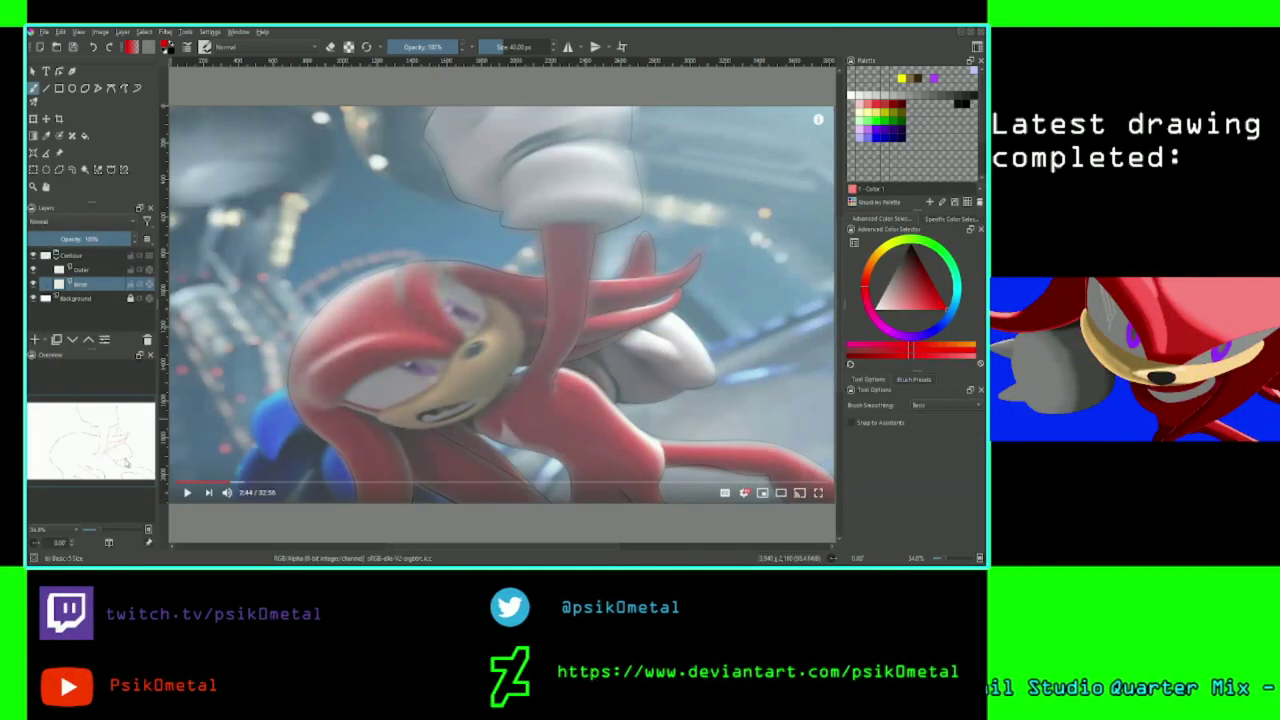
Bring up the full set of brush presets and select the Eraser Circle preset.
drag(88, 438, 81, 452)
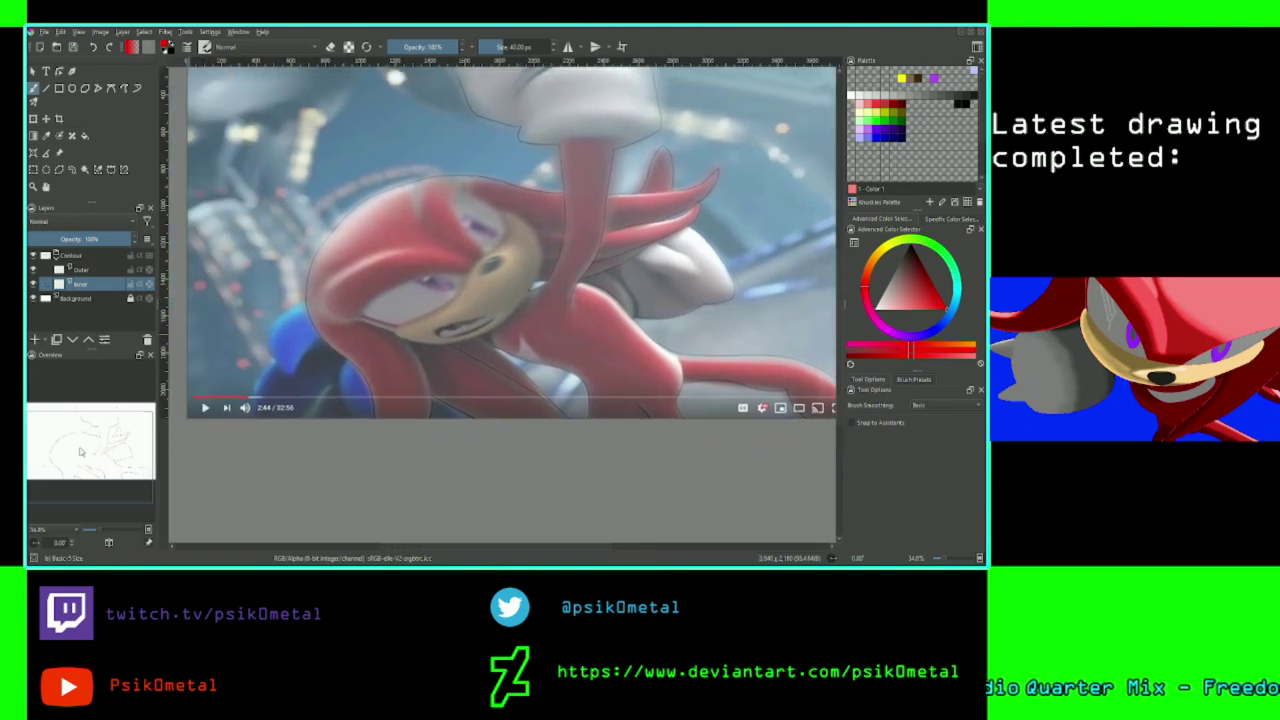
scroll(81, 452, up, 3)
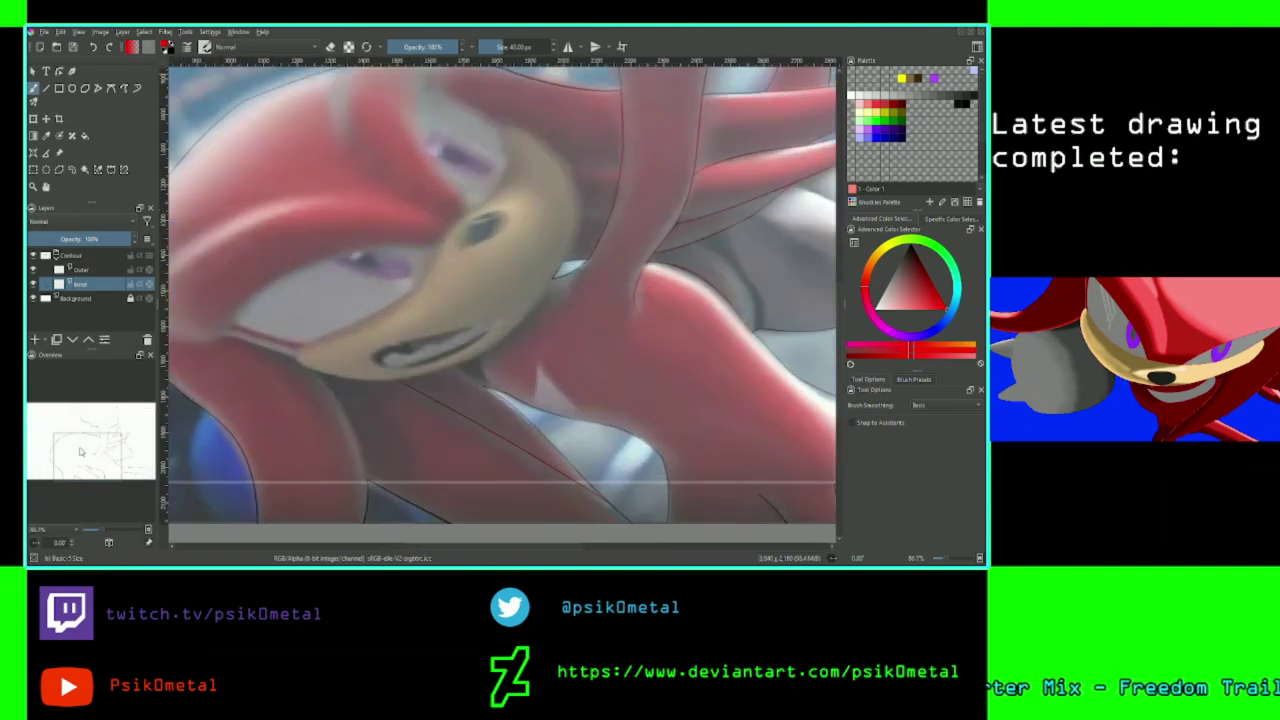
drag(104, 460, 121, 451)
click(913, 380)
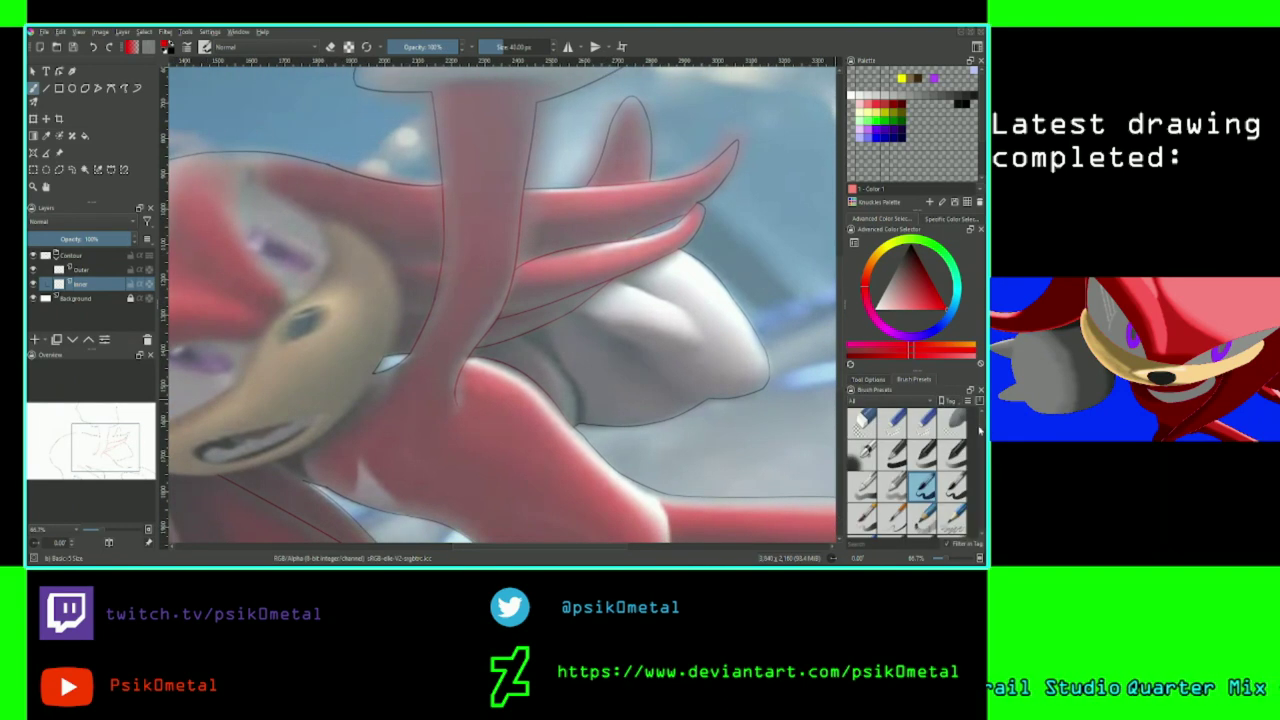
scroll(980, 429, down, 5)
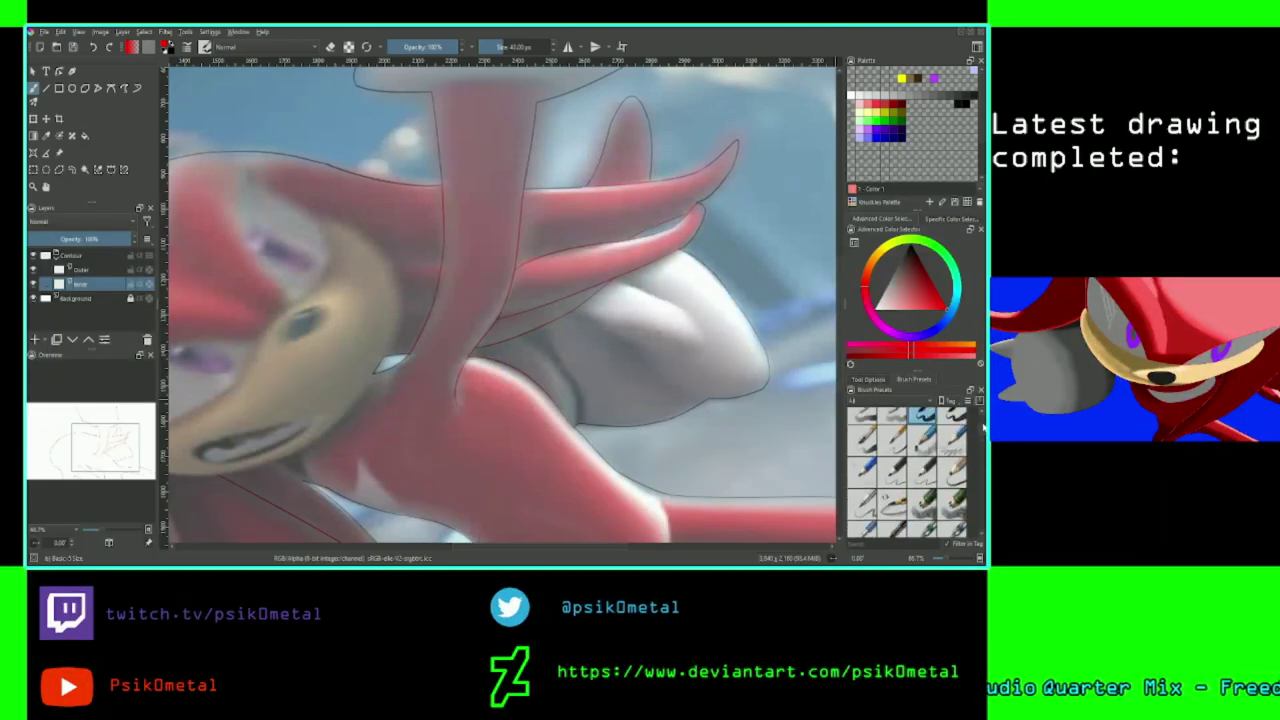
scroll(983, 427, up, 2)
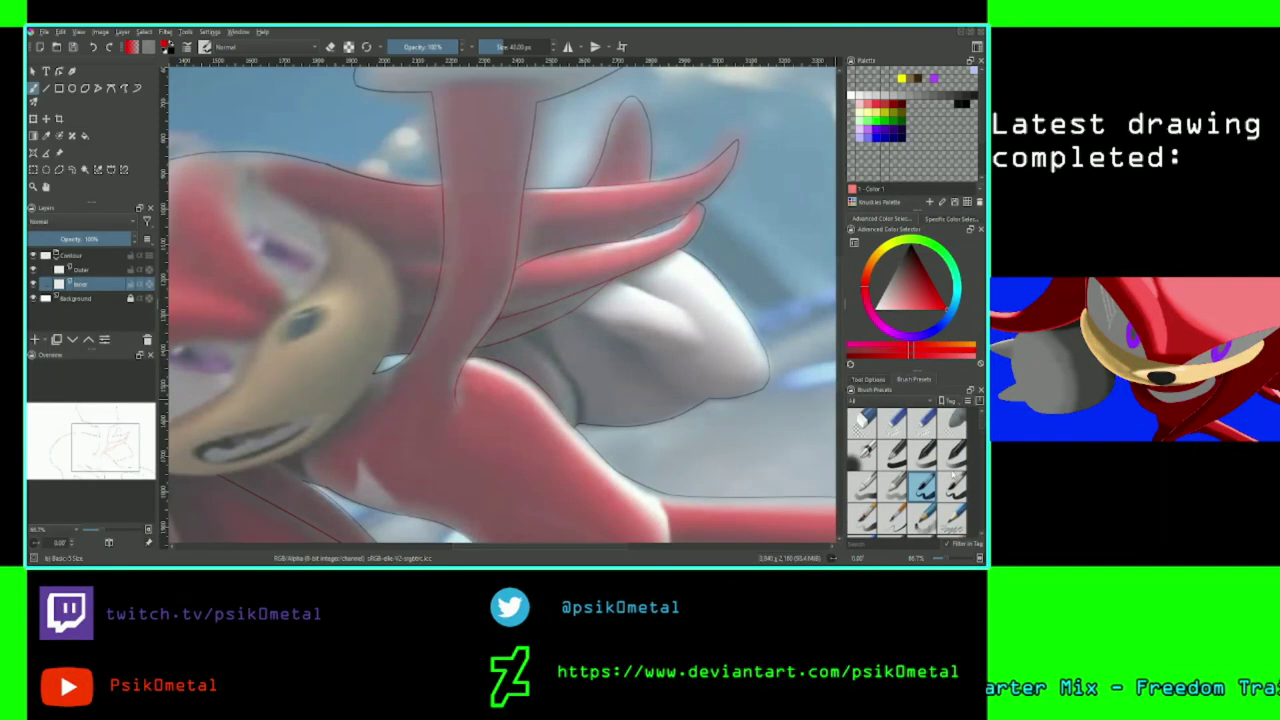
drag(983, 419, 983, 417)
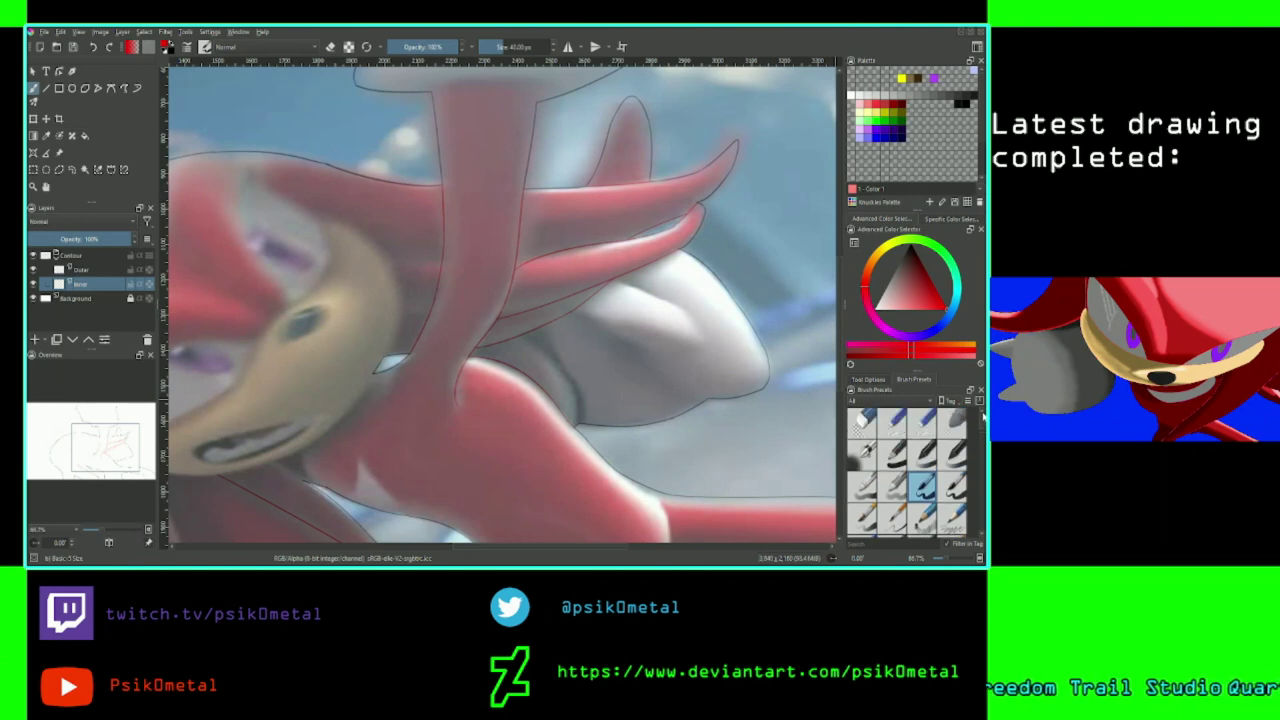
click(866, 424)
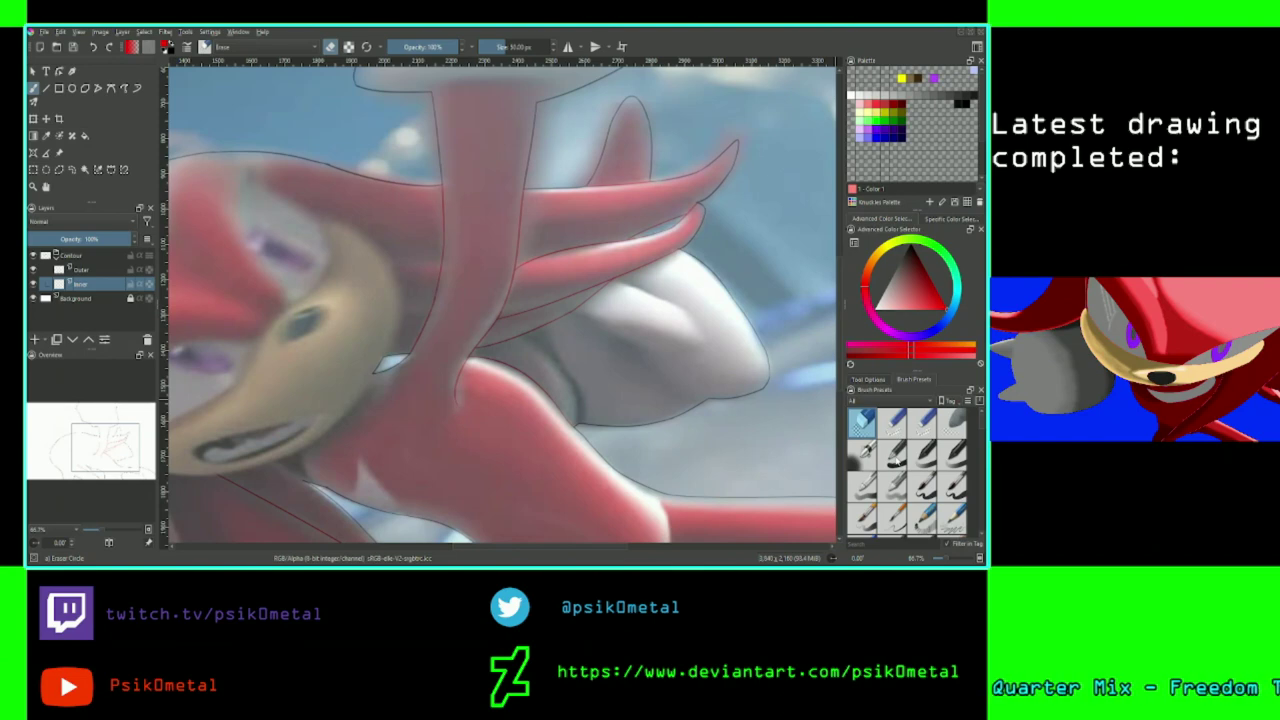
Filter the brush presets by the My Favorites tag and remove two small eraser presets from it.
click(880, 404)
click(884, 530)
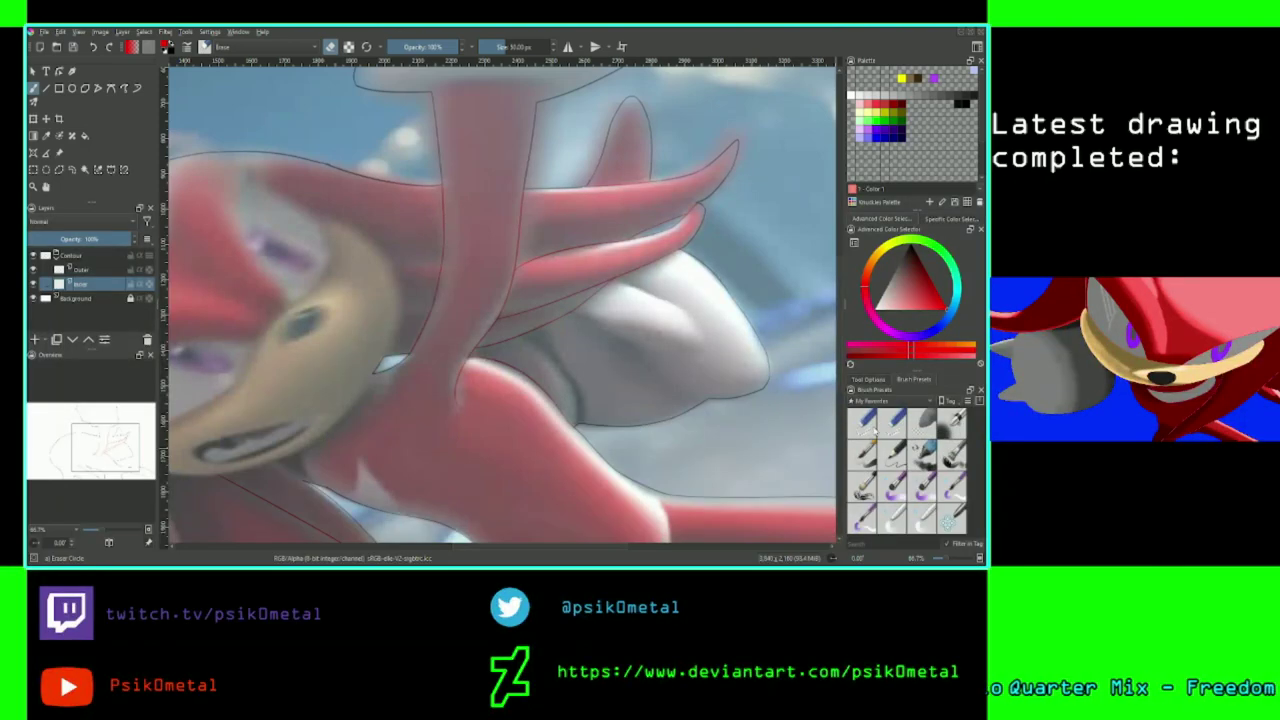
click(866, 424)
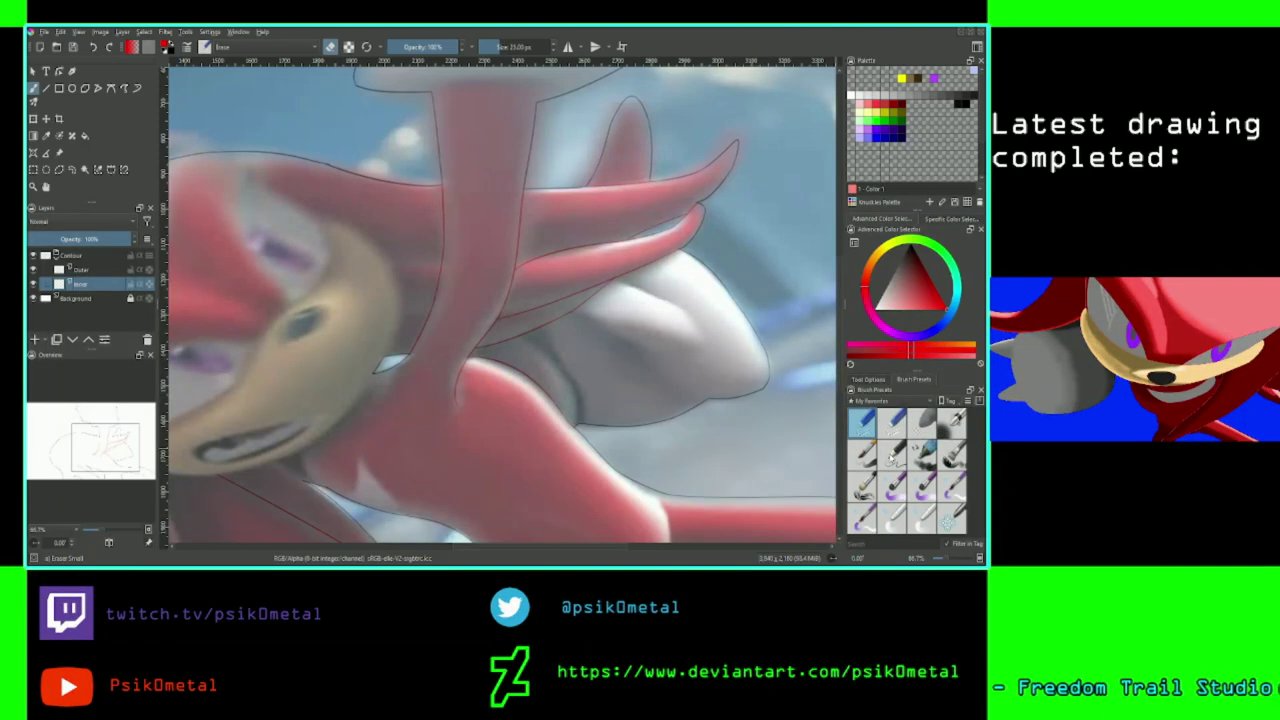
click(889, 459)
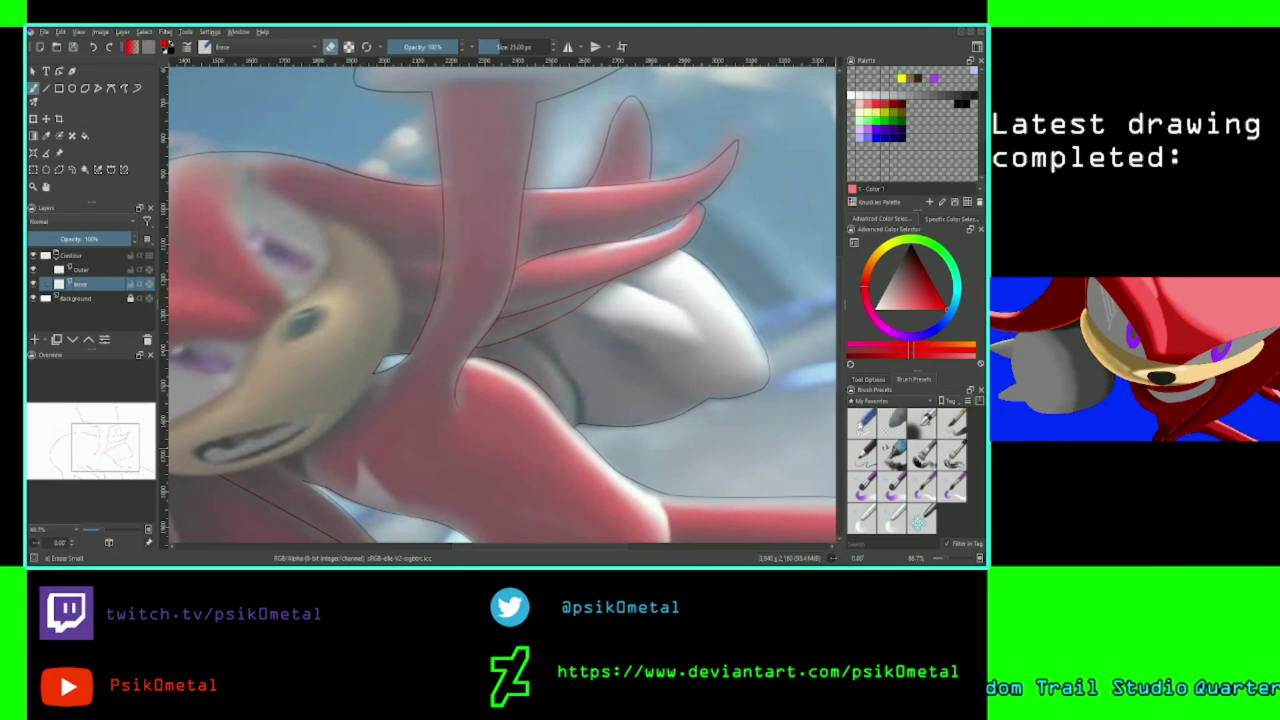
click(862, 425)
click(875, 454)
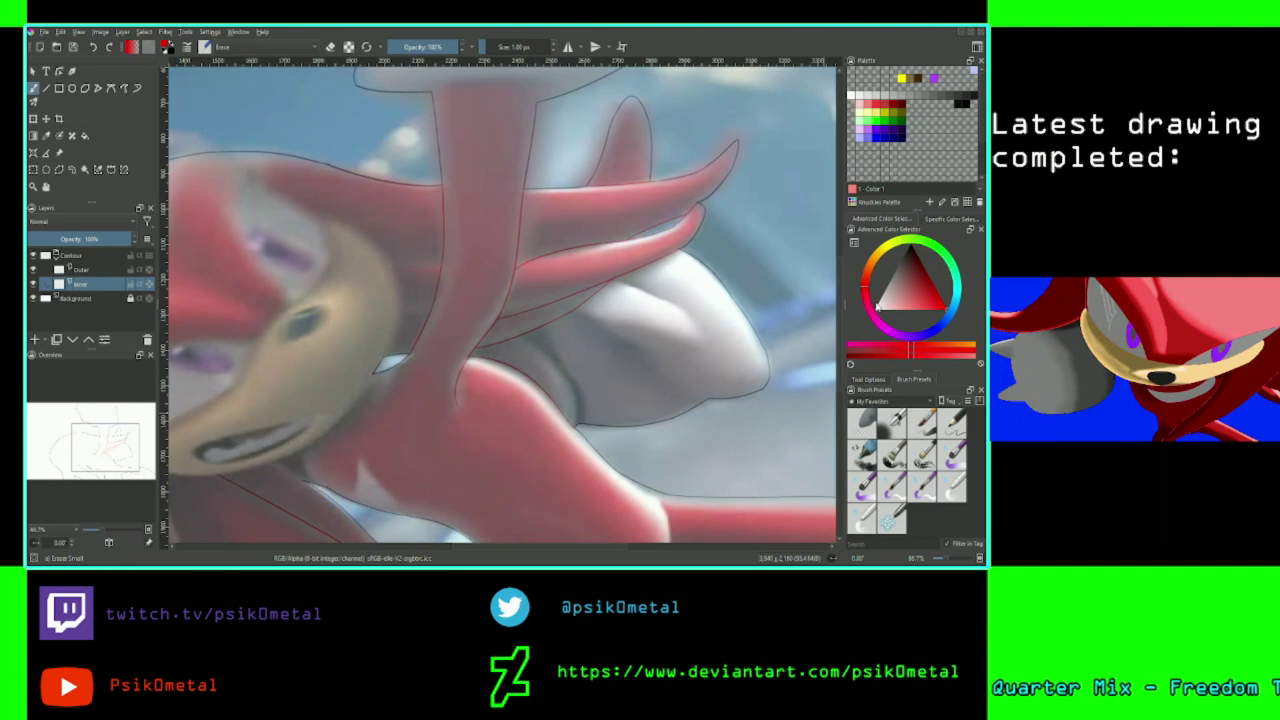
Look through the brush presets tagged Pixel Art, Ink, FX, Erasers and Digital for a suitable drawing brush.
click(875, 359)
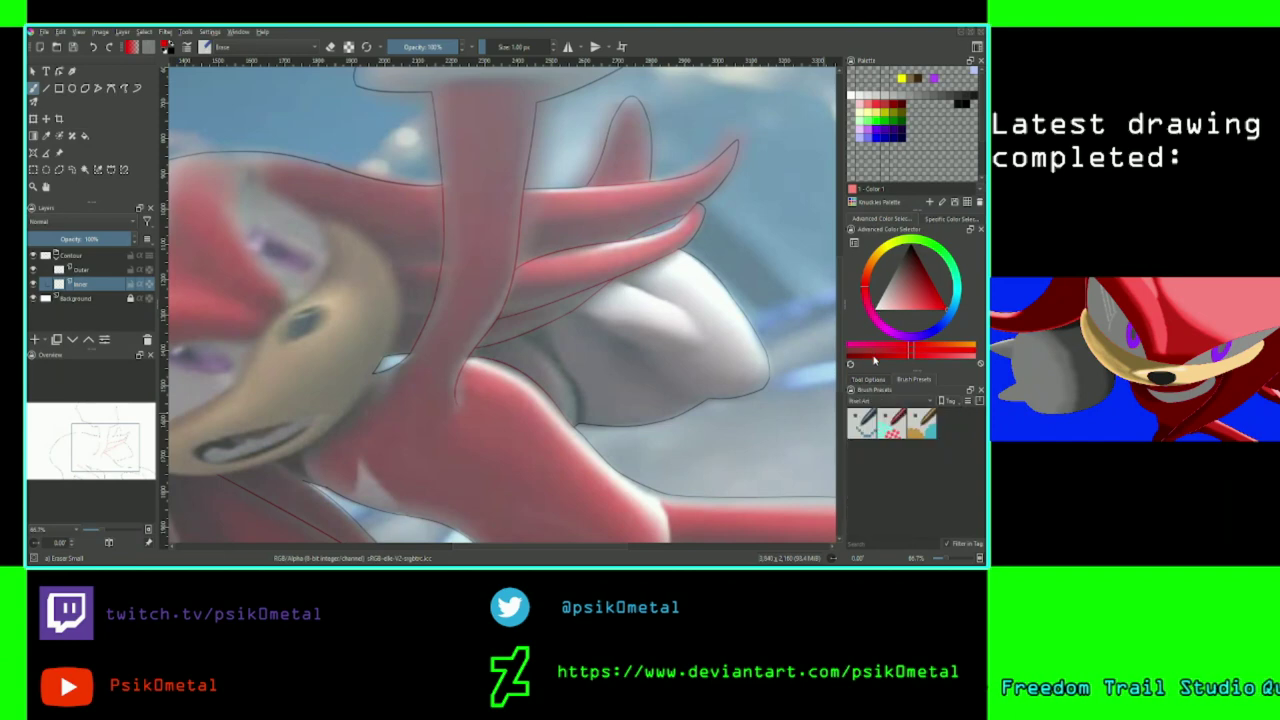
click(884, 399)
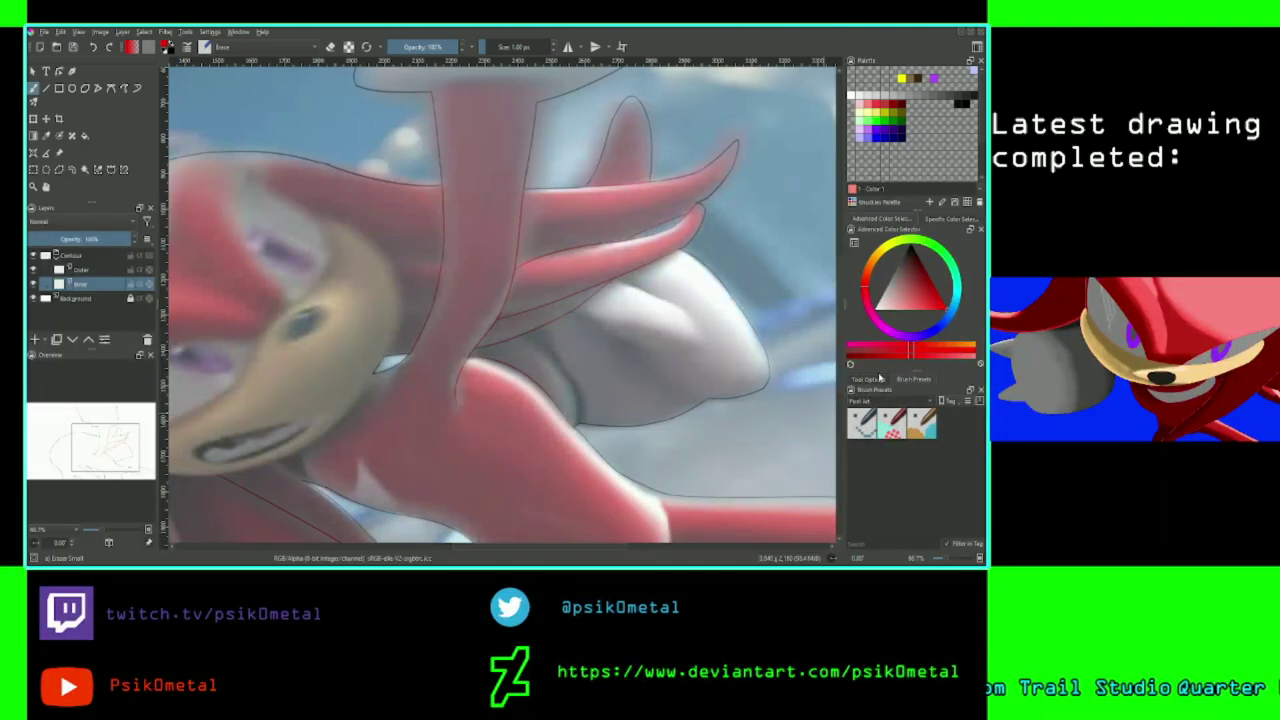
click(877, 375)
scroll(898, 458, down, 2)
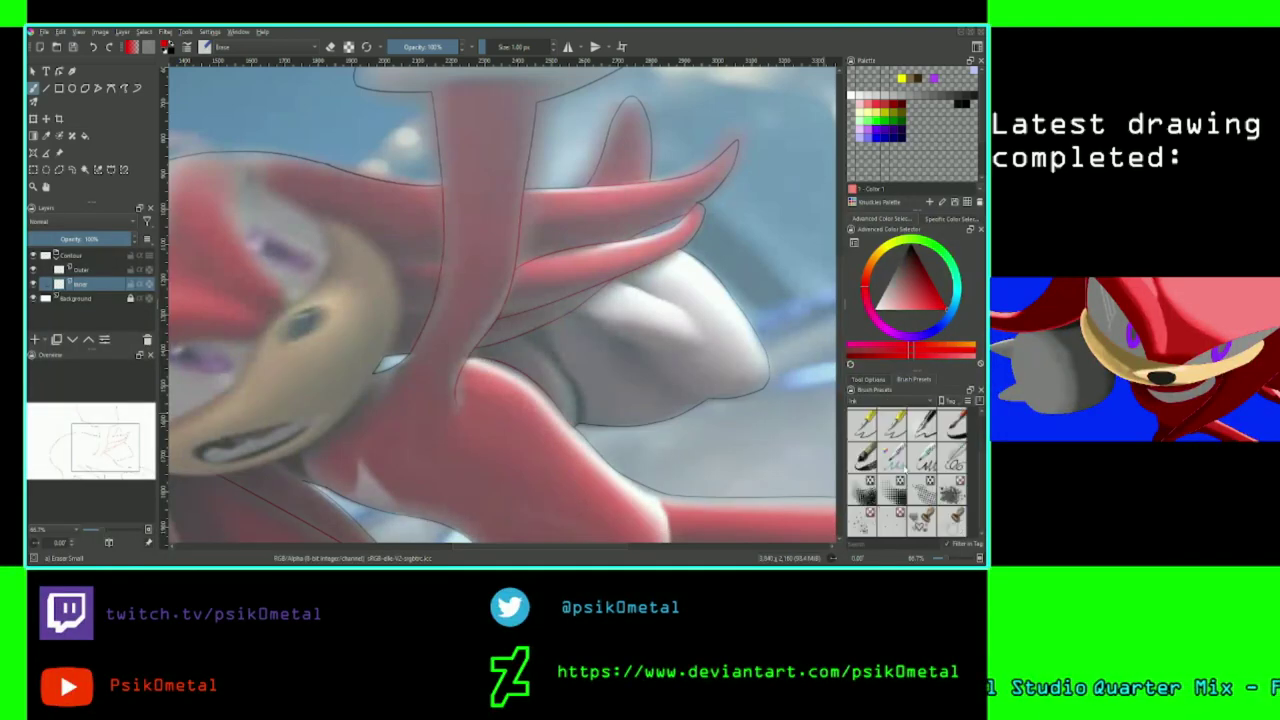
scroll(906, 466, up, 2)
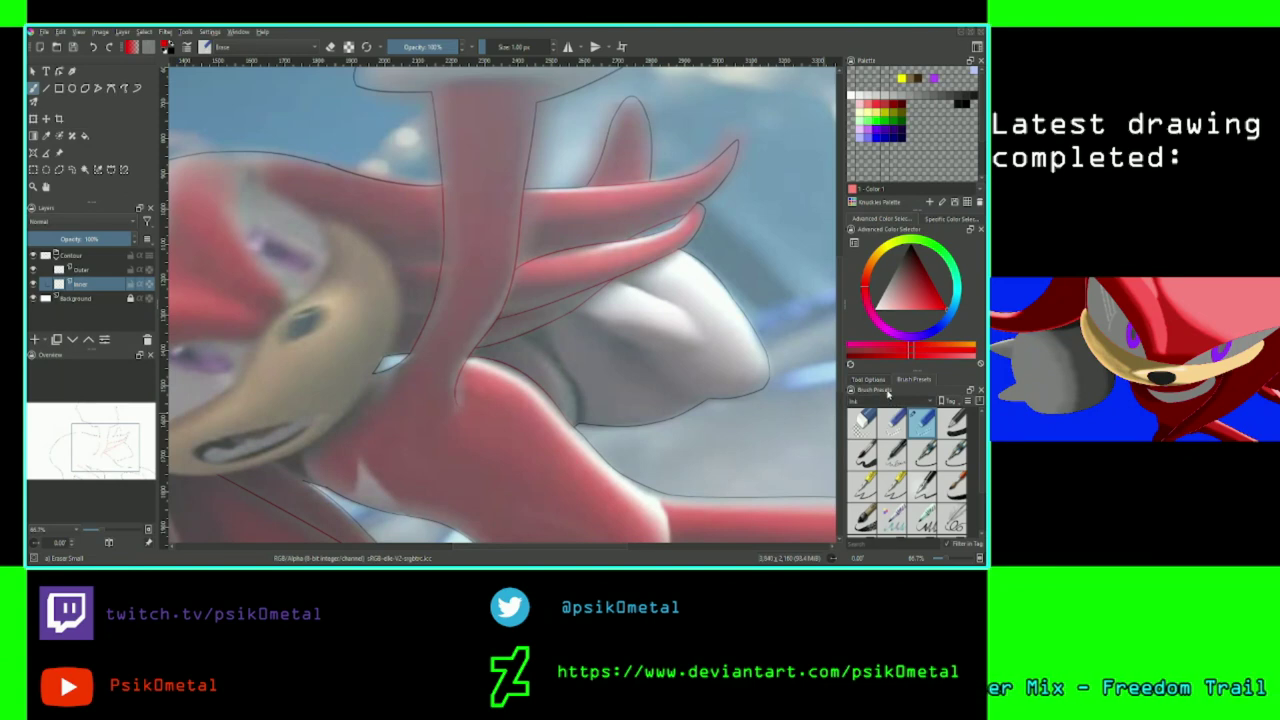
scroll(888, 401, up, 1)
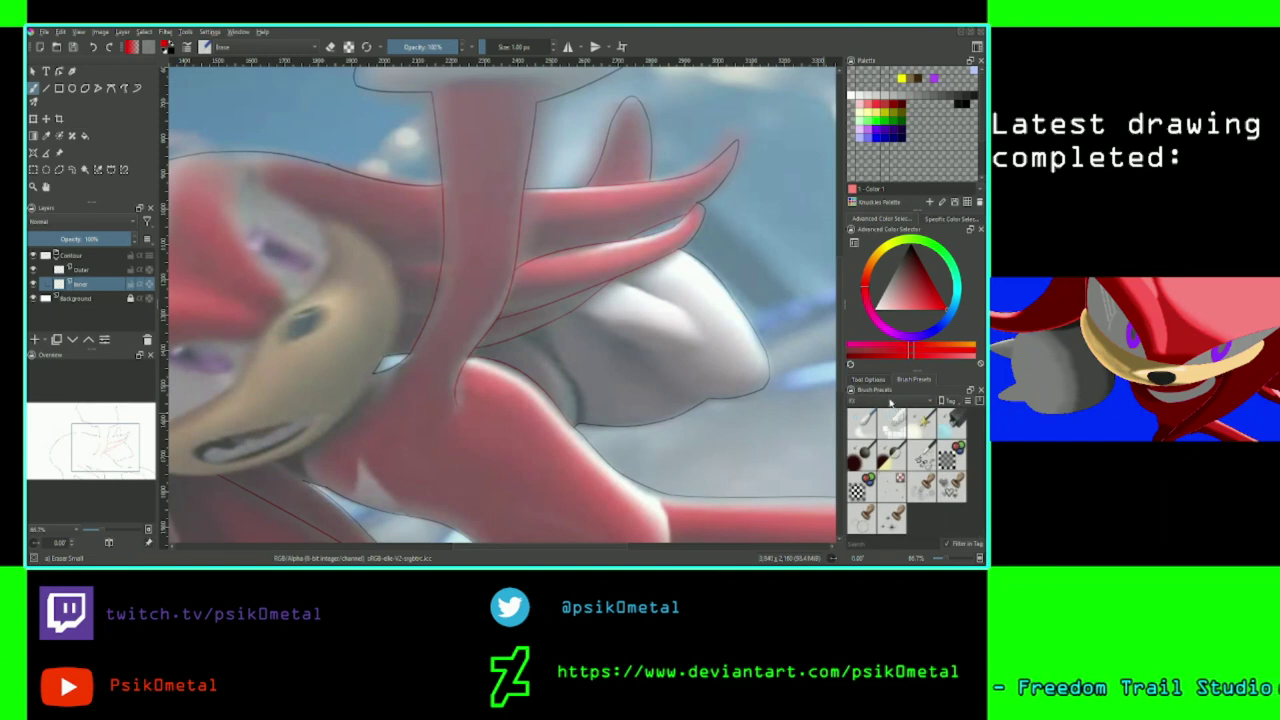
scroll(889, 401, down, 1)
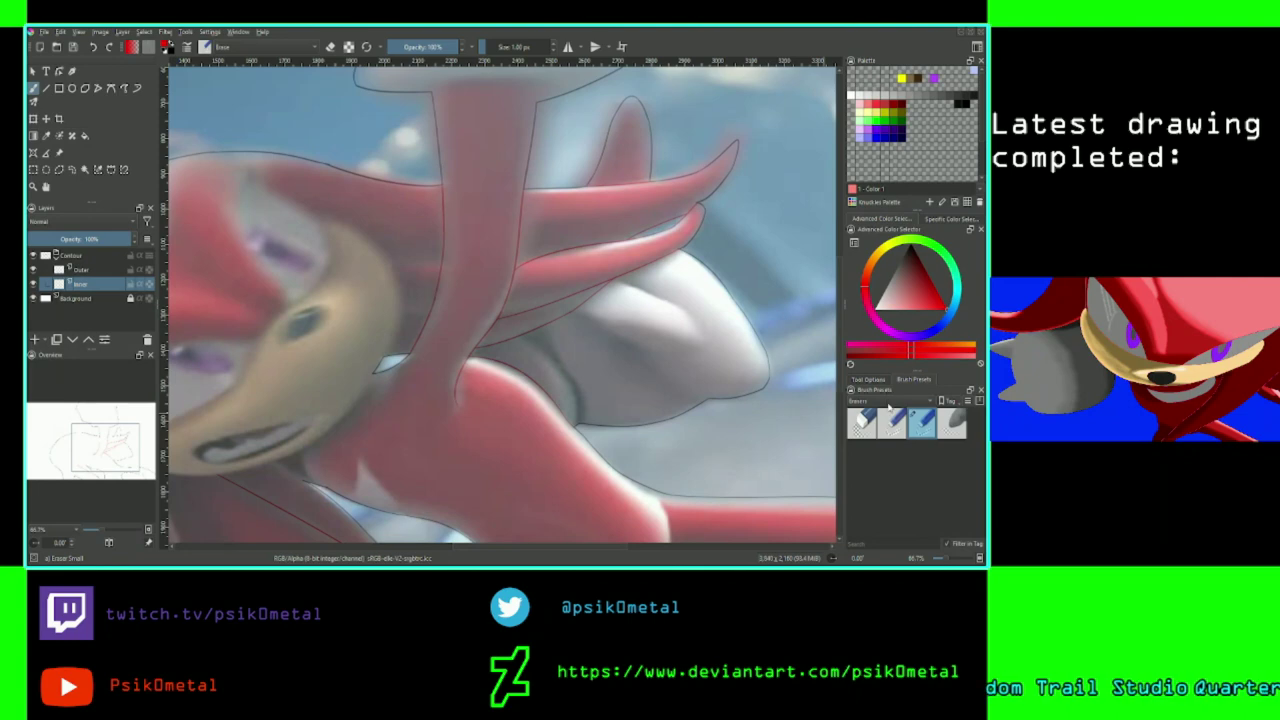
scroll(888, 404, down, 1)
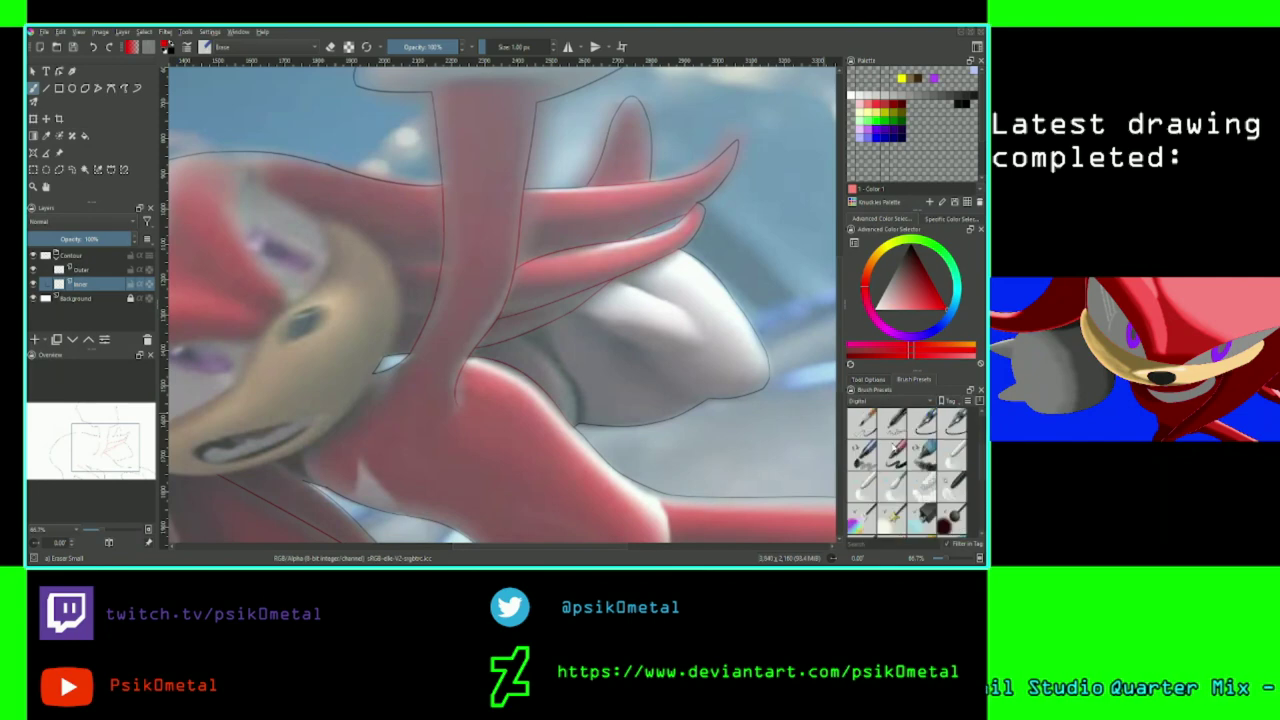
scroll(894, 448, down, 3)
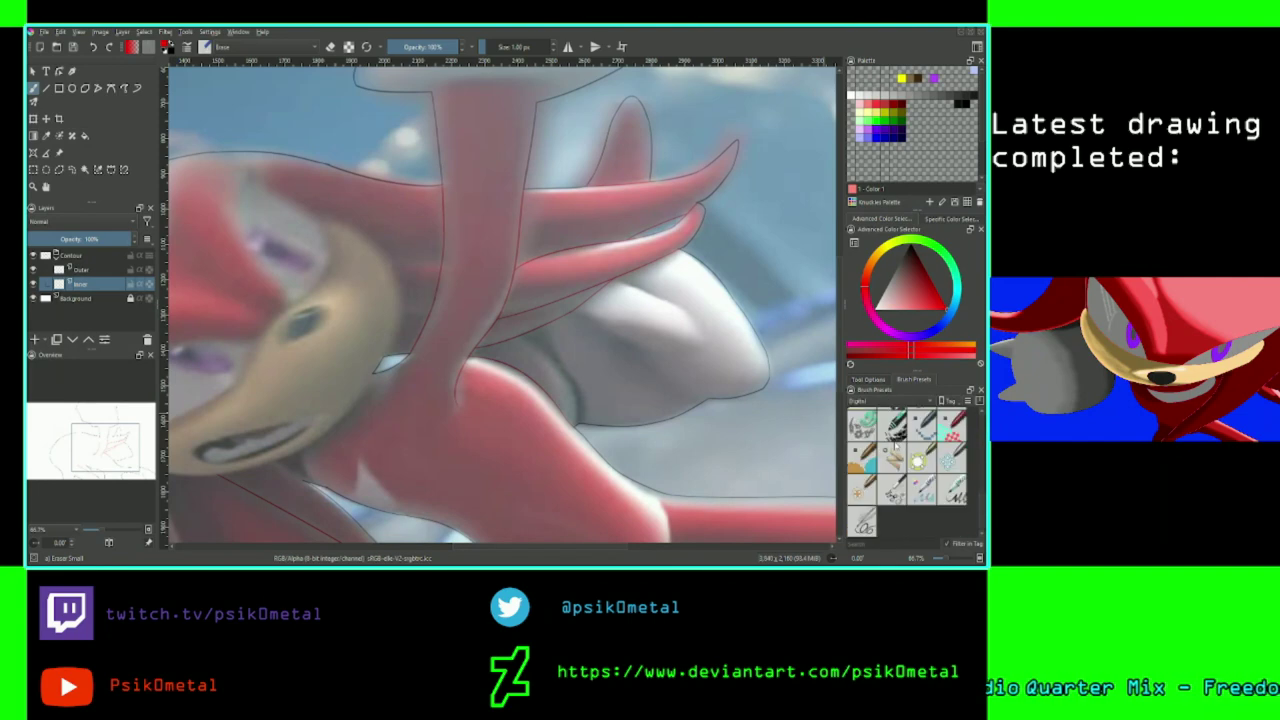
scroll(892, 444, up, 3)
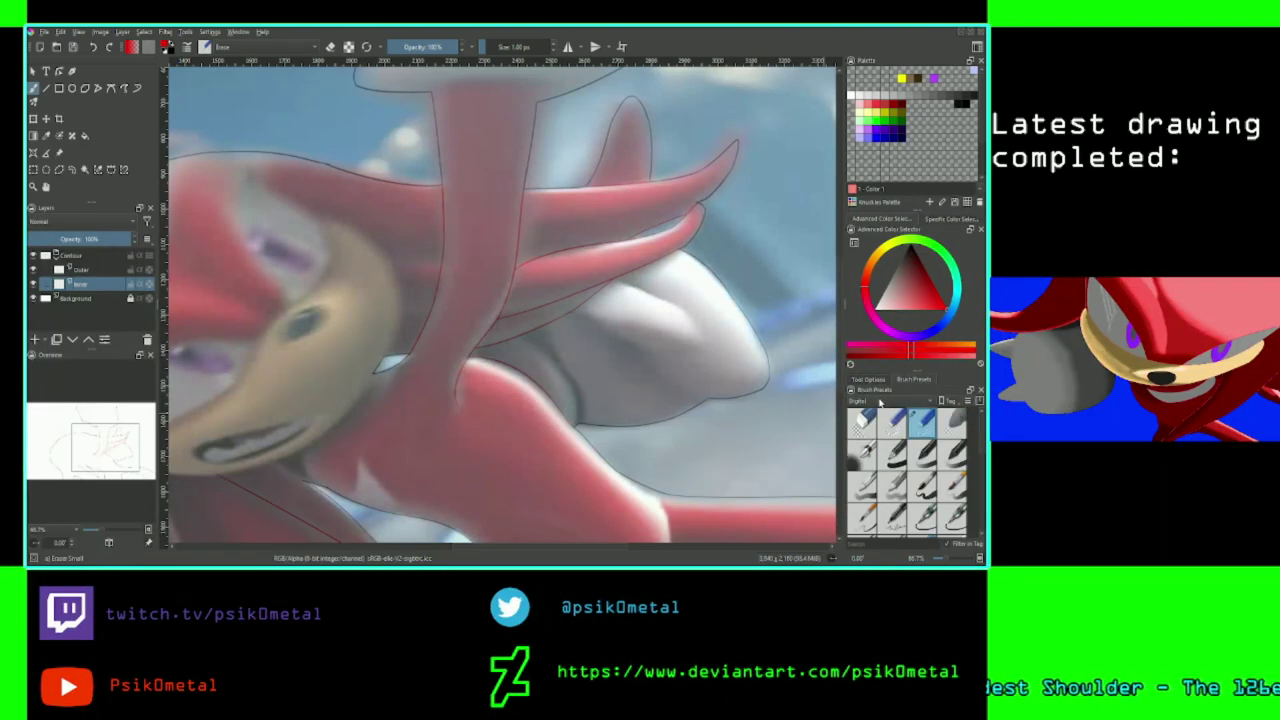
Examine the brush presets in the RGBA, Sketch and Textures categories.
click(884, 470)
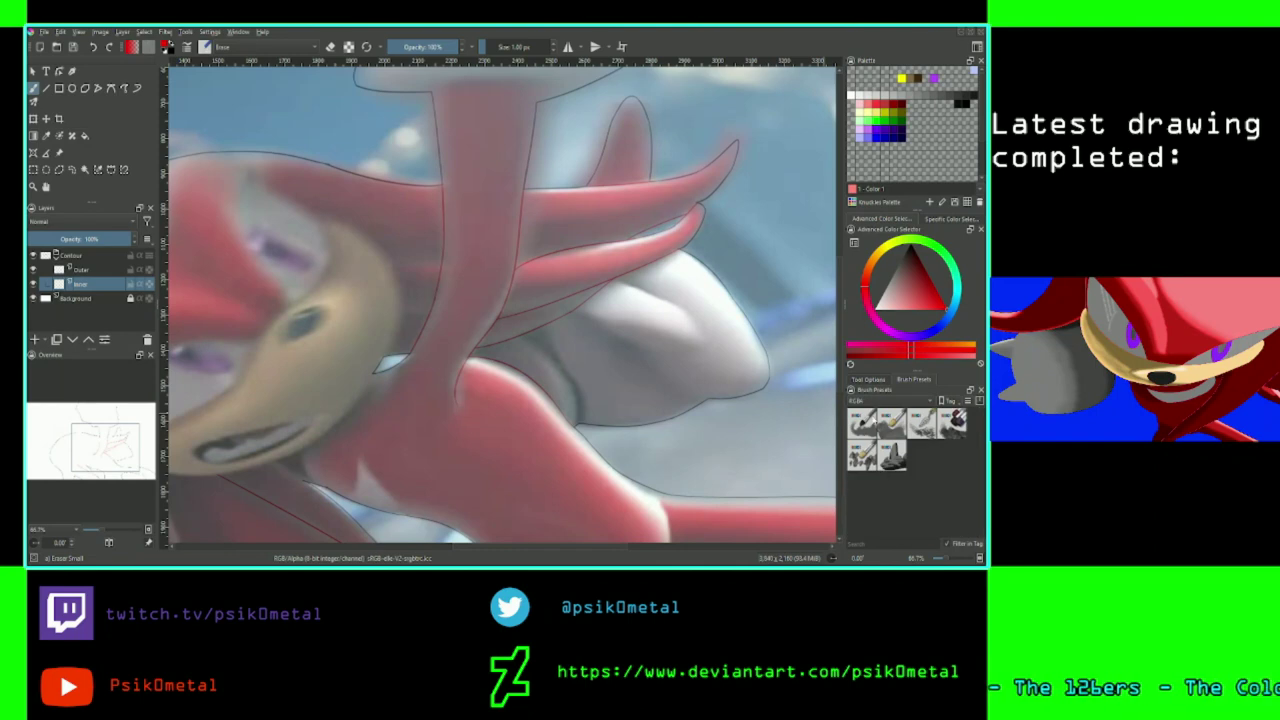
click(873, 401)
click(885, 428)
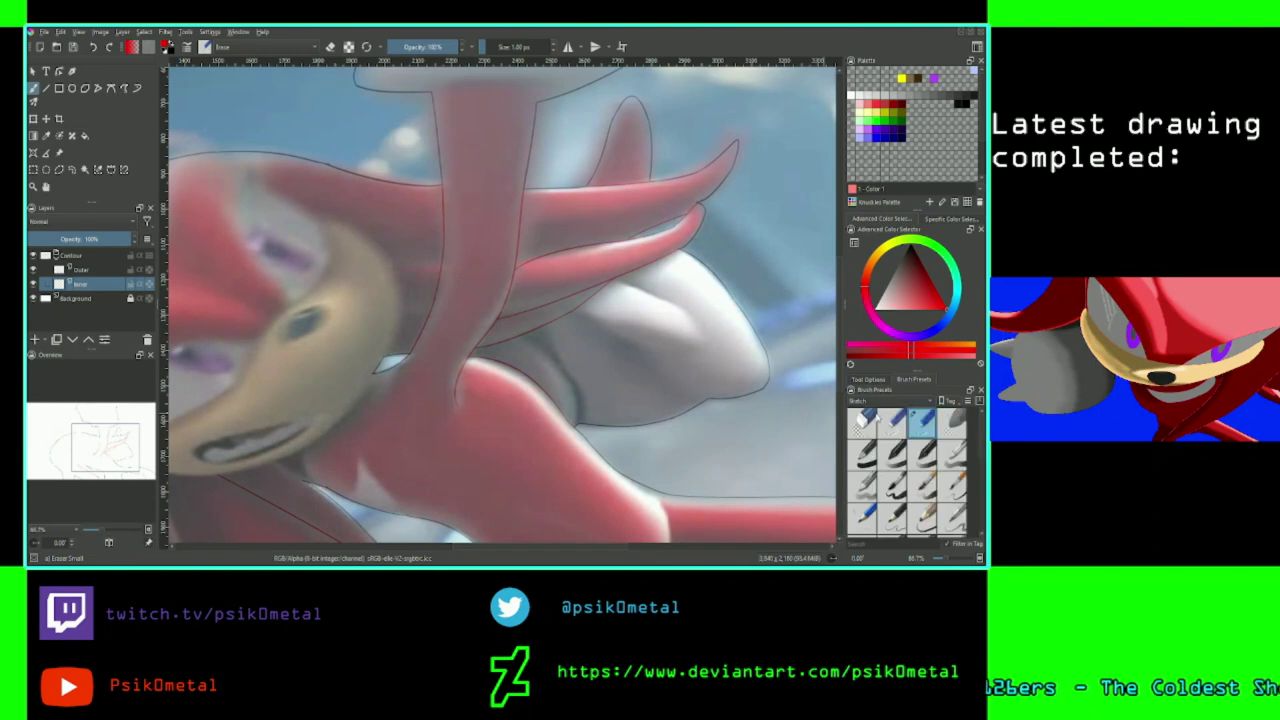
scroll(897, 464, down, 2)
scroll(897, 464, down, 2)
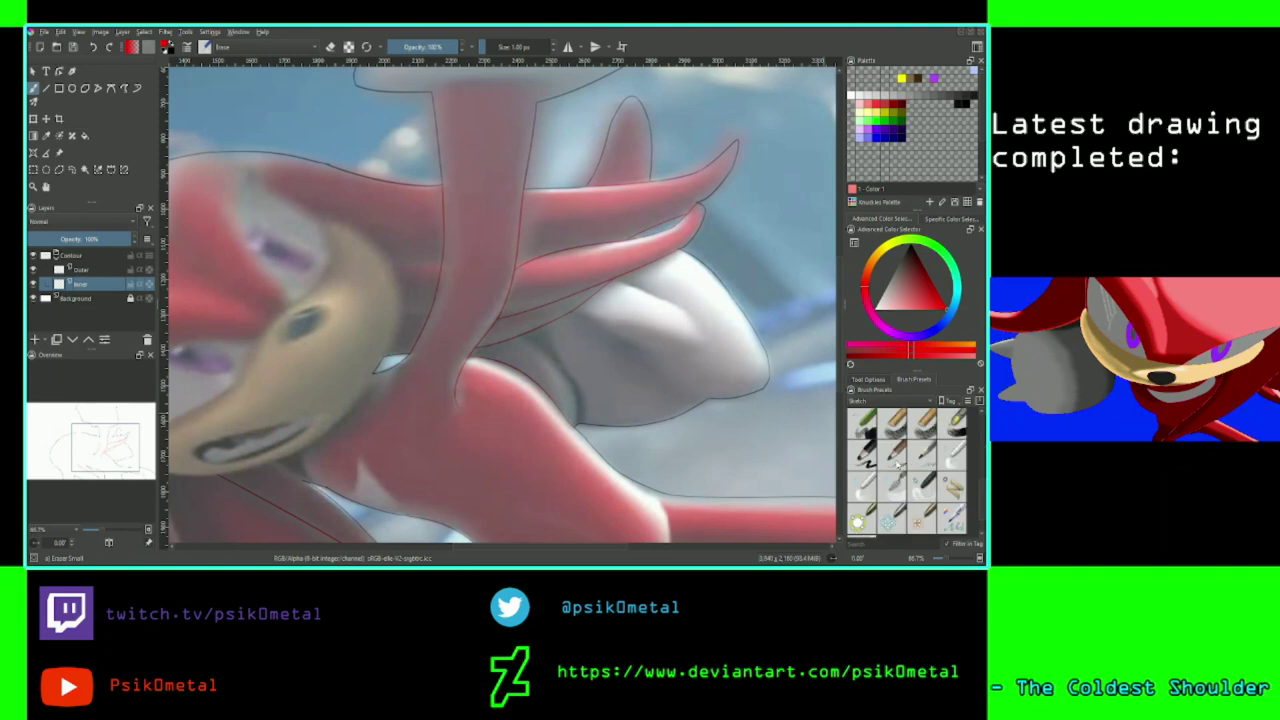
scroll(897, 465, down, 1)
scroll(897, 465, up, 5)
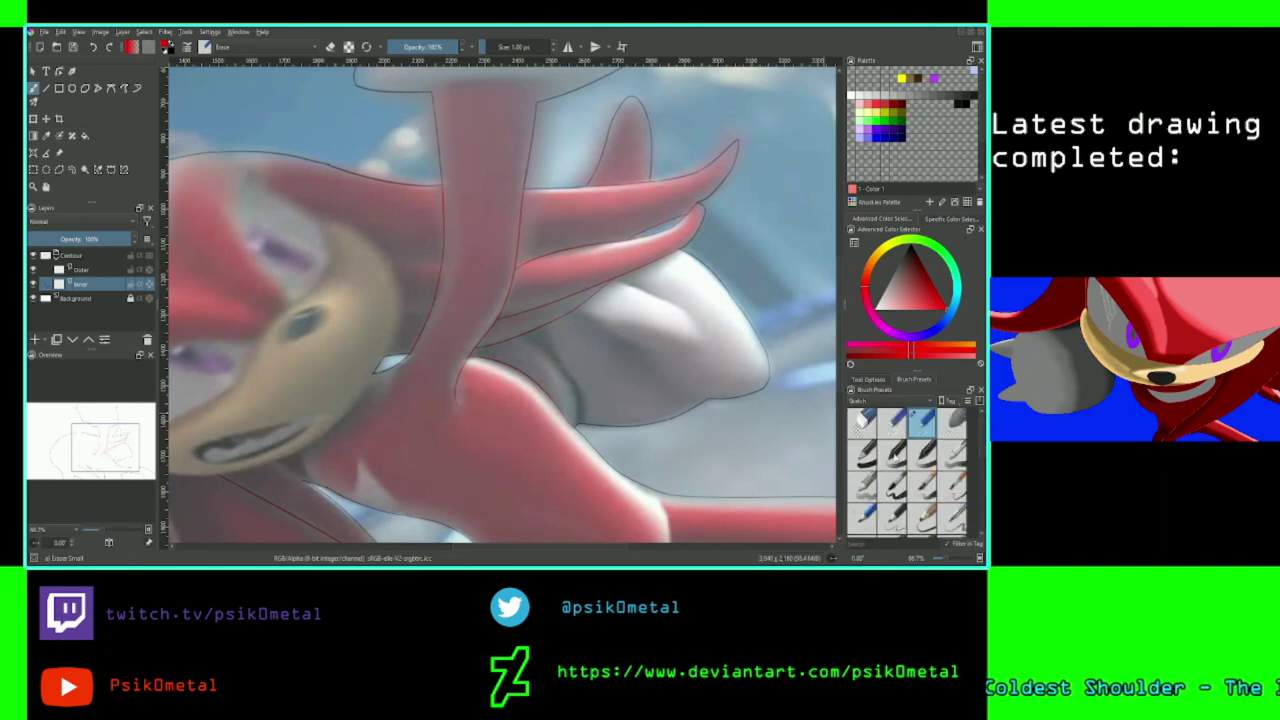
scroll(892, 411, down, 2)
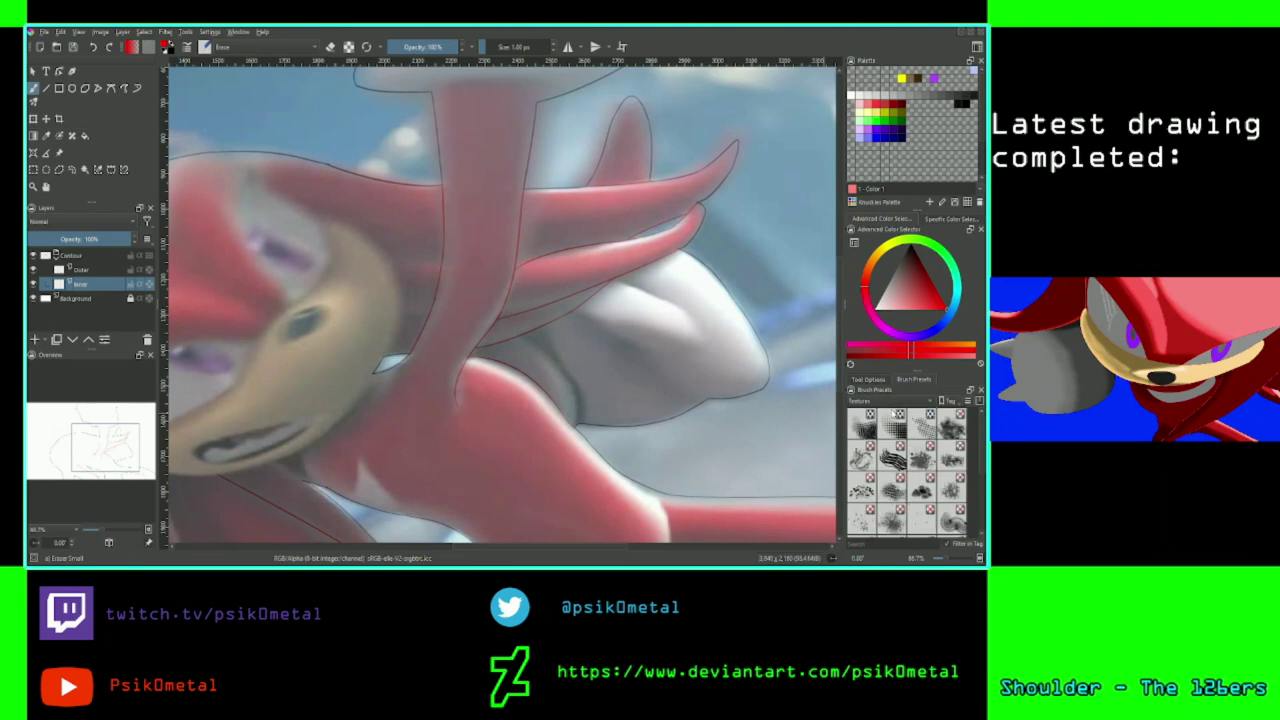
scroll(892, 401, down, 1)
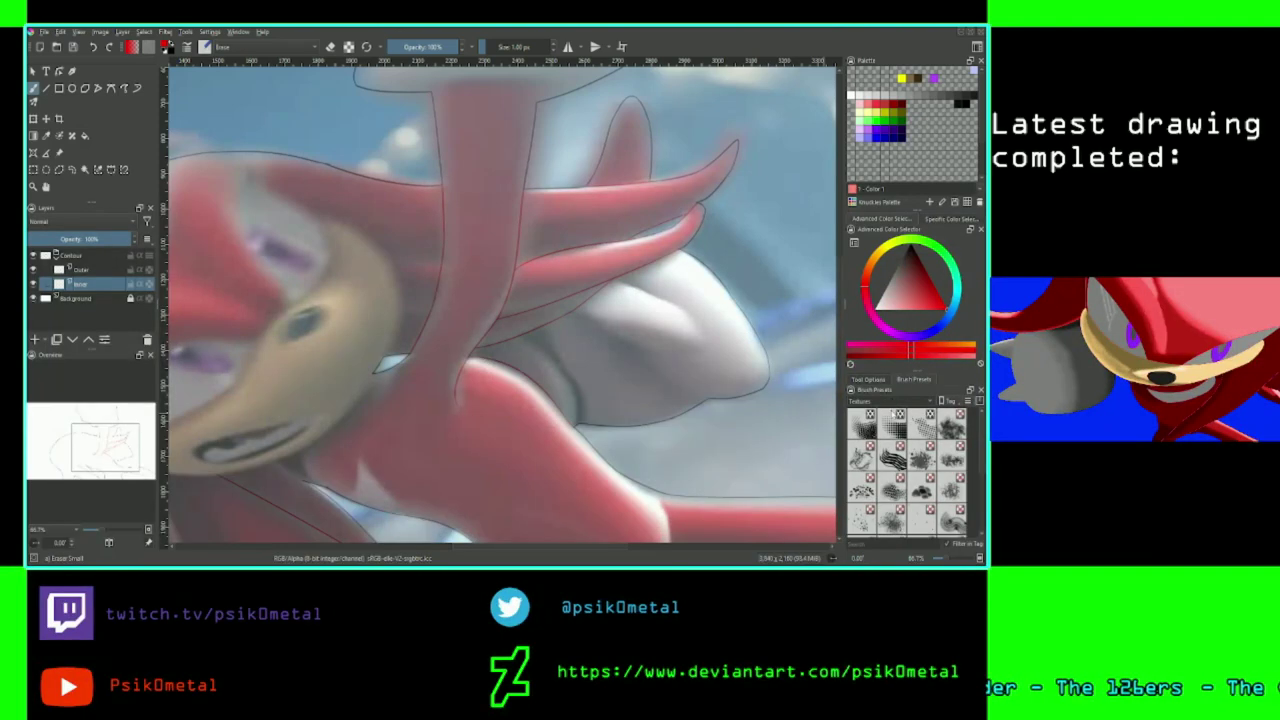
Choose the Pencil-2 preset from My Favorites, test it with a short curved stroke on the white glove, and undo the stroke.
scroll(892, 403, down, 1)
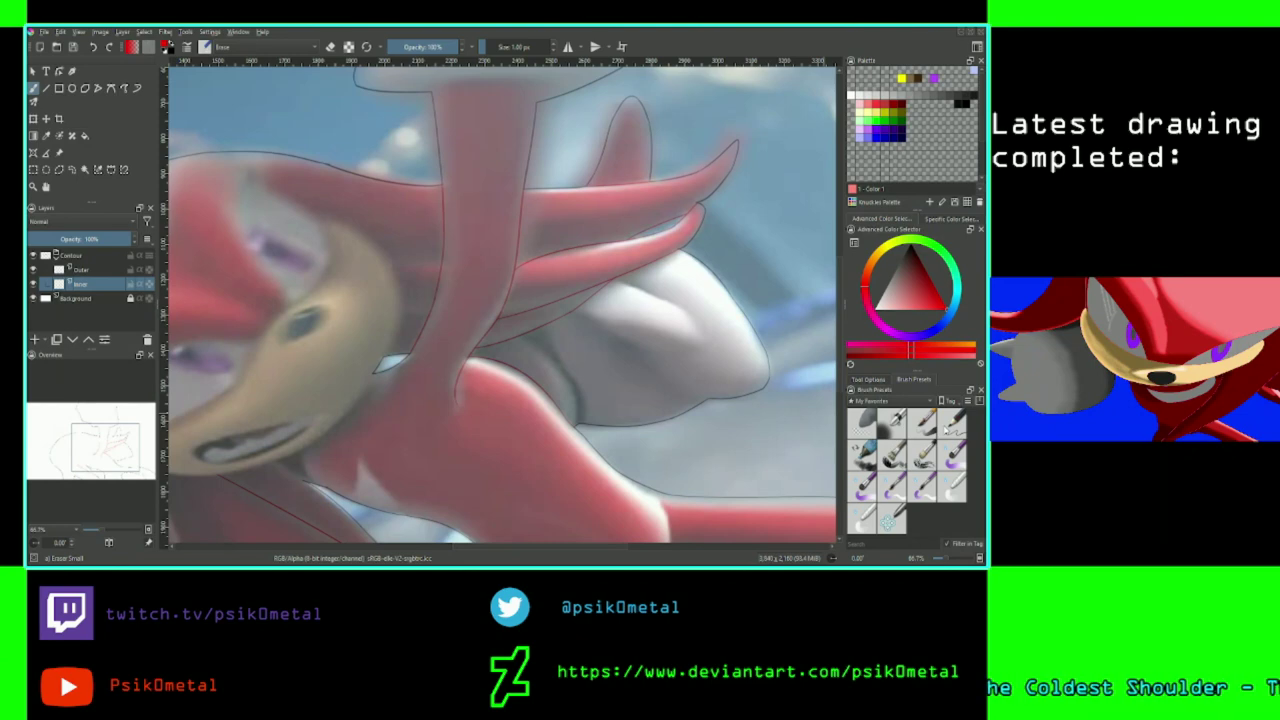
click(948, 427)
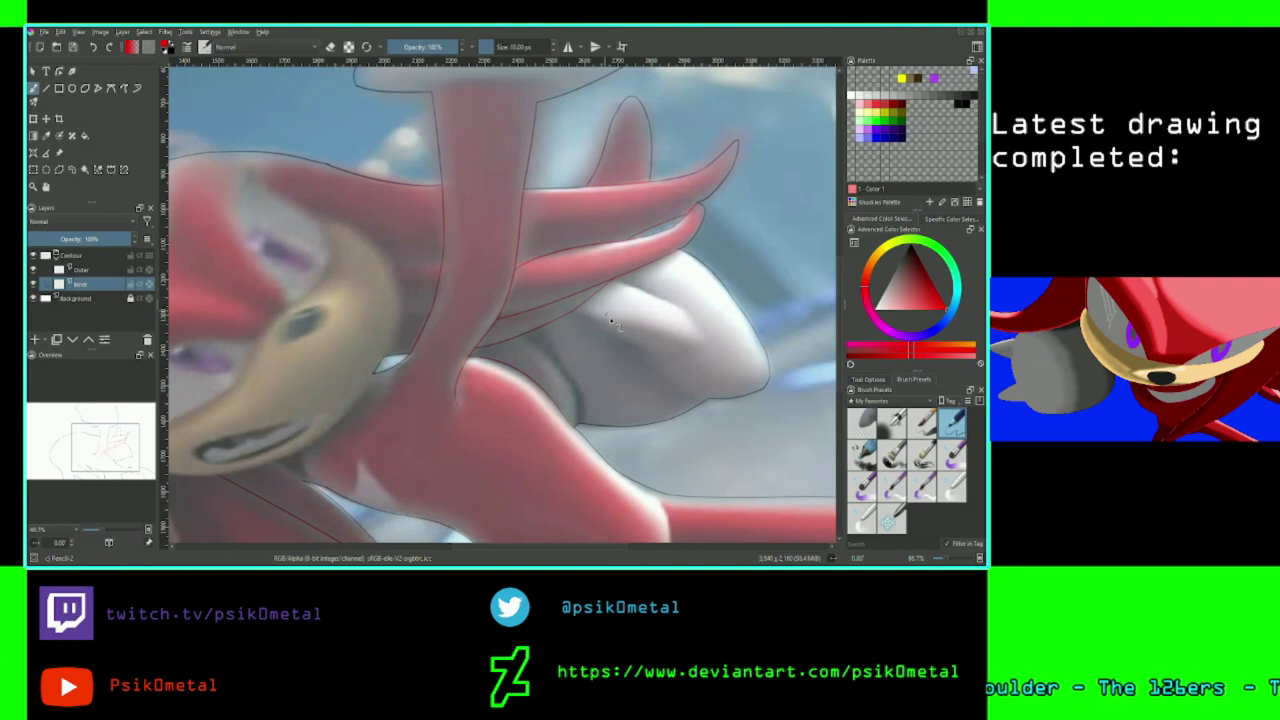
drag(660, 342, 606, 364)
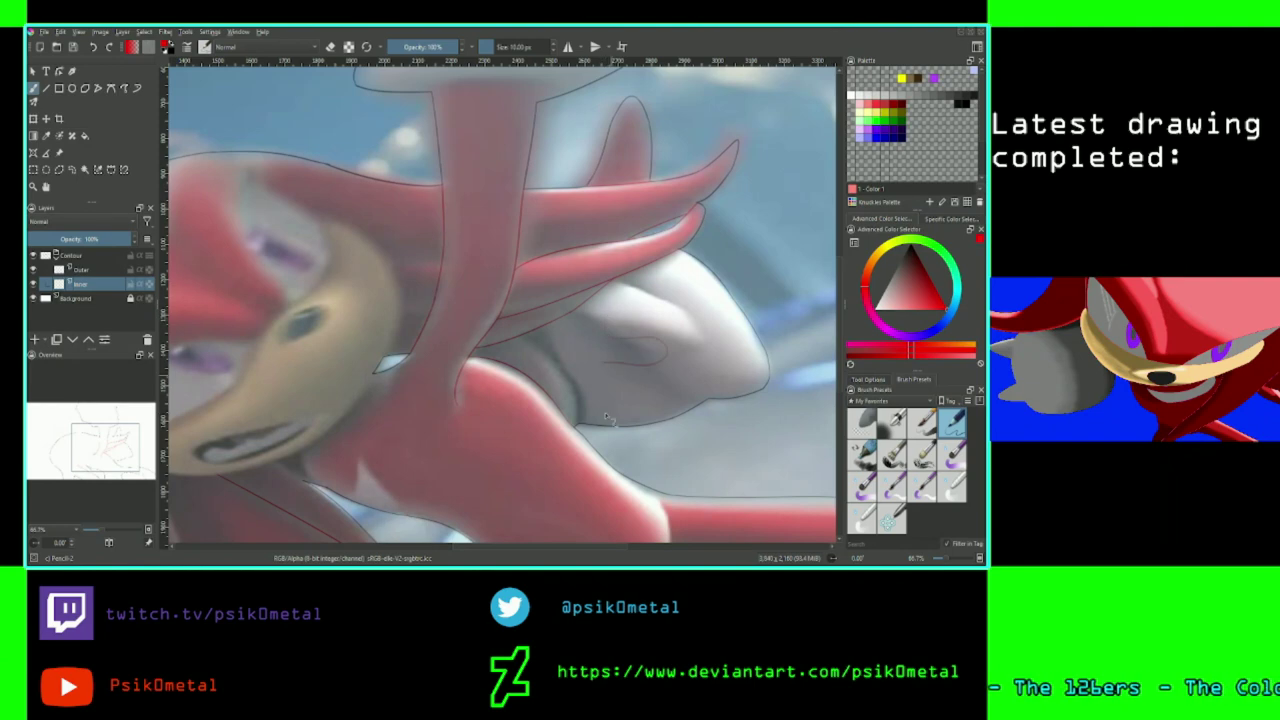
key(ctrl+z)
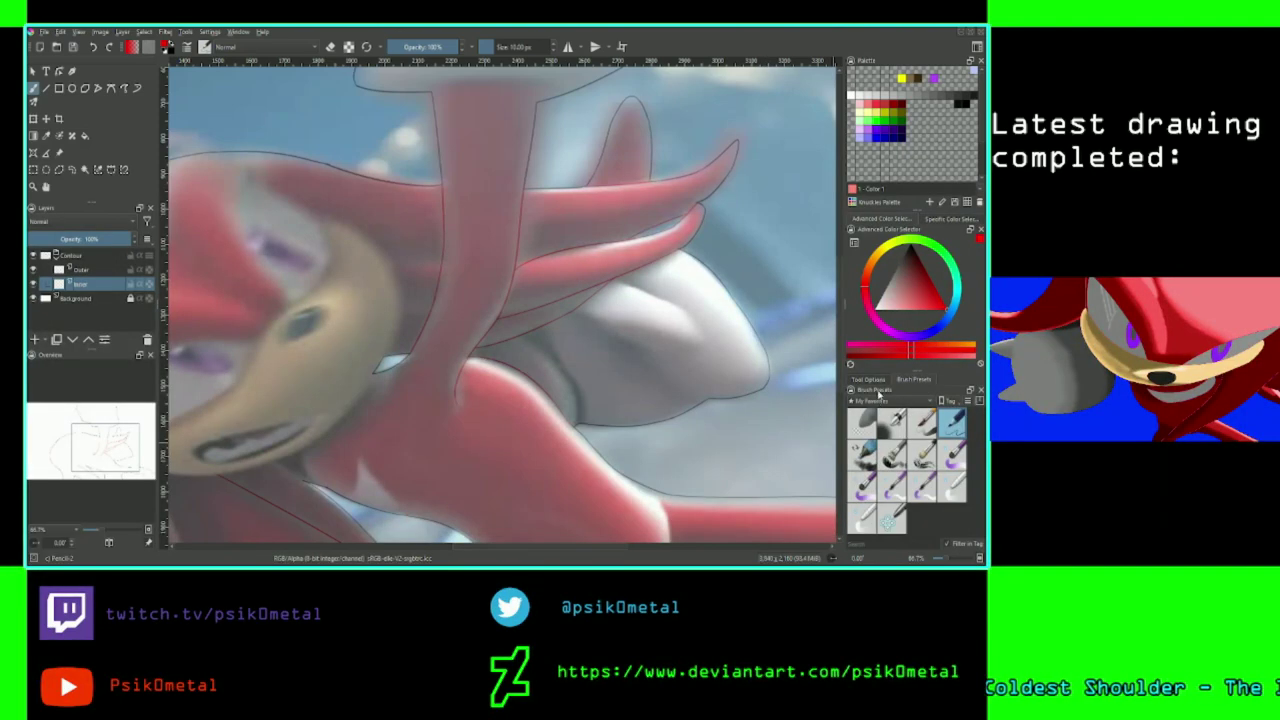
Look through the brush presets tagged FX and Sketch for a suitable line-drawing brush.
click(876, 329)
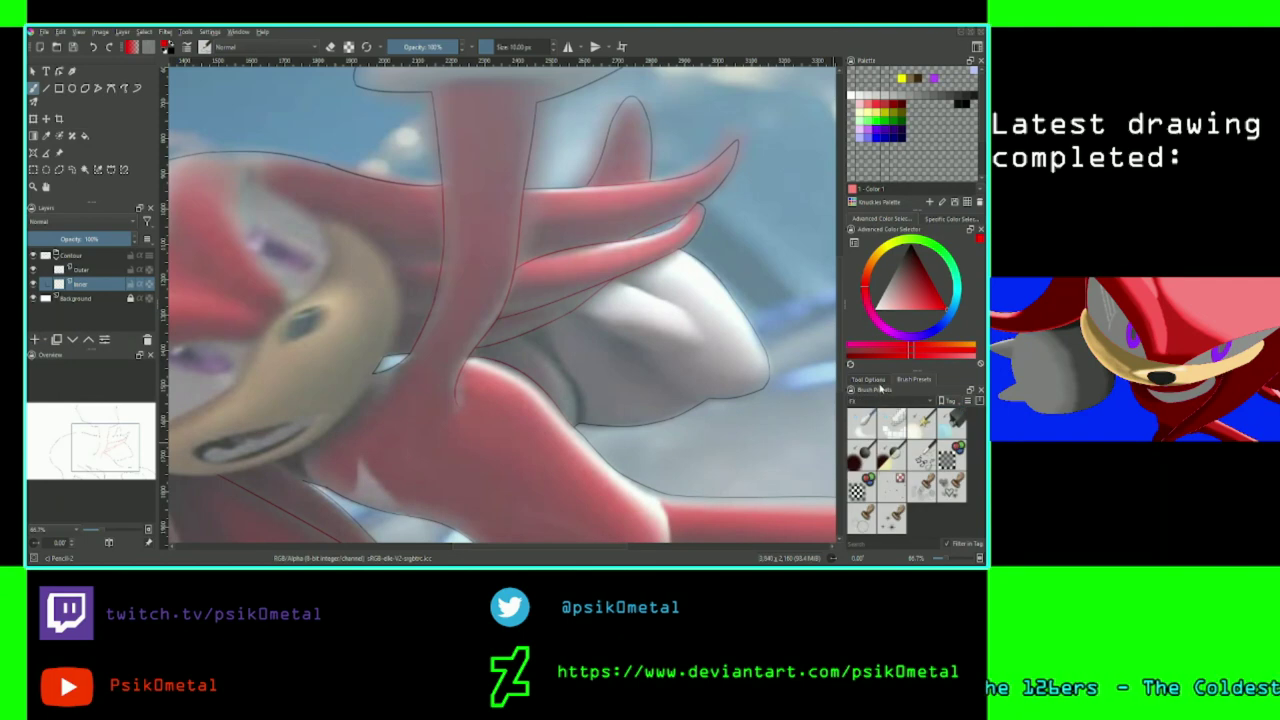
click(885, 460)
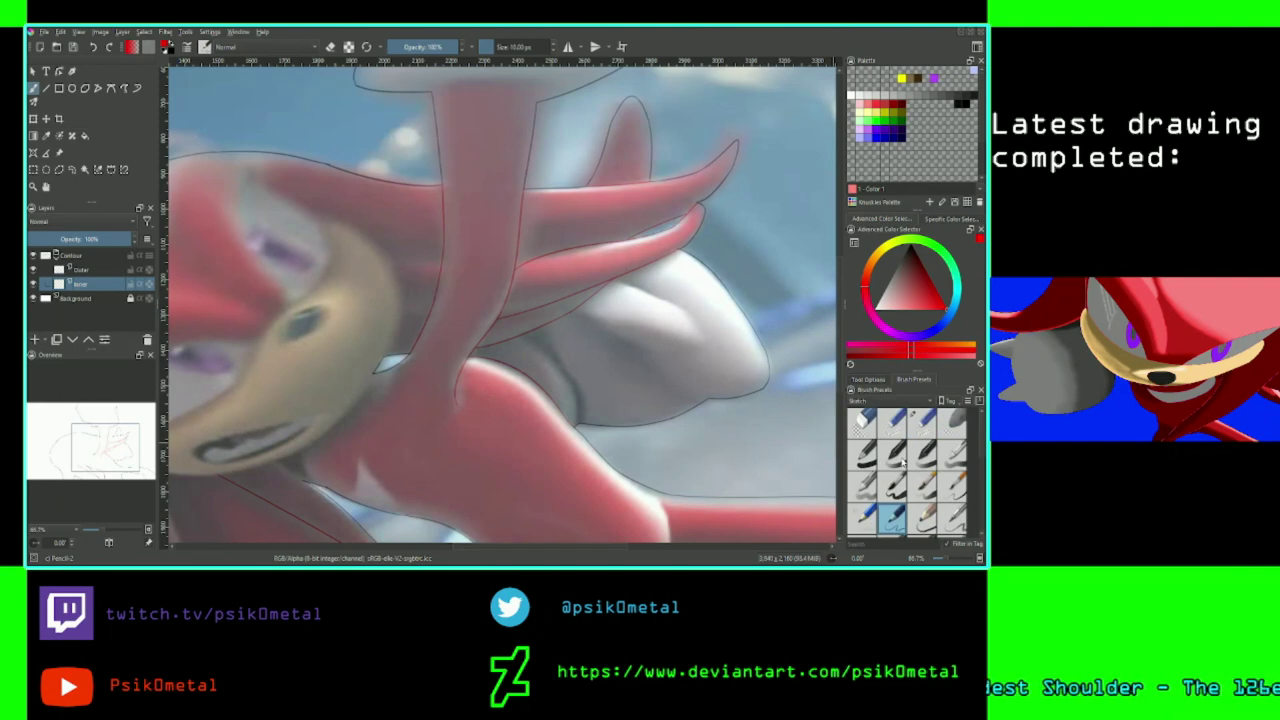
scroll(903, 462, down, 3)
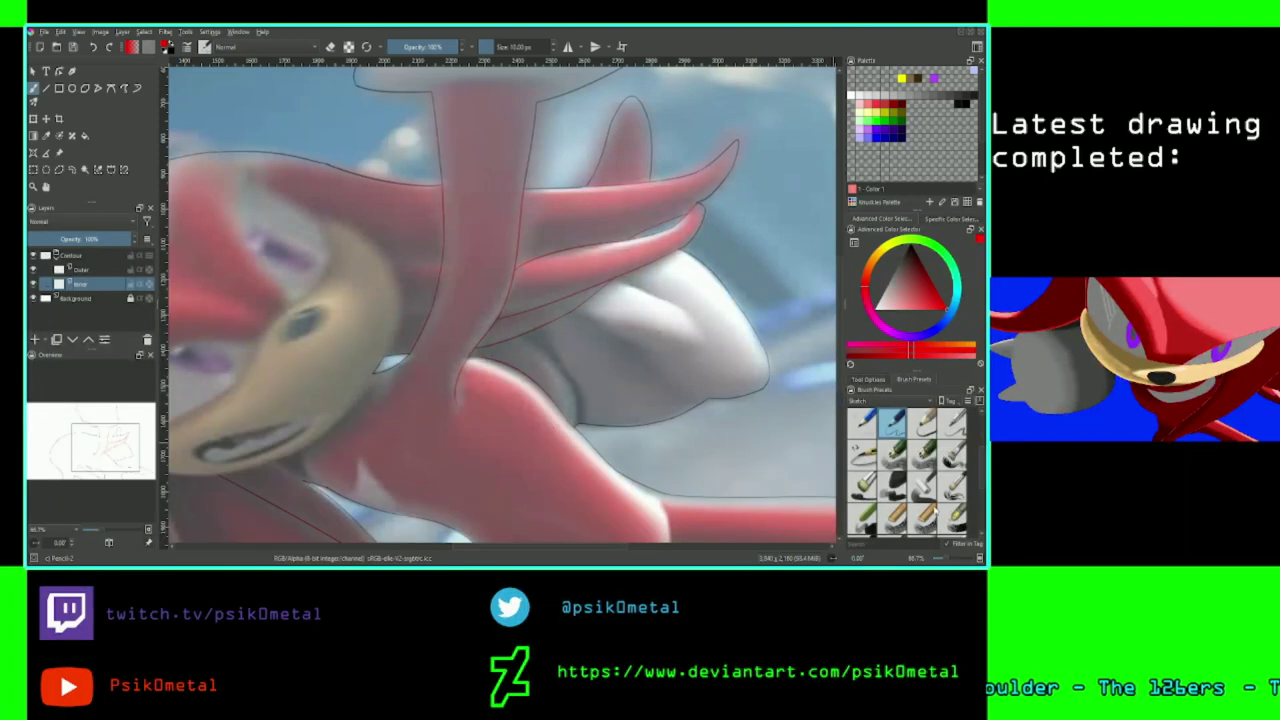
scroll(920, 490, down, 3)
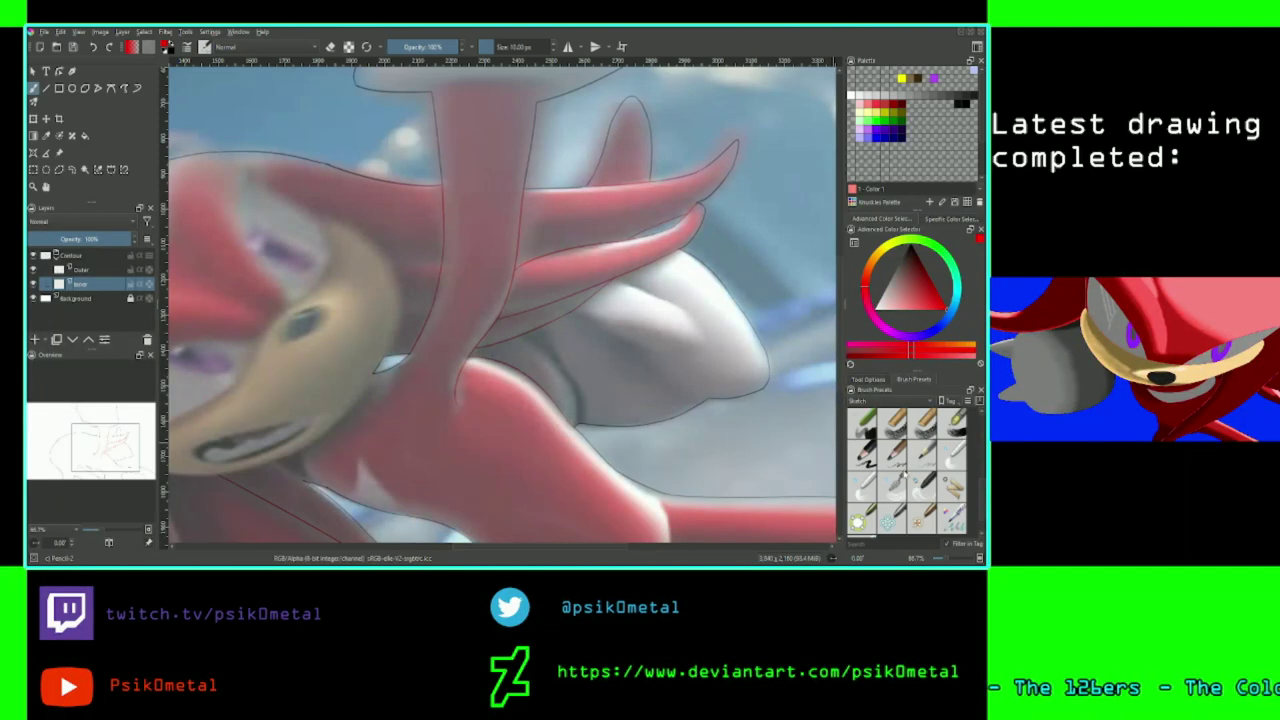
scroll(893, 506, down, 2)
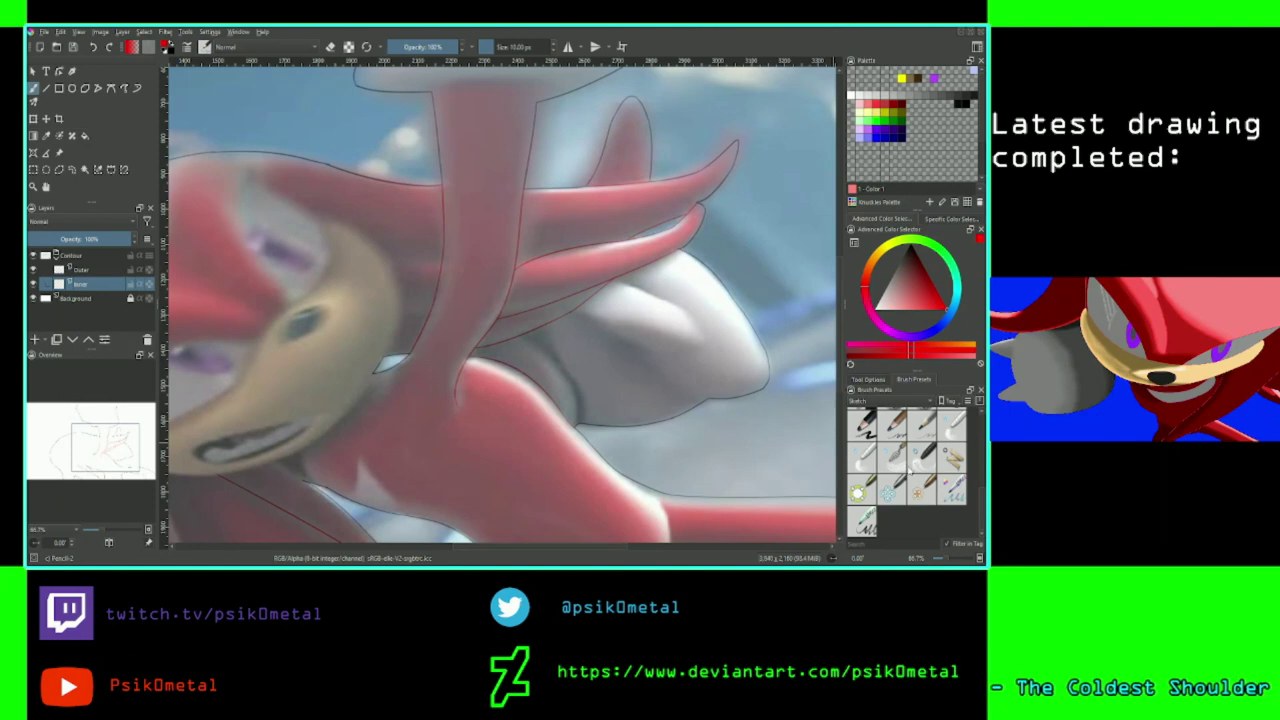
scroll(914, 468, up, 3)
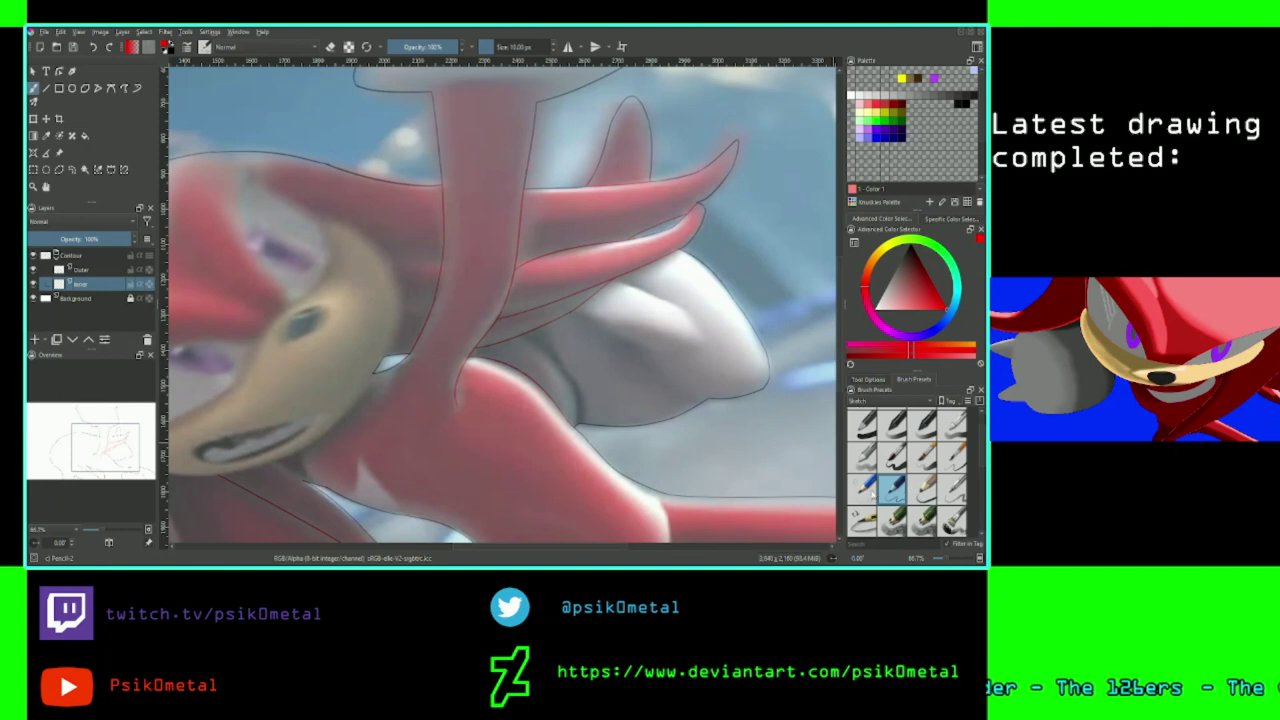
scroll(858, 460, up, 1)
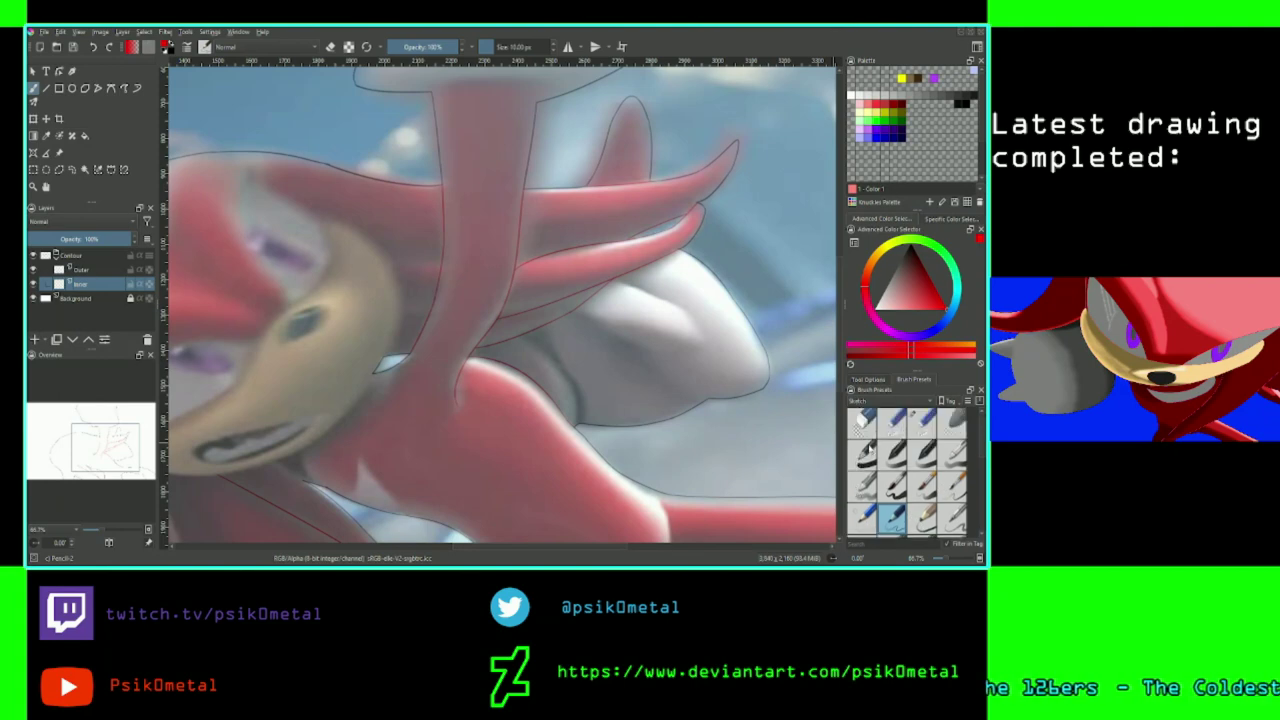
Choose the Ink-2 Fineliner preset from the brush presets tagged Ink.
click(882, 358)
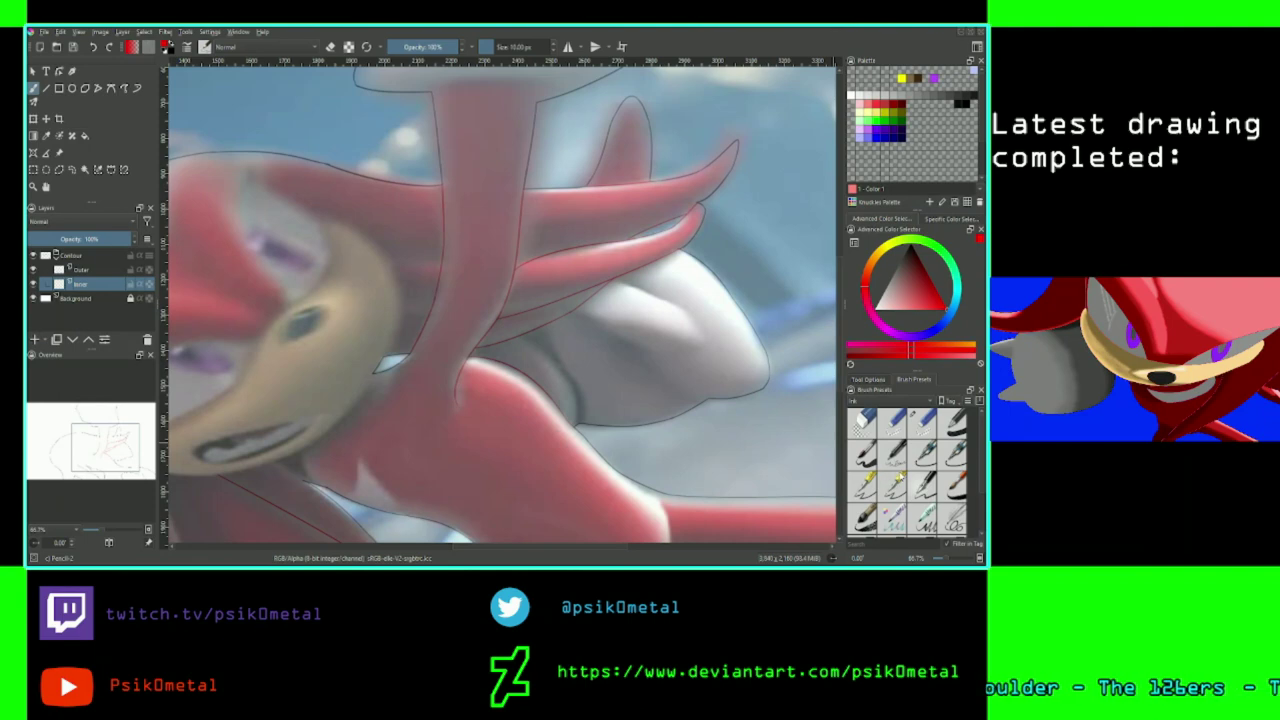
scroll(878, 490, down, 2)
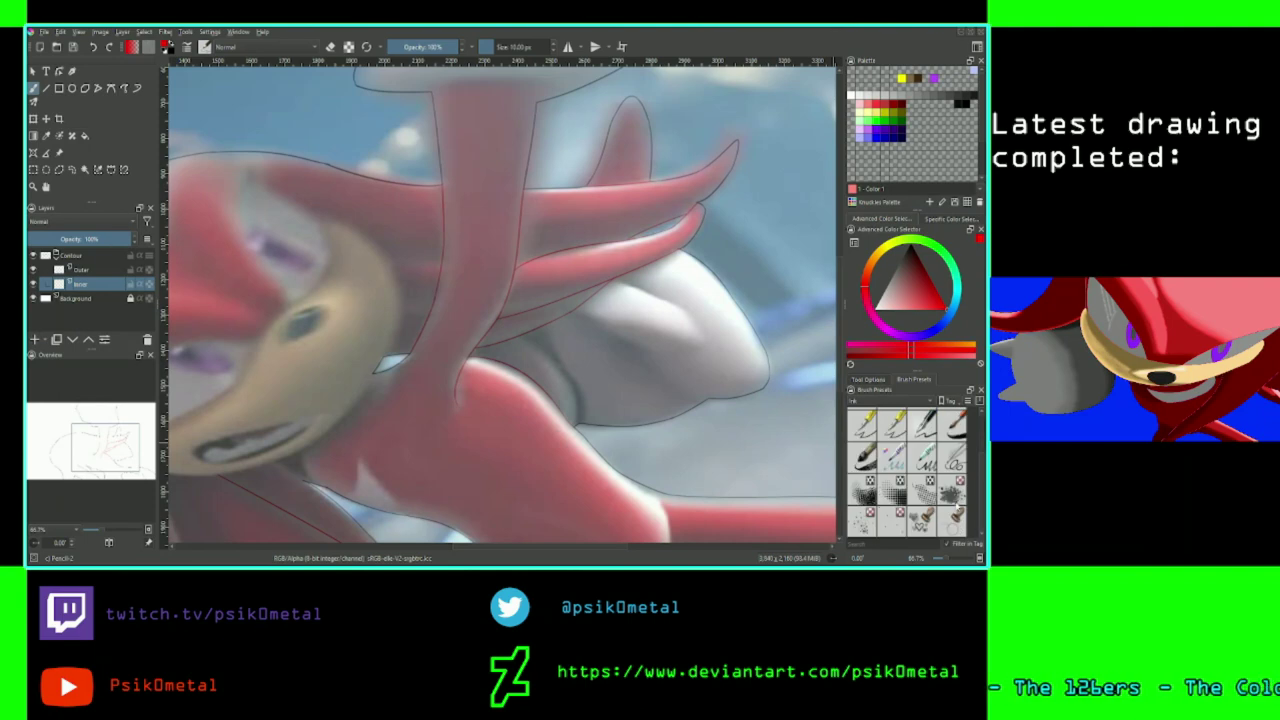
scroll(901, 494, up, 3)
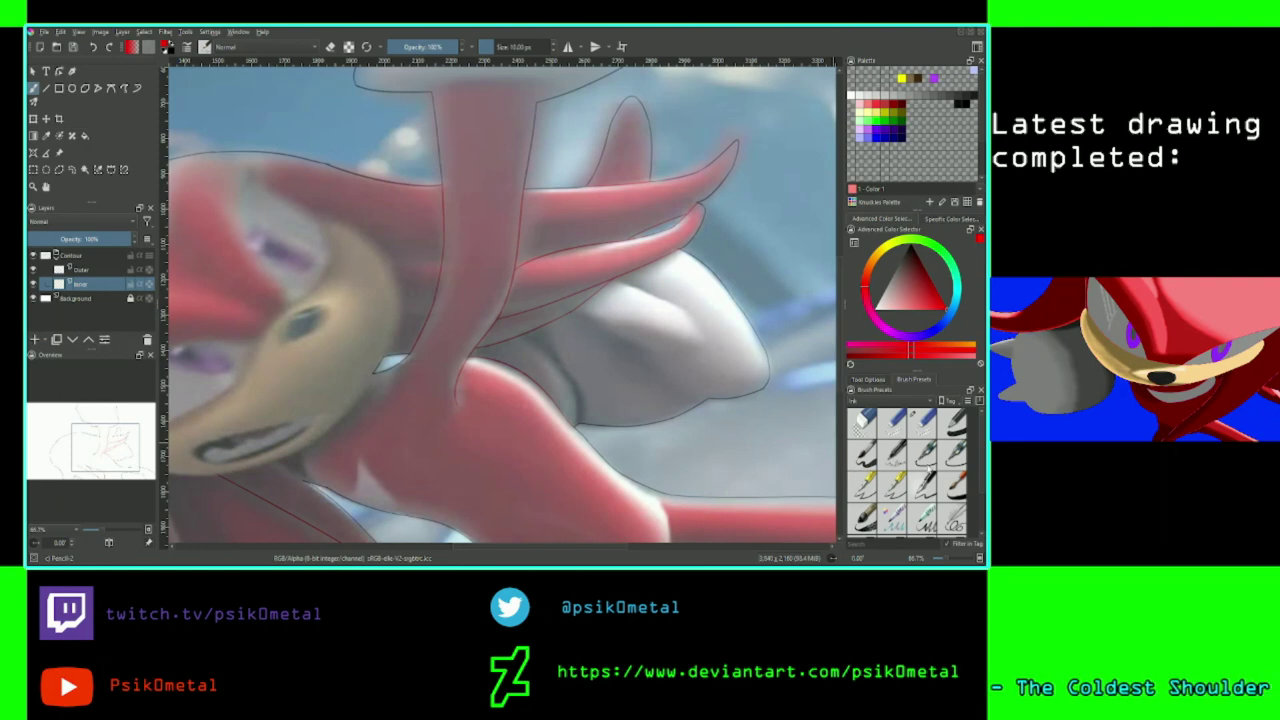
click(918, 460)
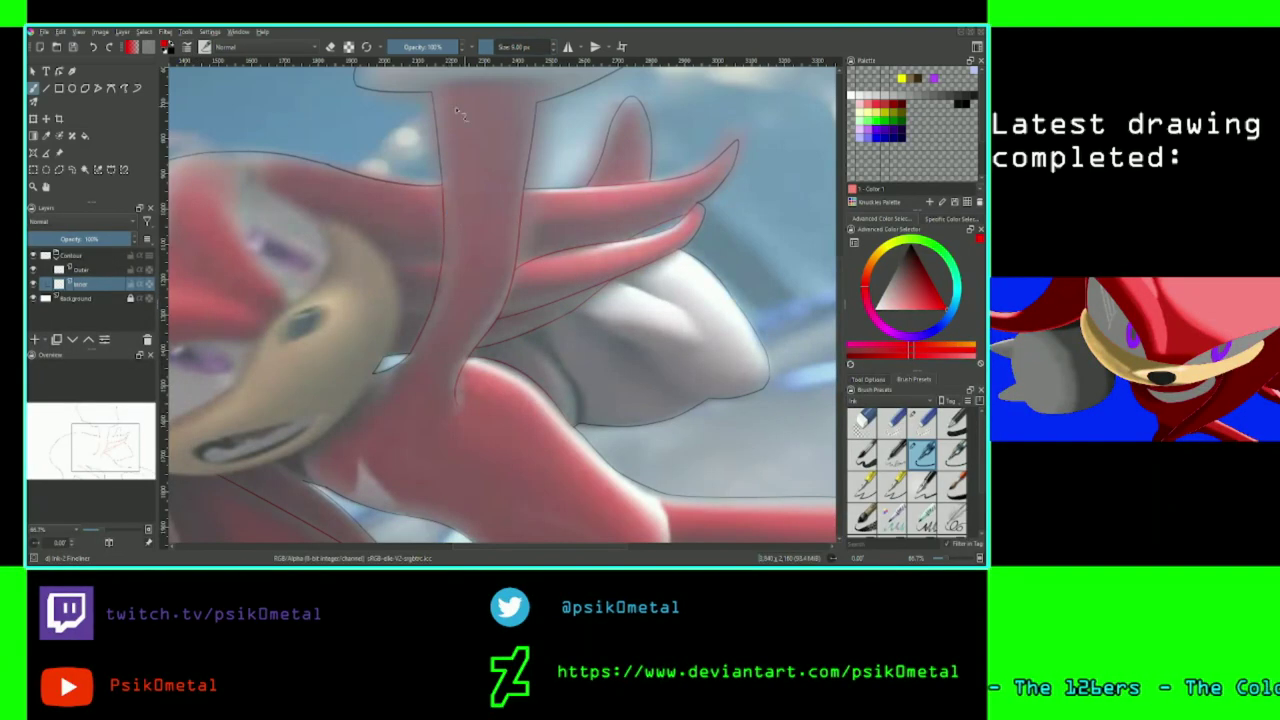
click(331, 47)
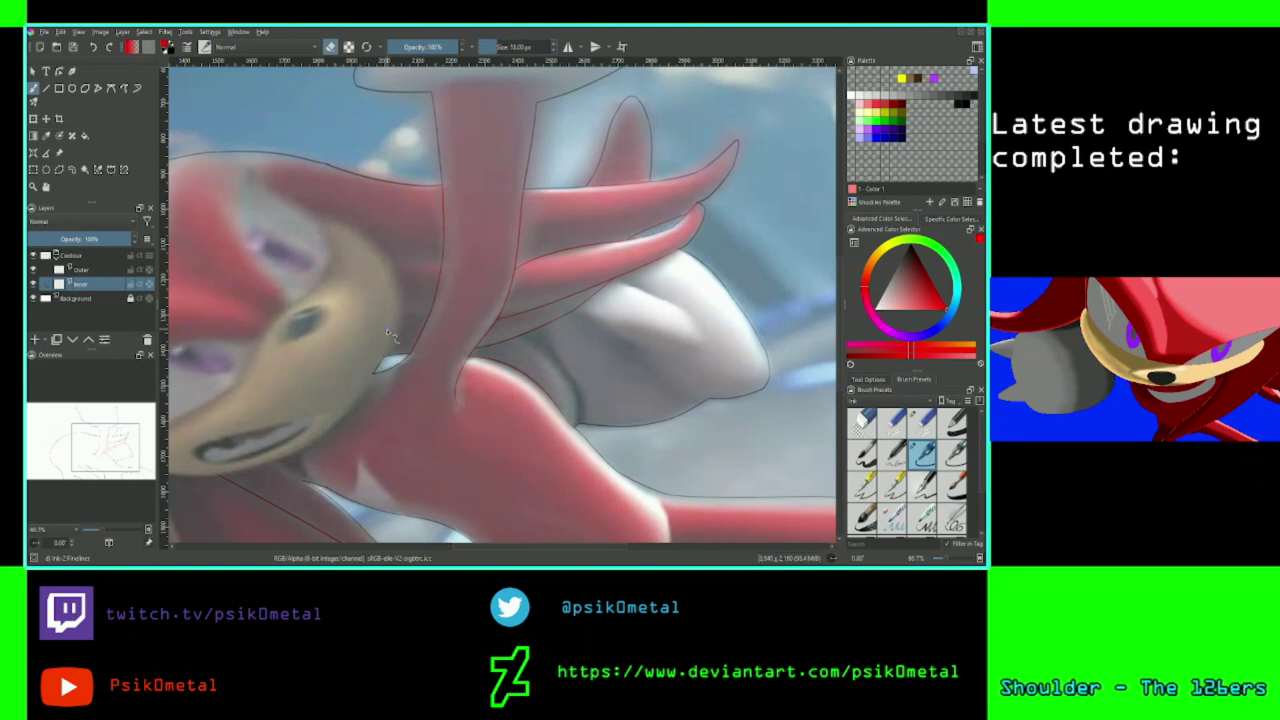
Set the brush smoothing to Stabilizer for tracing the red lock below the character's chin.
drag(117, 458, 72, 437)
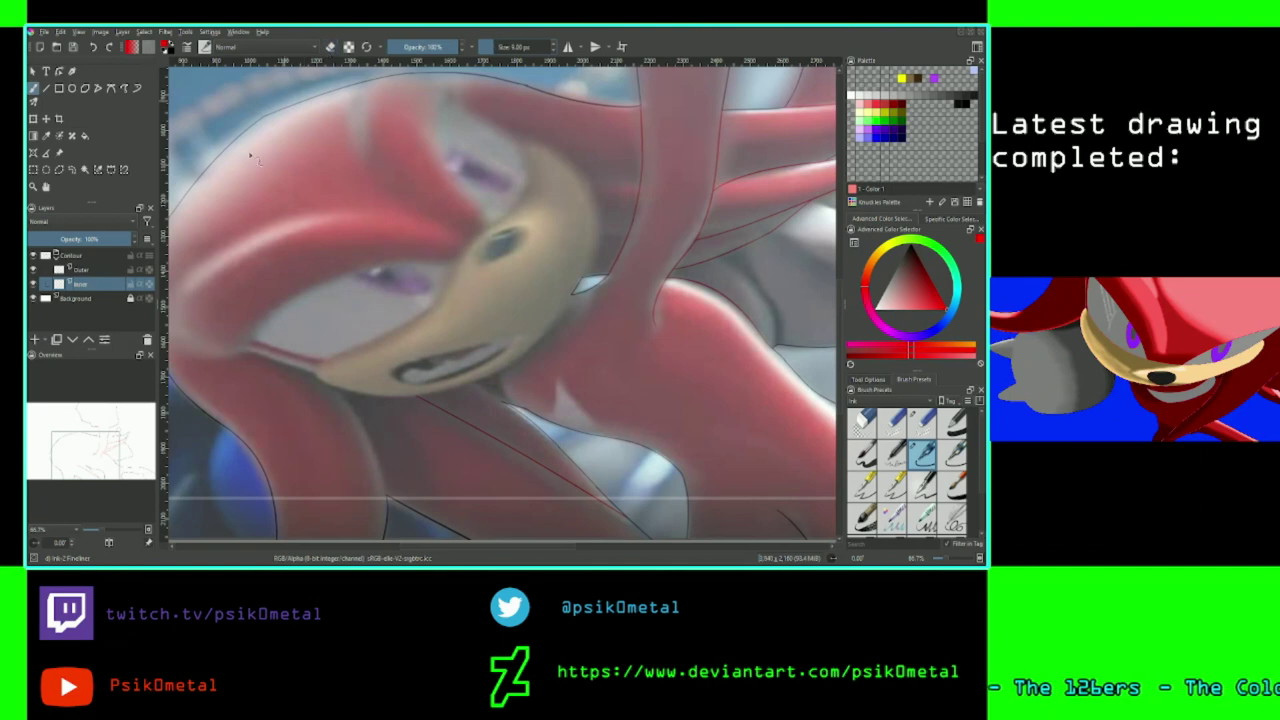
click(85, 471)
drag(85, 471, 81, 465)
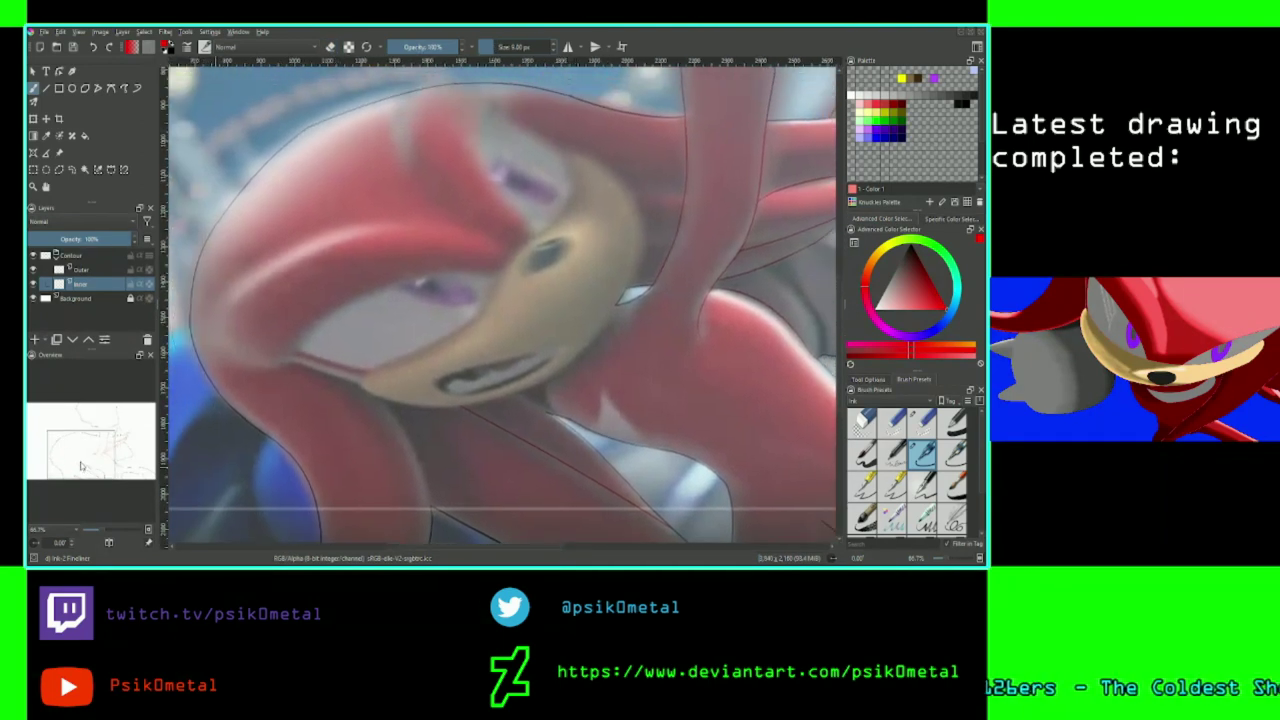
key(ctrl+plus)
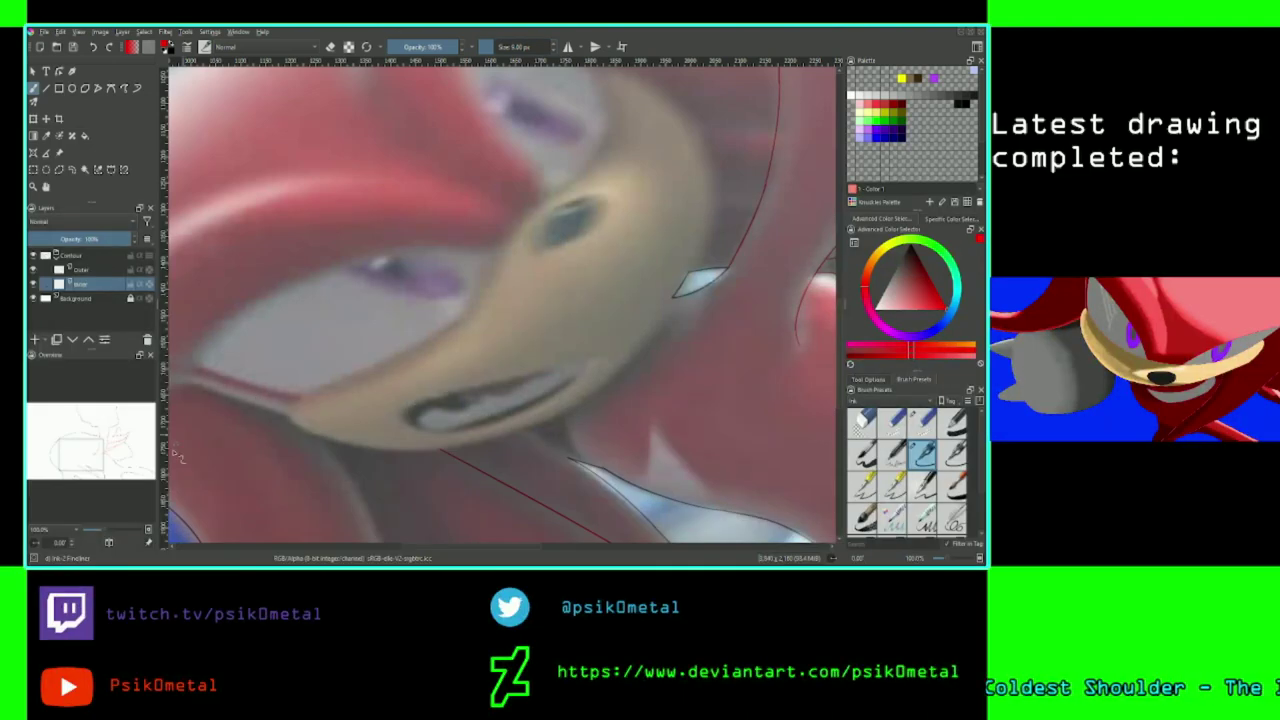
mouse_move(86, 461)
mouse_down()
mouse_move(75, 463)
mouse_move(84, 478)
mouse_up()
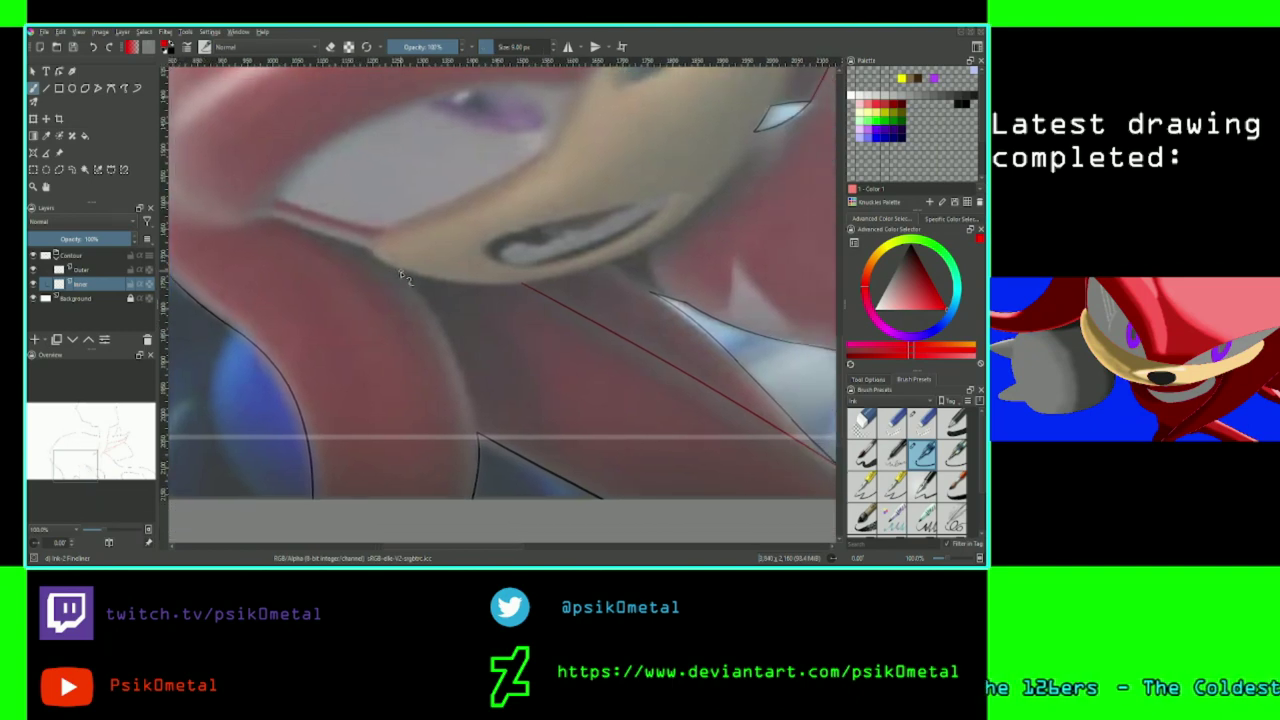
click(876, 381)
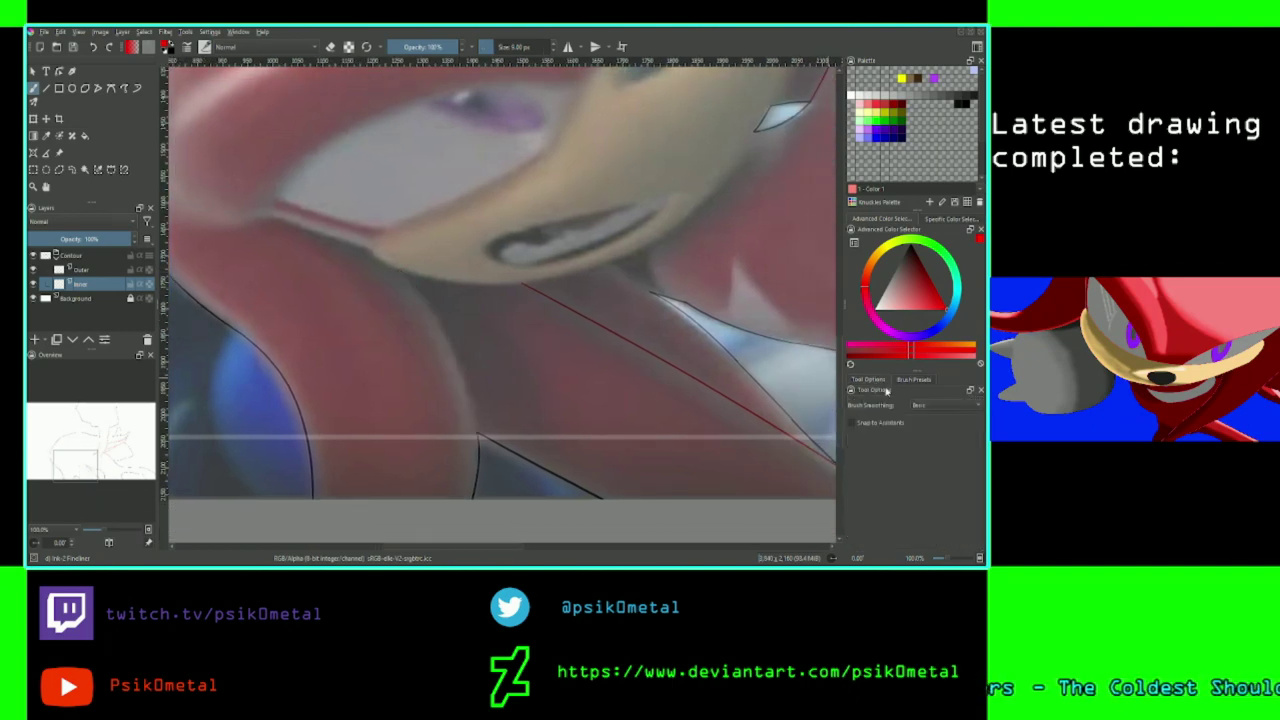
click(931, 406)
click(931, 433)
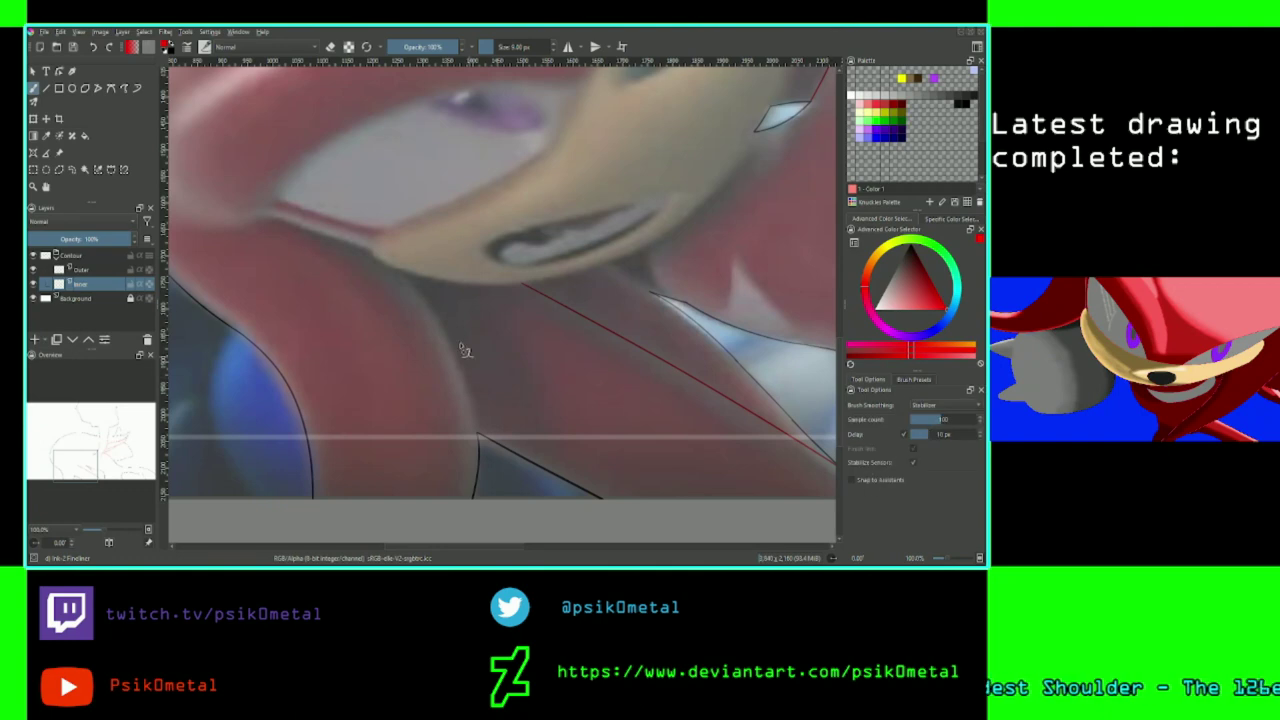
Try to trace the inner edge of the red lock in one curved stroke from beneath the chin to the black outline's corner.
mouse_move(407, 272)
mouse_down()
mouse_move(429, 301)
mouse_move(447, 429)
mouse_up()
key(ctrl+z)
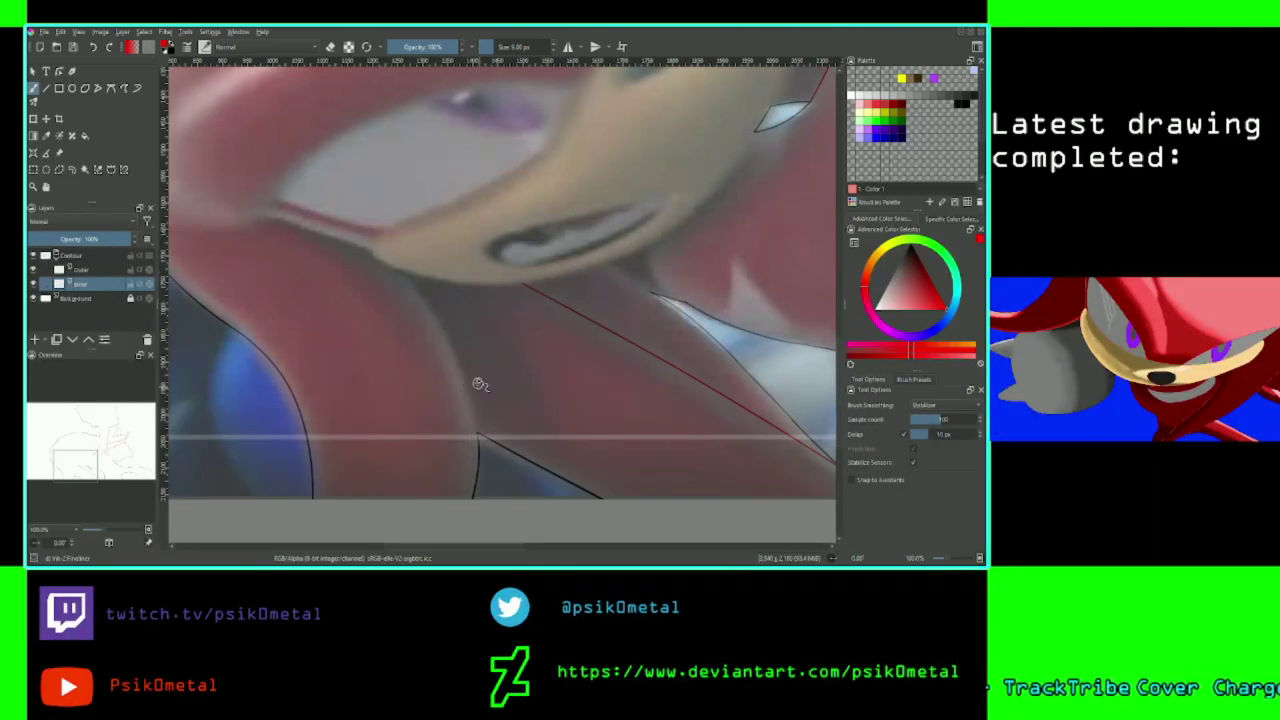
mouse_move(405, 277)
mouse_down()
mouse_move(456, 337)
mouse_move(488, 448)
mouse_up()
key(ctrl+z)
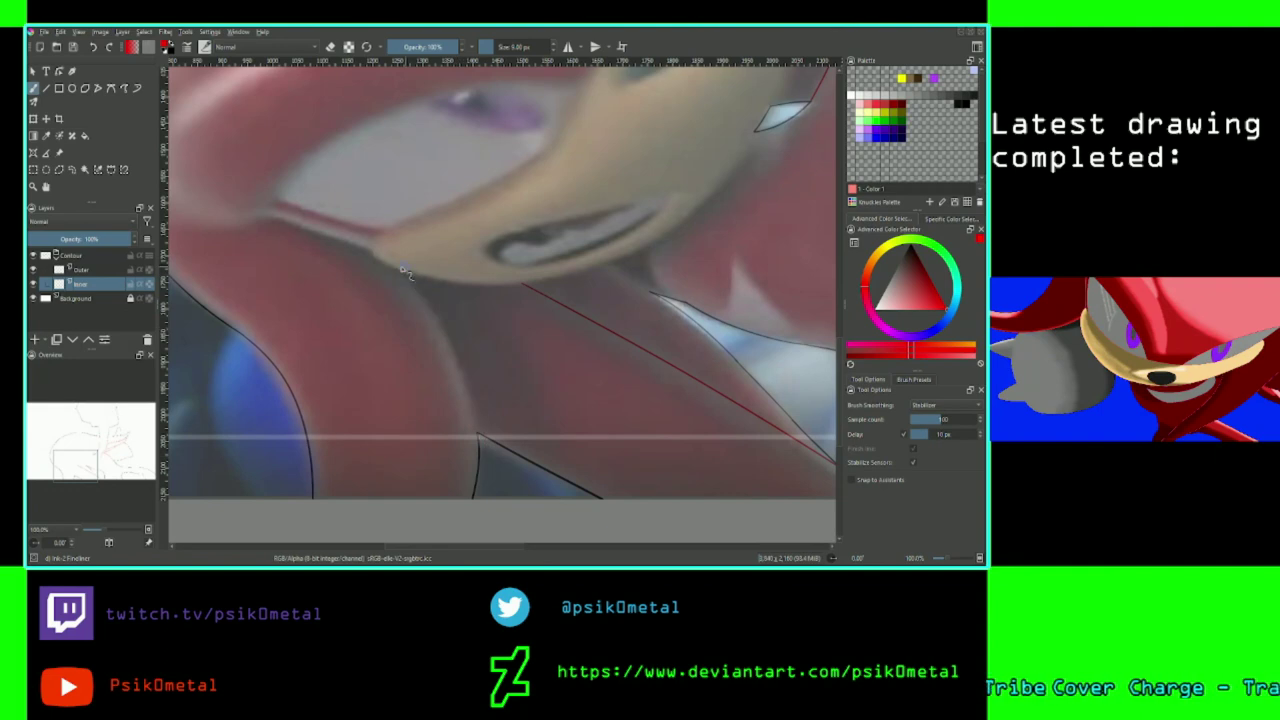
mouse_move(405, 273)
mouse_down()
mouse_move(439, 339)
mouse_move(439, 455)
mouse_up()
key(ctrl+z)
mouse_move(404, 278)
mouse_down()
mouse_move(432, 314)
mouse_move(464, 463)
mouse_up()
key(ctrl+z)
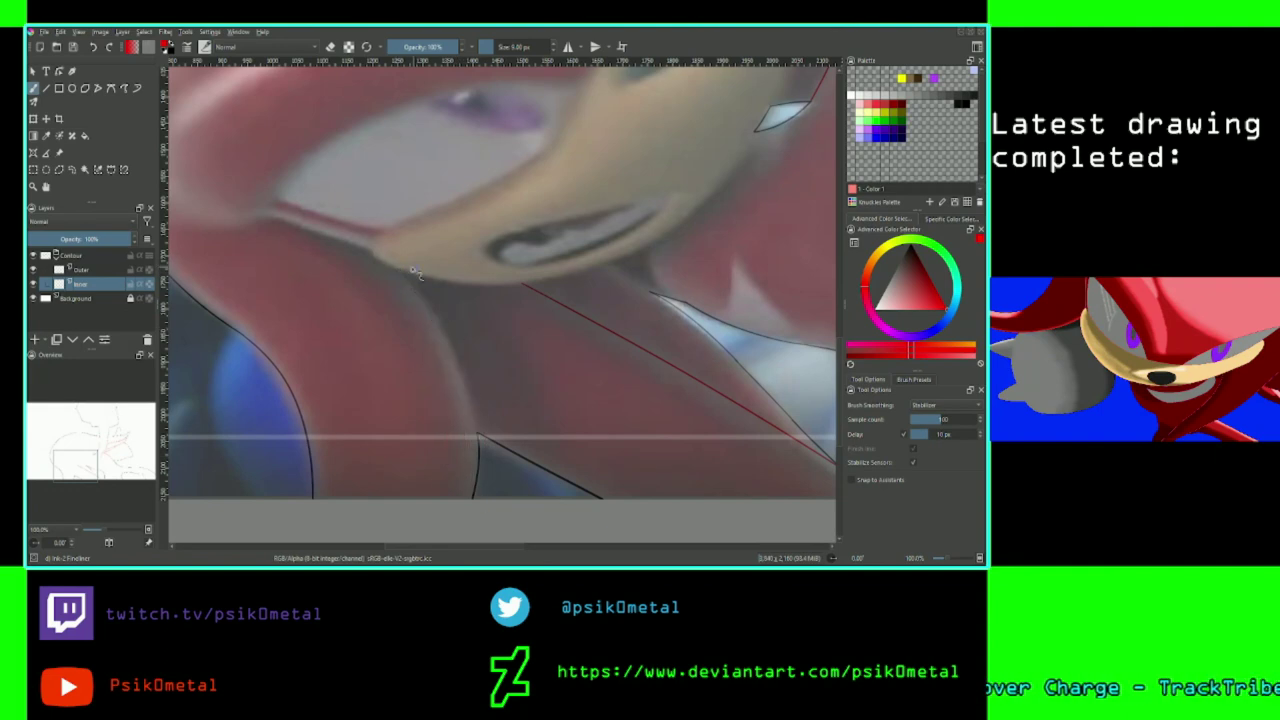
mouse_move(398, 272)
mouse_down()
mouse_move(464, 498)
mouse_move(482, 418)
mouse_move(463, 520)
mouse_up()
key(ctrl+z)
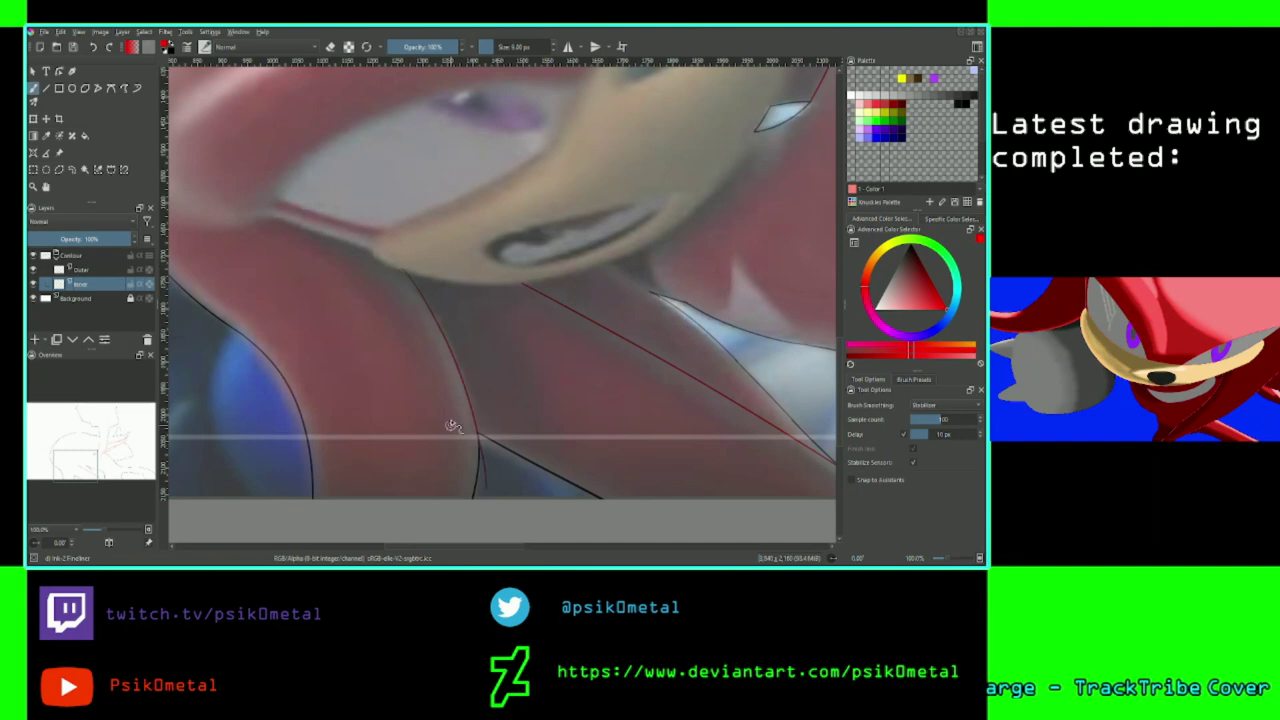
key(ctrl+z)
mouse_move(405, 278)
mouse_down()
mouse_move(459, 356)
mouse_move(432, 483)
mouse_up()
key(ctrl+z)
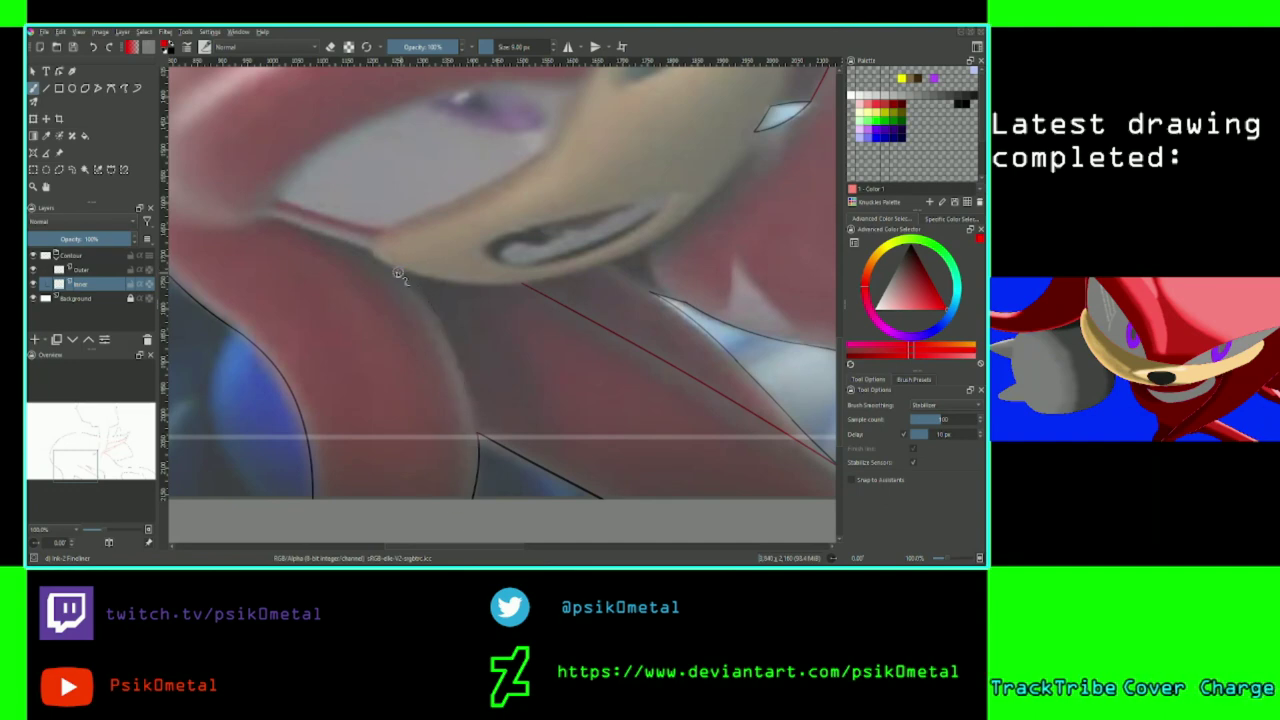
drag(403, 277, 457, 476)
key(ctrl+z)
mouse_move(405, 280)
mouse_down()
mouse_move(465, 380)
mouse_move(462, 496)
mouse_up()
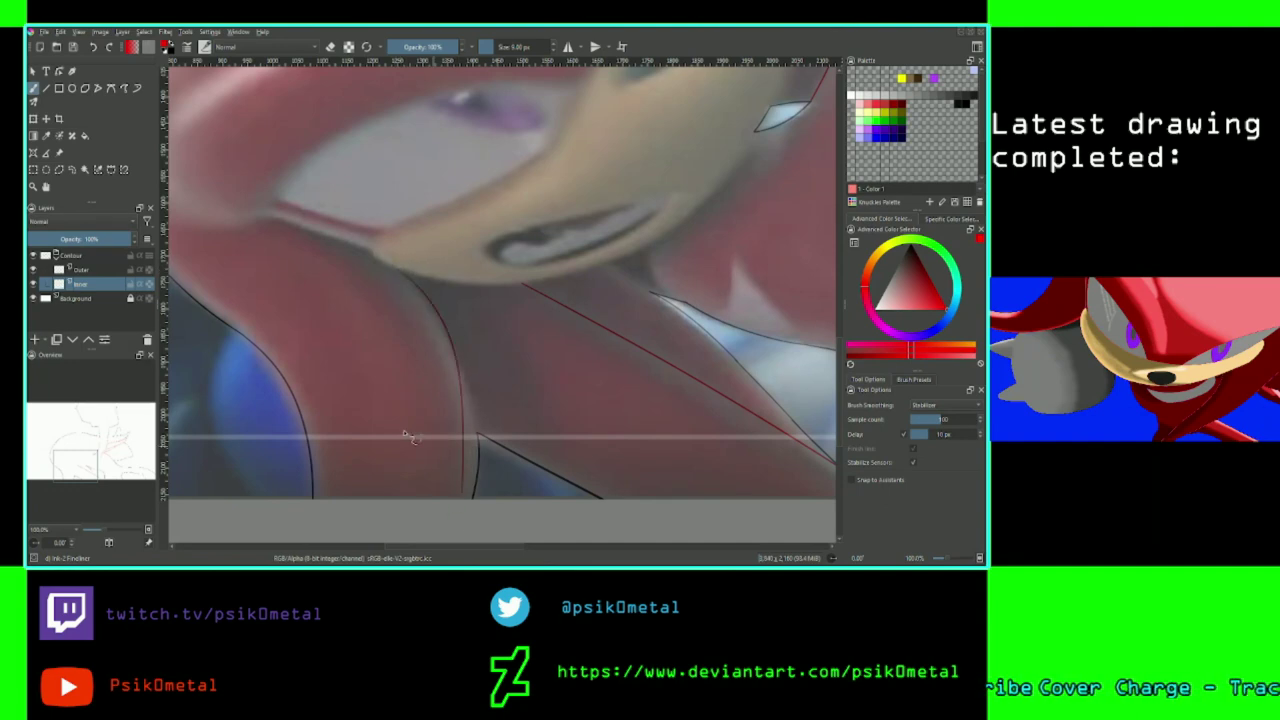
drag(81, 462, 82, 470)
key(ctrl+z)
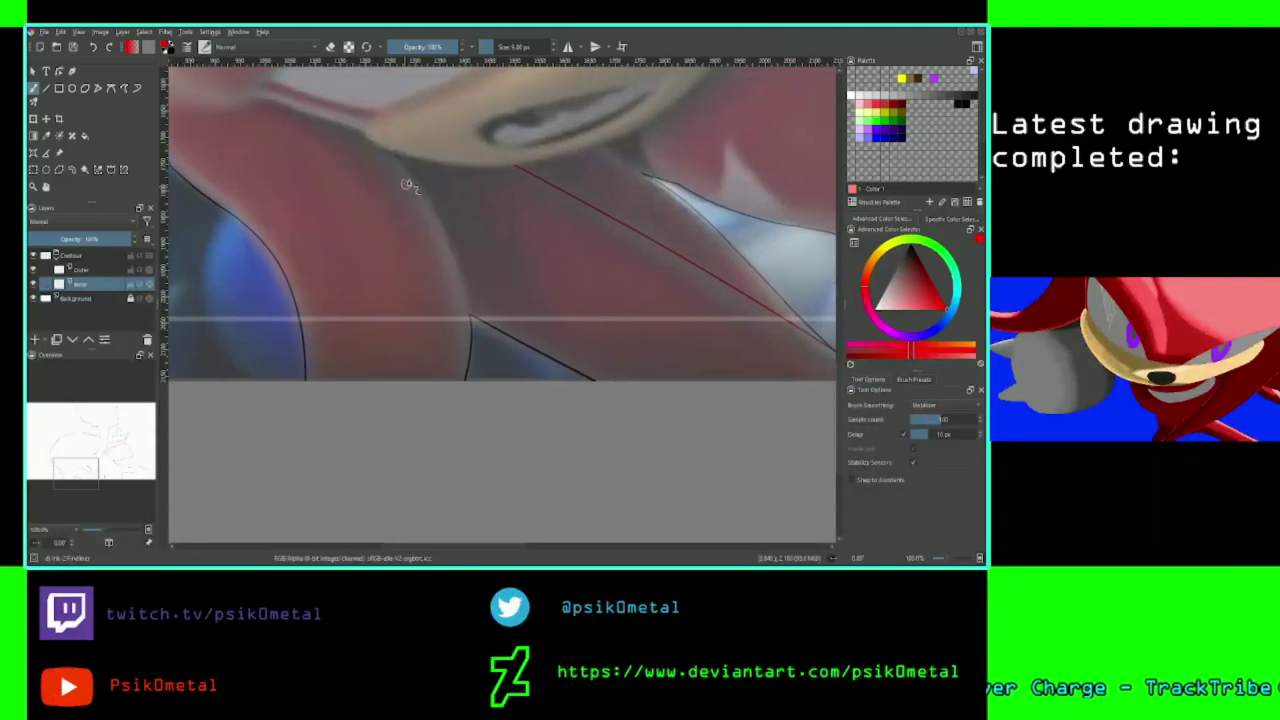
drag(385, 152, 456, 378)
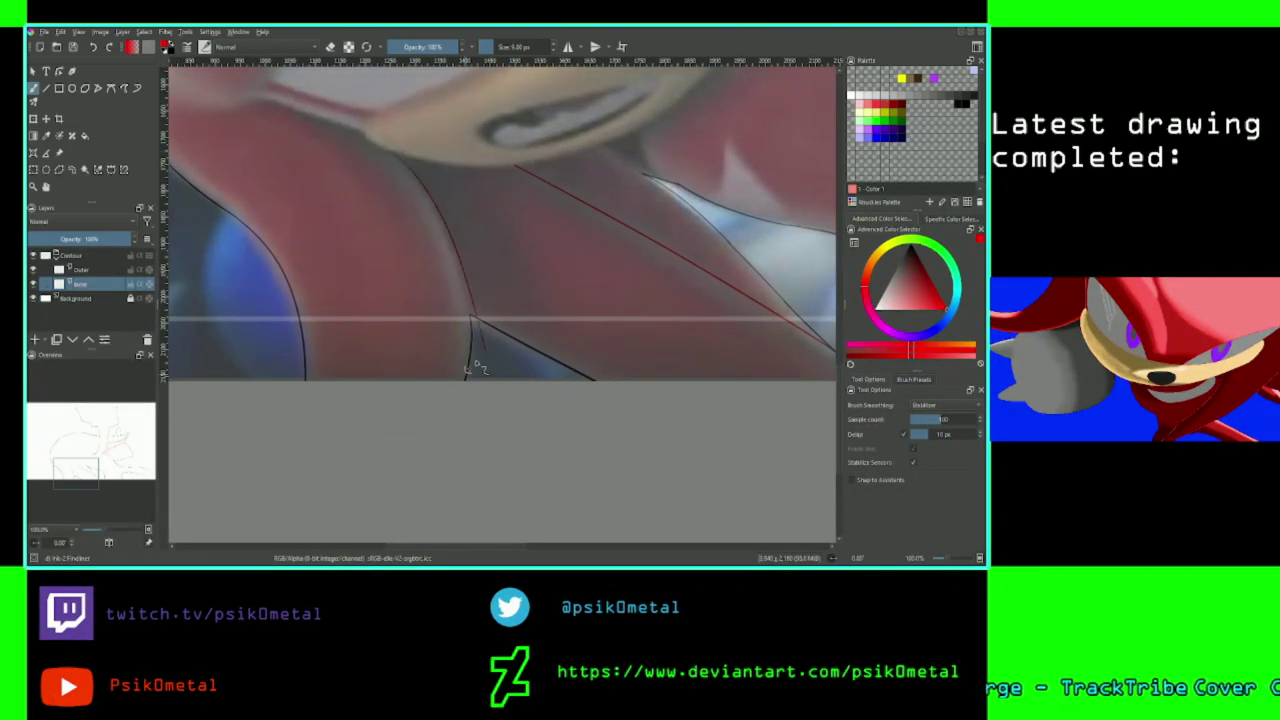
mouse_move(403, 162)
mouse_down()
mouse_move(441, 196)
mouse_move(488, 312)
mouse_up()
key(ctrl+z)
mouse_move(395, 156)
mouse_down()
mouse_move(468, 298)
mouse_move(458, 384)
mouse_up()
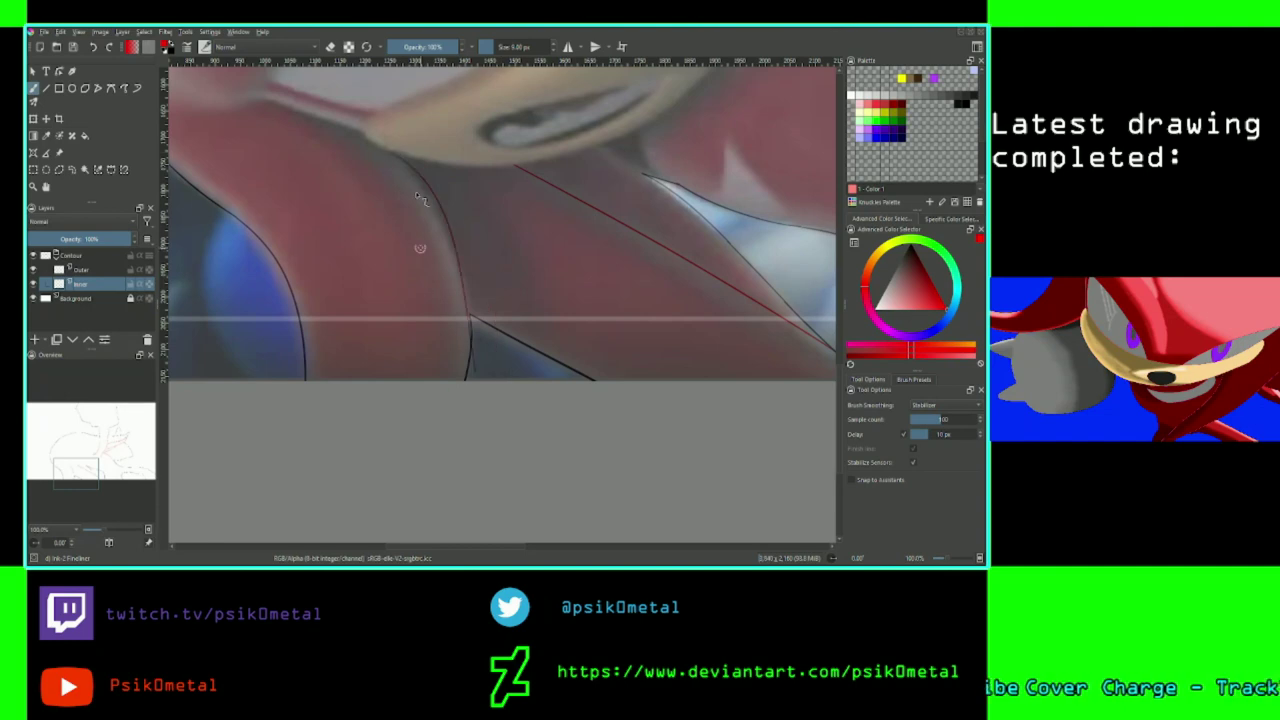
key(ctrl+z)
drag(394, 155, 455, 350)
key(ctrl+z)
mouse_move(401, 160)
mouse_down()
mouse_move(434, 222)
mouse_move(462, 440)
mouse_up()
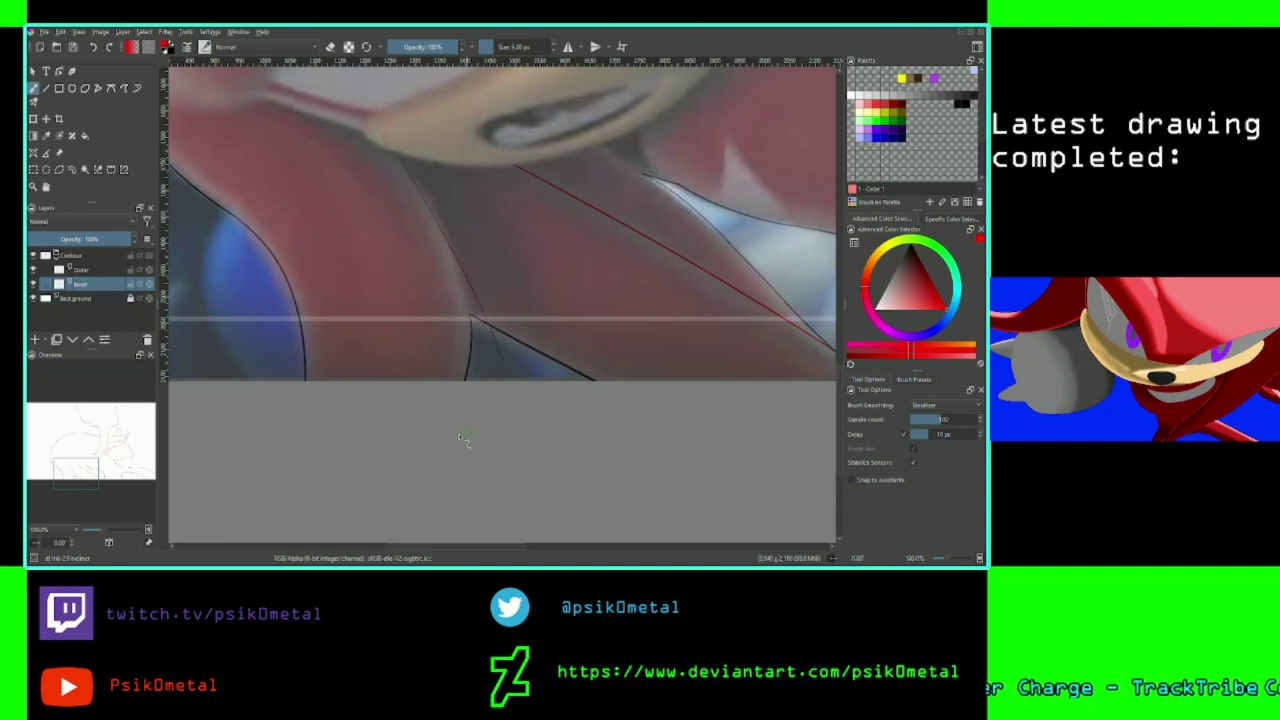
key(ctrl+z)
mouse_move(406, 158)
mouse_down()
mouse_move(483, 271)
mouse_move(486, 364)
mouse_up()
key(ctrl+z)
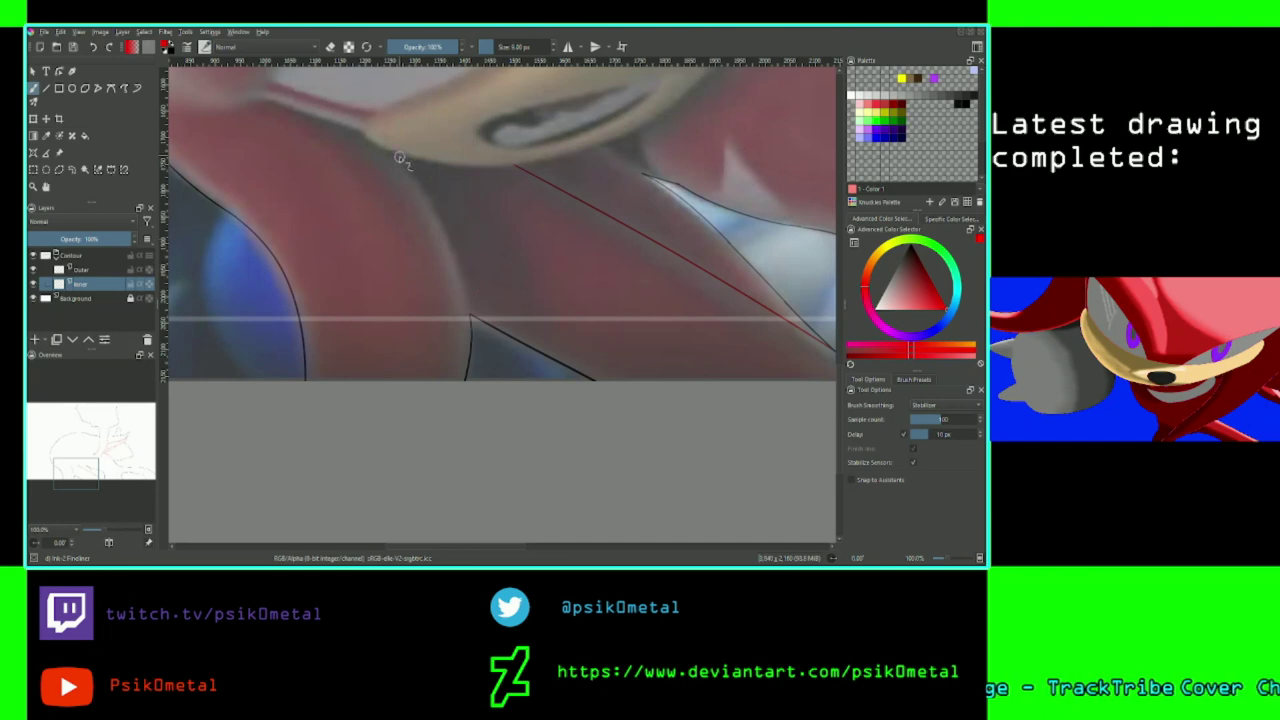
Trace the red lock's inner edge from beneath the chin to the black outline's corner, and erase the overshoot with Stabilizer smoothing off.
mouse_move(405, 158)
mouse_down()
mouse_move(466, 290)
mouse_move(468, 322)
mouse_up()
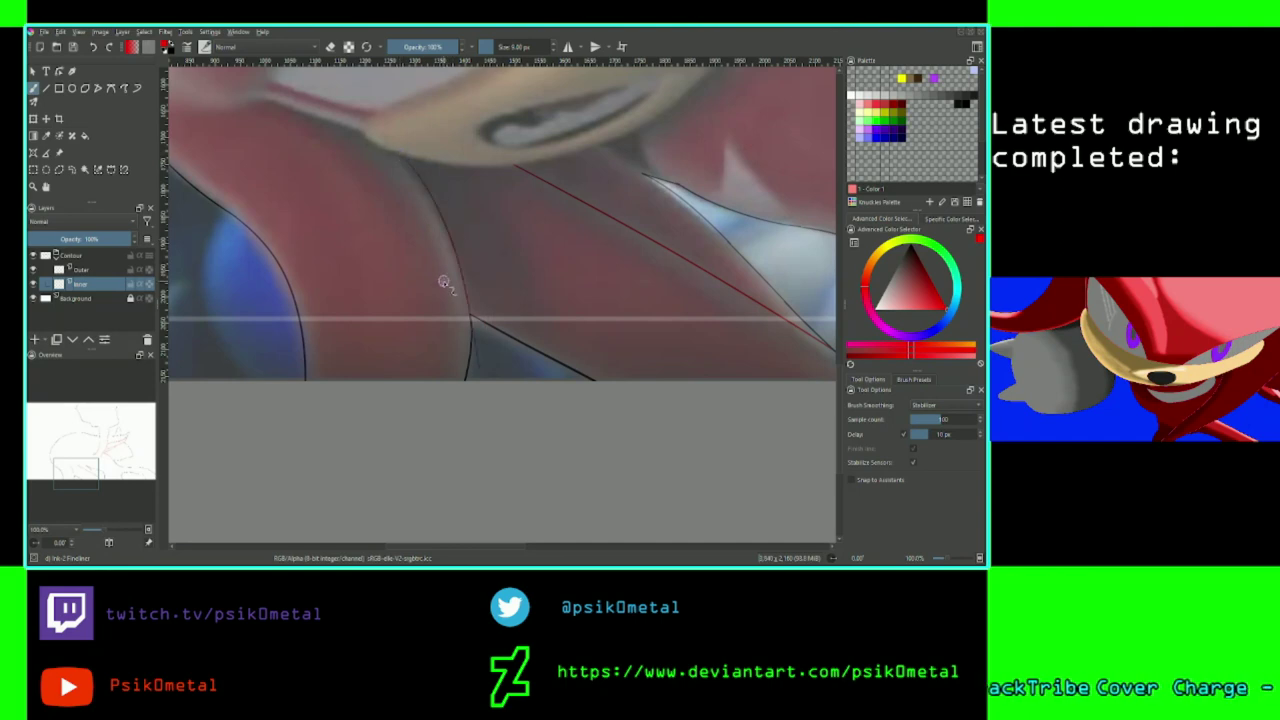
key(plus)
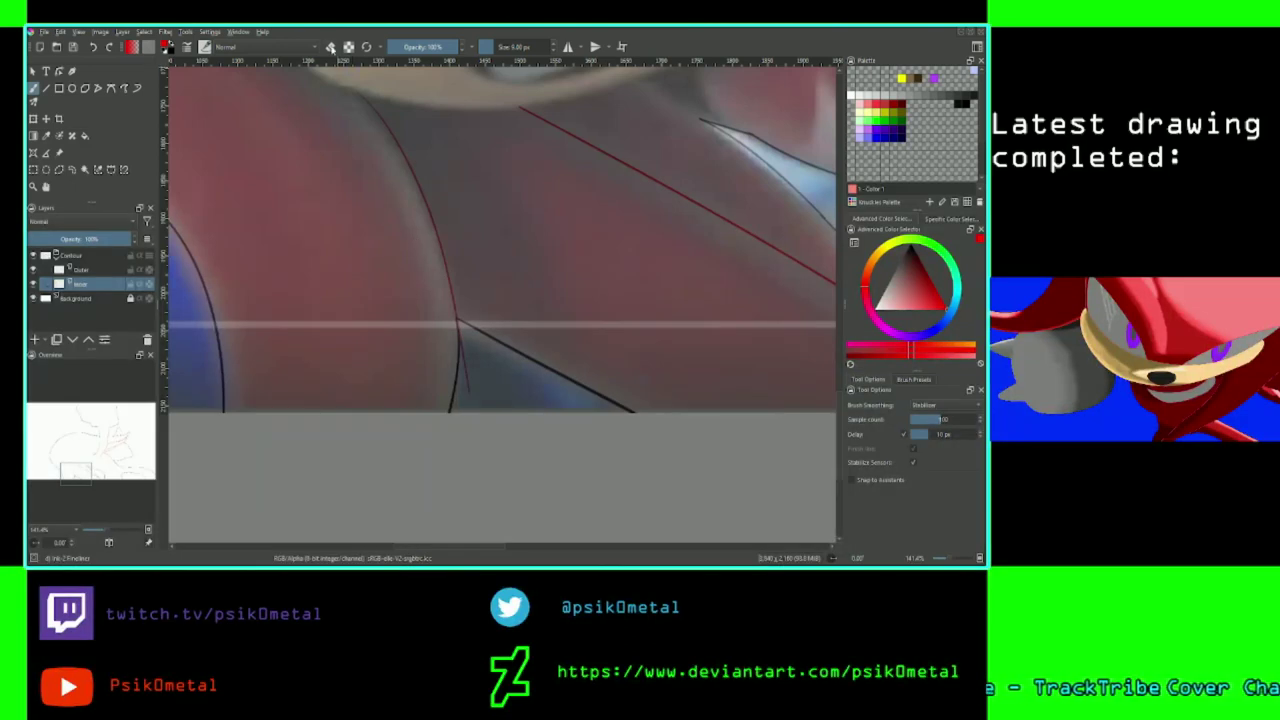
click(331, 47)
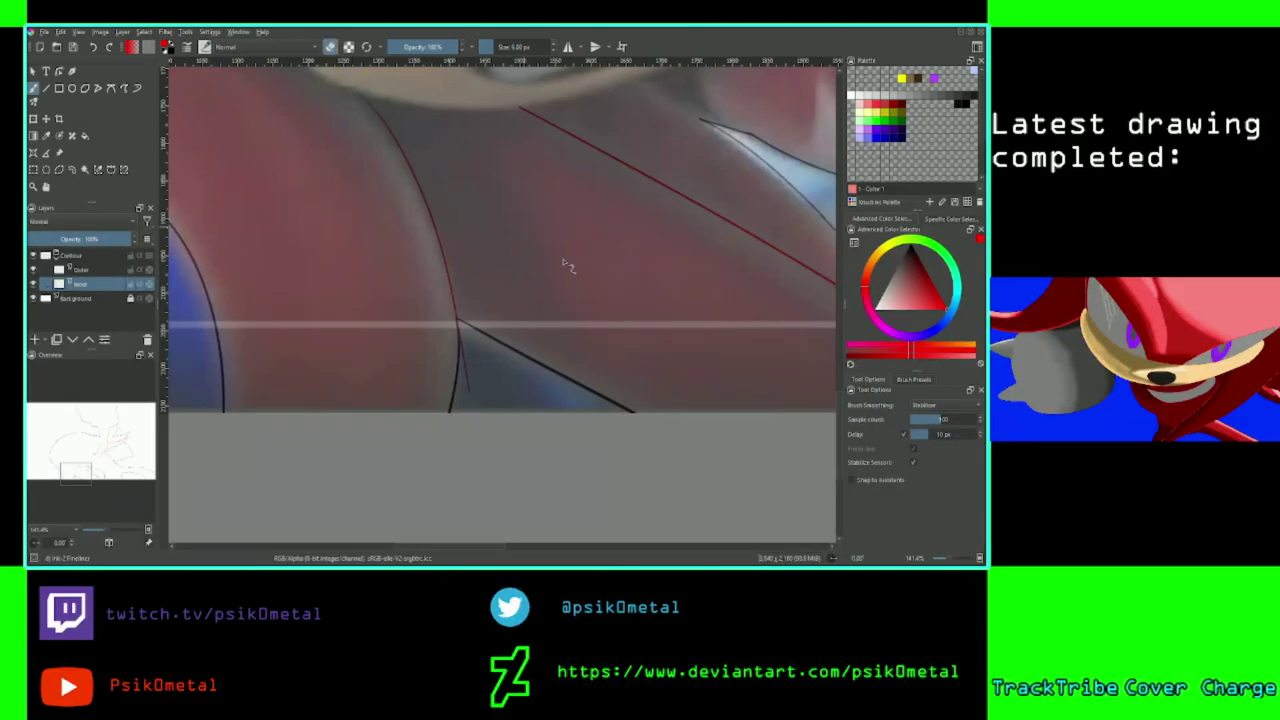
click(951, 410)
click(948, 393)
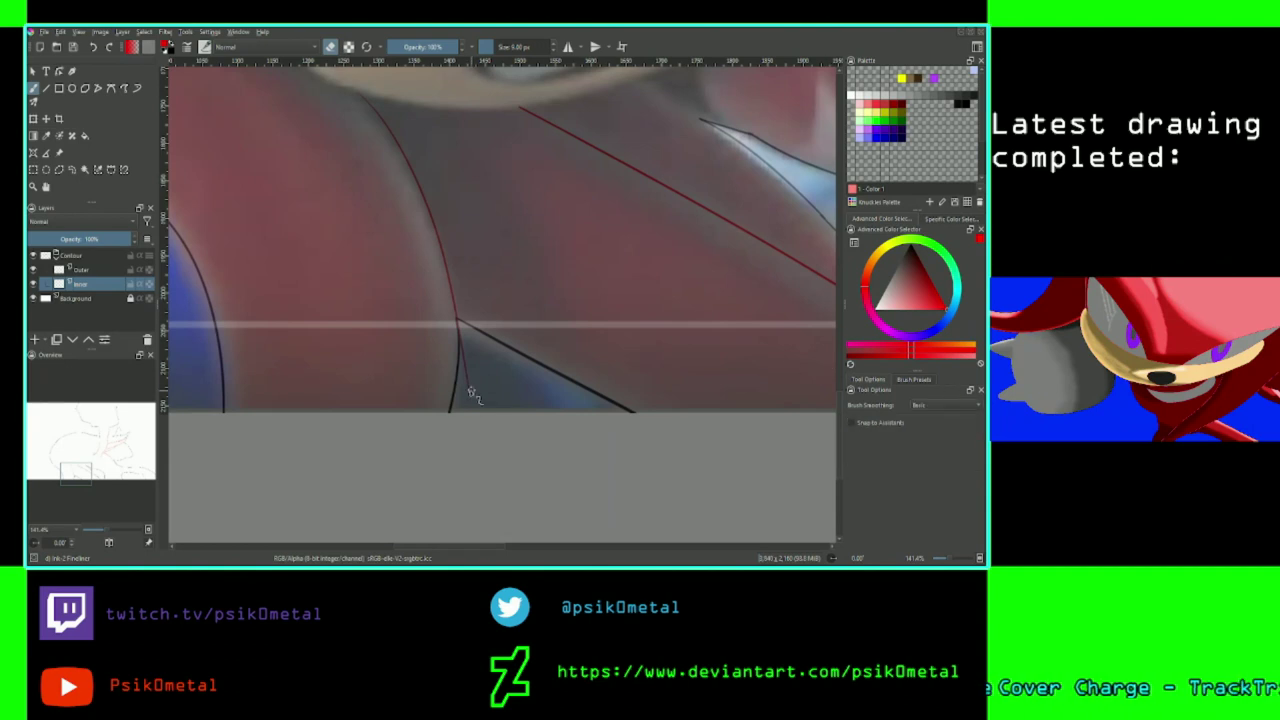
drag(471, 388, 459, 335)
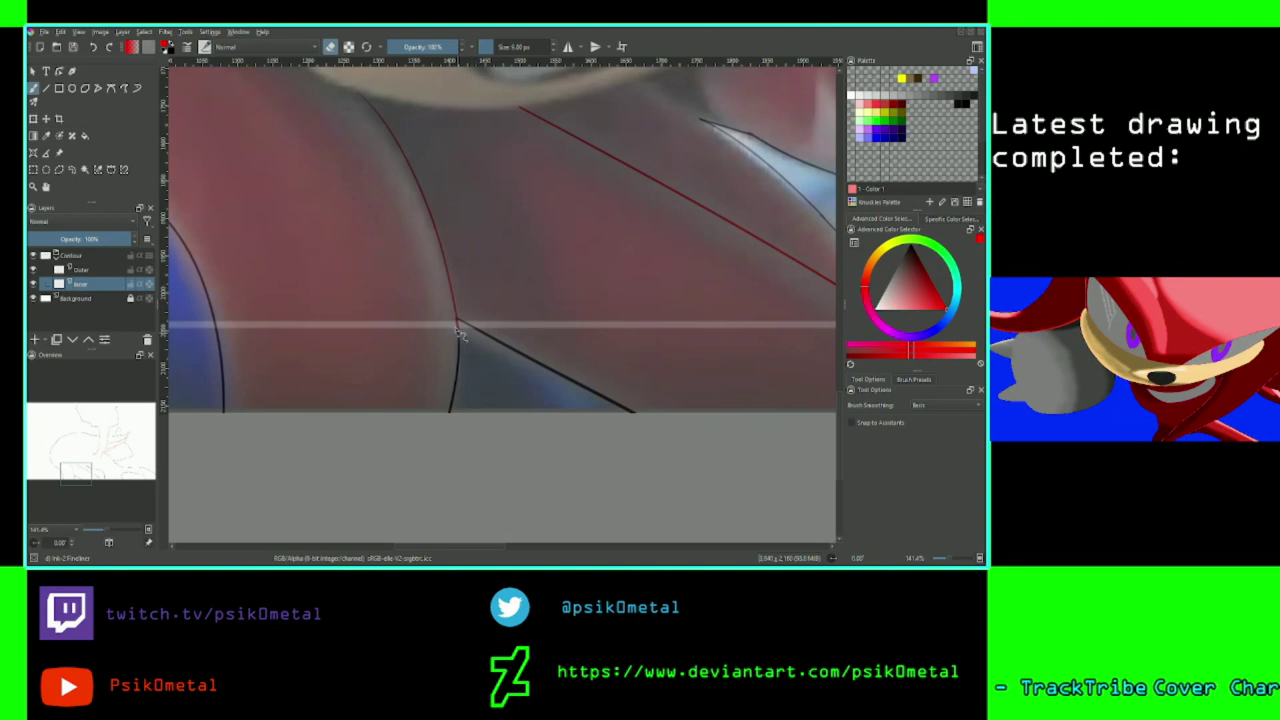
key(ctrl+plus)
key(ctrl+plus)
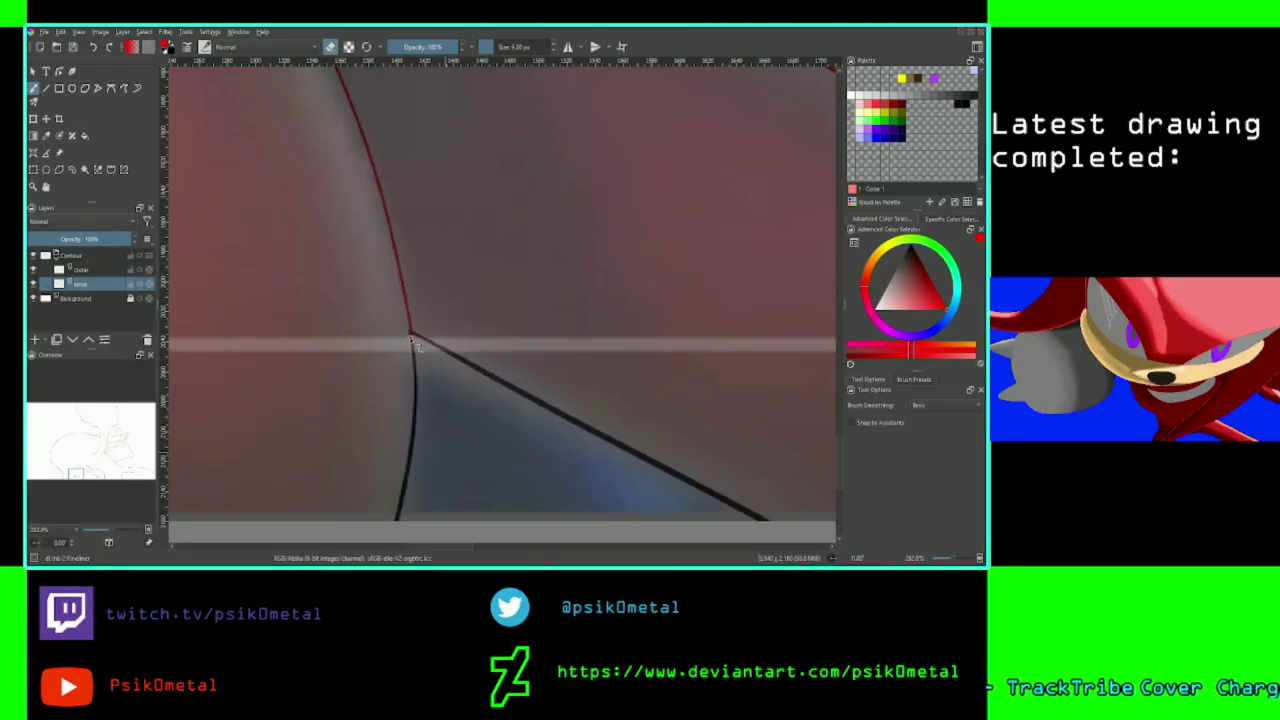
key(plus)
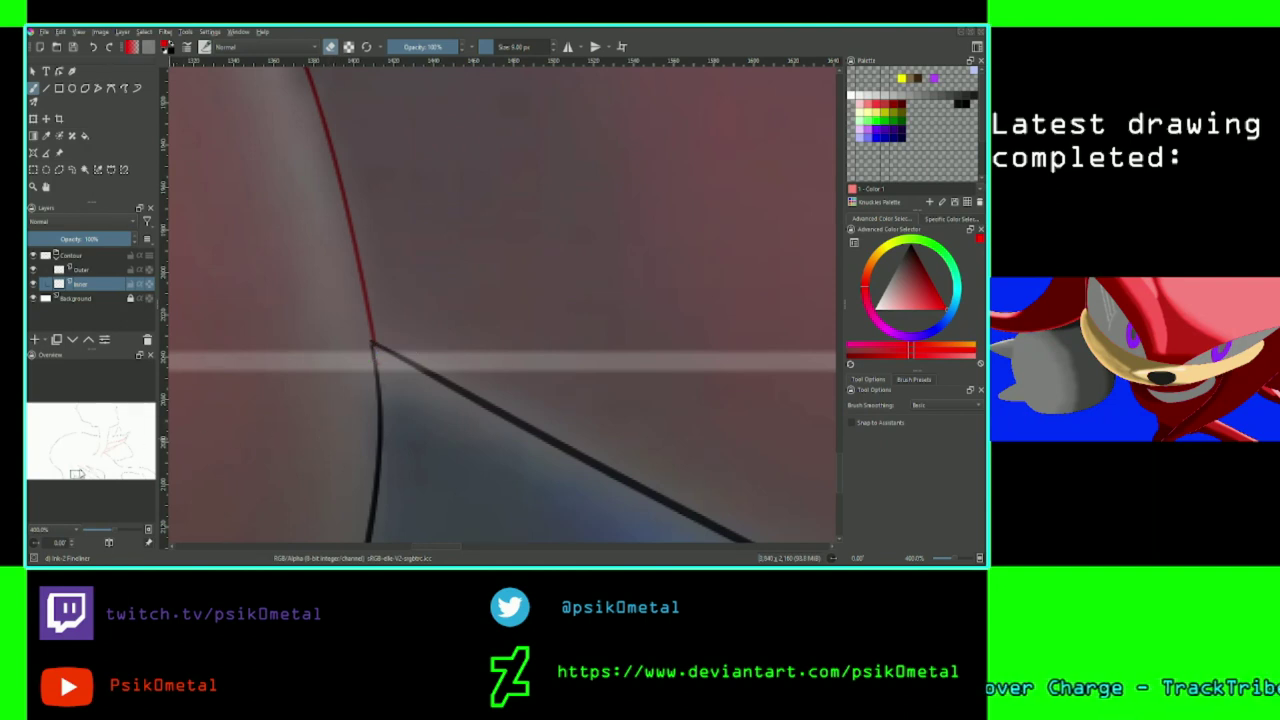
drag(75, 474, 74, 478)
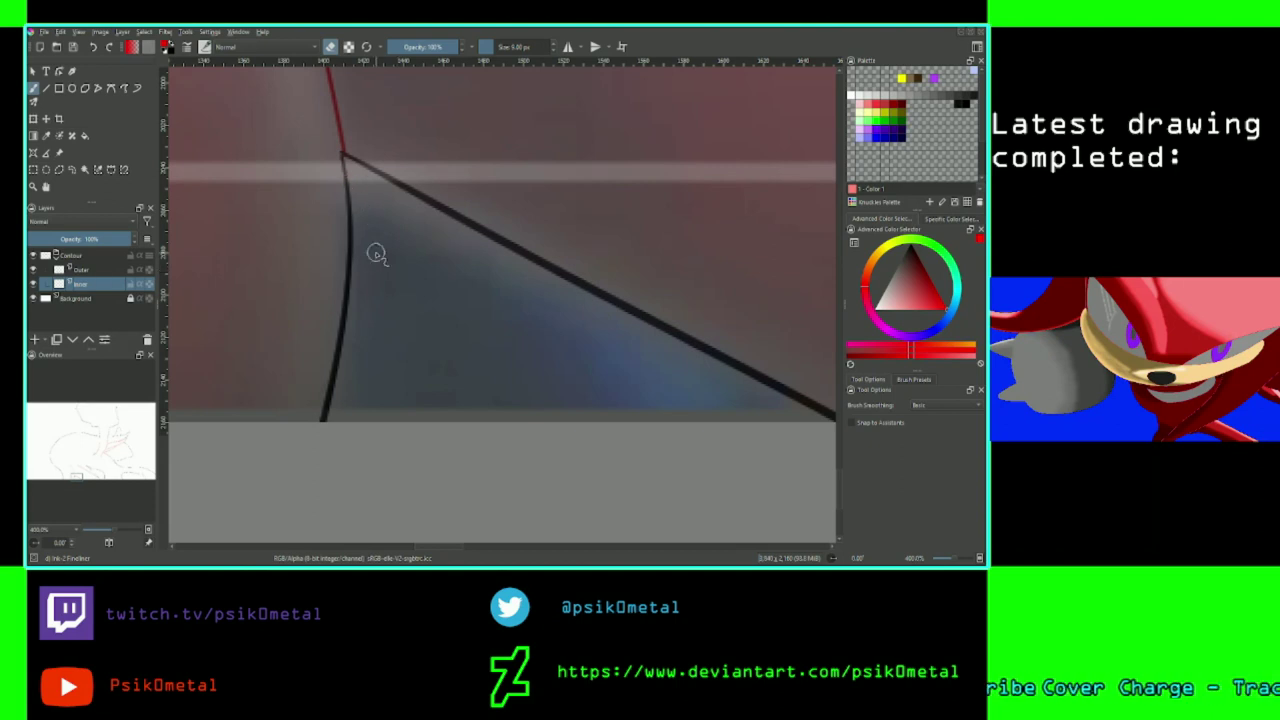
scroll(378, 256, down, 2)
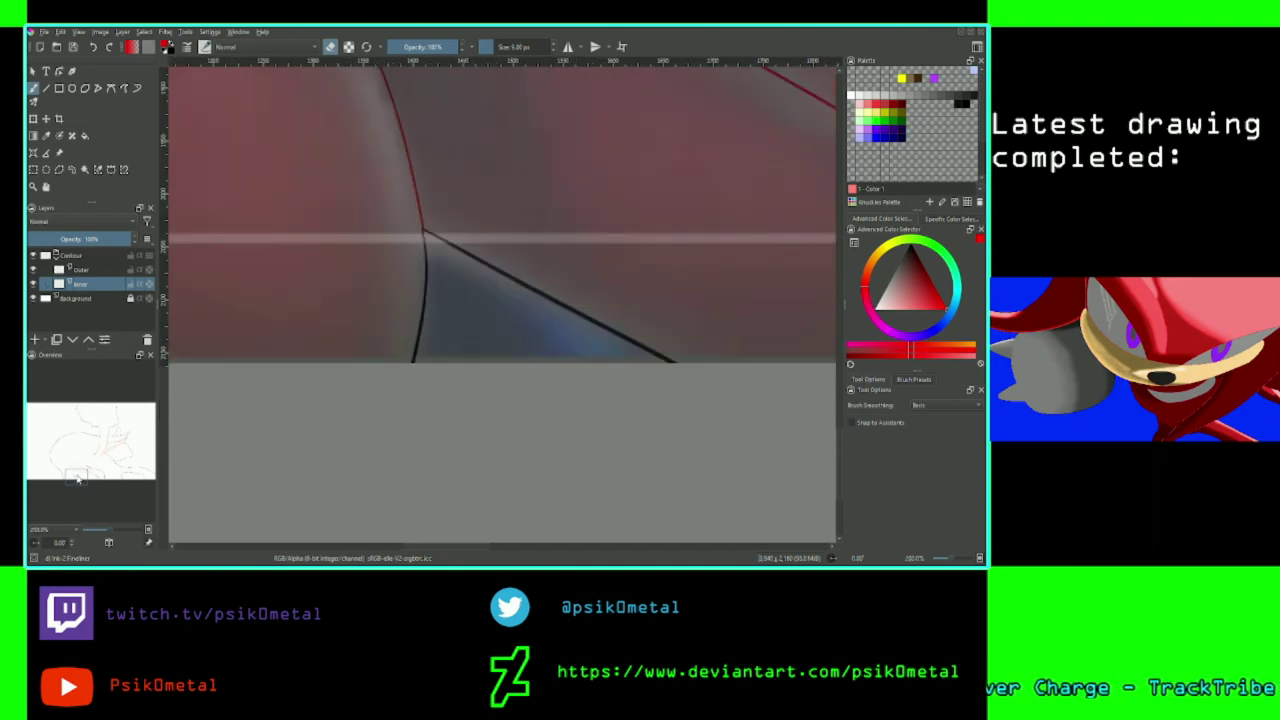
With the eraser off and Stabilizer smoothing on, trace the lock's upper edge in one curve from below the eye to the muzzle.
drag(77, 478, 66, 463)
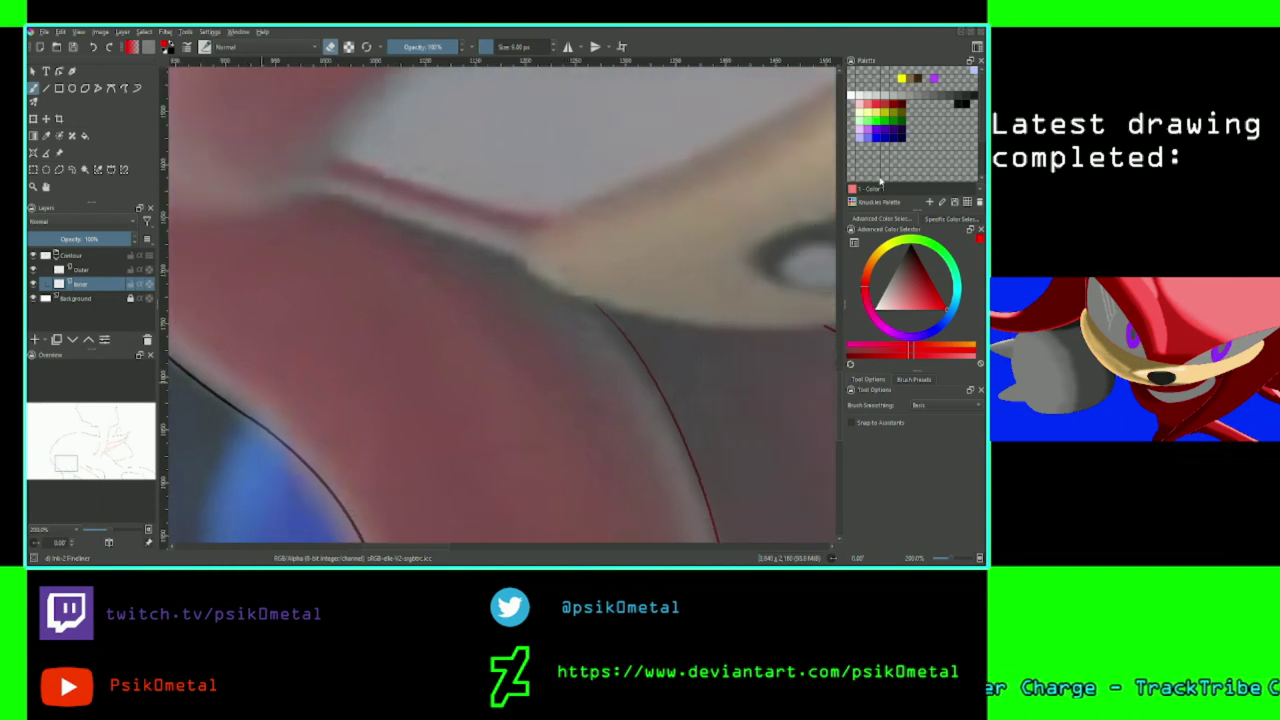
click(935, 427)
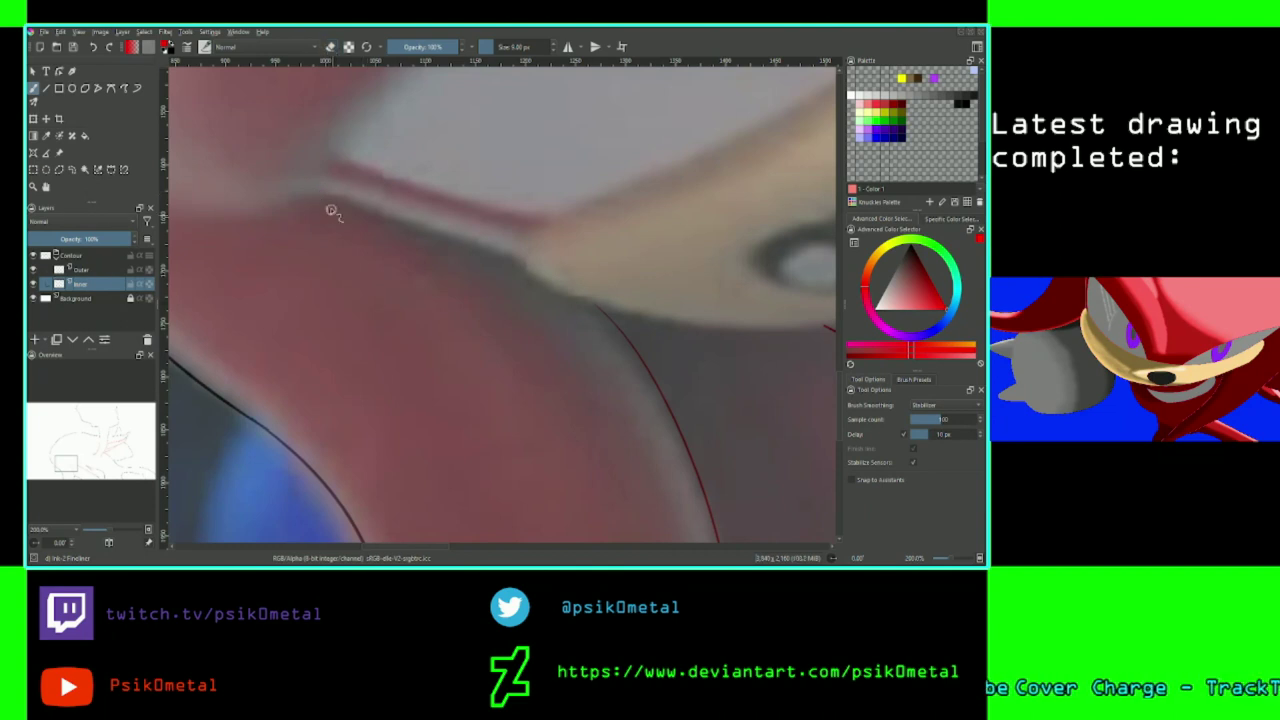
drag(297, 200, 600, 328)
key(ctrl+z)
mouse_move(300, 199)
mouse_down()
mouse_move(475, 224)
mouse_move(564, 289)
mouse_up()
key(ctrl+z)
drag(297, 200, 566, 295)
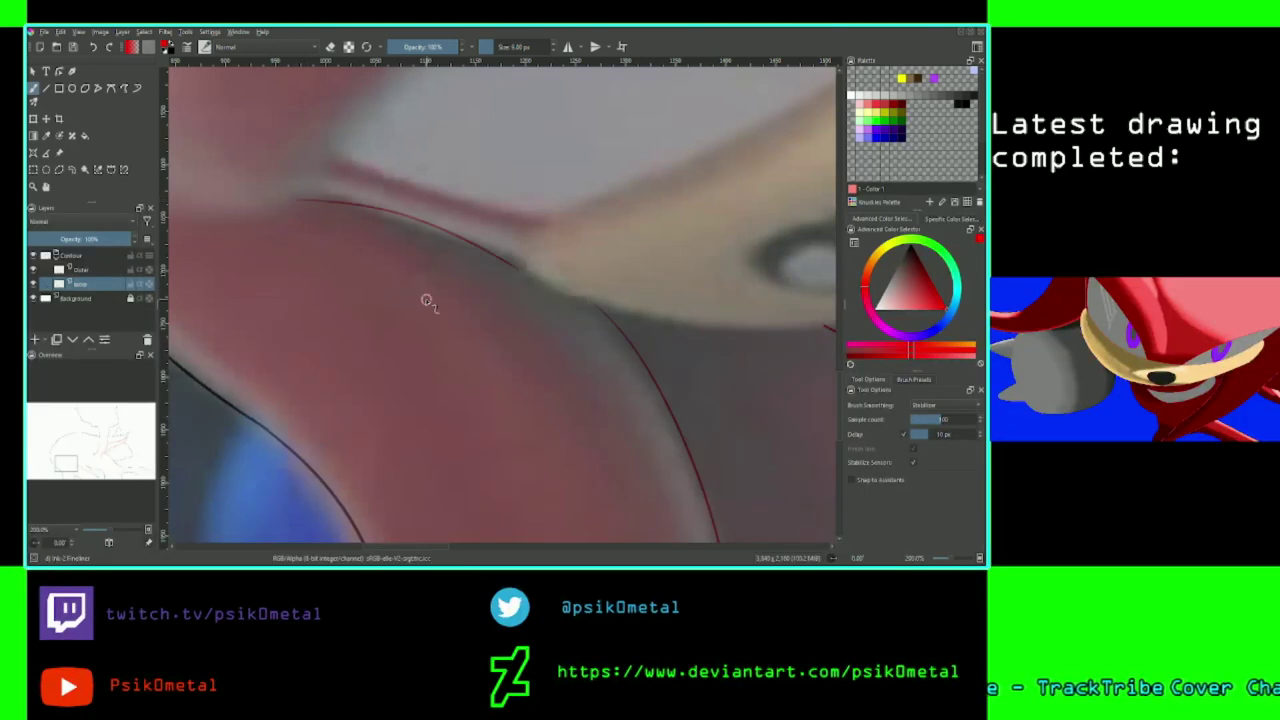
key(ctrl+z)
drag(298, 205, 522, 292)
key(ctrl+z)
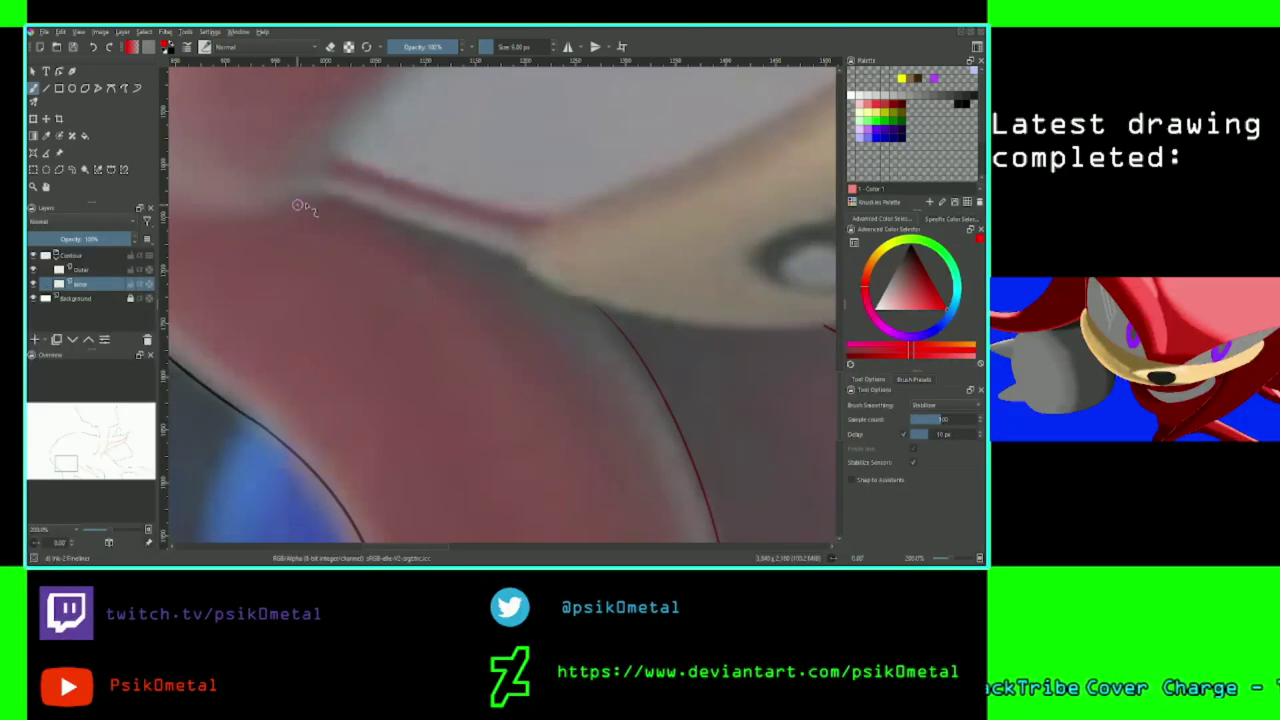
drag(298, 205, 572, 280)
key(ctrl+z)
drag(290, 203, 563, 294)
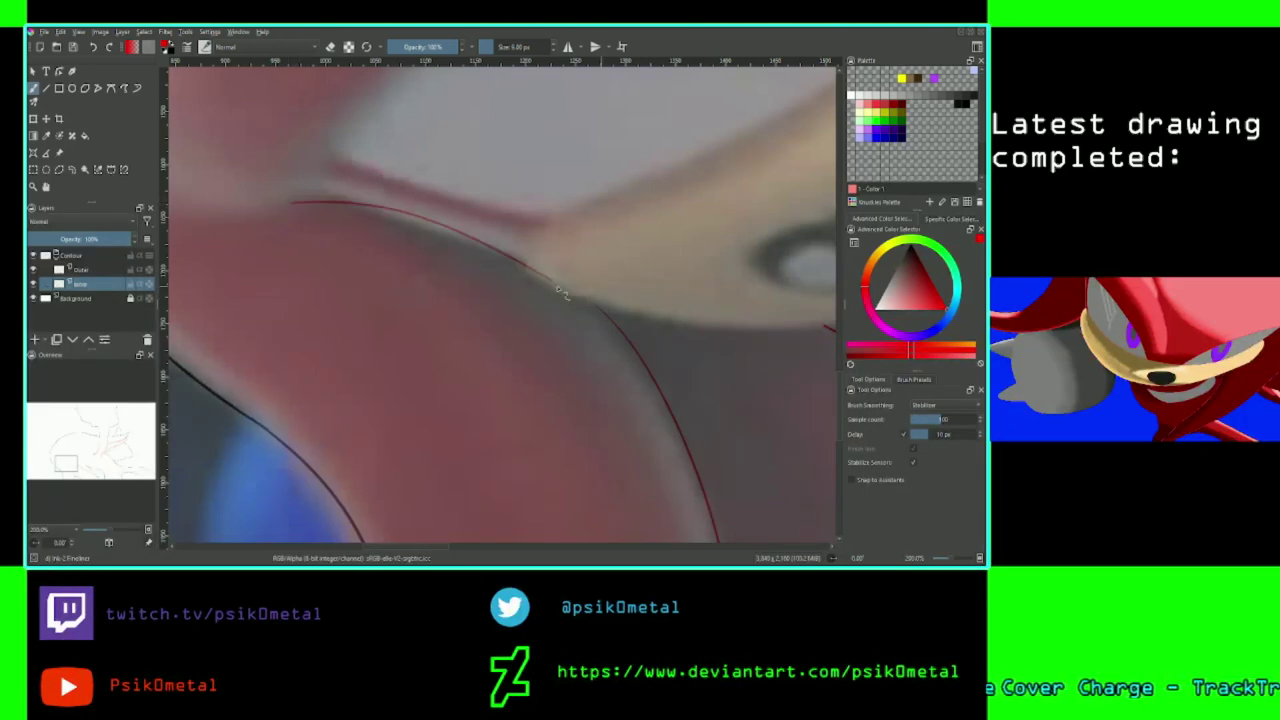
key(ctrl+z)
drag(277, 209, 600, 300)
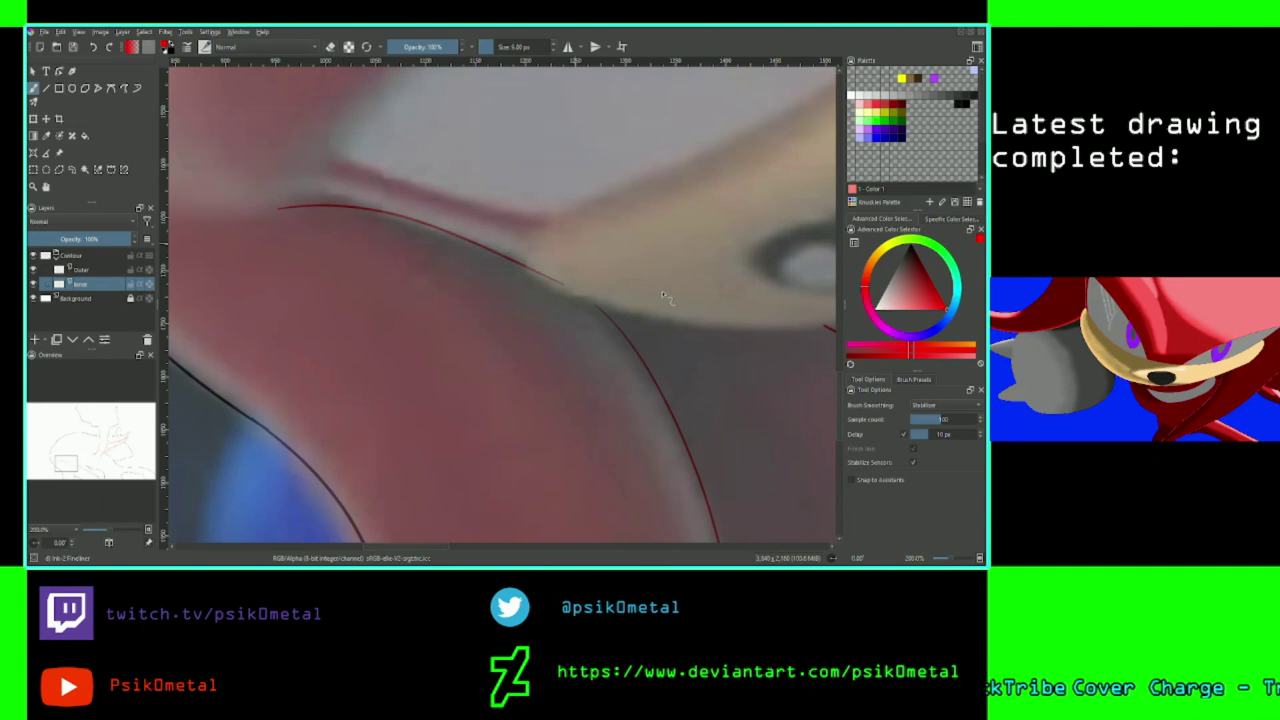
Switch off Stabilizer smoothing and erase the end of the lock's upper line that overshoots onto the muzzle.
click(940, 405)
click(930, 381)
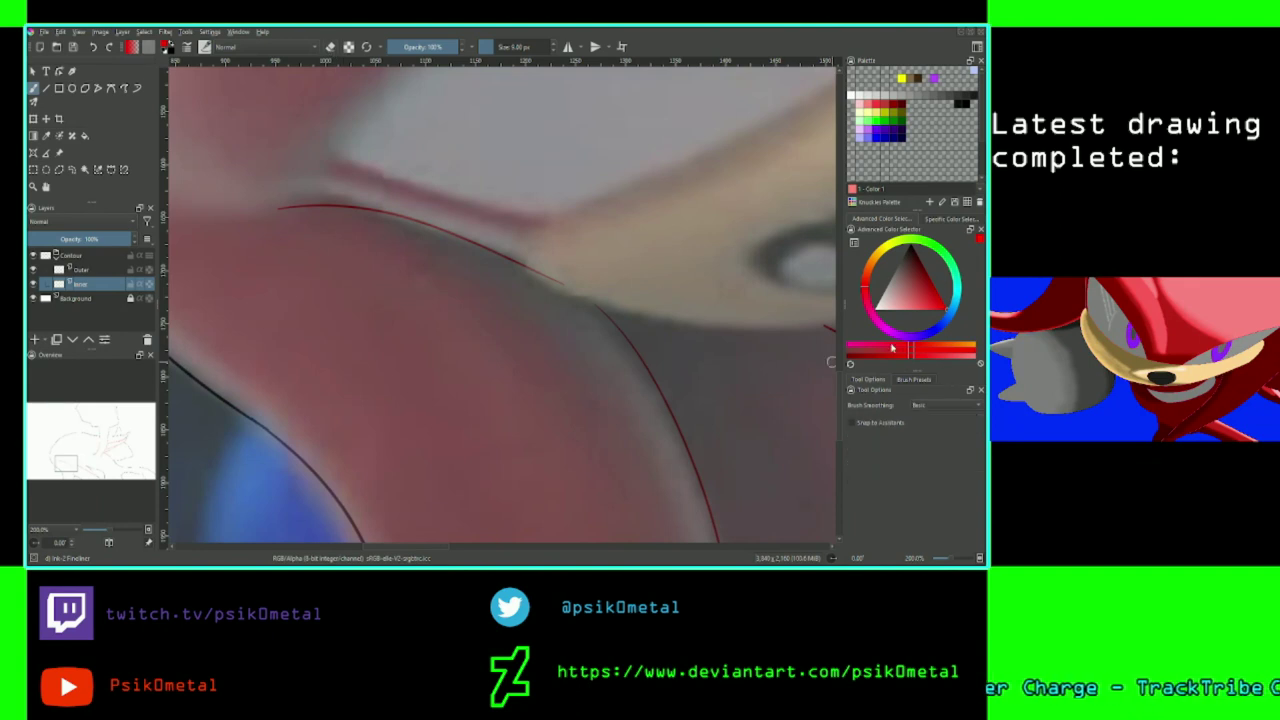
click(332, 50)
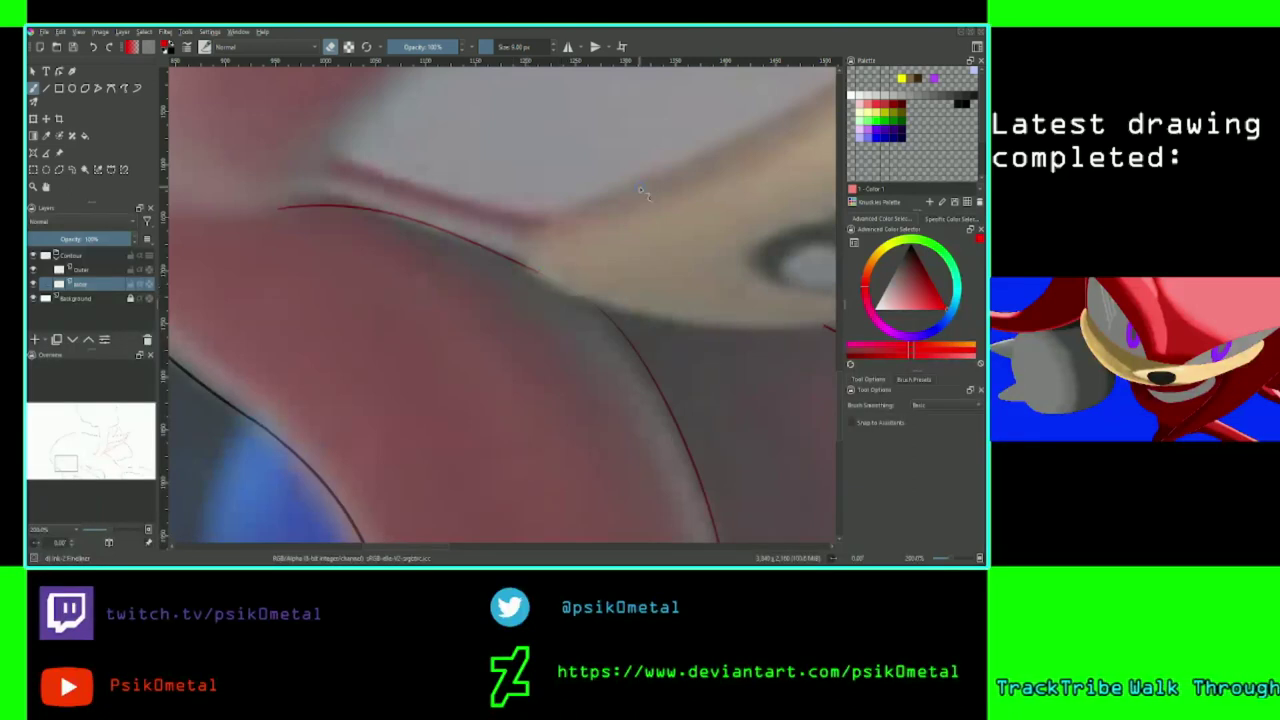
scroll(641, 191, up, 1)
scroll(641, 191, up, 1)
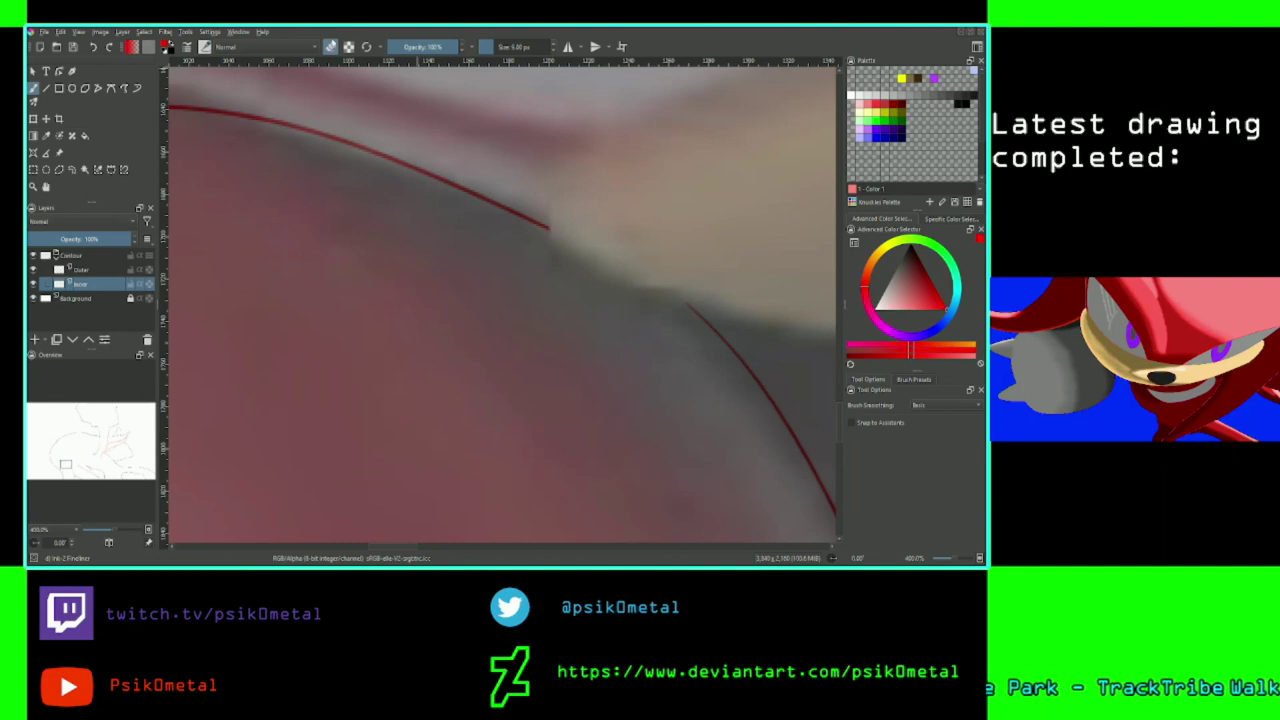
click(330, 46)
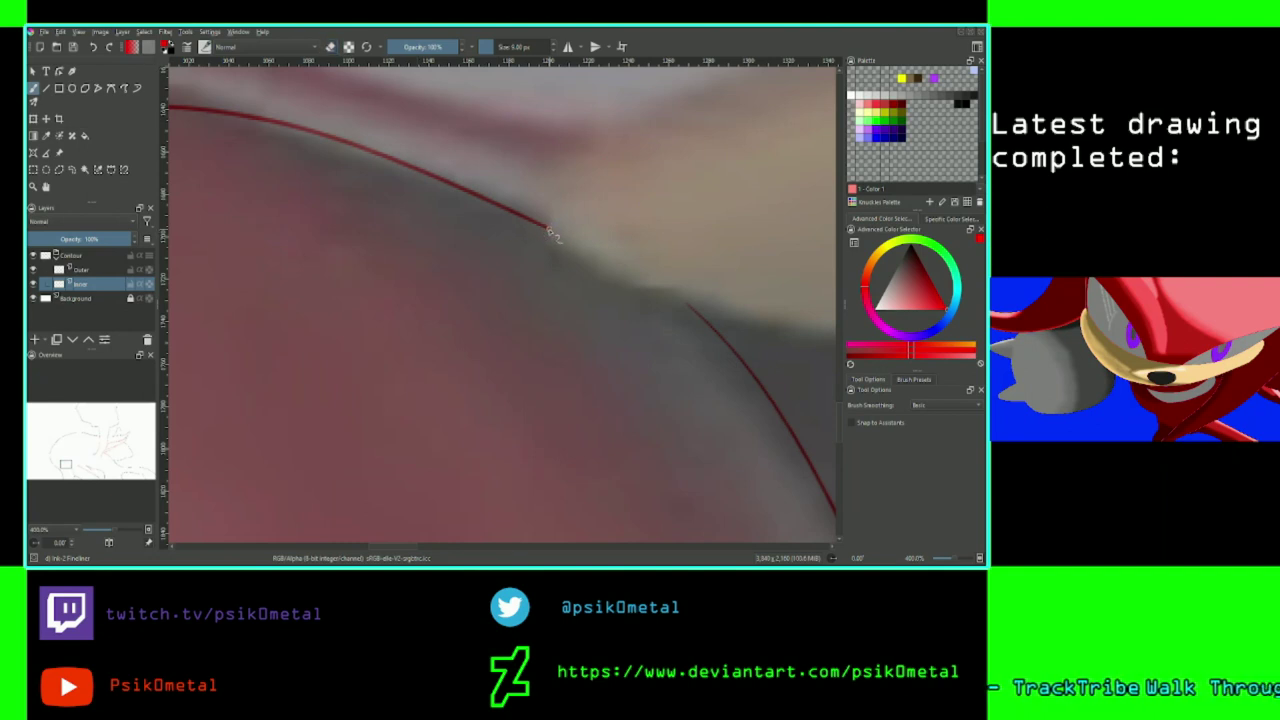
Restore Stabilizer smoothing and trace the dark red line along the eye's lower rim from the muzzle to the eye's outer corner.
click(945, 405)
click(940, 431)
key(minus)
key(minus)
key(minus)
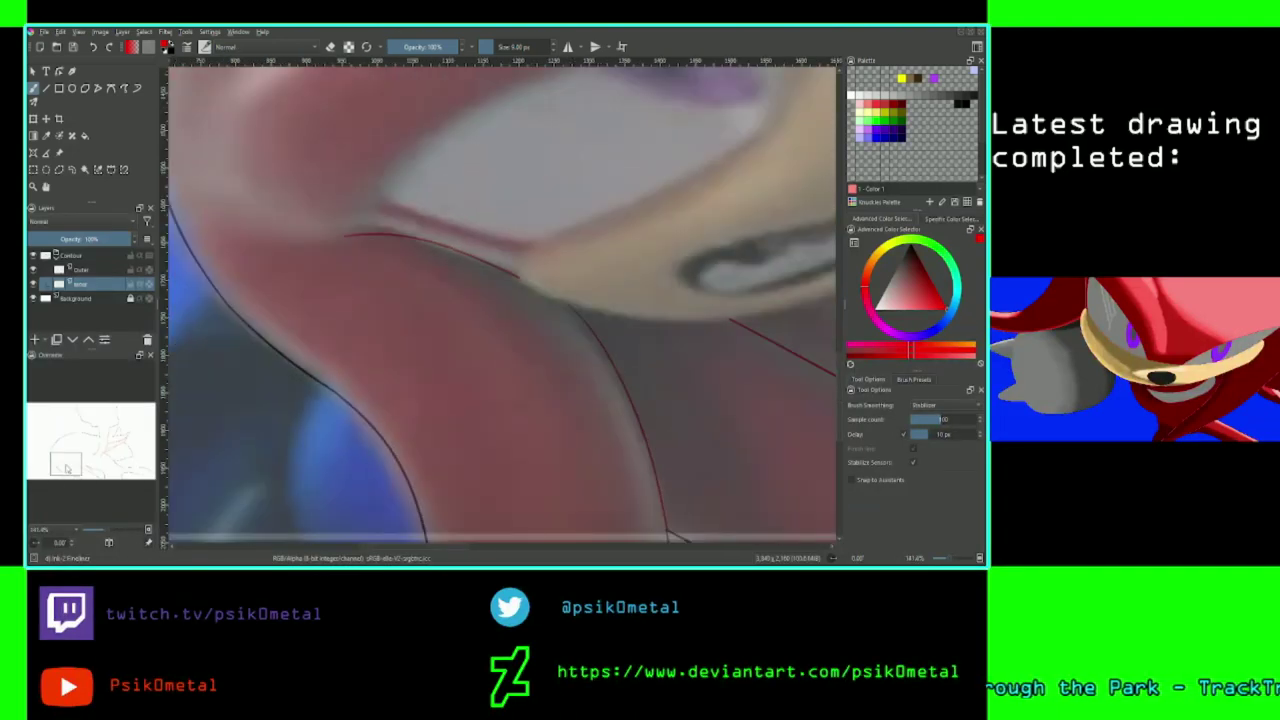
mouse_move(66, 468)
mouse_down()
mouse_move(62, 442)
mouse_move(88, 452)
mouse_move(72, 456)
mouse_up()
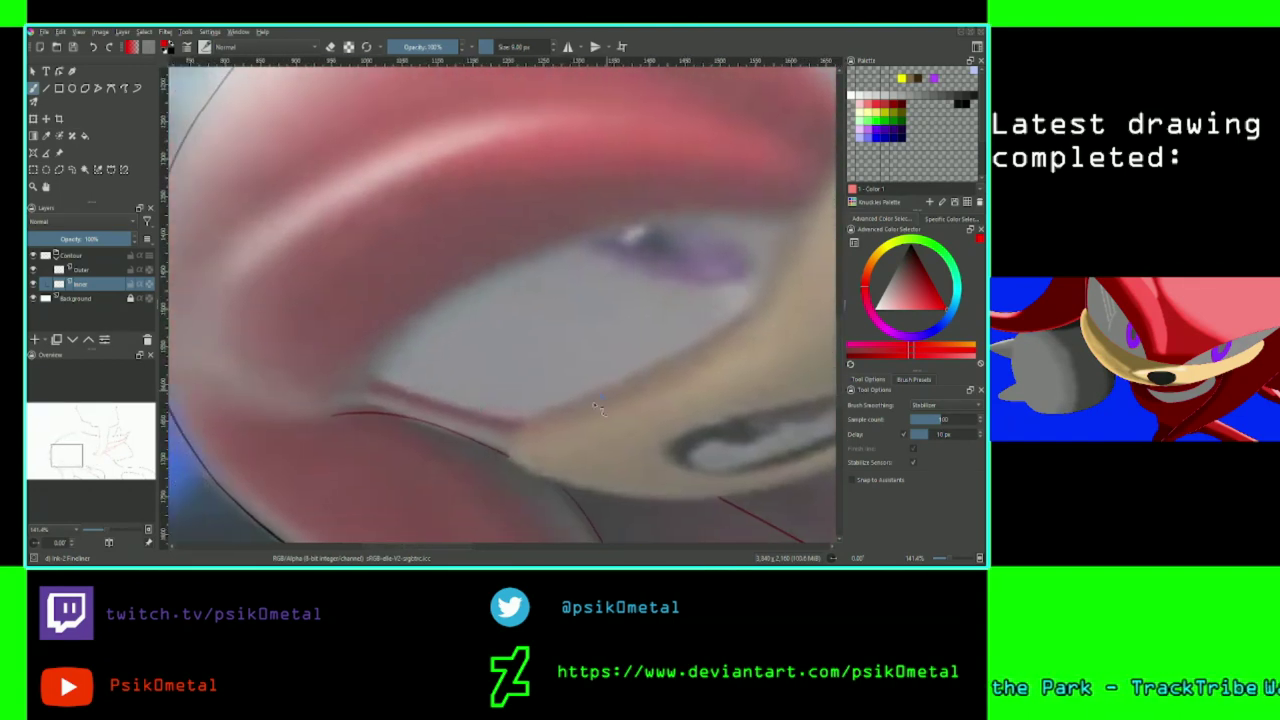
drag(525, 419, 354, 370)
key(ctrl+z)
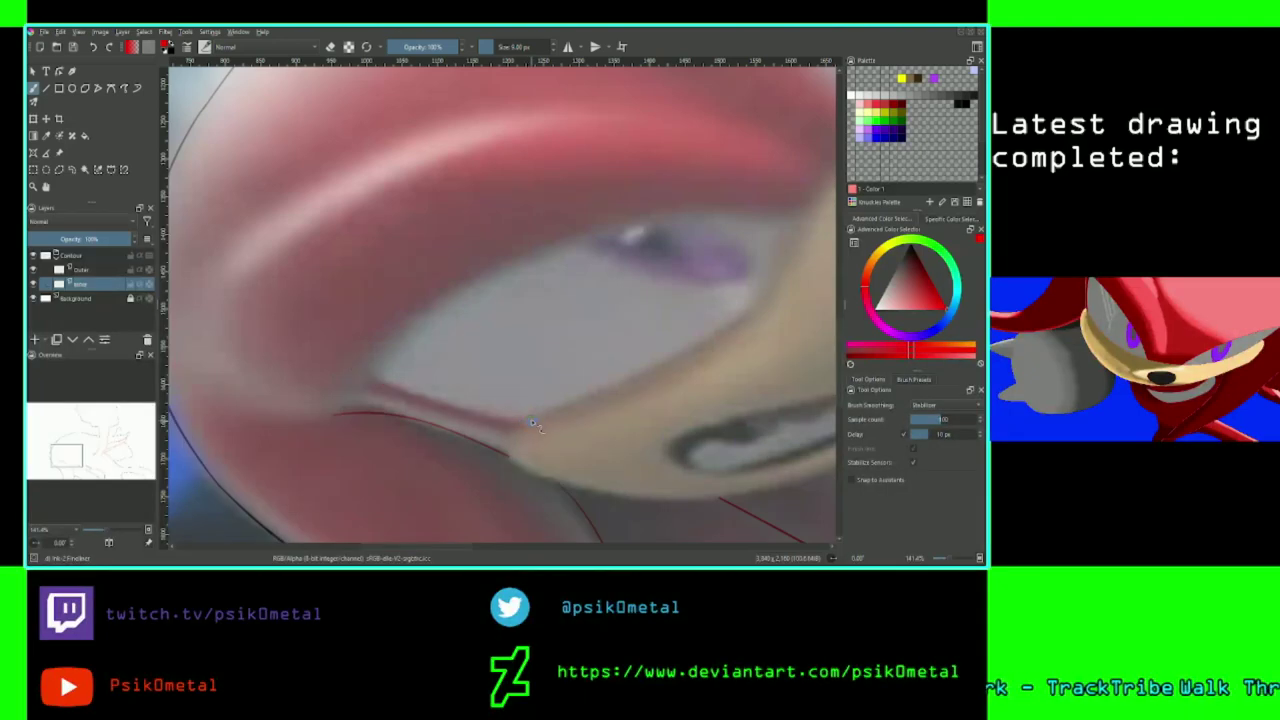
drag(530, 419, 392, 322)
key(ctrl+z)
mouse_move(510, 425)
mouse_down()
mouse_move(465, 427)
mouse_move(560, 432)
mouse_move(334, 375)
mouse_move(516, 428)
mouse_up()
key(ctrl+z)
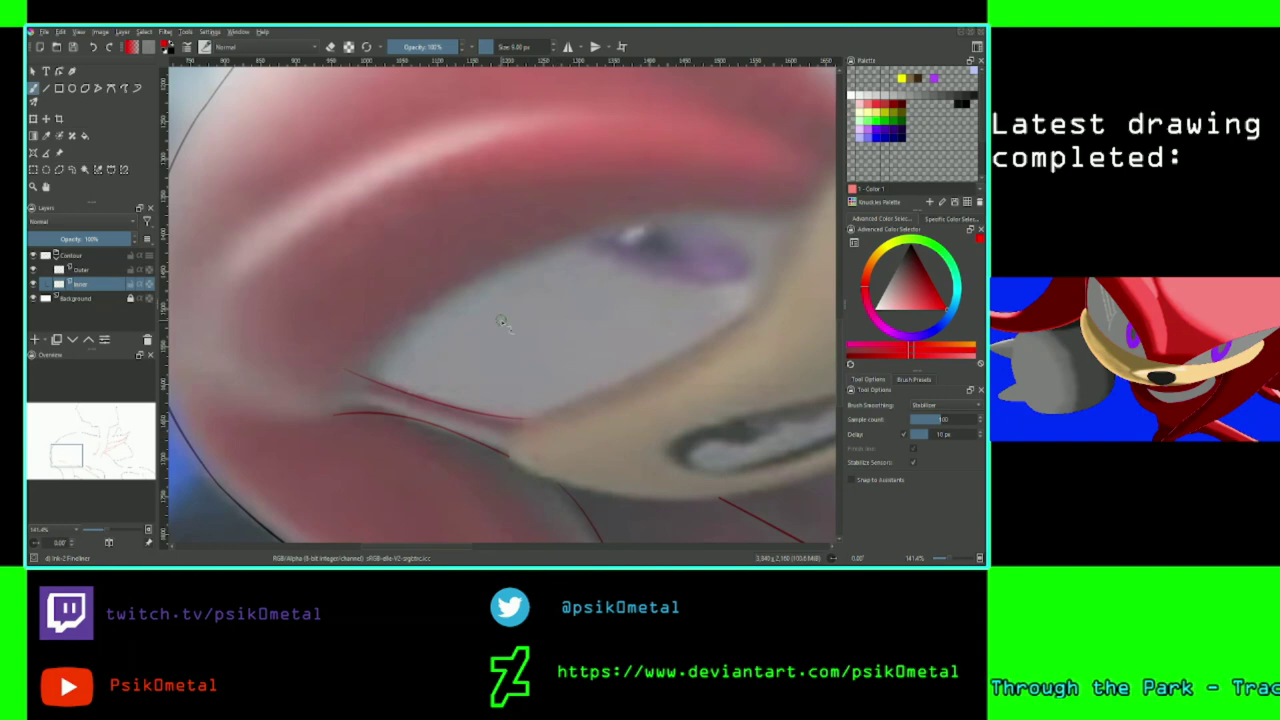
Try to trace the eye's upper edge from its outer corner toward the pupil in a close-up view.
scroll(501, 321, up, 1)
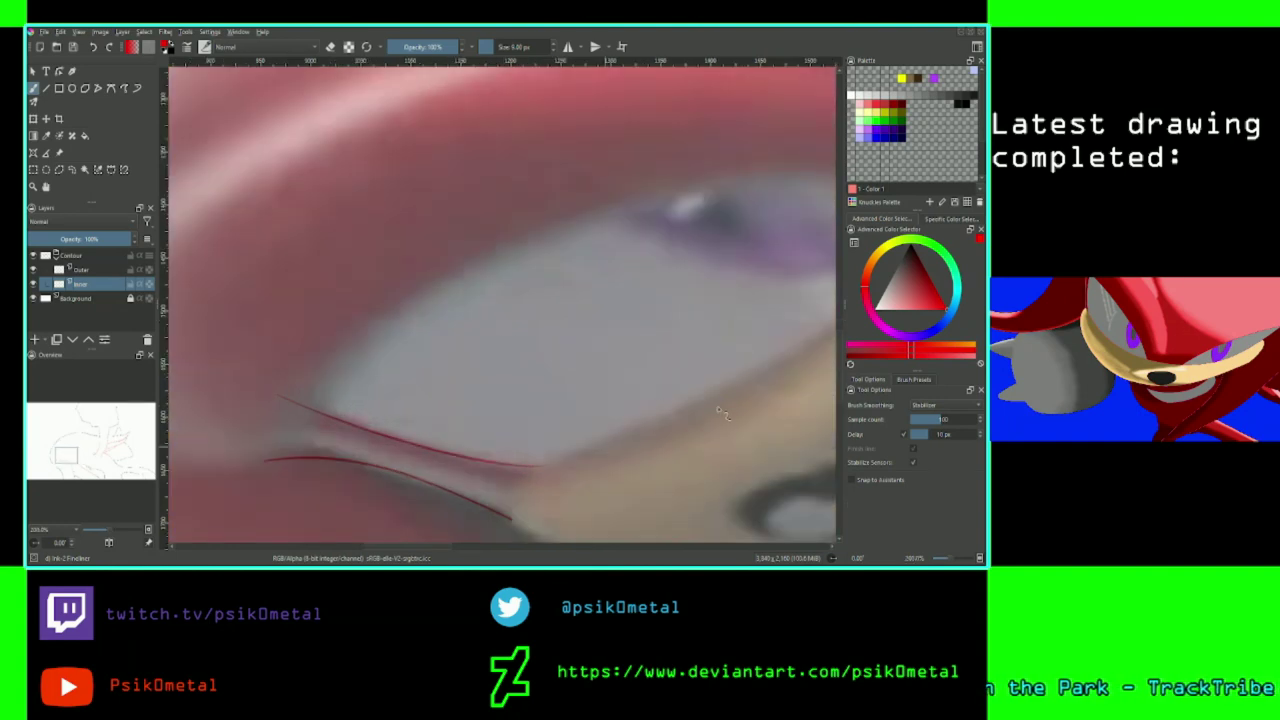
mouse_move(318, 412)
mouse_down()
mouse_move(332, 380)
mouse_move(463, 296)
mouse_up()
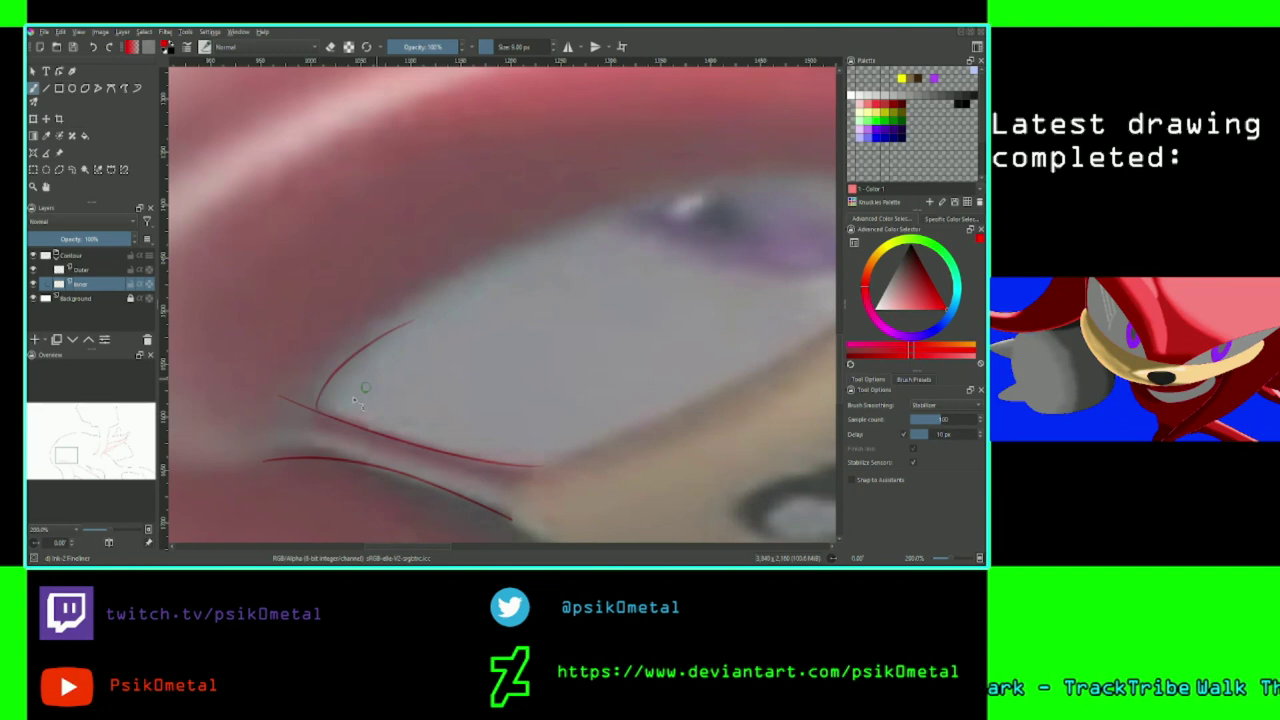
key(ctrl+z)
drag(320, 410, 545, 264)
key(ctrl+z)
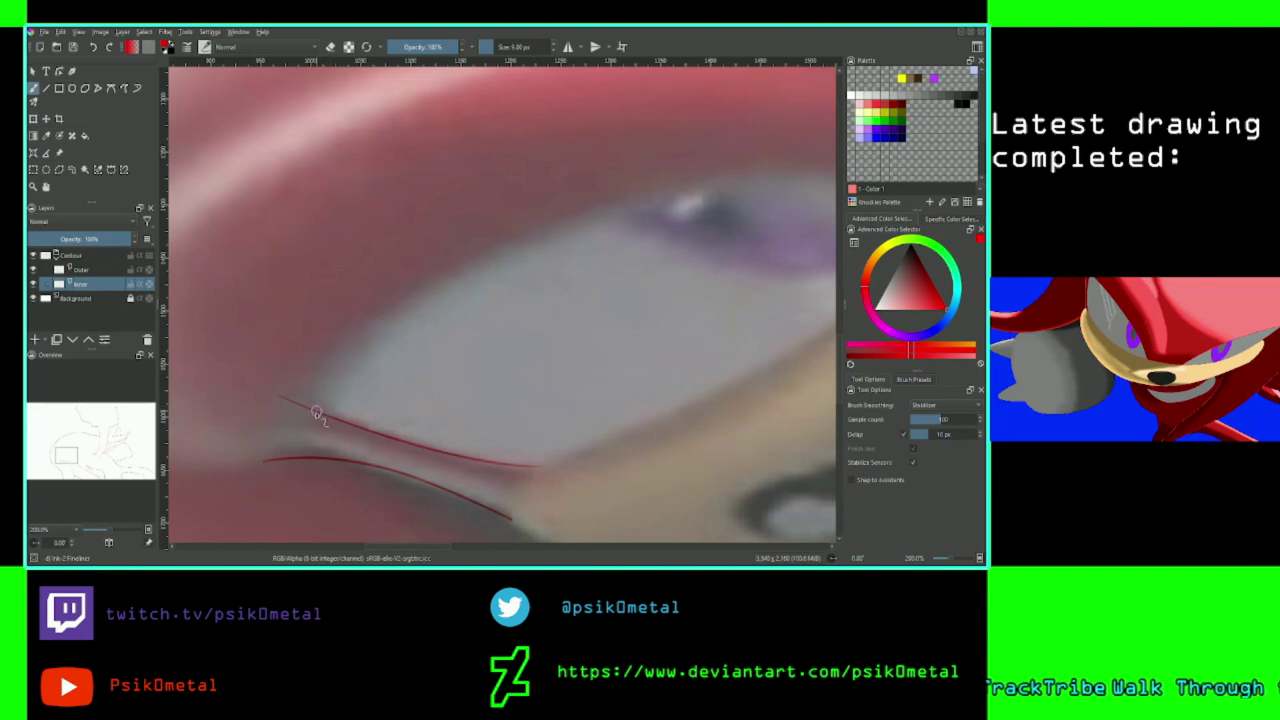
drag(318, 404, 540, 288)
key(ctrl+z)
drag(320, 408, 478, 266)
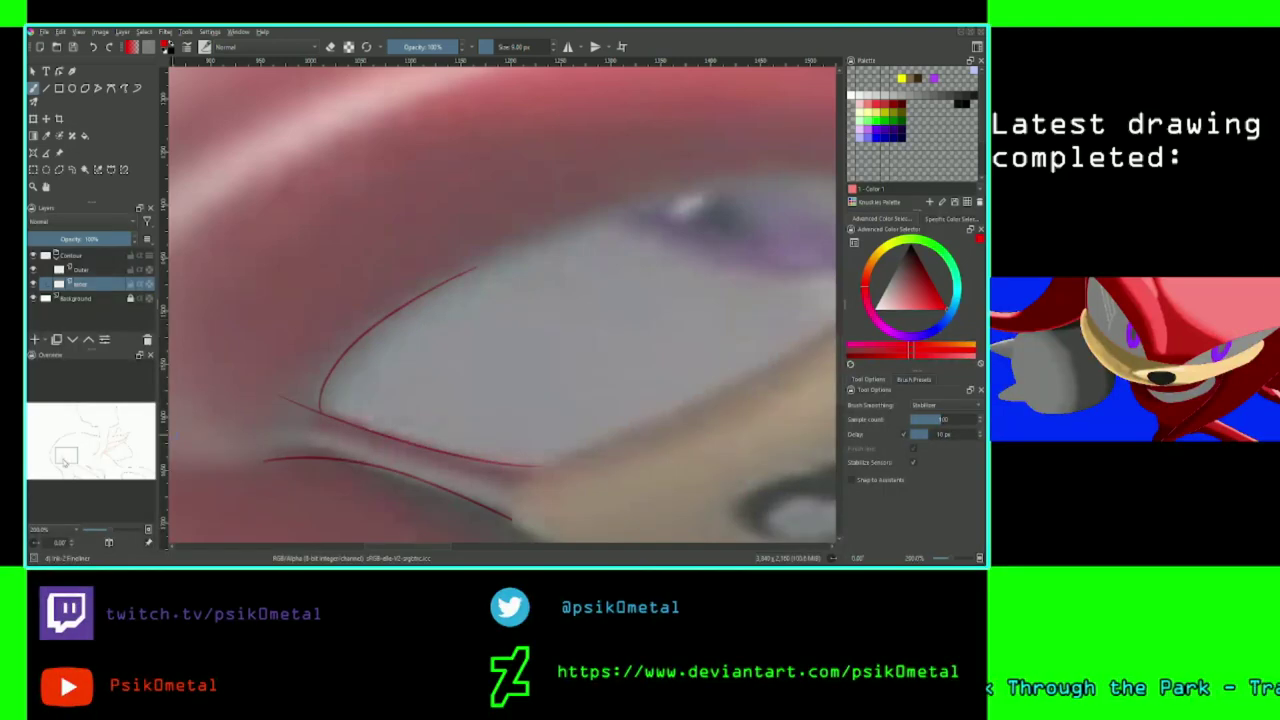
drag(64, 462, 70, 455)
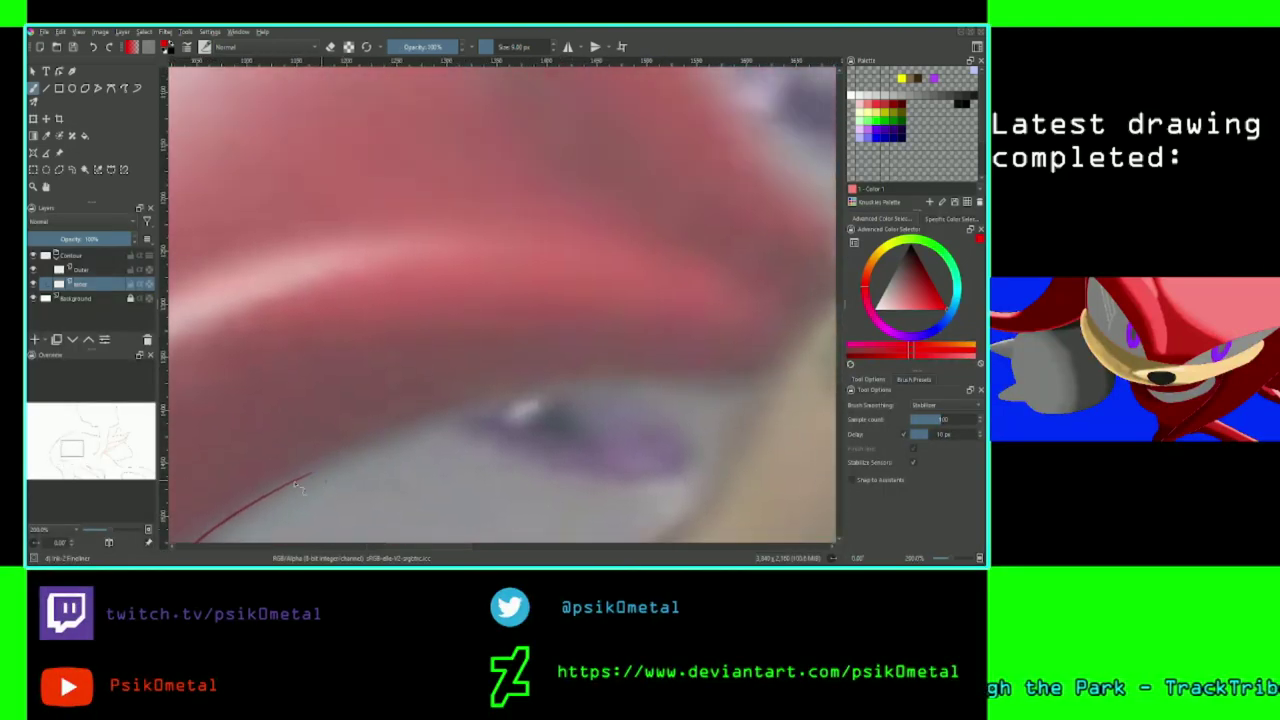
drag(297, 485, 392, 370)
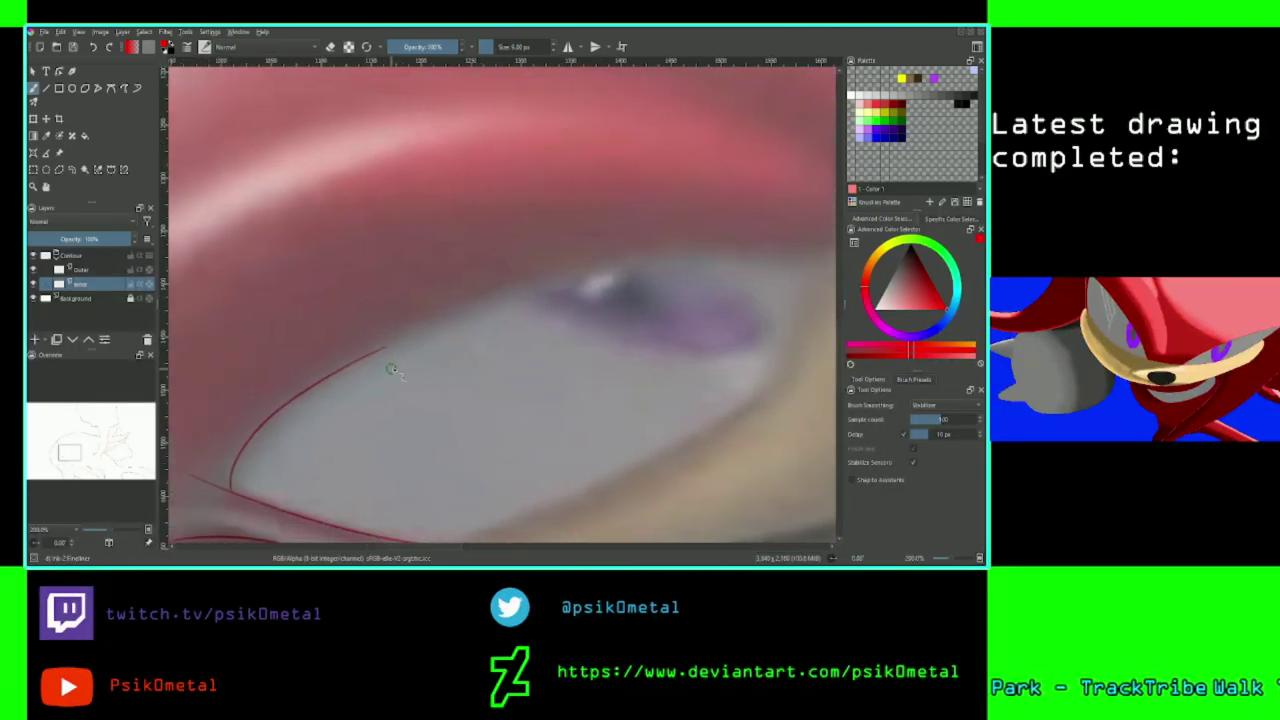
key(ctrl+z)
mouse_move(232, 491)
mouse_down()
mouse_move(403, 350)
mouse_move(859, 296)
mouse_up()
key(ctrl+z)
Trace the eye's whole upper edge in one curved stroke from its outer corner, over the pupil, to the muzzle.
key(minus)
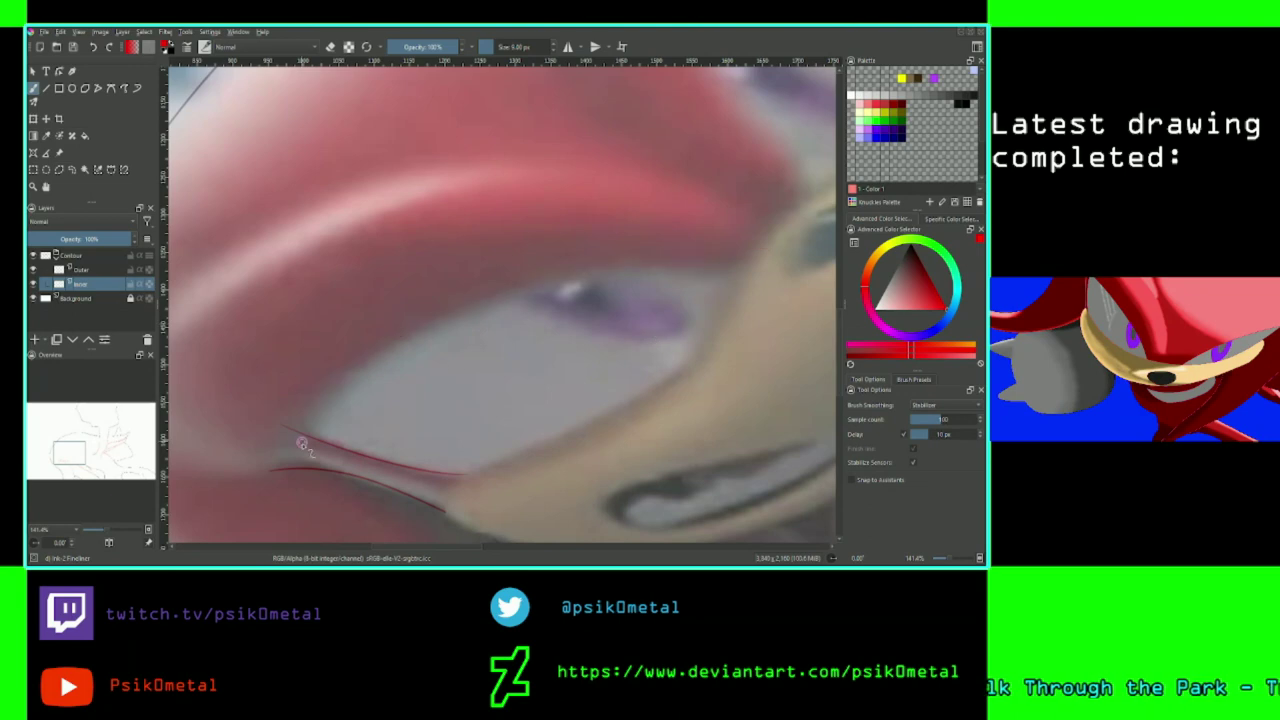
drag(316, 438, 780, 308)
key(ctrl+z)
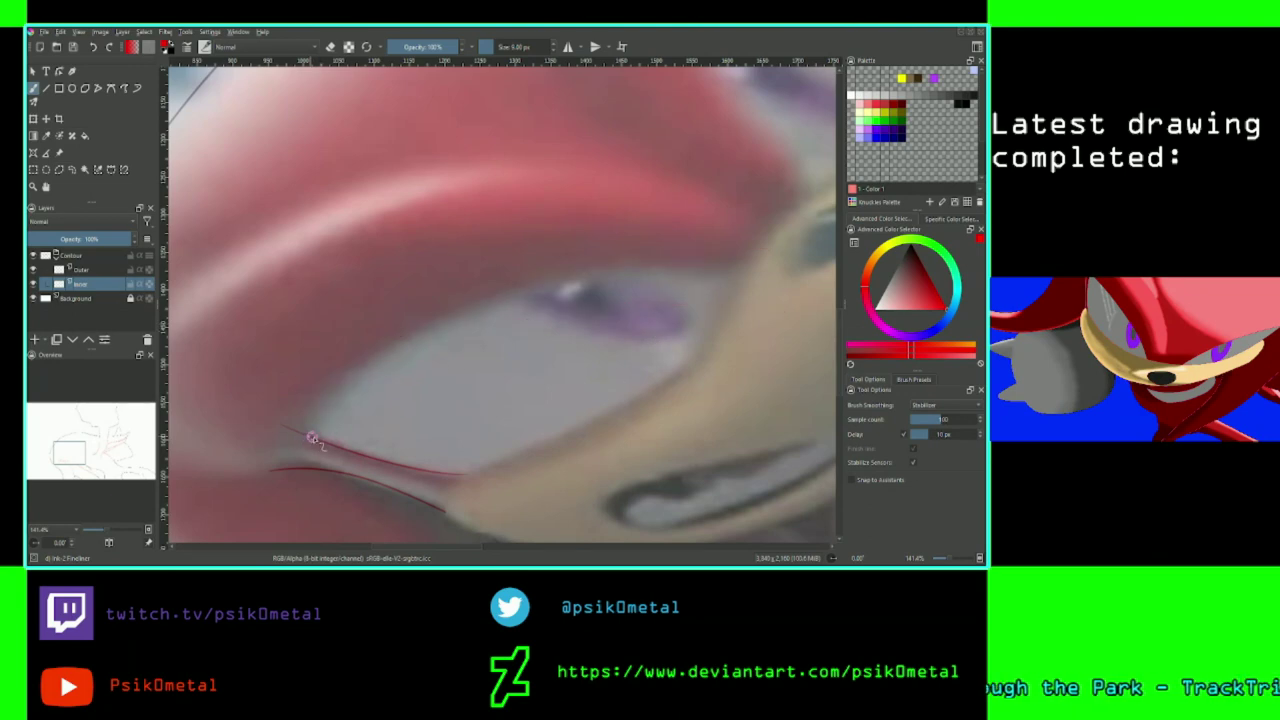
drag(312, 438, 828, 308)
key(ctrl+z)
mouse_move(312, 436)
mouse_down()
mouse_move(789, 264)
mouse_move(830, 262)
mouse_up()
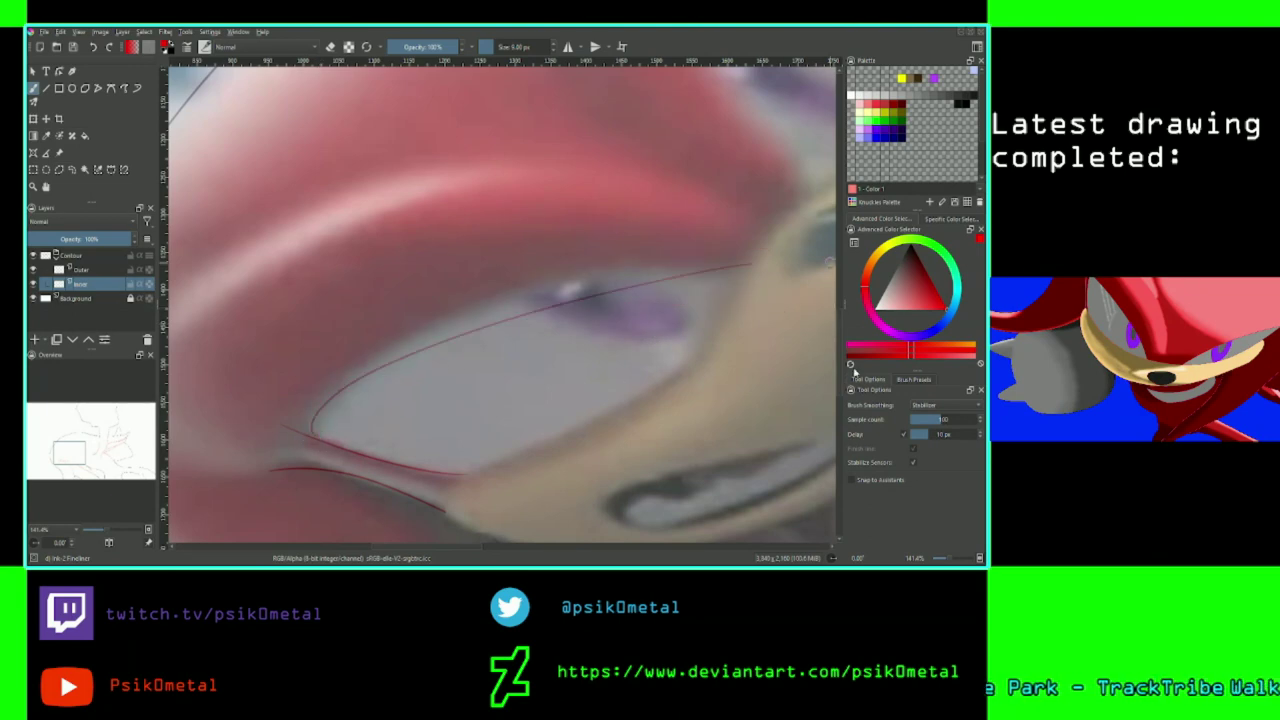
key(ctrl+z)
drag(312, 438, 828, 263)
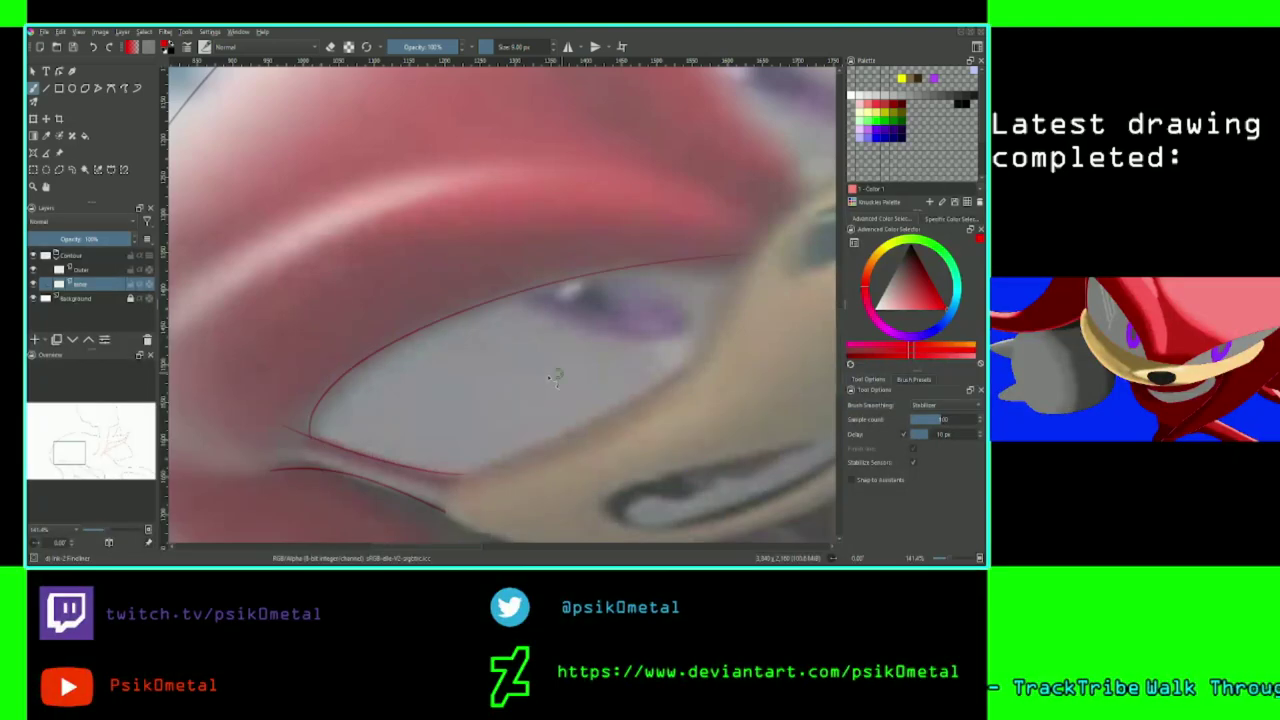
key(ctrl+z)
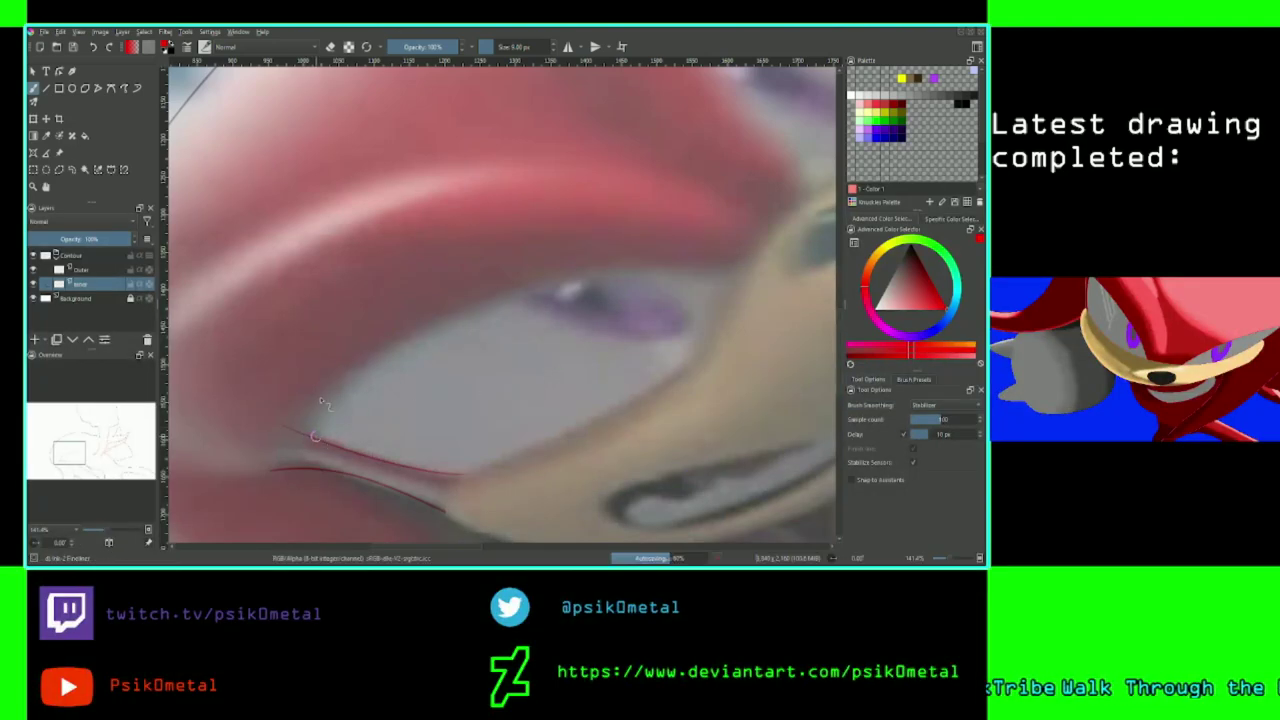
drag(314, 436, 830, 285)
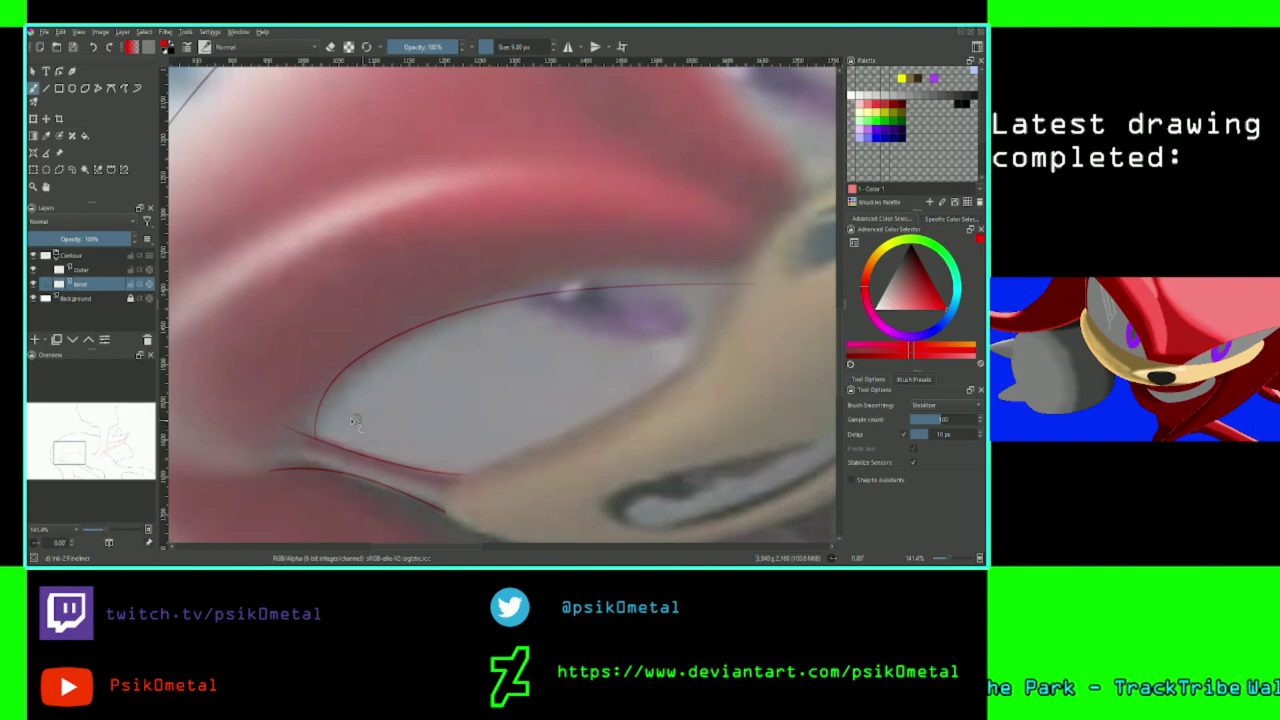
Undo the eye's upper-edge stroke and try to redraw it as one curve from the outer corner, over the pupil, onto the muzzle.
key(ctrl+z)
mouse_move(315, 437)
mouse_down()
mouse_move(455, 312)
mouse_move(718, 266)
mouse_up()
key(ctrl+z)
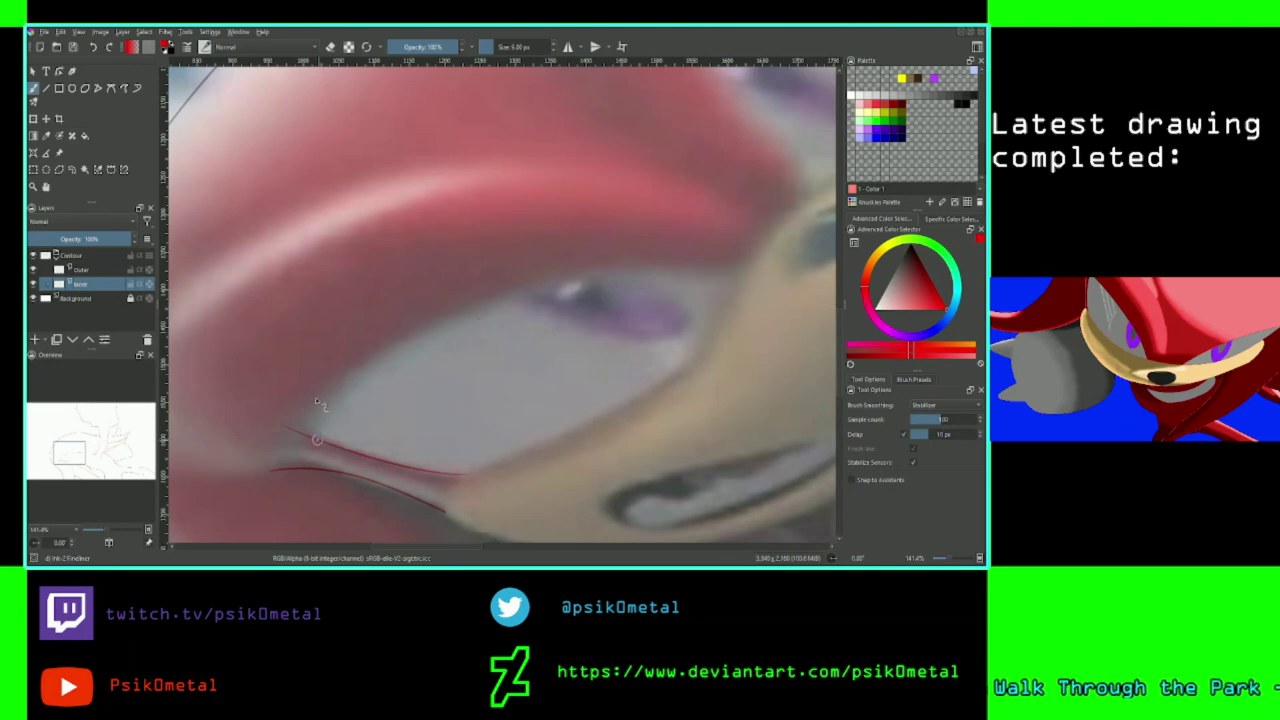
mouse_move(316, 438)
mouse_down()
mouse_move(482, 311)
mouse_move(942, 377)
mouse_up()
key(ctrl+z)
mouse_move(316, 438)
mouse_down()
mouse_move(505, 303)
mouse_move(934, 406)
mouse_up()
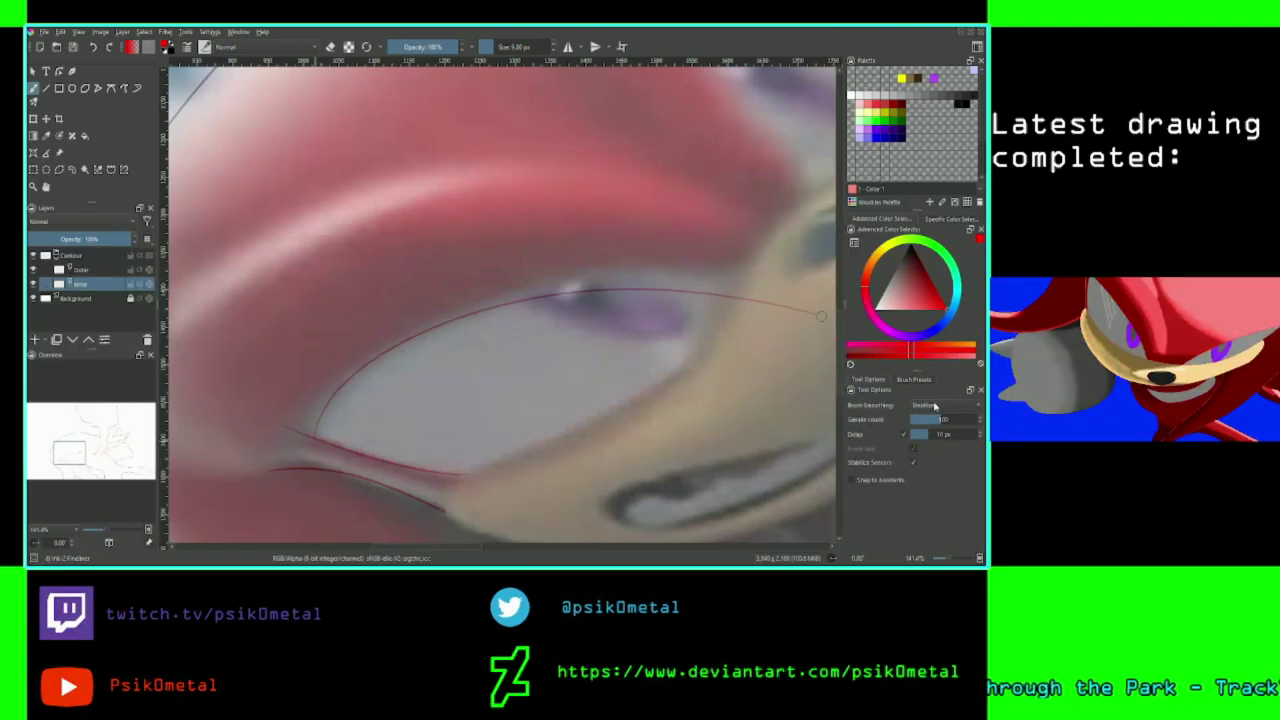
key(ctrl+z)
drag(316, 440, 942, 352)
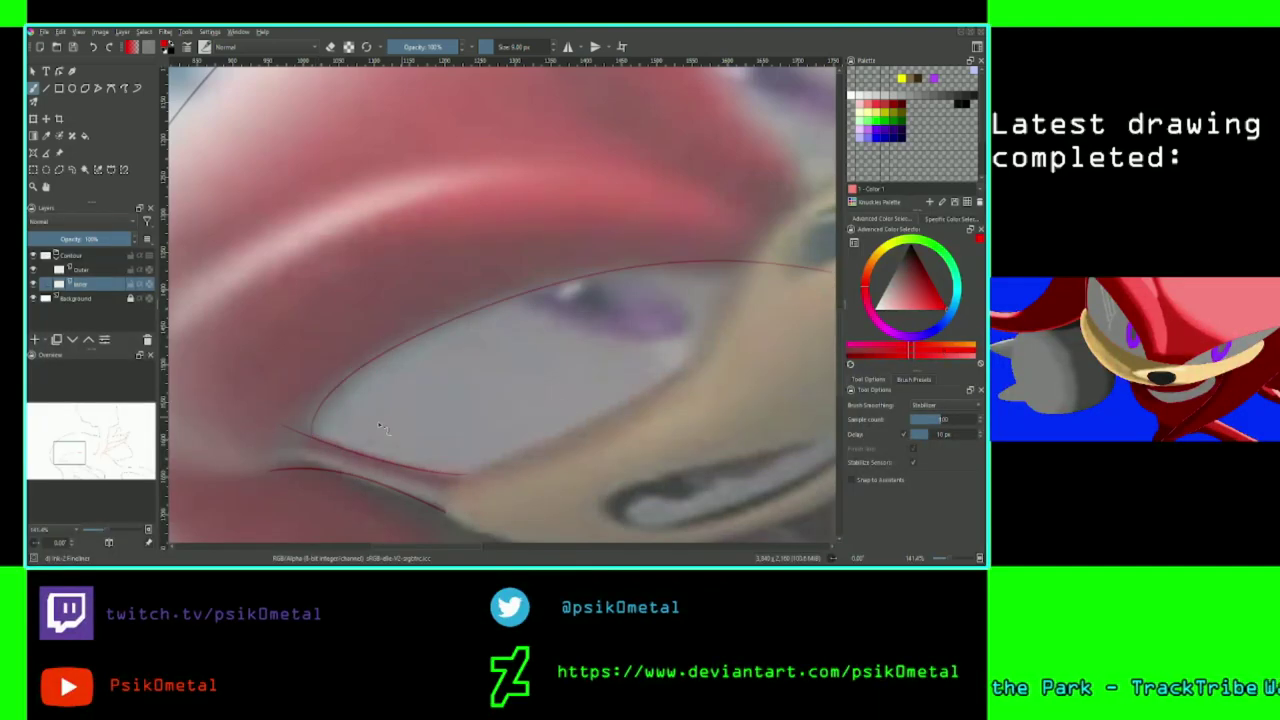
key(ctrl+z)
mouse_move(309, 437)
mouse_down()
mouse_move(860, 328)
mouse_move(932, 350)
mouse_up()
key(ctrl+z)
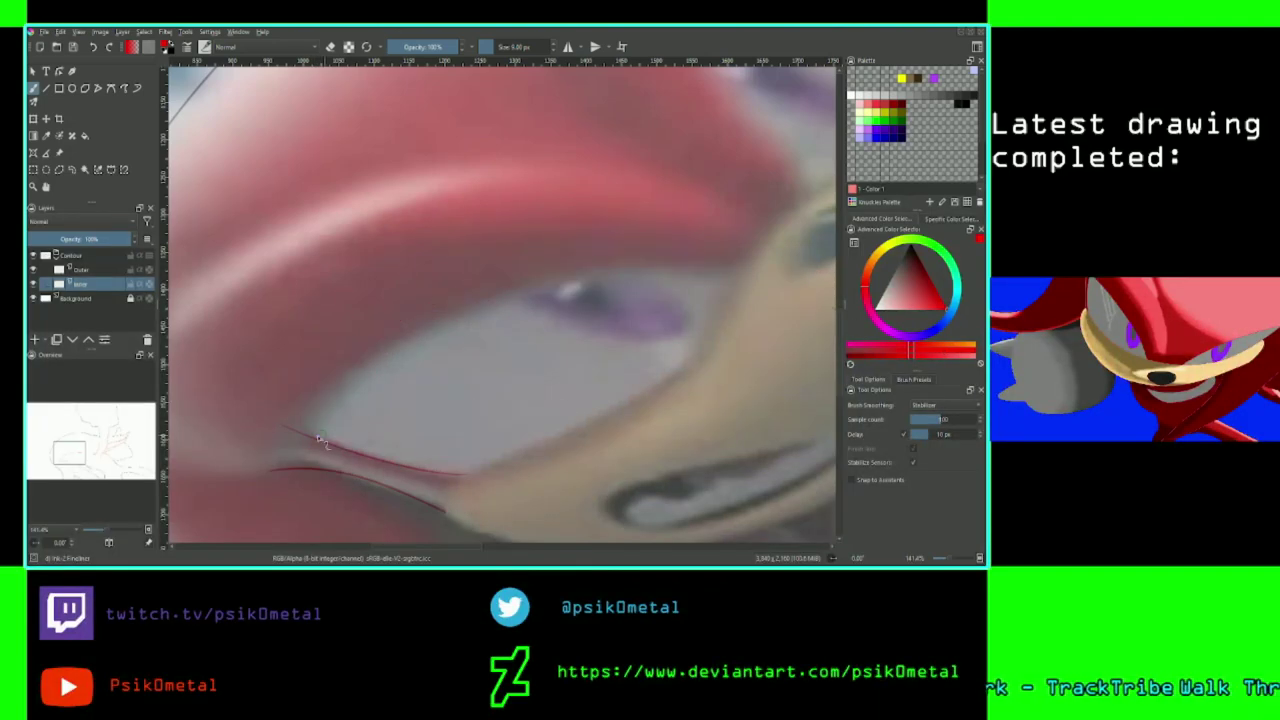
mouse_move(320, 440)
mouse_down()
mouse_move(523, 305)
mouse_move(848, 347)
mouse_move(840, 300)
mouse_up()
key(ctrl+z)
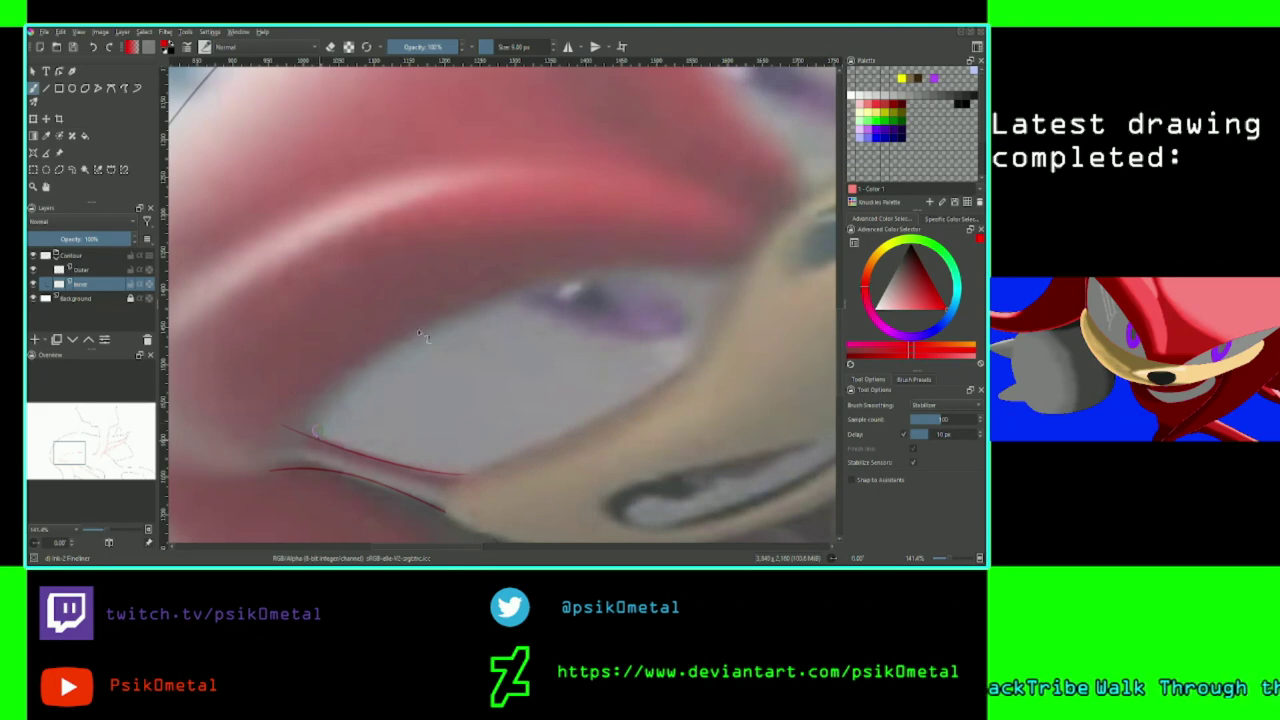
drag(316, 434, 822, 278)
key(ctrl+z)
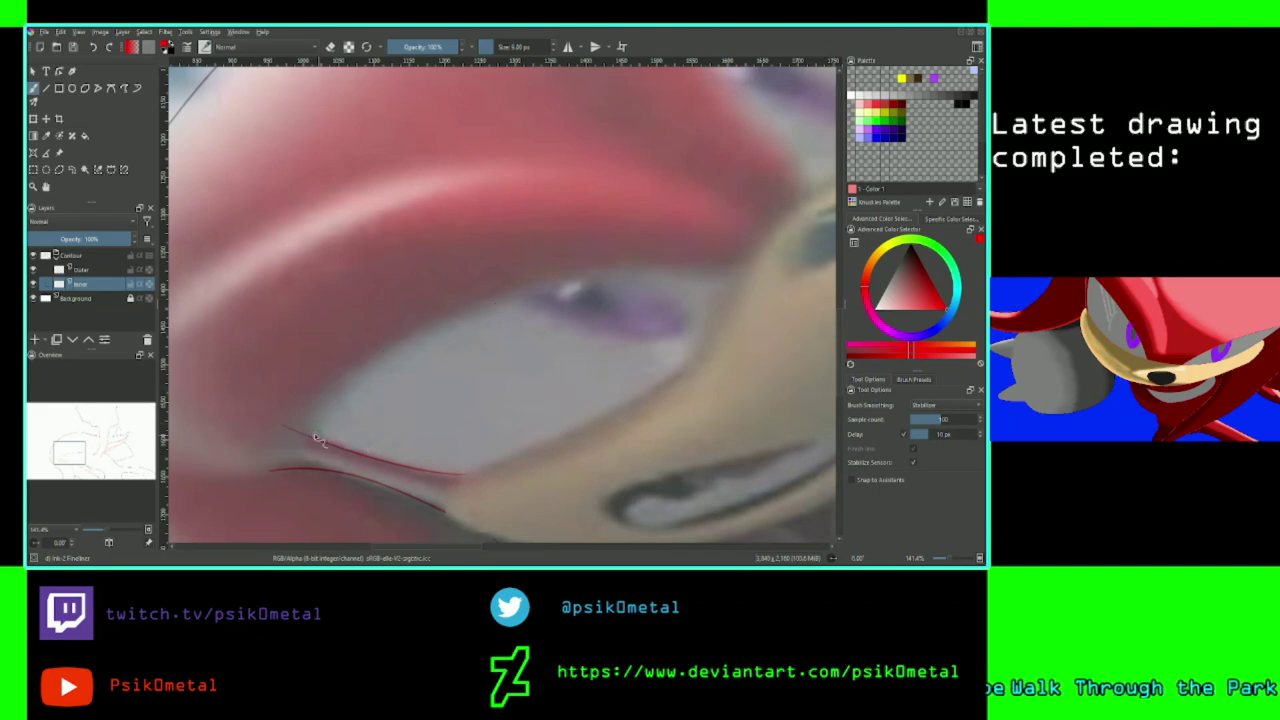
mouse_move(316, 436)
mouse_down()
mouse_move(616, 269)
mouse_move(962, 355)
mouse_up()
key(ctrl+z)
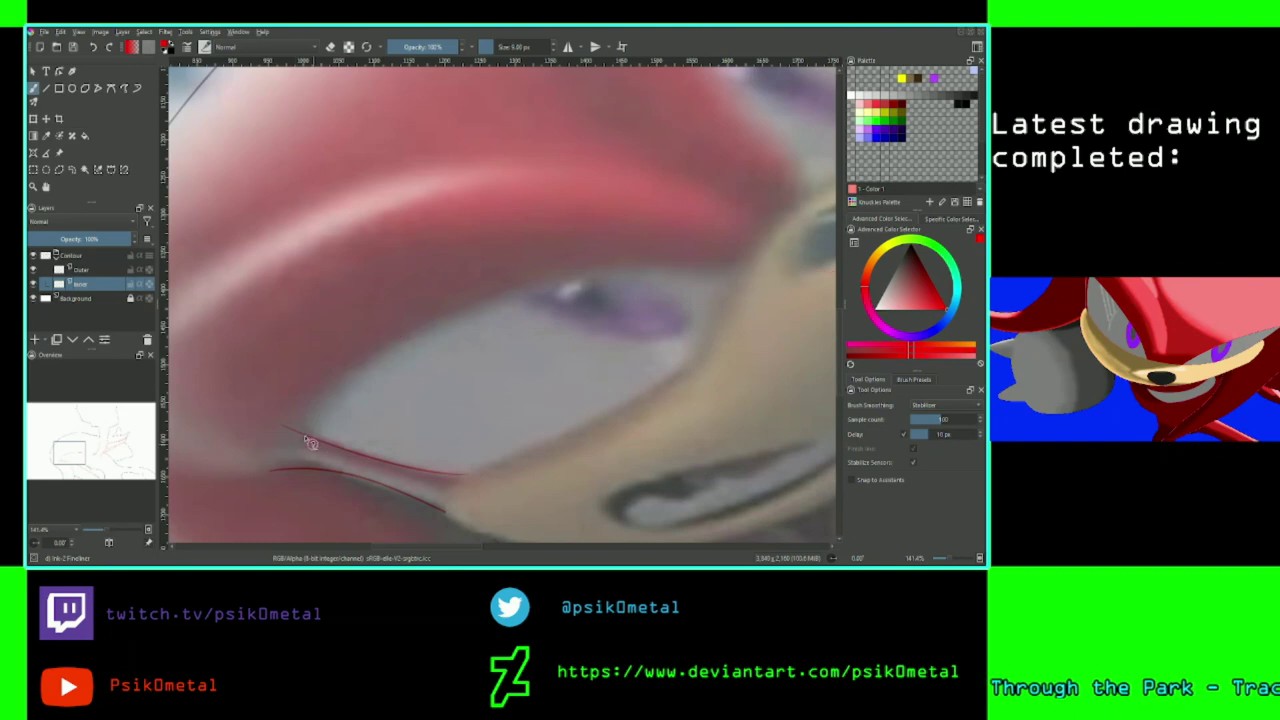
drag(306, 440, 958, 416)
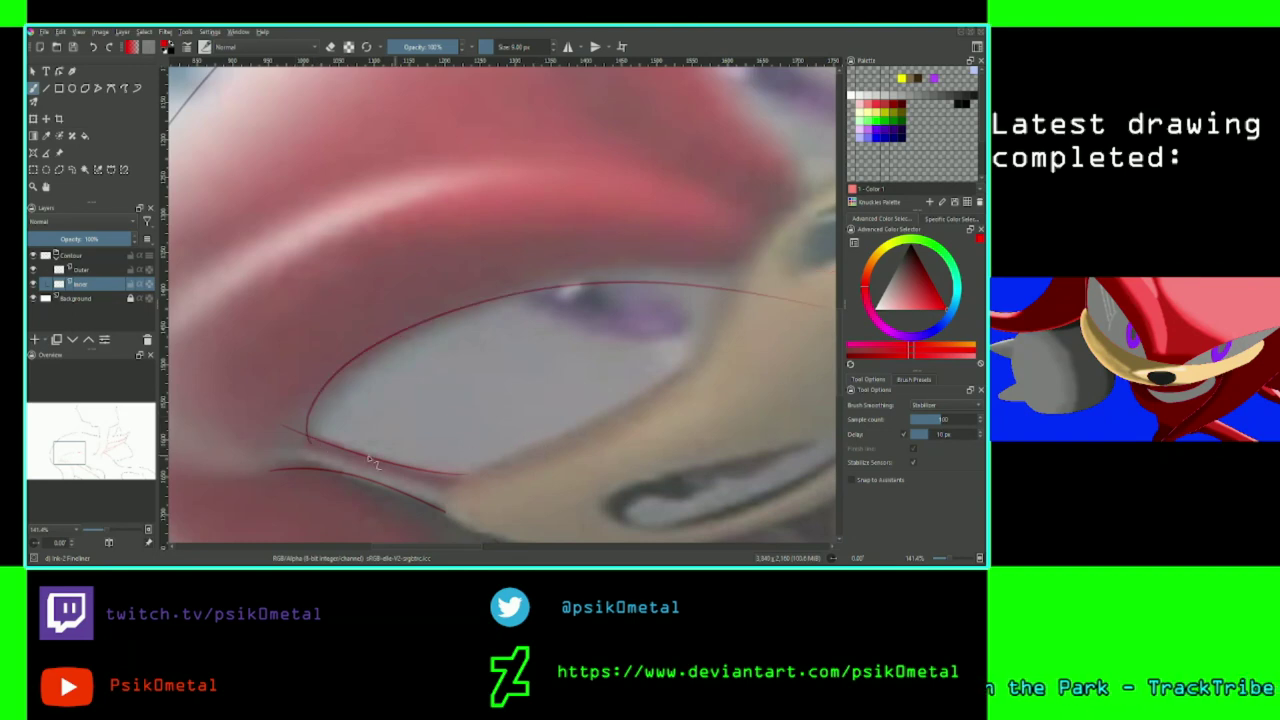
key(ctrl+z)
mouse_move(310, 438)
mouse_down()
mouse_move(763, 278)
mouse_move(808, 278)
mouse_up()
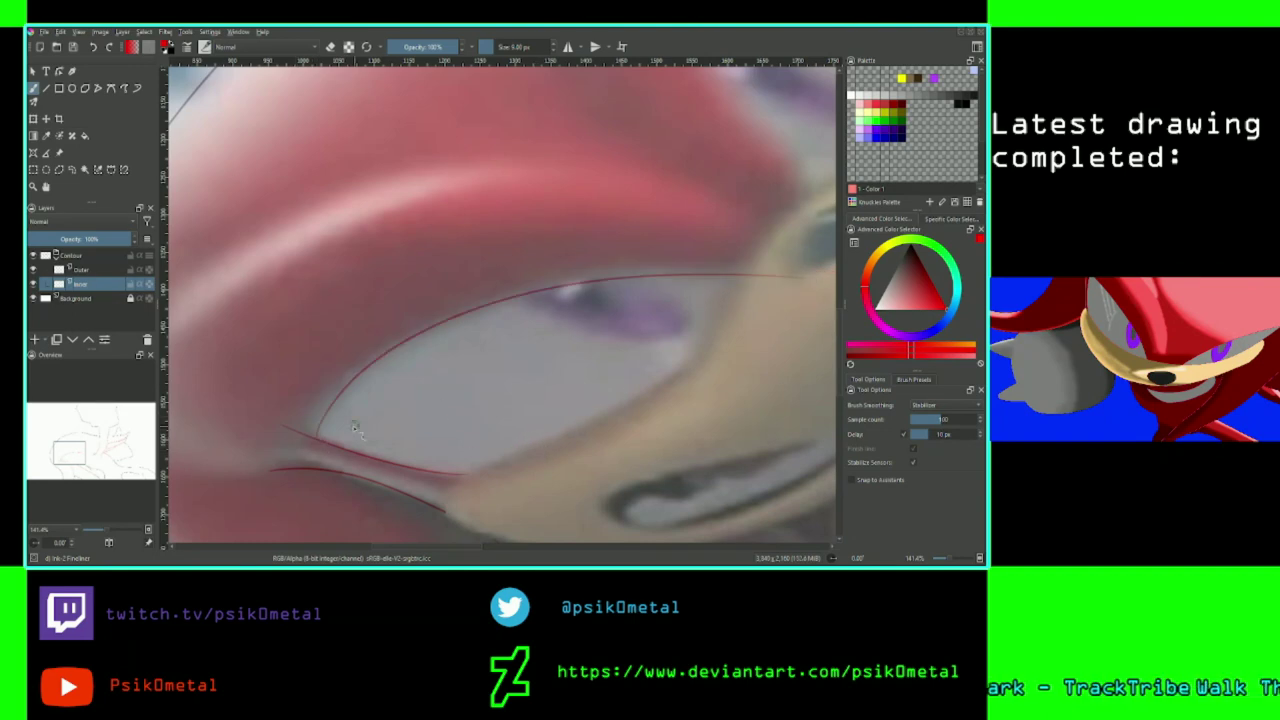
key(ctrl+z)
drag(306, 440, 820, 414)
key(ctrl+z)
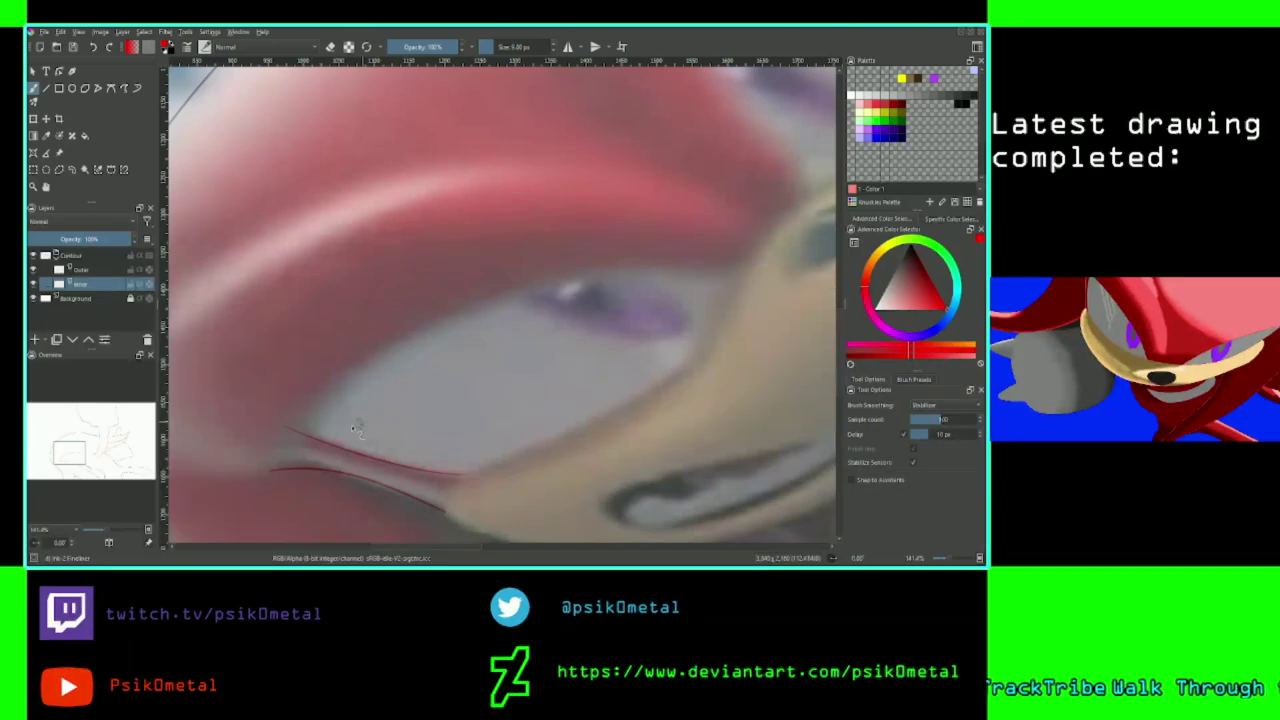
drag(310, 438, 800, 262)
key(ctrl+z)
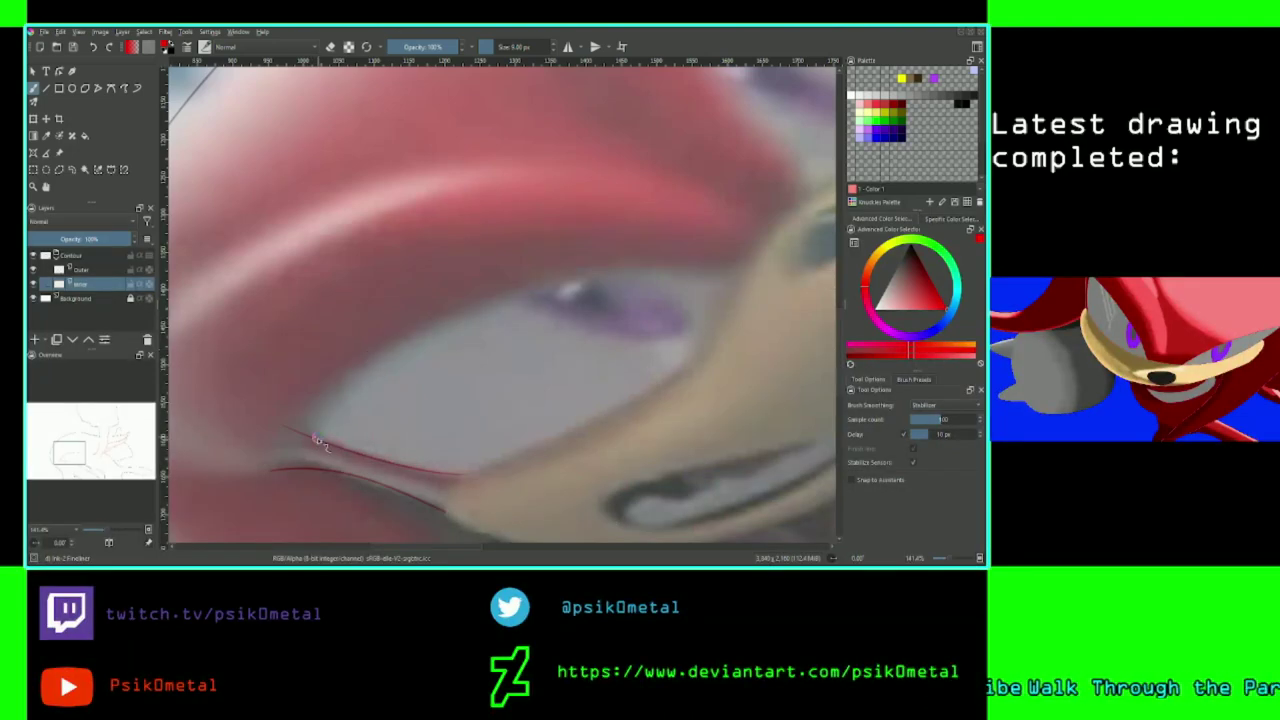
drag(318, 440, 734, 302)
key(ctrl+z)
drag(320, 440, 836, 282)
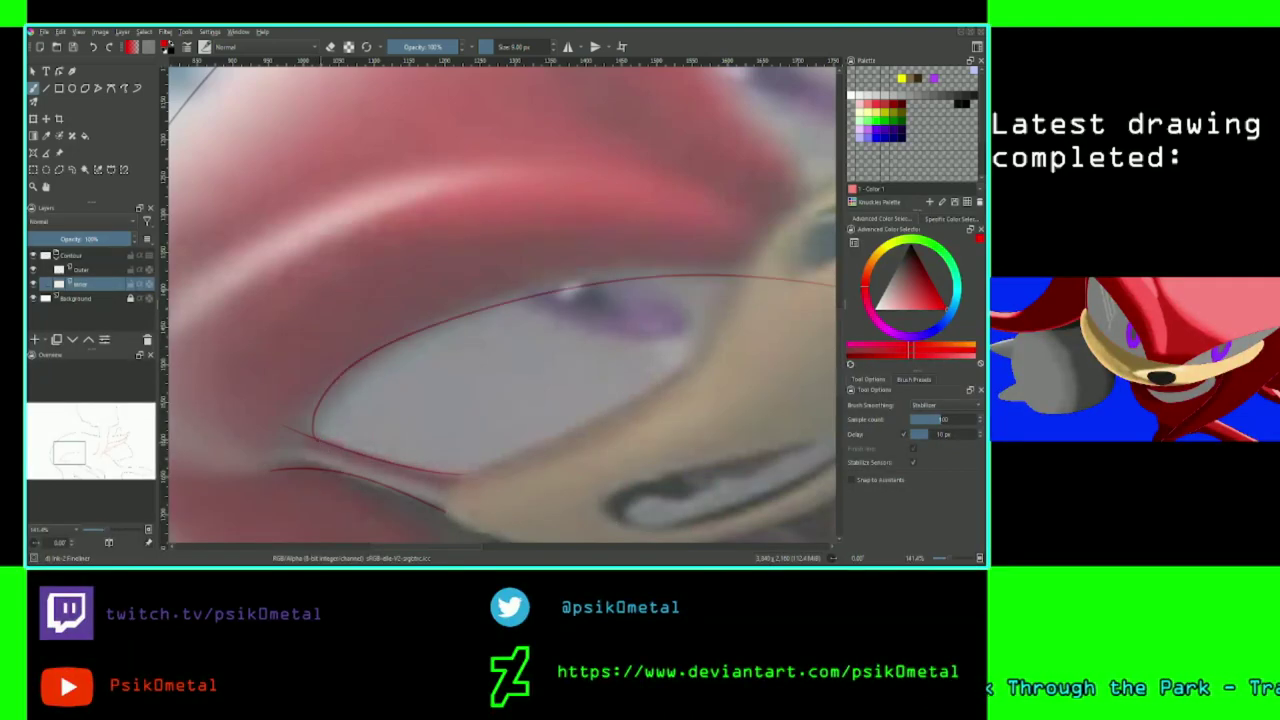
key(ctrl+z)
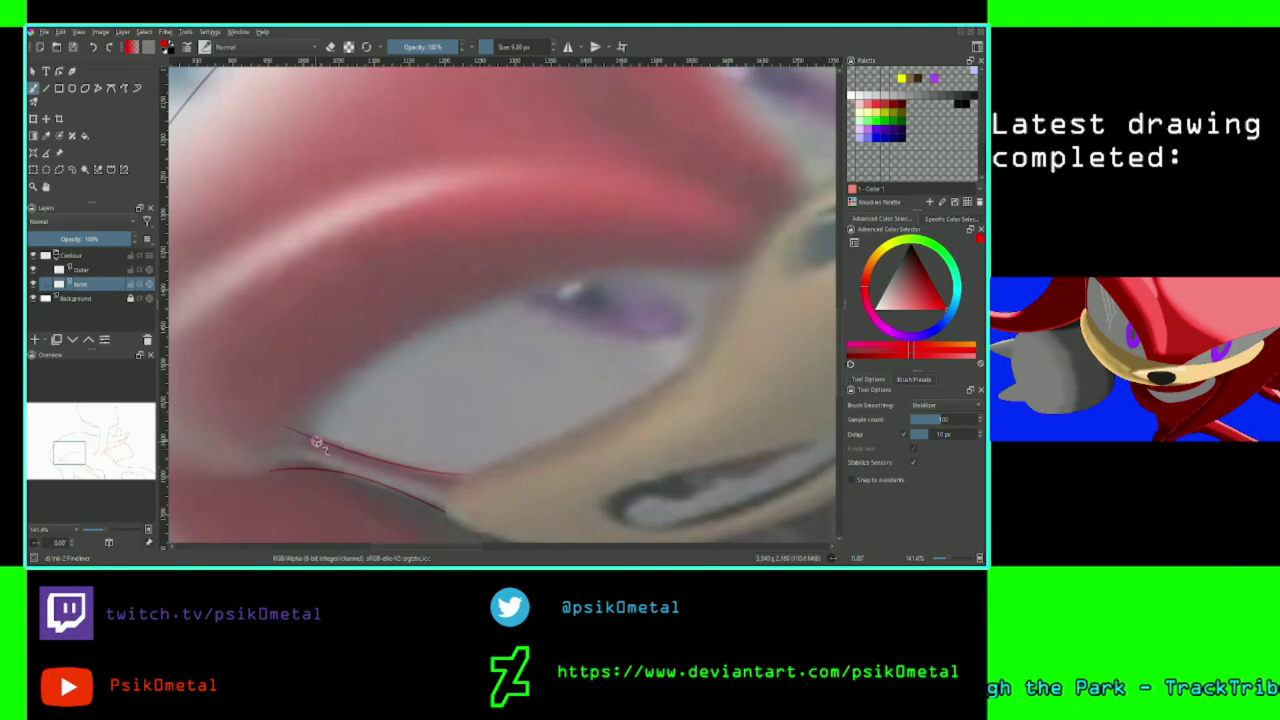
drag(318, 432, 836, 270)
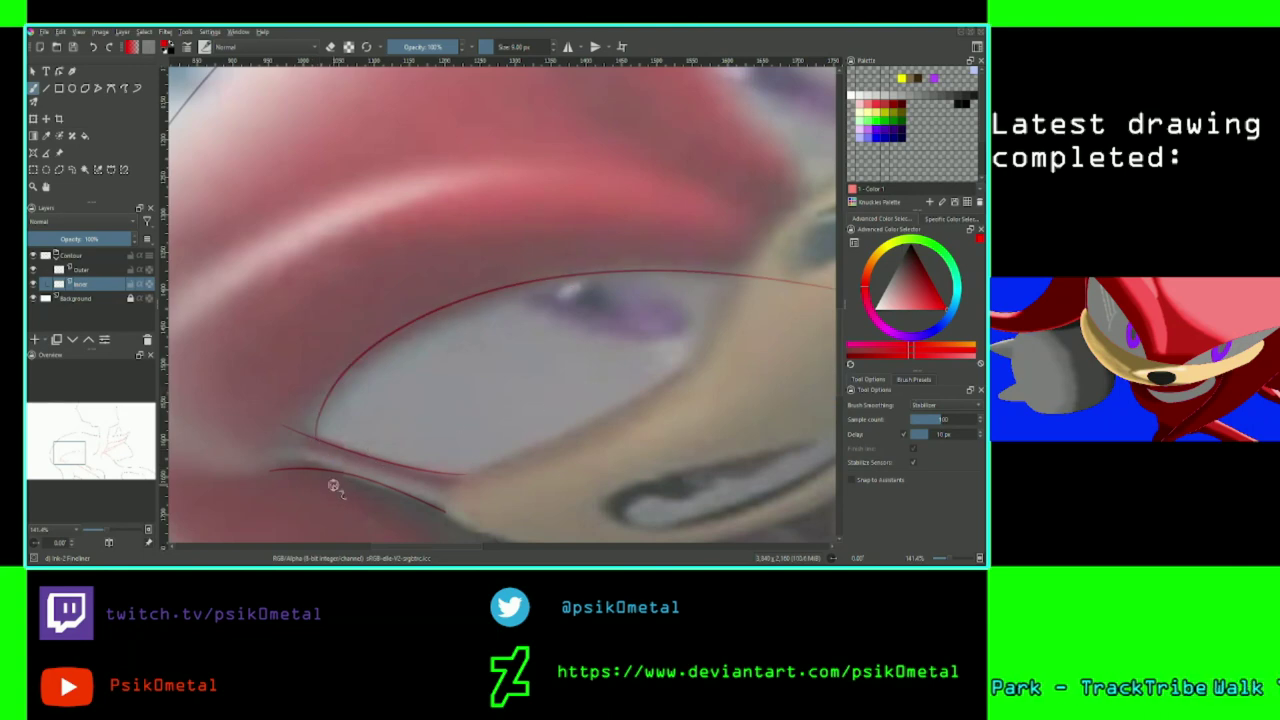
key(ctrl+z)
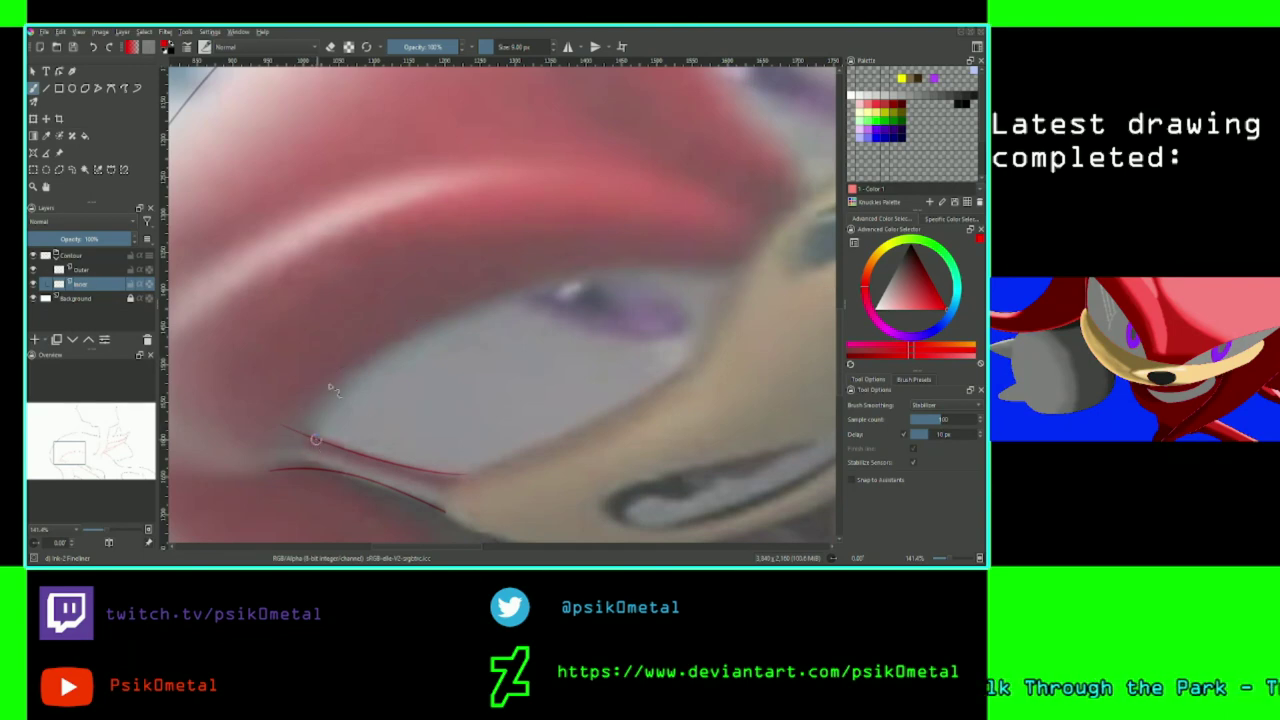
Draw a short curve around the eye's outer corner and trim its overshooting tip with Stabilizer smoothing switched off.
drag(312, 434, 350, 378)
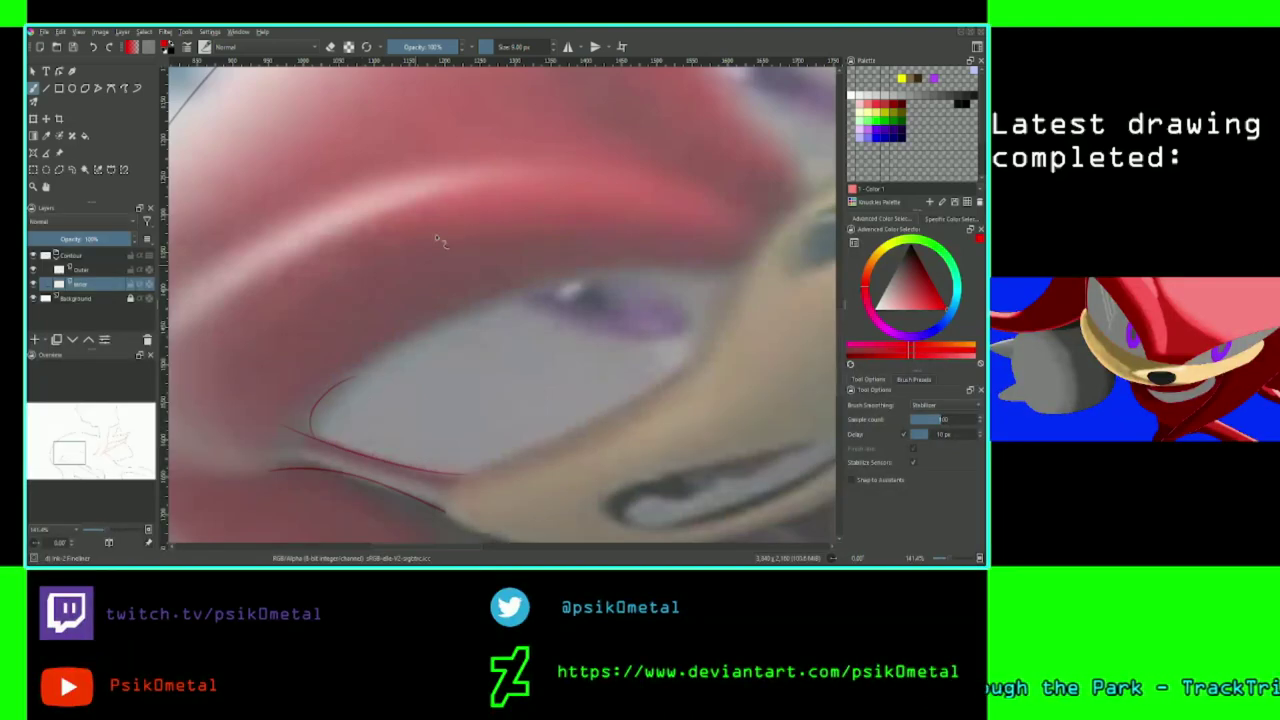
click(922, 405)
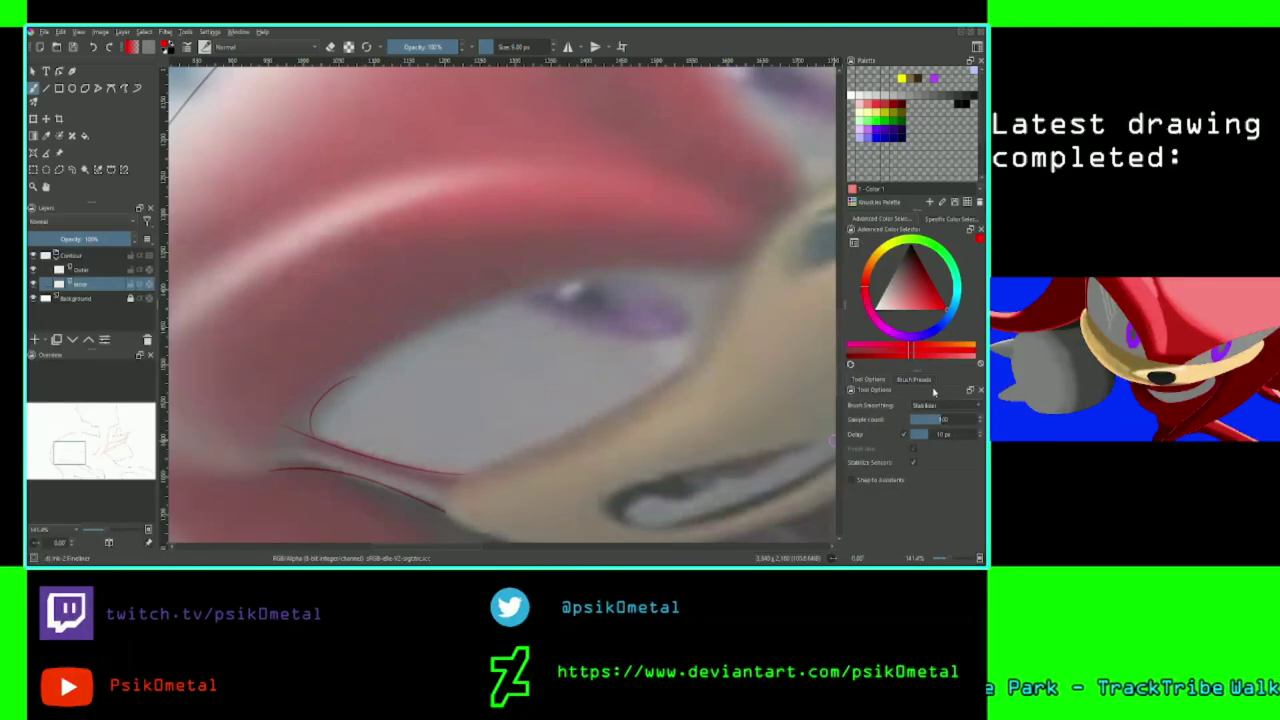
click(934, 389)
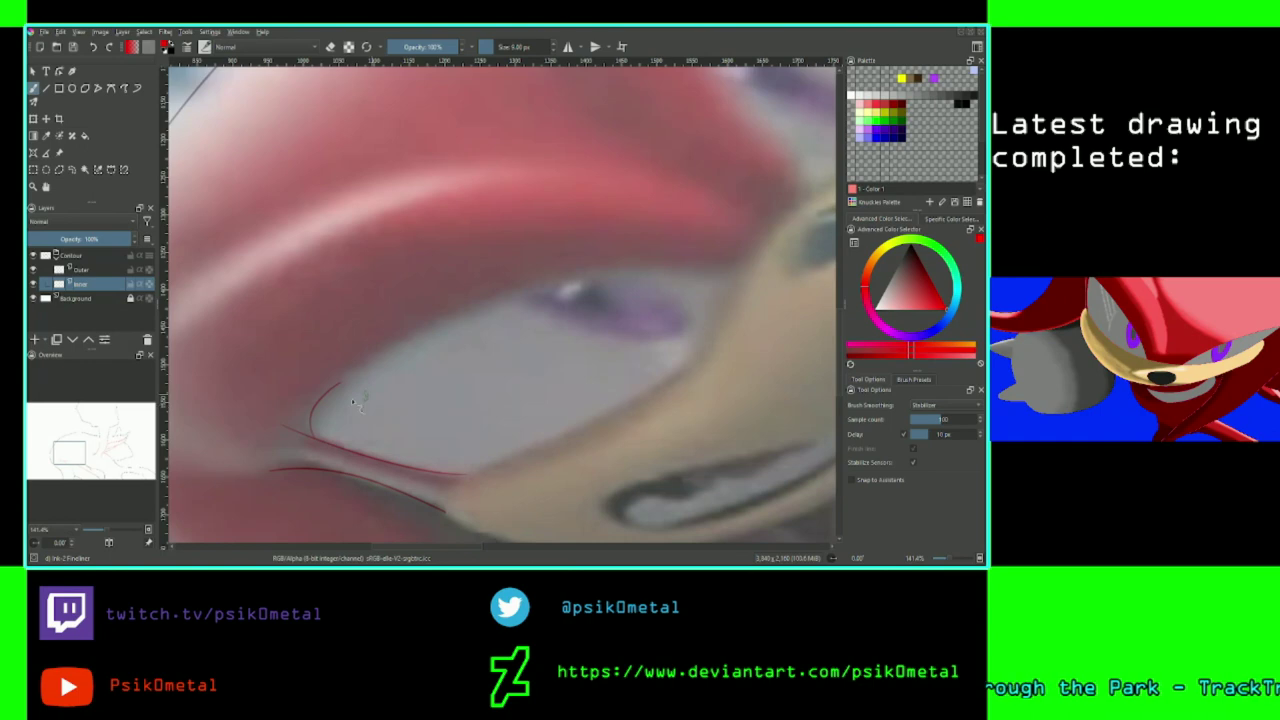
Try to continue the eye's upper edge from the end of the short corner curve, over the pupil, to the muzzle.
drag(335, 386, 828, 284)
key(ctrl+z)
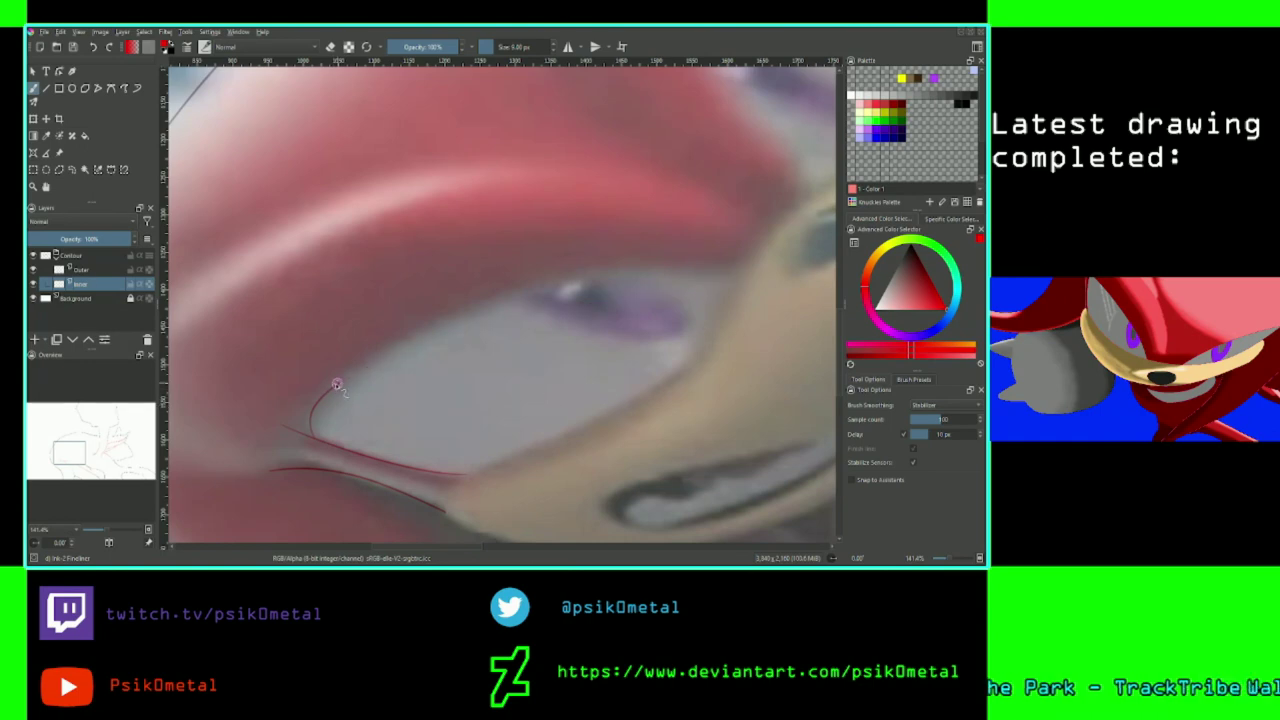
mouse_move(337, 387)
mouse_down()
mouse_move(412, 348)
mouse_move(961, 284)
mouse_up()
key(ctrl+z)
mouse_move(337, 387)
mouse_down()
mouse_move(473, 325)
mouse_move(962, 298)
mouse_up()
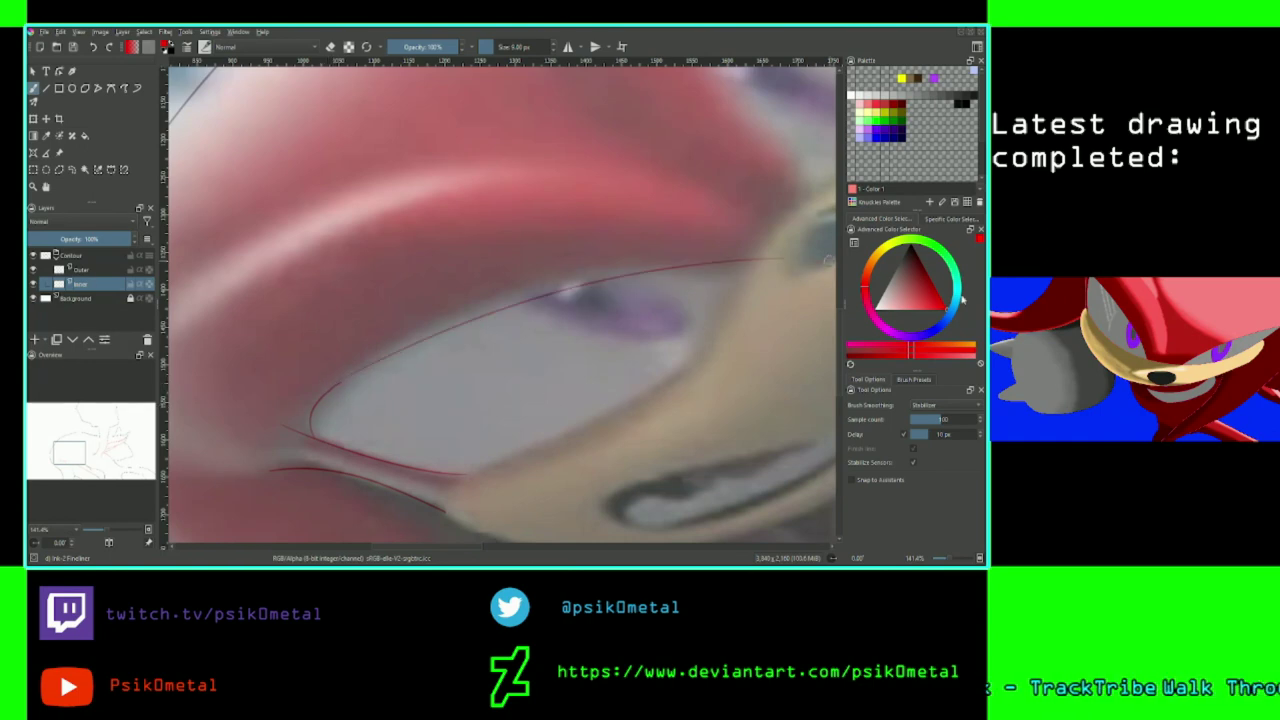
key(ctrl+z)
drag(337, 387, 764, 258)
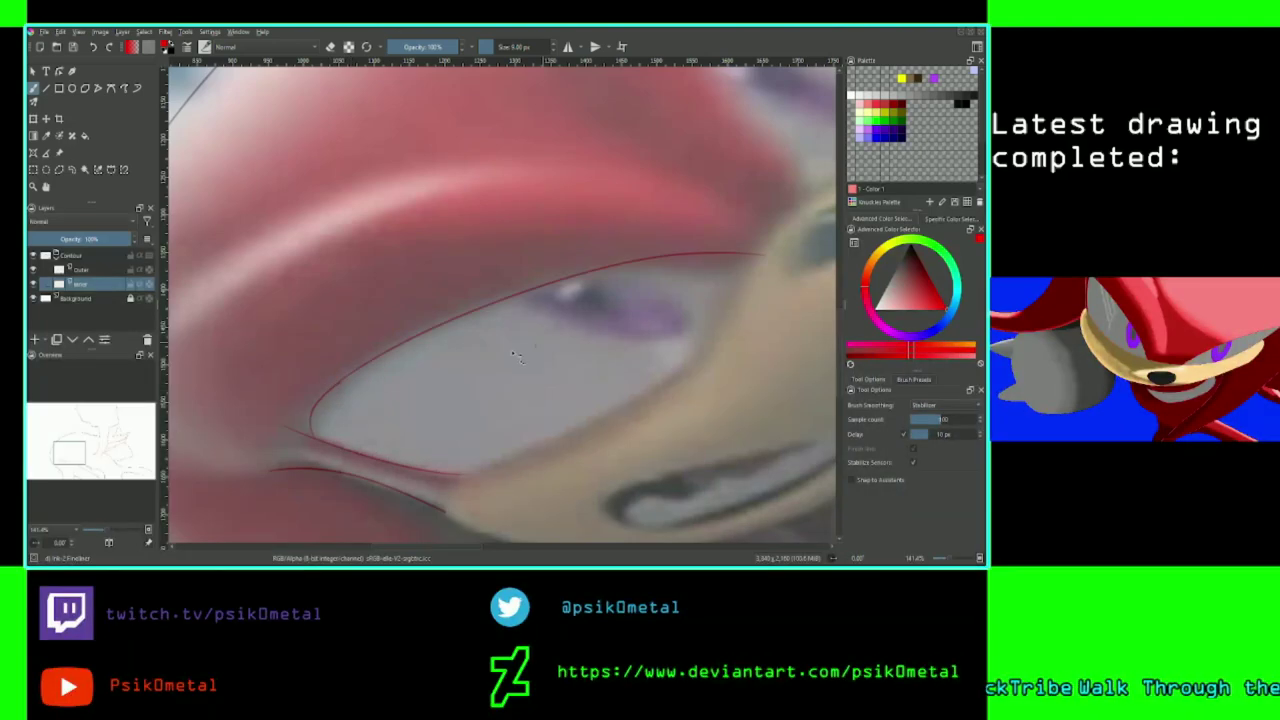
key(ctrl+z)
drag(337, 387, 818, 268)
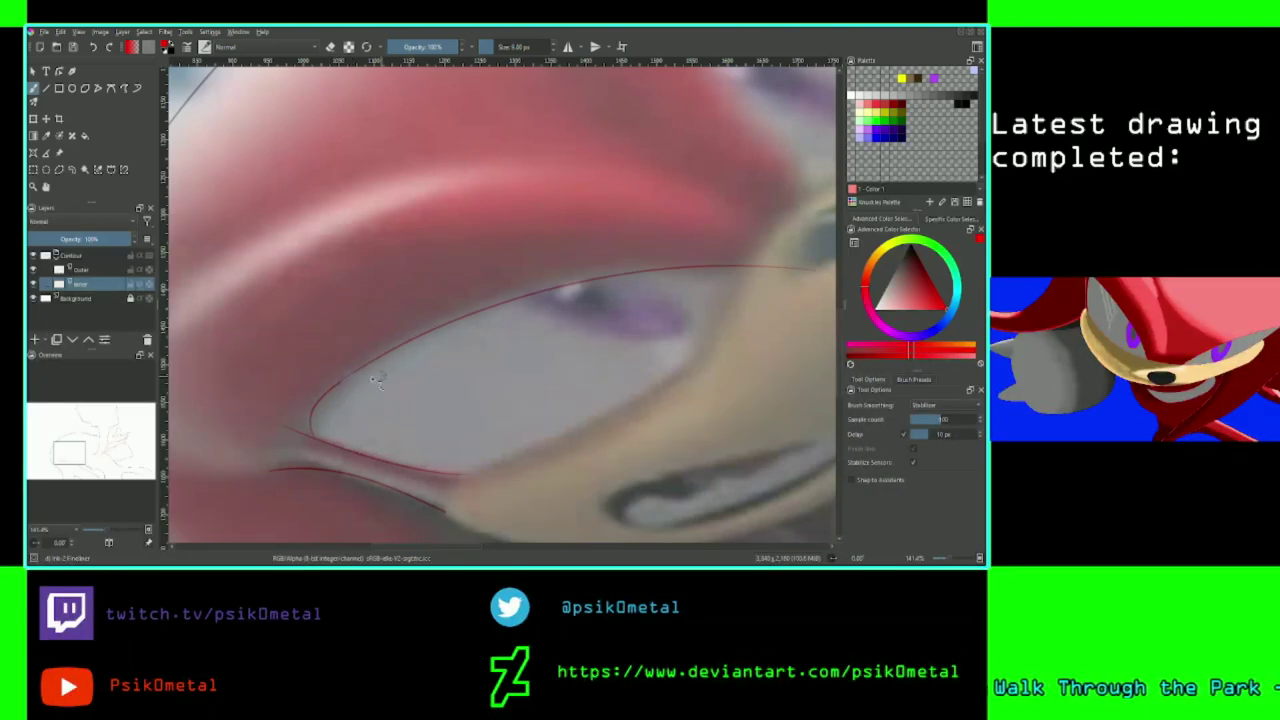
key(ctrl+z)
drag(338, 386, 746, 256)
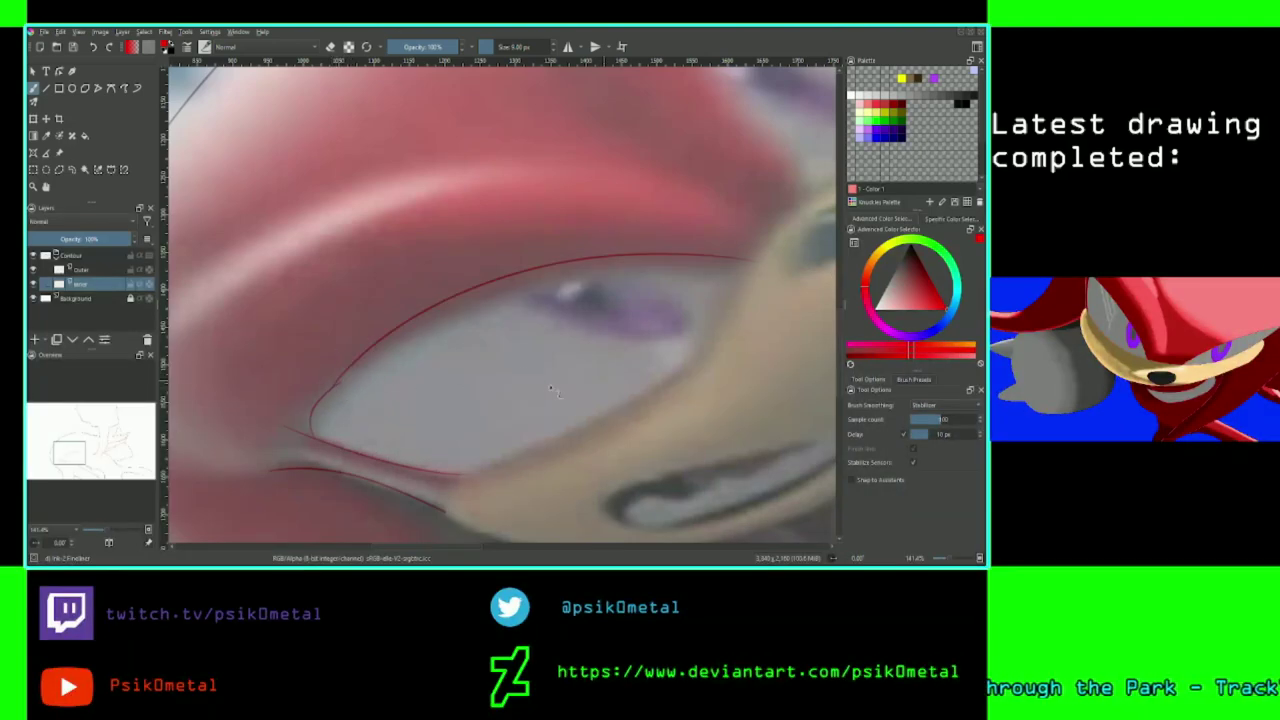
key(ctrl+z)
drag(330, 392, 706, 300)
key(ctrl+z)
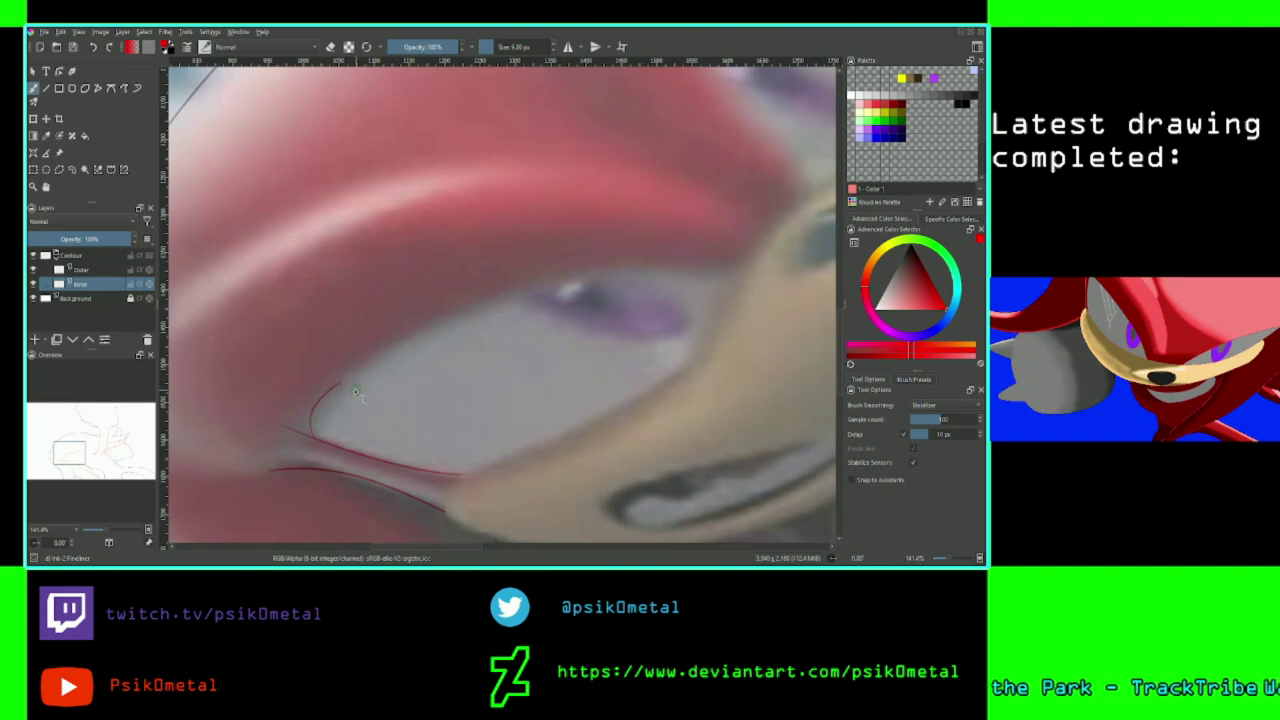
drag(330, 392, 820, 248)
key(ctrl+z)
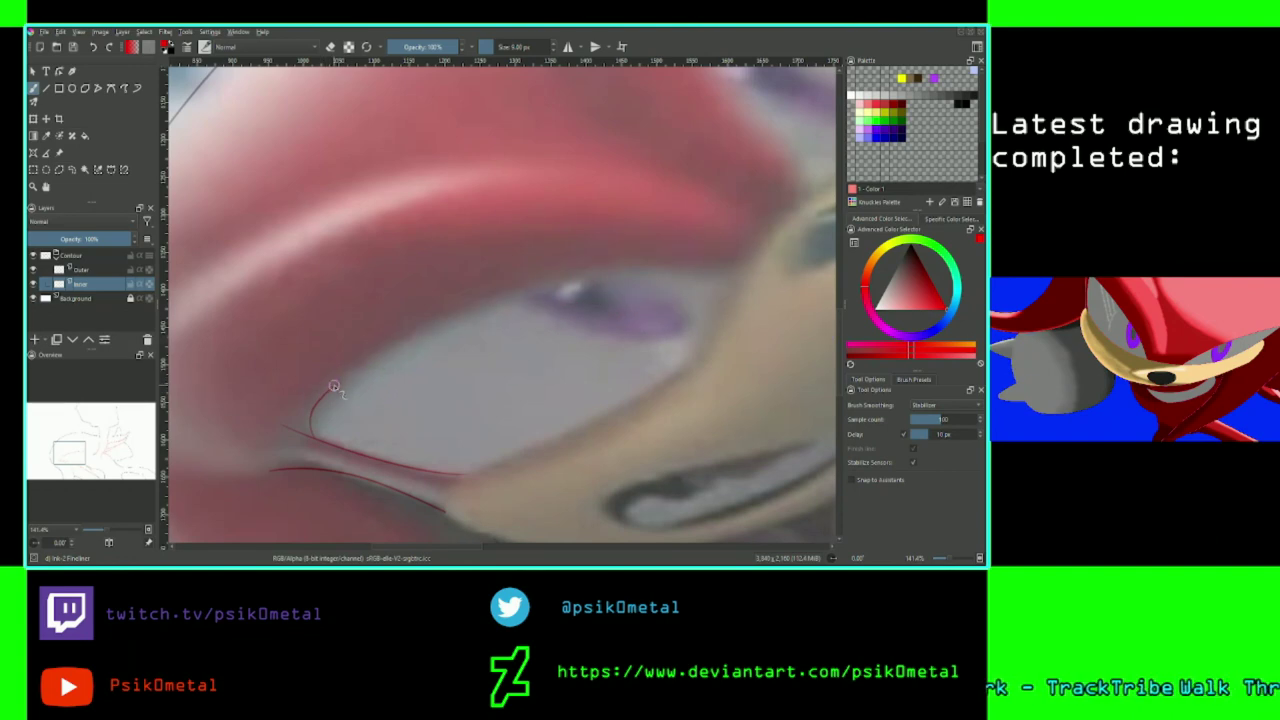
Trace the rest of the eye's upper edge from the corner curve, closely above the pupil, and onto the muzzle.
drag(338, 388, 834, 271)
key(ctrl+z)
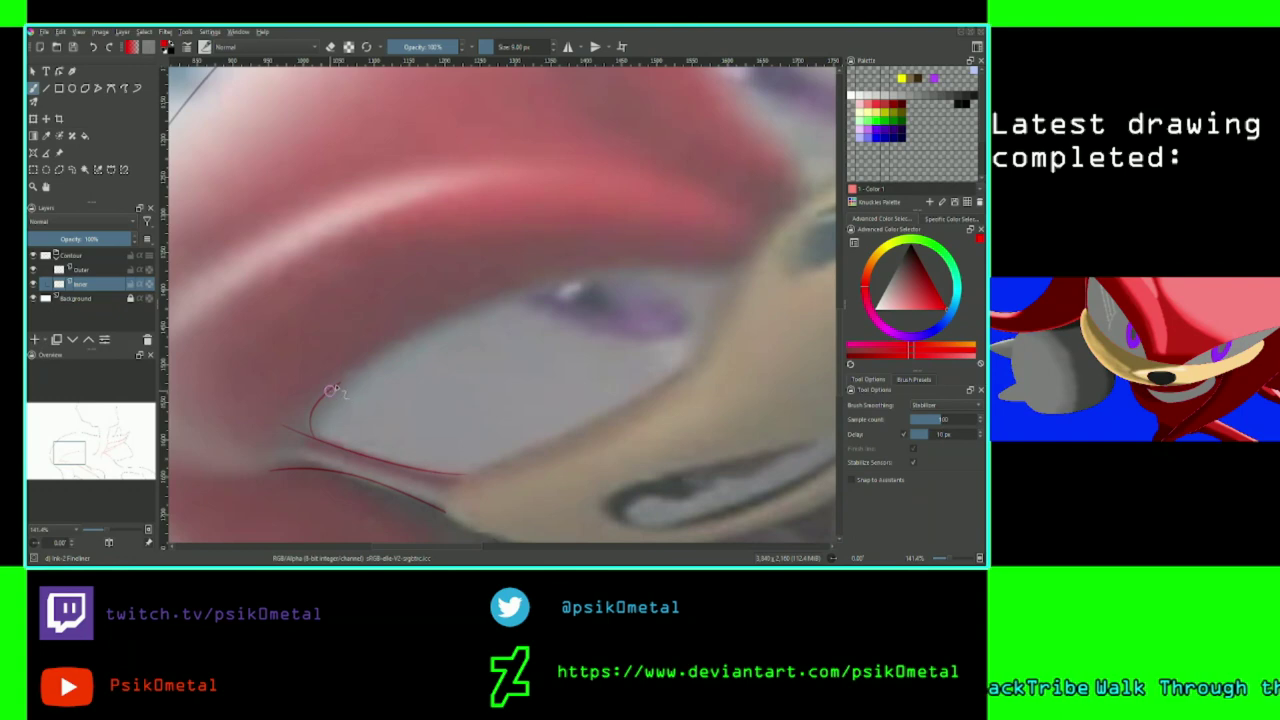
mouse_move(330, 392)
mouse_down()
mouse_move(788, 269)
mouse_move(834, 274)
mouse_up()
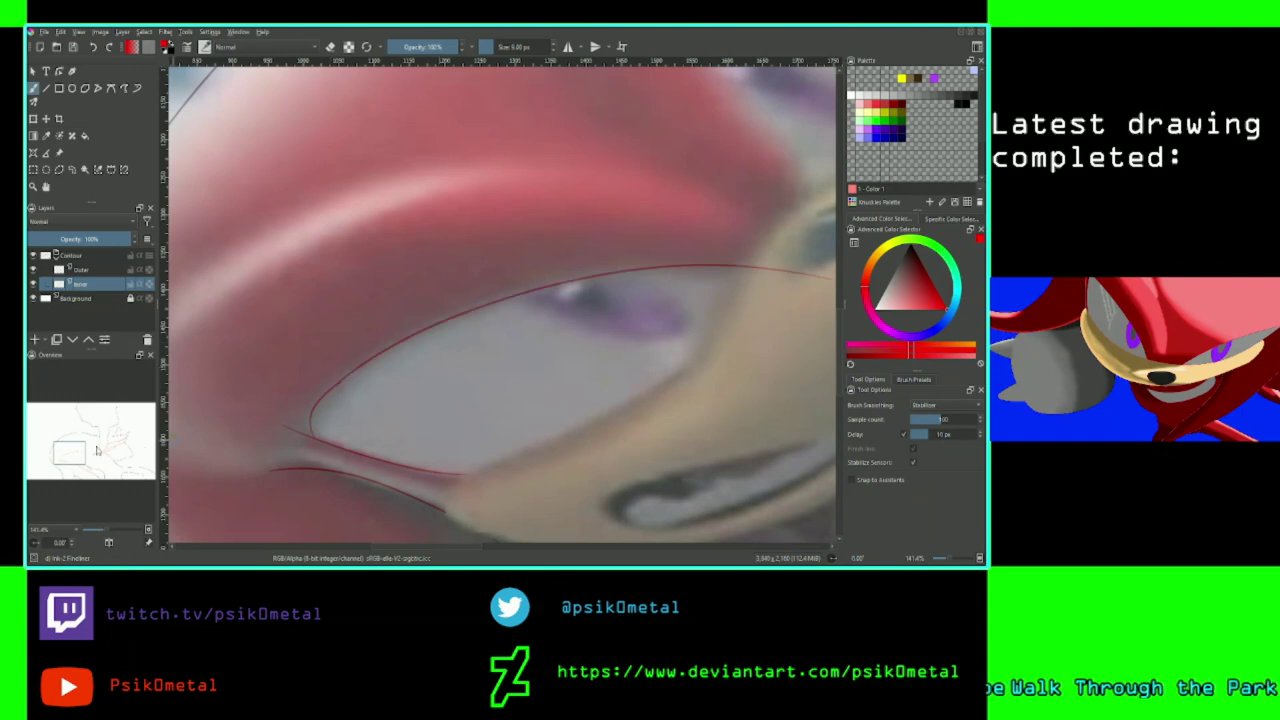
Erase the upper-edge stroke's overshoot on the muzzle up to the eye's inner end, with Stabilizer smoothing off and an 18 px eraser.
drag(70, 457, 76, 458)
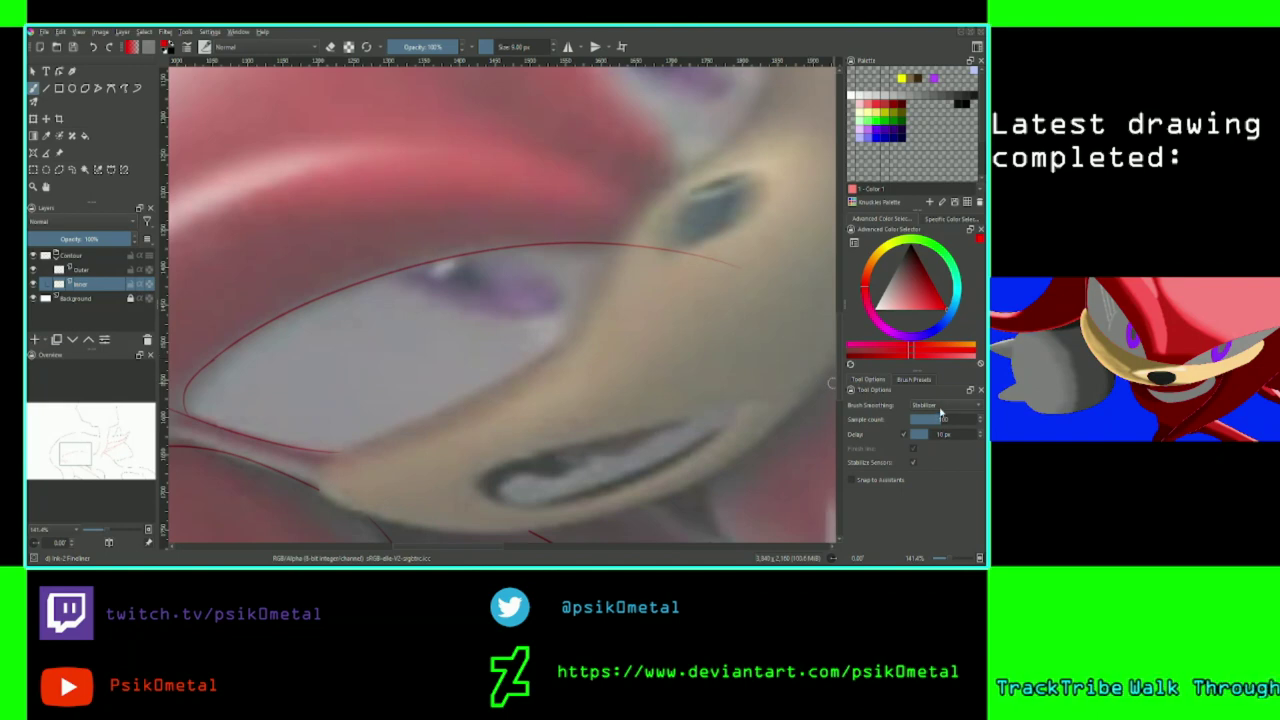
click(928, 377)
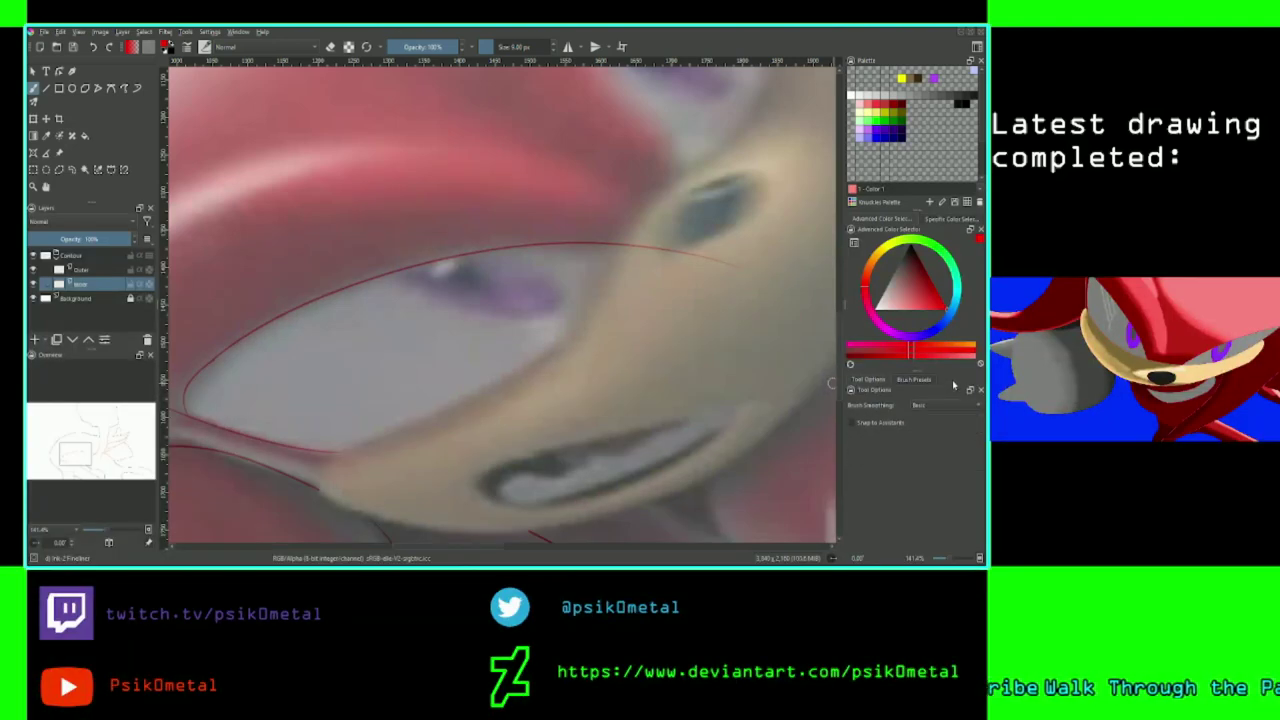
drag(78, 464, 86, 460)
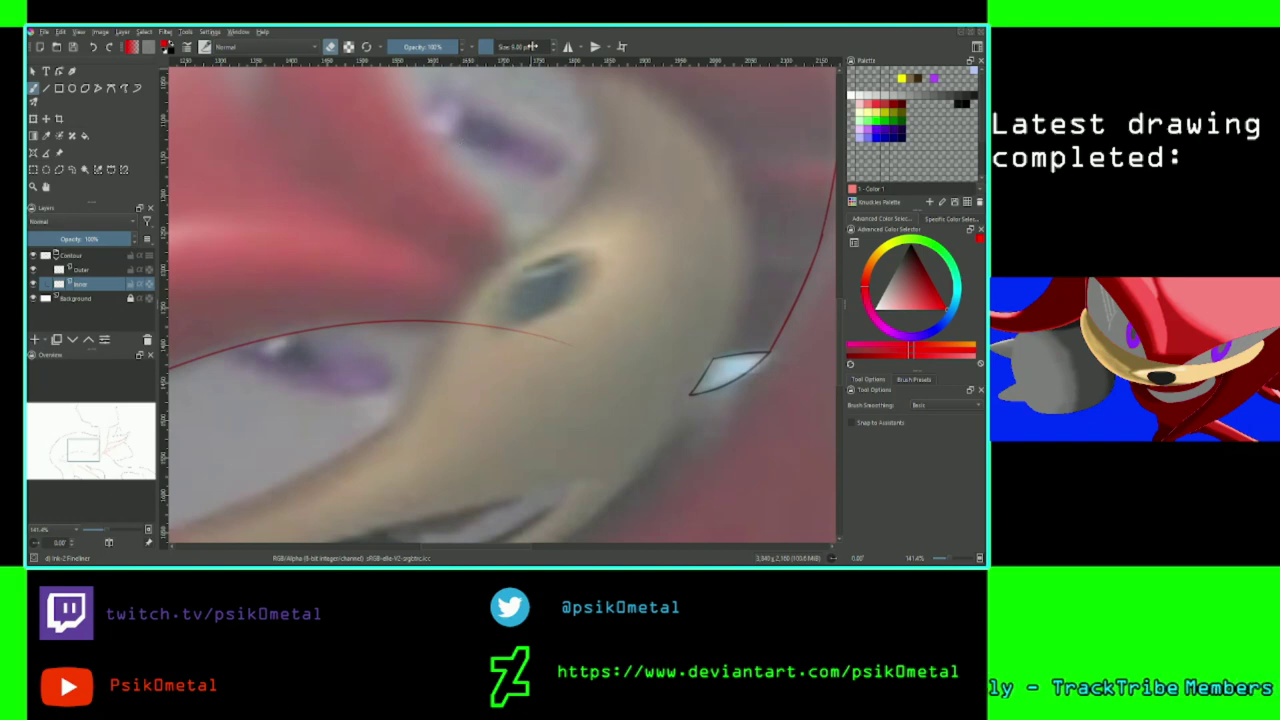
text(18)
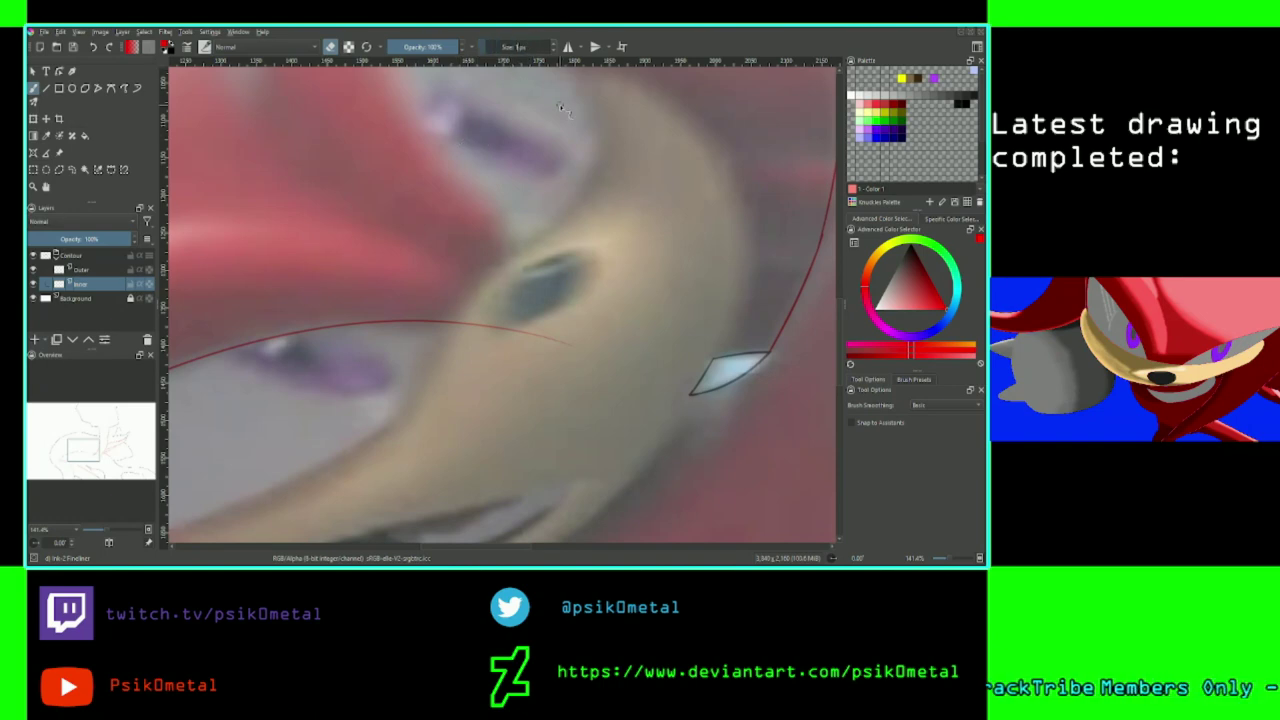
key(Return)
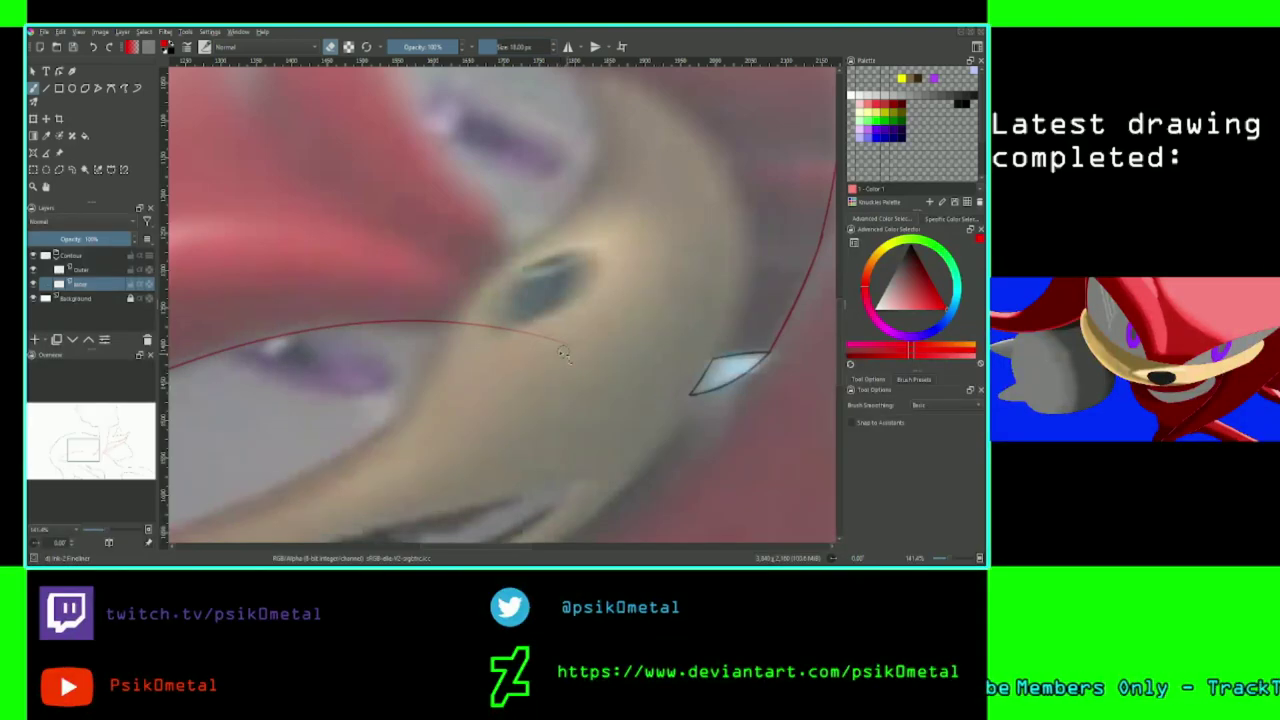
drag(560, 346, 537, 338)
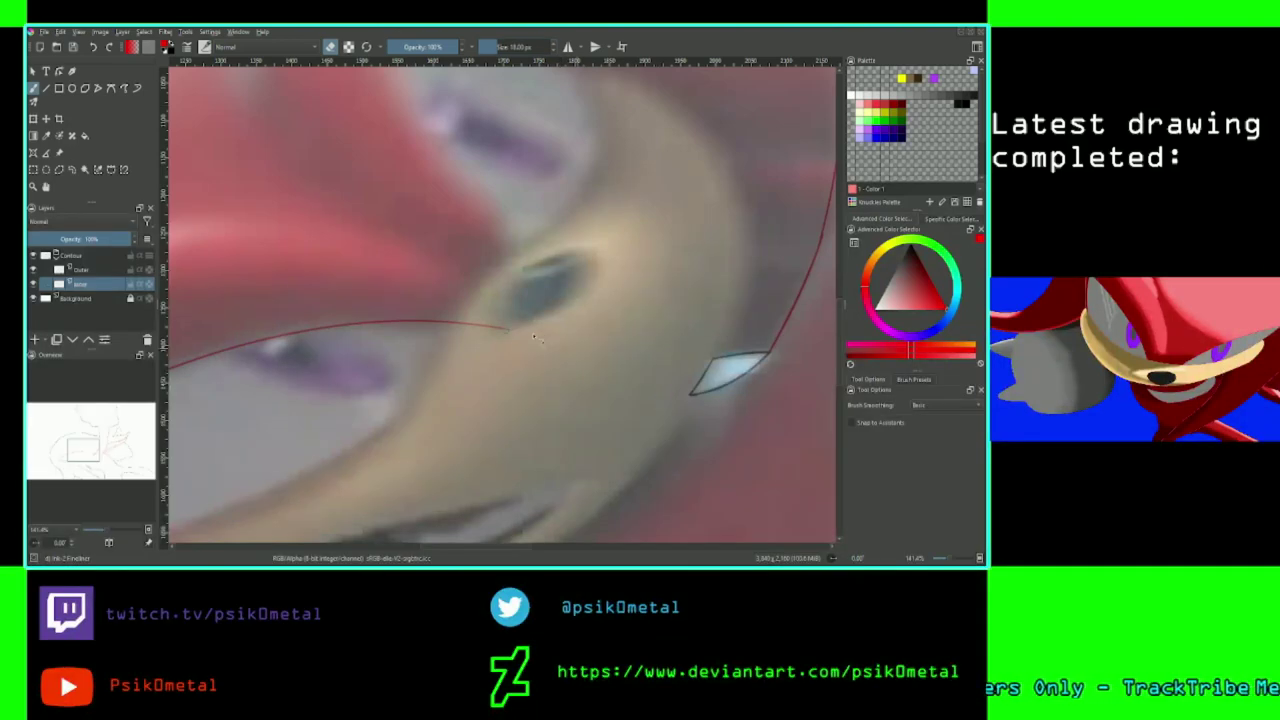
key(plus)
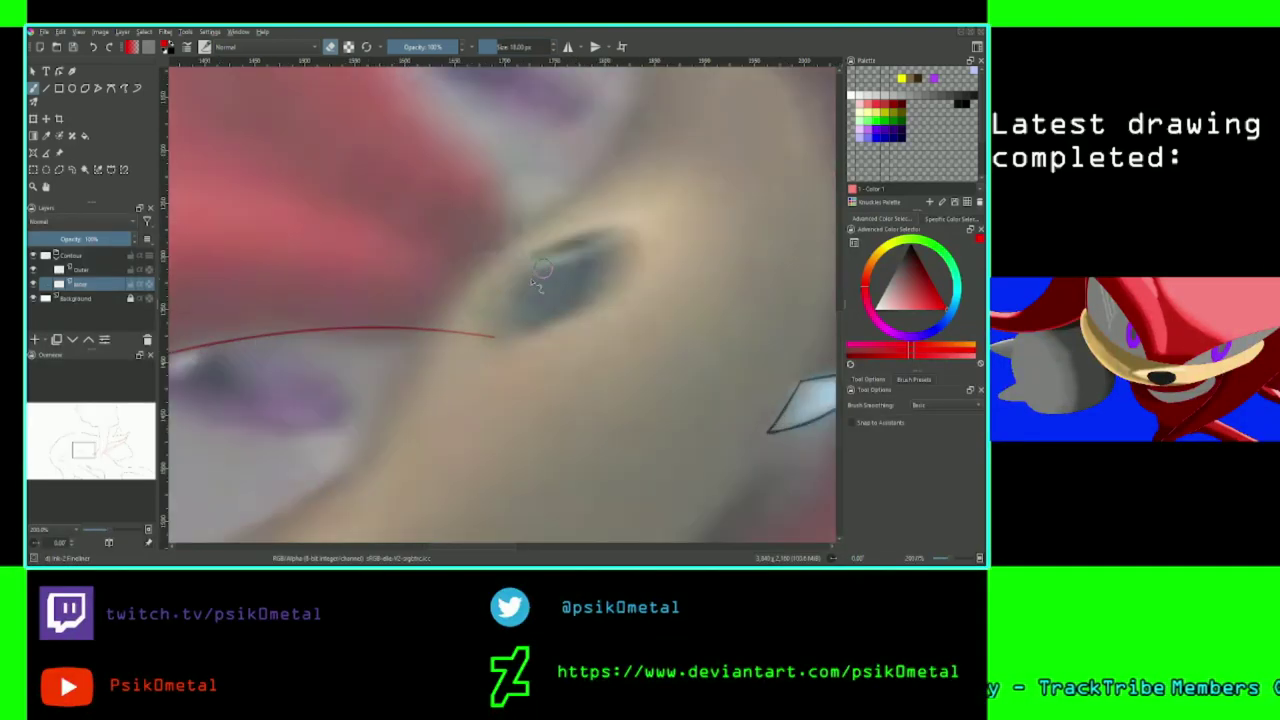
drag(537, 349, 510, 343)
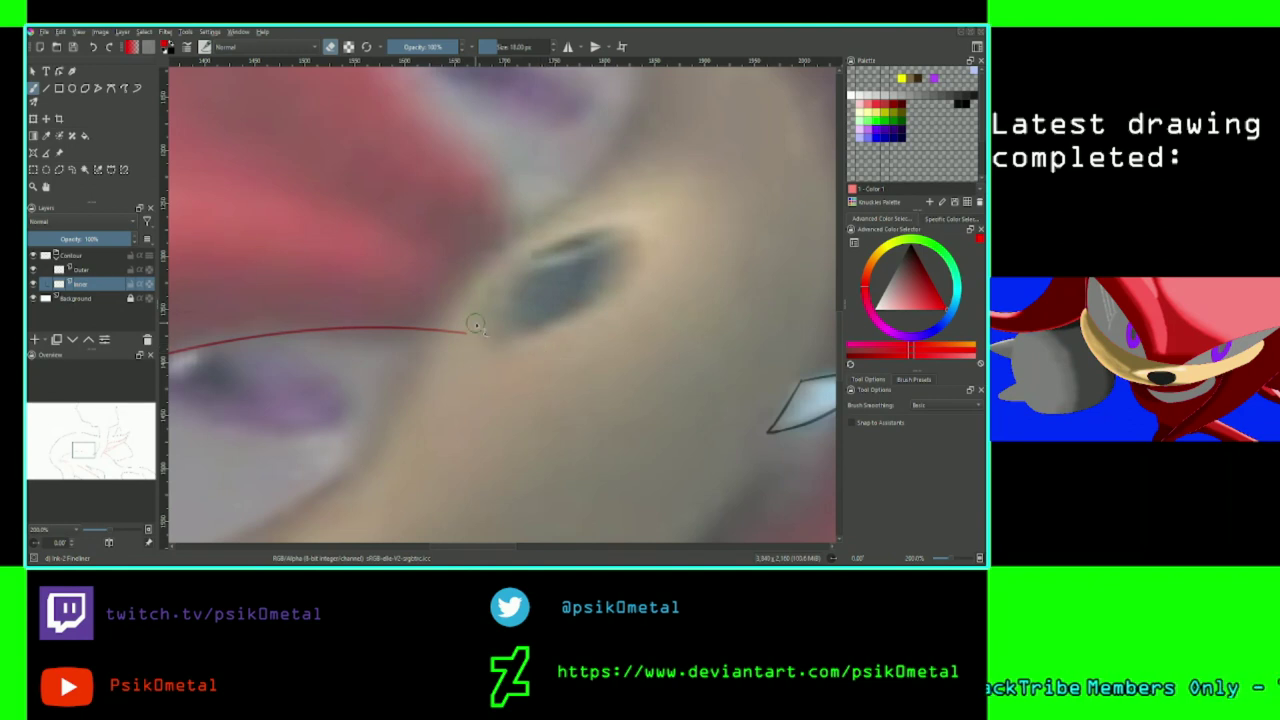
drag(478, 345, 441, 331)
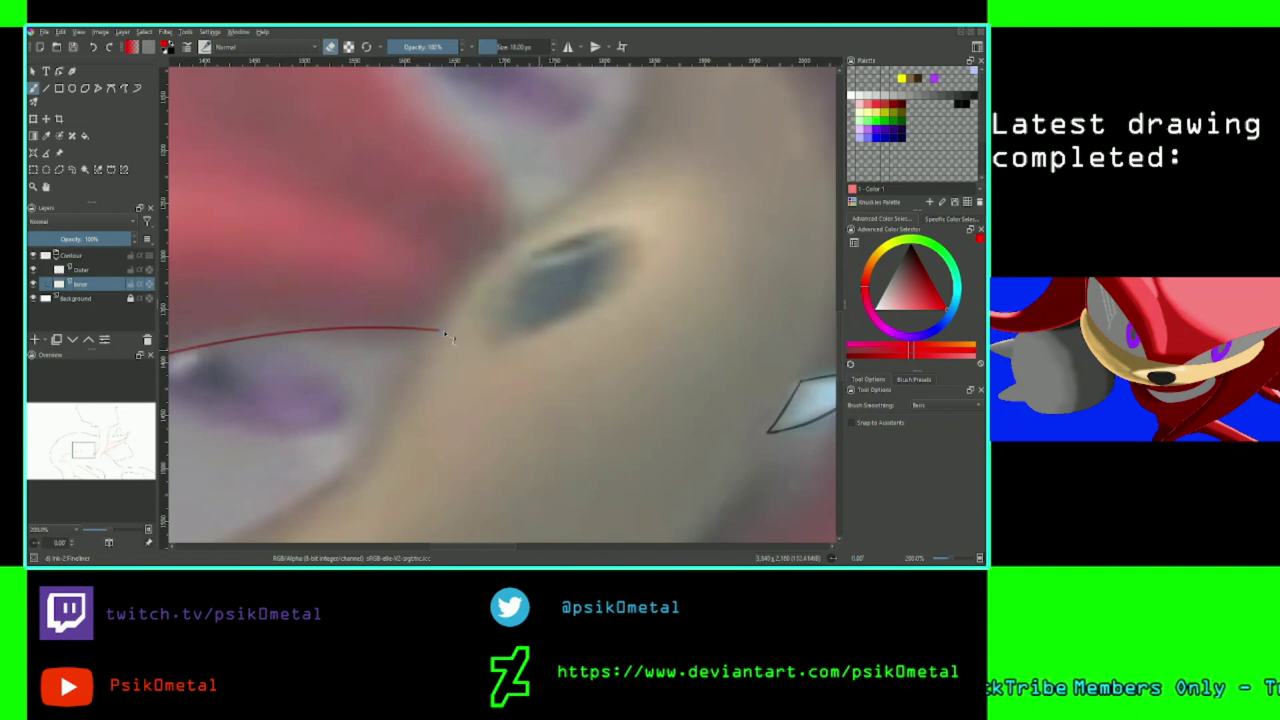
key(minus)
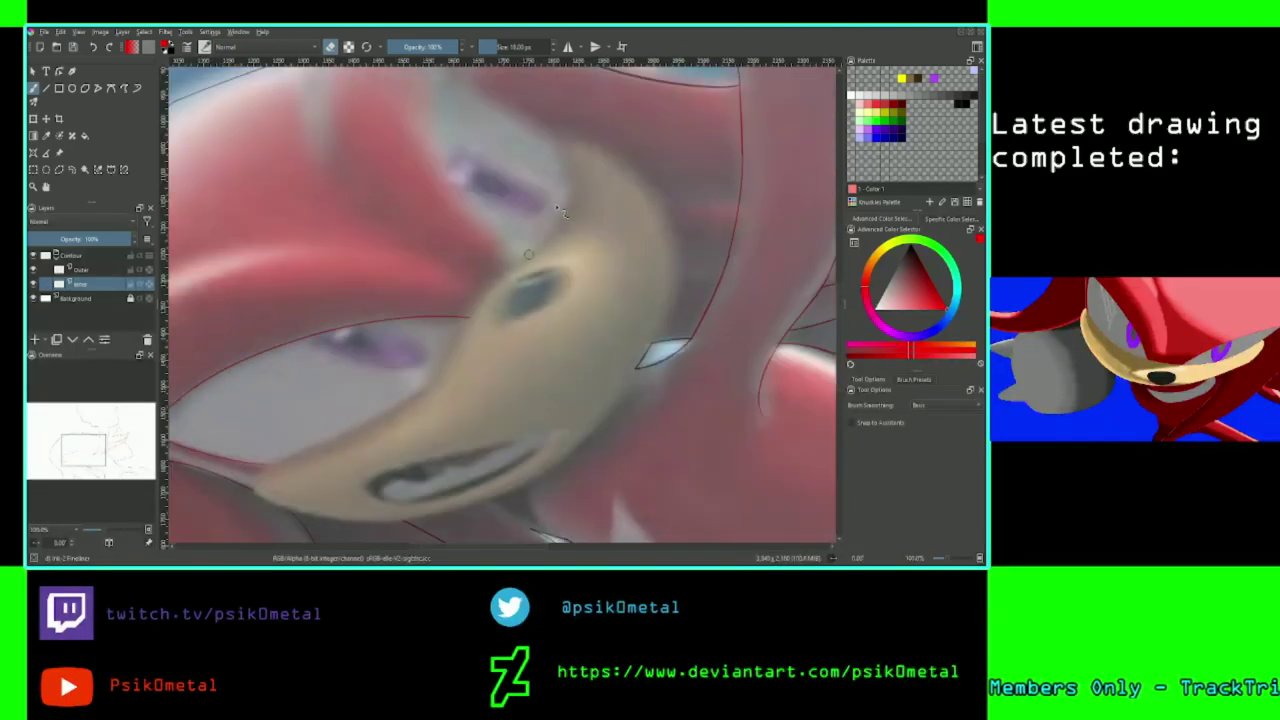
Switch the brush from erasing back to drawing for the second eye above the nose.
drag(94, 457, 72, 433)
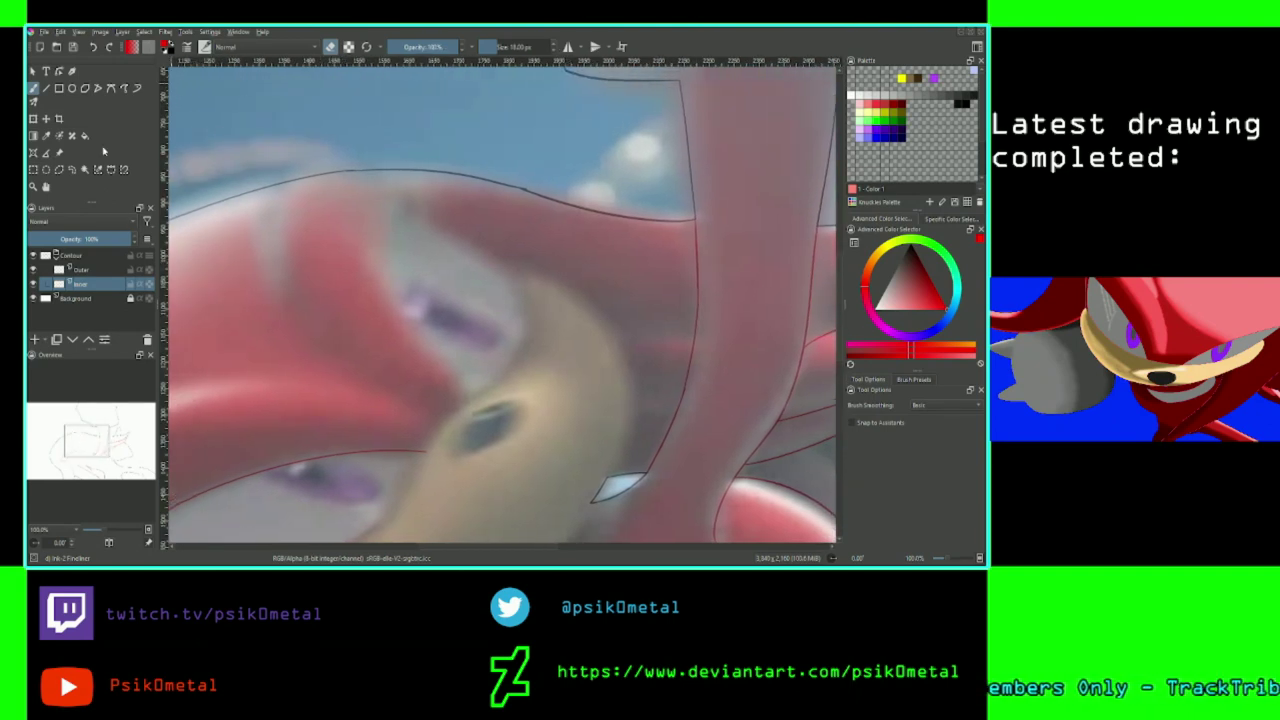
key(e)
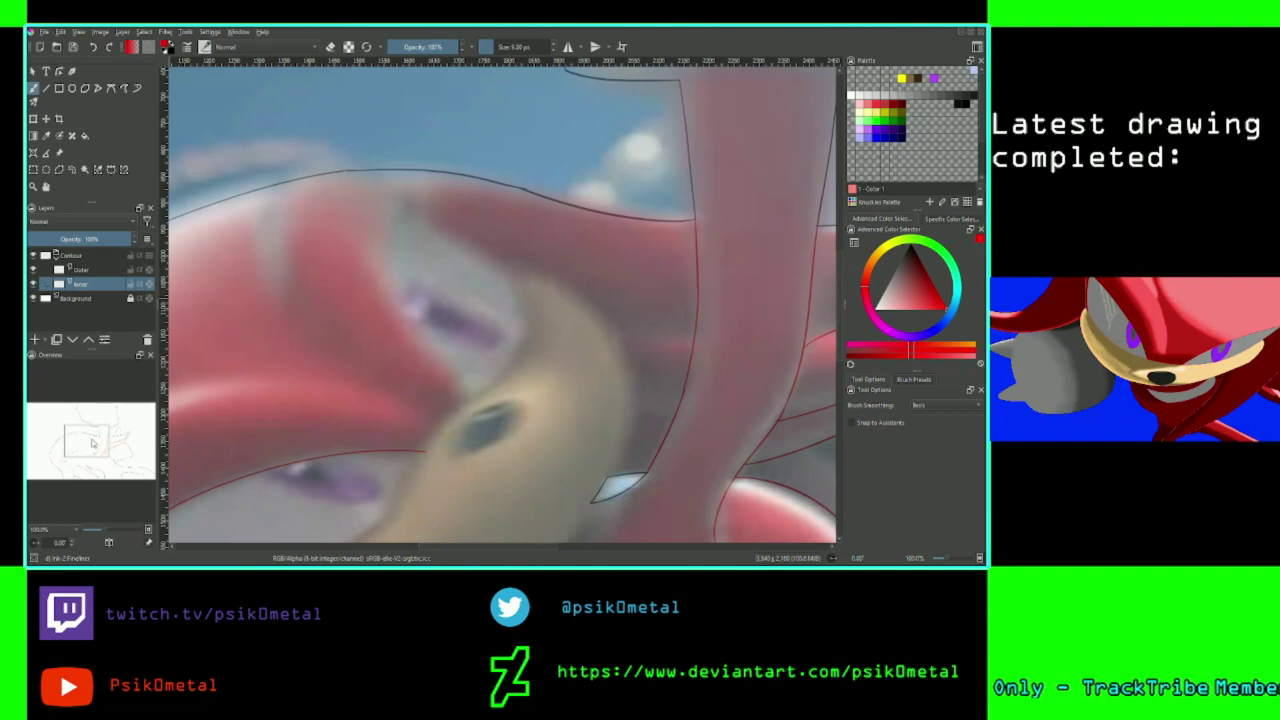
mouse_move(94, 444)
mouse_down()
mouse_move(98, 454)
mouse_move(103, 438)
mouse_up()
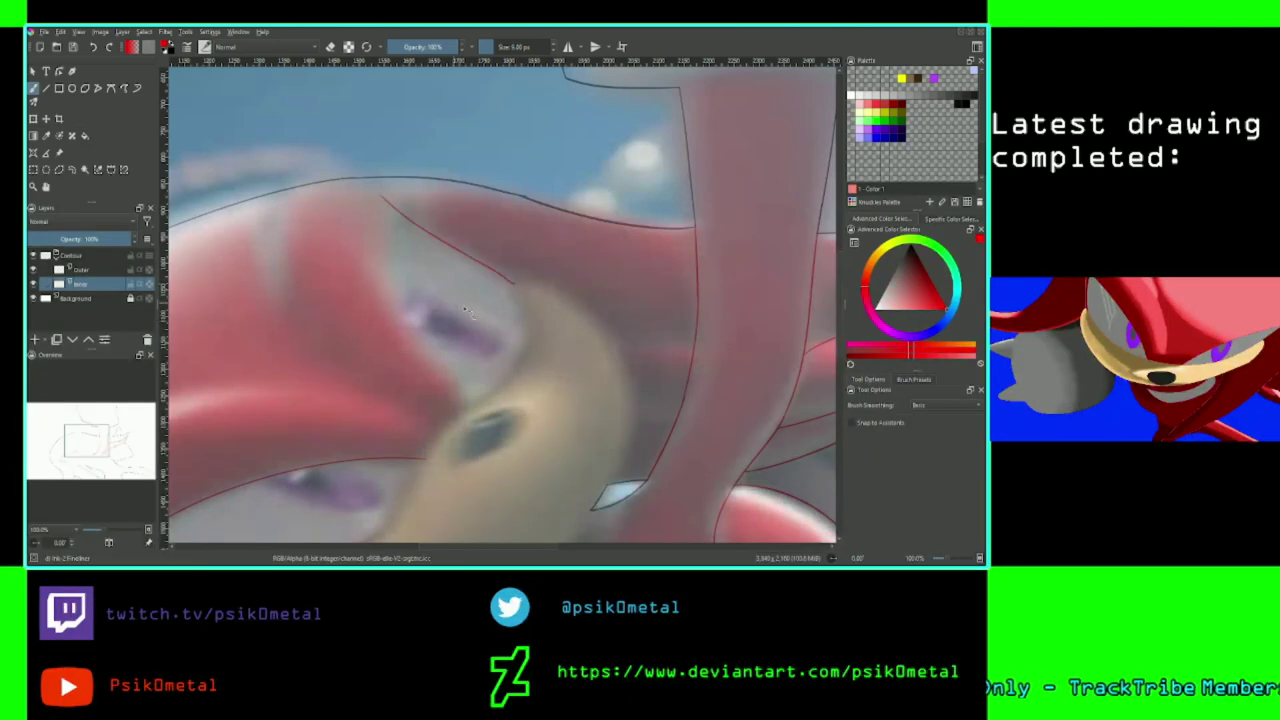
Try to draw the second eye's outer edge as a line from the muzzle up toward the head outline.
drag(517, 286, 416, 188)
key(ctrl+z)
drag(521, 289, 342, 169)
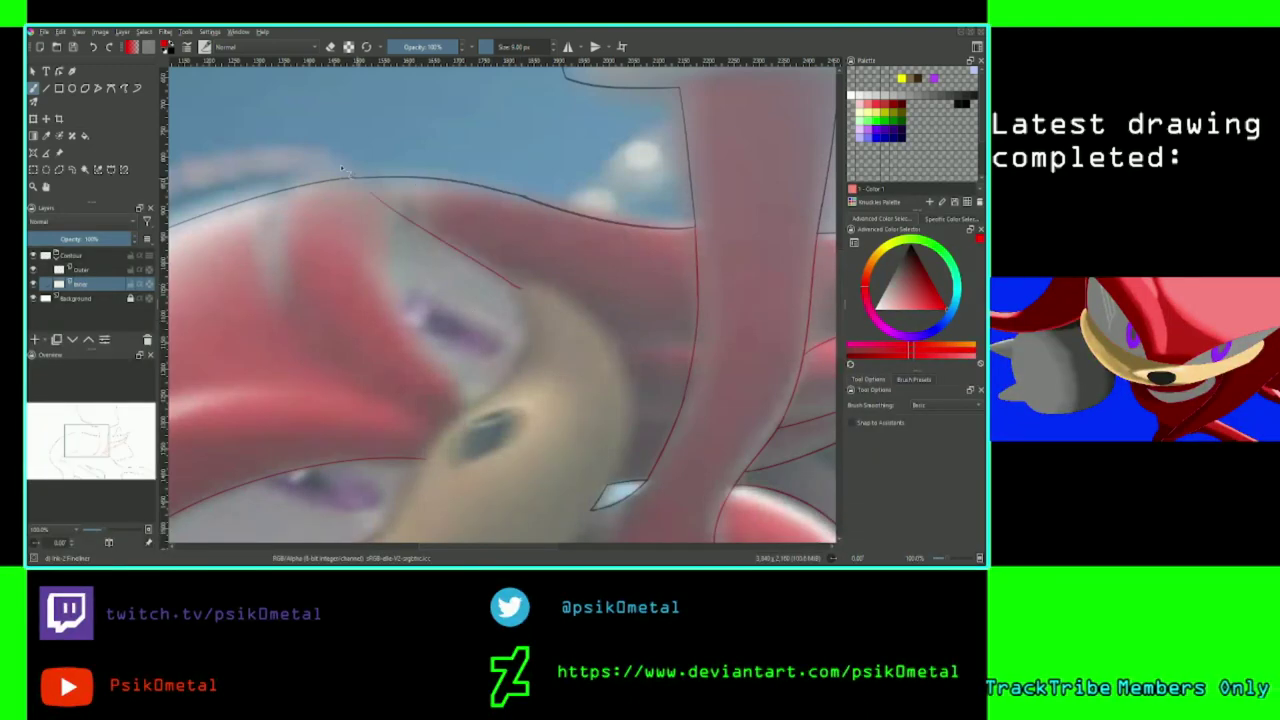
key(ctrl+z)
drag(510, 274, 385, 190)
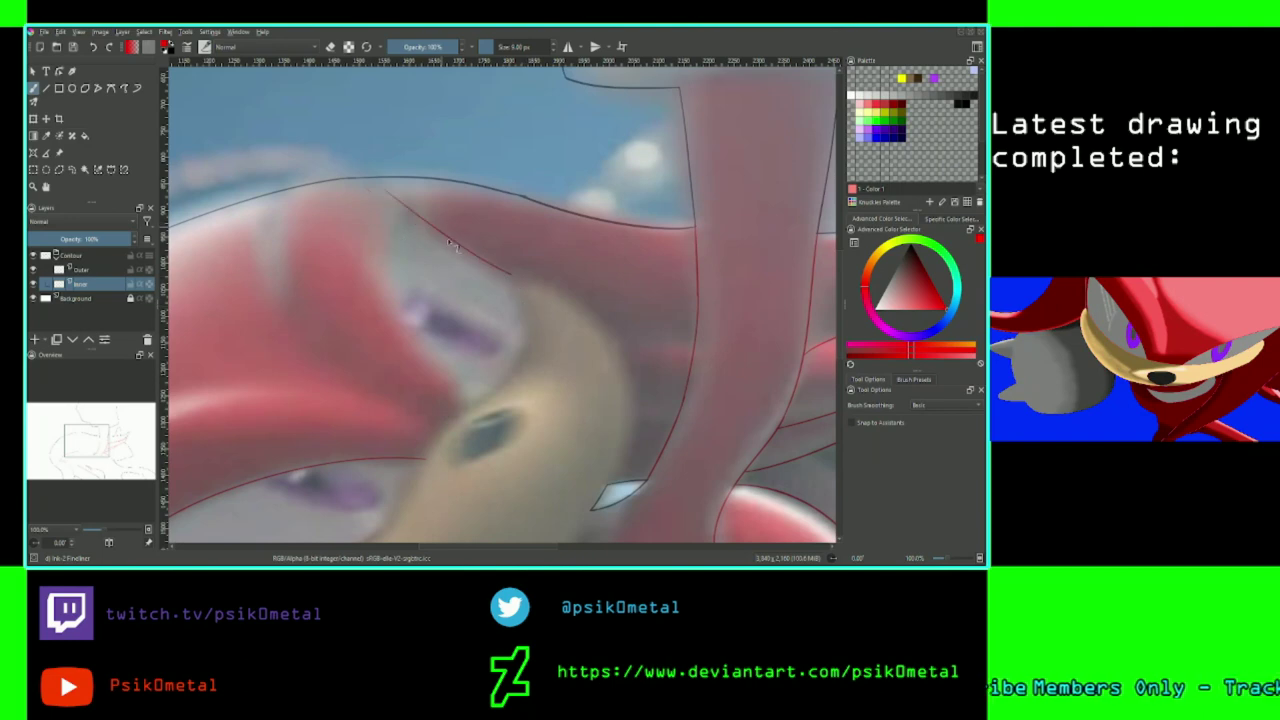
drag(82, 436, 84, 426)
scroll(84, 426, up, 1)
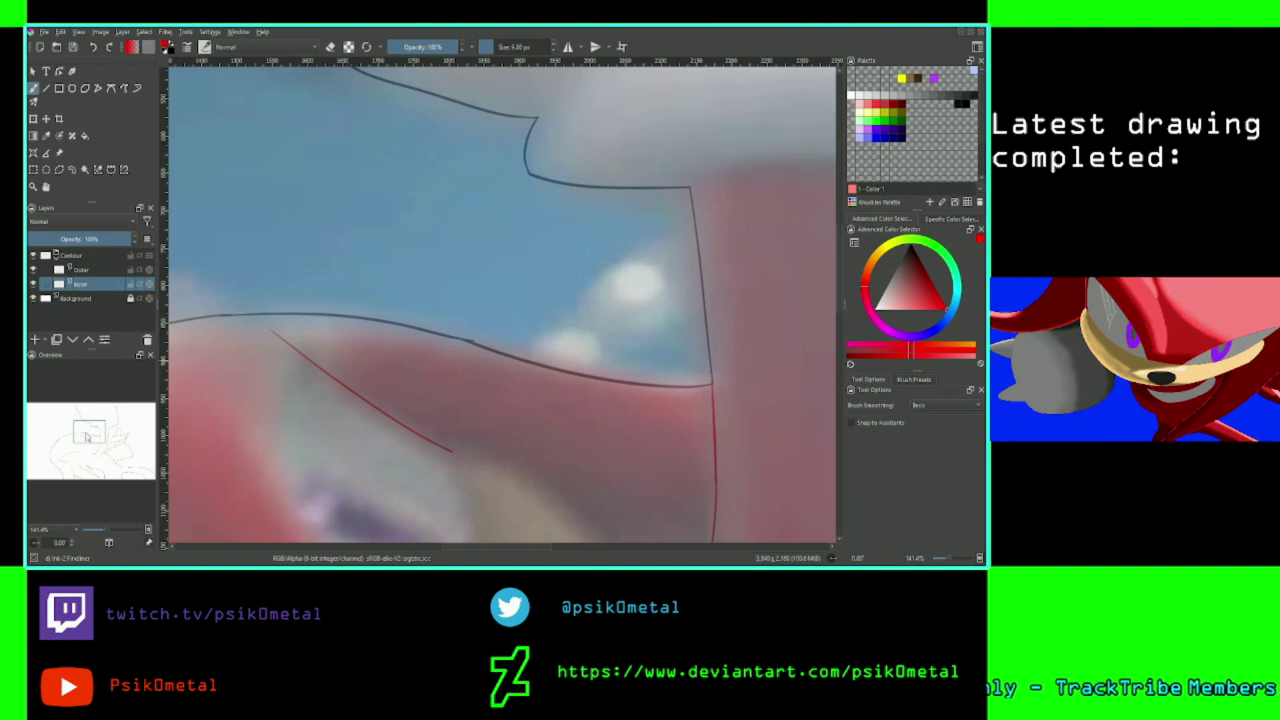
click(88, 438)
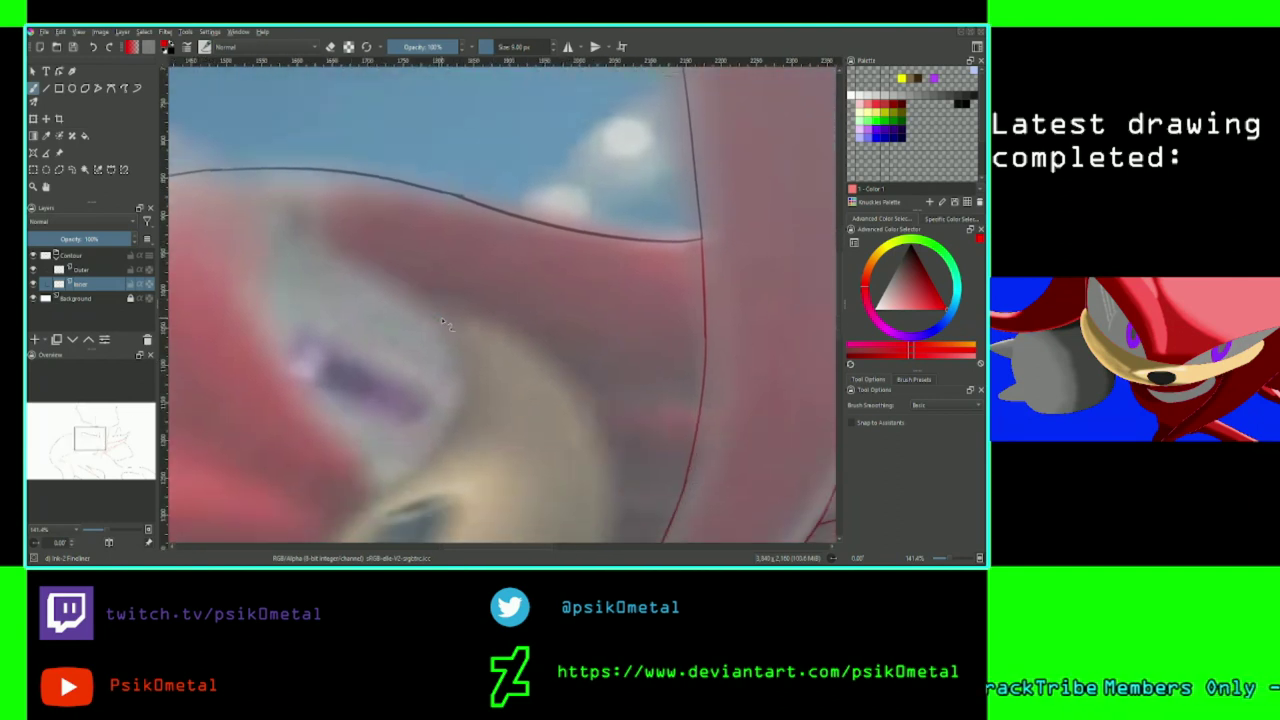
Draw the second eye's outer edge from the muzzle up to its tip, hooking the stroke around the tip.
drag(443, 322, 326, 252)
key(ctrl+z)
mouse_move(447, 316)
mouse_down()
mouse_move(296, 198)
mouse_move(267, 238)
mouse_up()
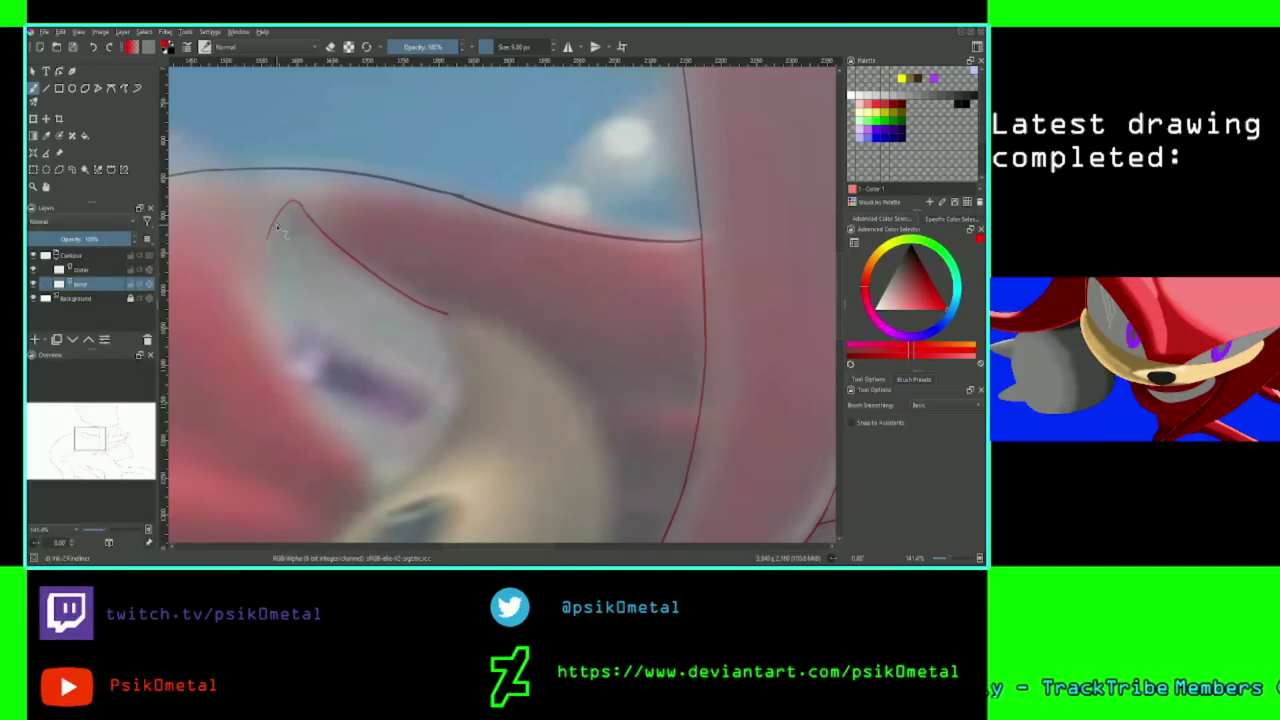
drag(91, 441, 87, 447)
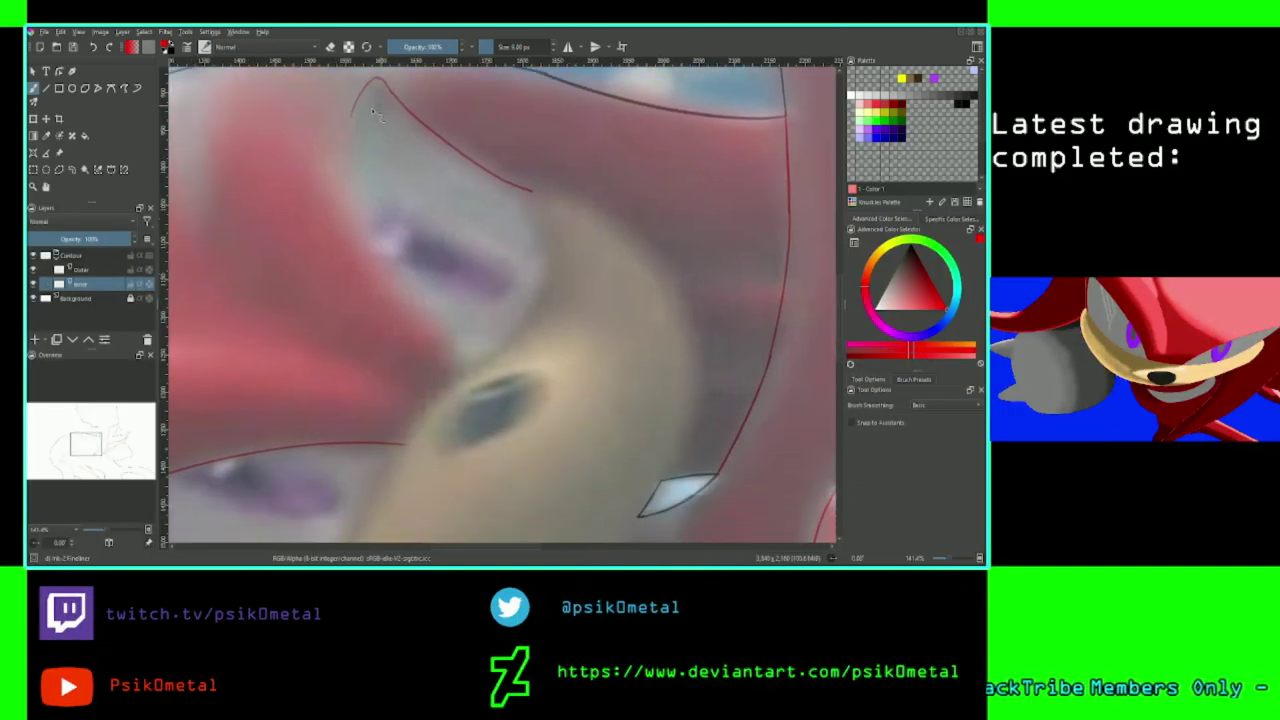
Try to draw the second eye's other edge freehand from the hooked tip, past the pupil, down toward the nose.
drag(351, 114, 414, 389)
key(ctrl+z)
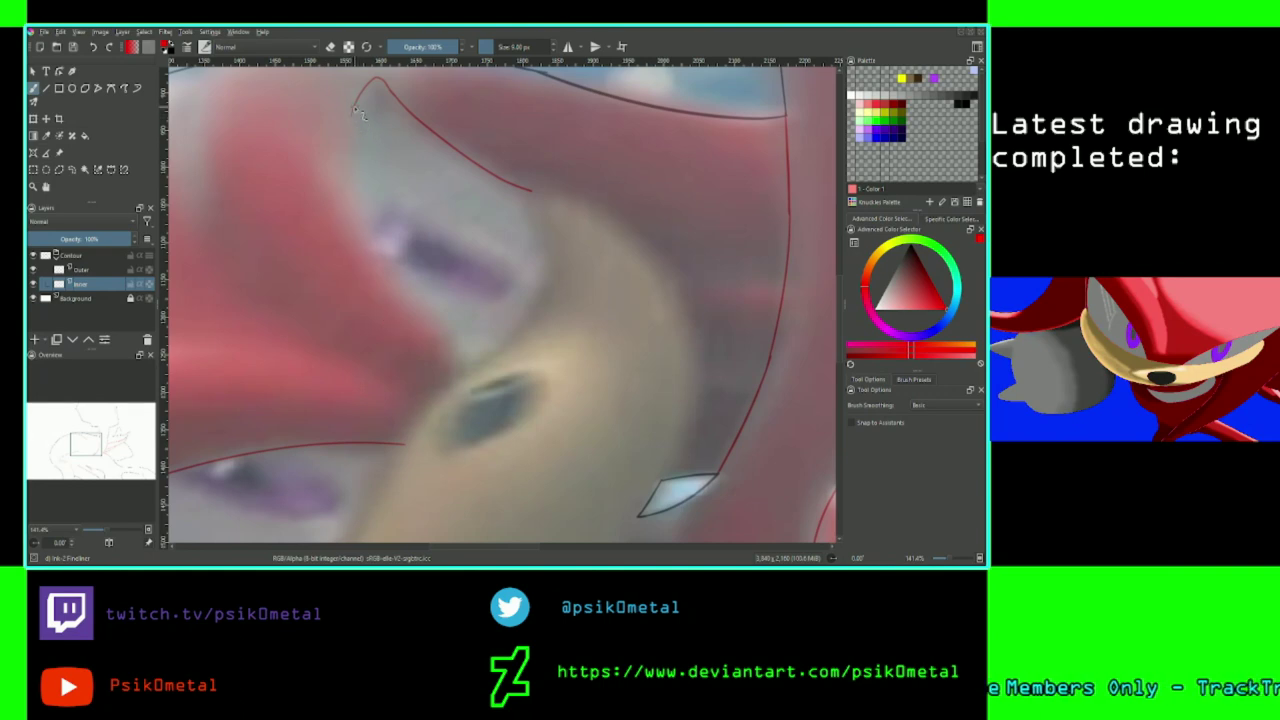
drag(355, 108, 388, 327)
key(ctrl+z)
drag(353, 107, 437, 339)
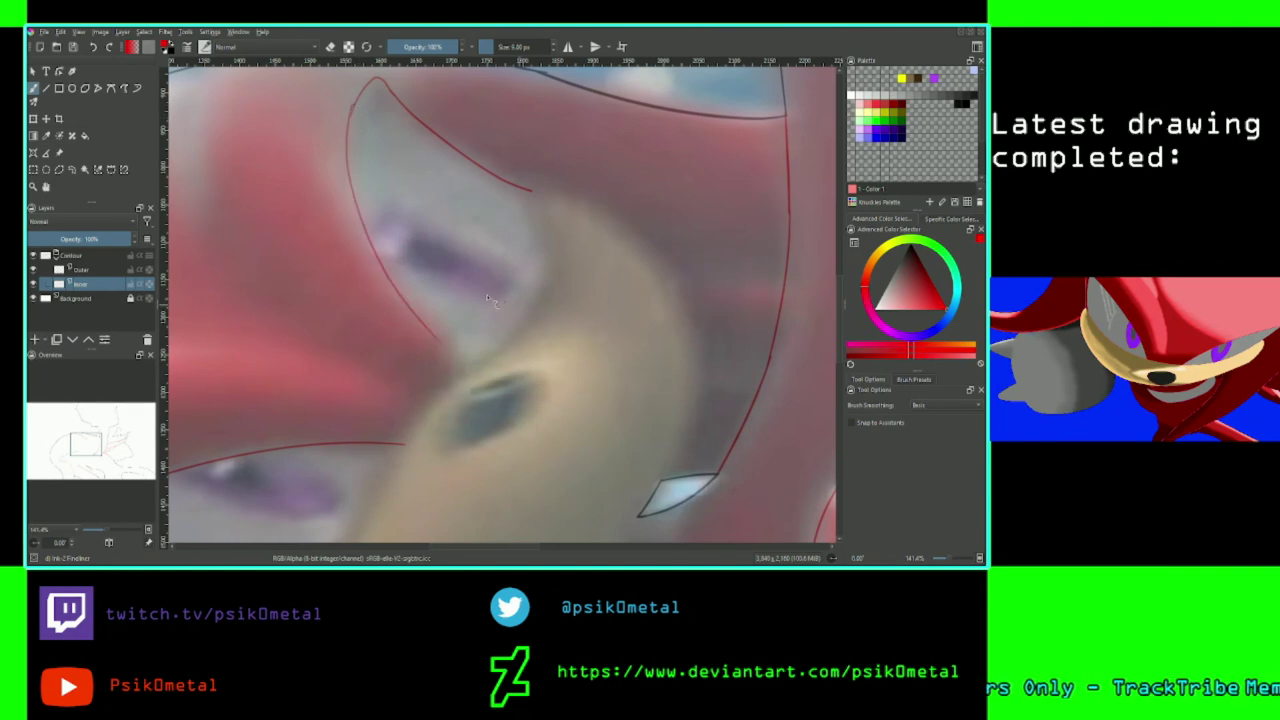
key(ctrl+z)
key(m)
key(m)
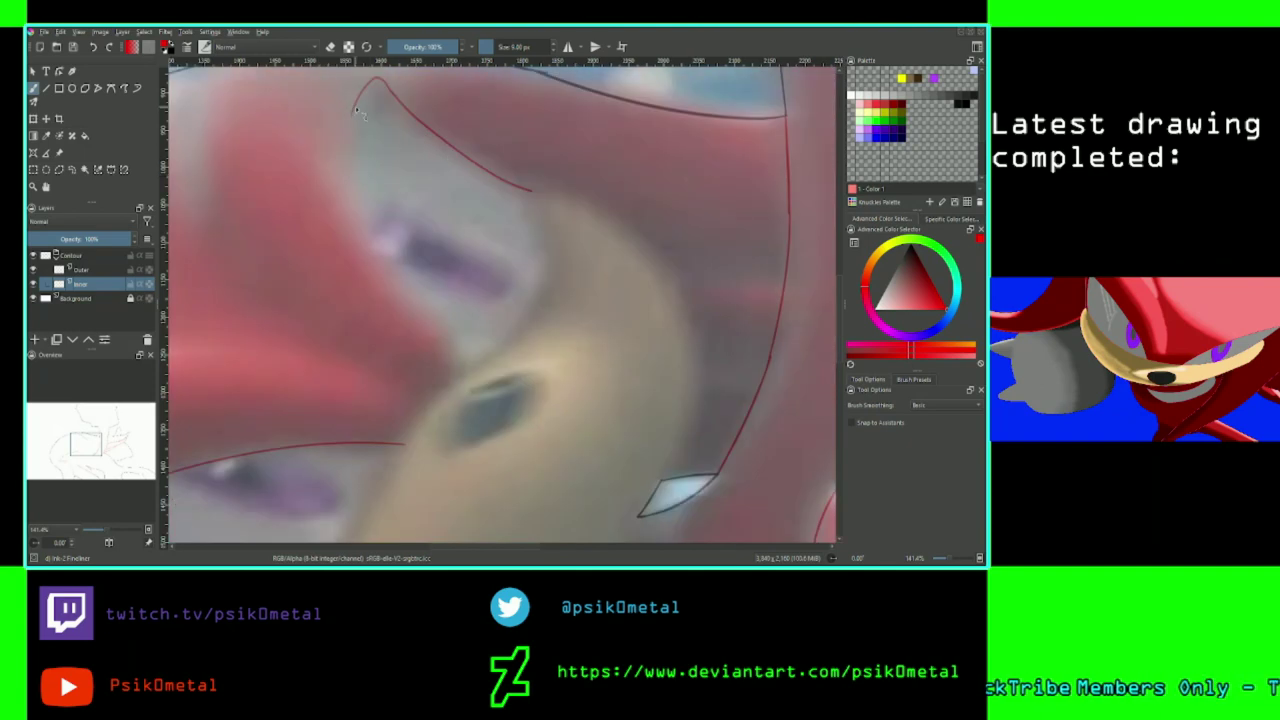
drag(354, 110, 470, 405)
key(ctrl+z)
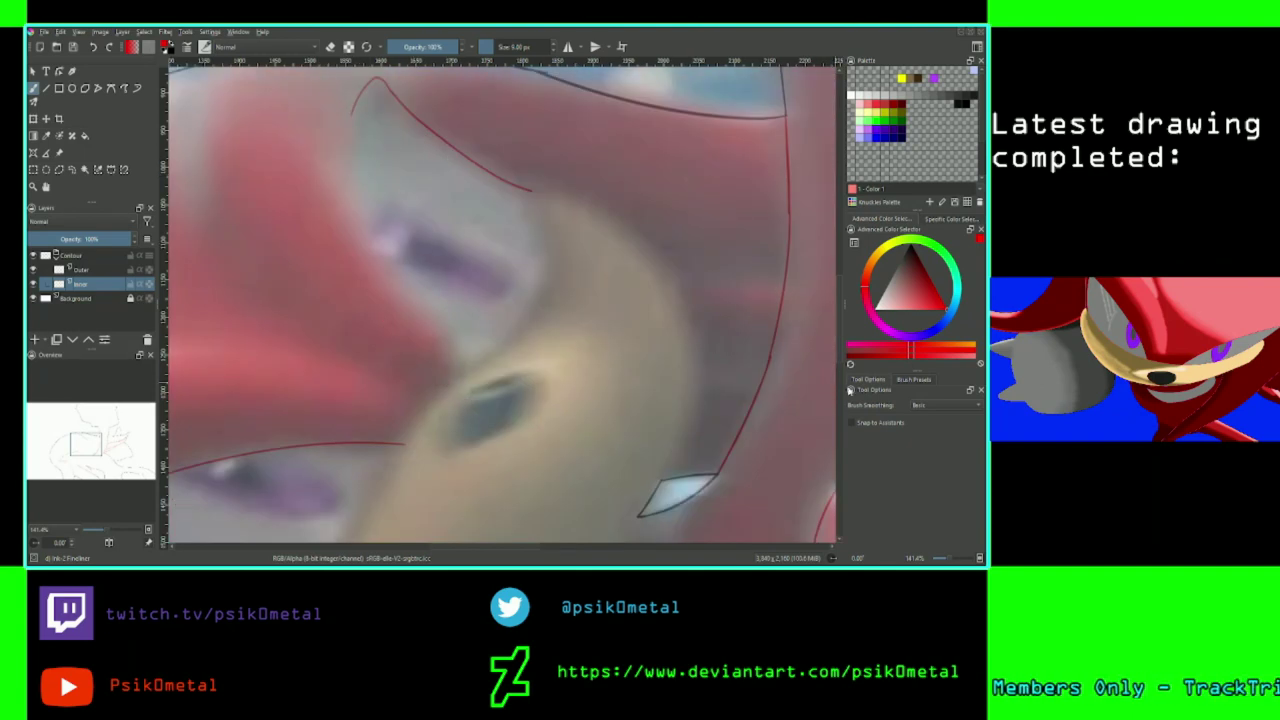
Turn on Stabilizer smoothing and draw the second eye's inner edge from its tip, around the pupil, down toward the nose.
click(934, 429)
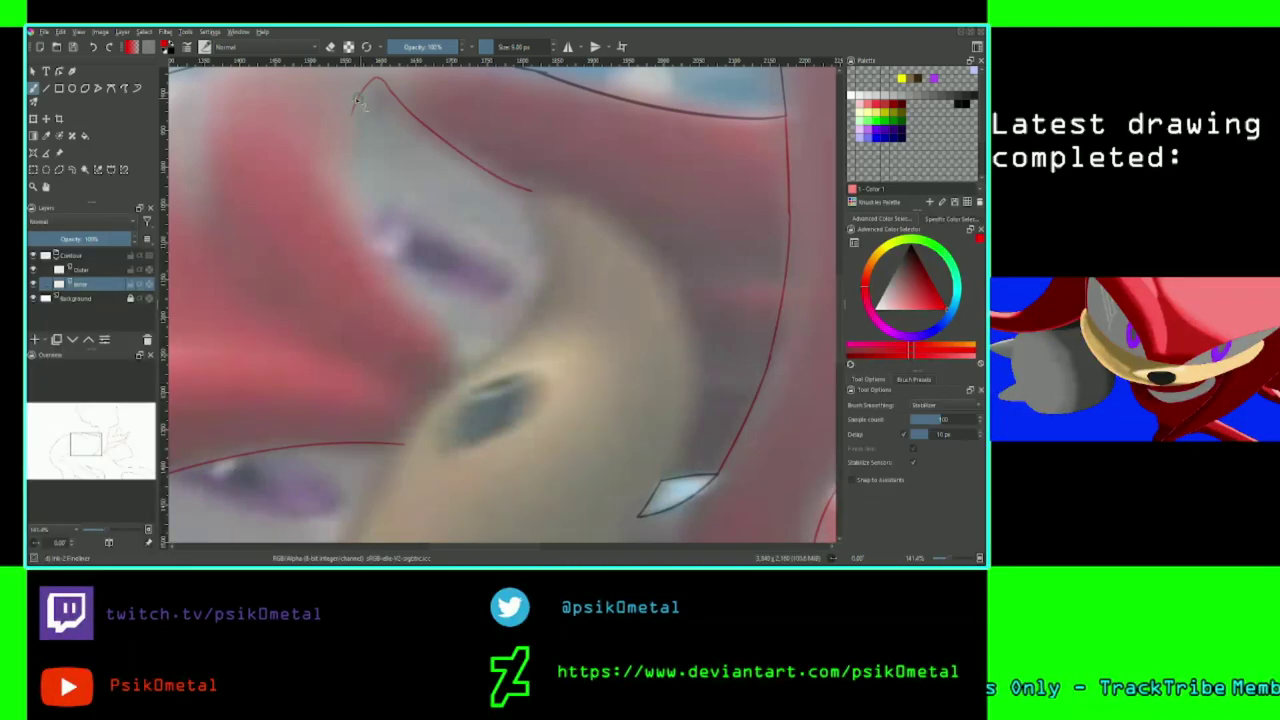
drag(356, 100, 605, 403)
key(ctrl+z)
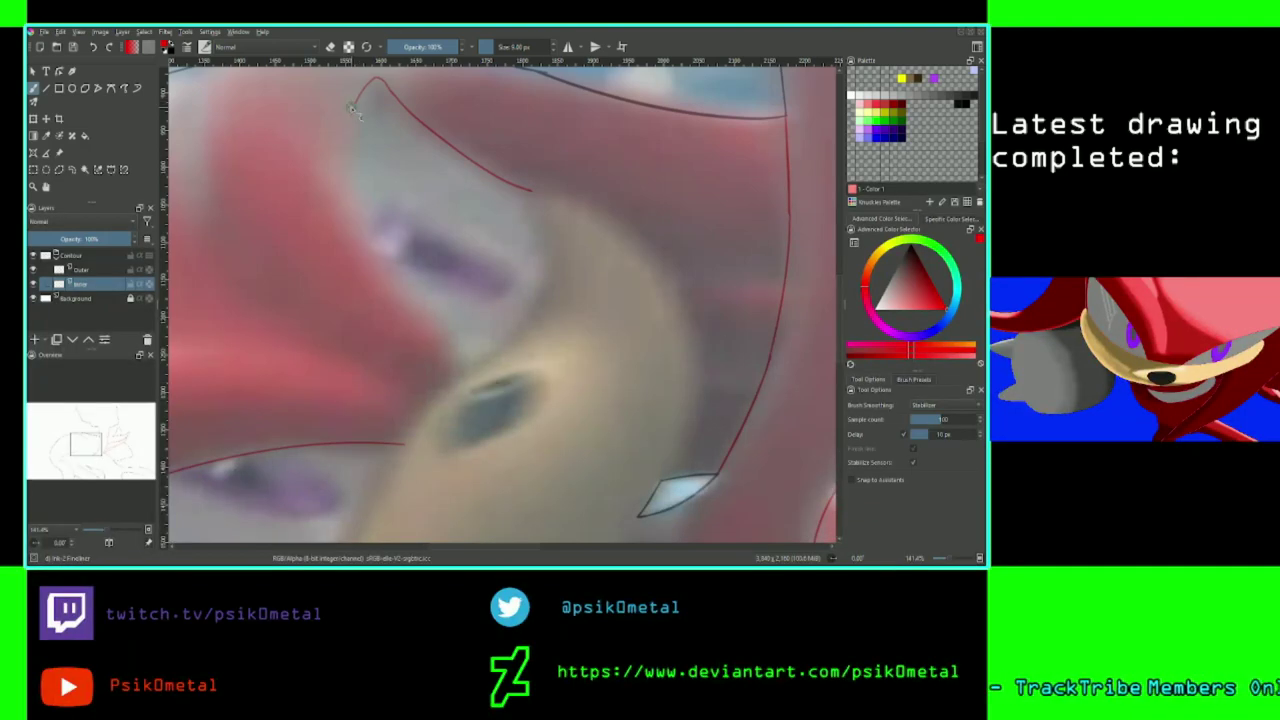
mouse_move(357, 108)
mouse_down()
mouse_move(459, 345)
mouse_move(567, 343)
mouse_up()
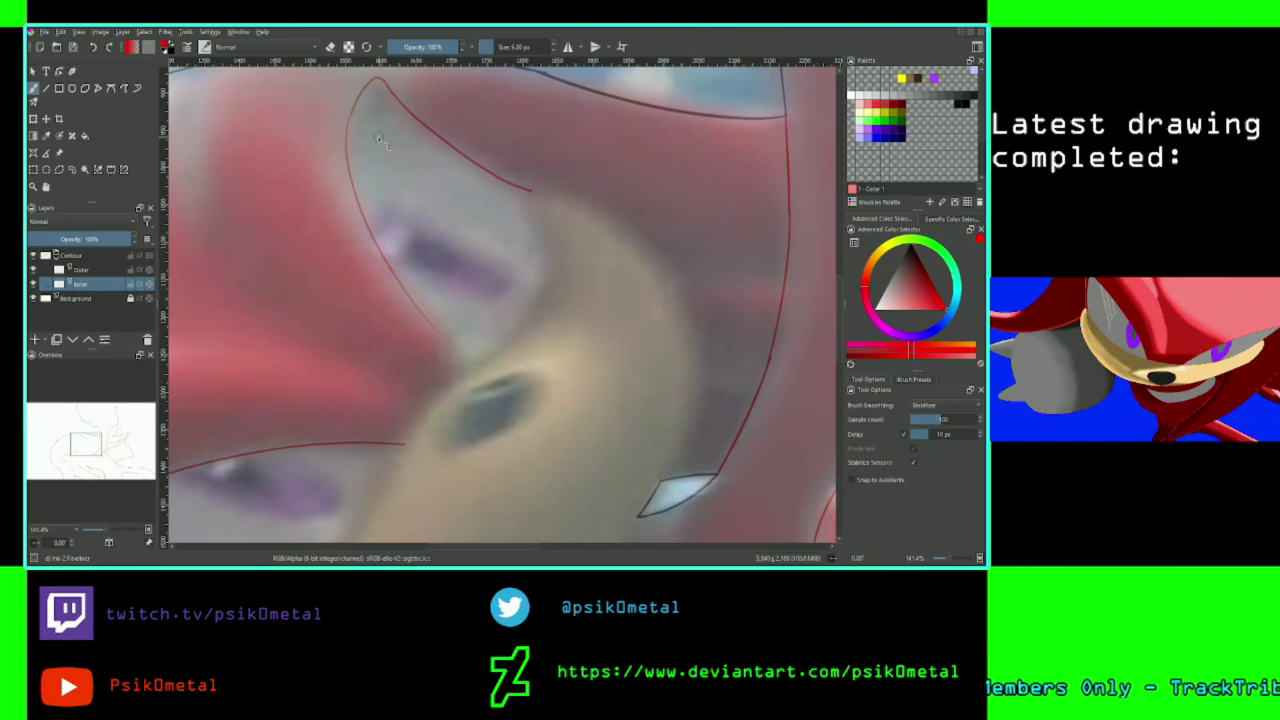
key(ctrl+z)
mouse_move(352, 113)
mouse_down()
mouse_move(362, 99)
mouse_move(560, 340)
mouse_up()
key(ctrl+z)
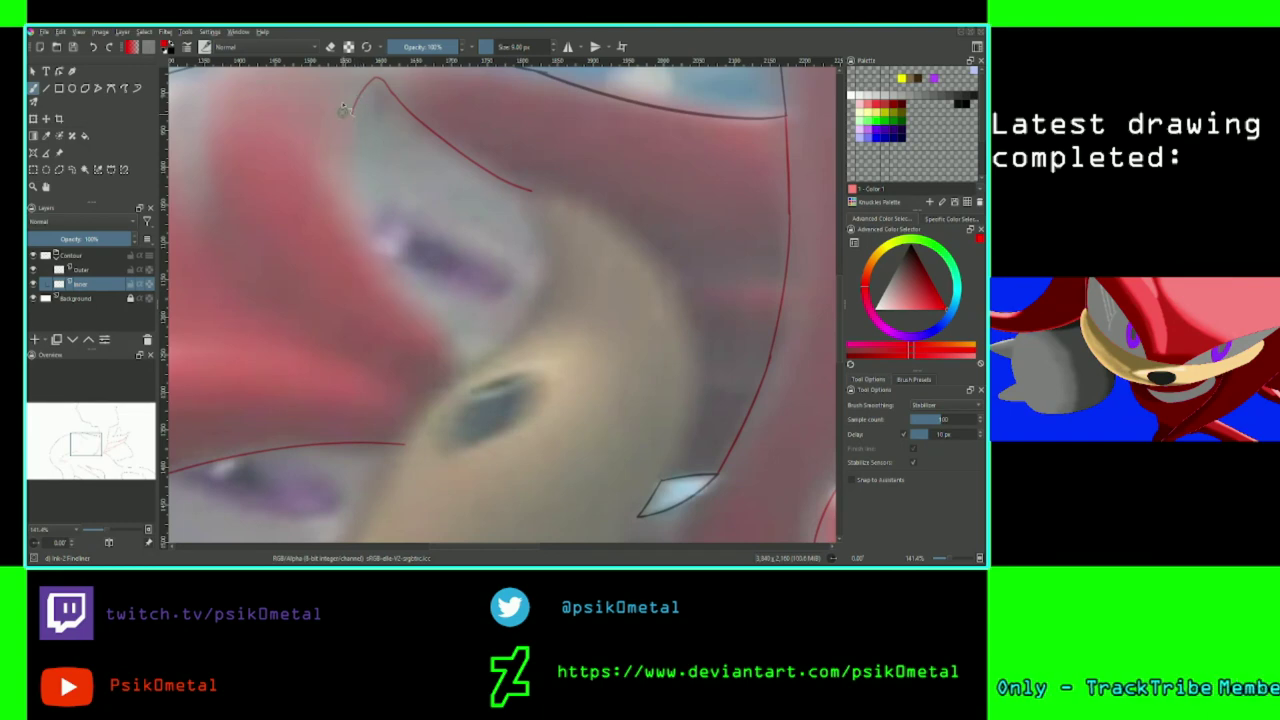
drag(354, 106, 565, 315)
key(ctrl+z)
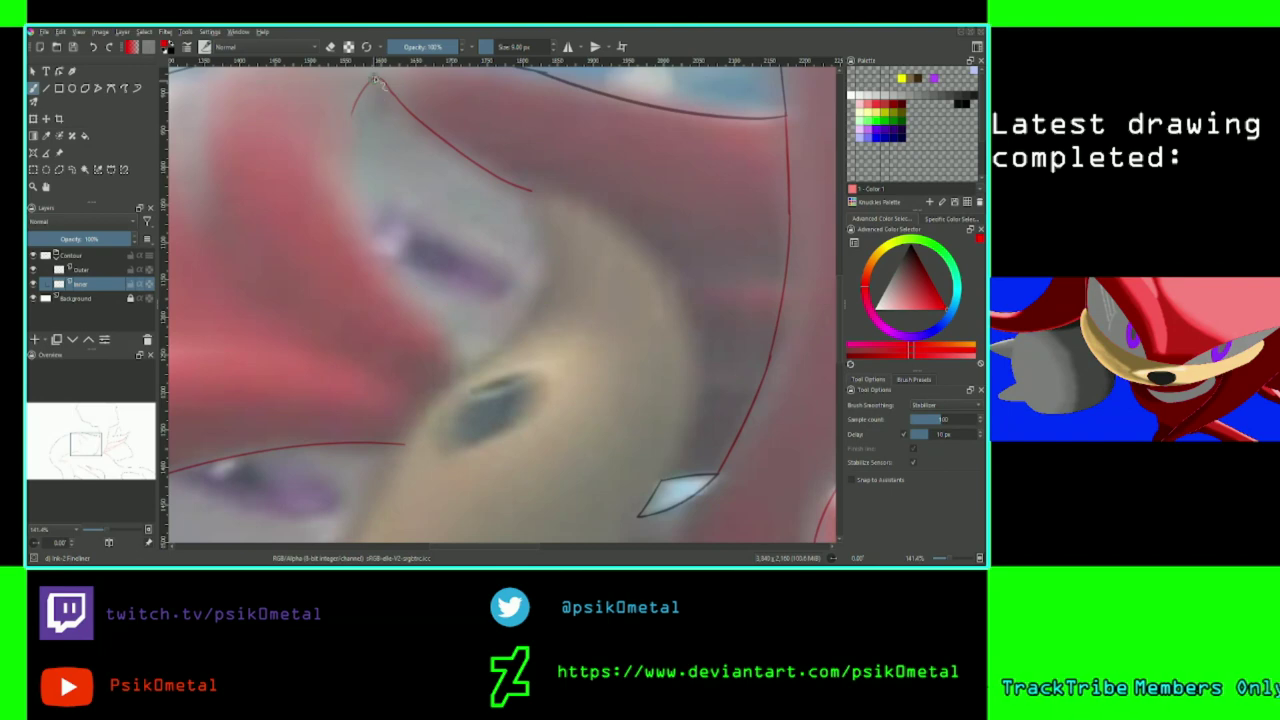
mouse_move(377, 78)
mouse_down()
mouse_move(472, 336)
mouse_move(470, 324)
mouse_up()
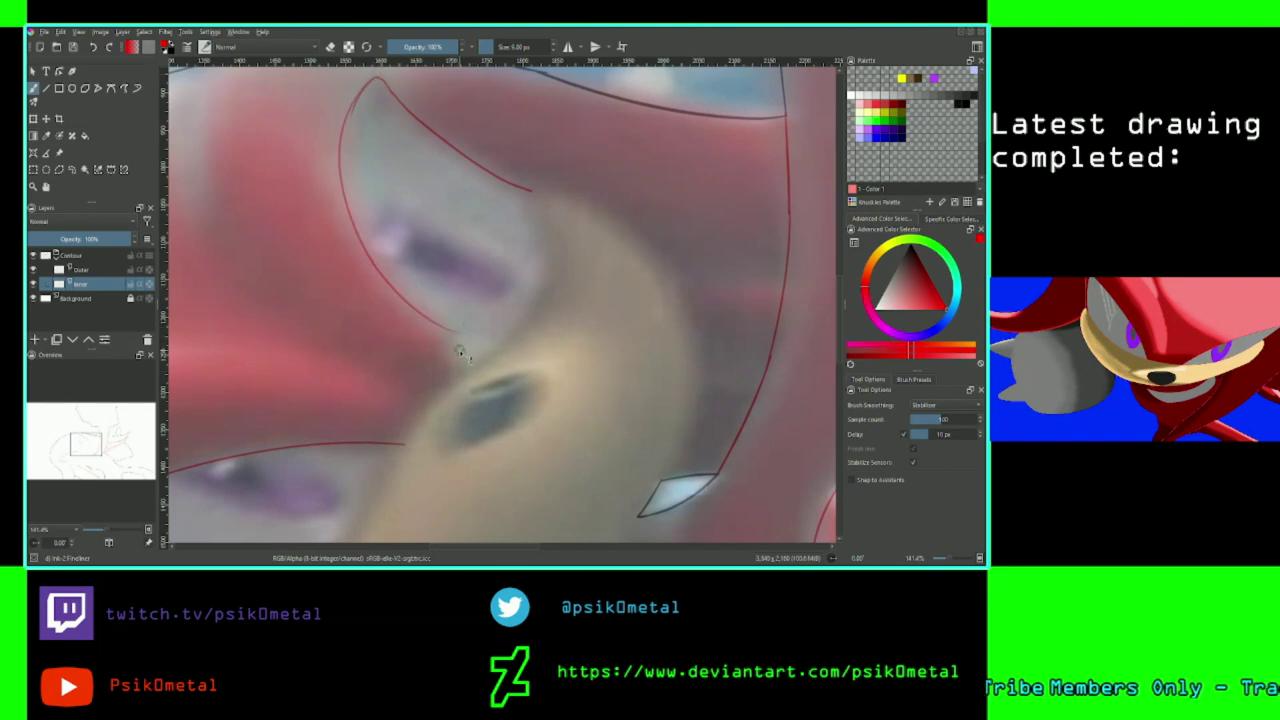
Add a short curve branching off just before the inner edge's end and bending down to the muzzle above the nose.
drag(455, 335, 469, 373)
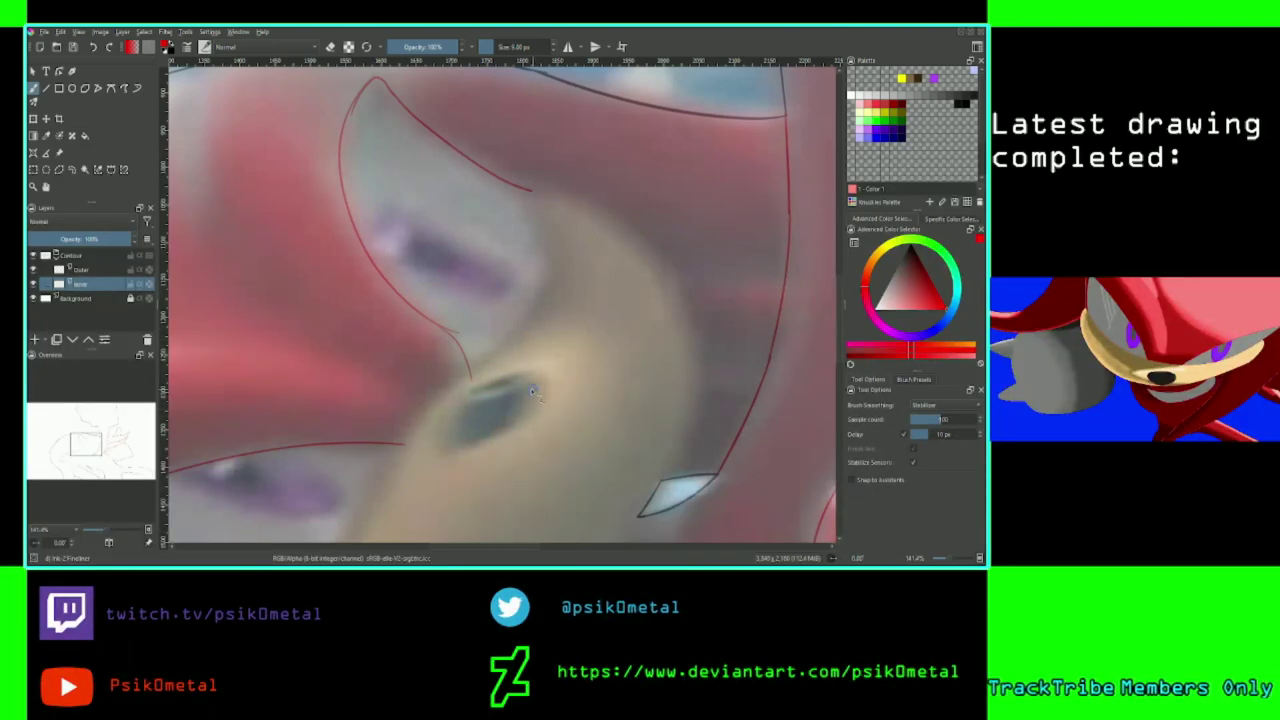
scroll(478, 302, up, 1)
scroll(478, 302, up, 1)
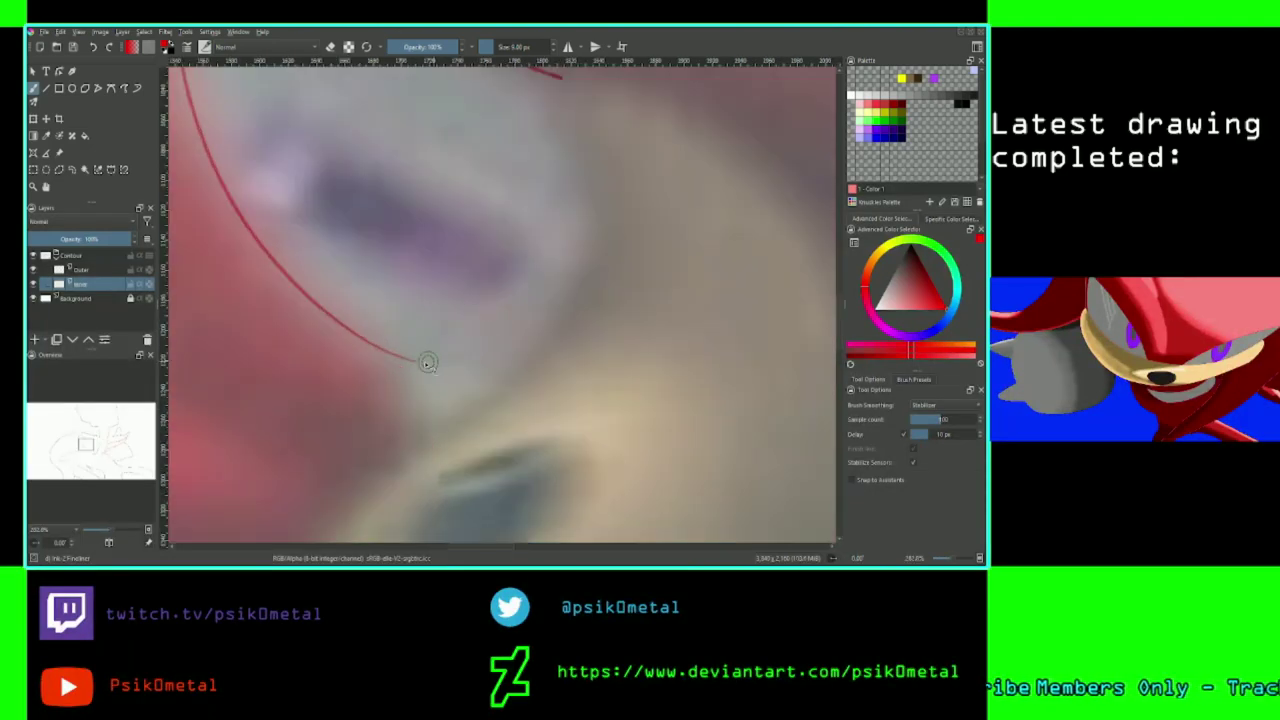
key(ctrl+z)
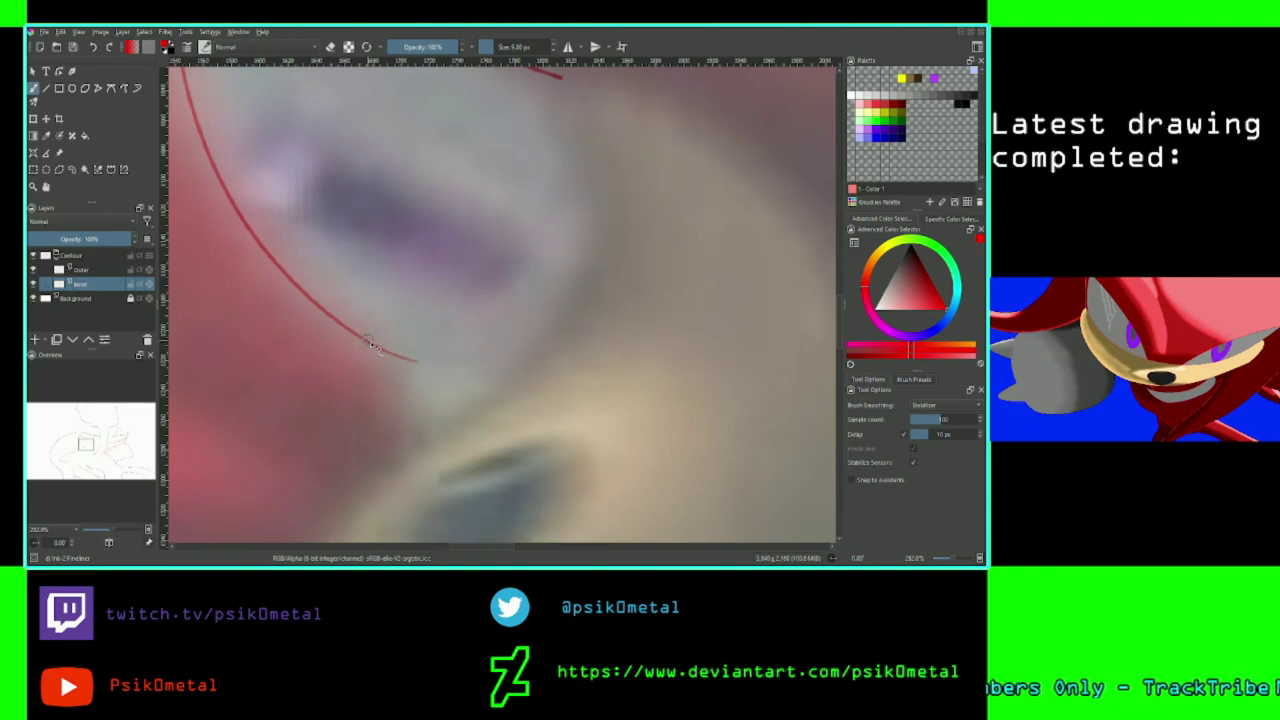
drag(374, 346, 432, 452)
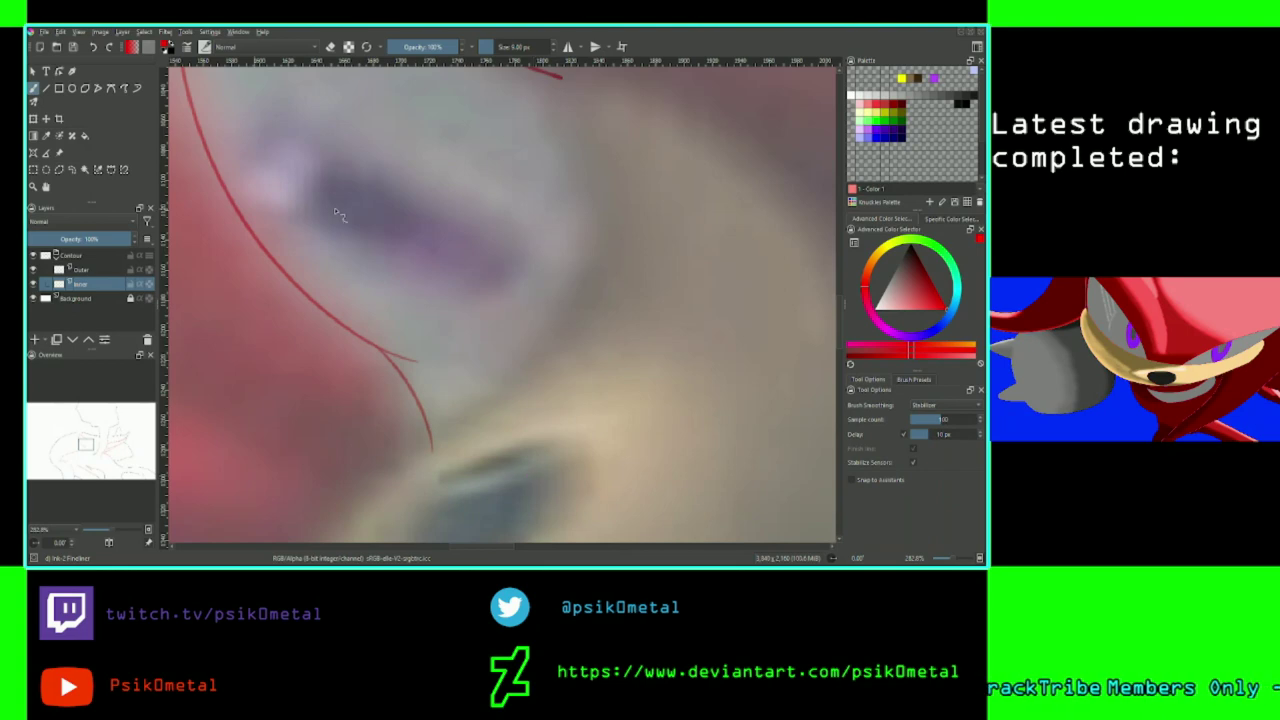
Switch smoothing off and erase the overshooting line ends at the short curve's junction and near the second eye's tip.
click(940, 405)
click(938, 374)
click(331, 47)
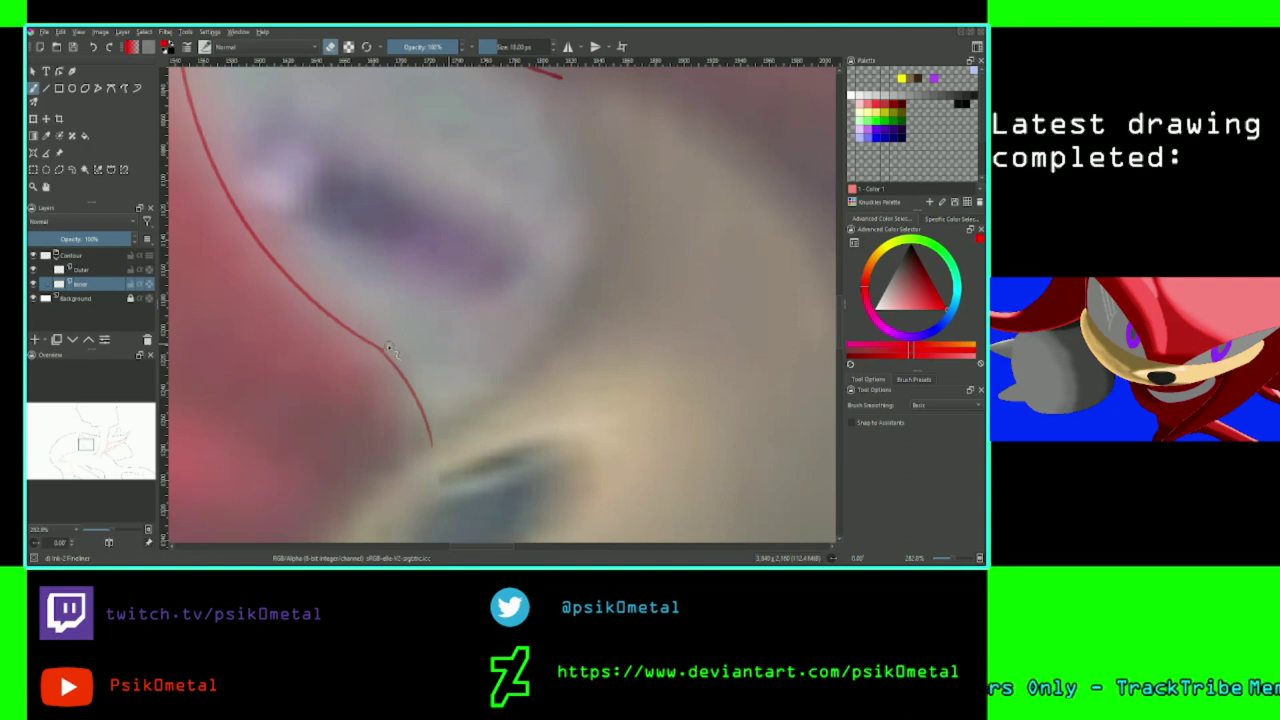
drag(86, 444, 87, 433)
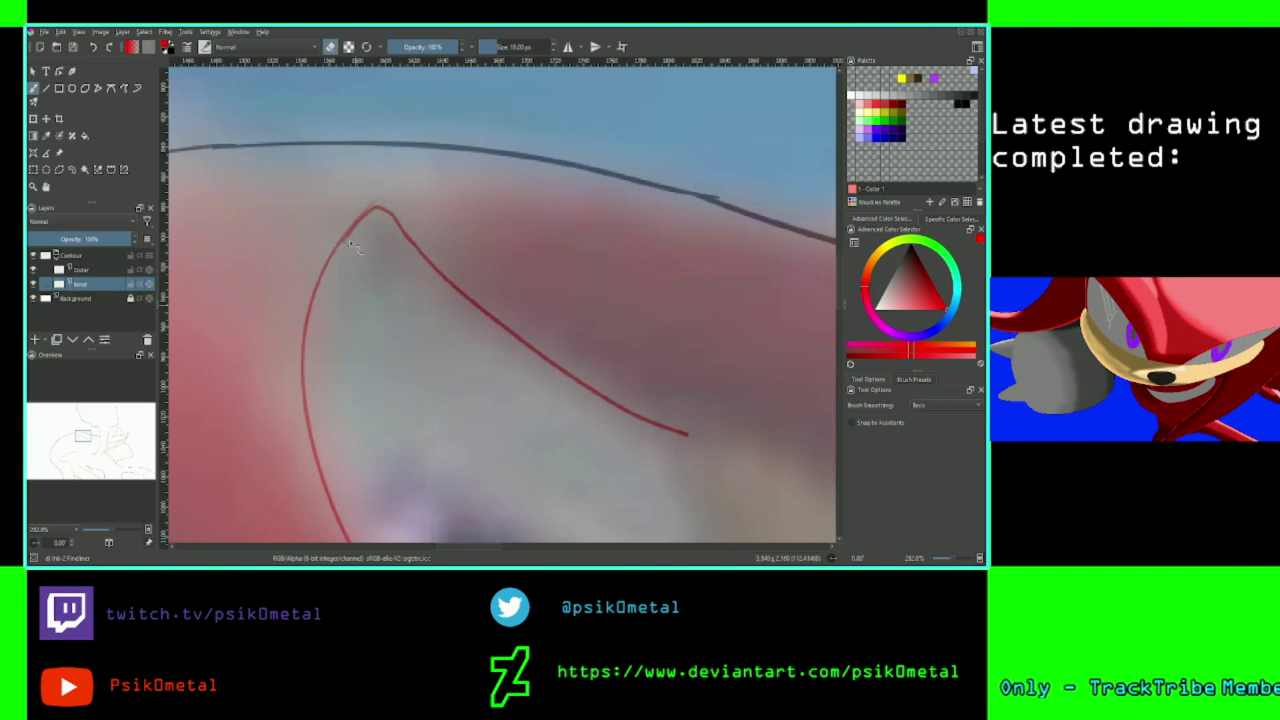
Erase the overshooting line end at the second eye's tip.
key(plus)
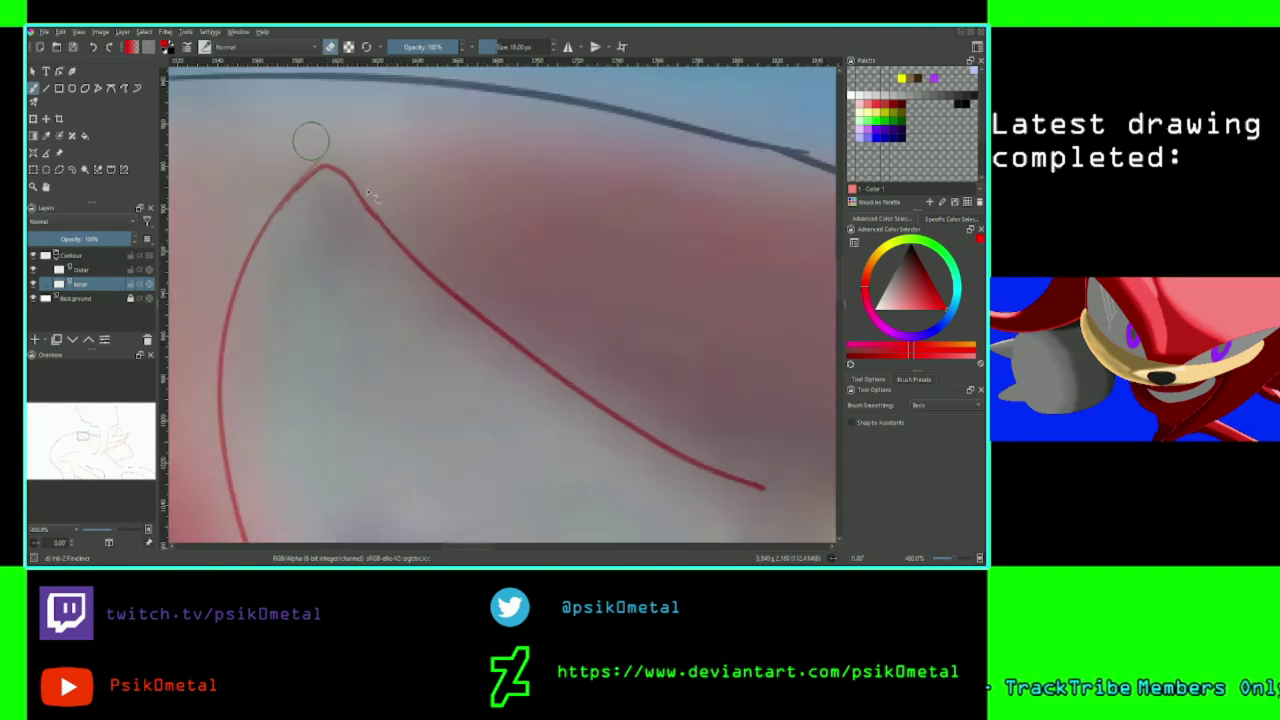
key(plus)
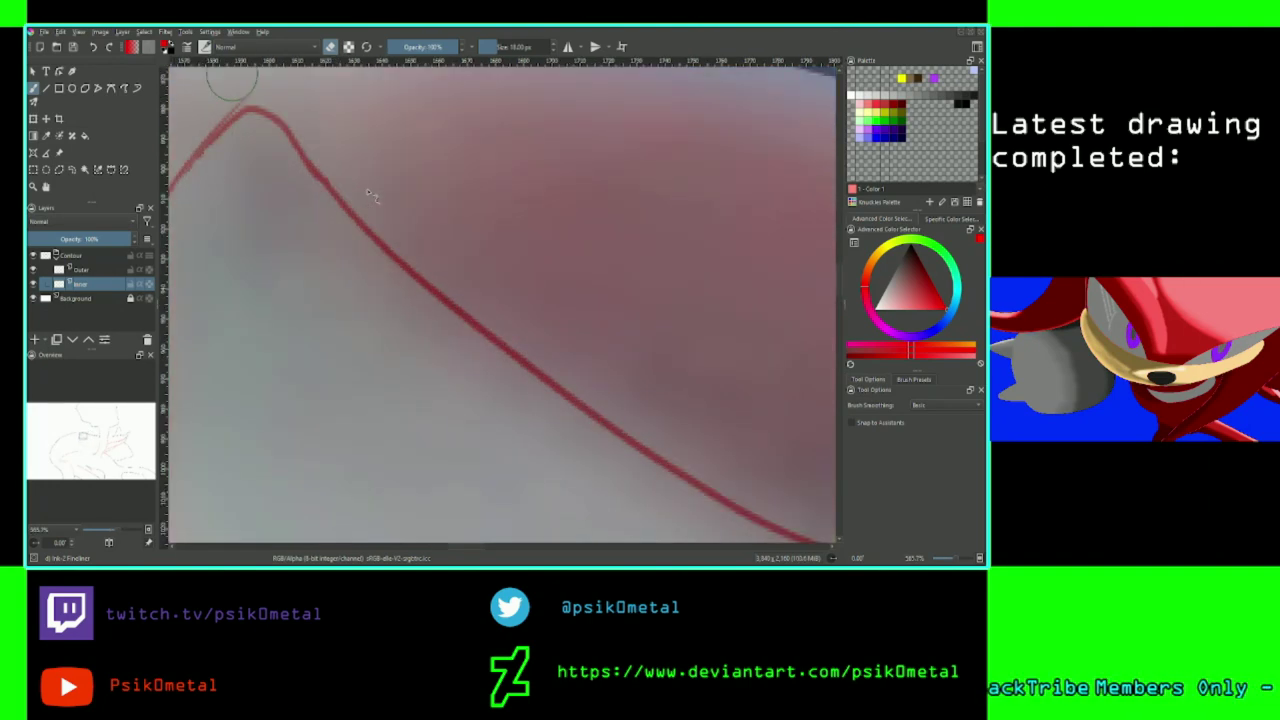
click(82, 436)
drag(82, 436, 82, 435)
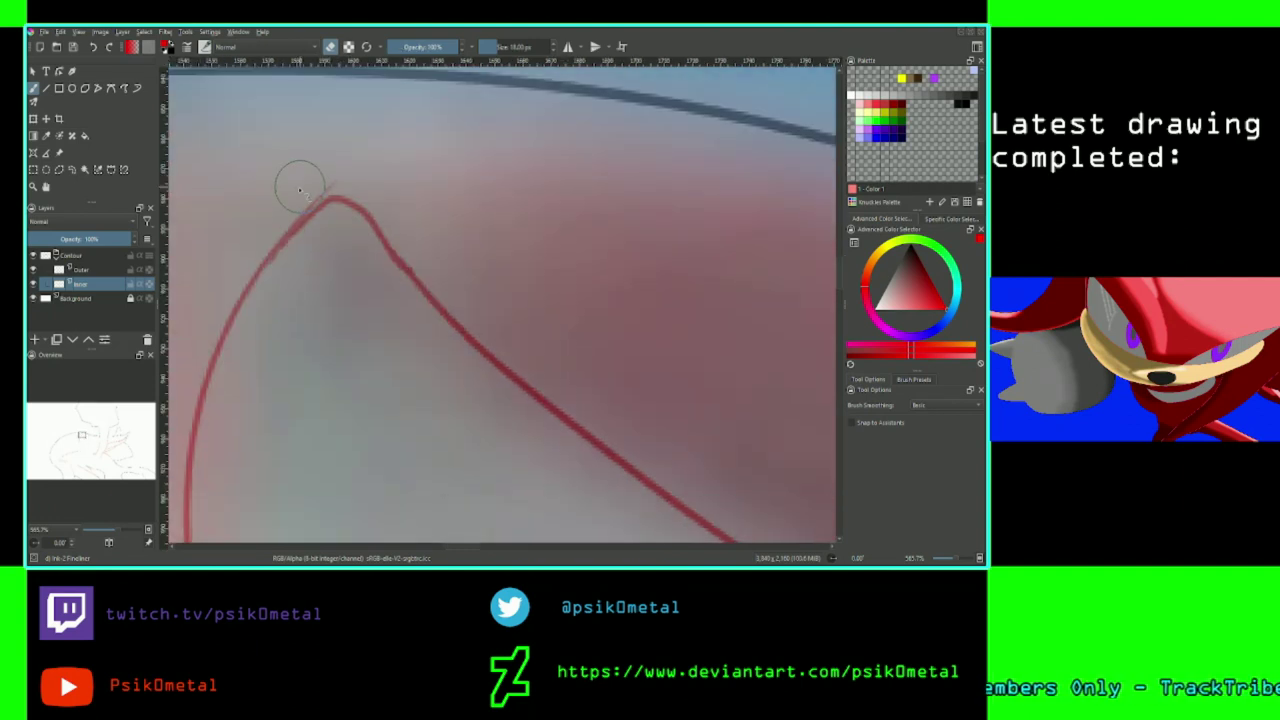
drag(314, 182, 292, 217)
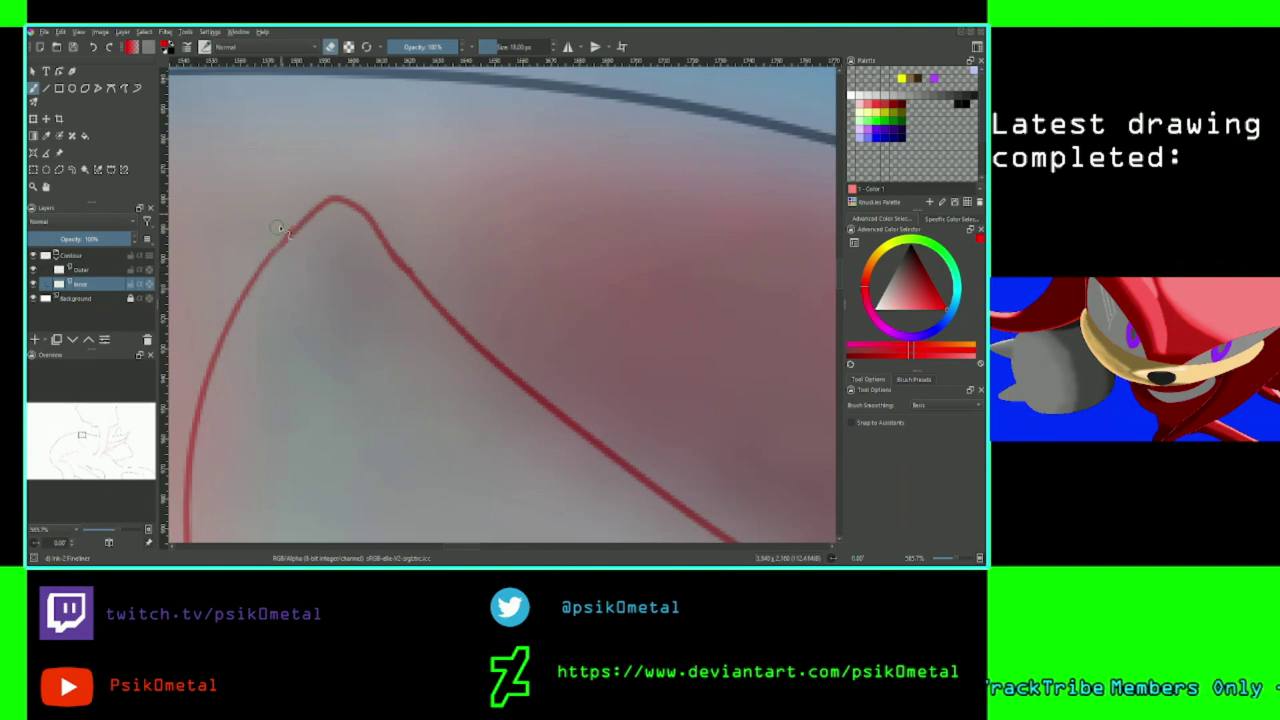
key(minus)
key(minus)
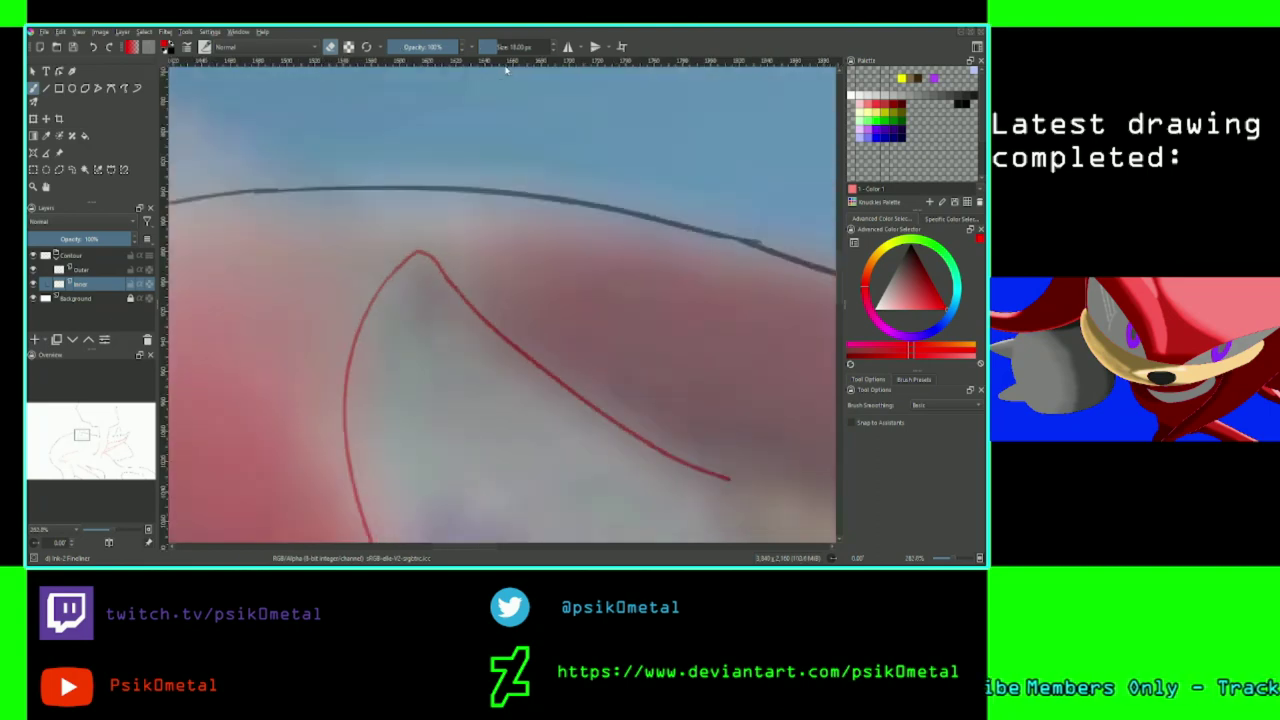
key(plus)
key(plus)
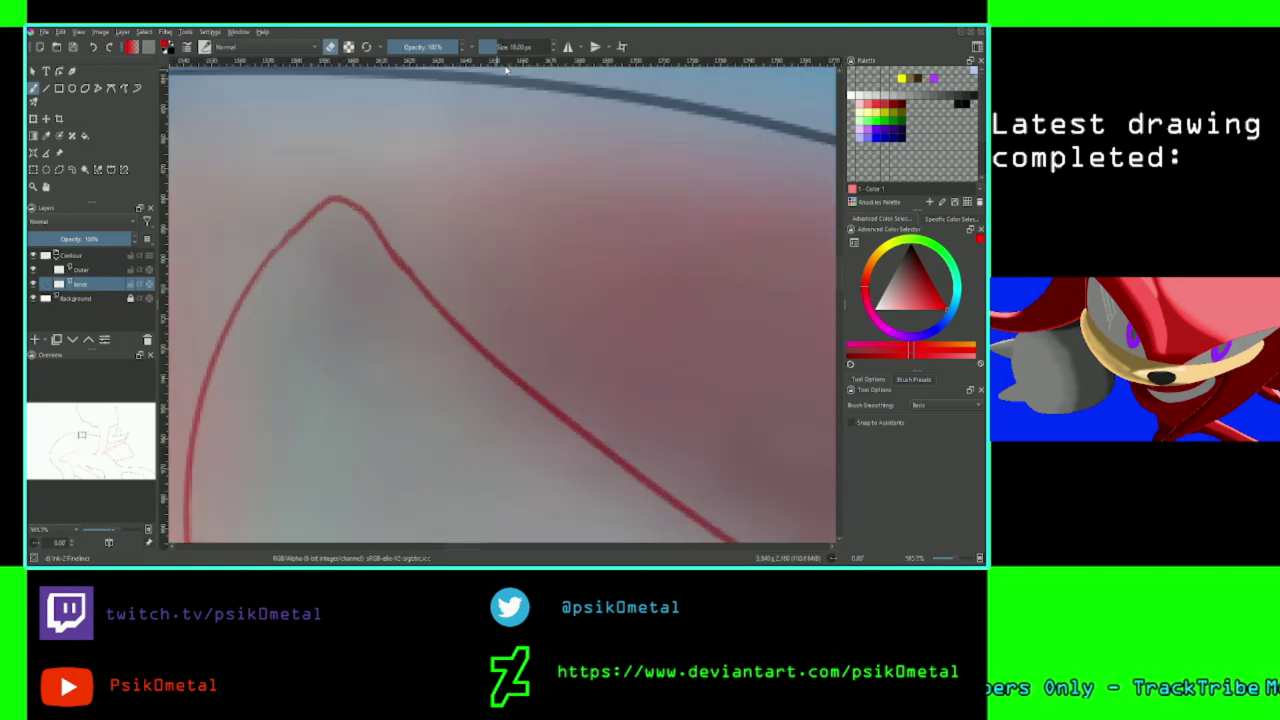
Switch from erasing back to painting and retouch the thinned contour just below the second eye's tip.
click(329, 47)
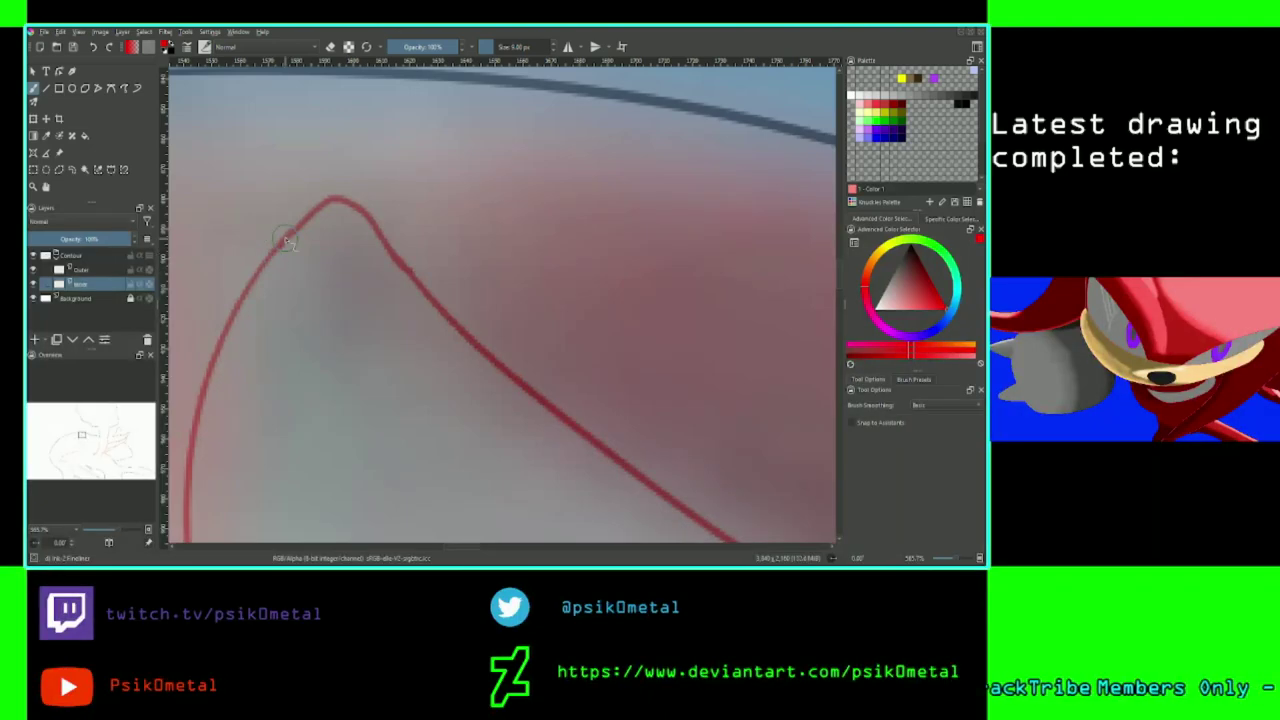
key(minus)
key(minus)
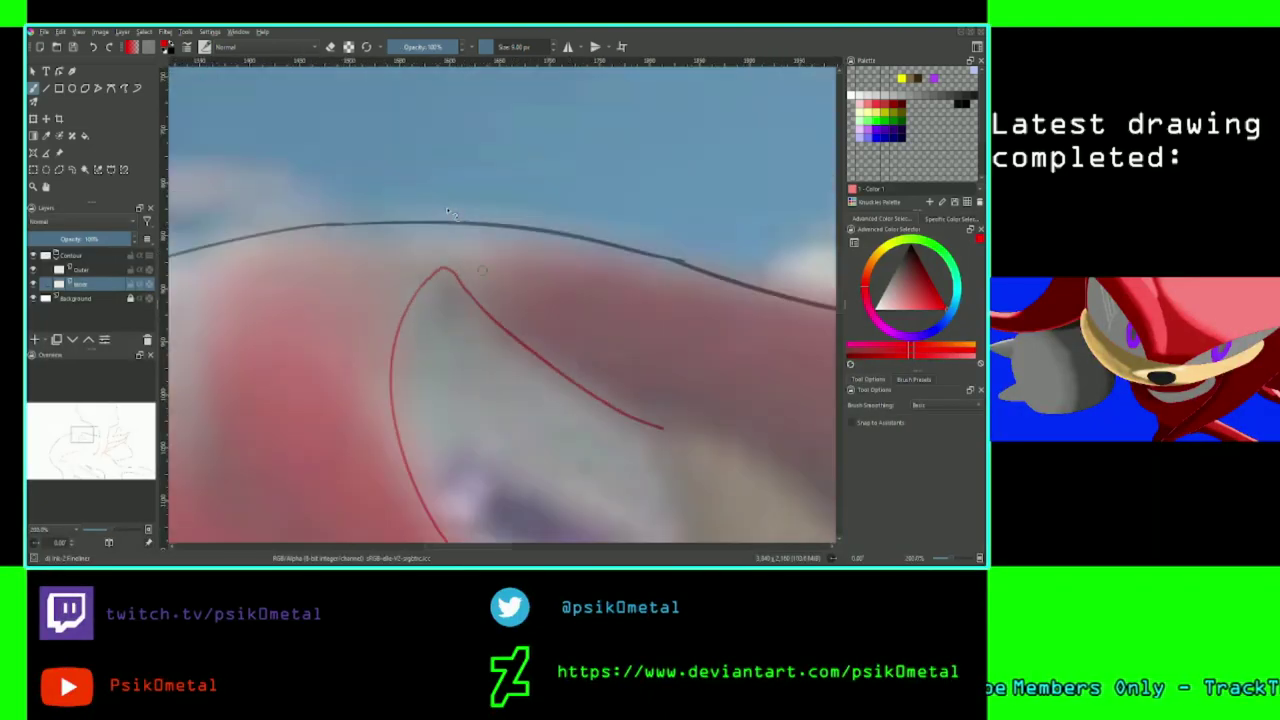
Examine the contours around the second eye, nose, muzzle, mouth and chin for missing inner lines.
key(m)
key(m)
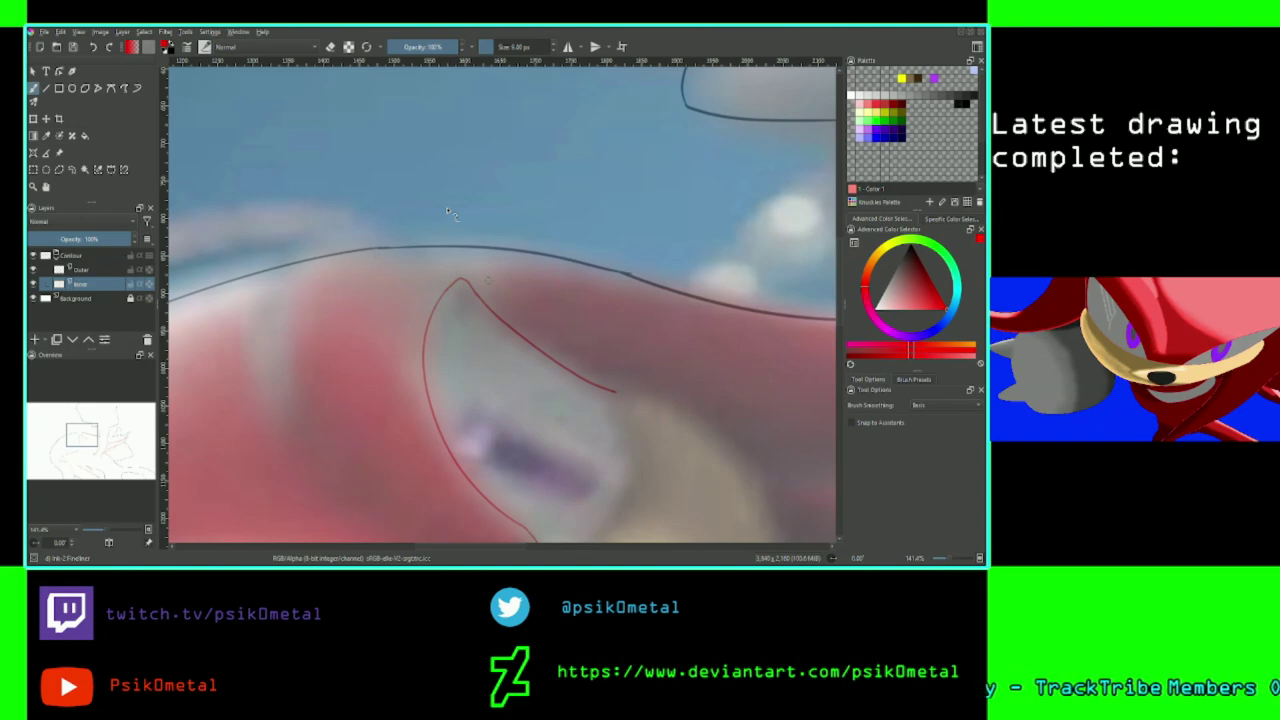
drag(96, 432, 89, 445)
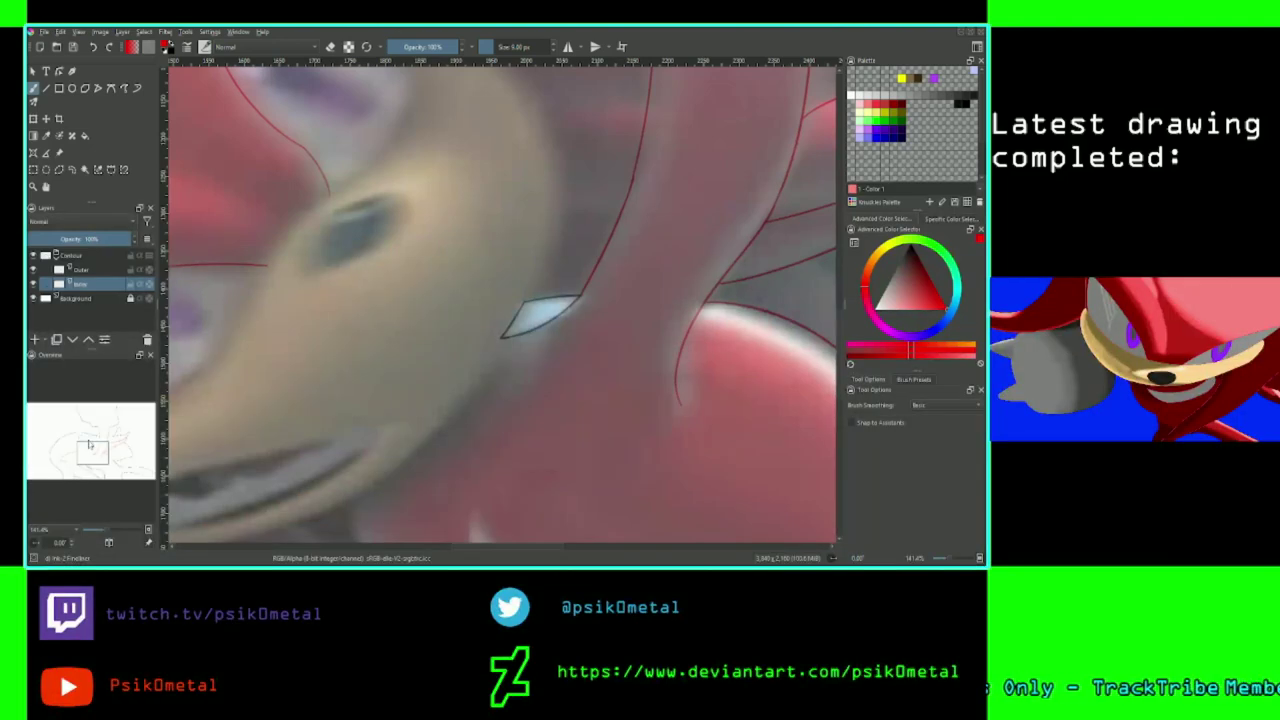
scroll(88, 444, up, 1)
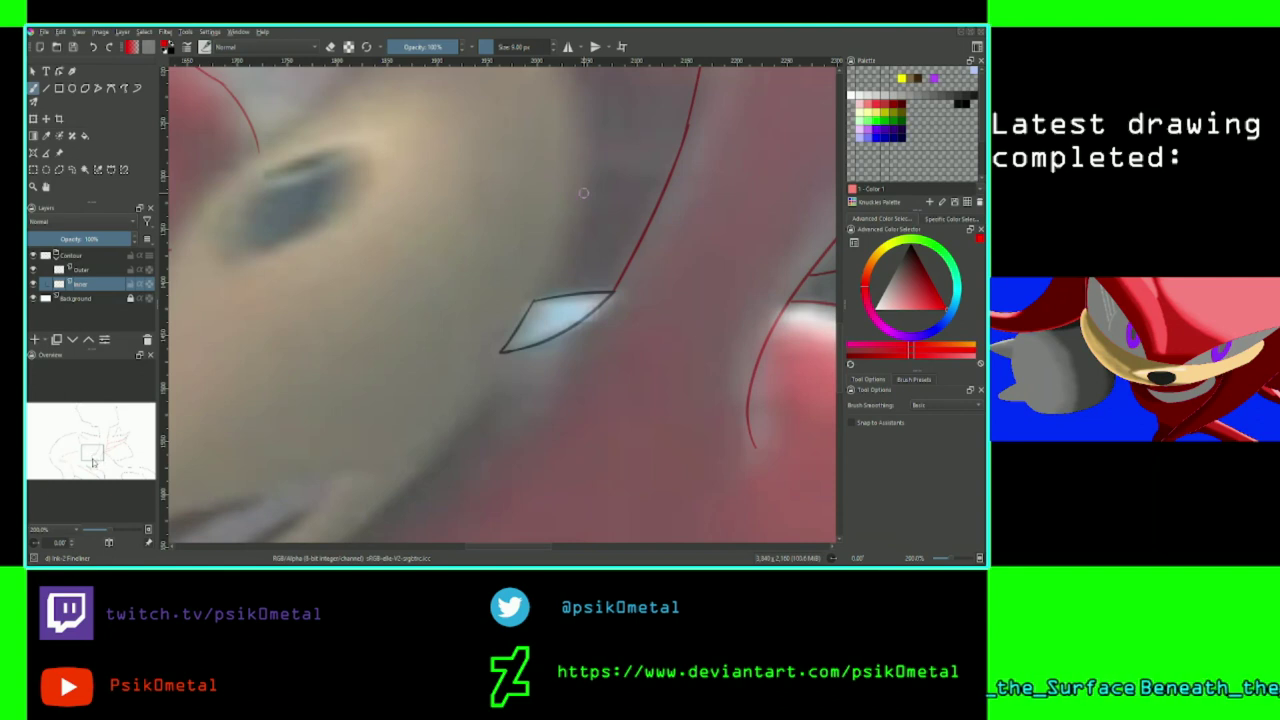
drag(98, 458, 67, 437)
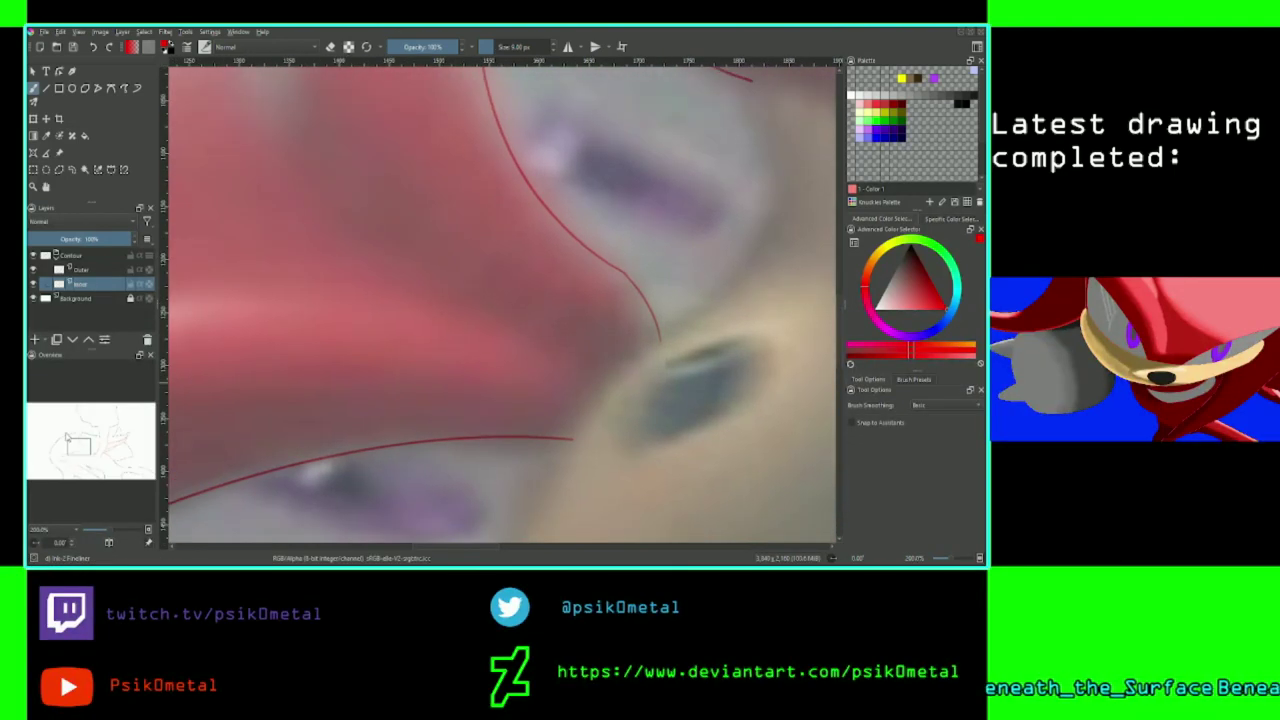
key(m)
key(m)
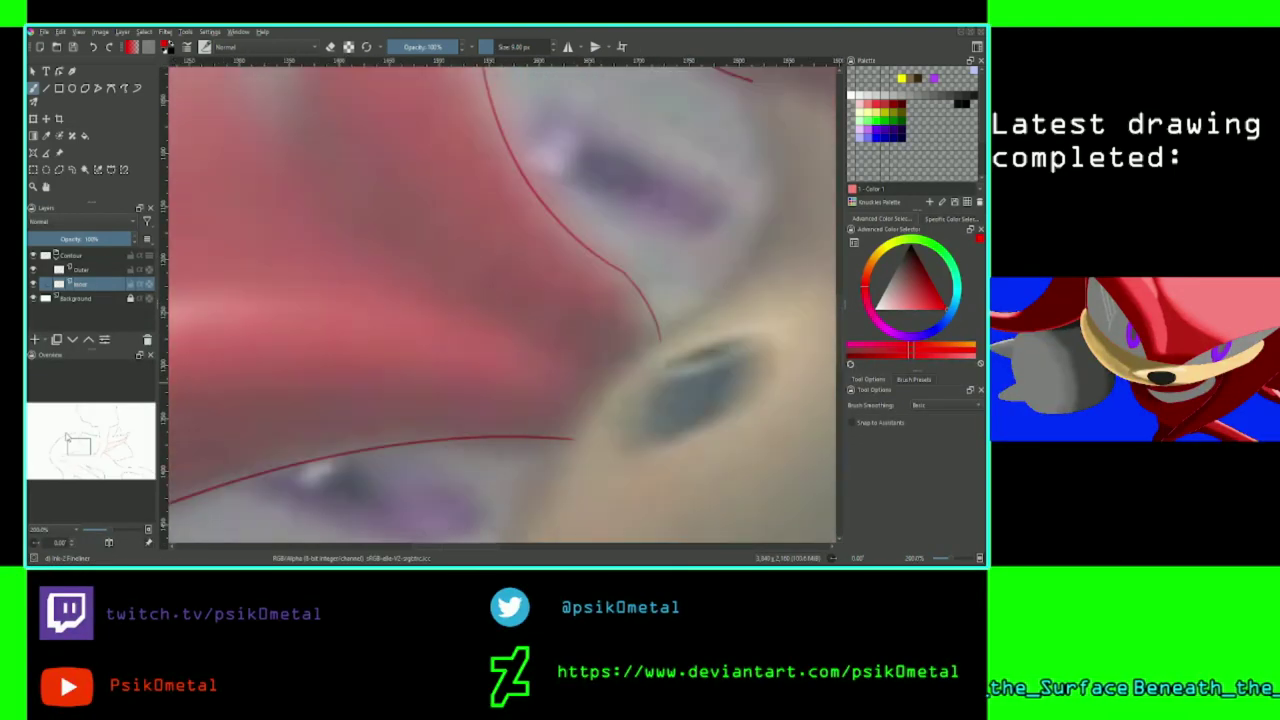
mouse_move(84, 452)
mouse_down()
mouse_move(72, 446)
mouse_move(58, 466)
mouse_move(80, 449)
mouse_up()
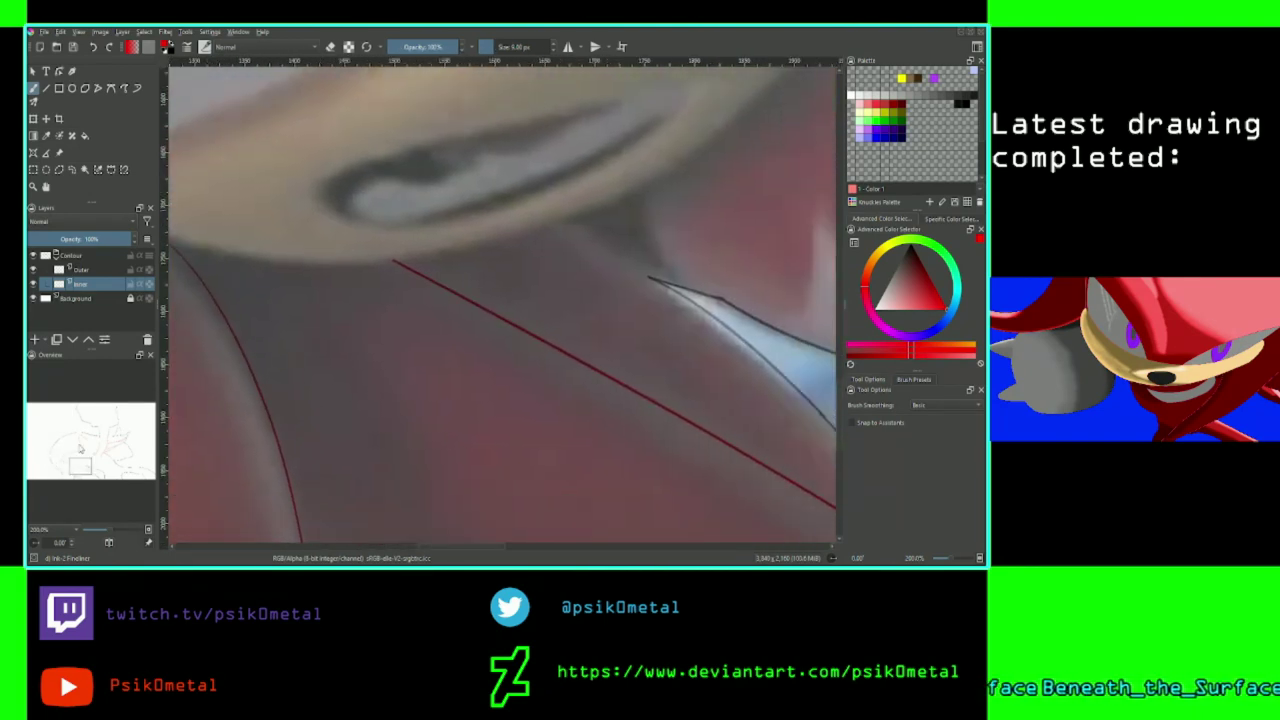
scroll(81, 449, down, 3)
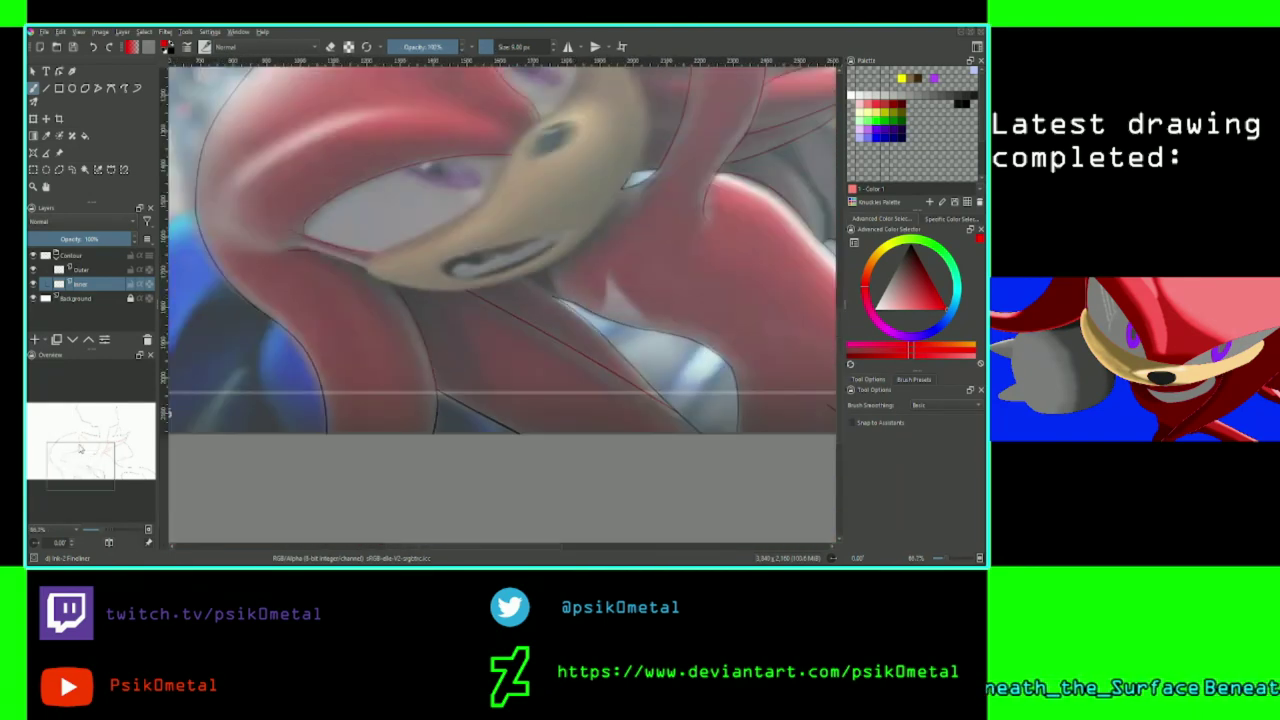
scroll(80, 449, up, 5)
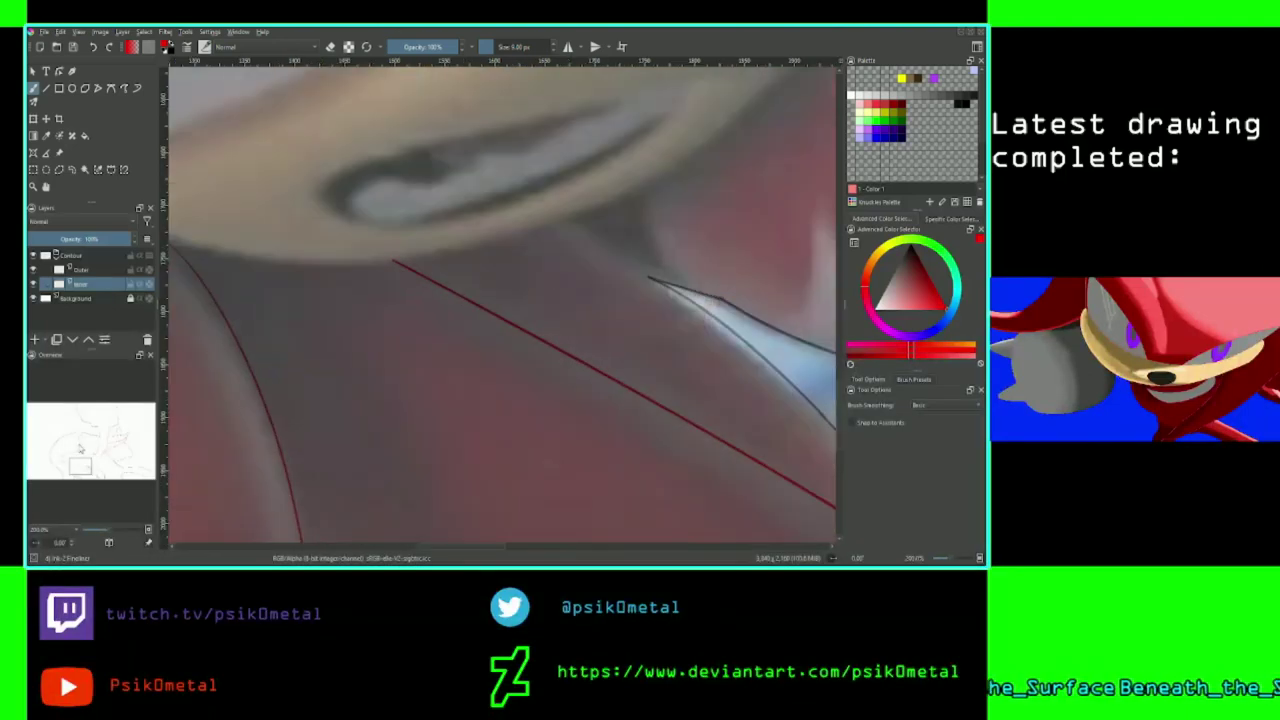
Turn on Stabilizer brush smoothing for the lines between the chin and the pale blue gap's tip.
drag(80, 468, 97, 464)
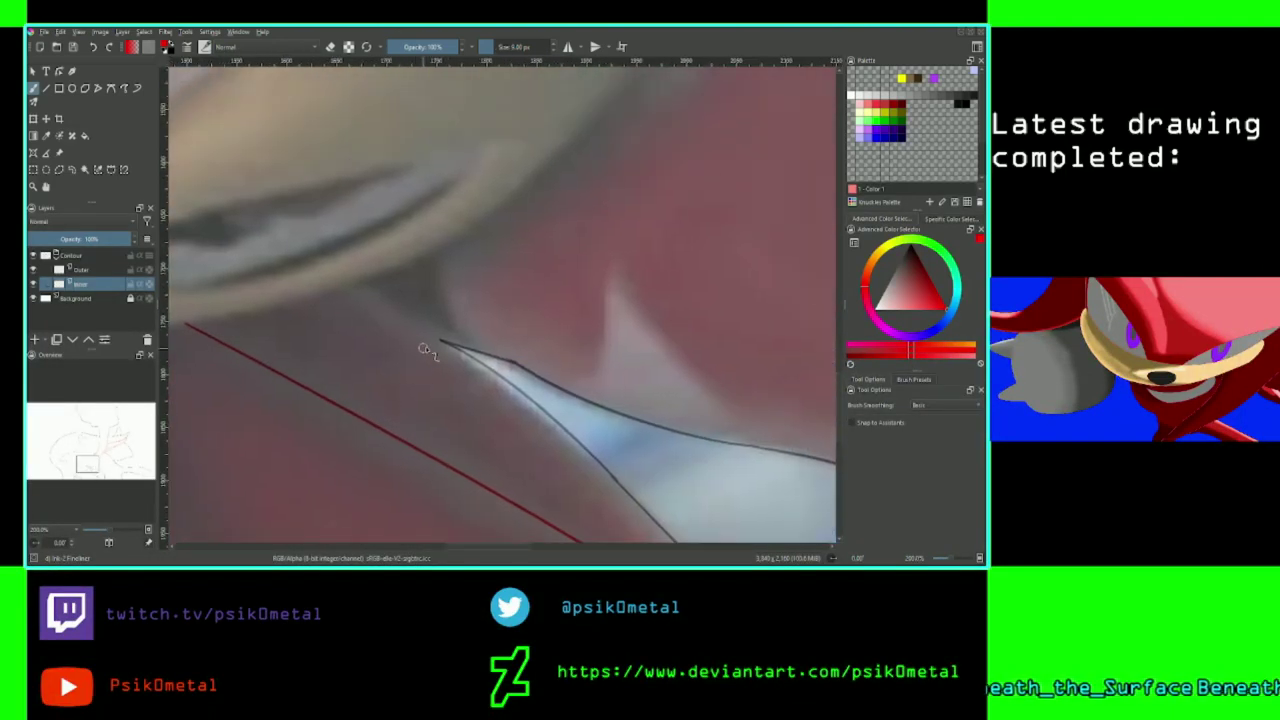
click(940, 405)
click(944, 430)
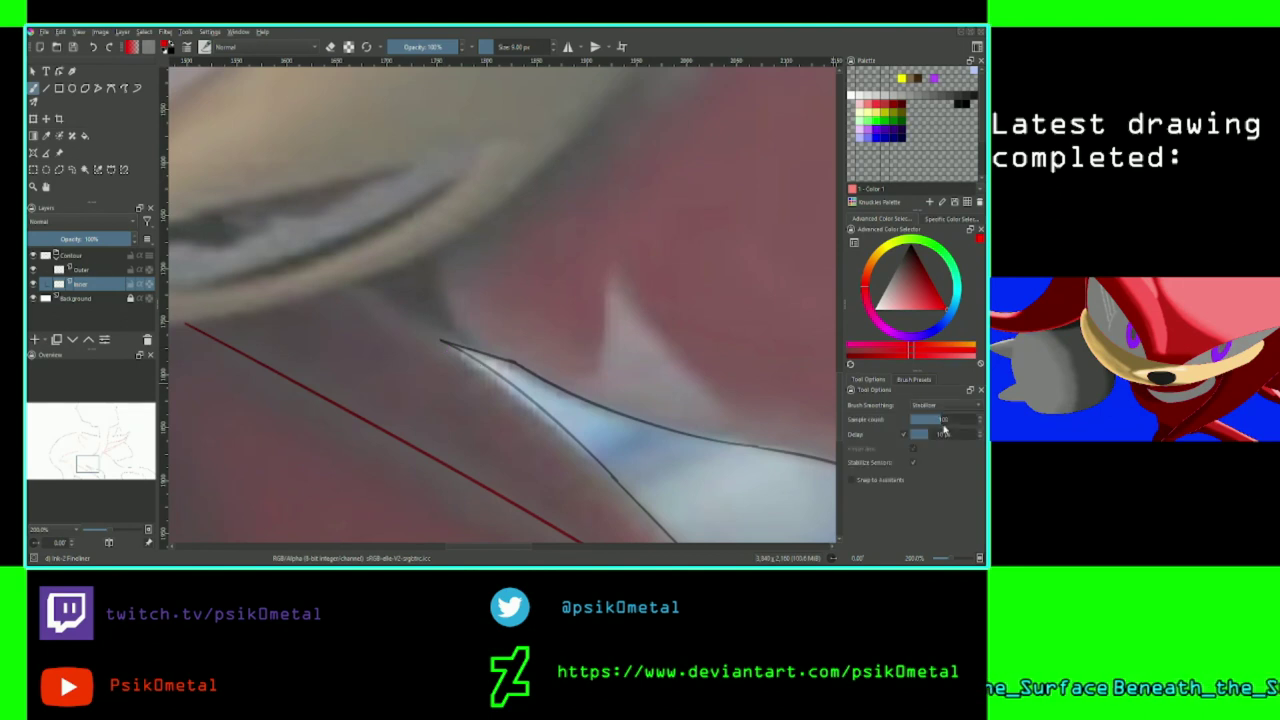
Try to draw a short line from the chin's underside down to the tip of the pale blue gap.
drag(362, 288, 478, 362)
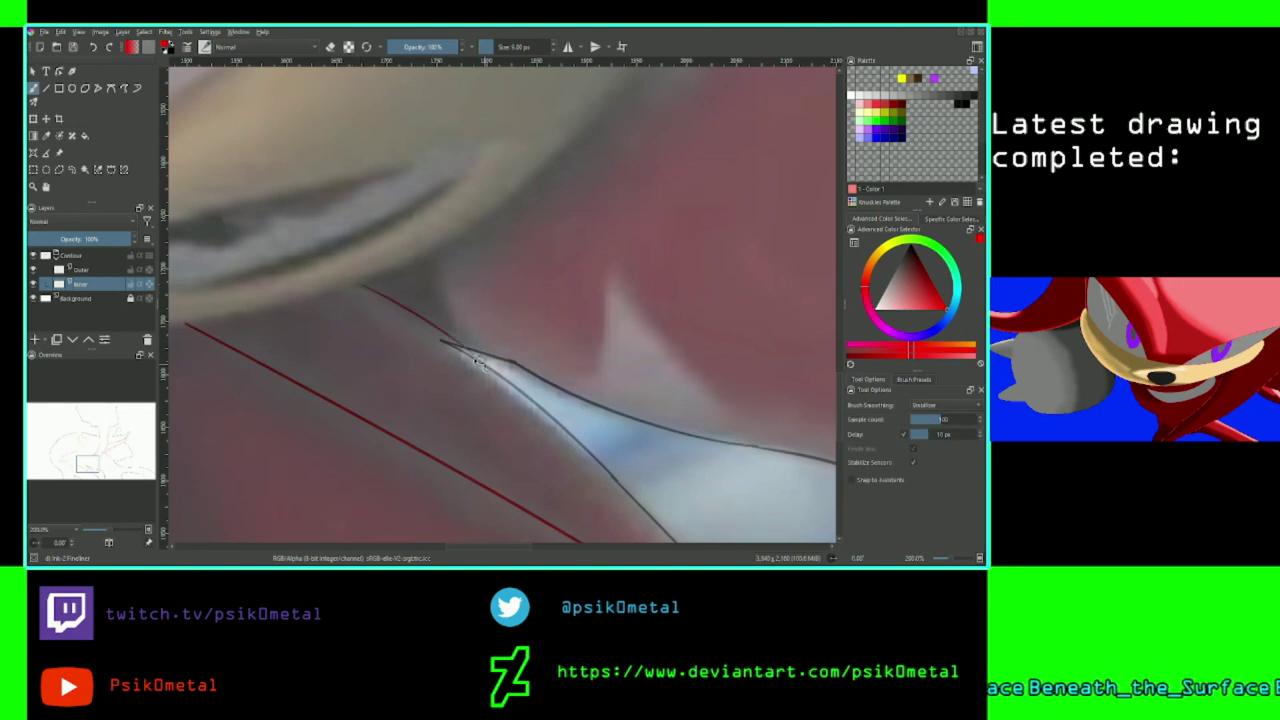
key(ctrl+z)
mouse_move(357, 286)
mouse_down()
mouse_move(457, 376)
mouse_move(414, 311)
mouse_move(497, 393)
mouse_up()
key(ctrl+z)
key(ctrl+z)
drag(350, 288, 505, 397)
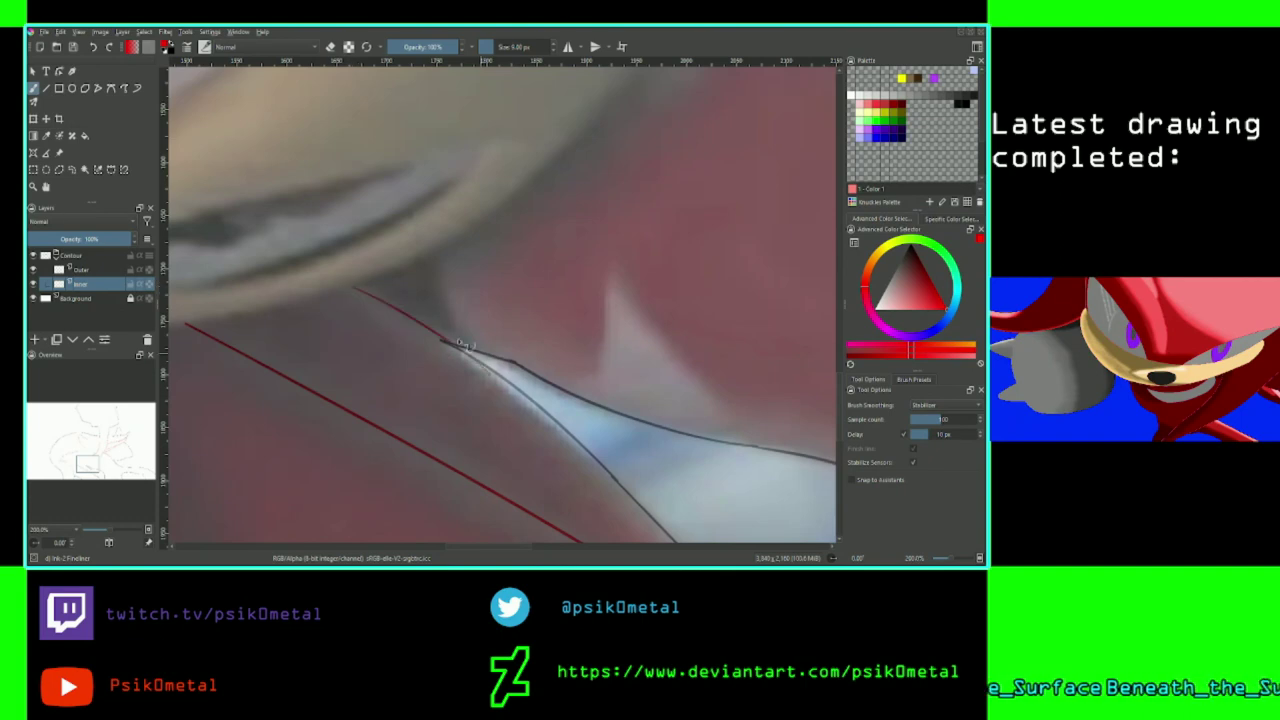
key(ctrl+z)
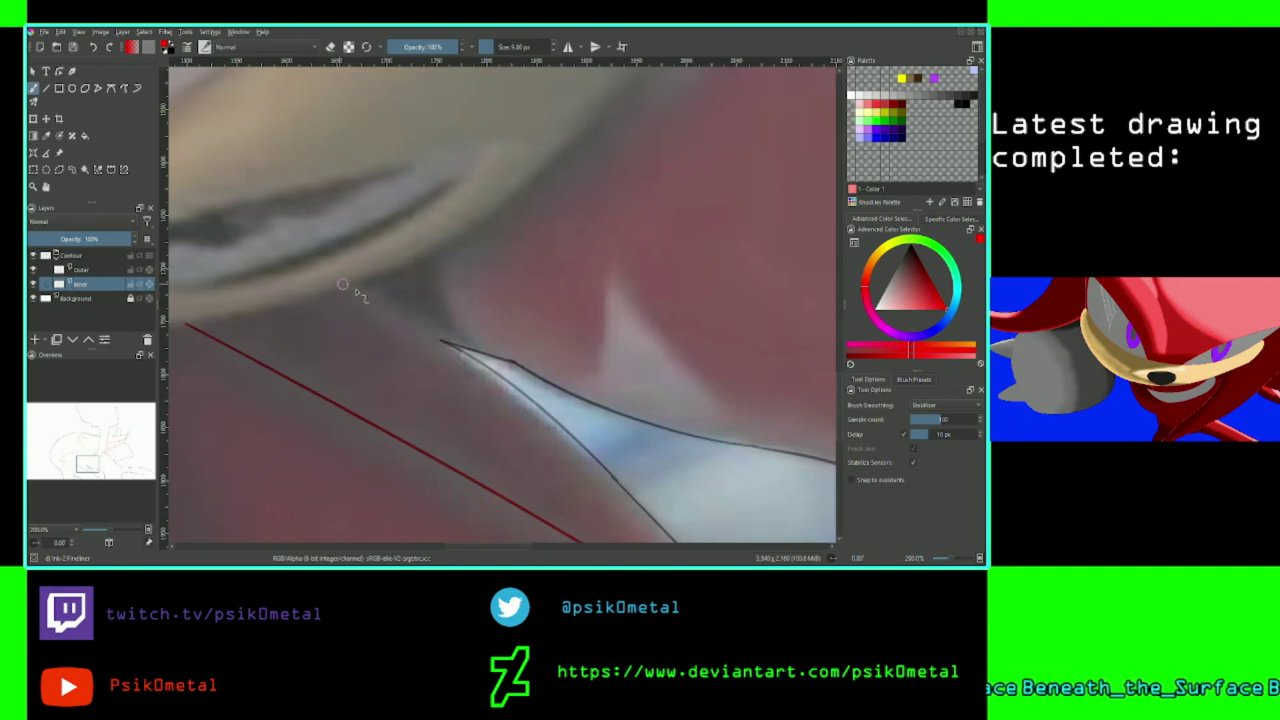
drag(350, 287, 462, 346)
key(ctrl+z)
drag(348, 280, 466, 346)
key(ctrl+z)
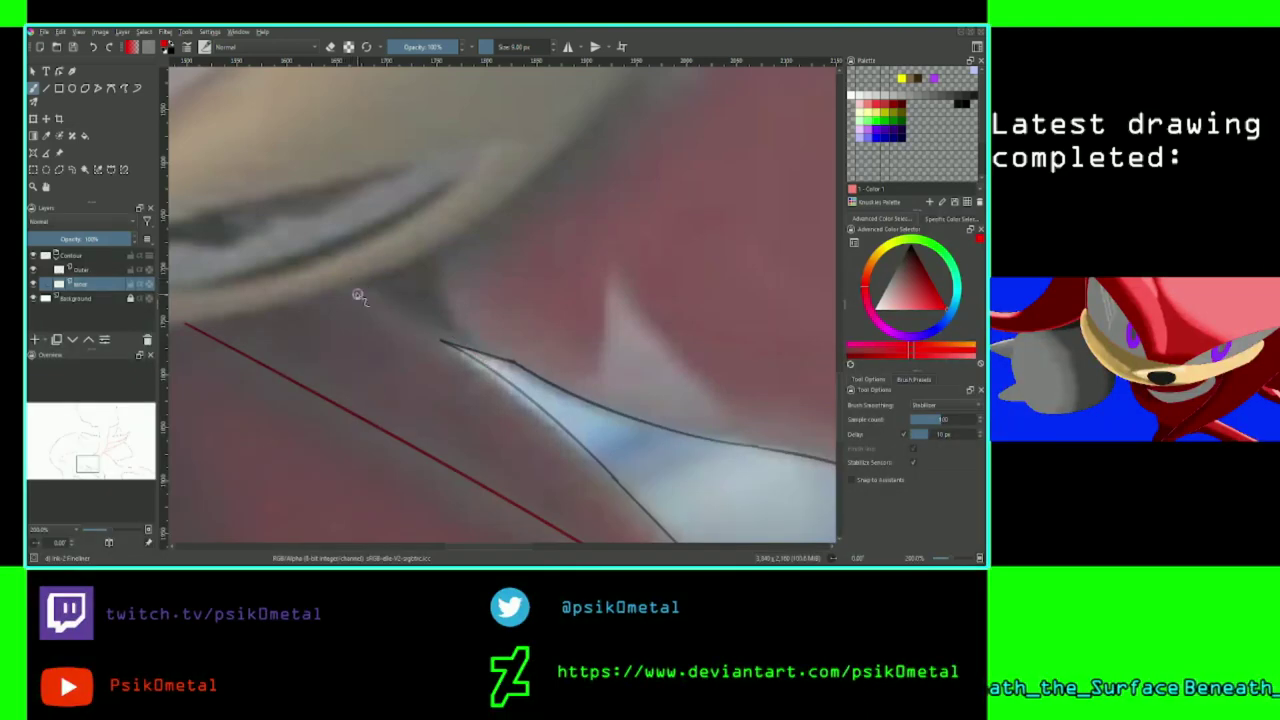
Draw a short line from the chin to the pale gap's tip and a steeper curve beside it from the jaw to the gap.
drag(358, 296, 450, 343)
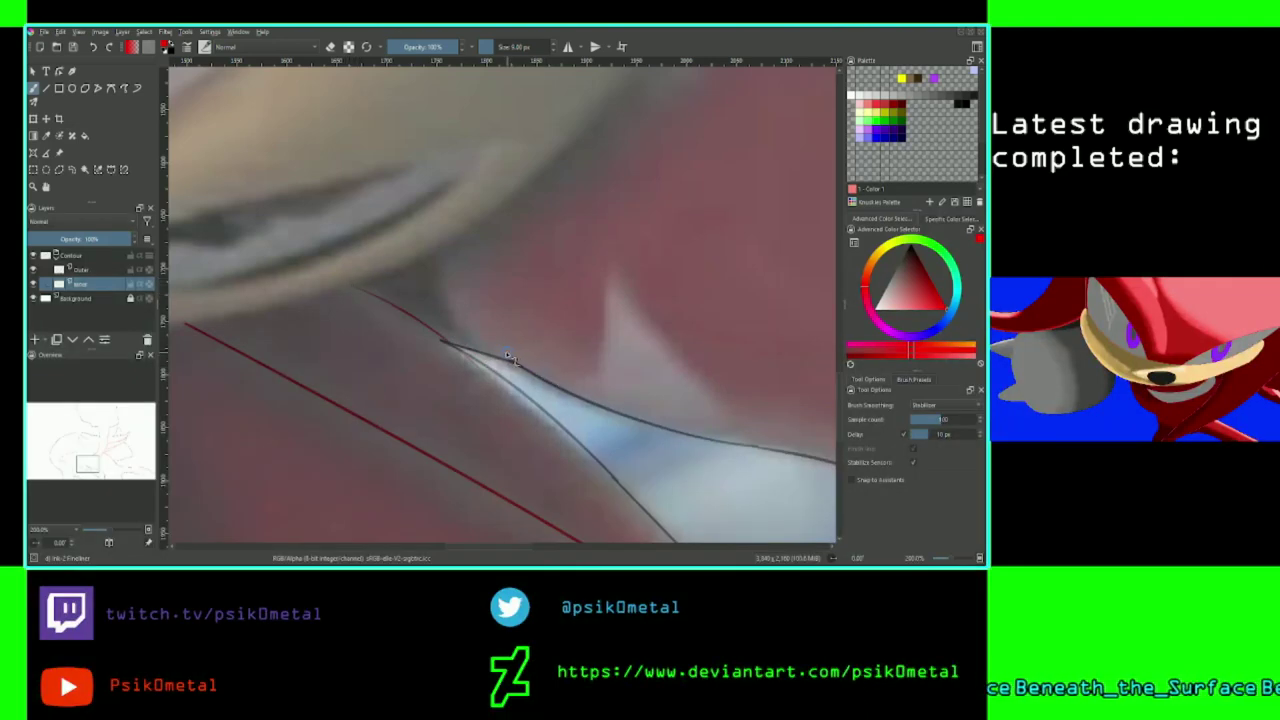
drag(433, 253, 512, 378)
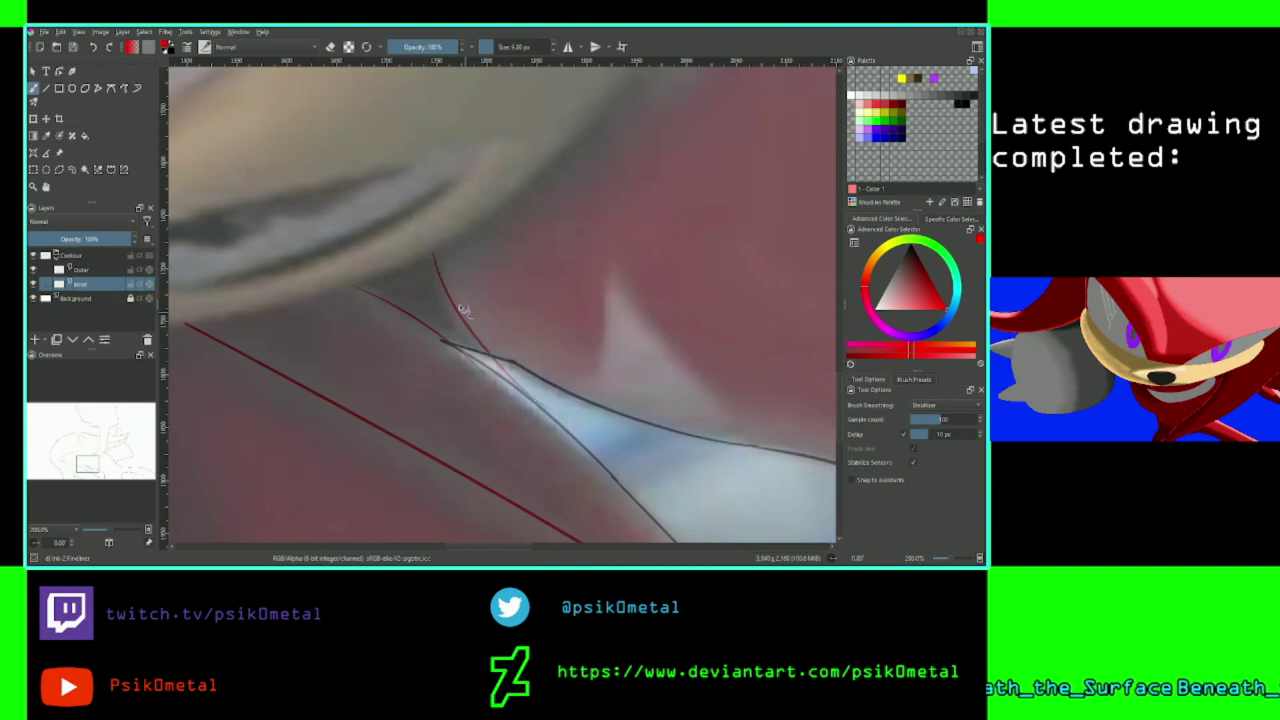
key(ctrl+z)
drag(426, 251, 534, 385)
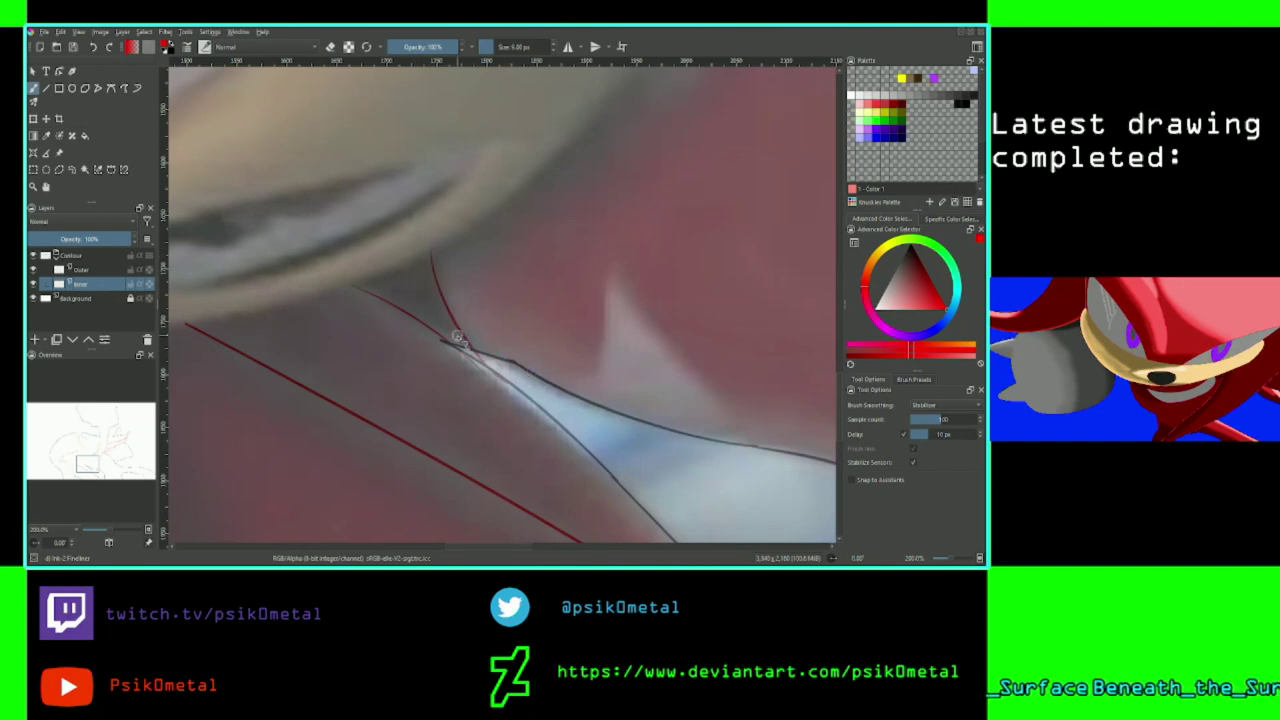
Switch smoothing off and erase the overshooting ends of the two new chin lines at the pale gap's tip.
key(plus)
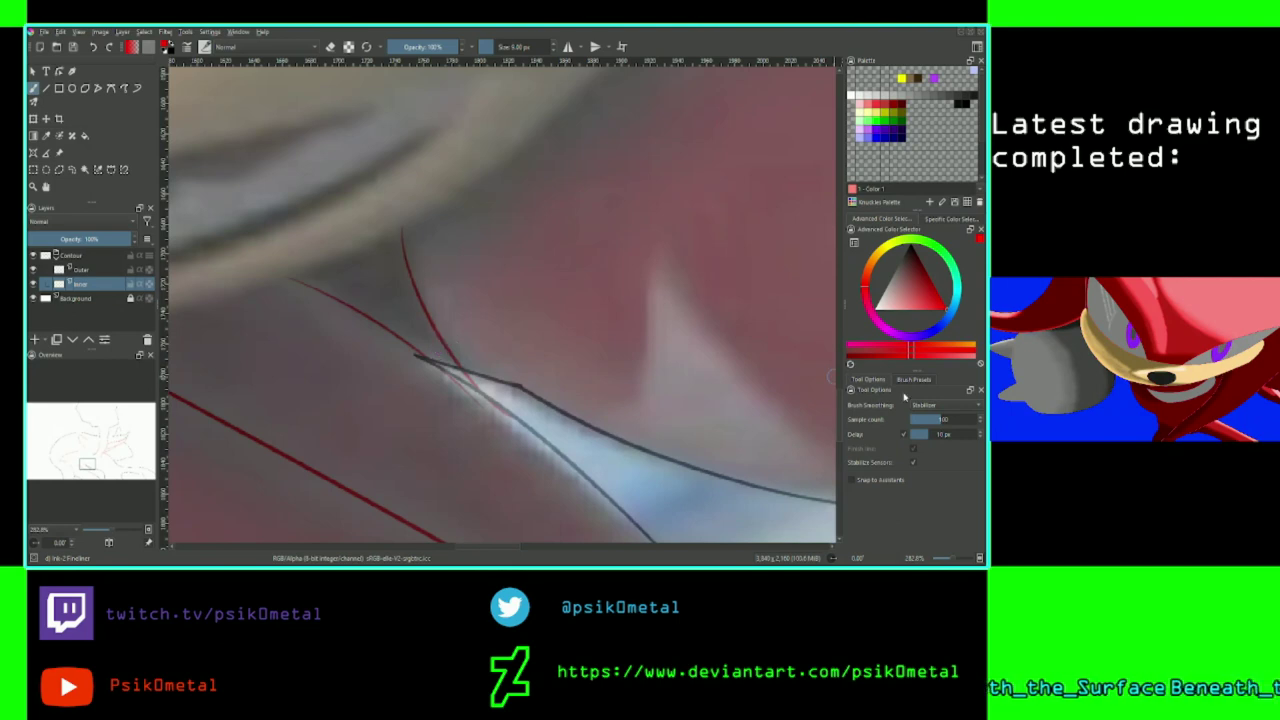
click(940, 405)
click(940, 389)
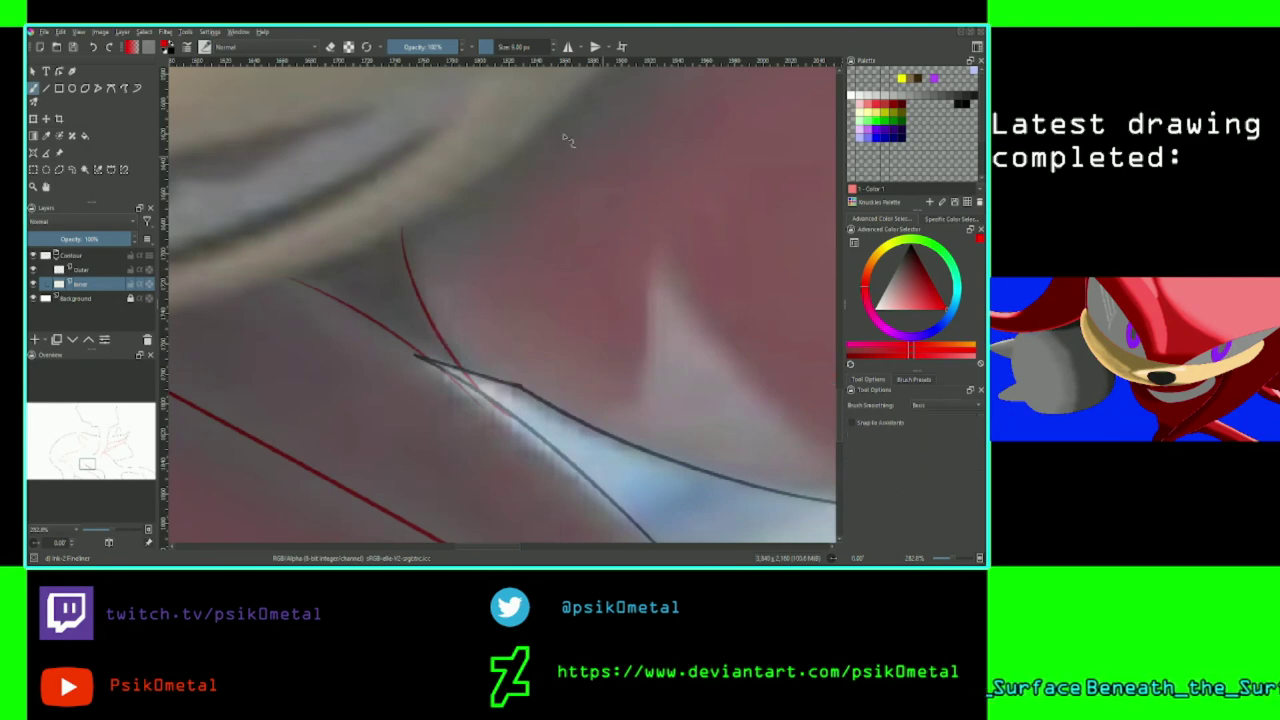
key(e)
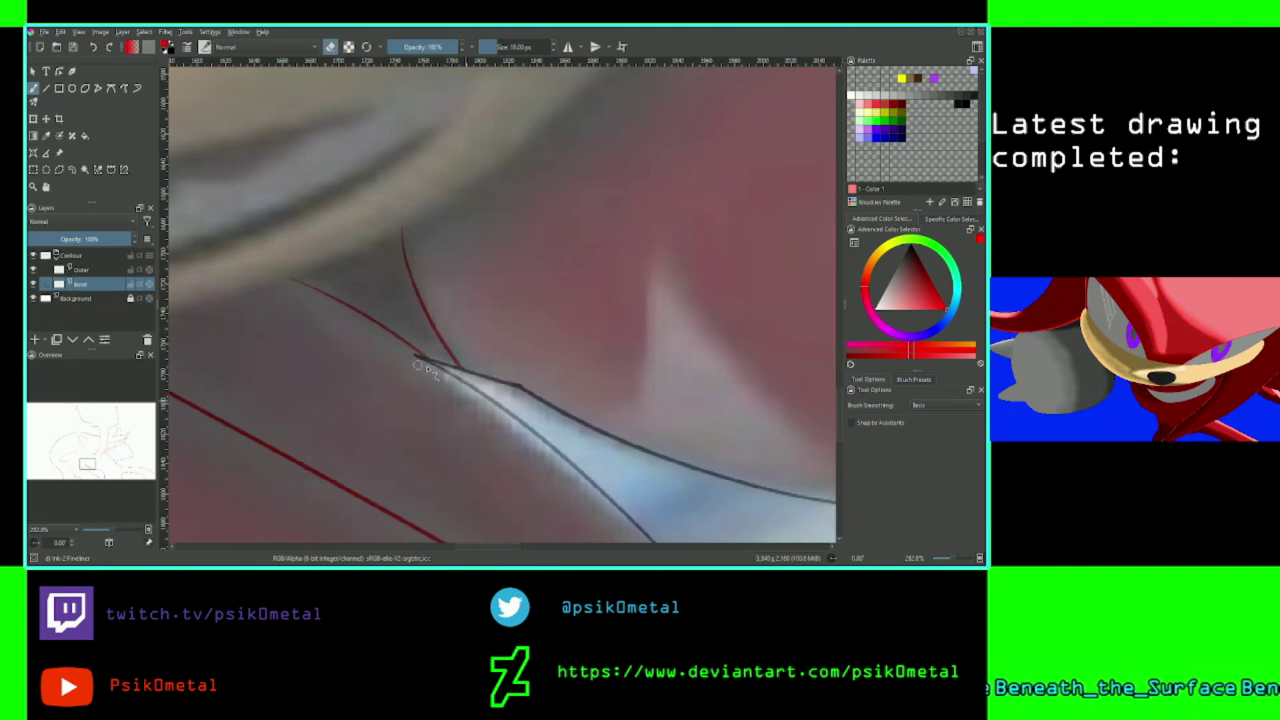
Erase the overshooting end of the first eye's lower line at its outer corner.
scroll(533, 420, down, 5)
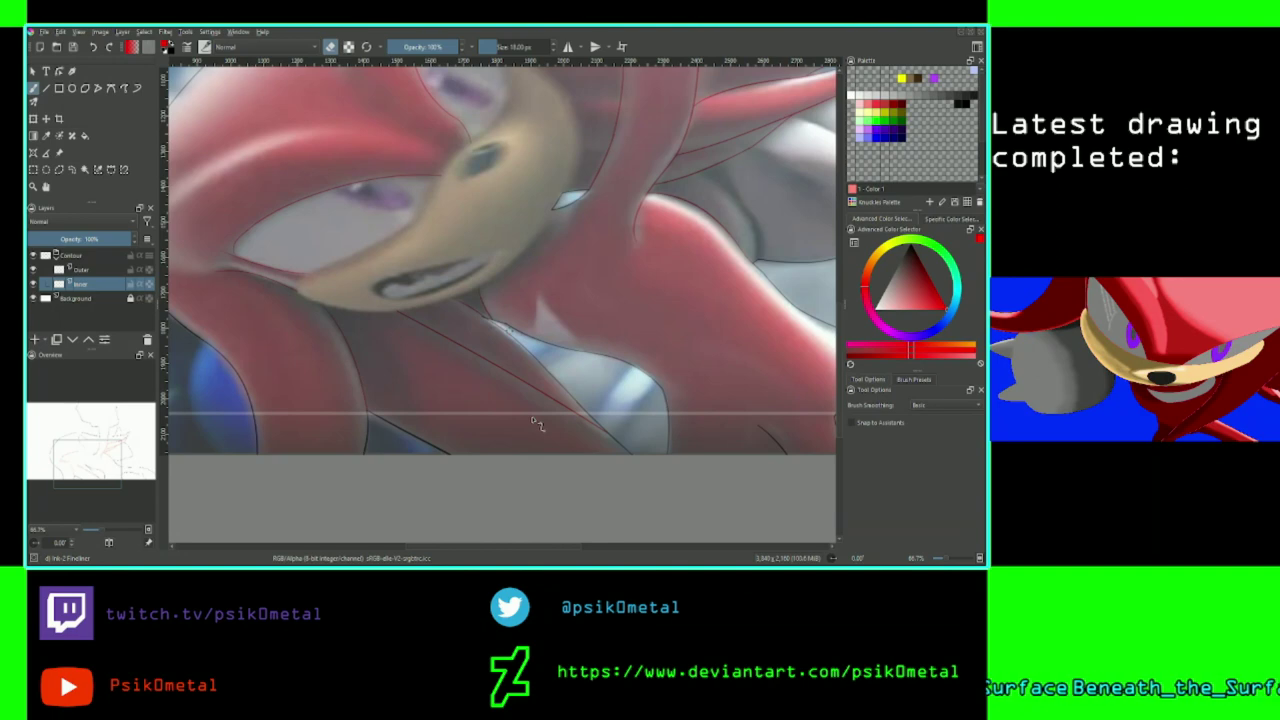
scroll(533, 420, down, 2)
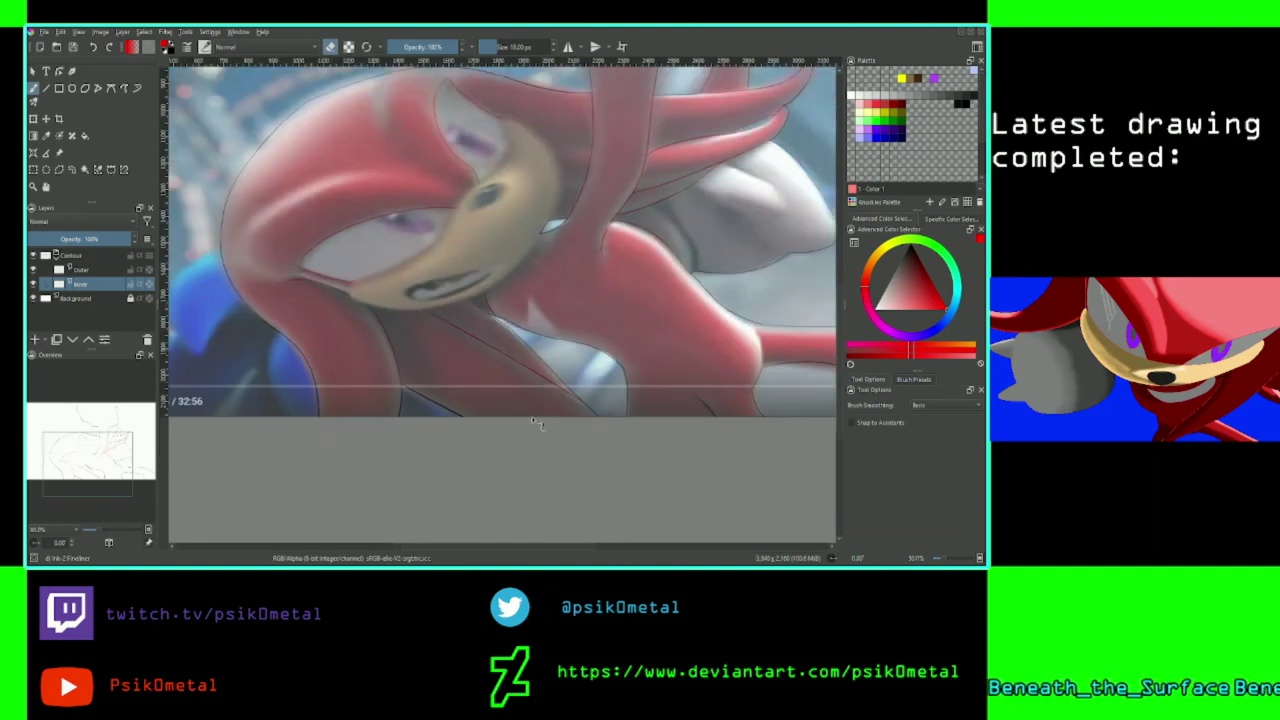
mouse_move(95, 462)
mouse_down()
mouse_move(115, 472)
mouse_move(80, 455)
mouse_up()
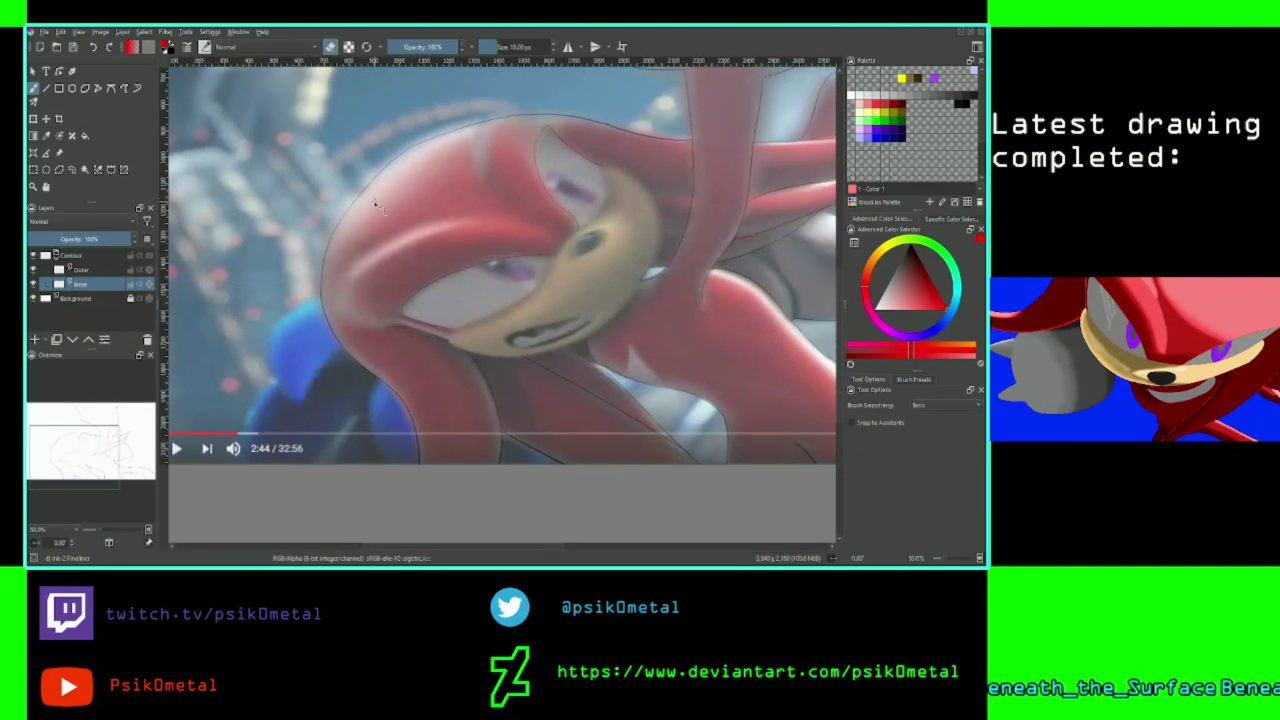
key(ctrl+plus)
key(ctrl+plus)
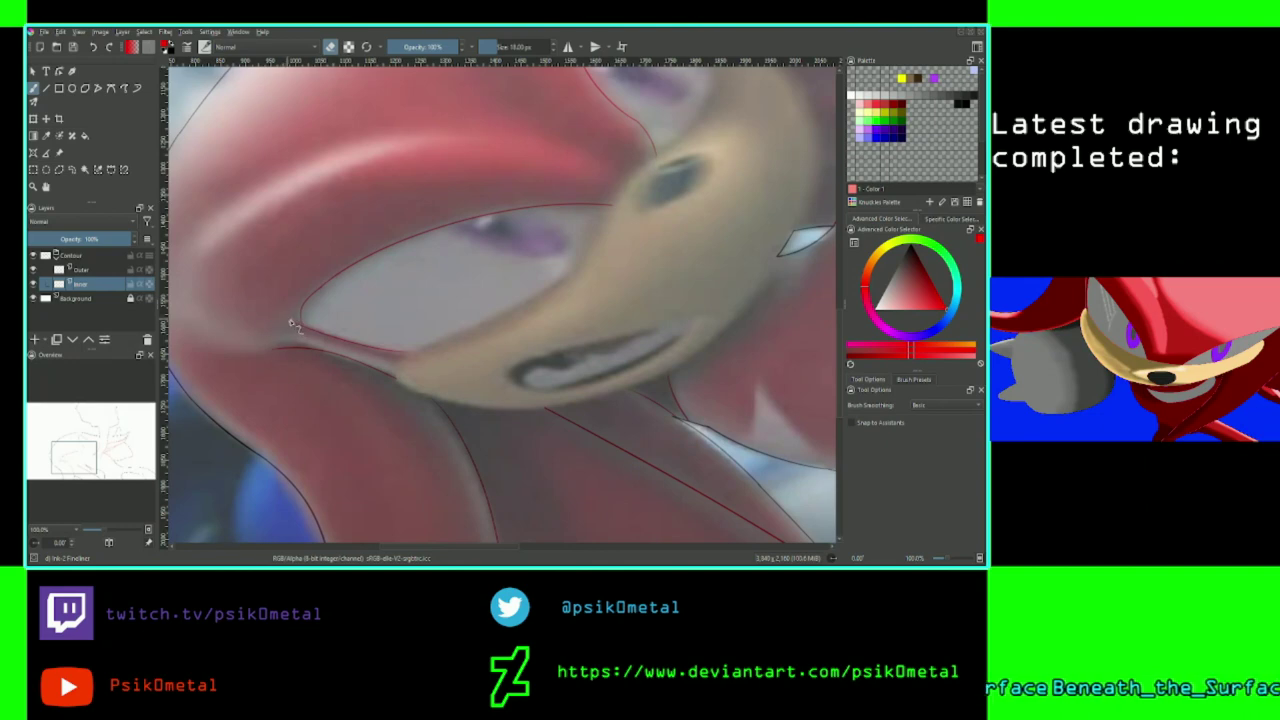
drag(77, 455, 69, 455)
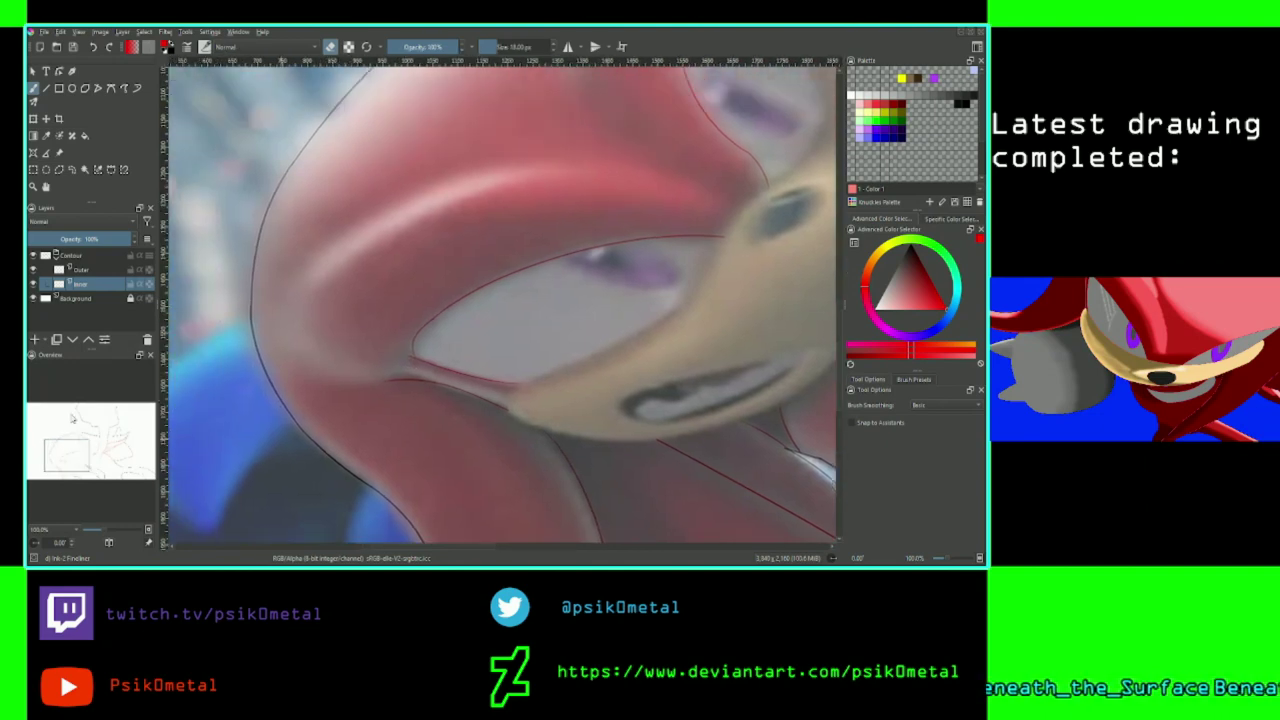
key(plus)
key(plus)
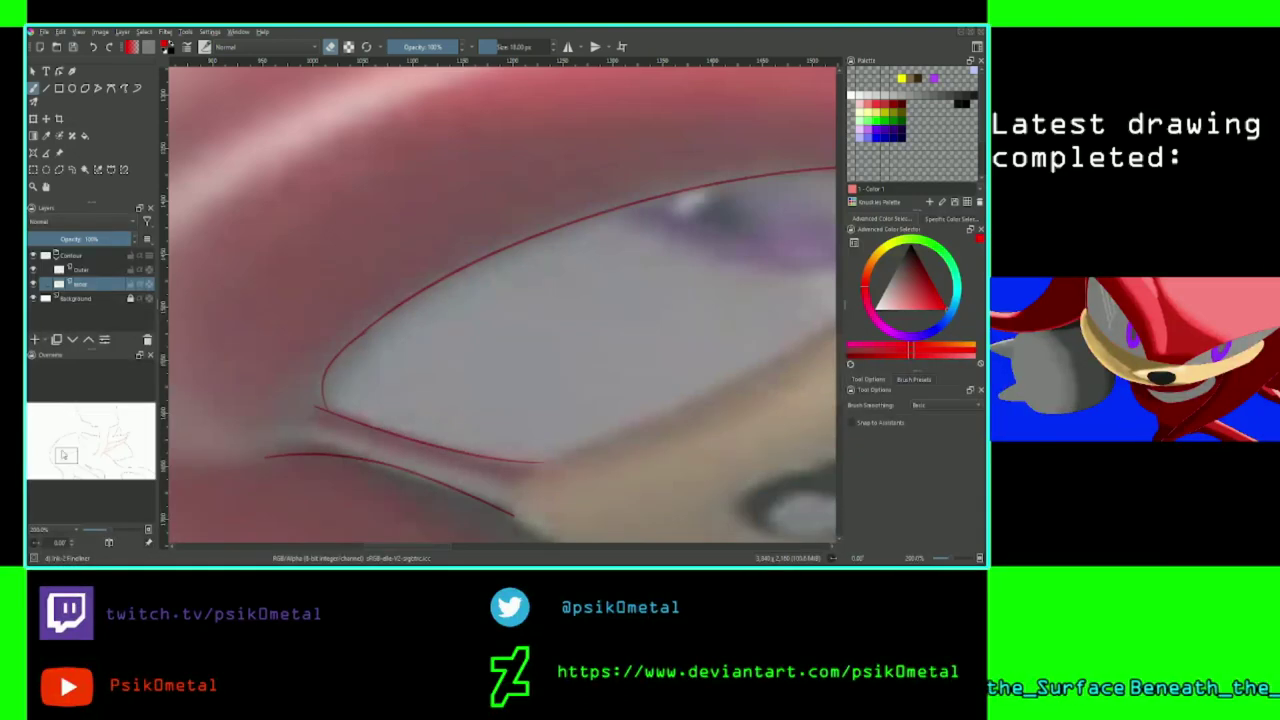
drag(65, 455, 62, 457)
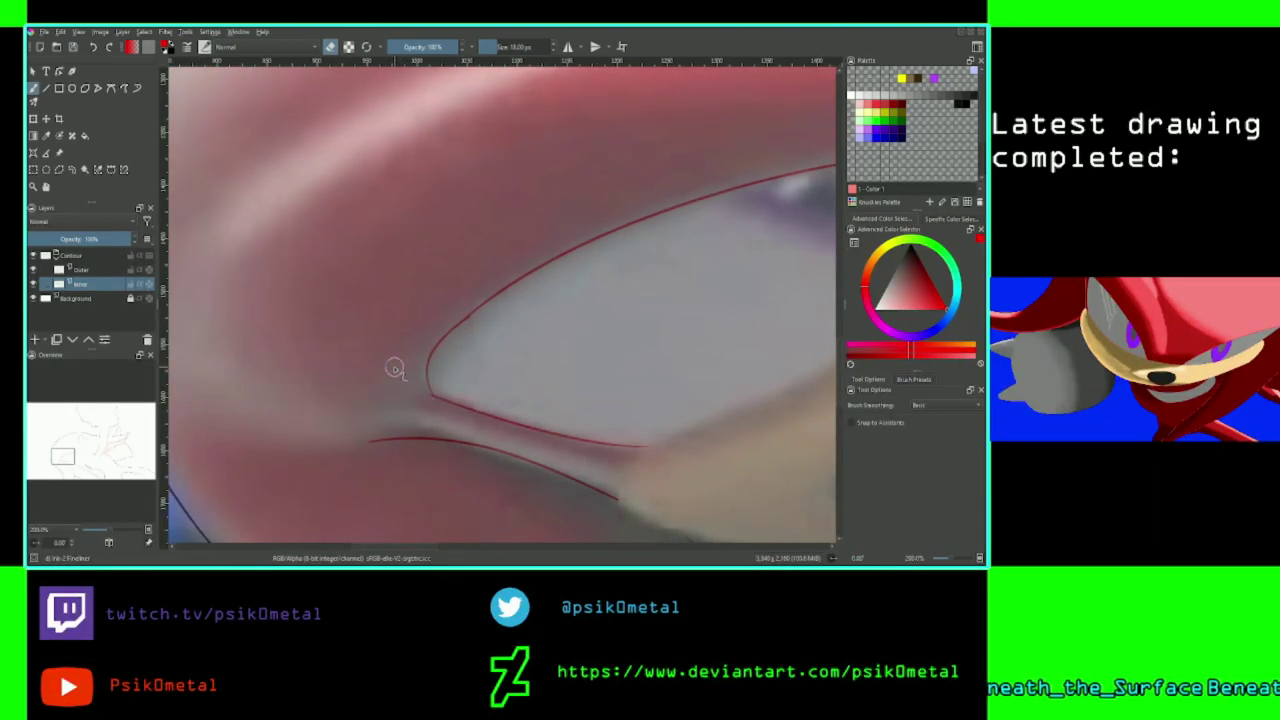
Round off the first eye's outer corner by inking the joint between its upper and lower lines and erasing the excess.
key(plus)
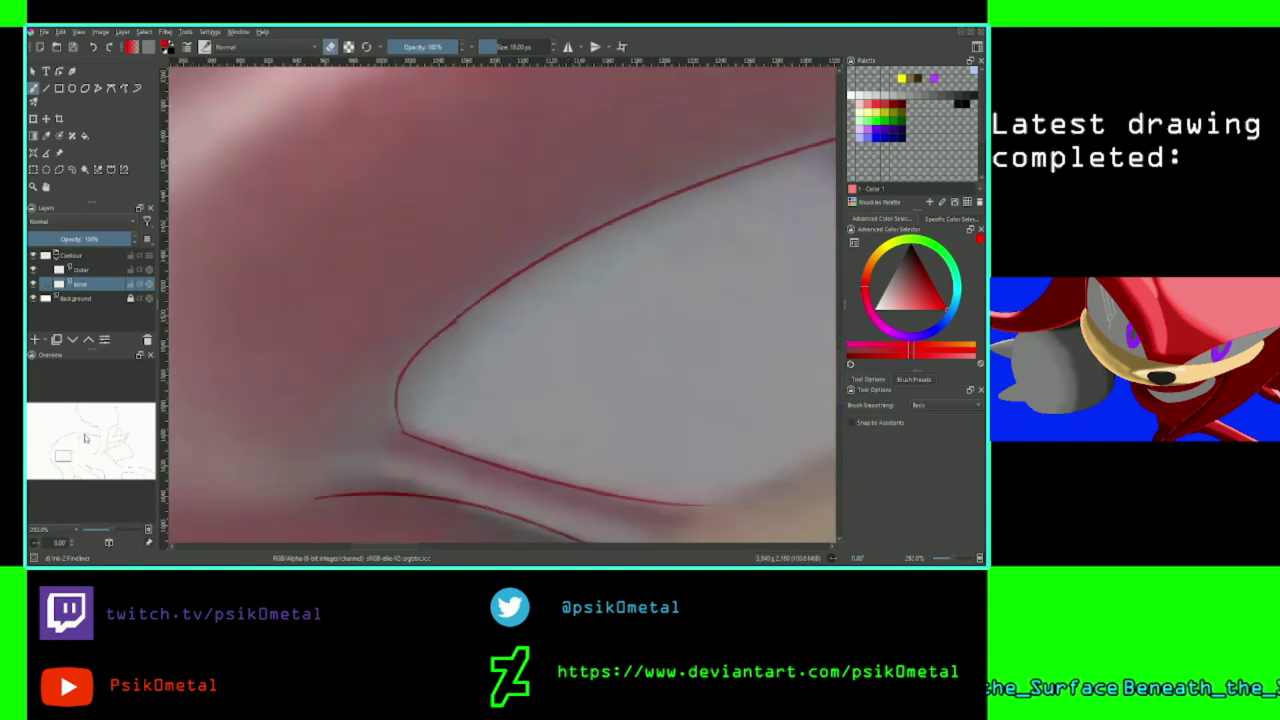
drag(68, 461, 66, 464)
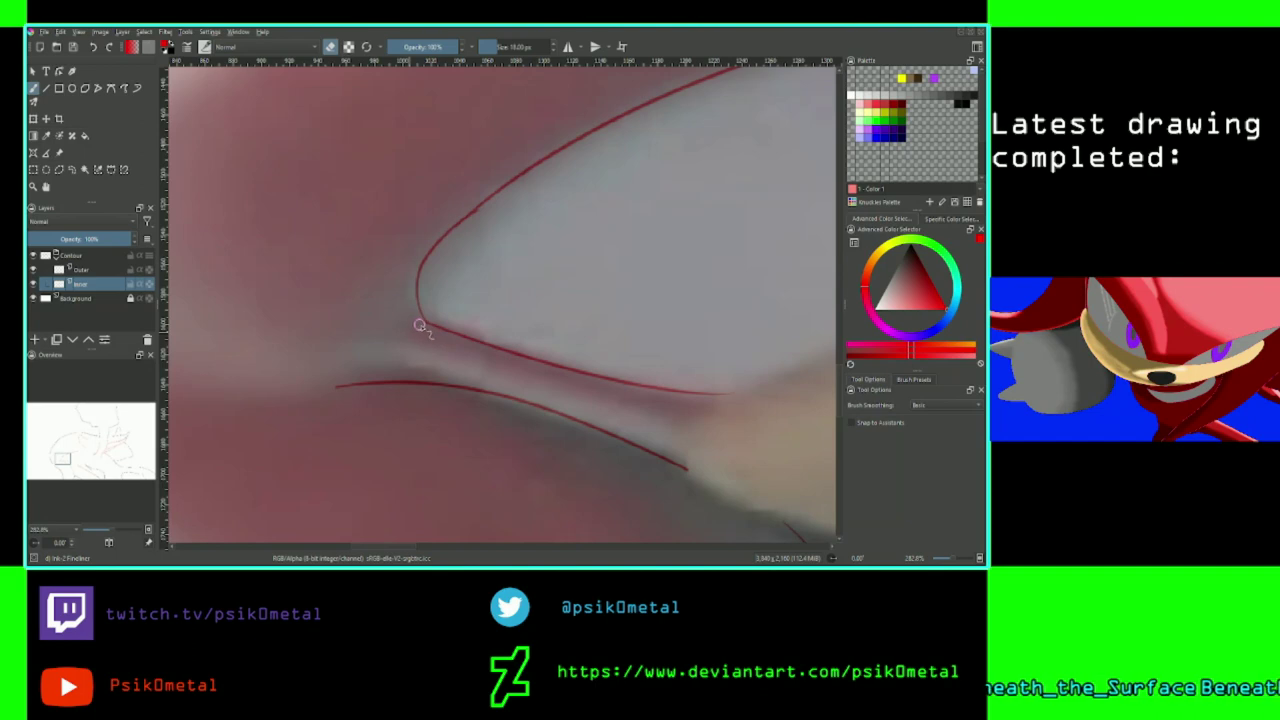
key(plus)
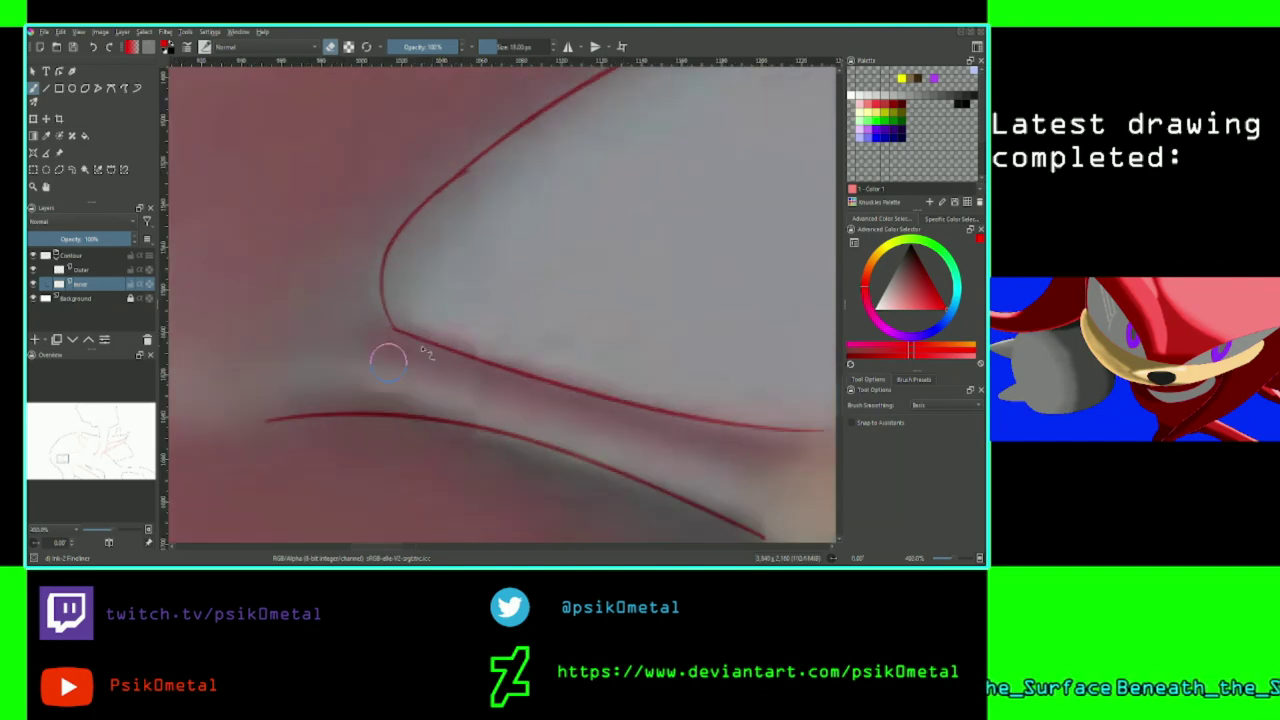
key(plus)
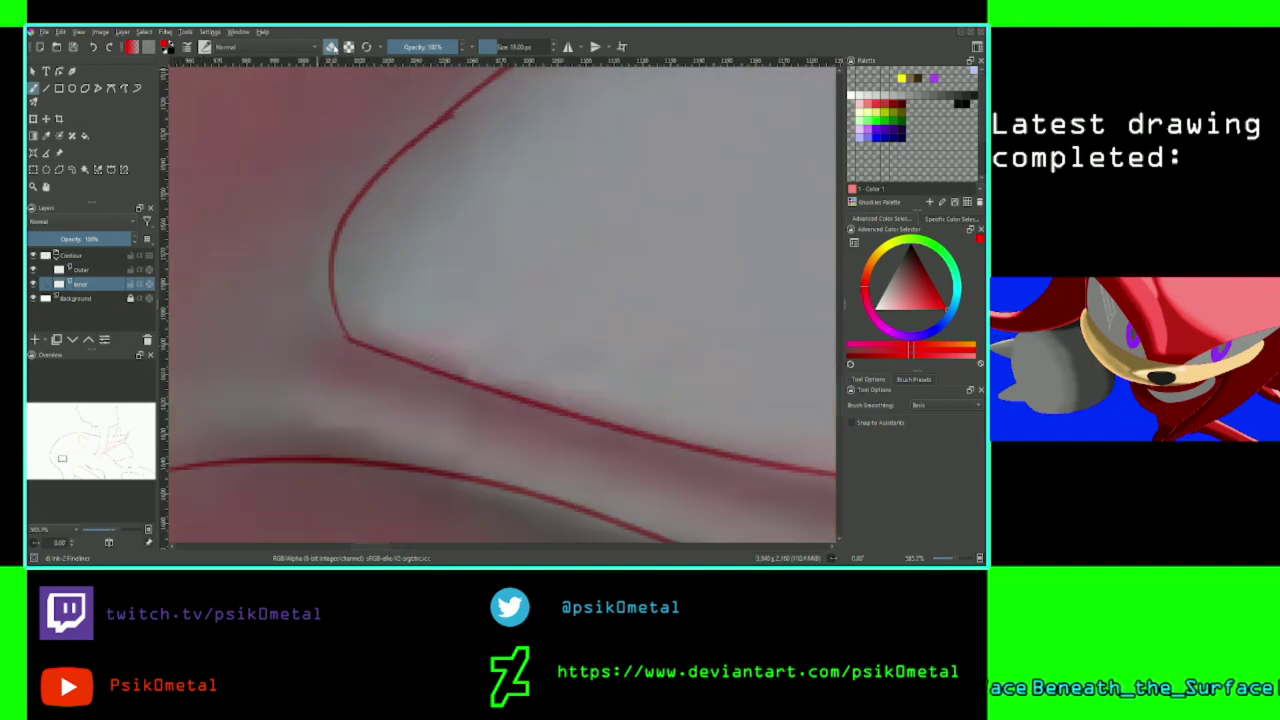
click(331, 47)
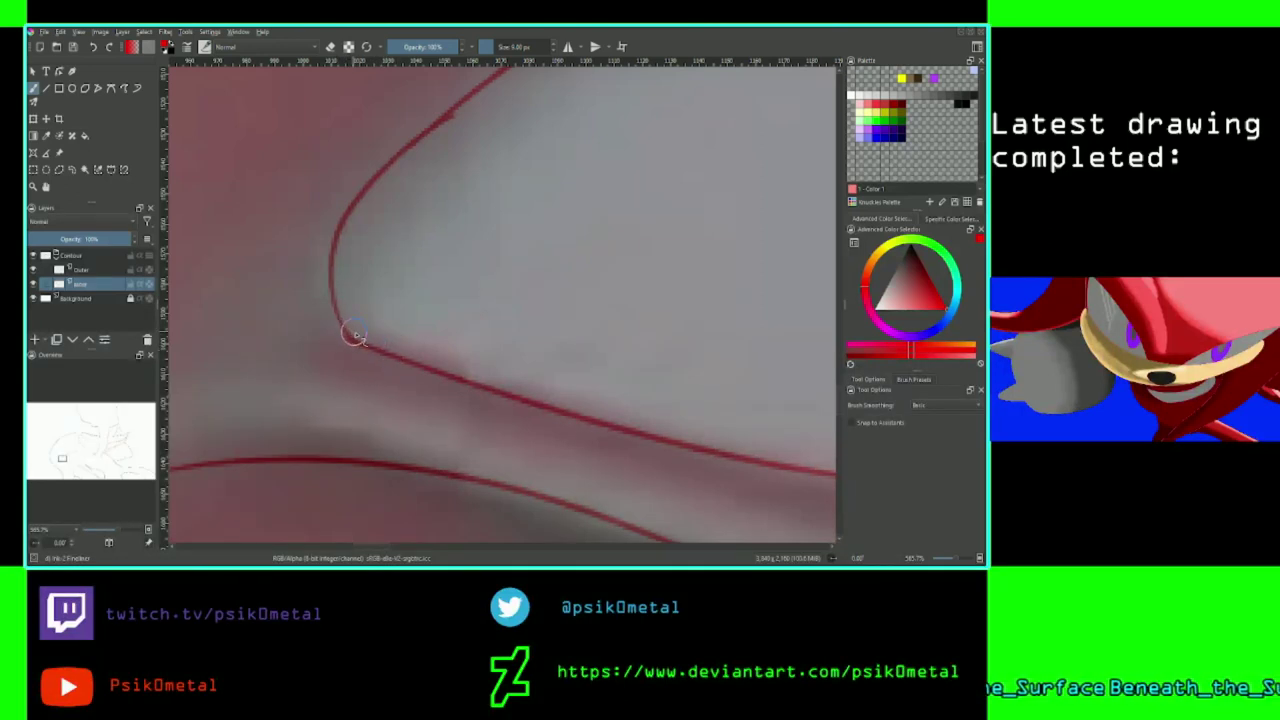
click(331, 47)
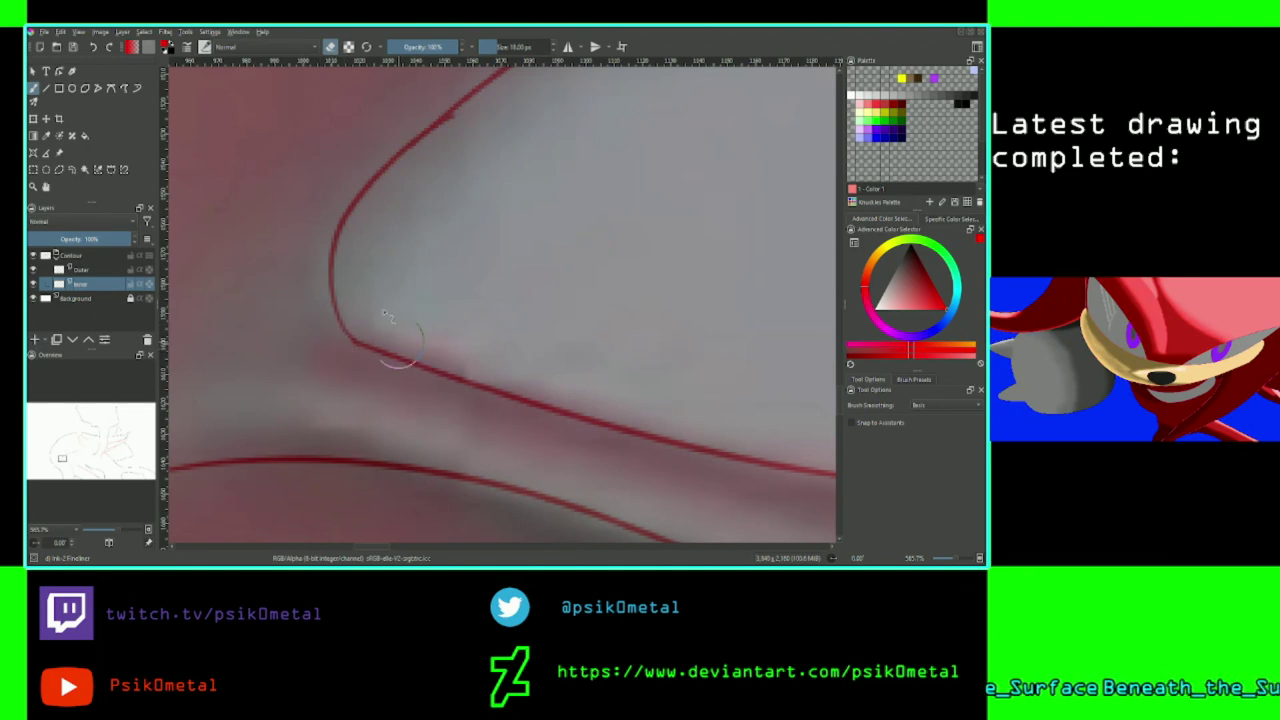
key(e)
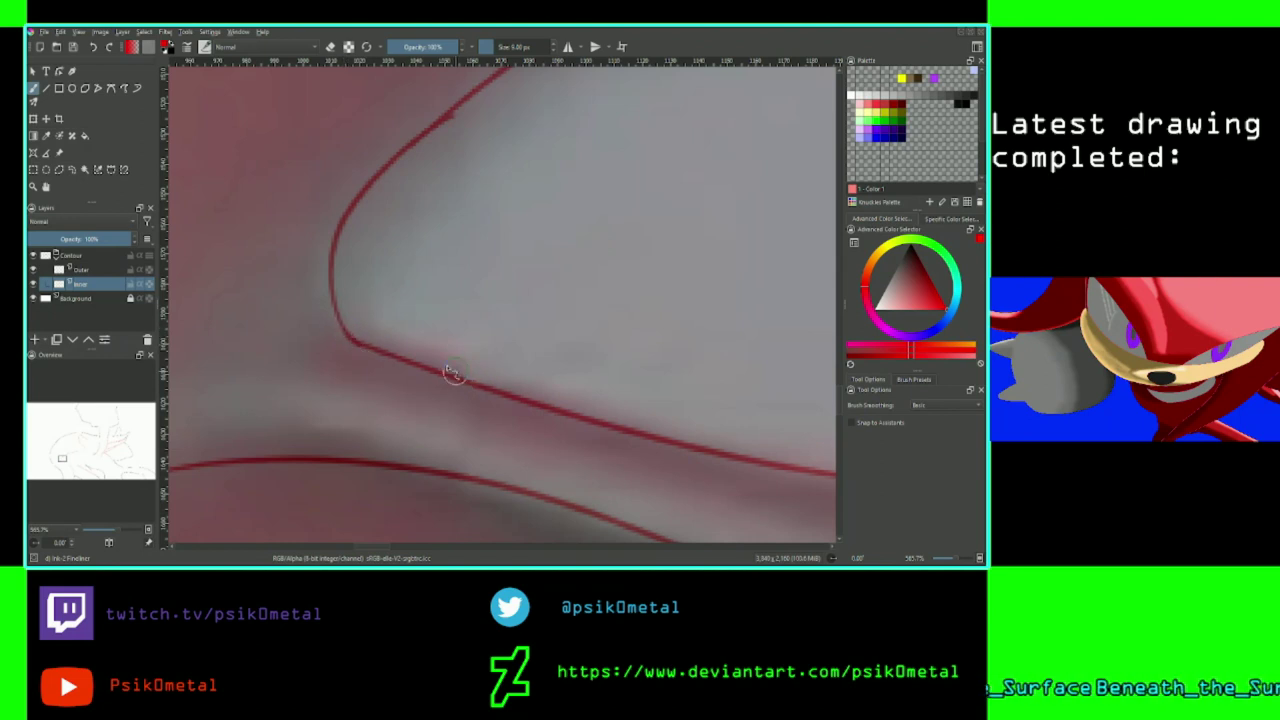
Set brush smoothing to Stabilizer and draw two short, nearly horizontal lines from the muzzle across the arm's near edge.
key(minus)
key(minus)
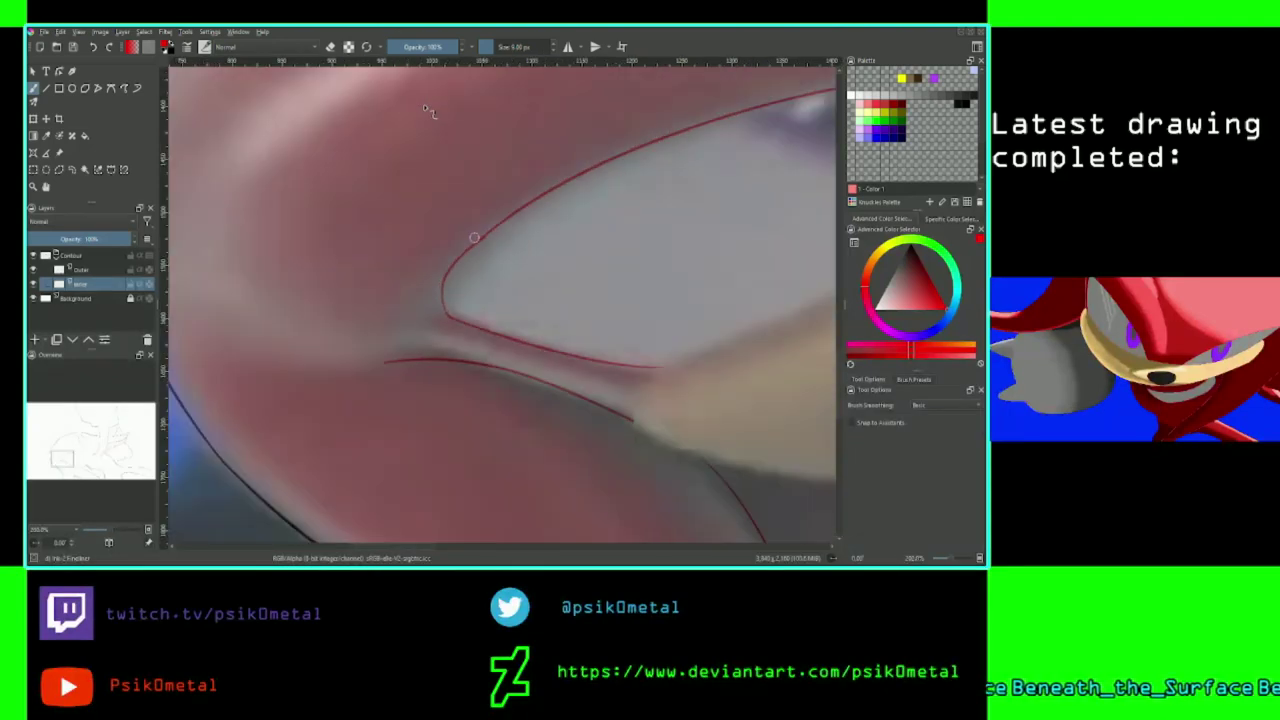
key(minus)
key(minus)
key(minus)
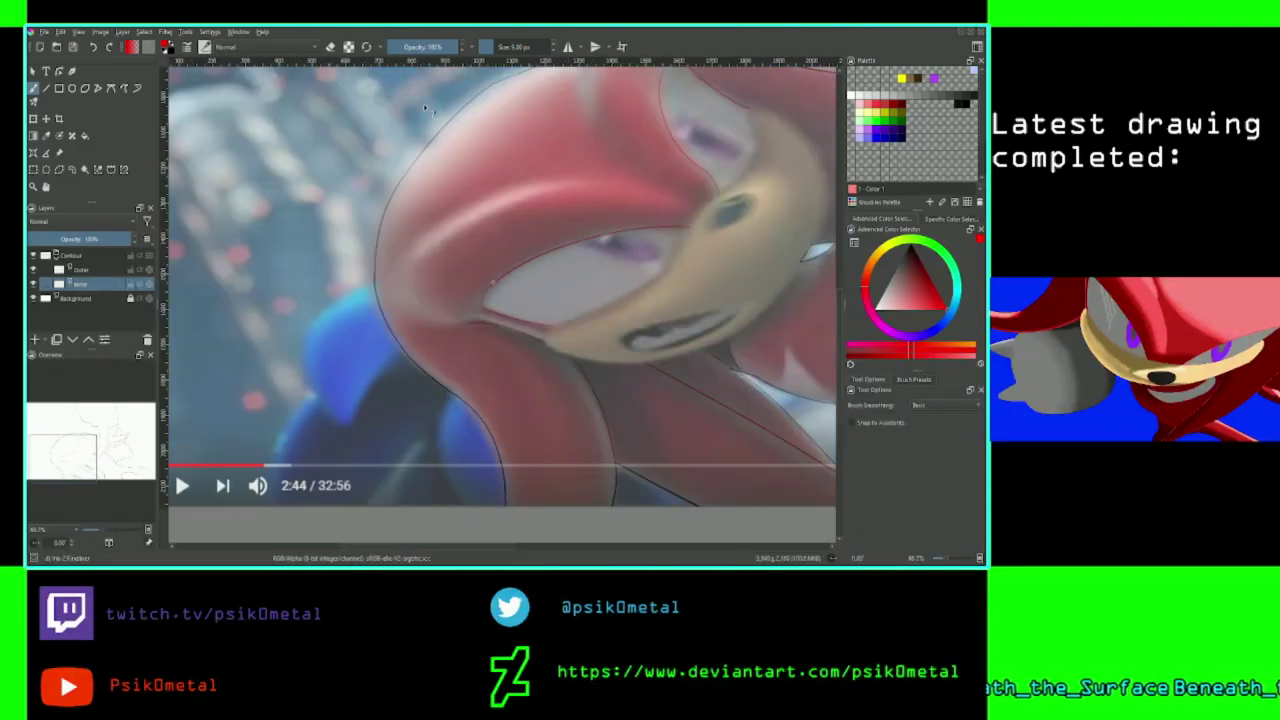
drag(76, 456, 99, 440)
scroll(79, 423, up, 2)
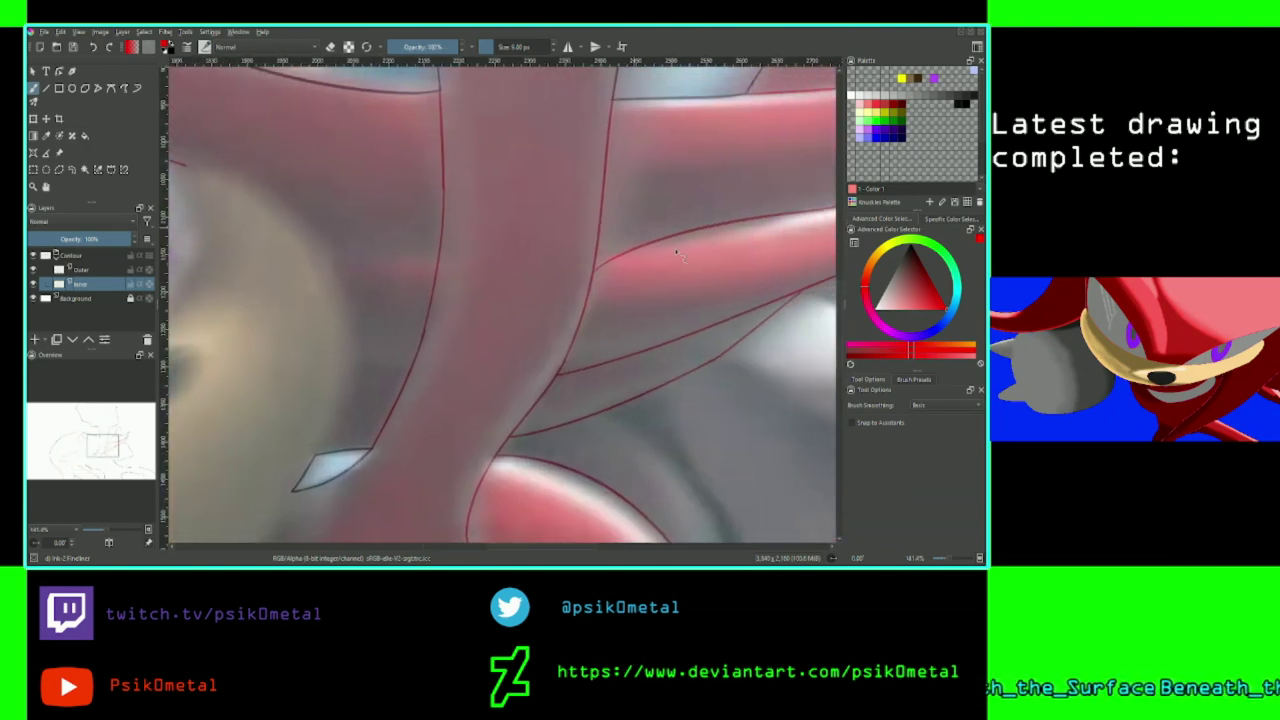
click(948, 406)
click(948, 426)
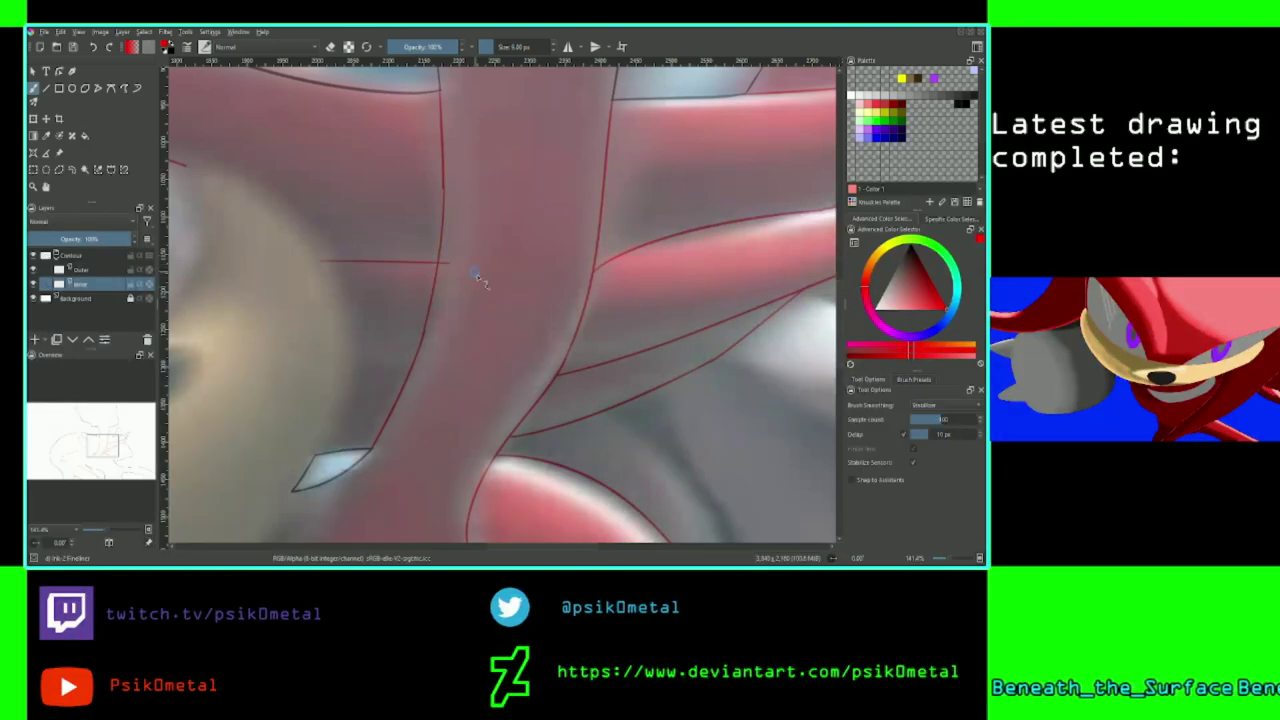
drag(309, 256, 464, 253)
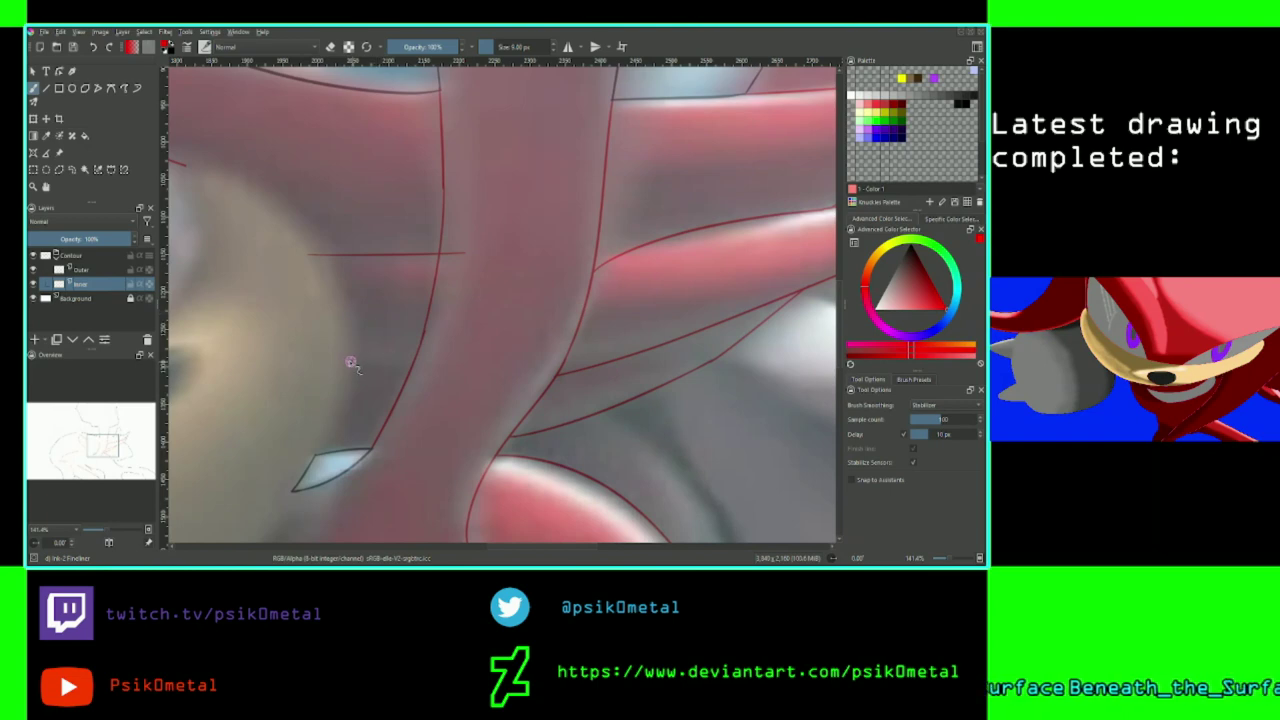
drag(349, 361, 455, 364)
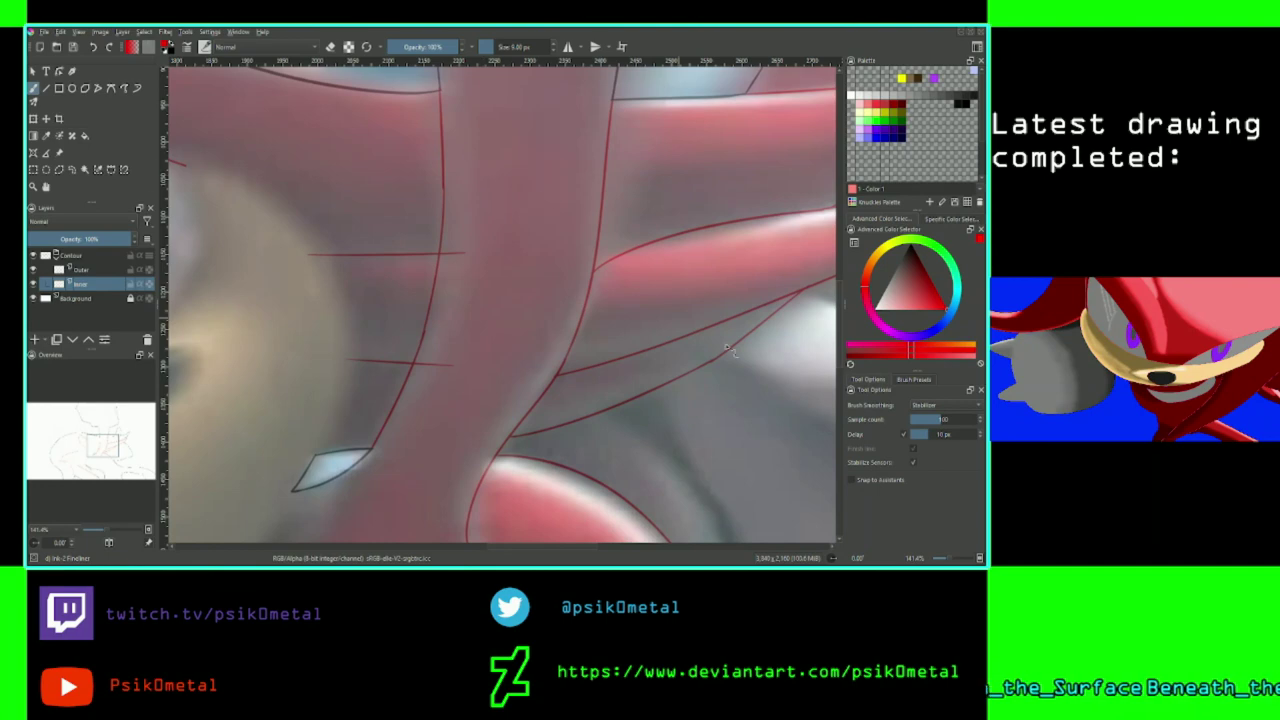
Switch brush smoothing off and erase the lower short line's overshoot past the arm's edge.
click(951, 390)
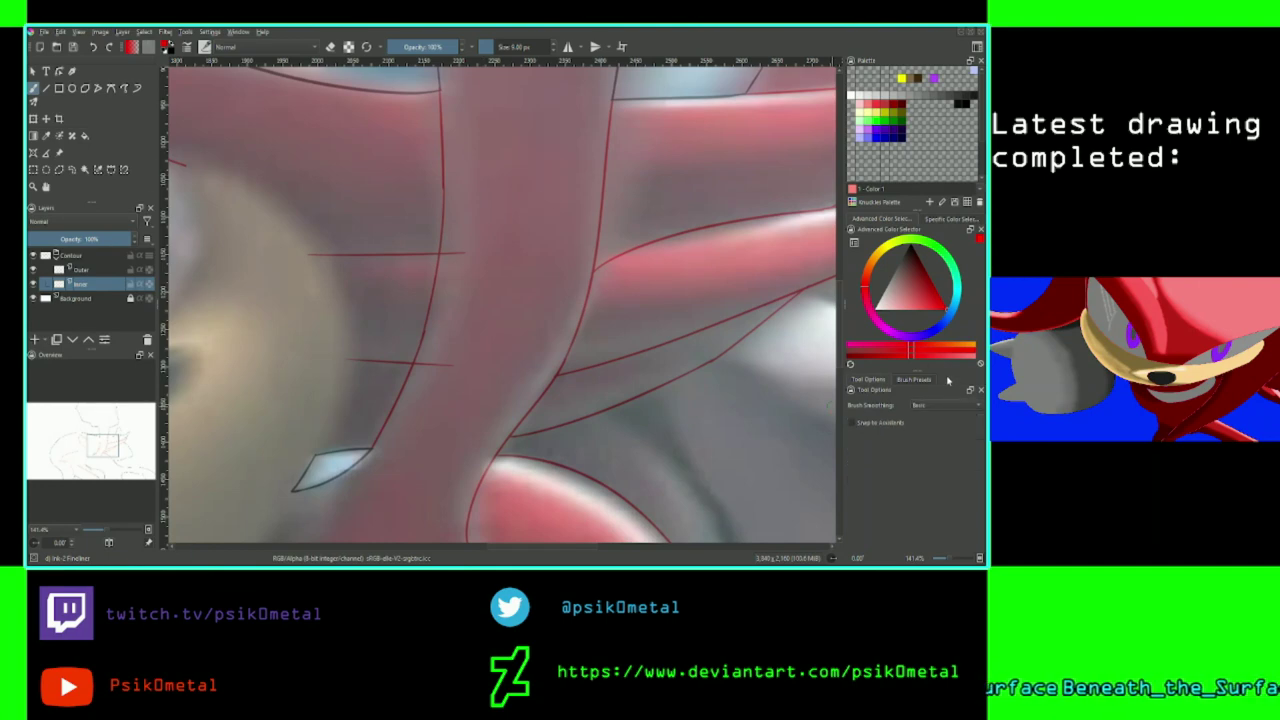
click(331, 47)
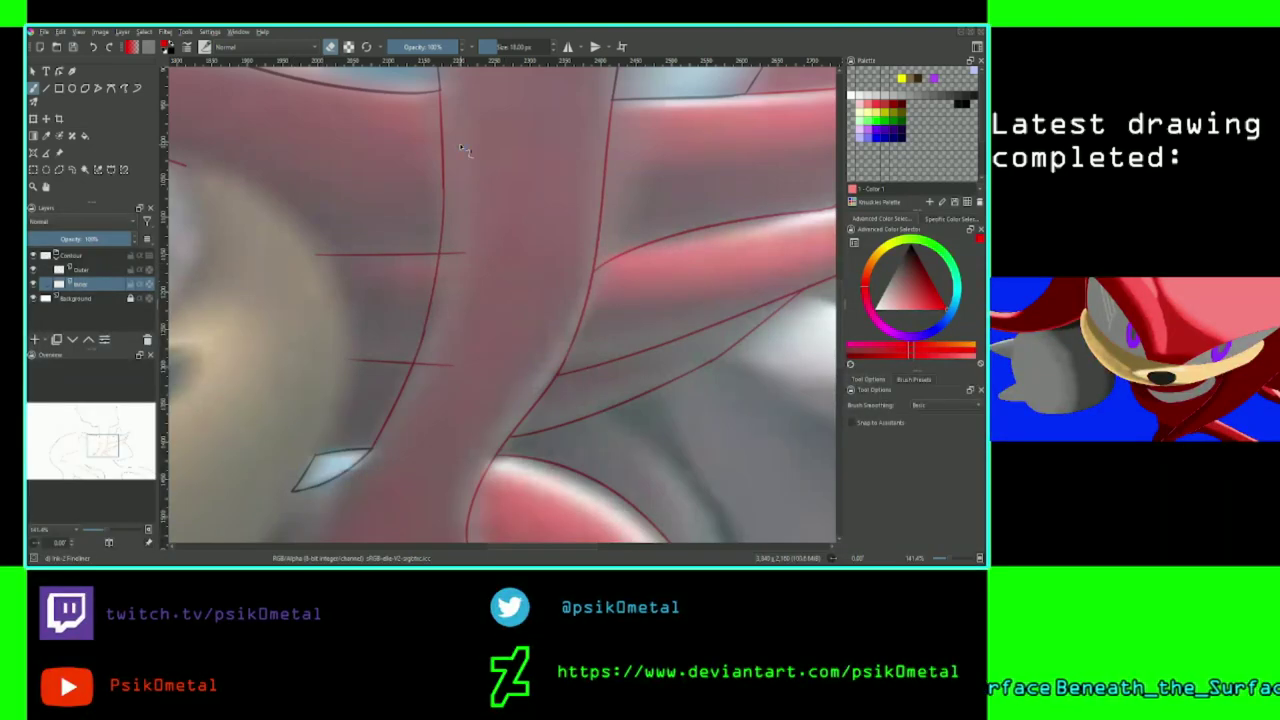
key(plus)
drag(418, 410, 410, 392)
key(plus)
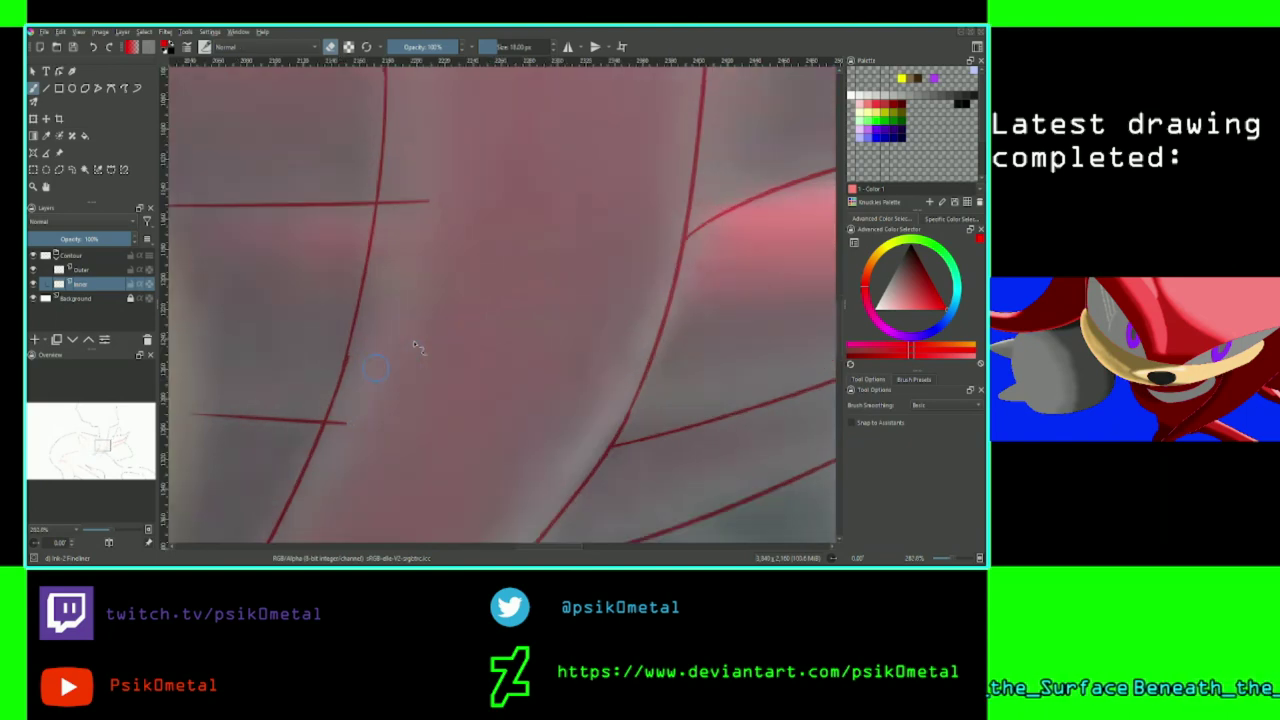
key(plus)
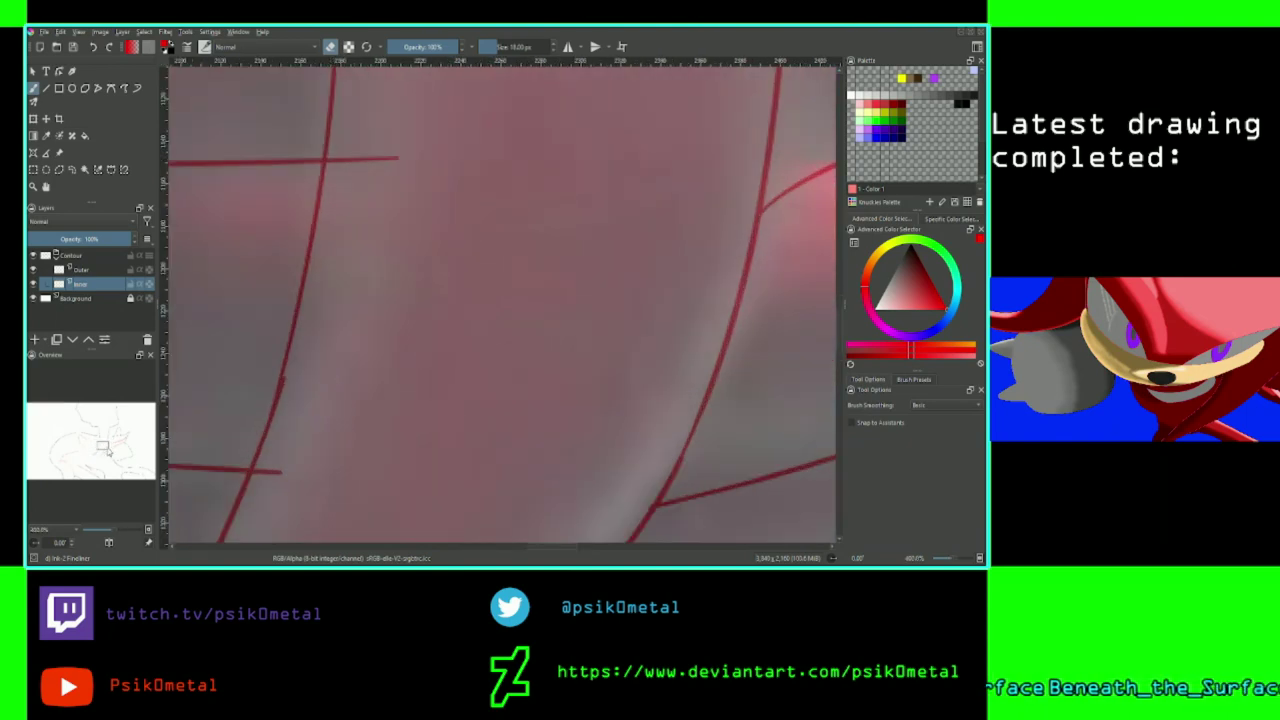
drag(104, 451, 99, 448)
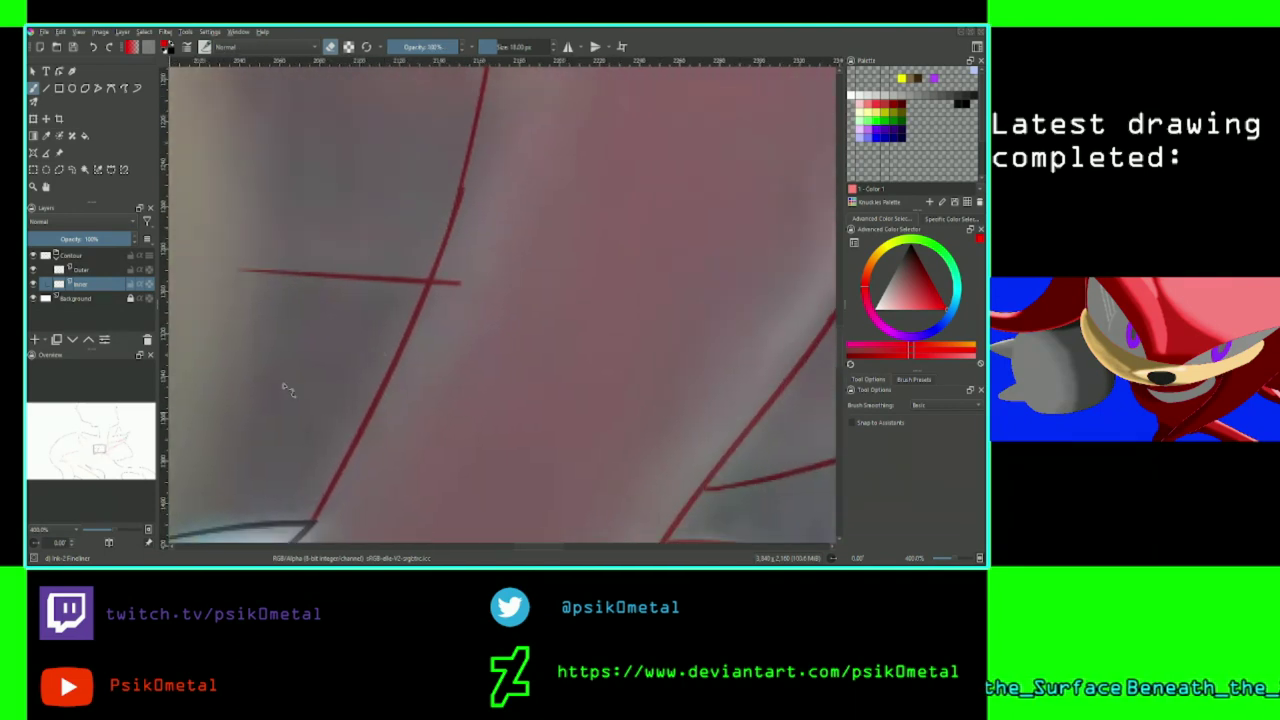
drag(442, 288, 440, 288)
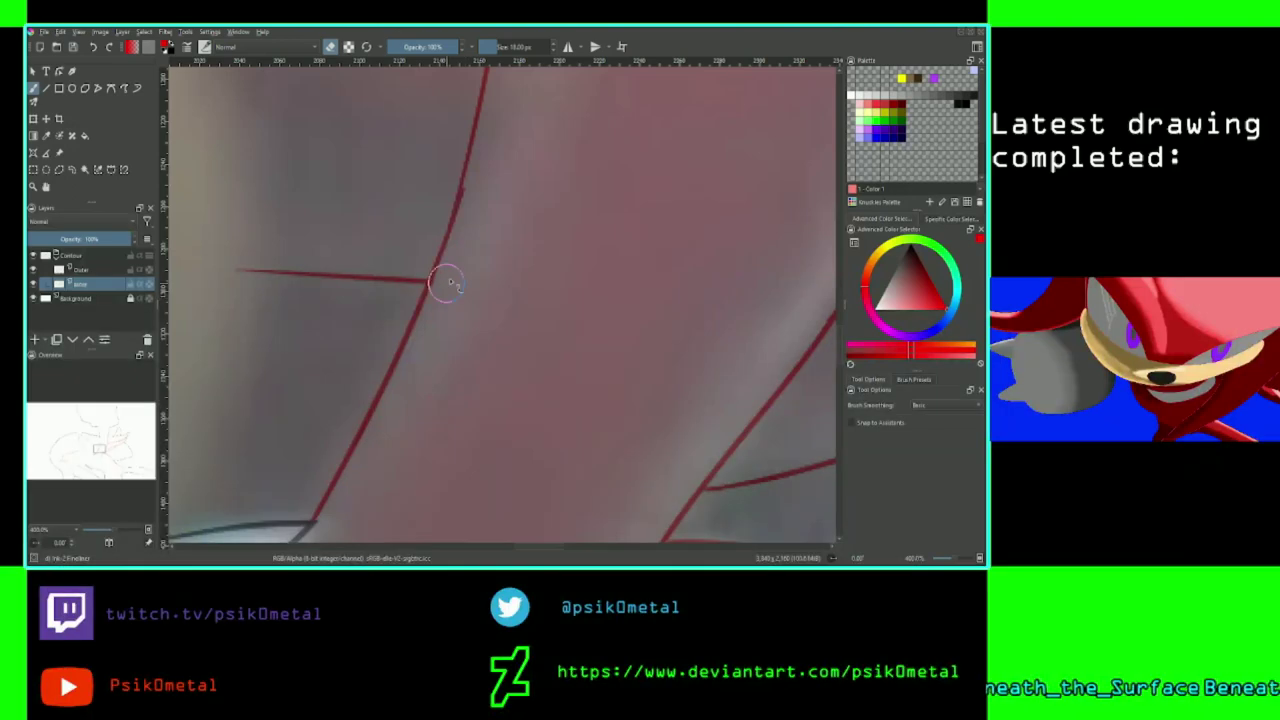
Clean the small bump on the arm's edge and erase the upper short line's overshoot inside the arm.
drag(105, 450, 100, 446)
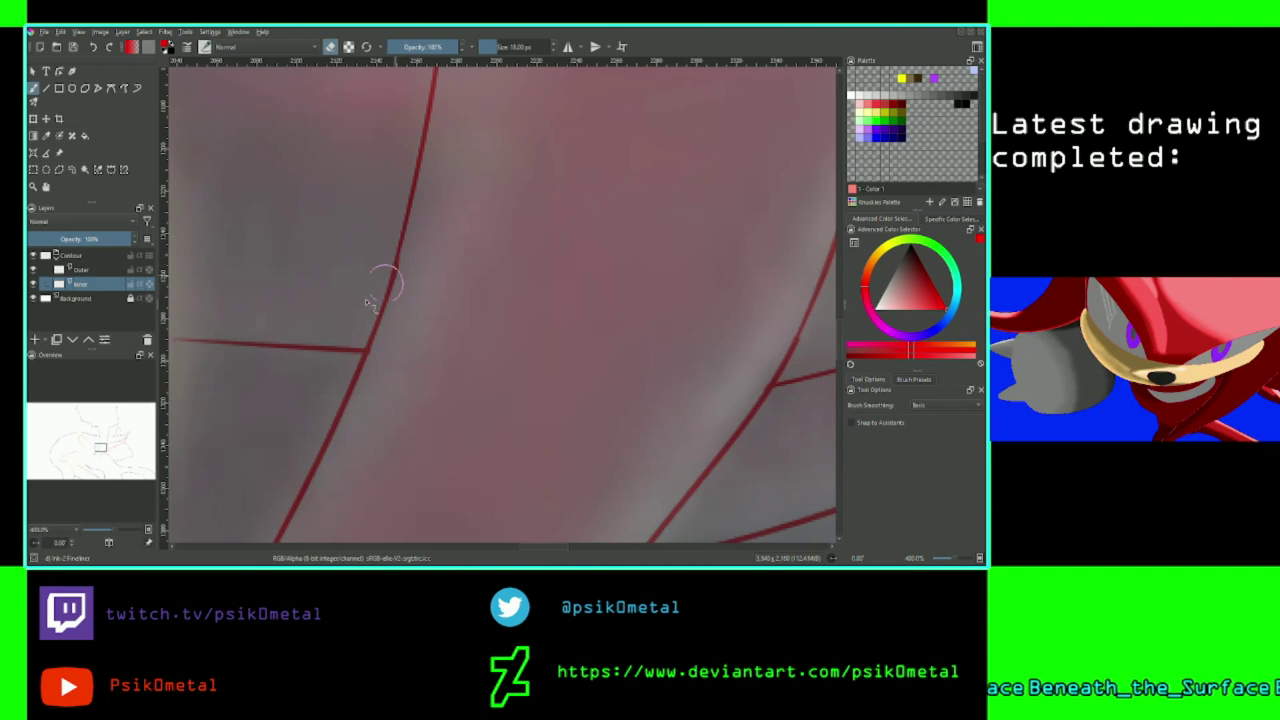
drag(103, 451, 104, 445)
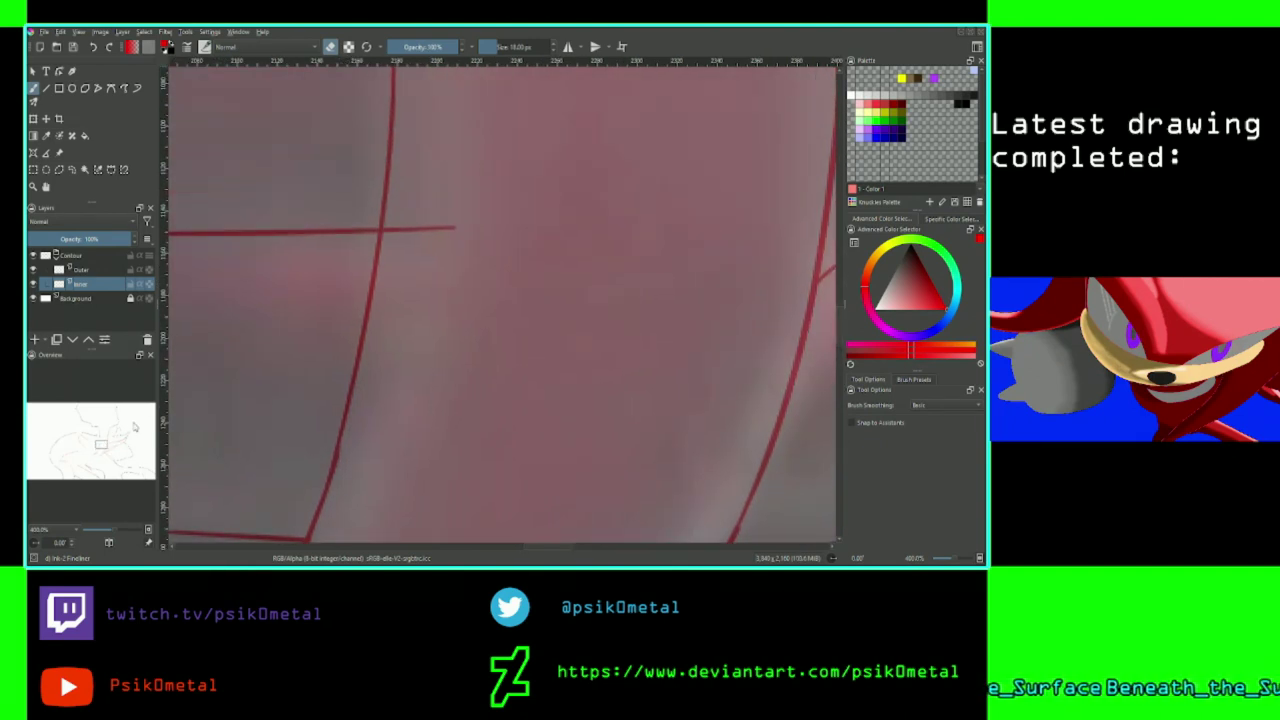
drag(456, 232, 395, 233)
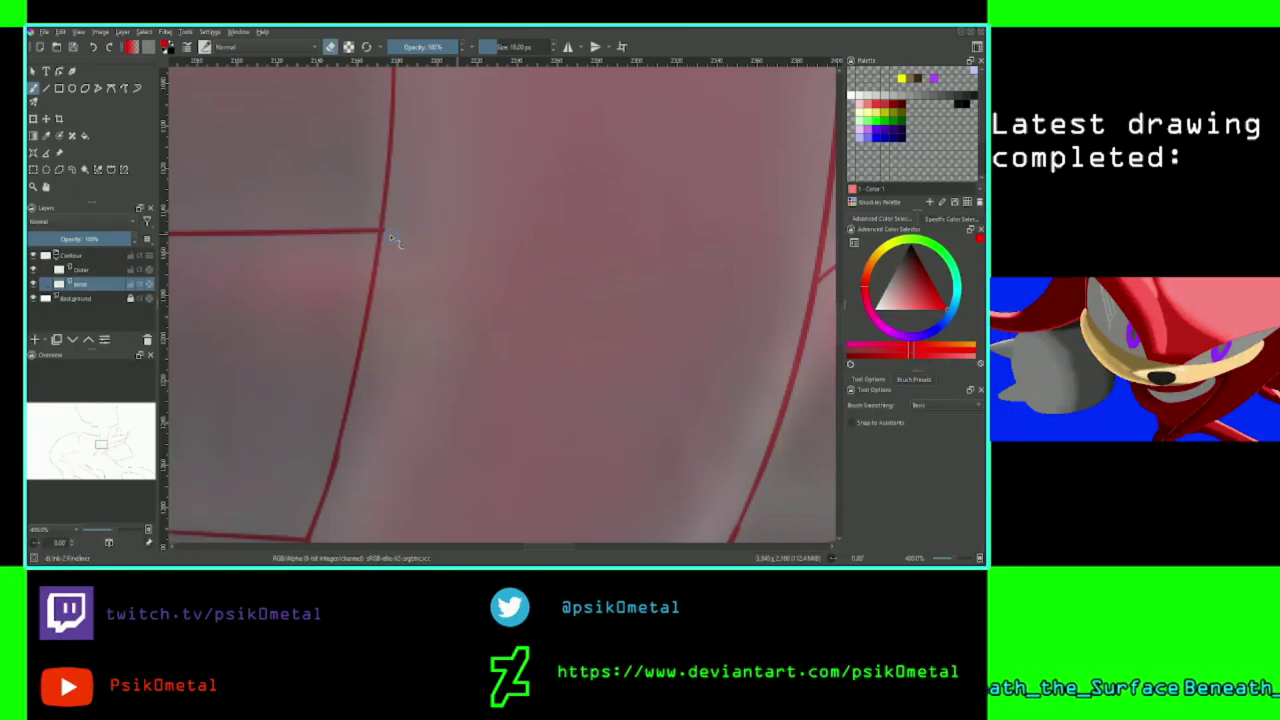
Return the brush from erasing to inking and set its smoothing to Stabilizer for the arm's end at the glove cuff.
scroll(433, 212, down, 5)
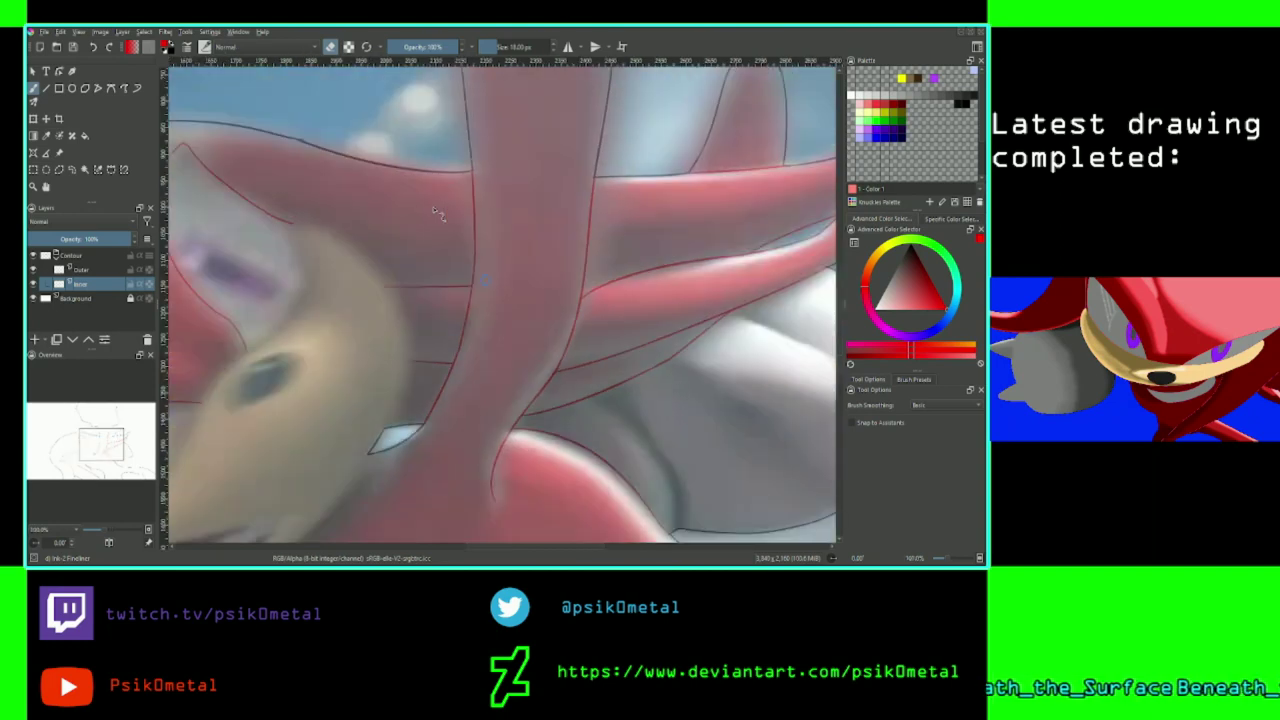
scroll(435, 212, down, 2)
scroll(436, 214, down, 2)
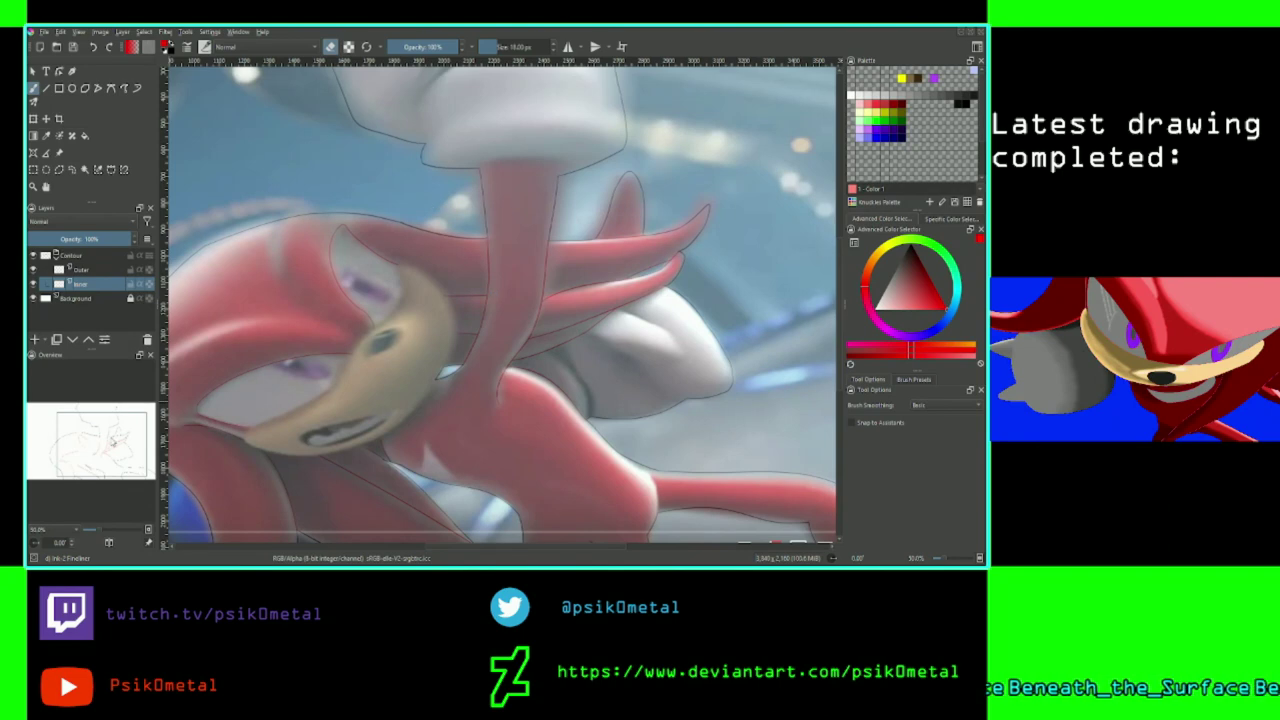
drag(113, 441, 122, 428)
click(334, 49)
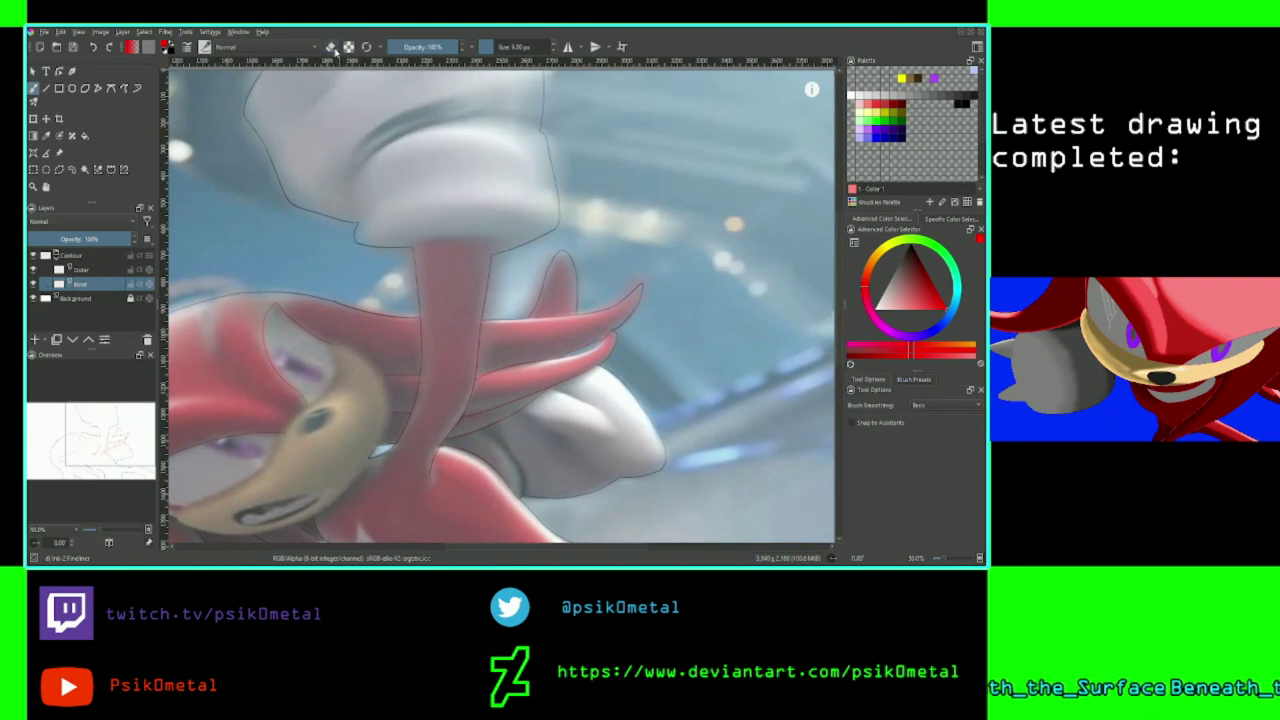
click(938, 426)
key(ctrl+plus)
key(ctrl+plus)
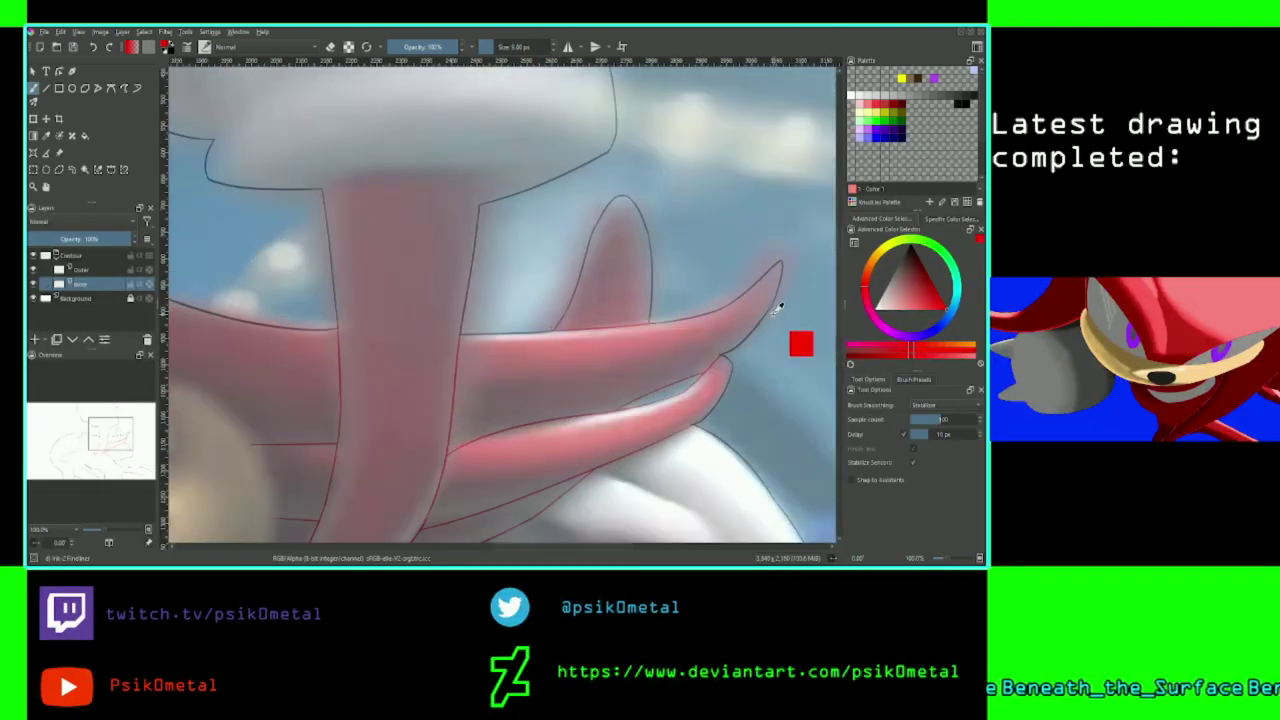
drag(117, 440, 112, 434)
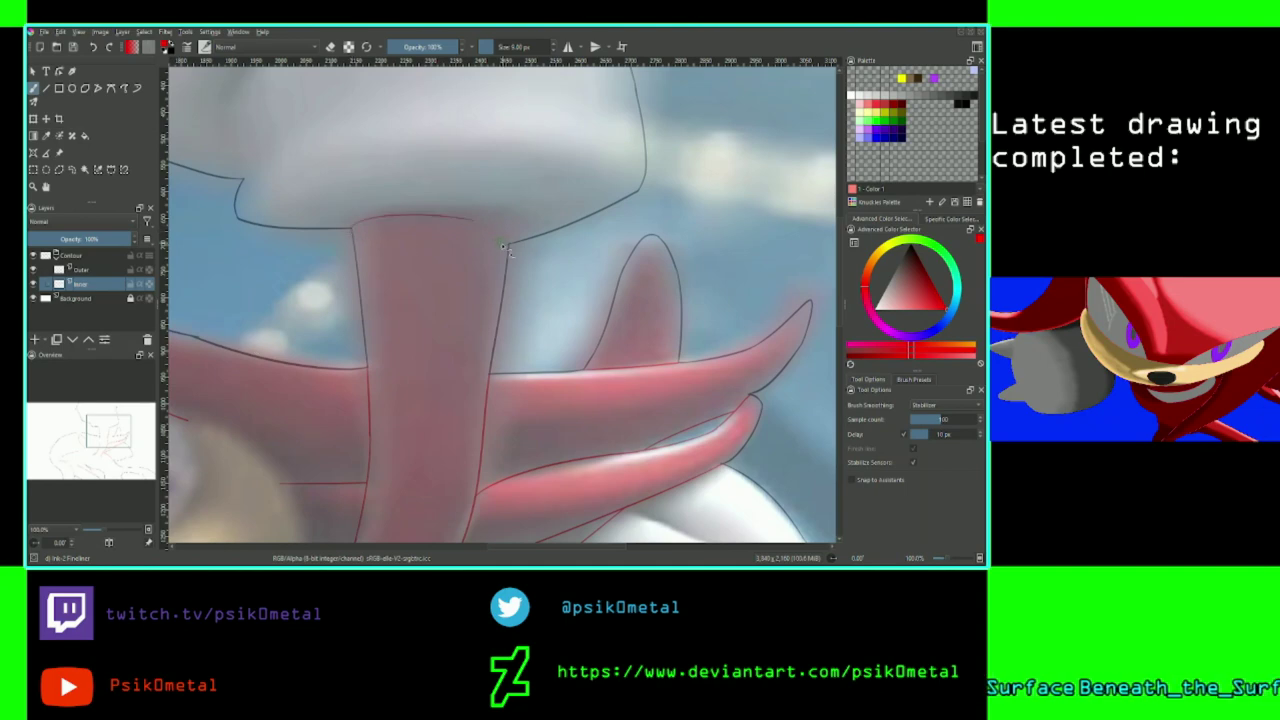
Try to draw a curved line across the arm's end where it enters the glove cuff.
key(plus)
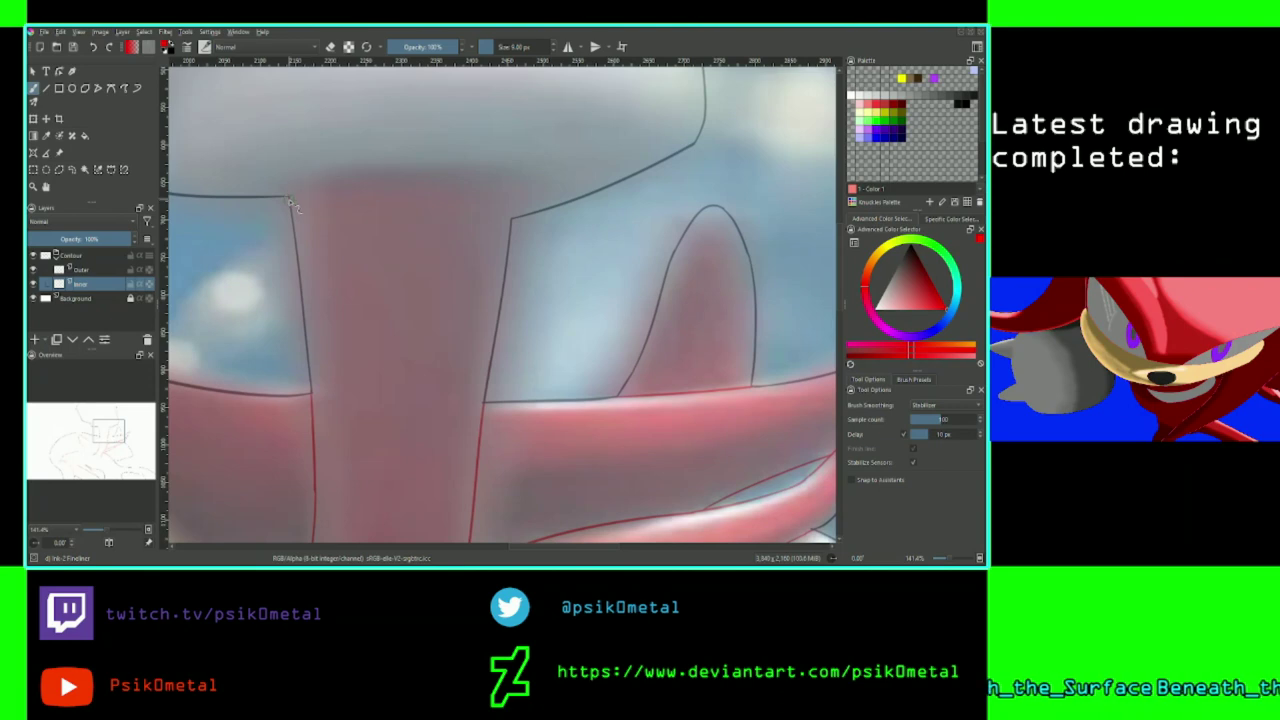
drag(290, 198, 412, 166)
key(ctrl+z)
drag(288, 195, 408, 159)
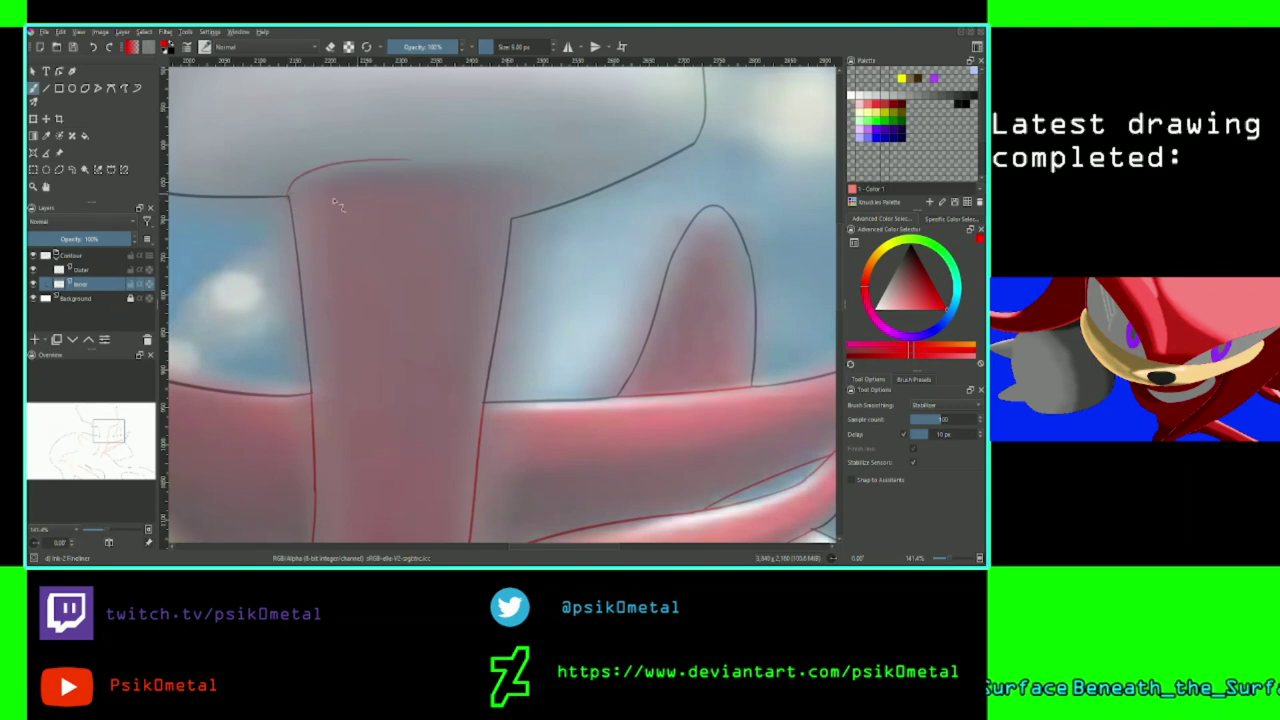
key(ctrl+z)
mouse_move(290, 196)
mouse_down()
mouse_move(343, 179)
mouse_move(398, 191)
mouse_up()
key(ctrl+z)
drag(289, 197, 446, 183)
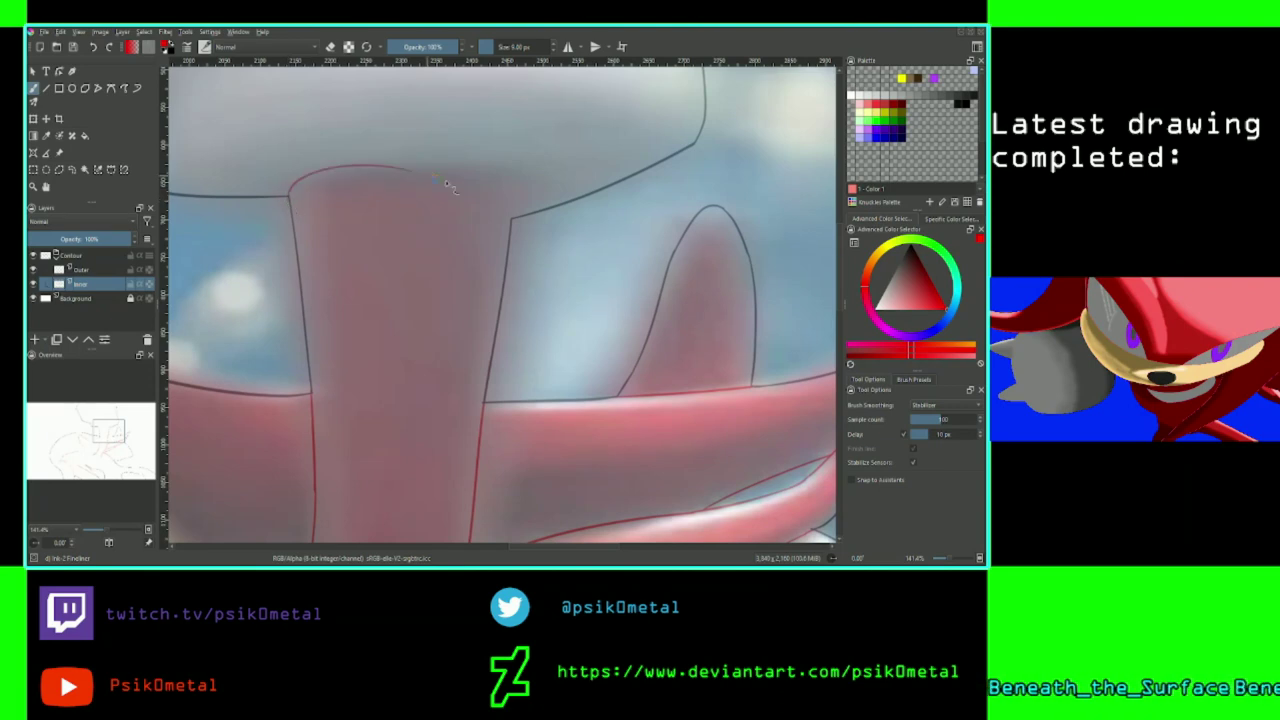
key(ctrl+z)
drag(292, 192, 598, 176)
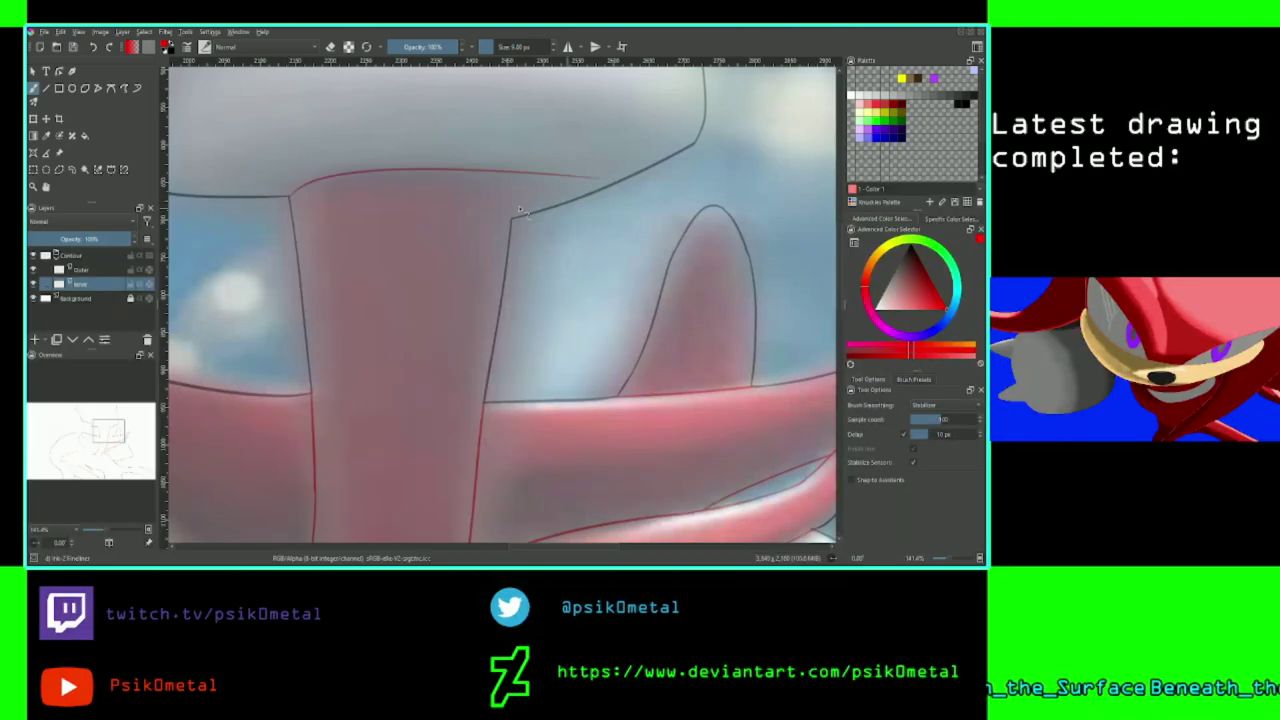
key(ctrl+z)
drag(292, 200, 488, 178)
key(ctrl+z)
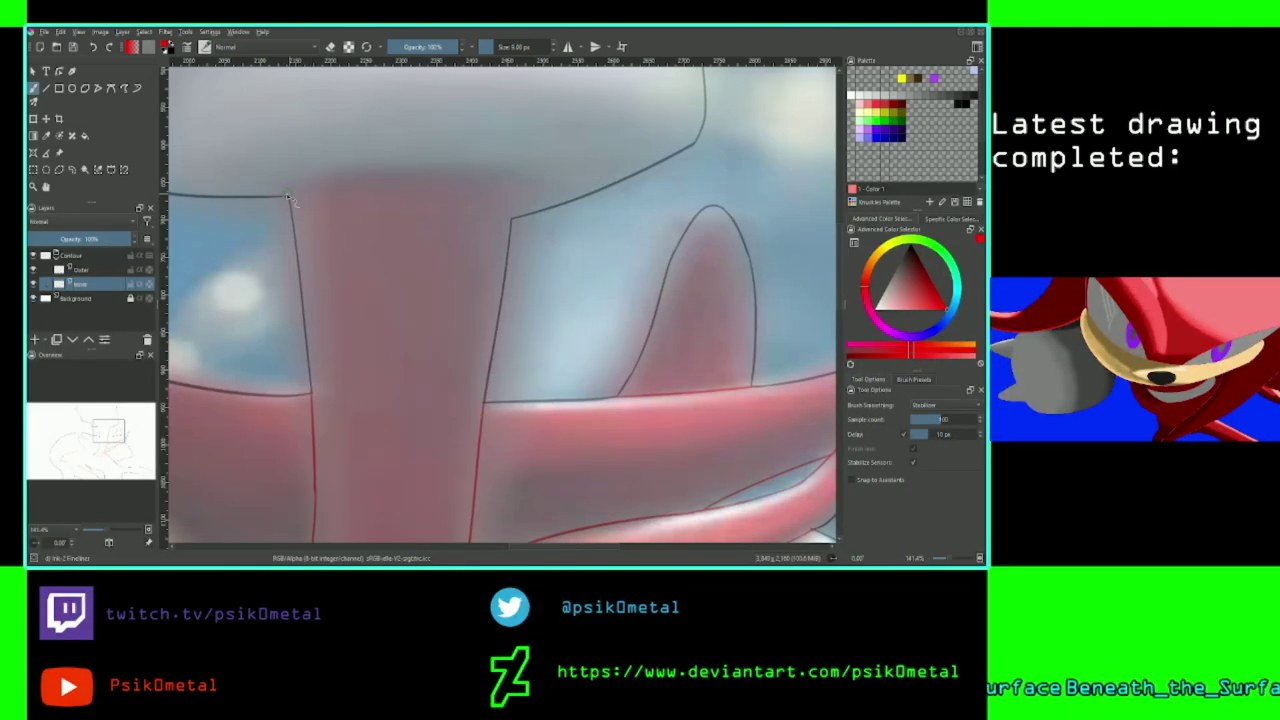
drag(290, 200, 478, 185)
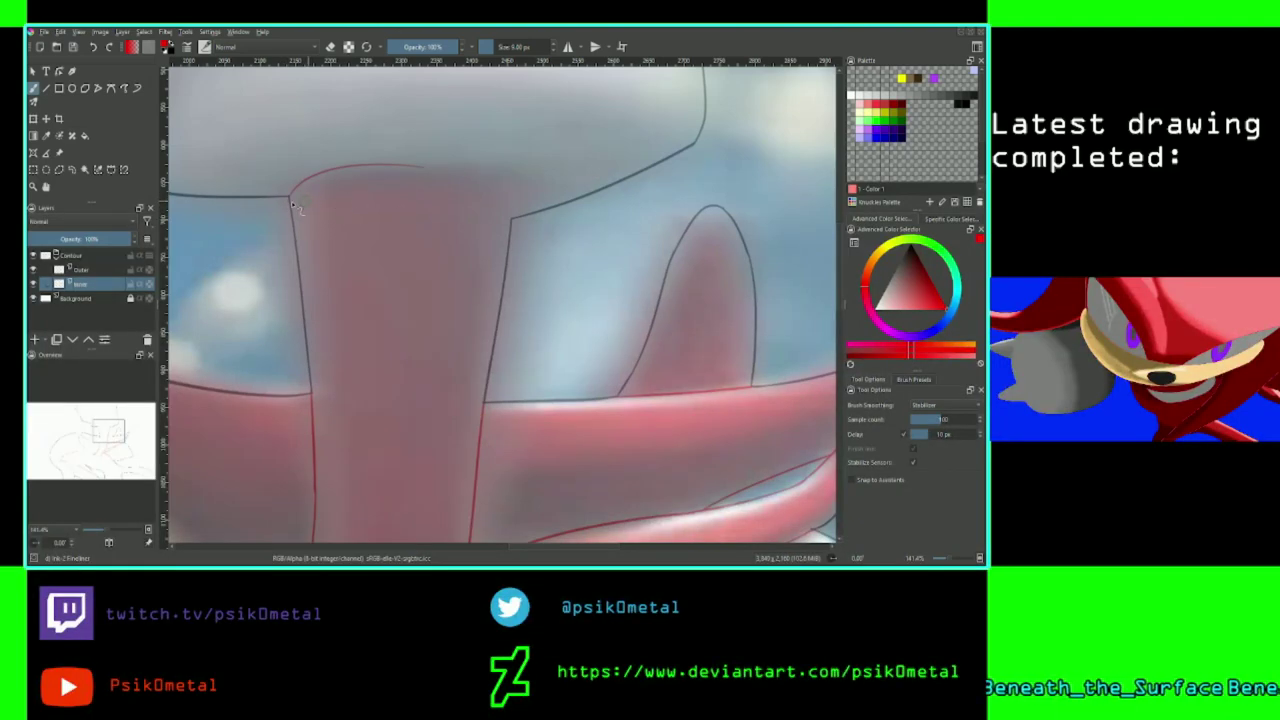
key(ctrl+z)
Draw an arched line across the arm's end at the glove cuff, running from one arm edge just past the other.
drag(291, 197, 530, 187)
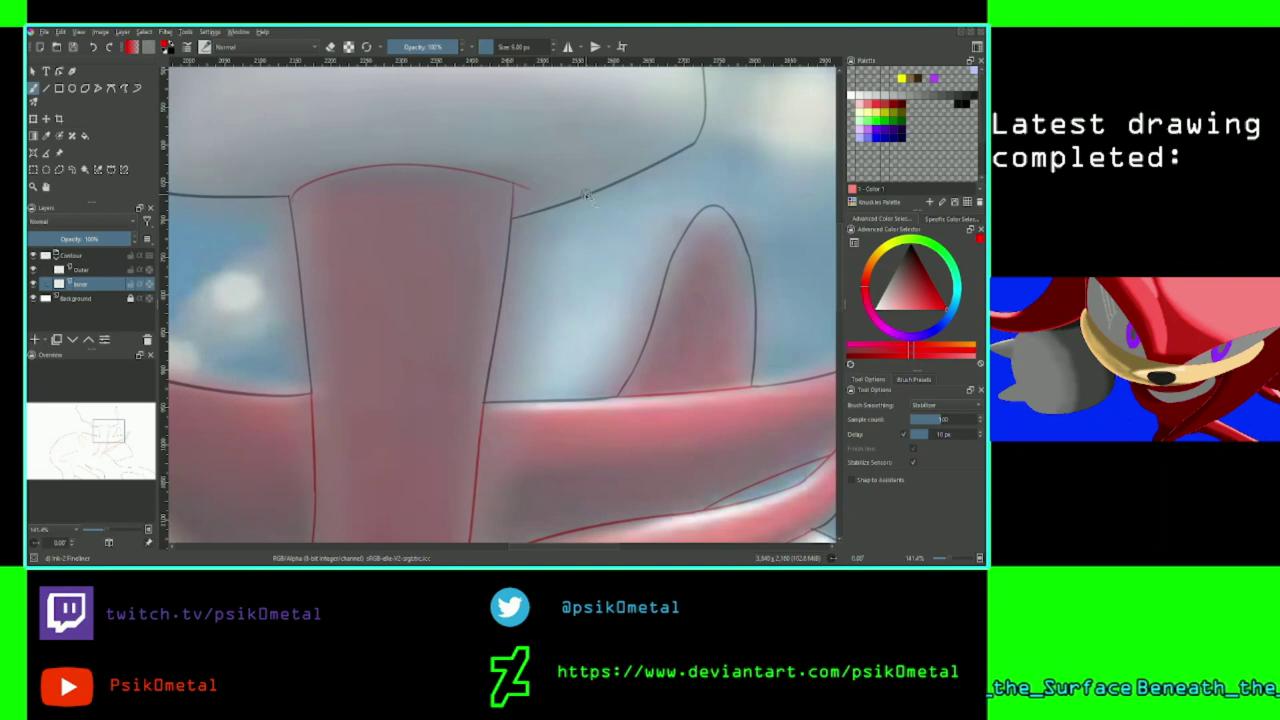
key(plus)
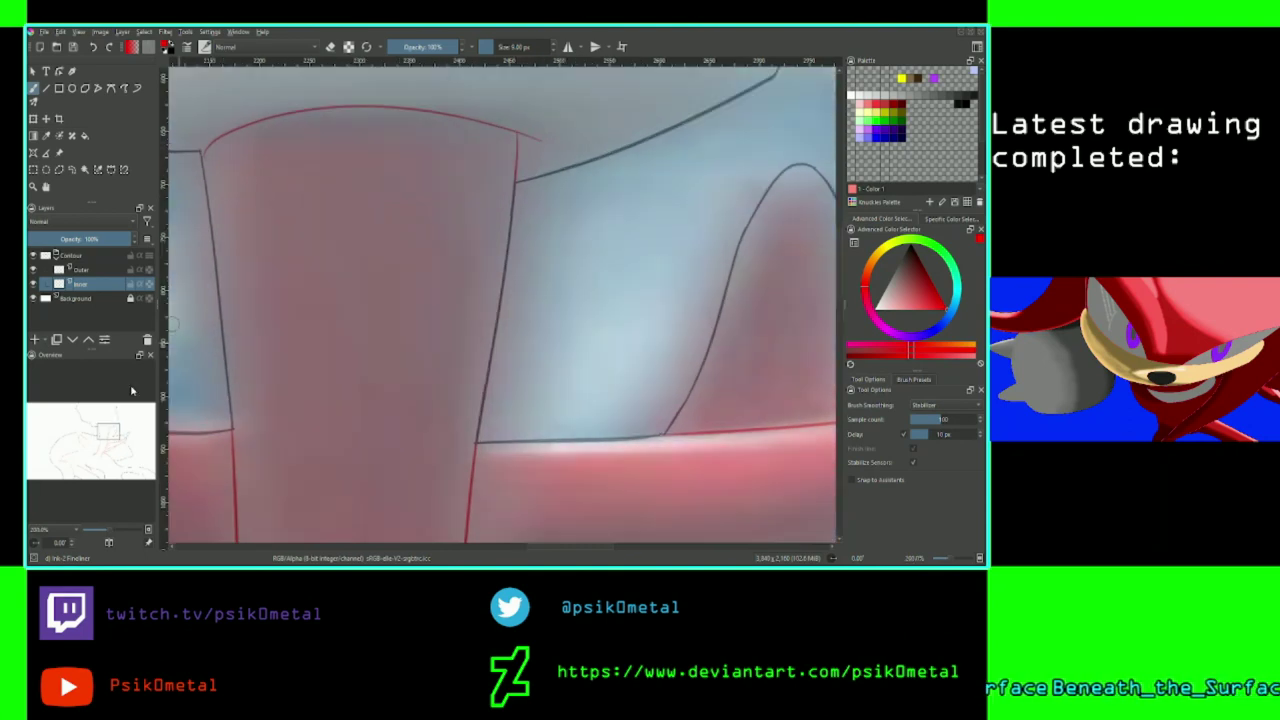
Try to extend the arch's end at the glove cuff down onto the arm's corner with short strokes.
drag(172, 324, 349, 371)
key(plus)
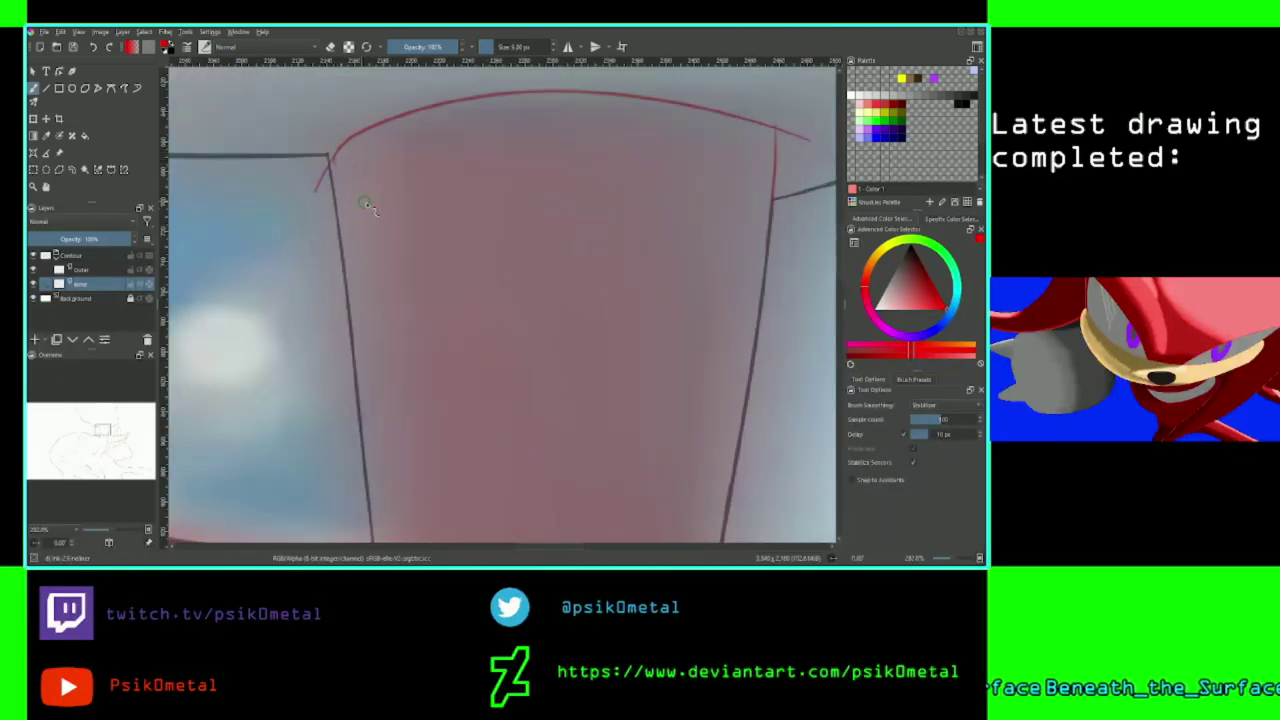
drag(342, 152, 327, 200)
key(ctrl+z)
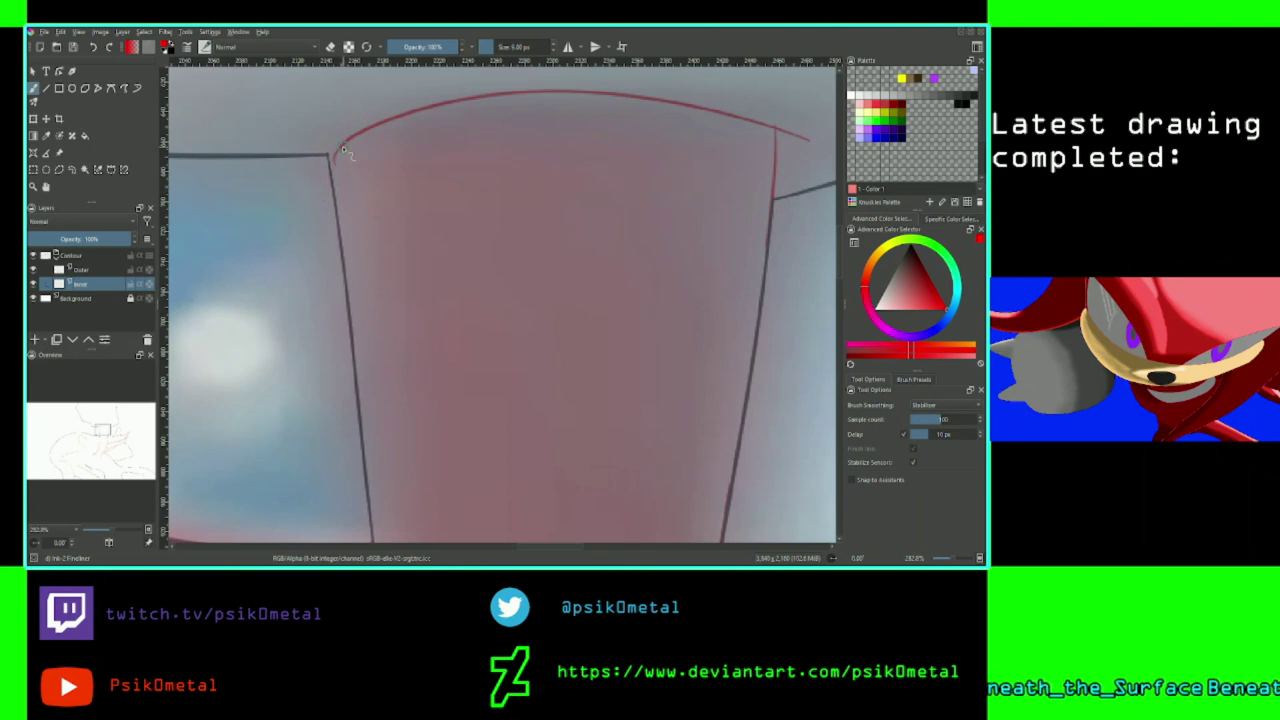
drag(343, 150, 328, 193)
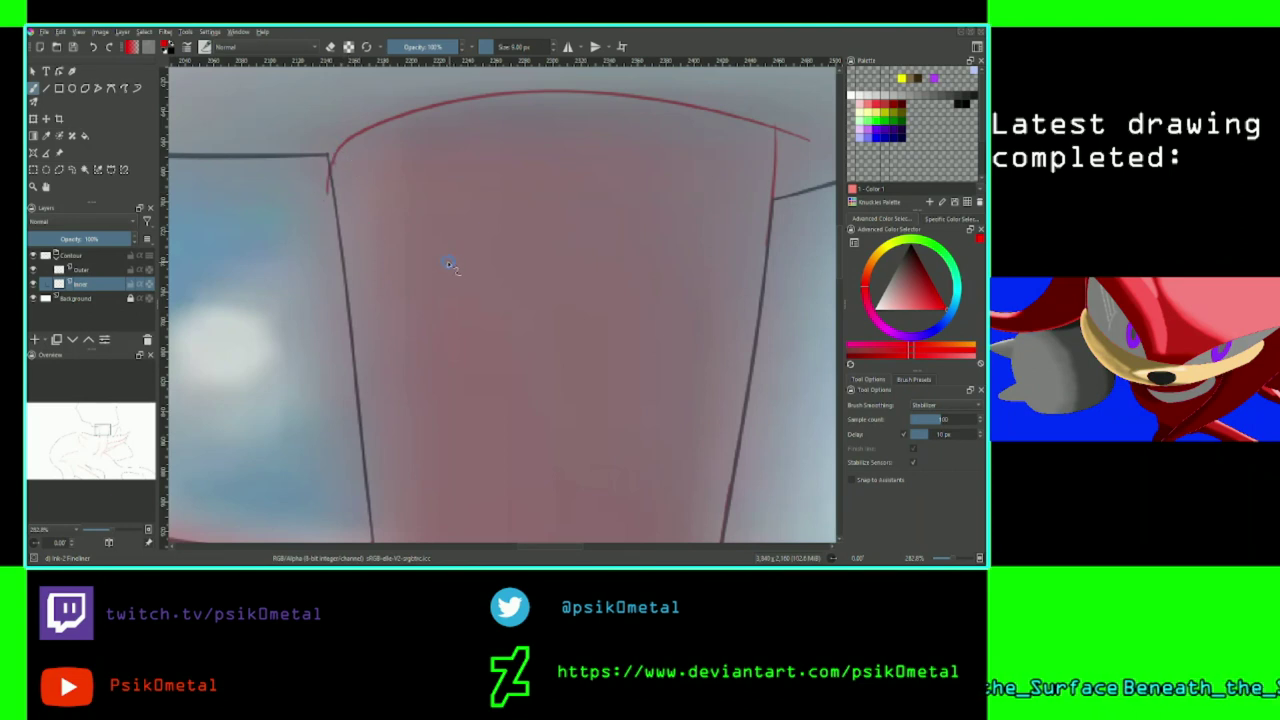
key(ctrl+z)
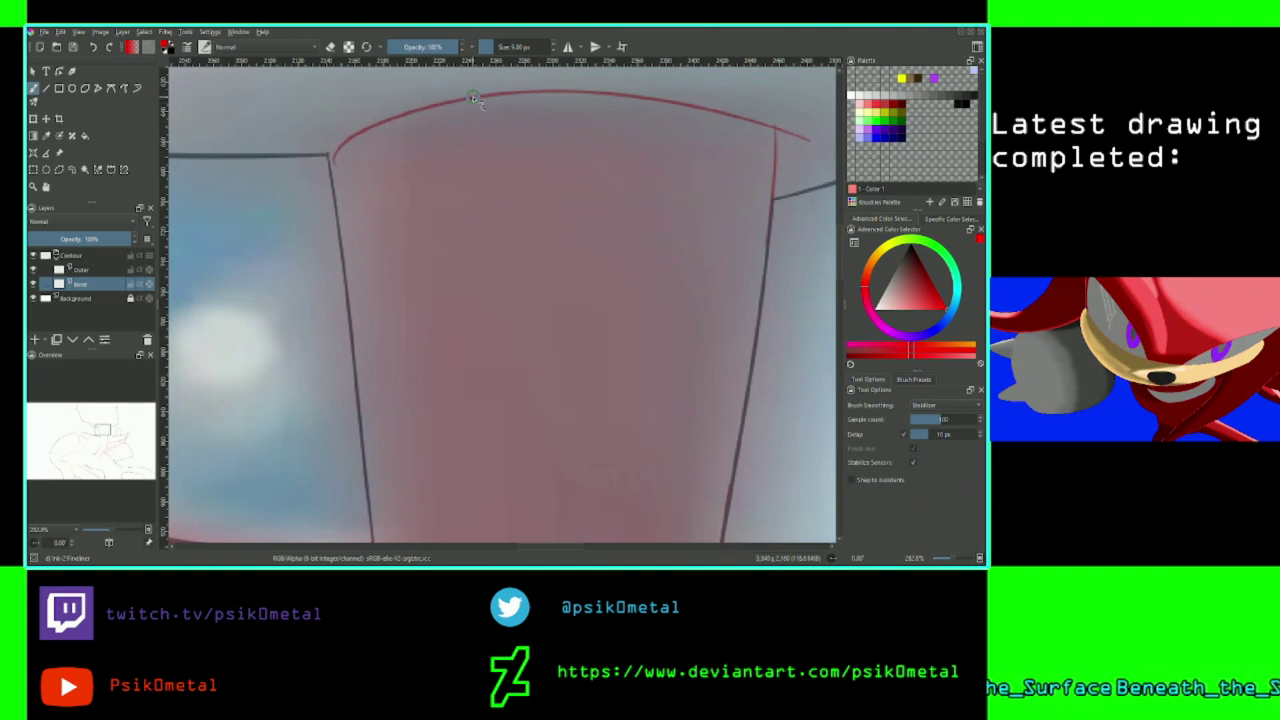
drag(461, 103, 266, 225)
key(ctrl+z)
Try repeatedly to redraw the arch's first stretch from the arm's corner so it merges into the existing curve.
mouse_move(104, 426)
mouse_down()
mouse_move(114, 432)
mouse_move(103, 425)
mouse_up()
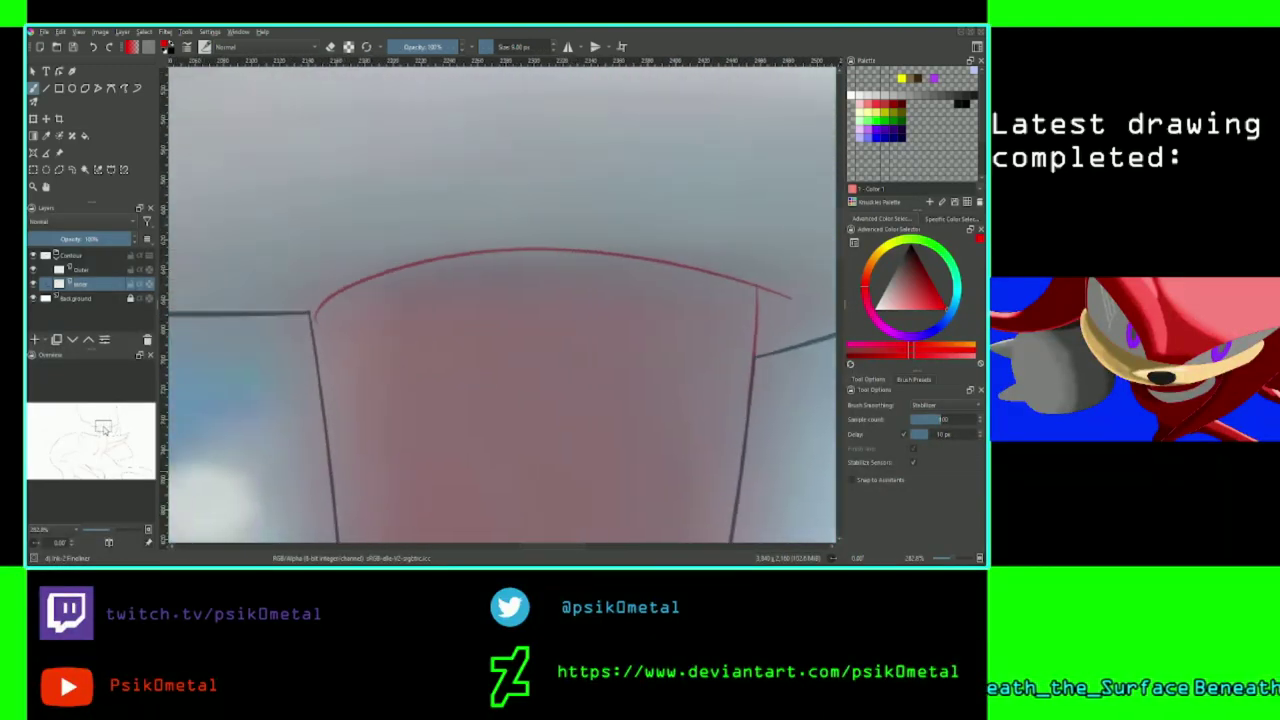
drag(359, 283, 432, 270)
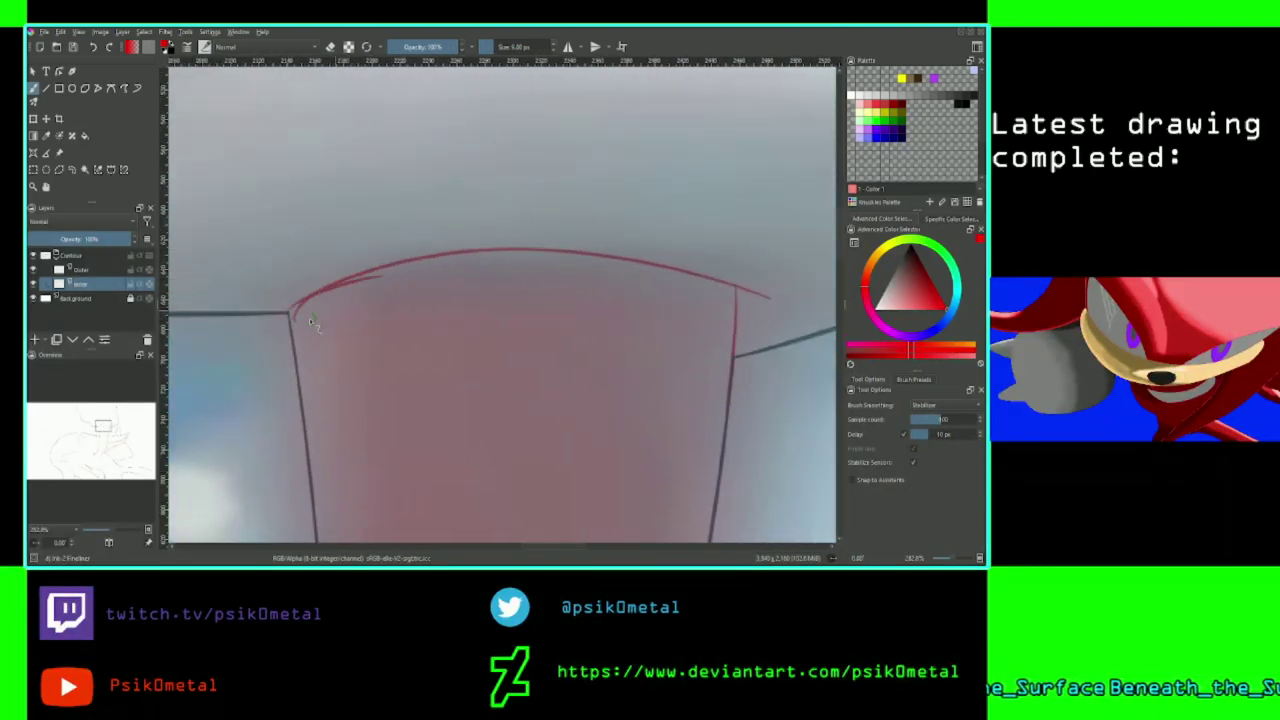
key(ctrl+z)
mouse_move(290, 313)
mouse_down()
mouse_move(347, 280)
mouse_move(514, 243)
mouse_up()
key(ctrl+z)
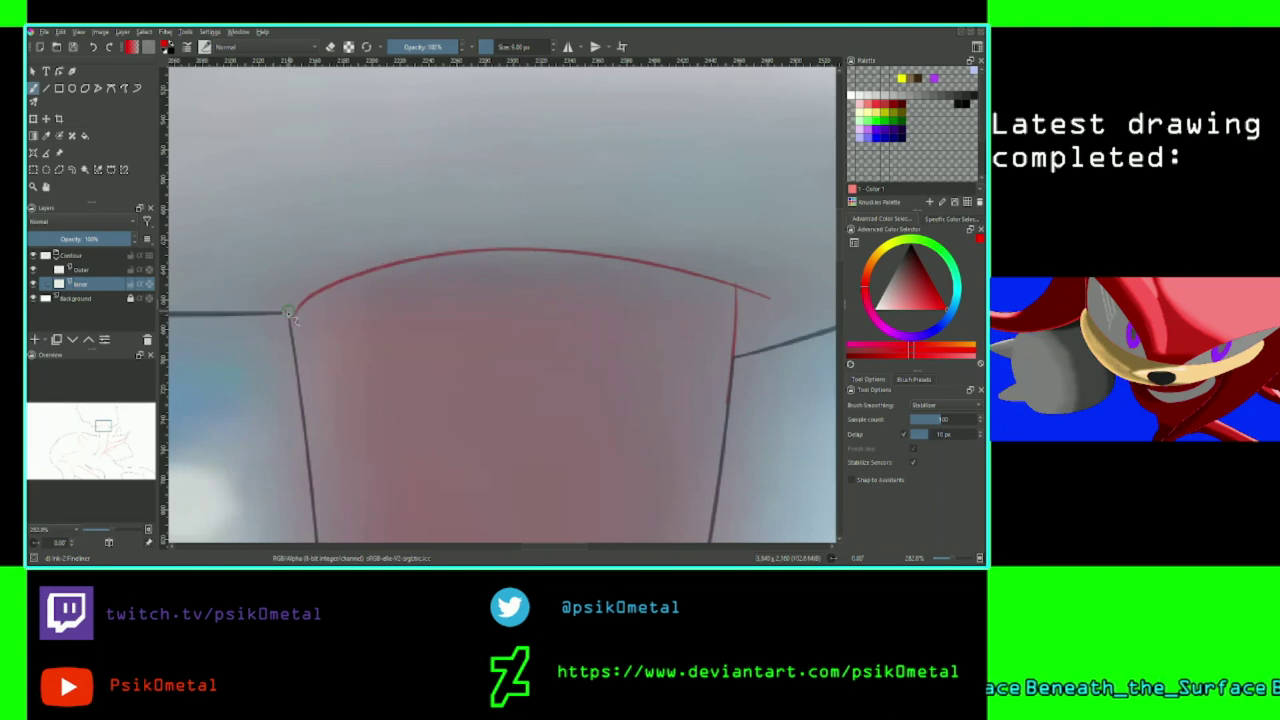
mouse_move(291, 317)
mouse_down()
mouse_move(336, 292)
mouse_move(583, 248)
mouse_up()
key(ctrl+z)
mouse_move(290, 318)
mouse_down()
mouse_move(440, 262)
mouse_move(534, 256)
mouse_up()
key(ctrl+z)
mouse_move(290, 316)
mouse_down()
mouse_move(348, 277)
mouse_move(550, 236)
mouse_up()
key(ctrl+z)
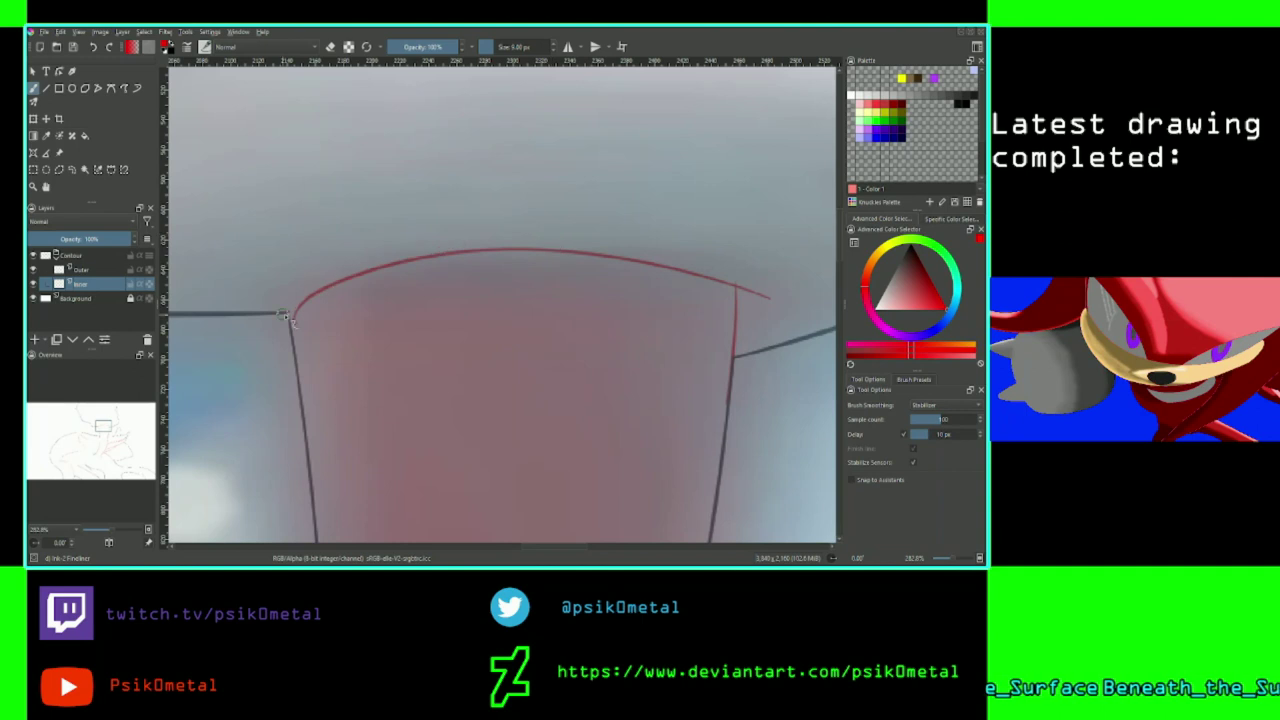
drag(291, 316, 555, 245)
key(ctrl+z)
drag(290, 313, 543, 256)
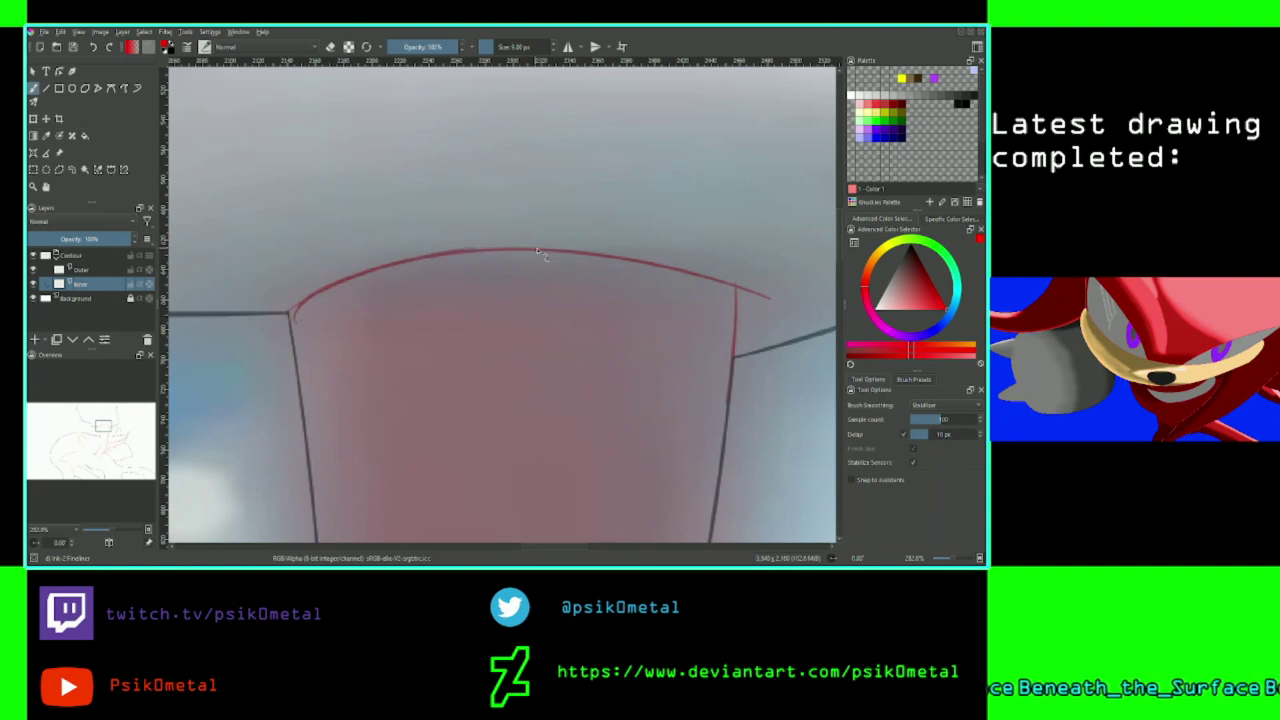
key(ctrl+z)
drag(290, 315, 465, 264)
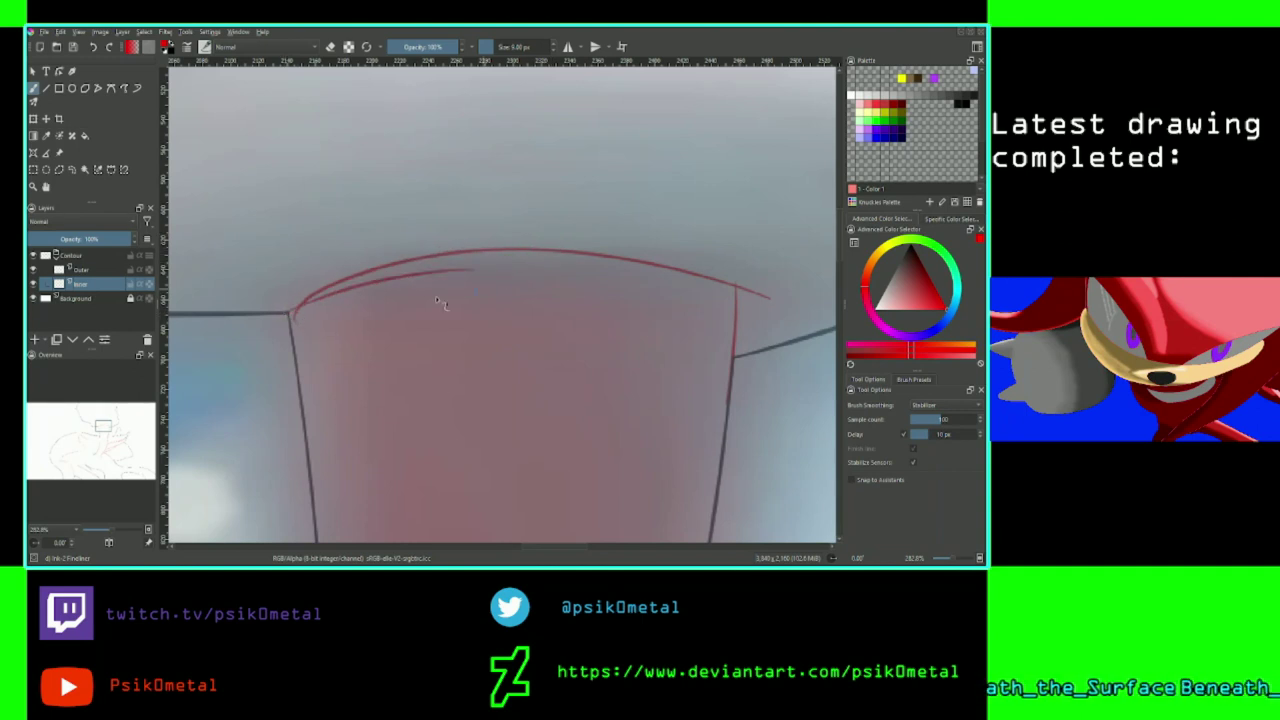
key(ctrl+z)
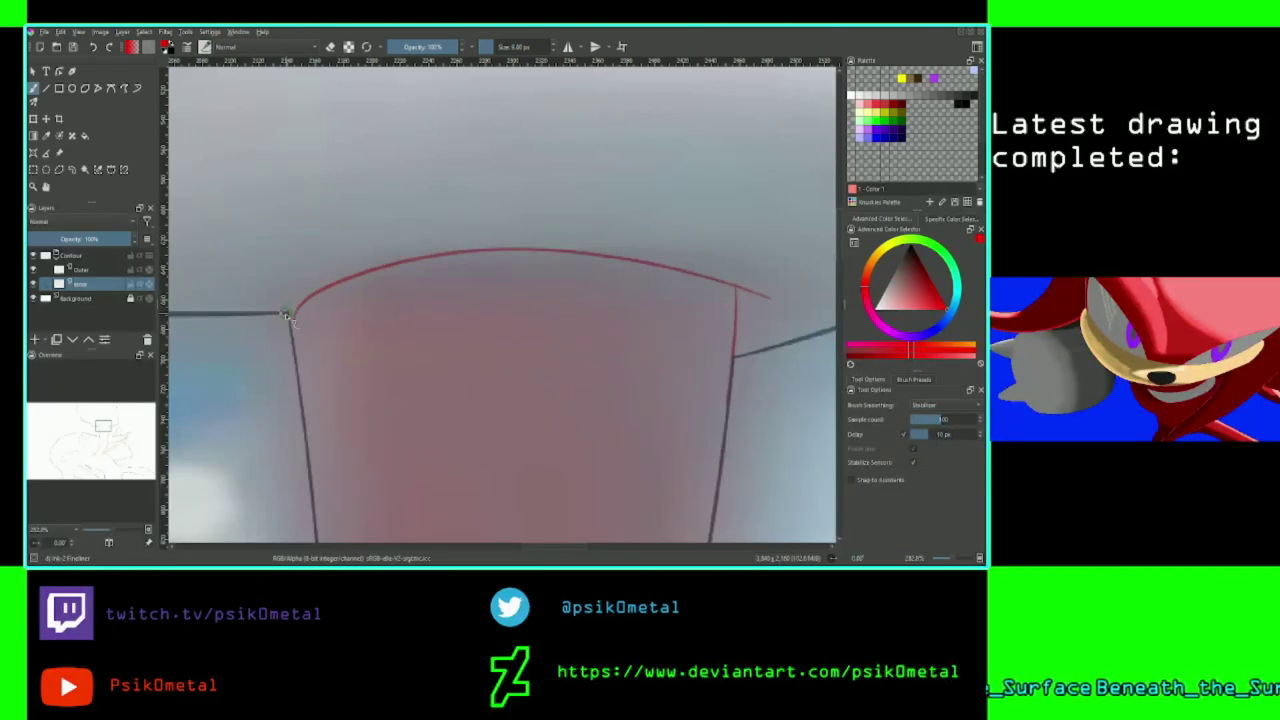
drag(290, 314, 510, 258)
key(ctrl+z)
mouse_move(286, 318)
mouse_down()
mouse_move(358, 280)
mouse_move(586, 251)
mouse_up()
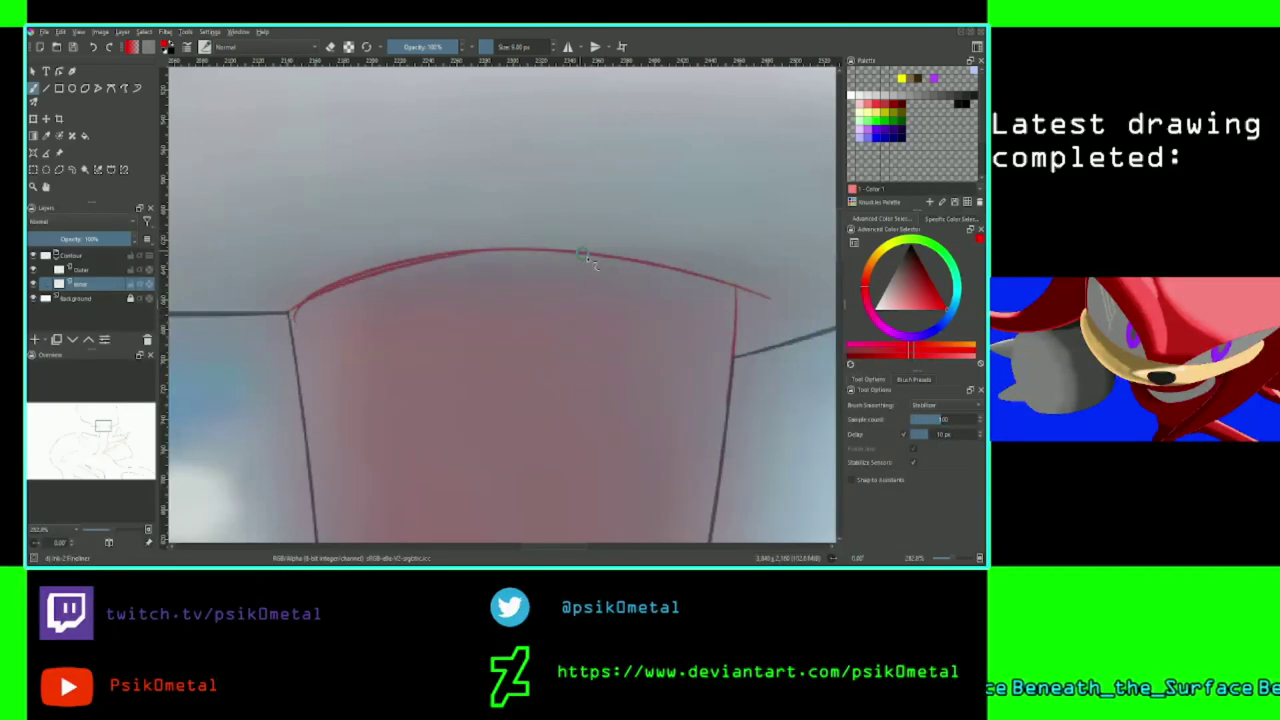
key(ctrl+z)
drag(288, 312, 447, 268)
key(ctrl+z)
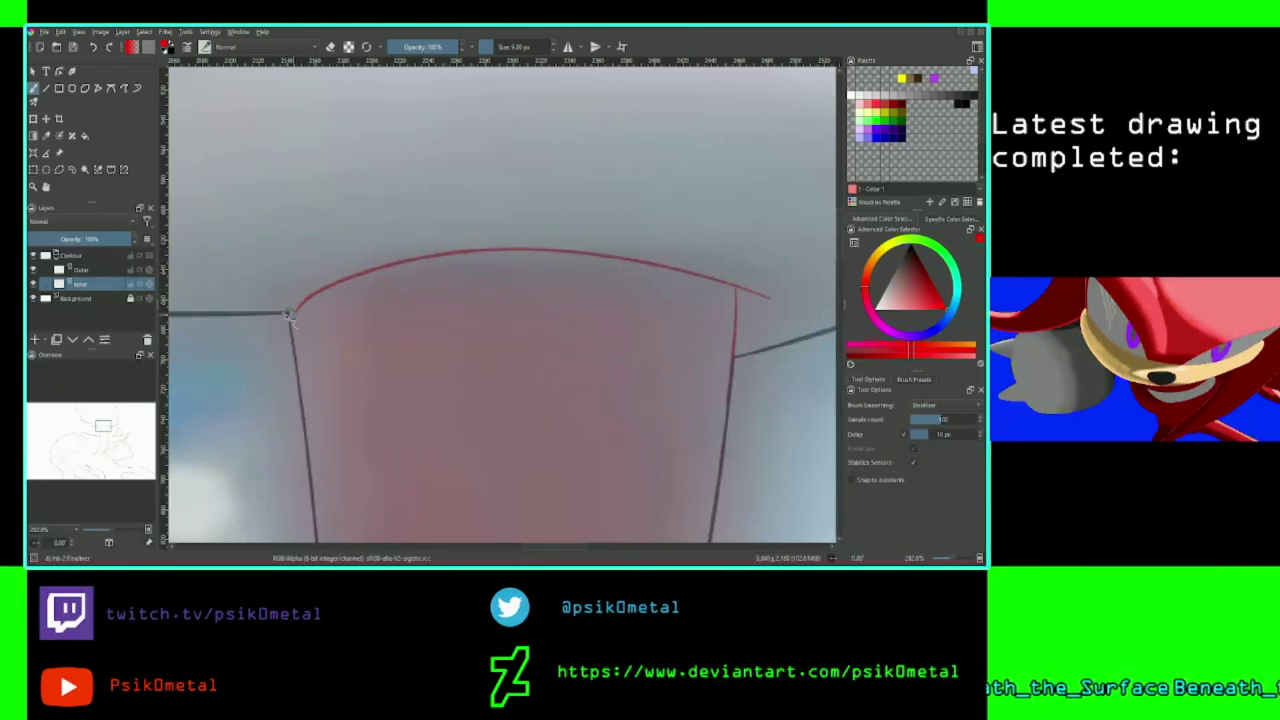
Draw a short curve from the arm's corner that merges into the arch at the glove cuff.
mouse_move(288, 312)
mouse_down()
mouse_move(393, 272)
mouse_move(370, 293)
mouse_move(286, 313)
mouse_move(366, 288)
mouse_up()
key(ctrl+z)
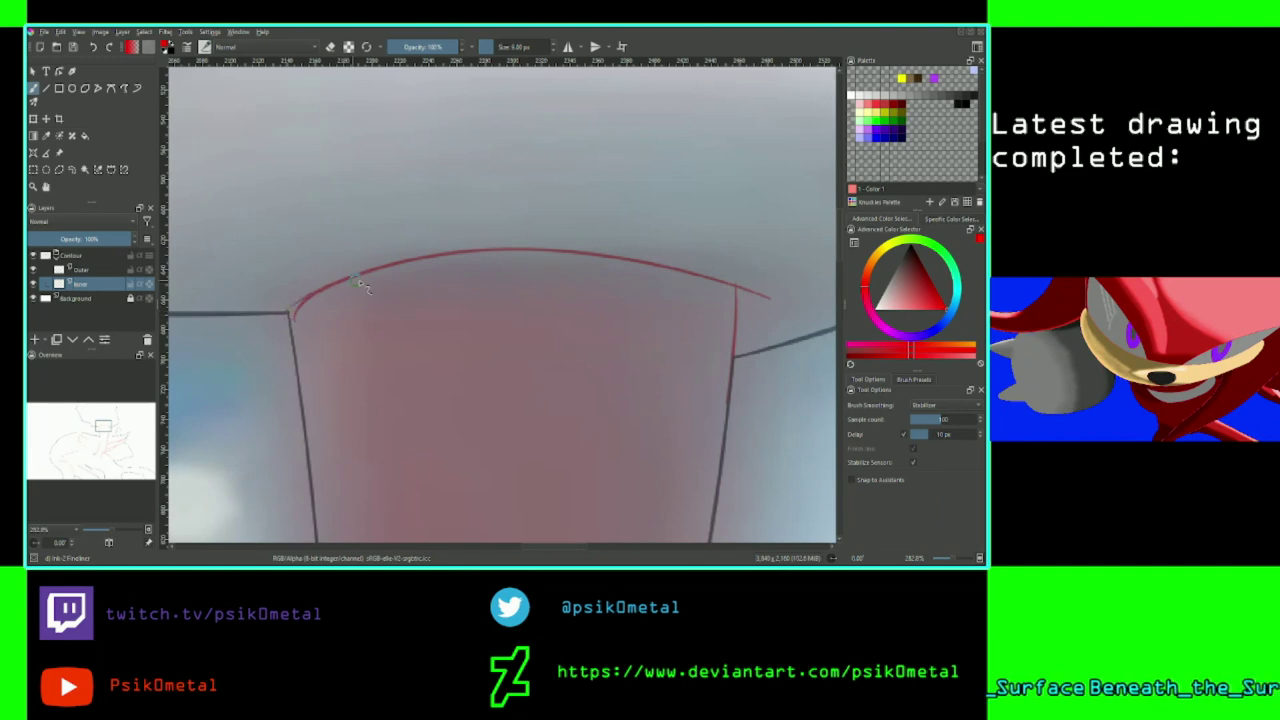
key(ctrl+z)
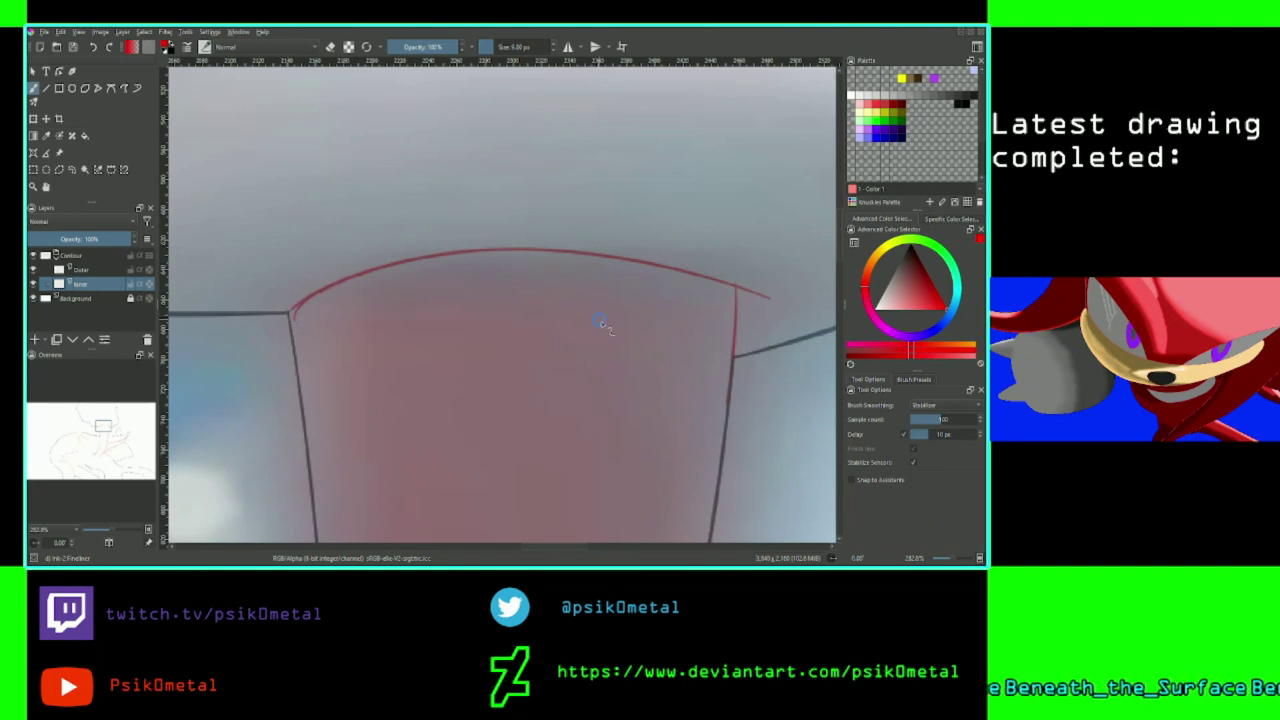
Take the brush off Stabilizer smoothing and erase the arch's leftover hook inside the arm's corner.
key(plus)
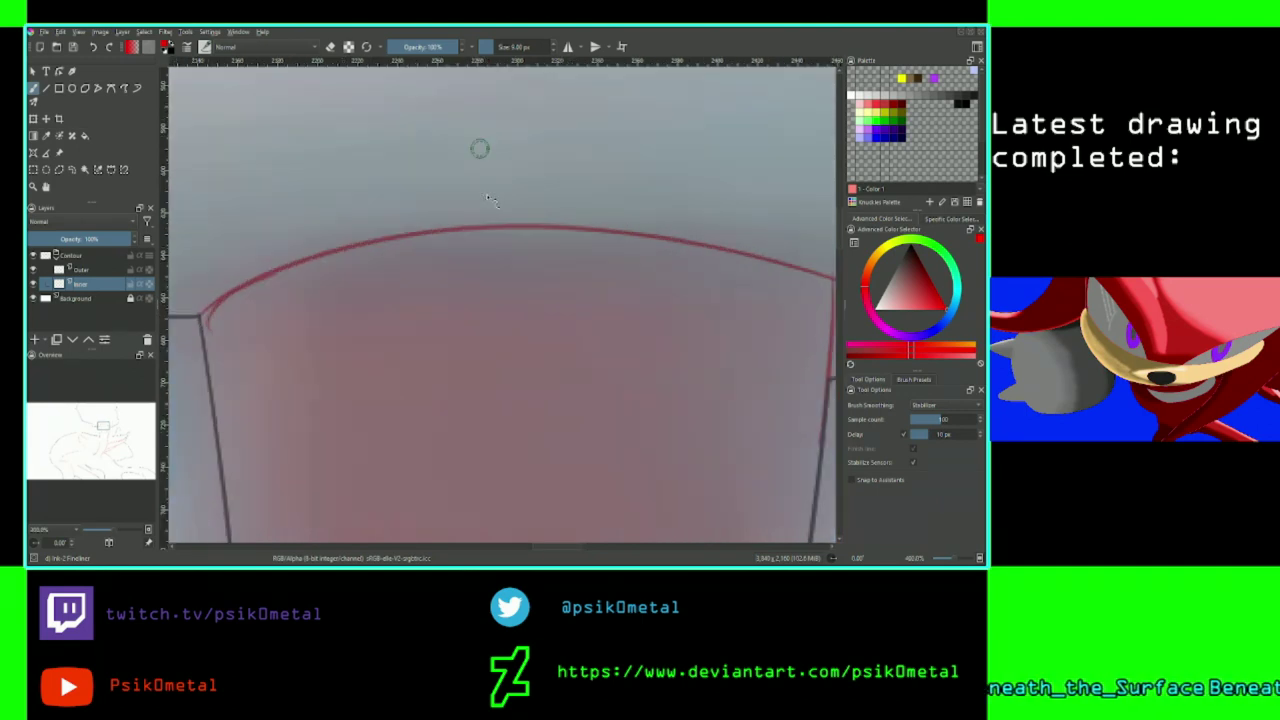
click(943, 388)
drag(101, 427, 98, 425)
key(e)
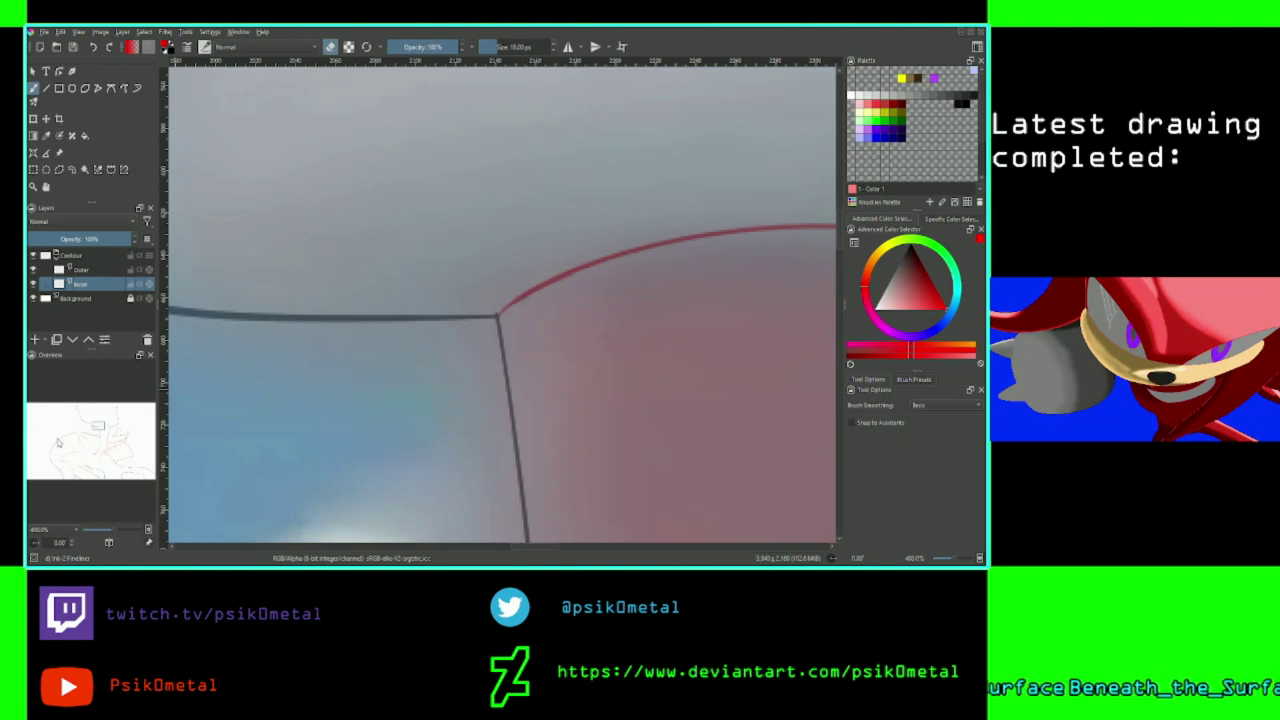
Erase the arch's overshoot beyond the arm's opposite edge and return the brush to inking.
drag(96, 430, 104, 427)
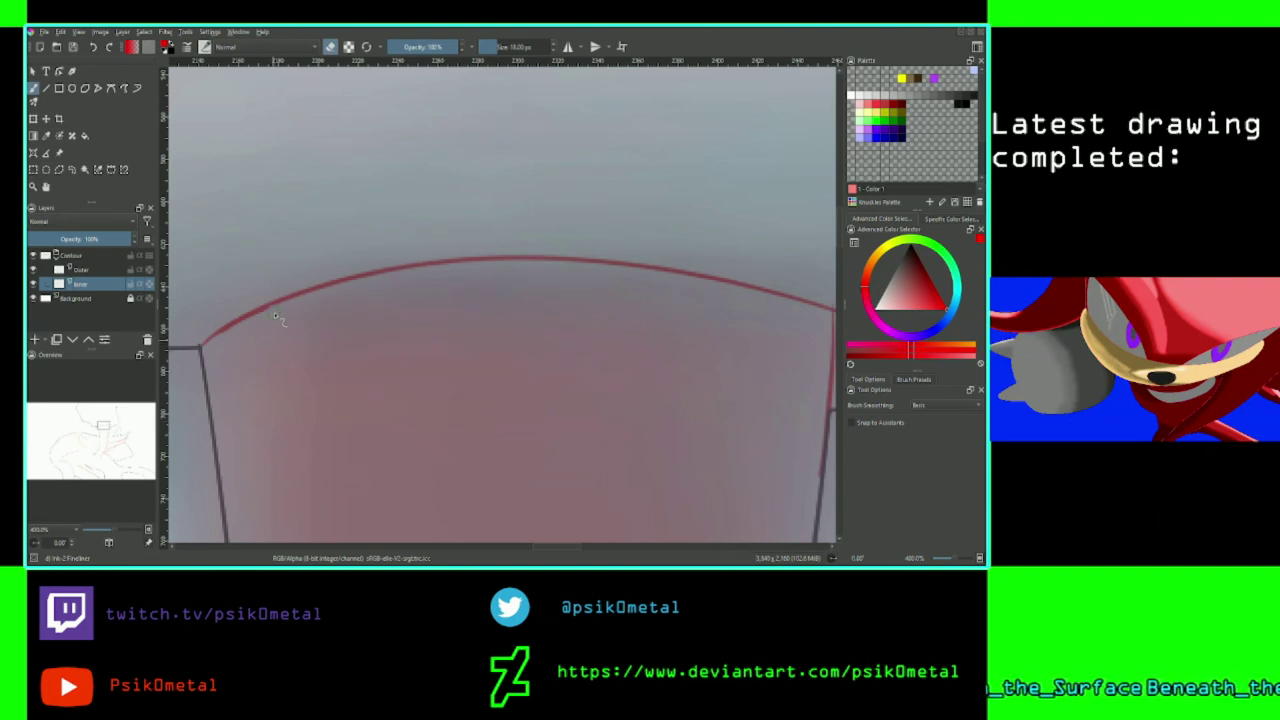
drag(104, 427, 111, 426)
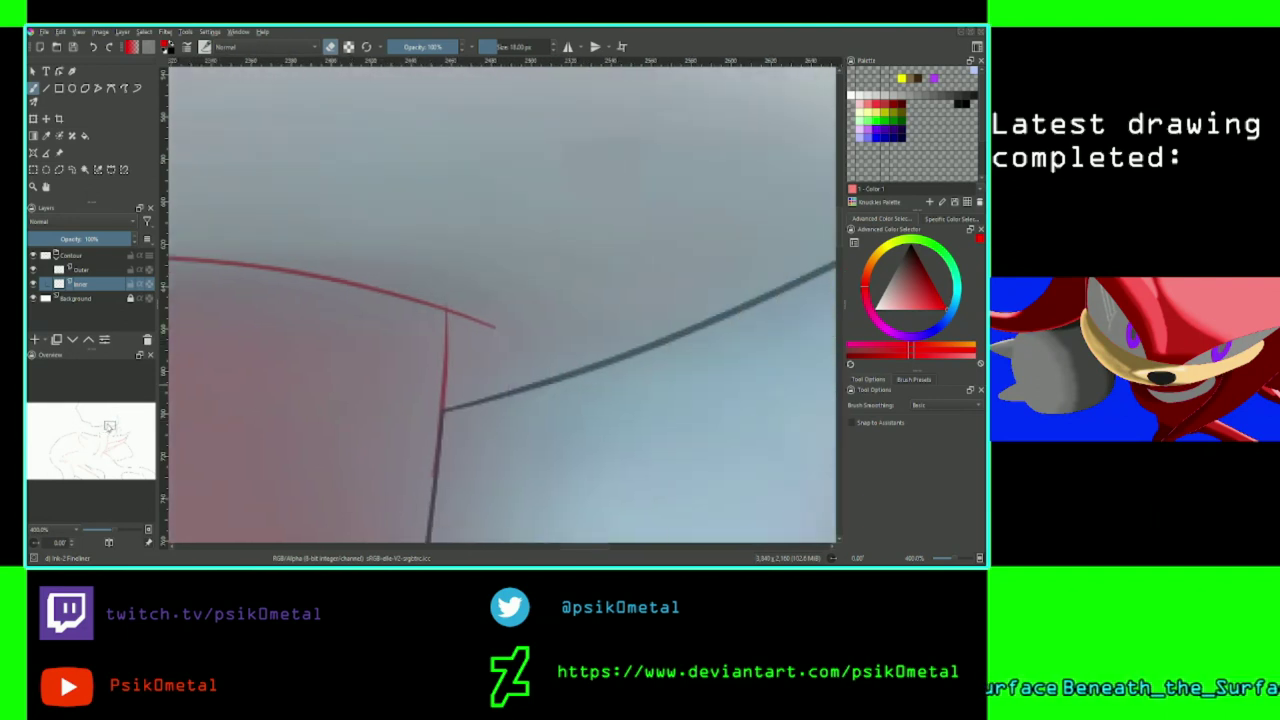
mouse_move(485, 345)
mouse_down()
mouse_move(490, 327)
mouse_move(469, 321)
mouse_up()
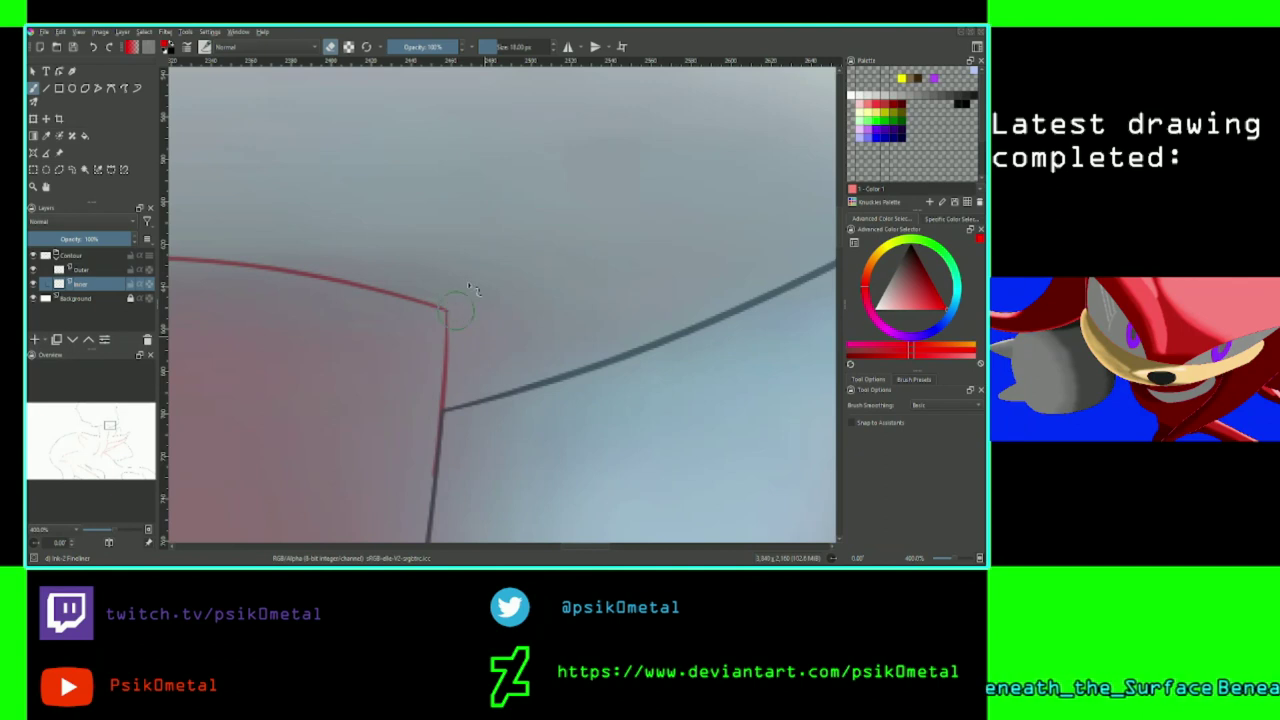
key(e)
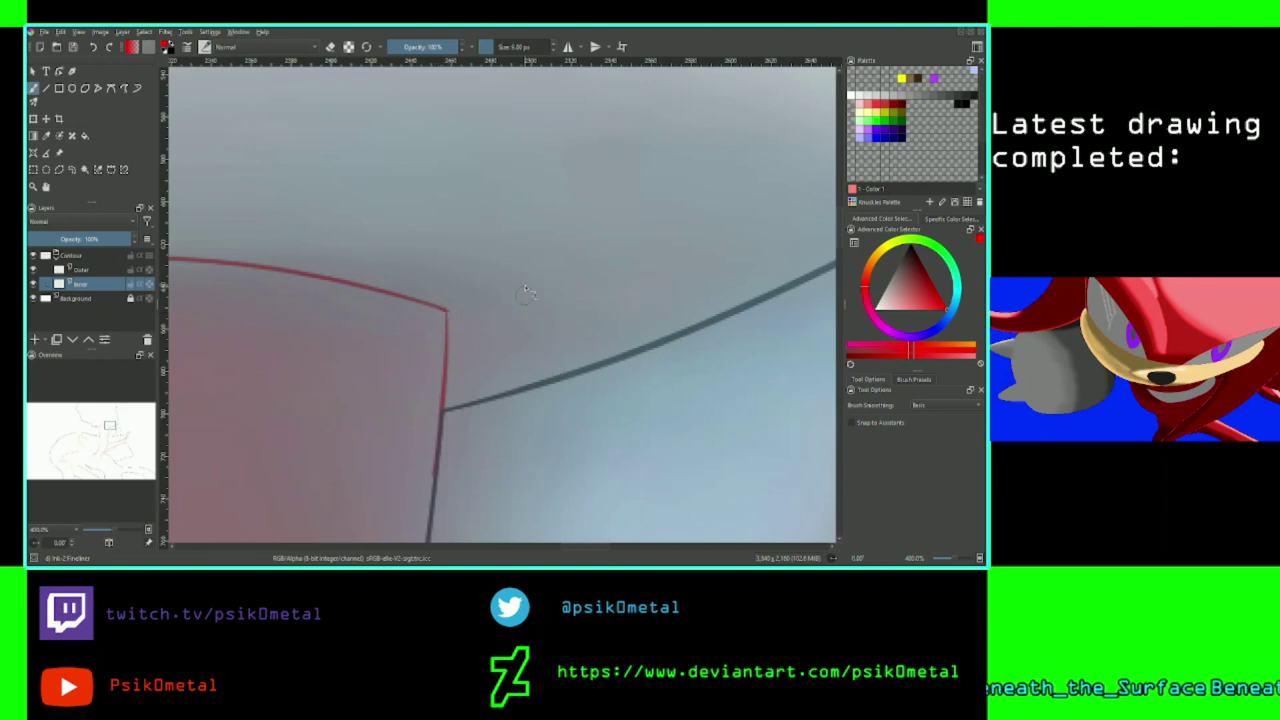
Look over the whole picture with the finished arm contour and save the drawing.
scroll(520, 292, down, 2)
scroll(525, 290, up, 2)
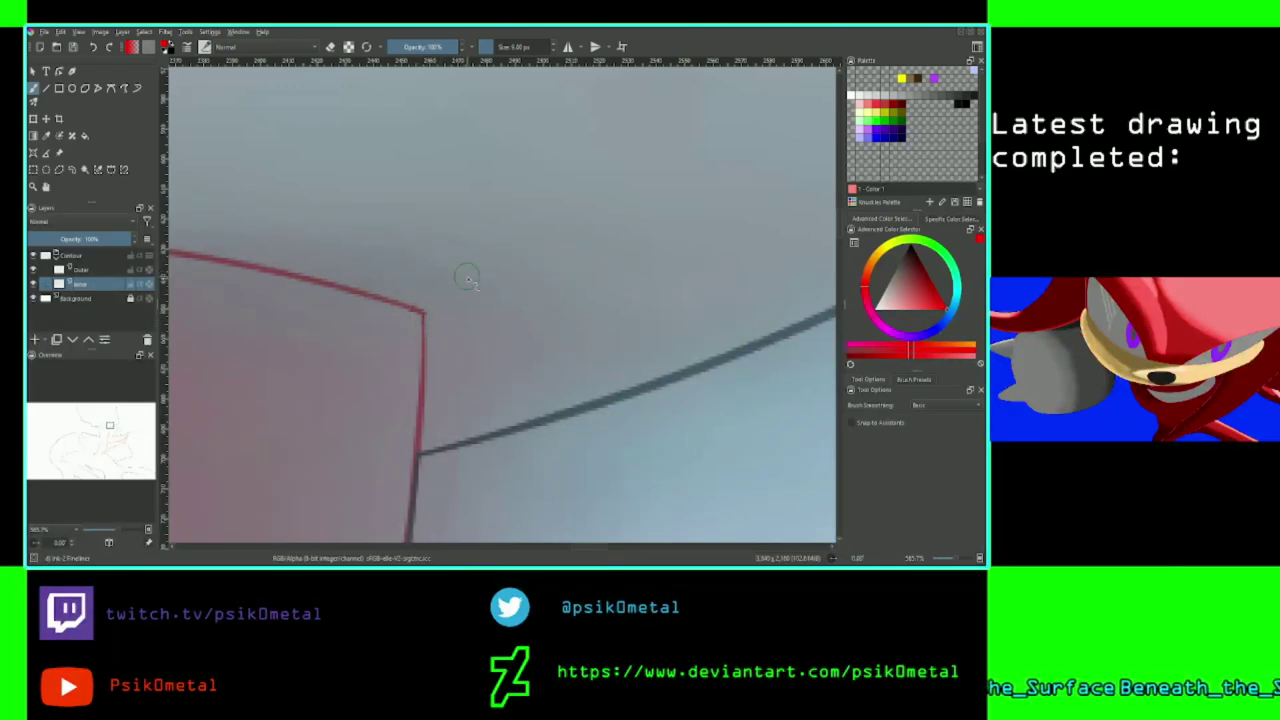
scroll(467, 280, down, 10)
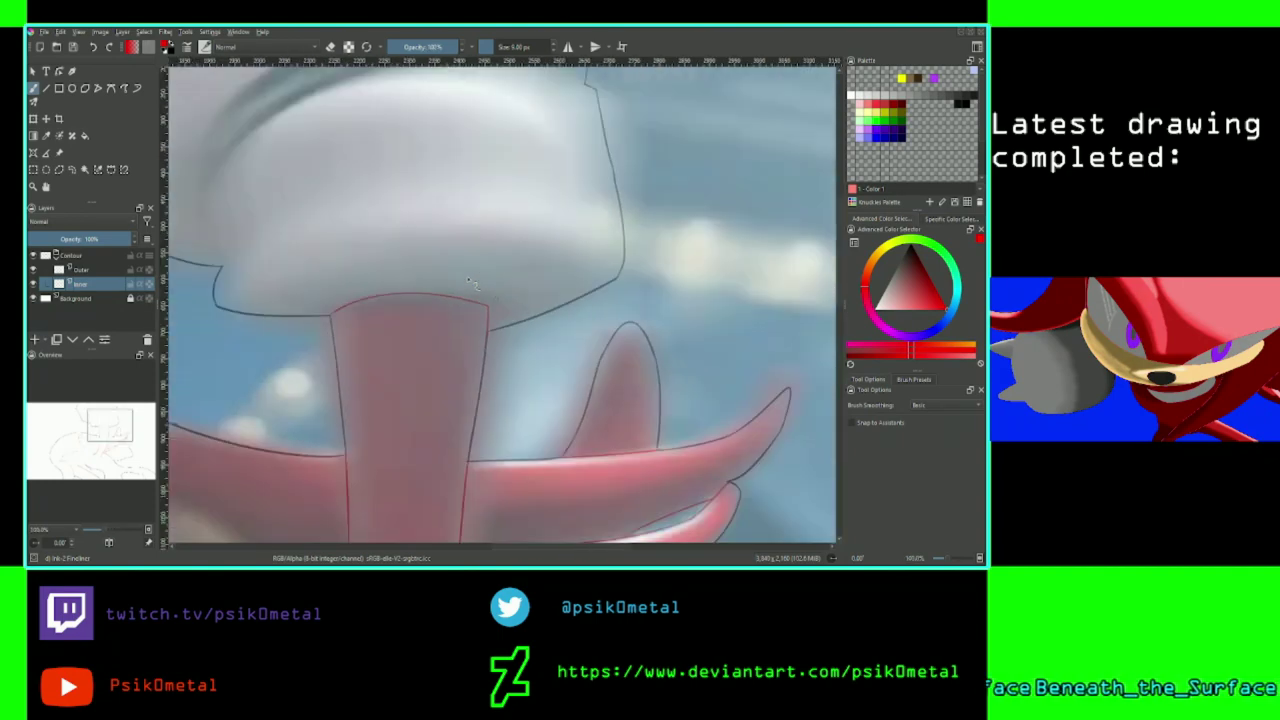
scroll(467, 280, down, 3)
scroll(467, 280, down, 3)
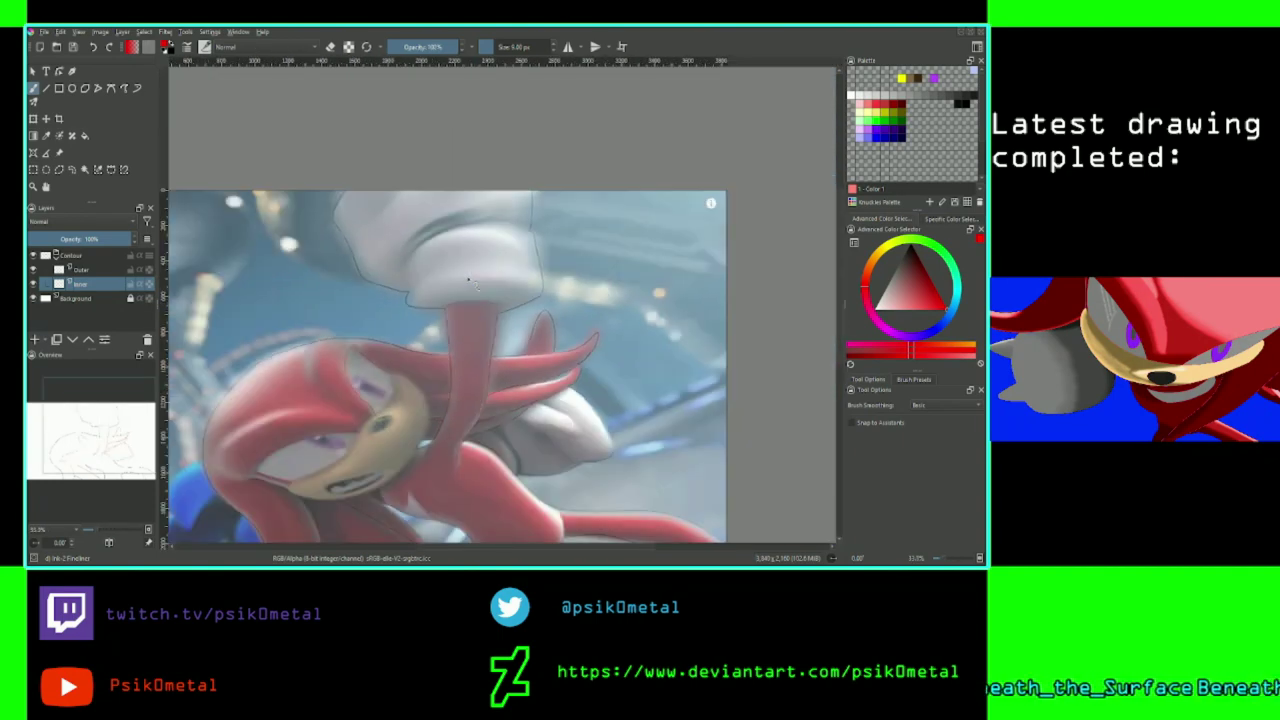
drag(78, 405, 88, 447)
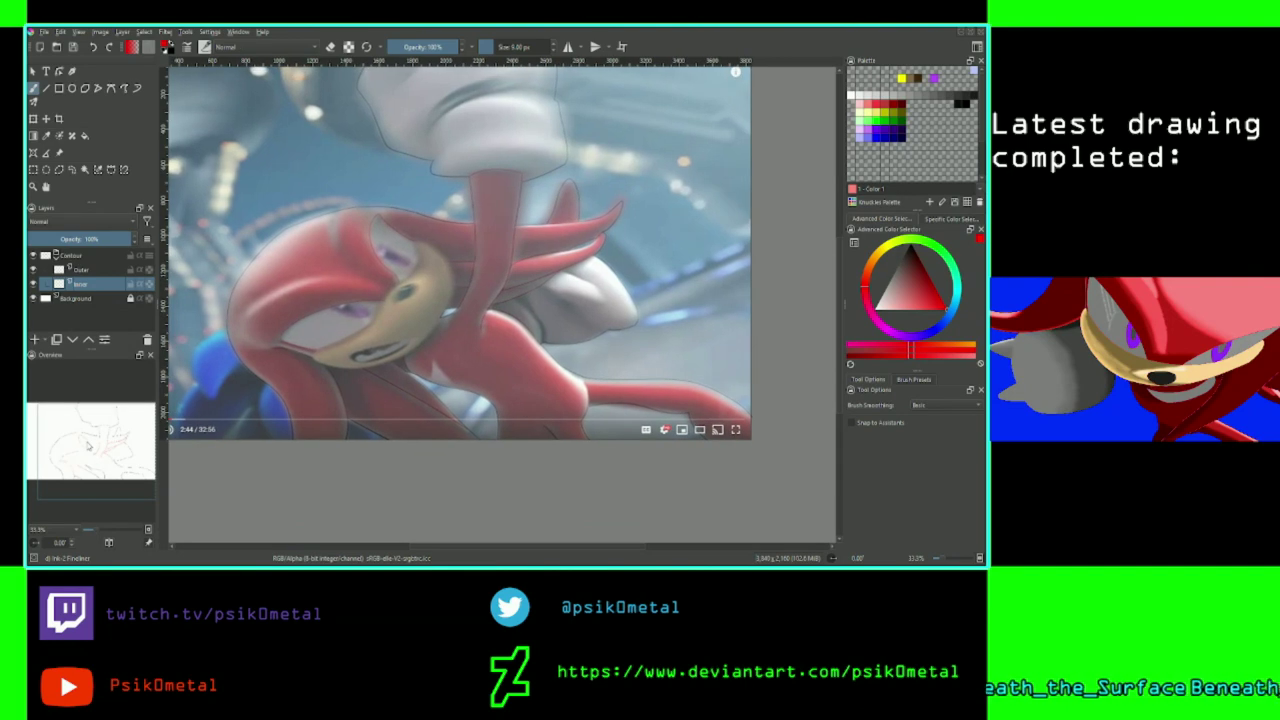
key(ctrl+s)
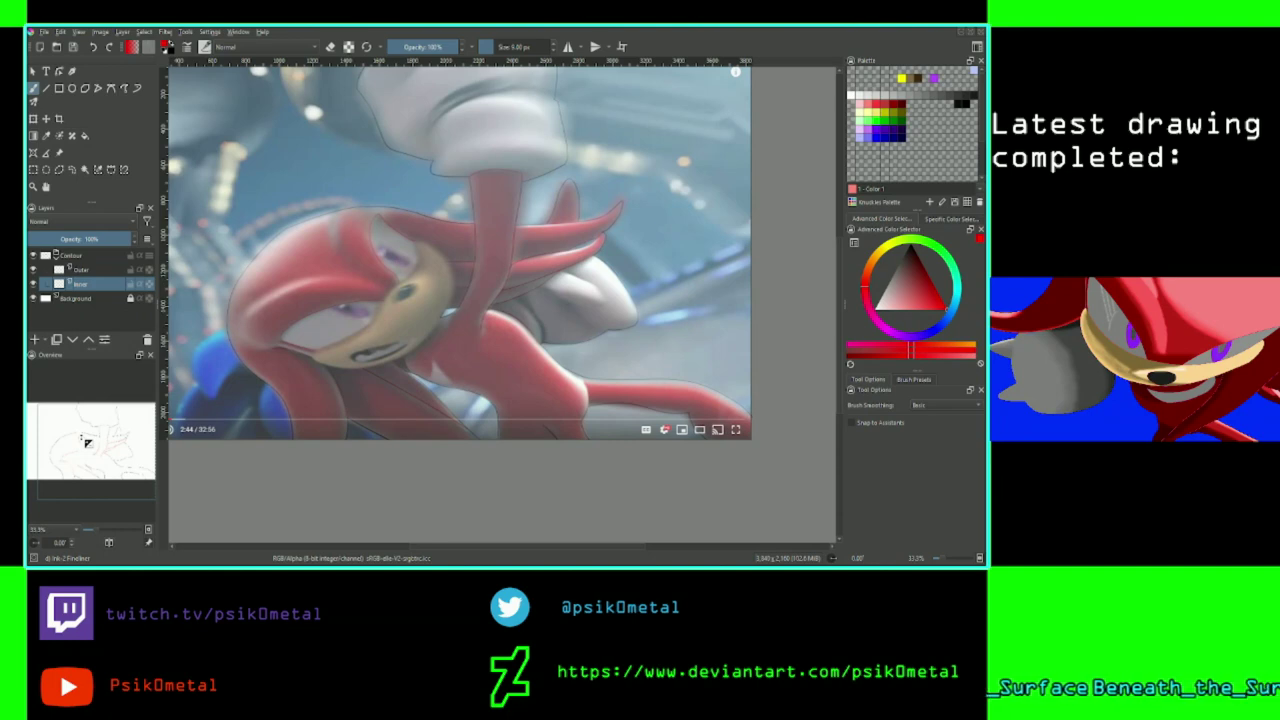
Swap the foreground and background colours so the brush inks in black.
scroll(82, 438, up, 2)
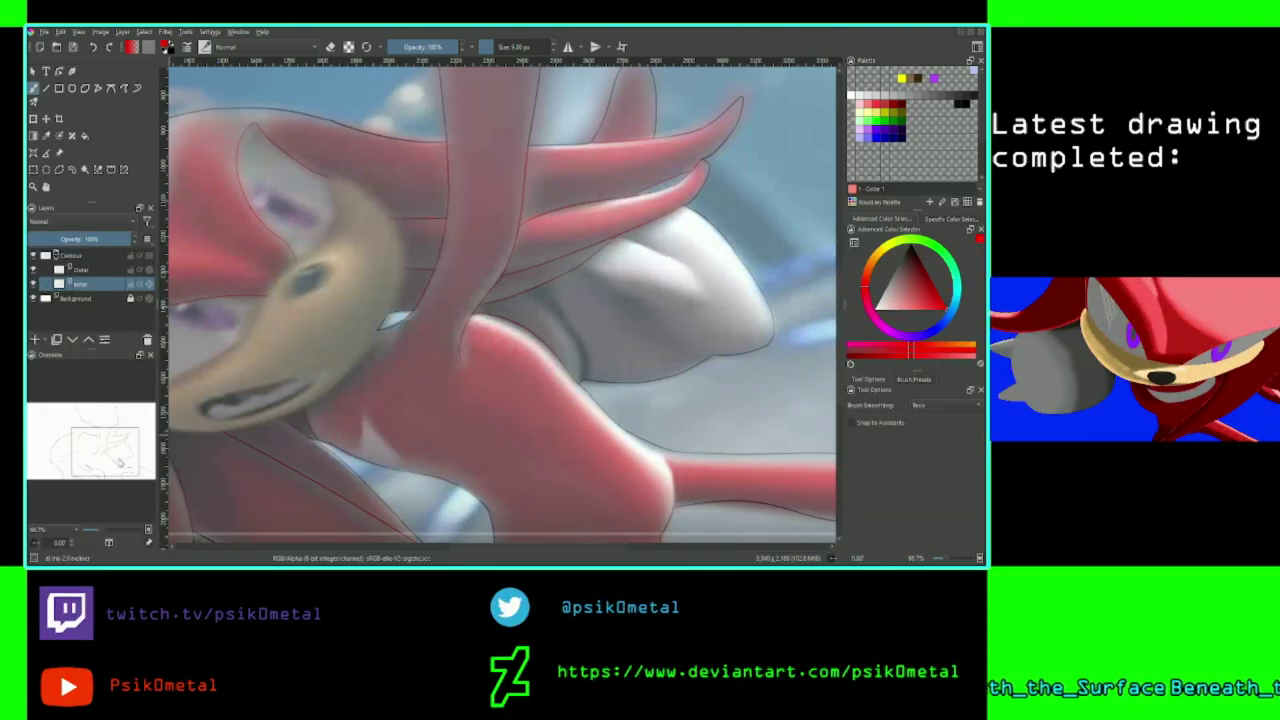
drag(122, 461, 100, 458)
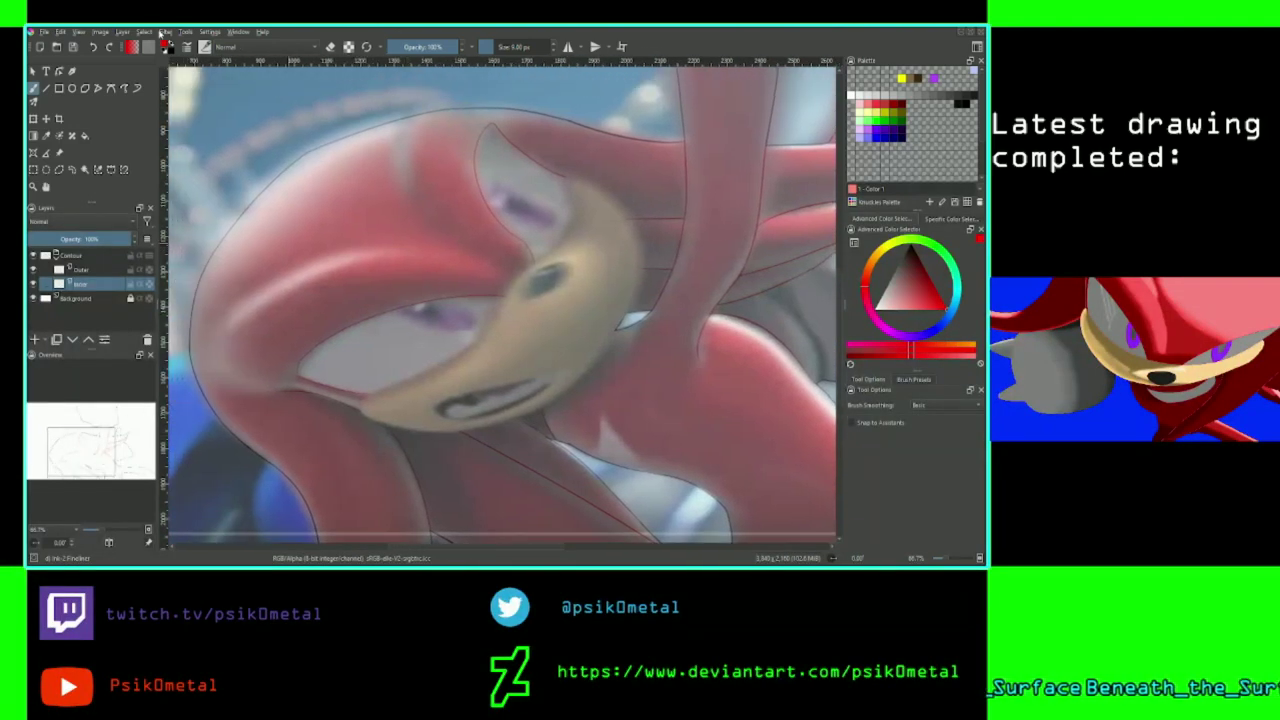
click(170, 46)
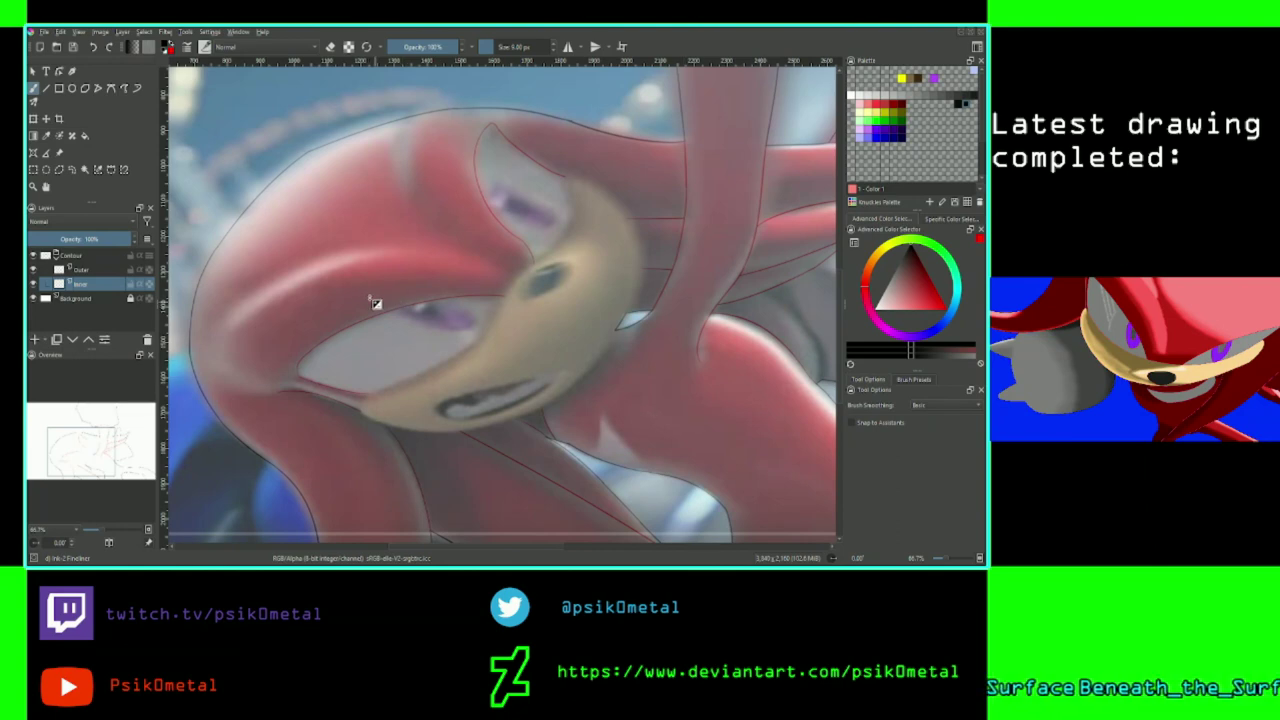
Add a paint layer below the inner contour layer and name it Eyes.
key(Insert)
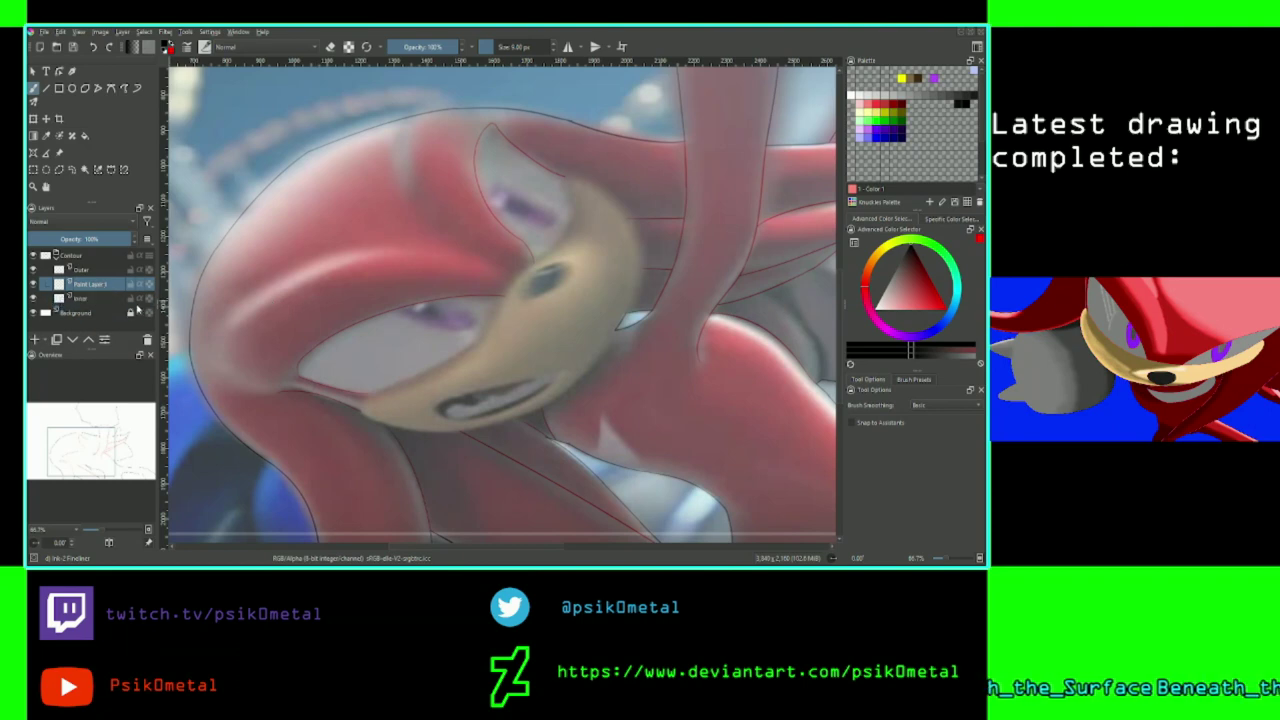
key(ctrl+Page_Down)
double_click(92, 301)
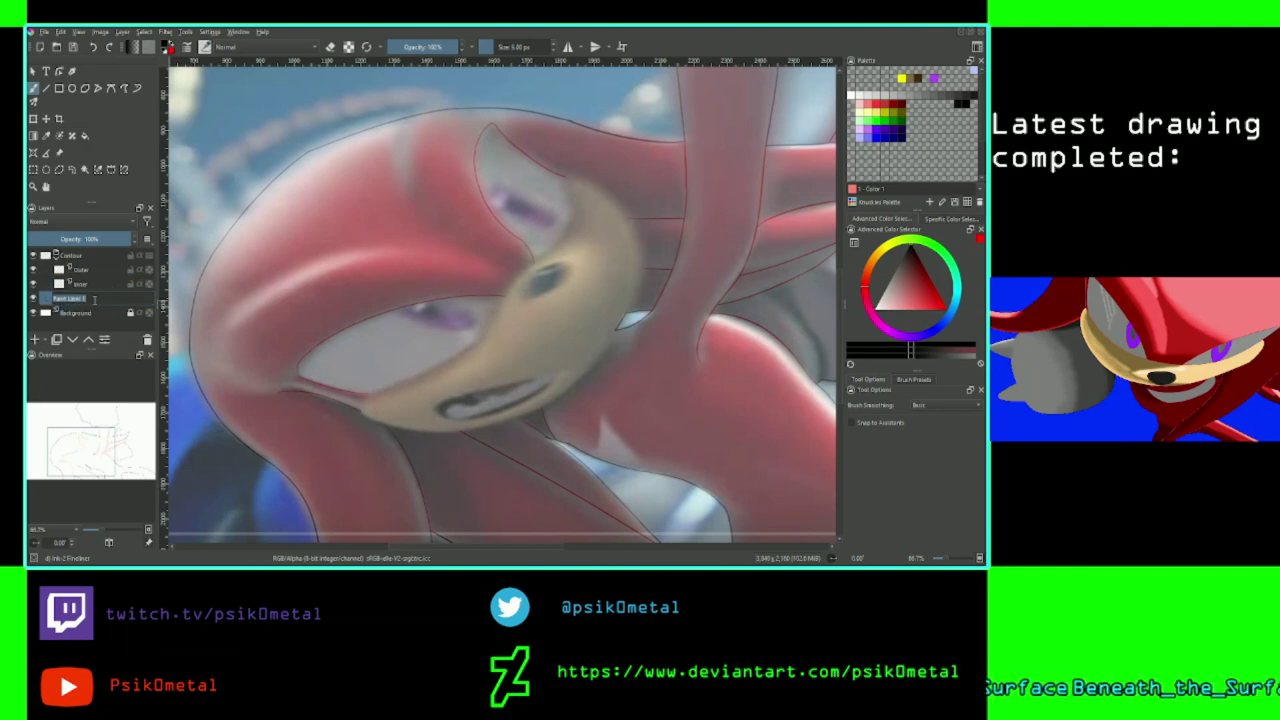
text(B)
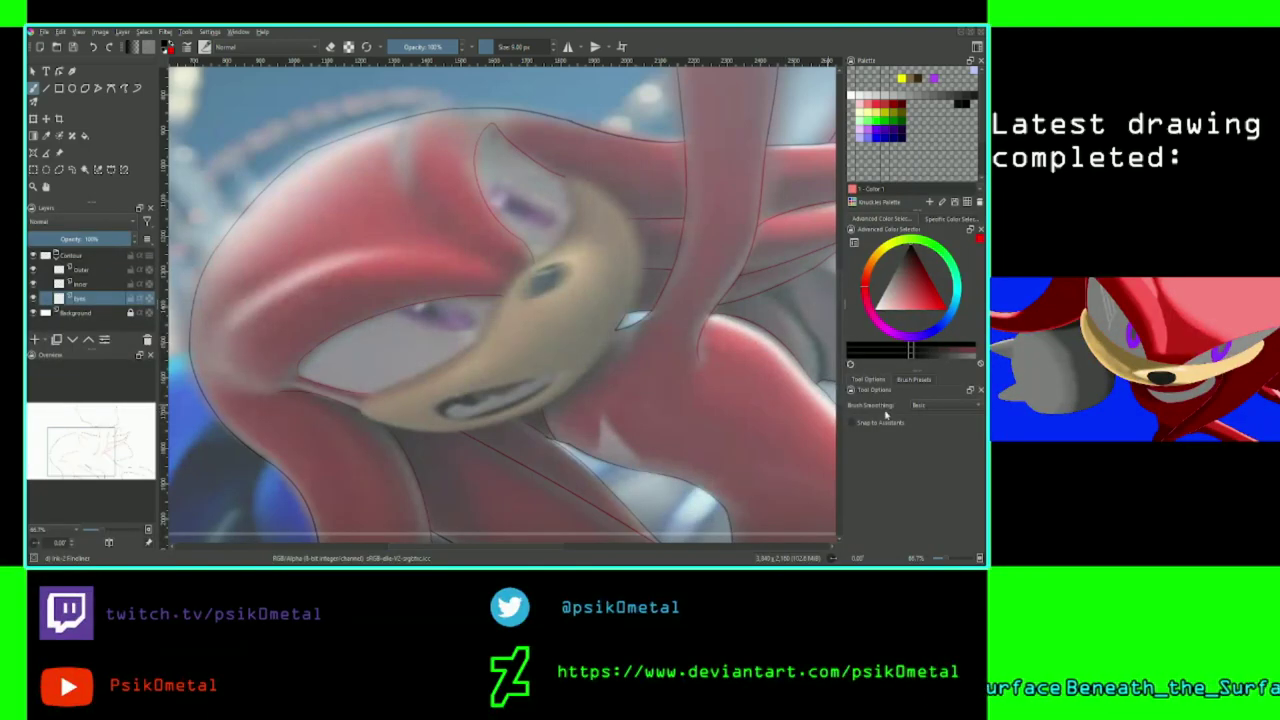
Set the brush smoothing to Stabilizer and draw a curved line under the purple iris of the larger eye.
click(923, 433)
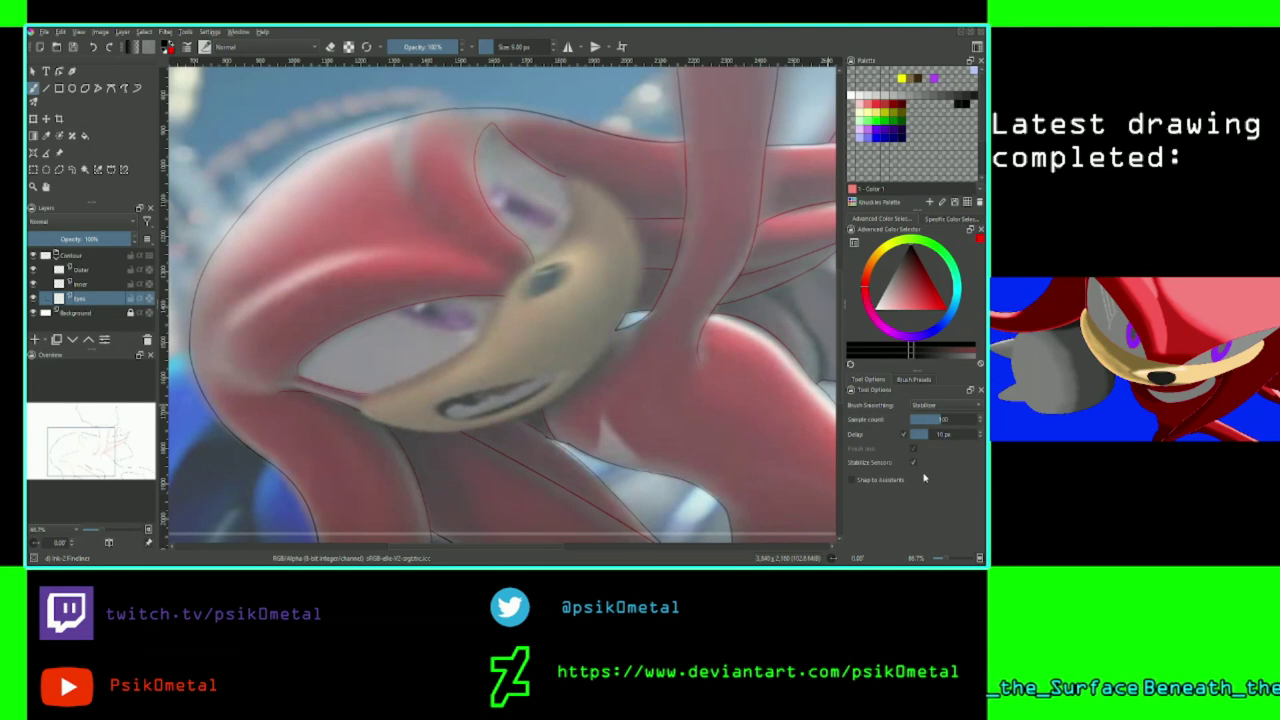
key(1)
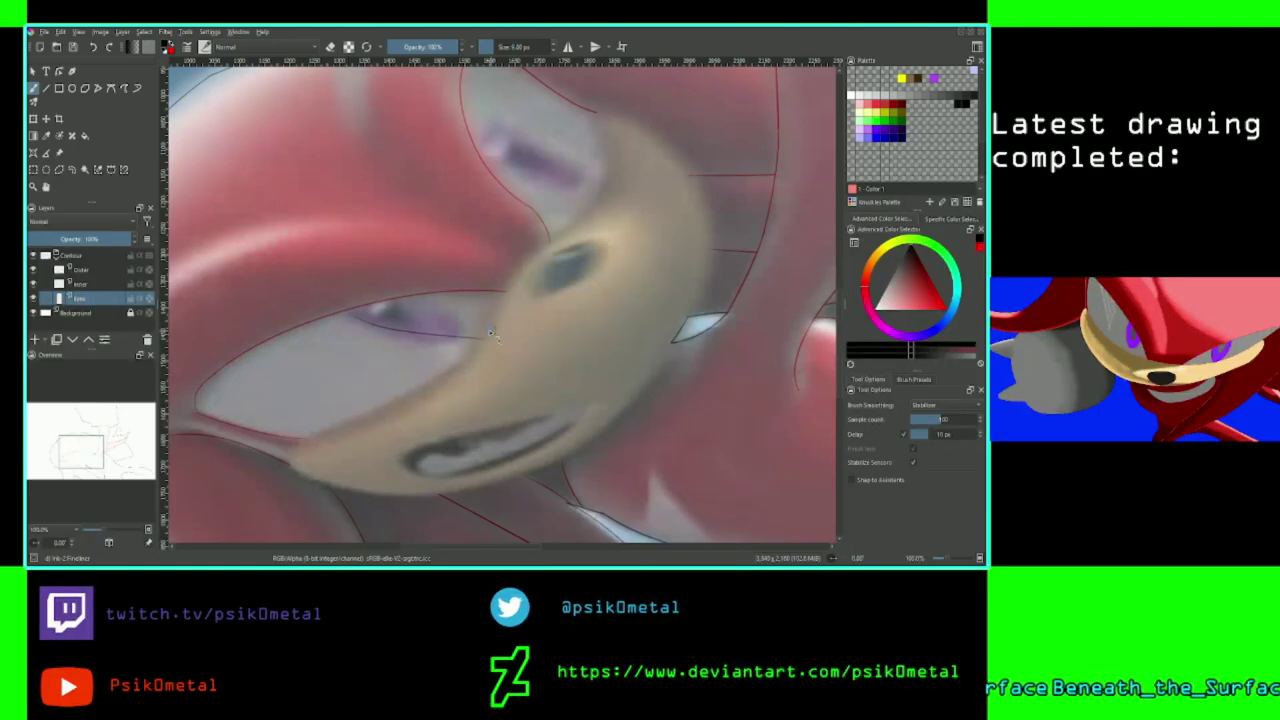
mouse_move(342, 310)
mouse_down()
mouse_move(452, 349)
mouse_move(516, 343)
mouse_up()
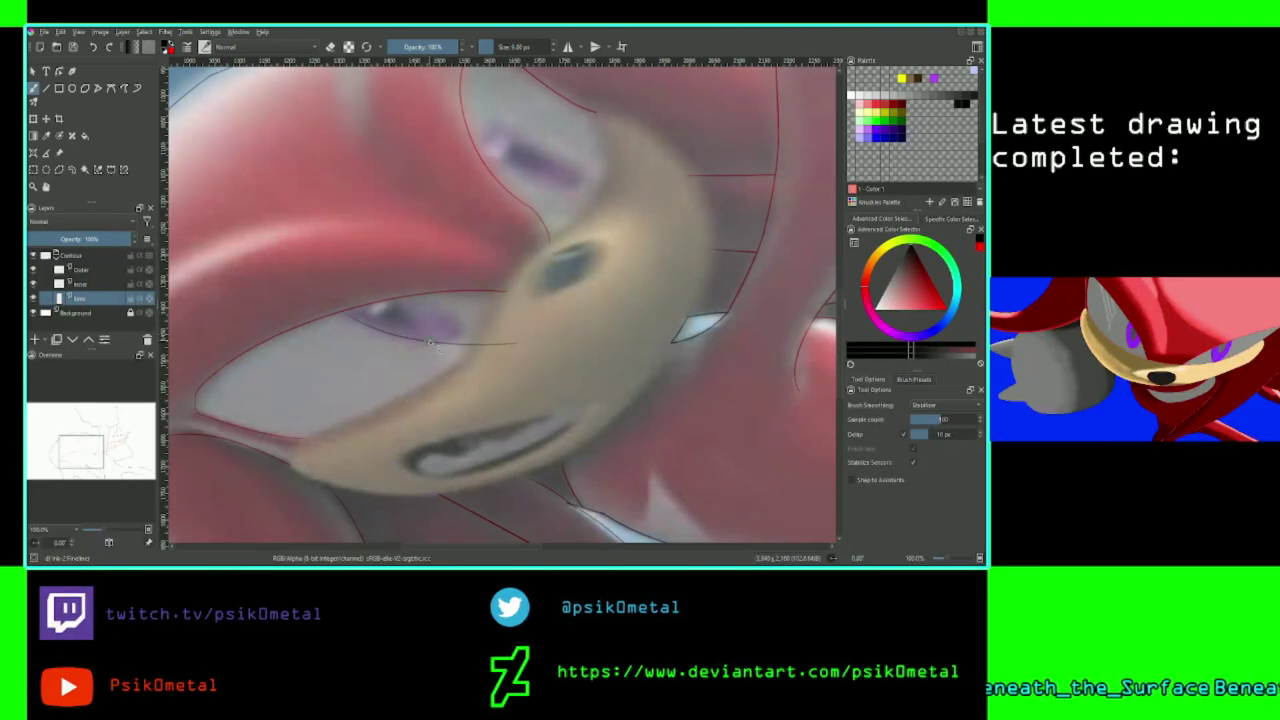
Redraw the outline around the larger eye's purple iris as one curve running from the eyelid line around its underside and back up.
key(plus)
key(ctrl+z)
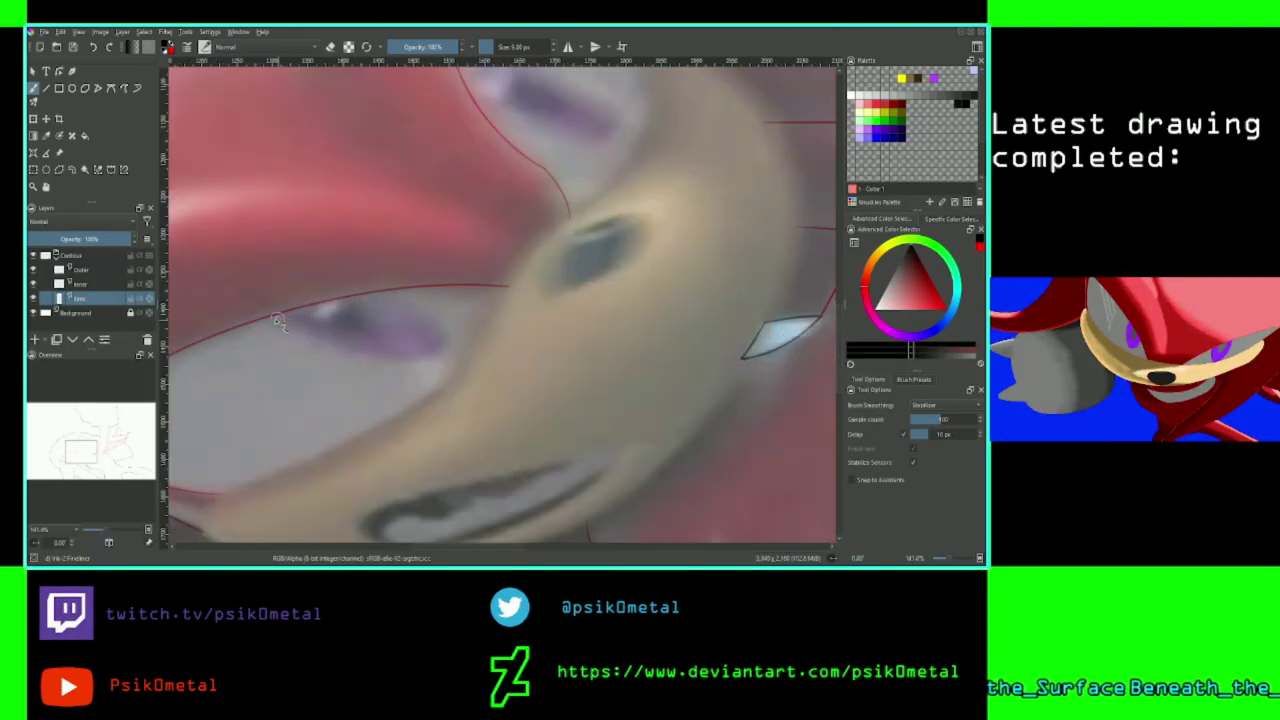
drag(274, 316, 402, 365)
key(ctrl+z)
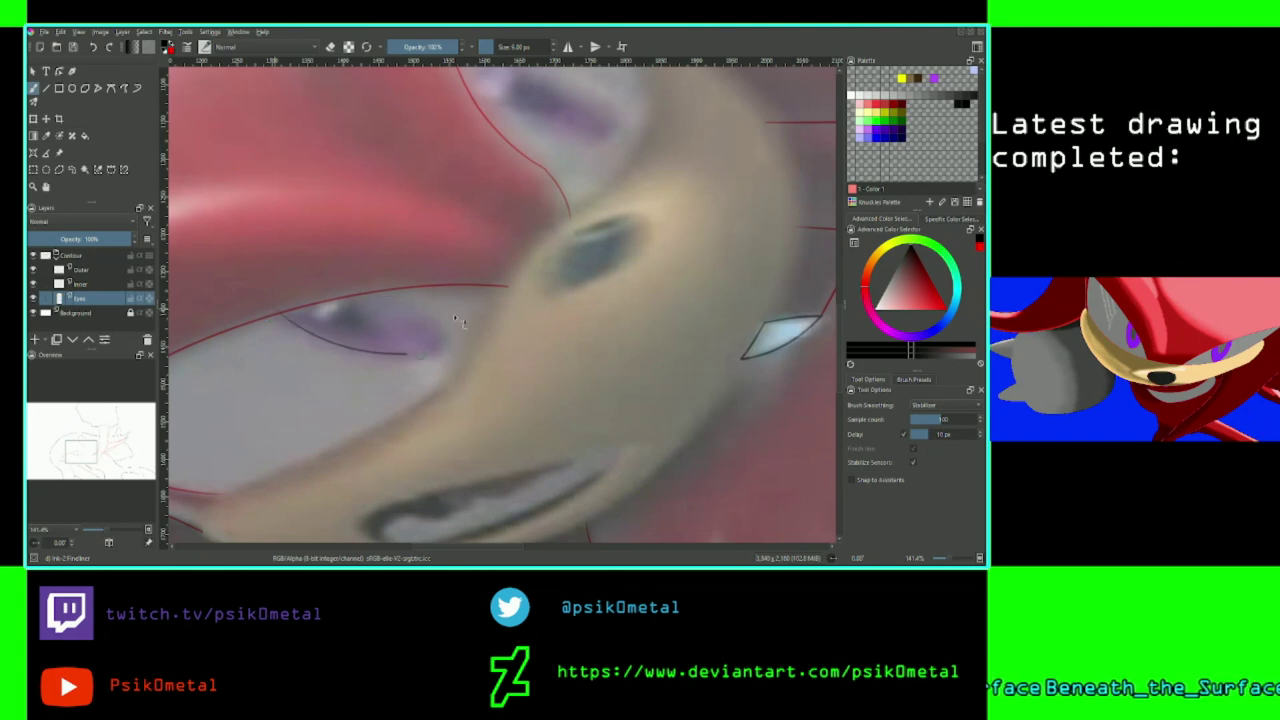
drag(280, 318, 448, 350)
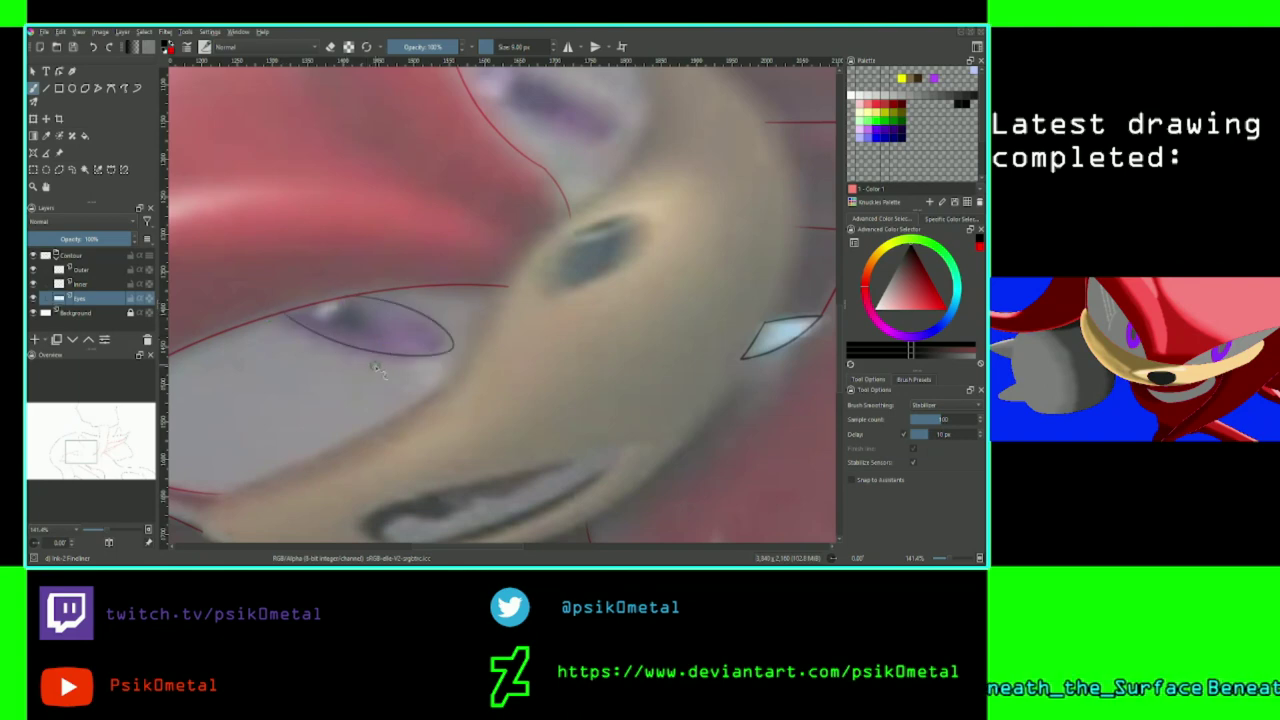
key(ctrl+z)
mouse_move(277, 320)
mouse_down()
mouse_move(418, 375)
mouse_move(312, 310)
mouse_move(369, 308)
mouse_up()
key(ctrl+z)
key(ctrl+z)
drag(282, 318, 340, 288)
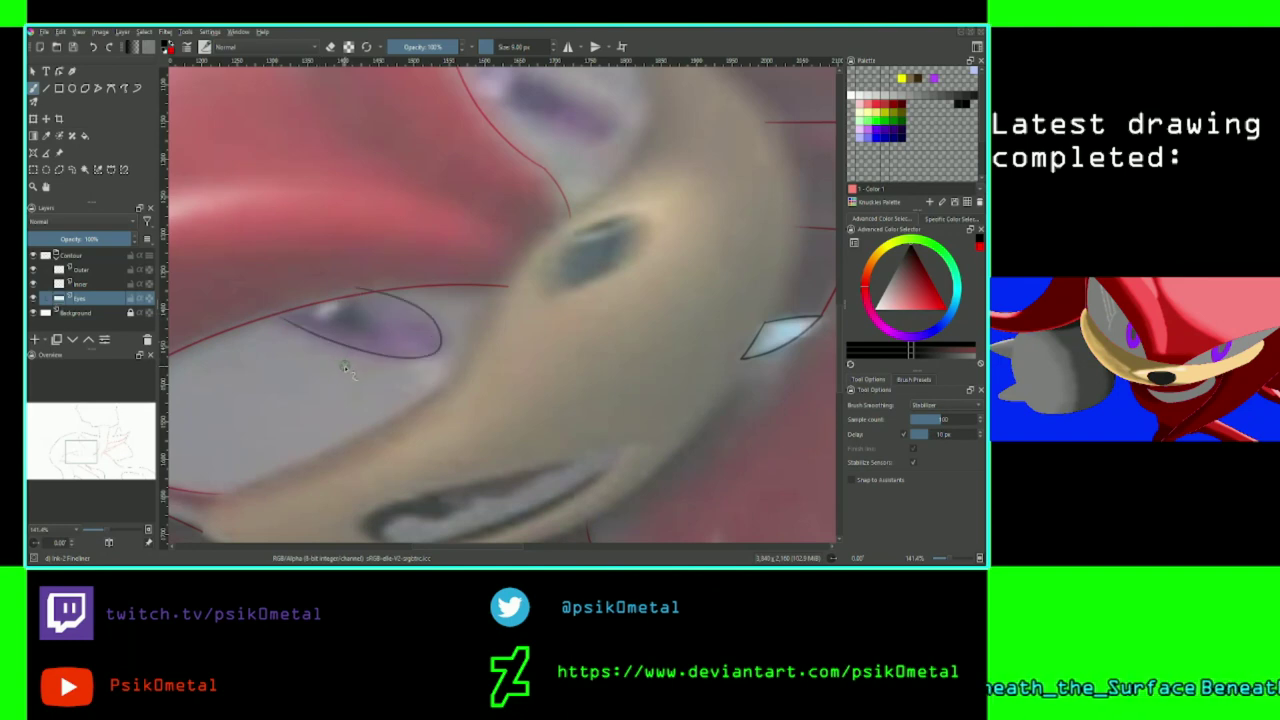
Switch the brush smoothing away from Stabilizer and erase the end of the iris outline that overshoots the larger eye's red lid line.
key(ctrl+plus)
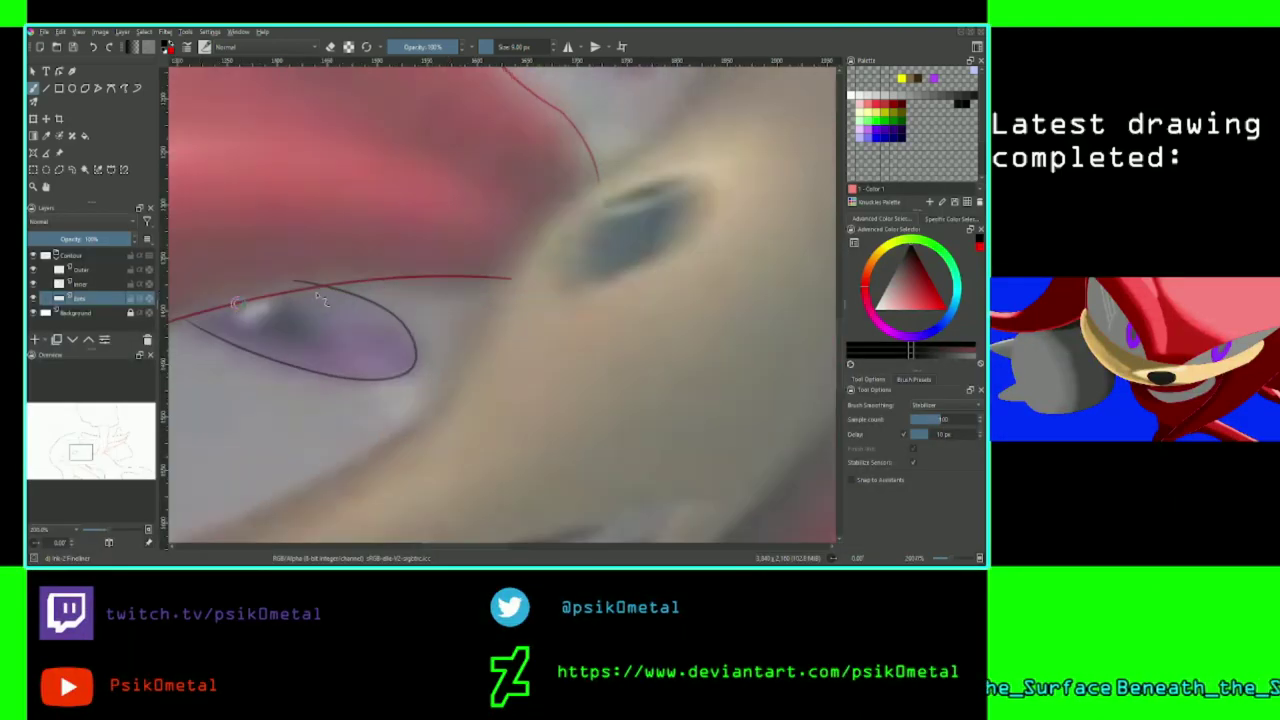
drag(76, 452, 70, 449)
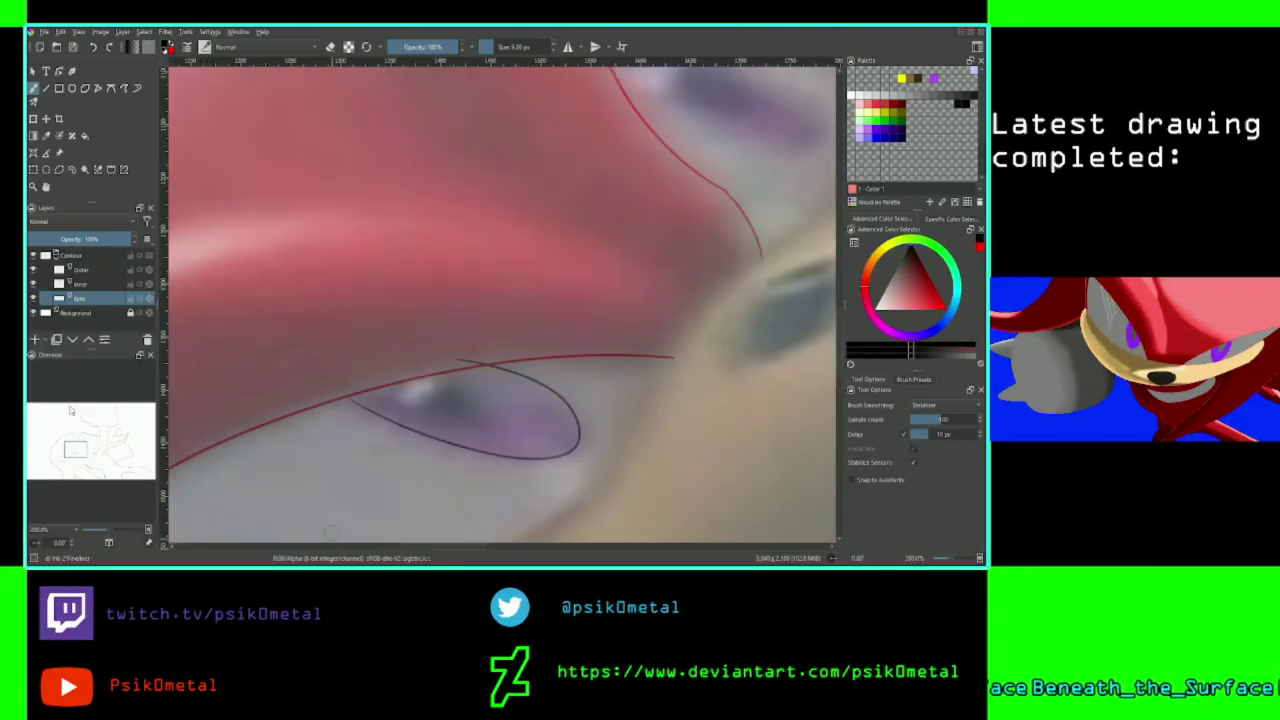
key(plus)
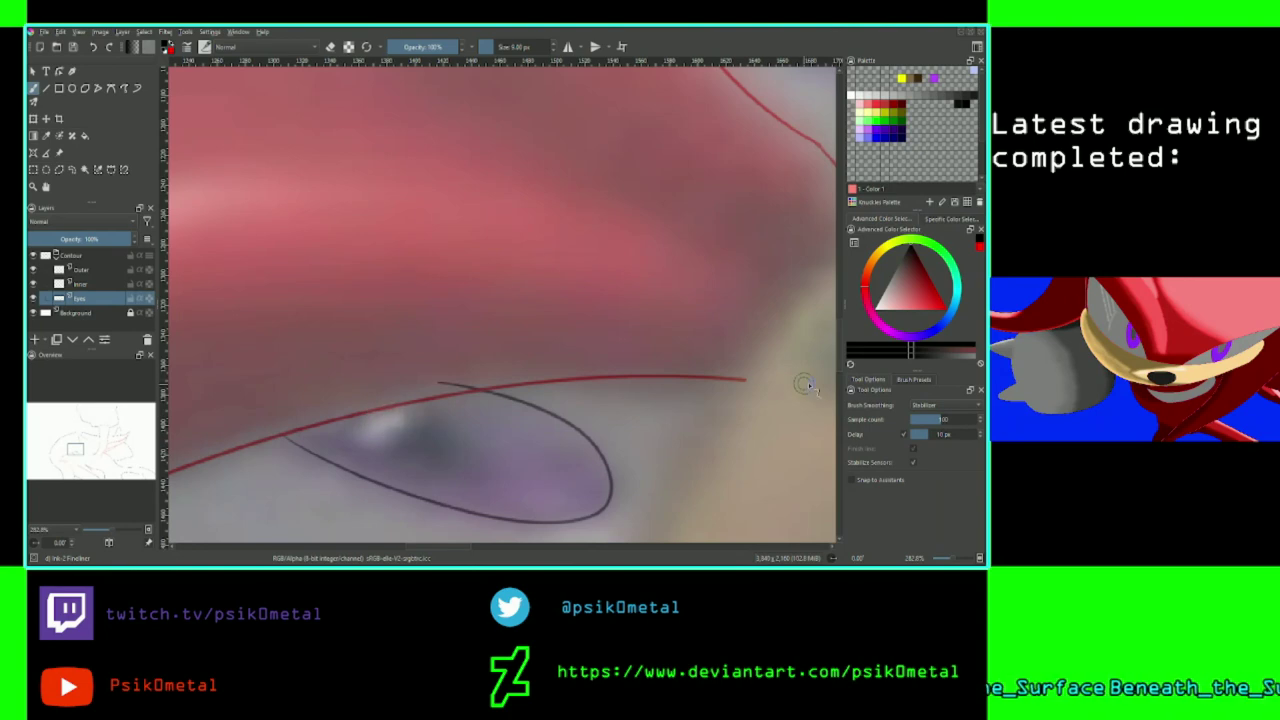
click(940, 405)
click(908, 385)
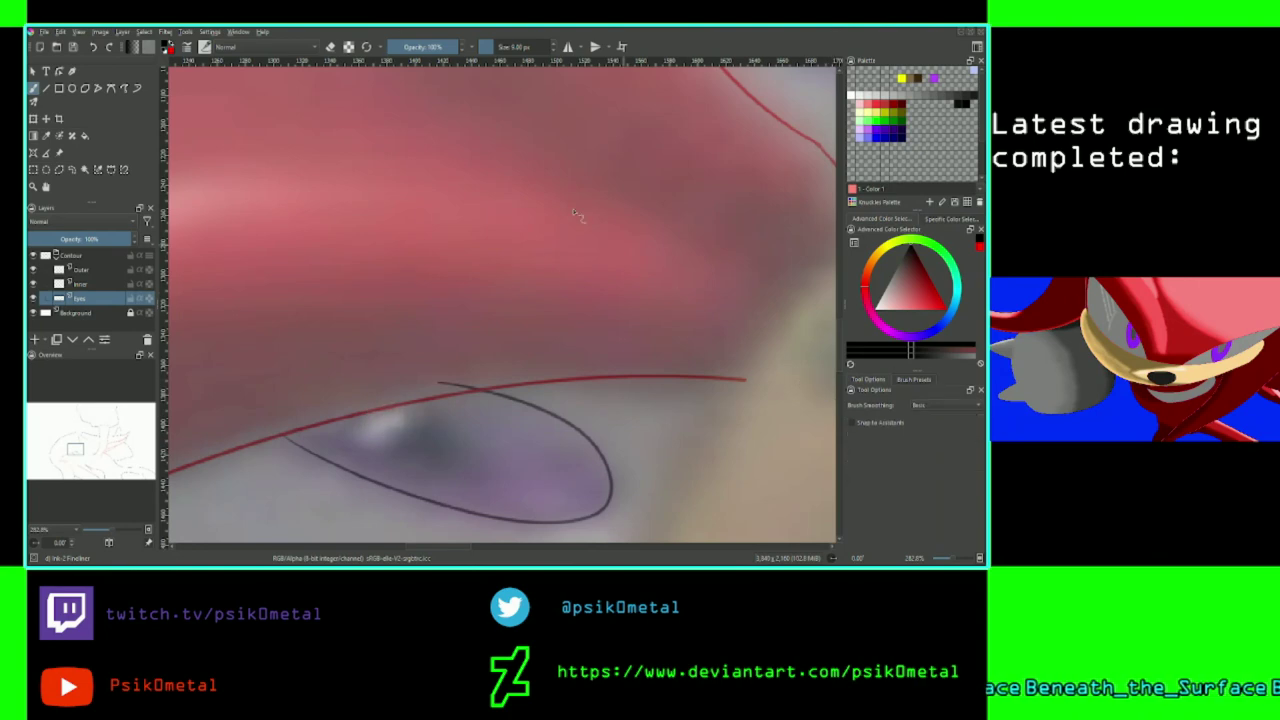
click(330, 47)
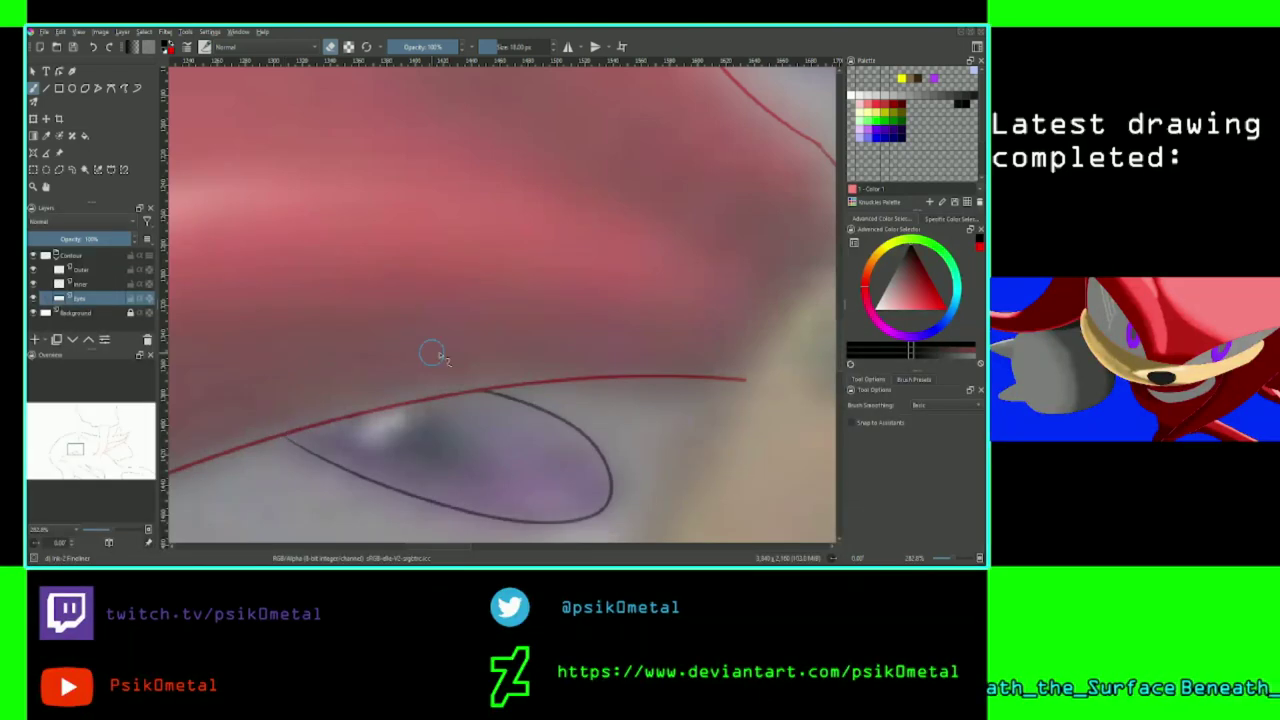
key(plus)
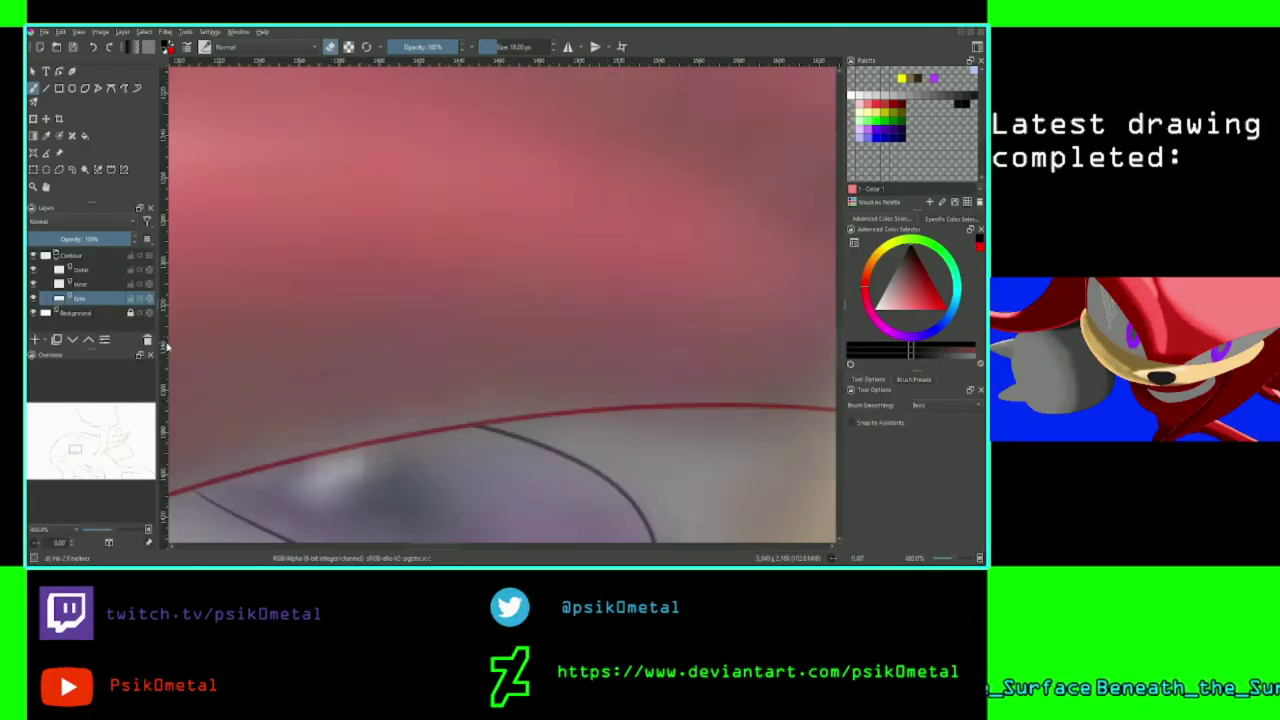
key(minus)
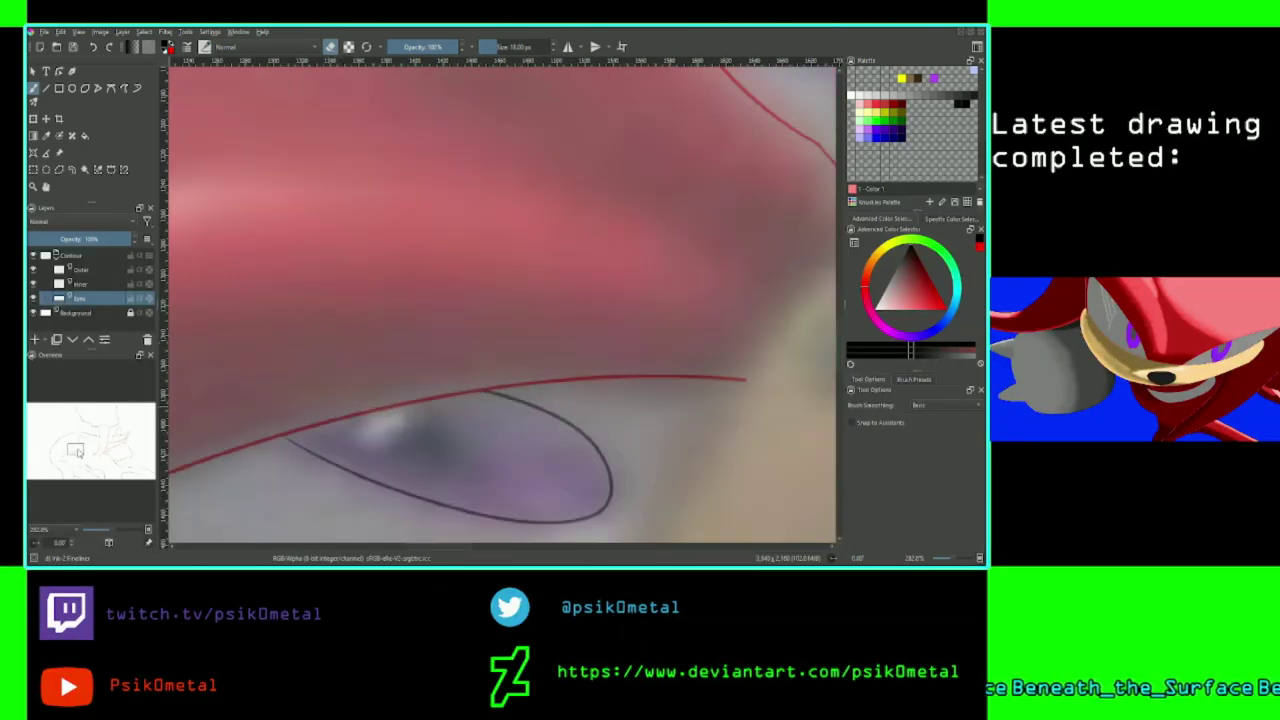
Turn off erase mode and set the brush smoothing back to Stabilizer for inking the smaller eye.
drag(78, 453, 87, 442)
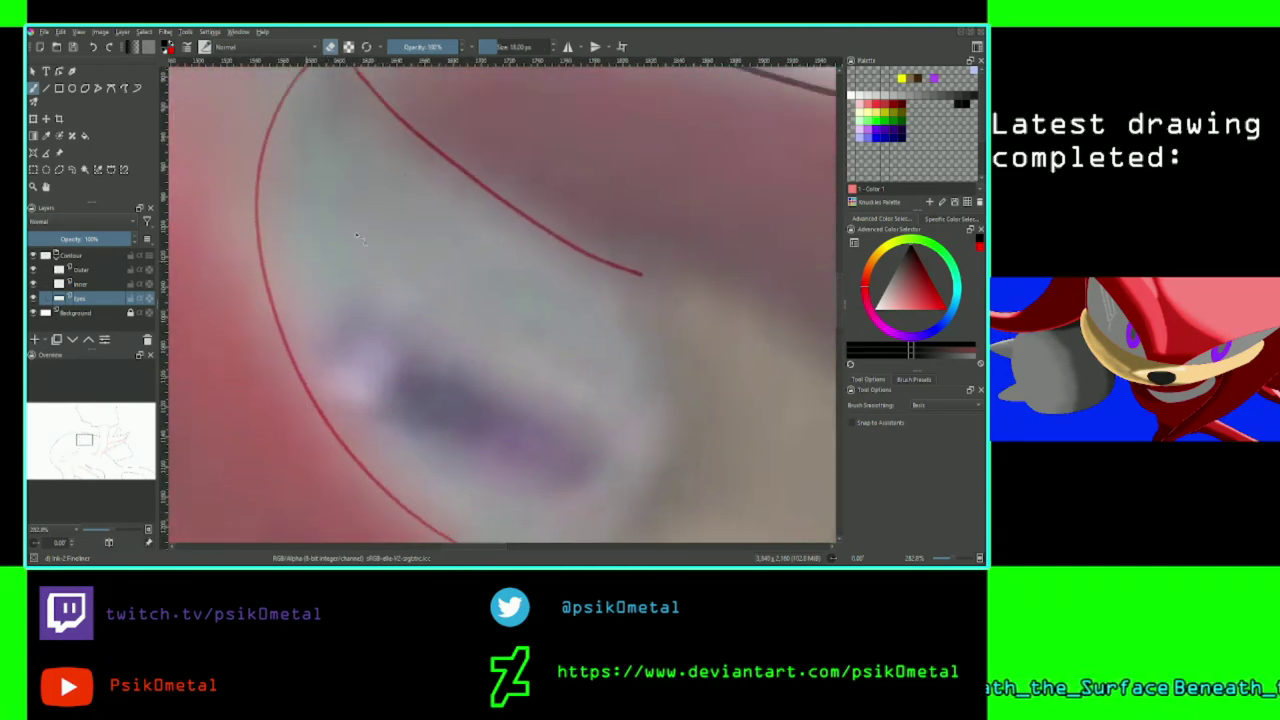
click(334, 48)
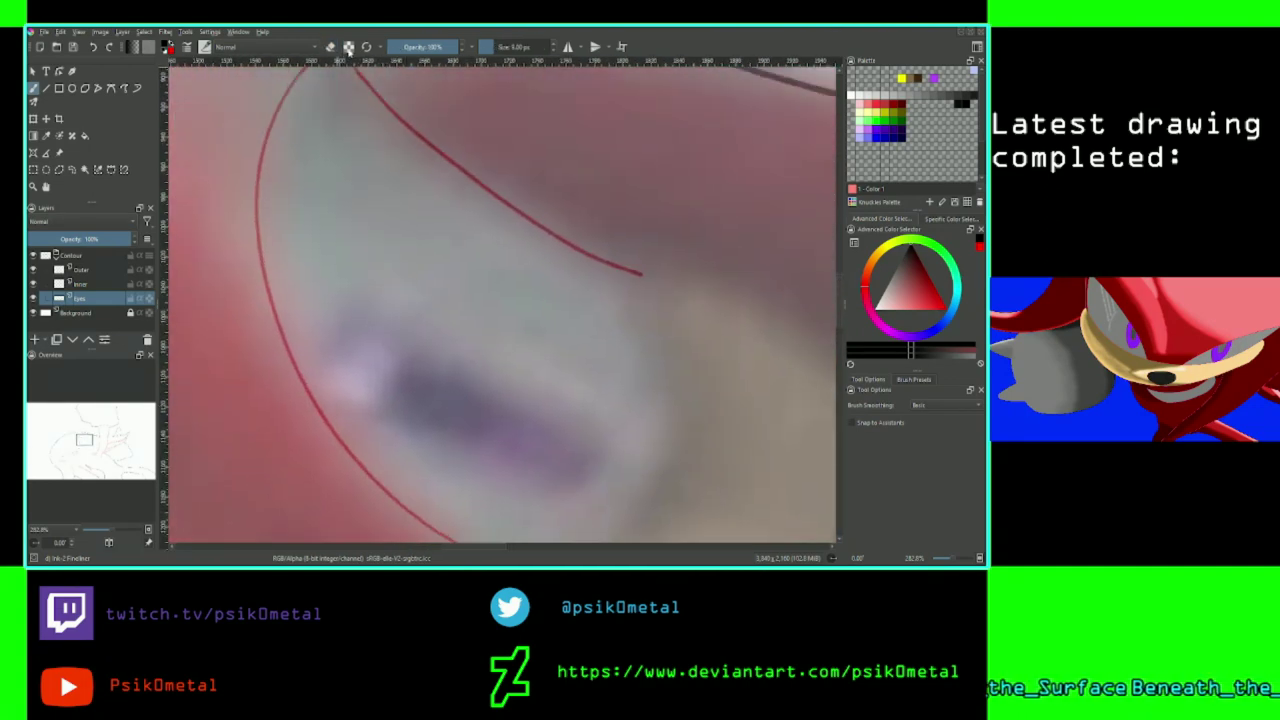
click(918, 407)
click(929, 428)
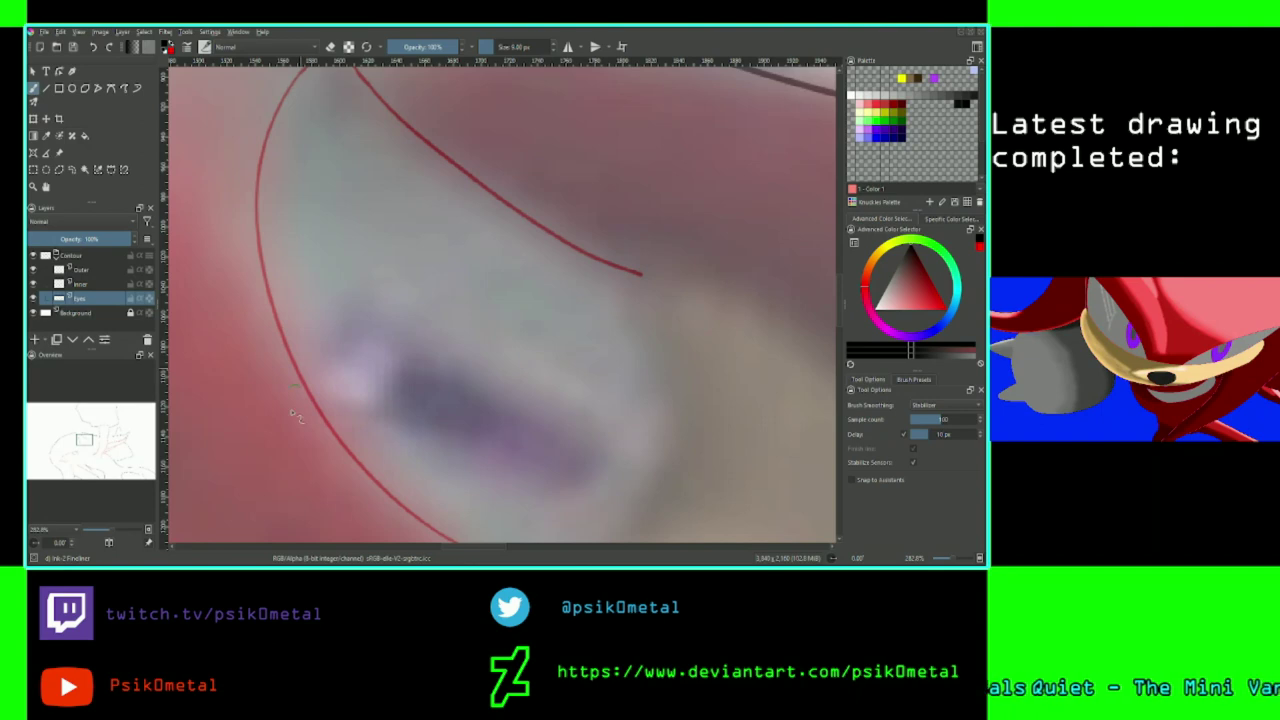
Try several stabilized oval outlines around the purple iris of the smaller eye, undoing each one.
key(minus)
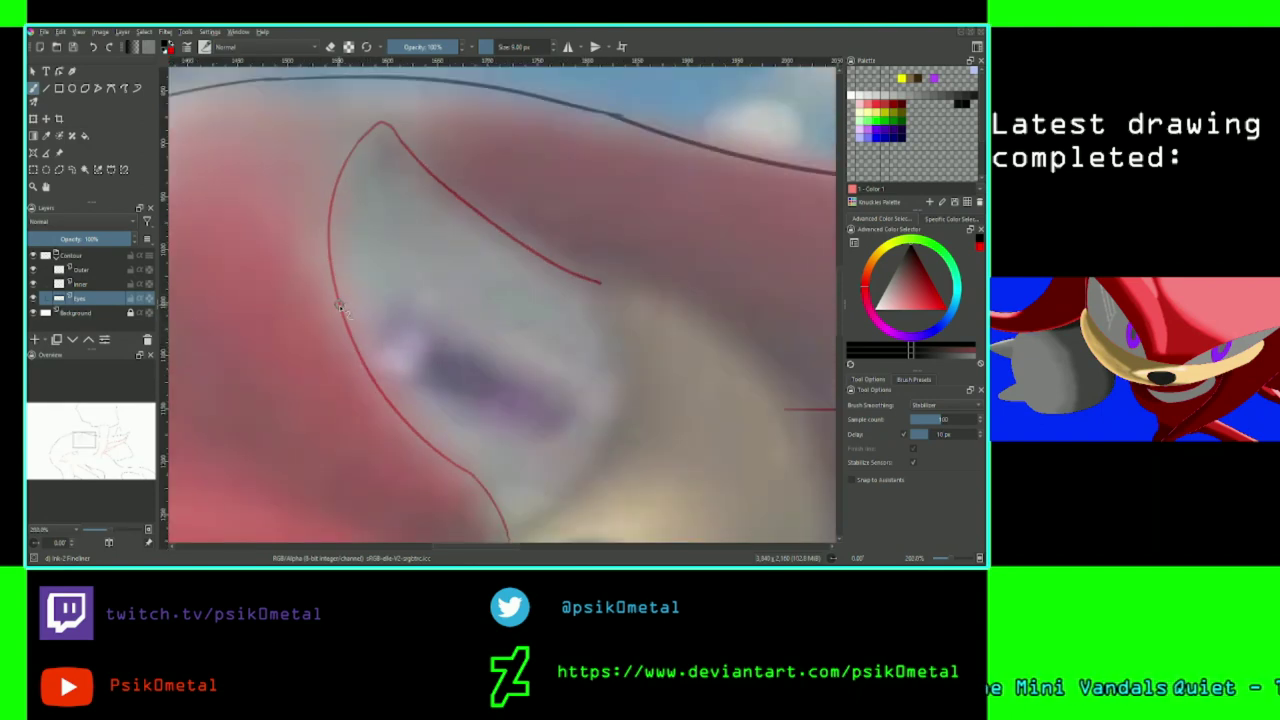
mouse_move(400, 312)
mouse_down()
mouse_move(585, 380)
mouse_move(445, 320)
mouse_move(400, 318)
mouse_move(445, 322)
mouse_move(412, 383)
mouse_move(445, 320)
mouse_move(470, 415)
mouse_move(368, 300)
mouse_up()
key(ctrl+z)
key(ctrl+z)
key(ctrl+z)
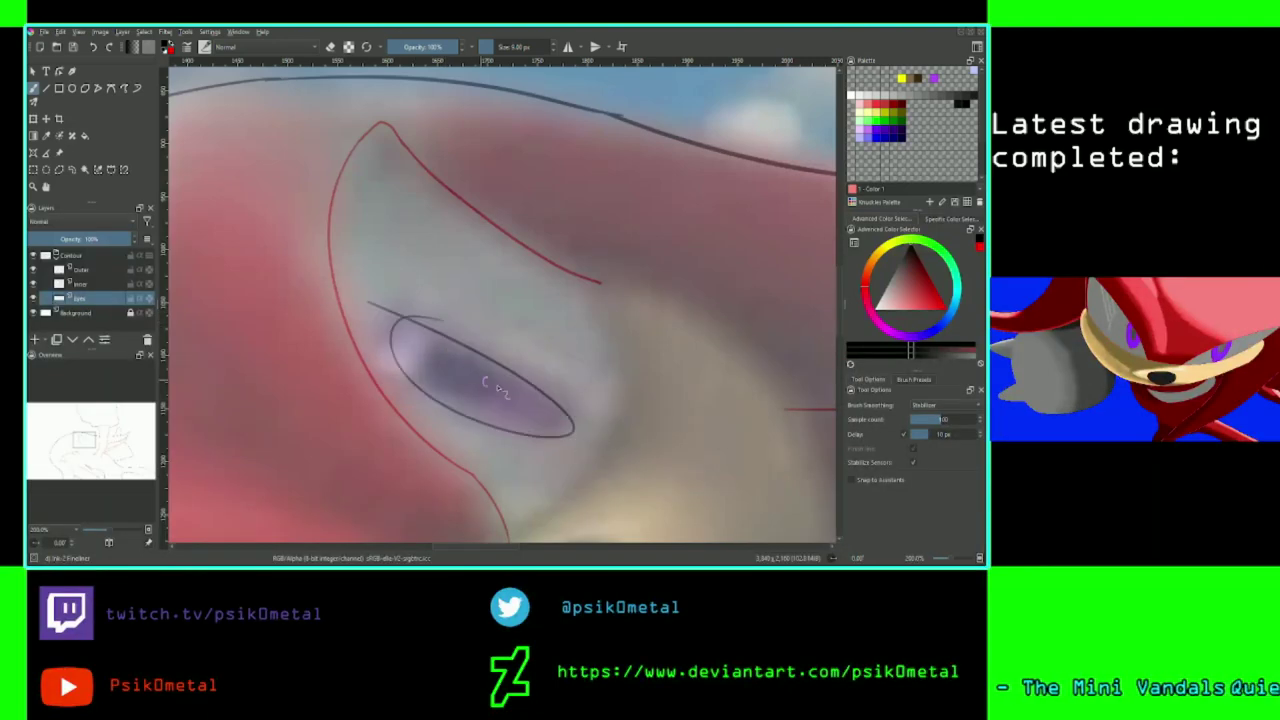
key(ctrl+z)
mouse_move(462, 330)
mouse_down()
mouse_move(494, 438)
mouse_move(455, 322)
mouse_move(556, 434)
mouse_move(490, 428)
mouse_up()
key(ctrl+z)
key(ctrl+z)
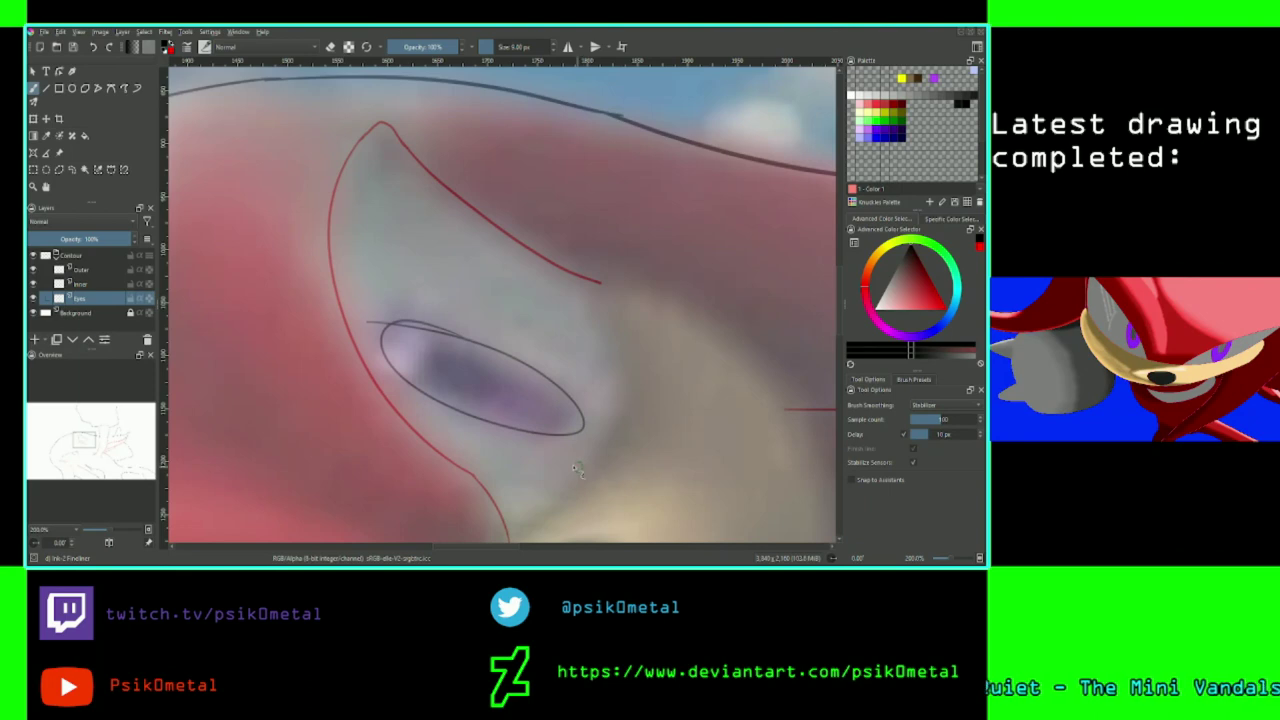
key(ctrl+z)
key(ctrl+shift+z)
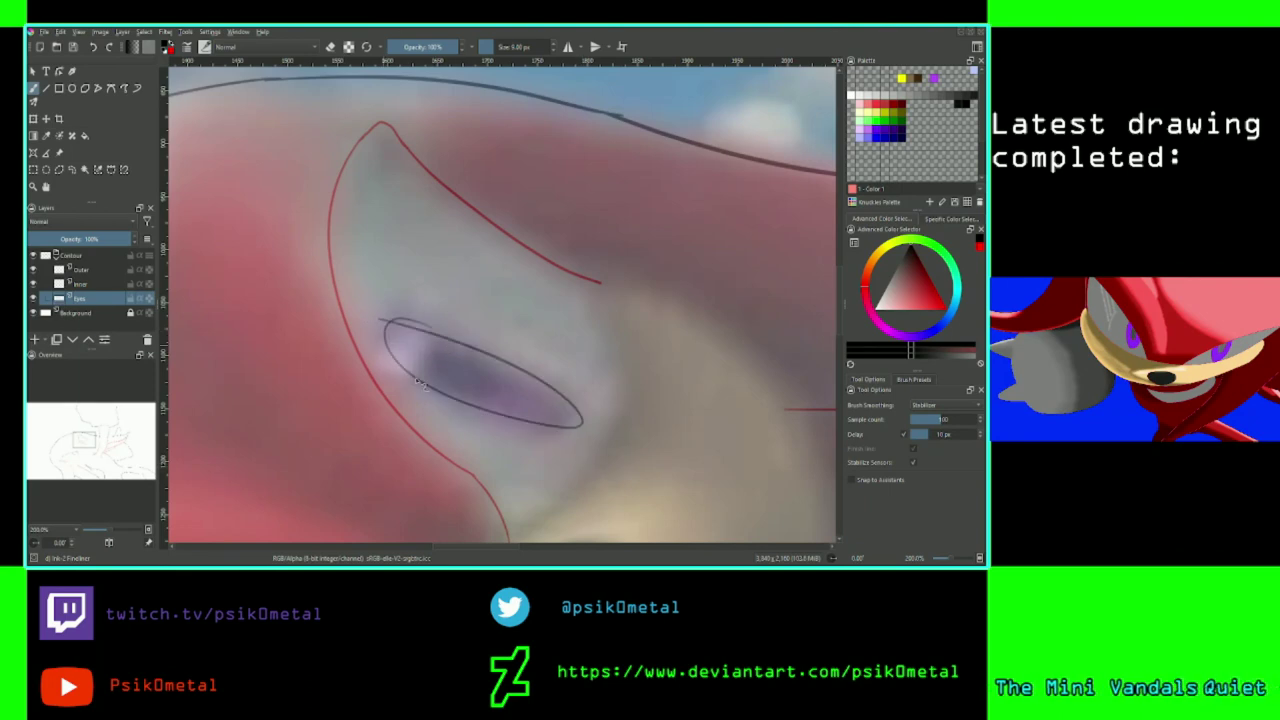
key(ctrl+z)
key(ctrl+shift+z)
key(ctrl+z)
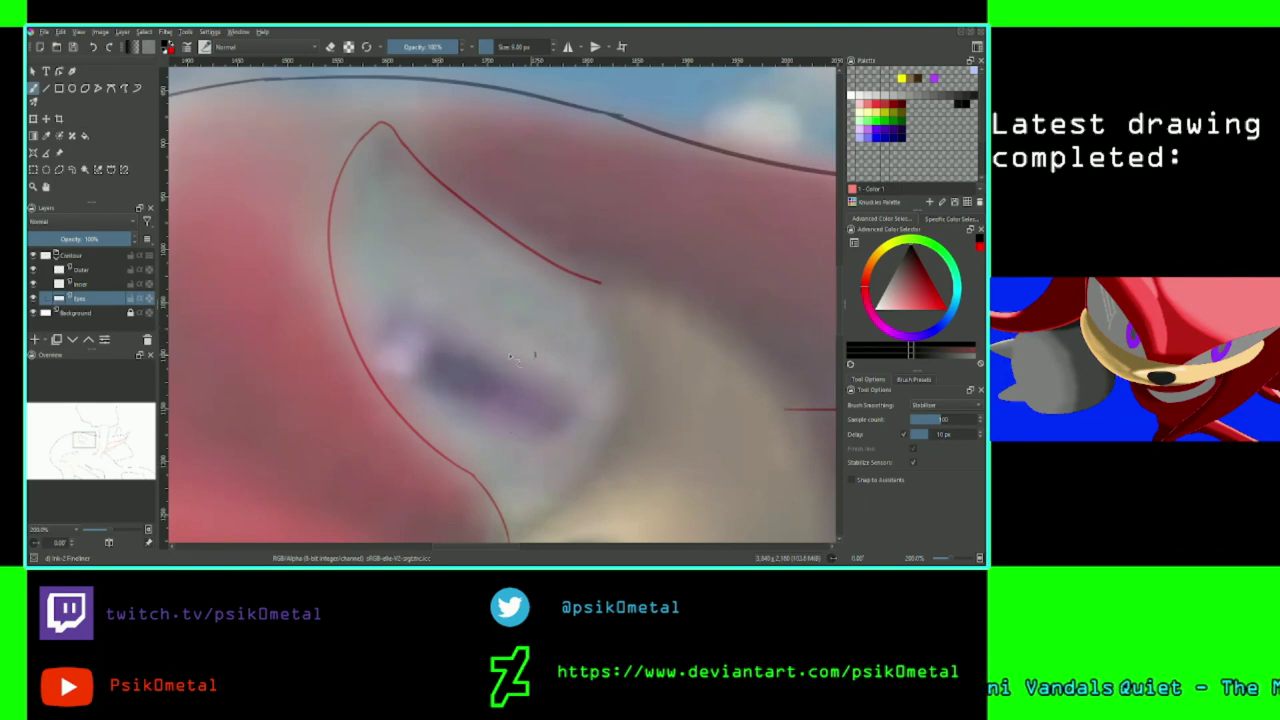
key(ctrl+shift+z)
key(ctrl+z)
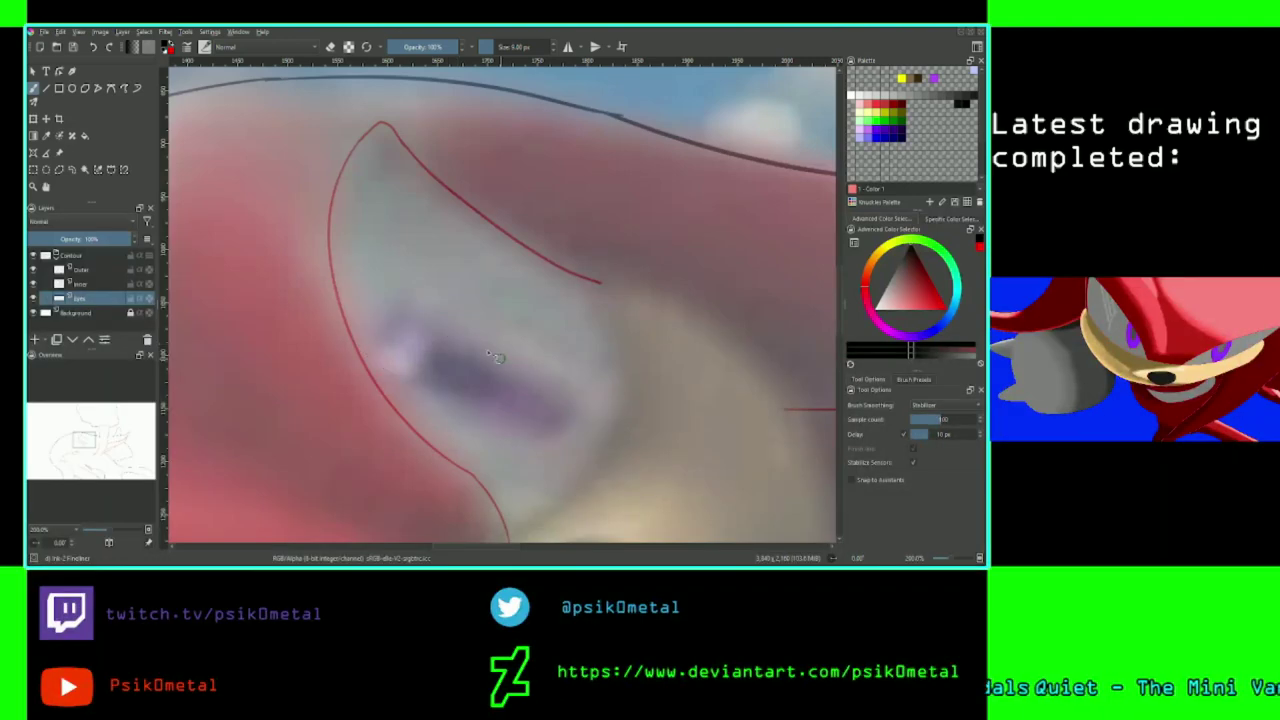
key(ctrl+shift+z)
key(ctrl+z)
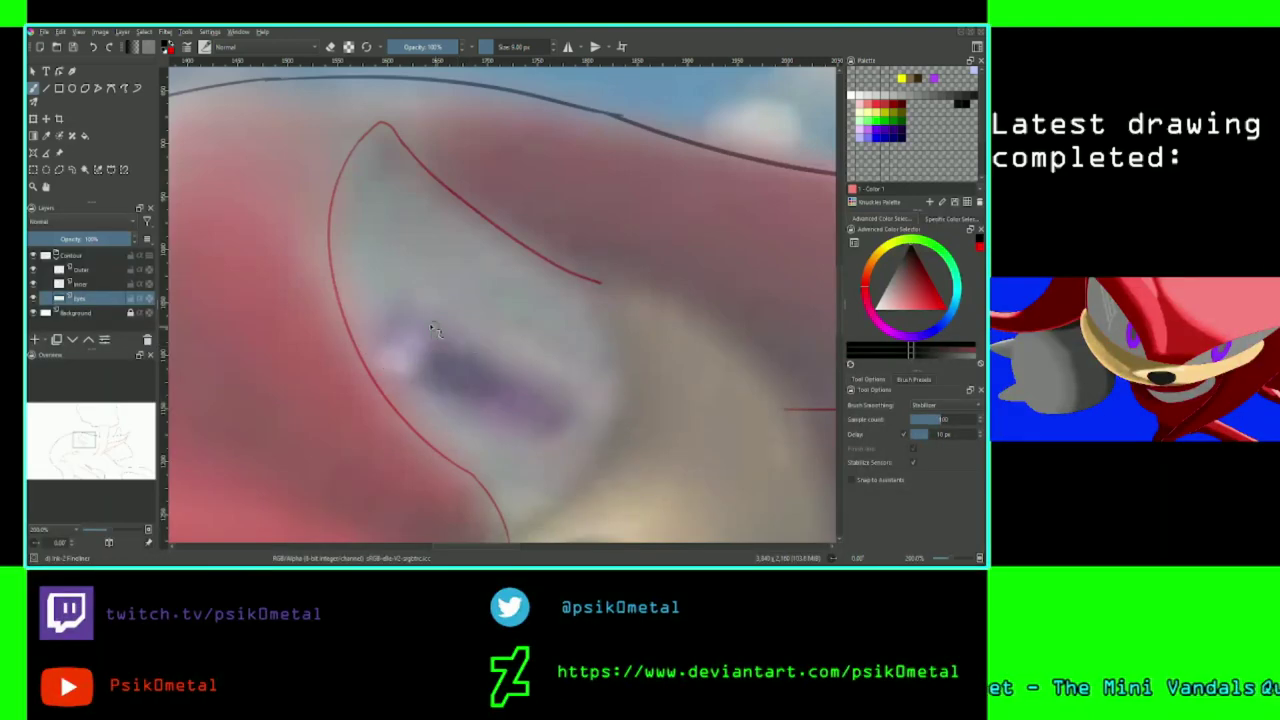
Outline the smaller eye's iris with a curve along its rounded outer end and underside and another over its upper edge.
key(ctrl+shift+z)
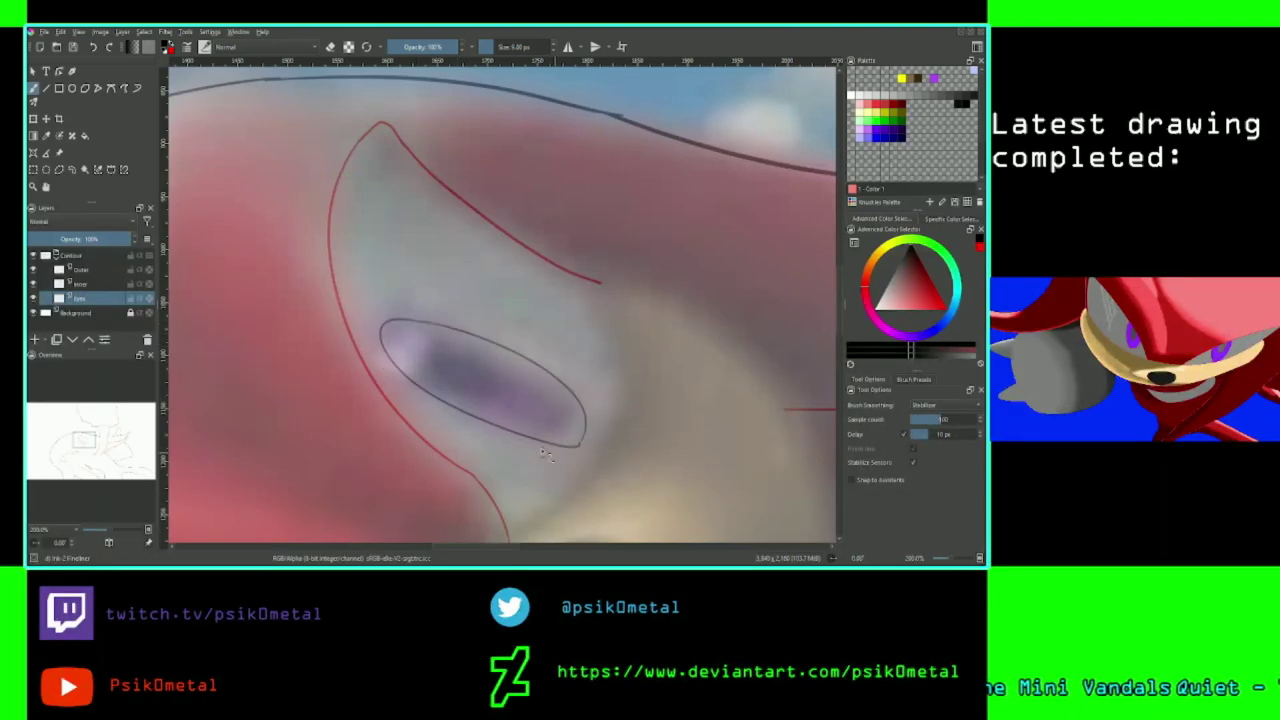
key(ctrl+z)
drag(418, 322, 439, 436)
key(ctrl+z)
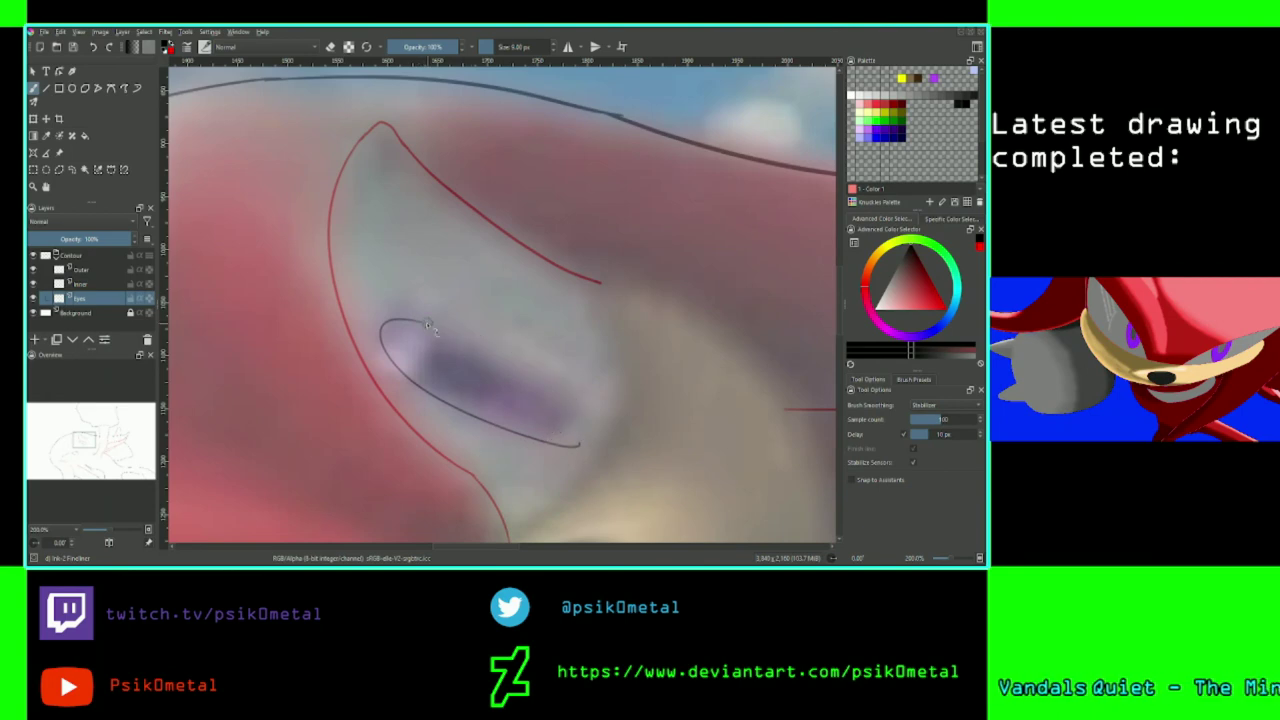
key(ctrl+shift+z)
key(ctrl+z)
mouse_move(428, 325)
mouse_down()
mouse_move(551, 378)
mouse_move(546, 440)
mouse_up()
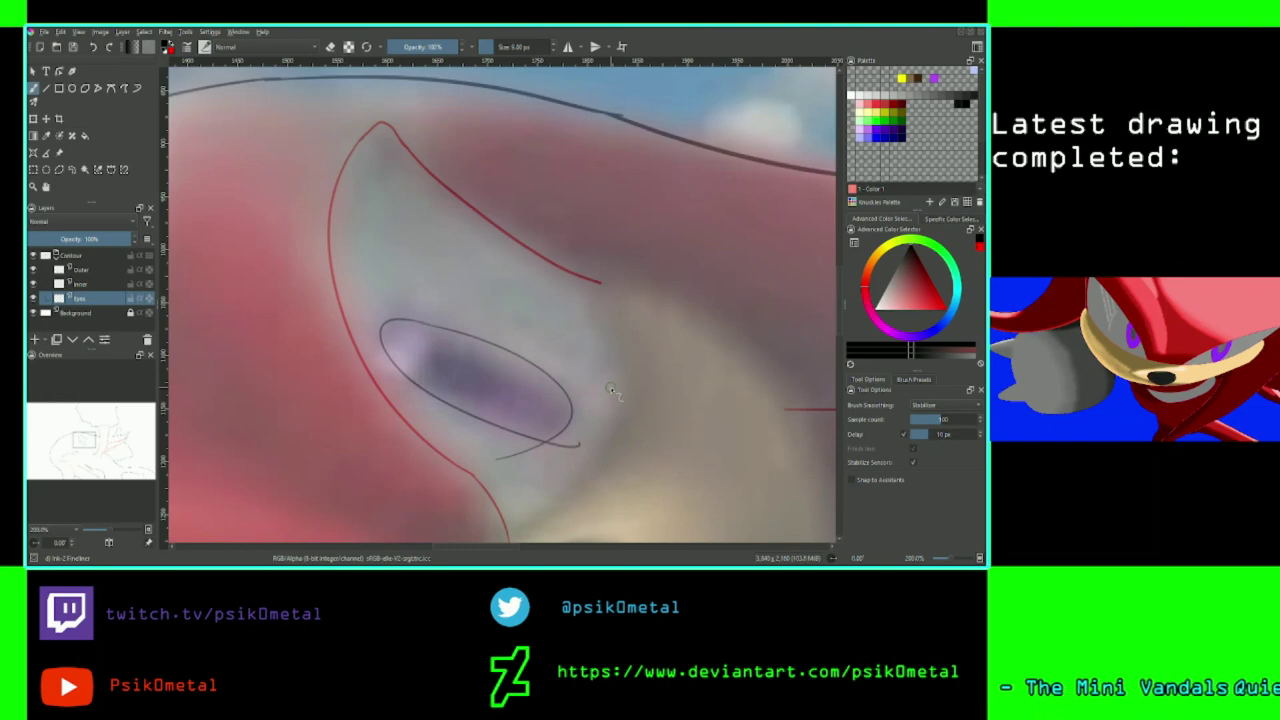
Join the upper and lower iris curves of the smaller eye with a short rounded stroke at the end nearest the muzzle.
key(ctrl+plus)
drag(83, 443, 88, 449)
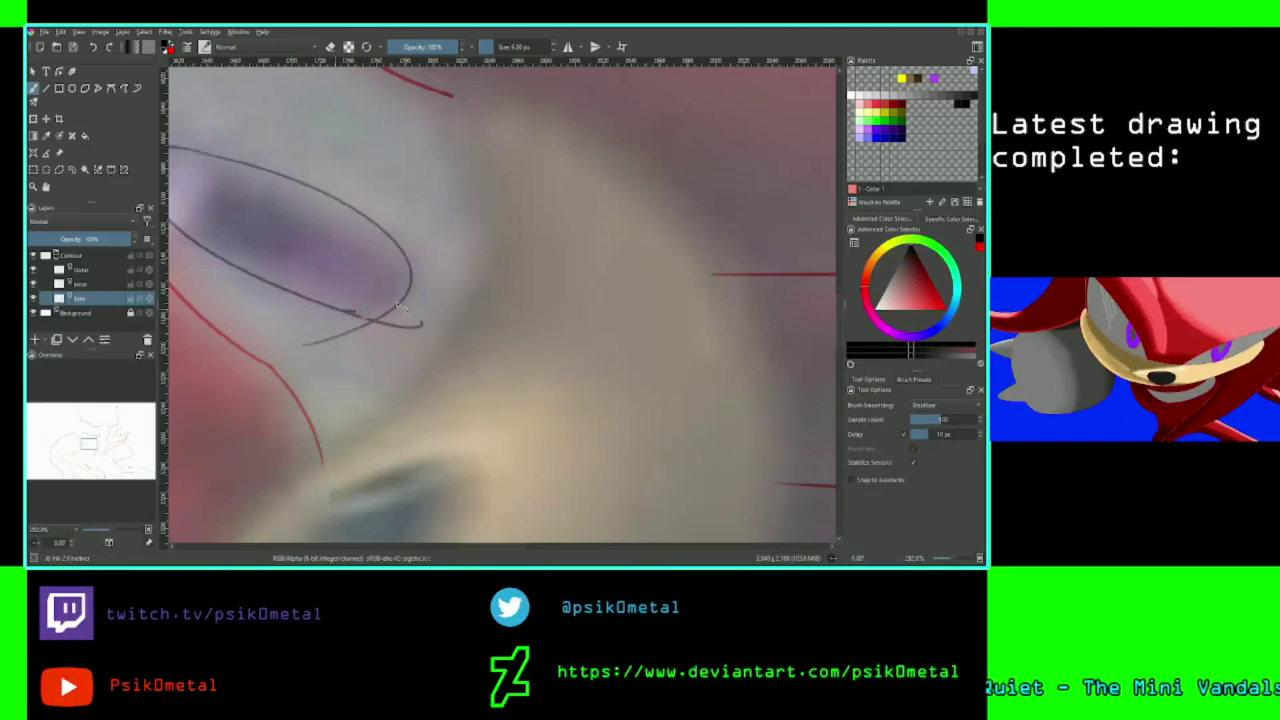
drag(96, 449, 89, 443)
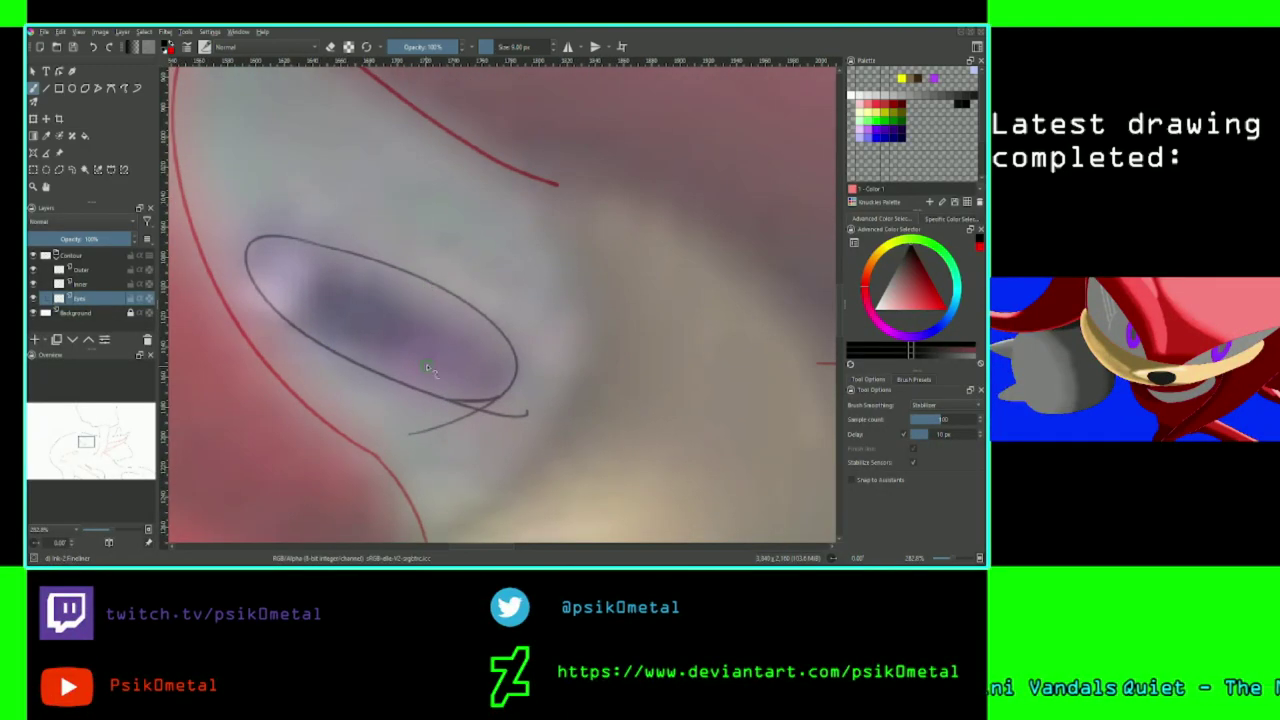
Switch the brush smoothing away from Stabilizer and erase the stray line ends crossing below the smaller eye's iris outline.
click(938, 408)
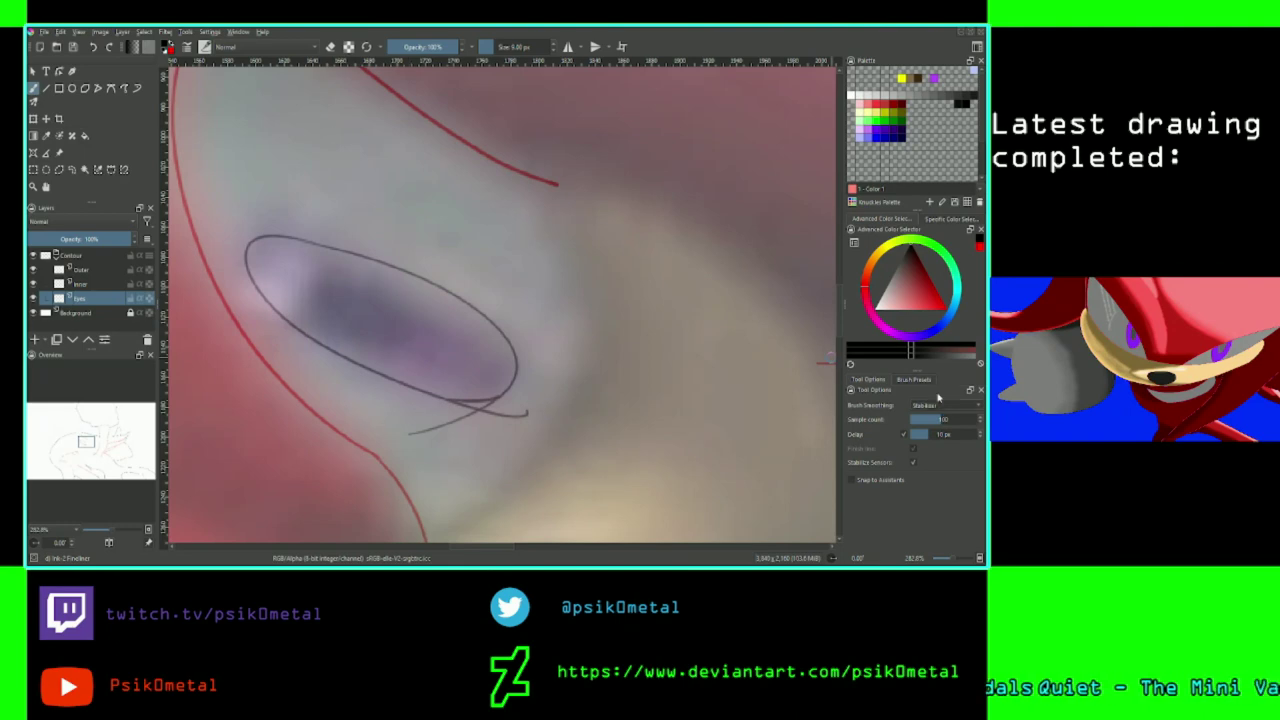
click(938, 389)
click(330, 47)
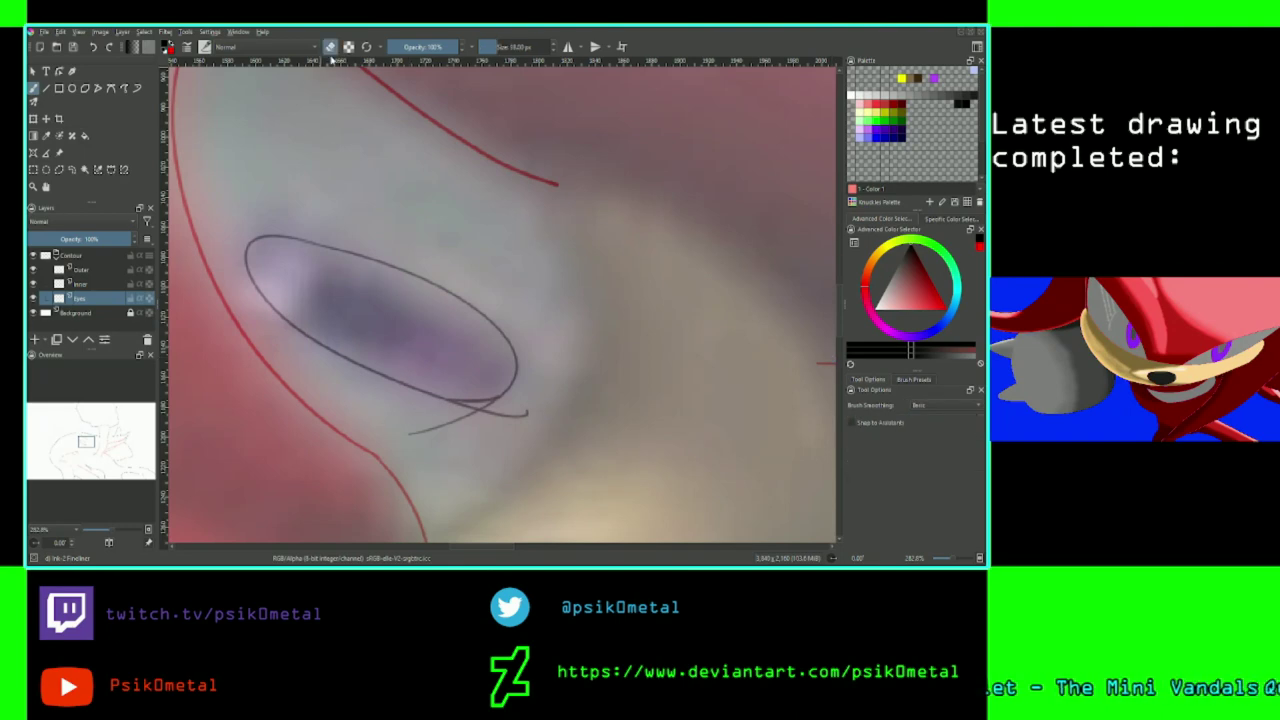
mouse_move(402, 438)
mouse_down()
mouse_move(502, 414)
mouse_move(493, 420)
mouse_up()
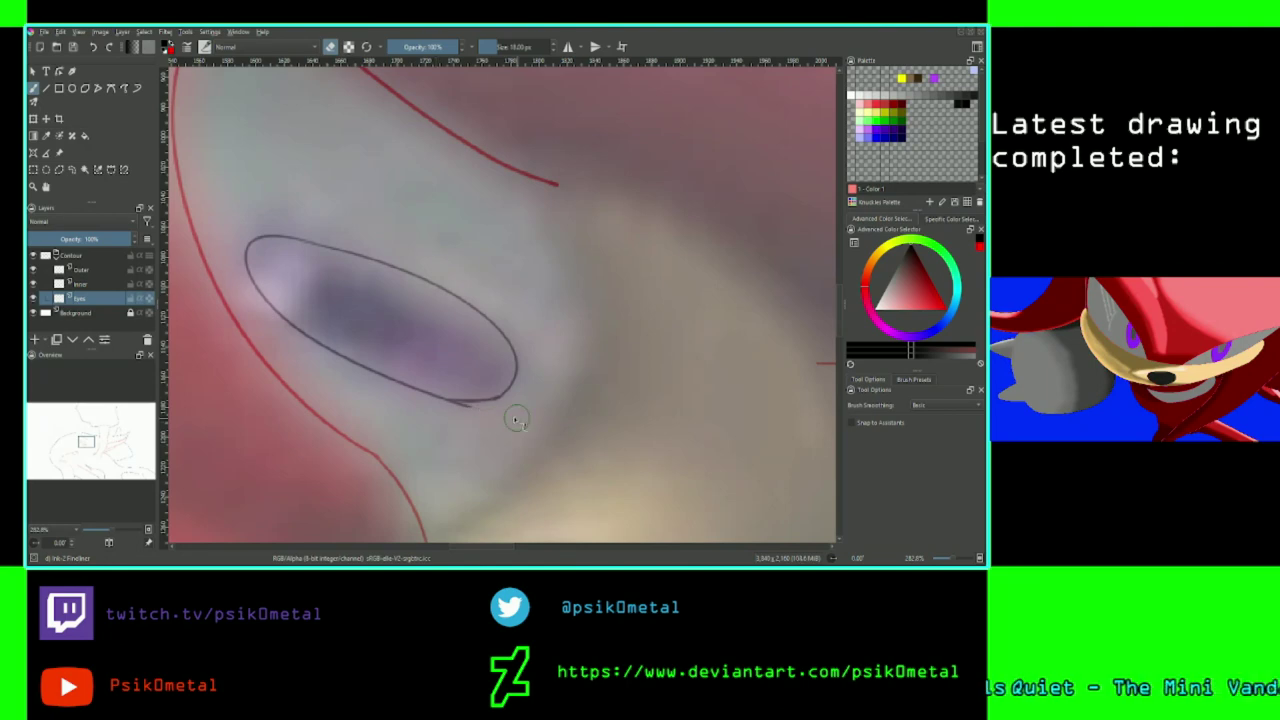
Erase the last stub beneath the smaller iris outline and re-ink the gap in its lower edge with the brush.
key(plus)
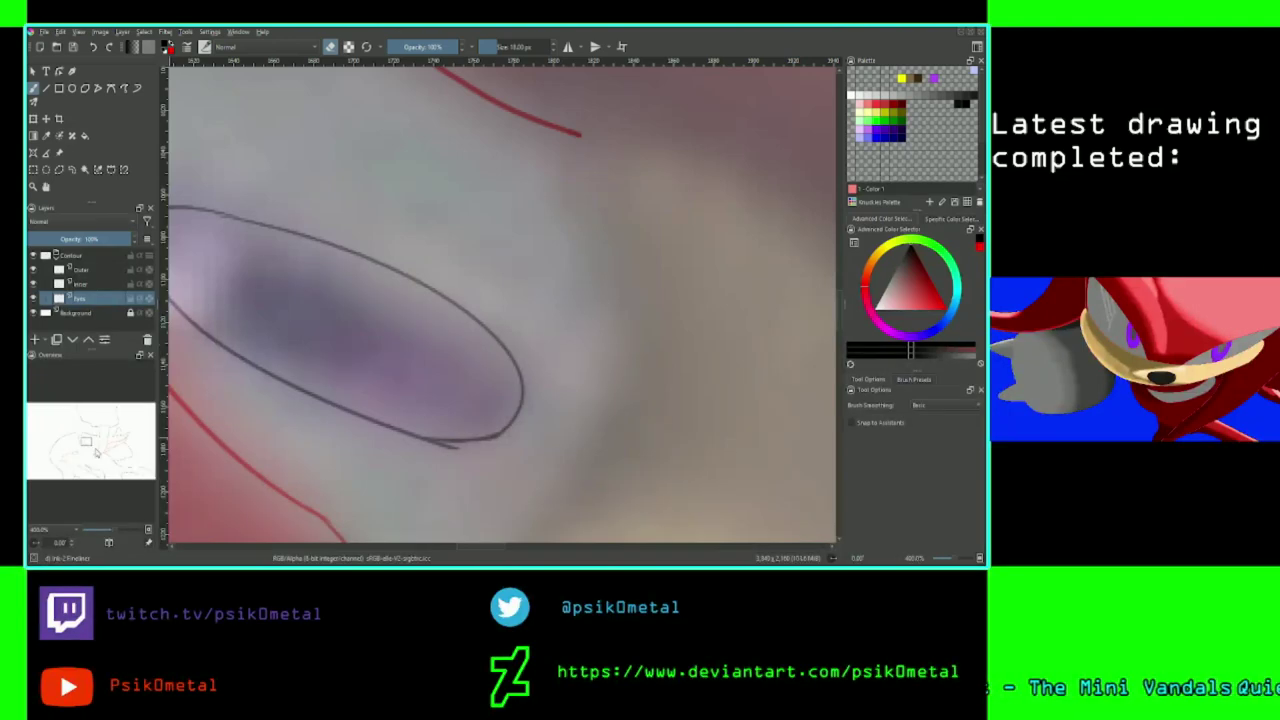
drag(88, 450, 84, 448)
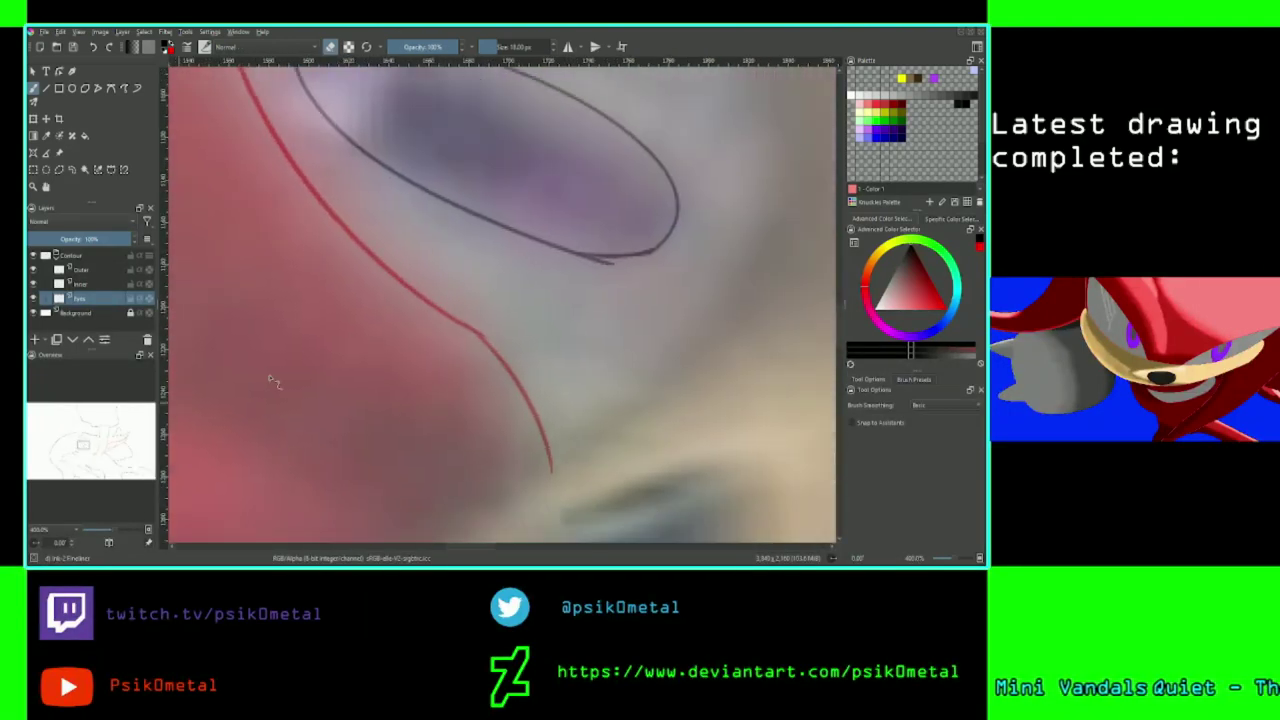
drag(616, 272, 606, 270)
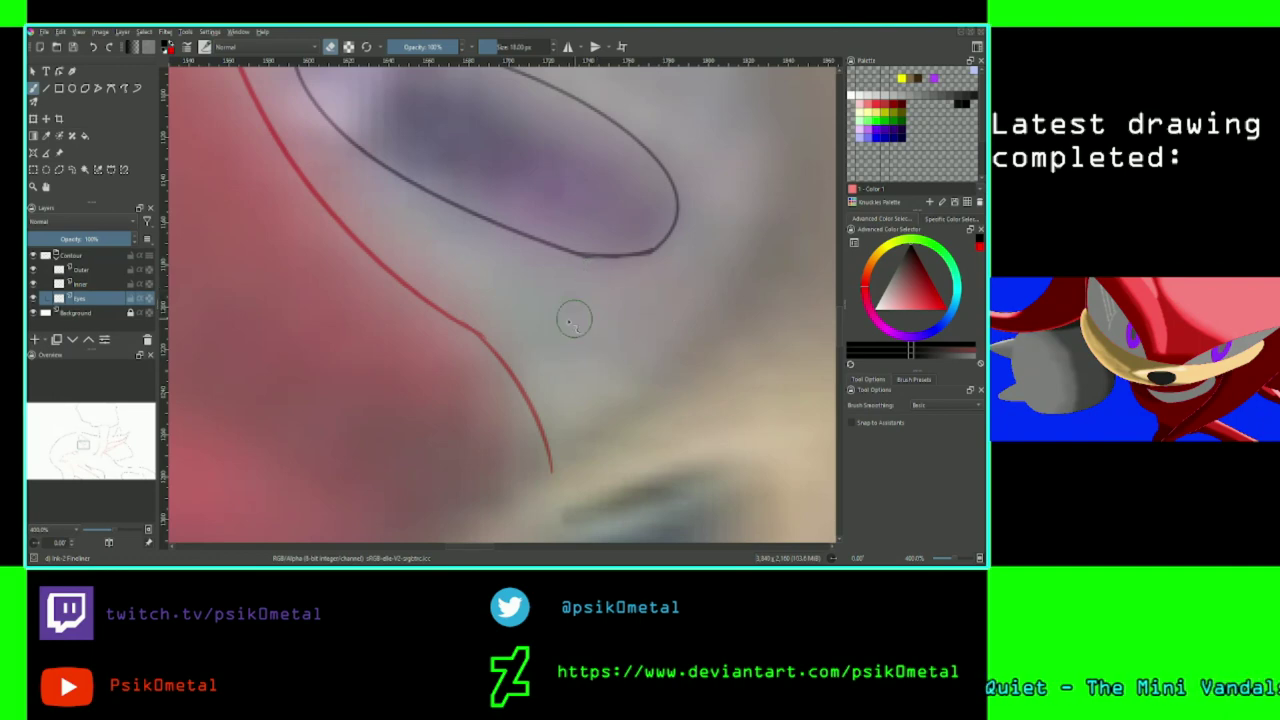
key(e)
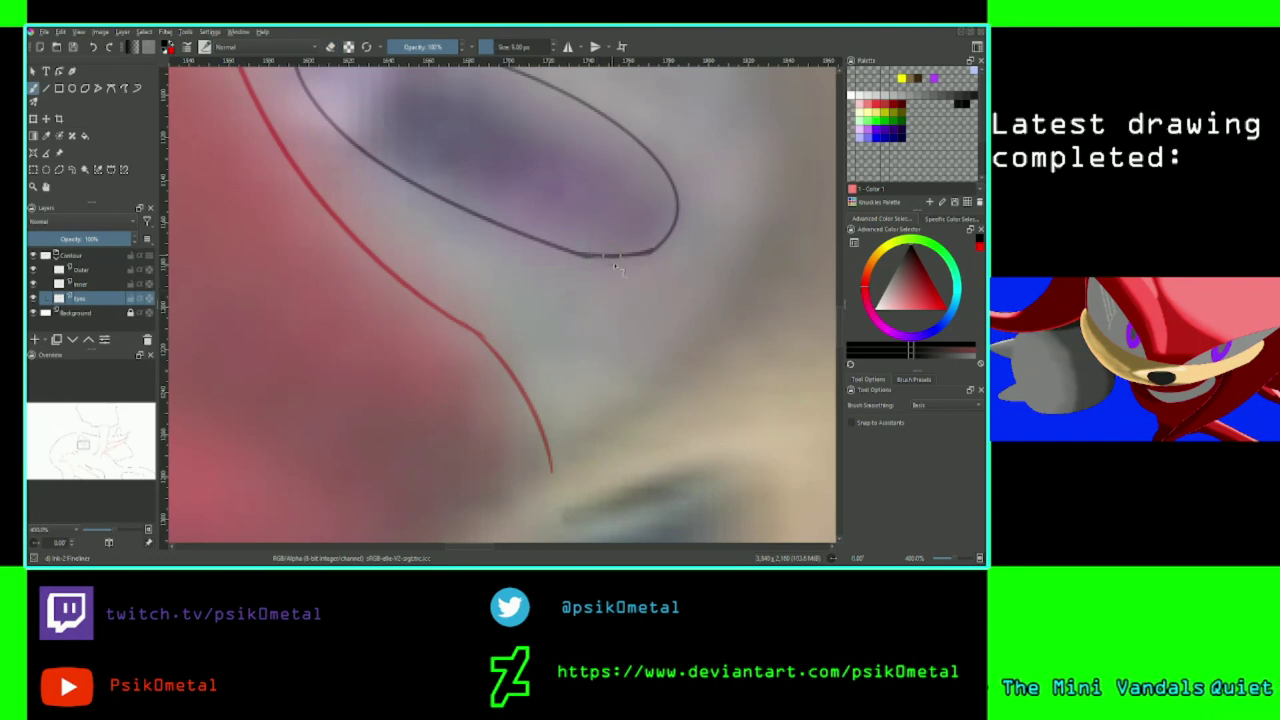
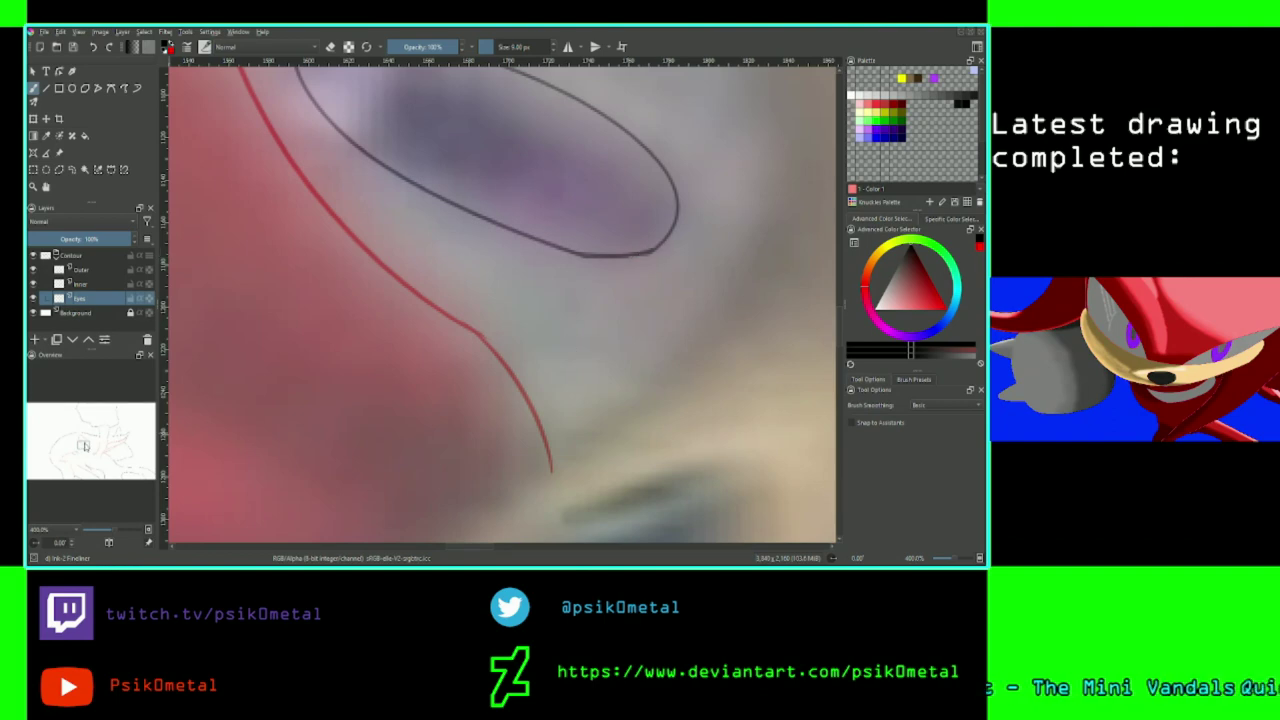
drag(84, 446, 83, 442)
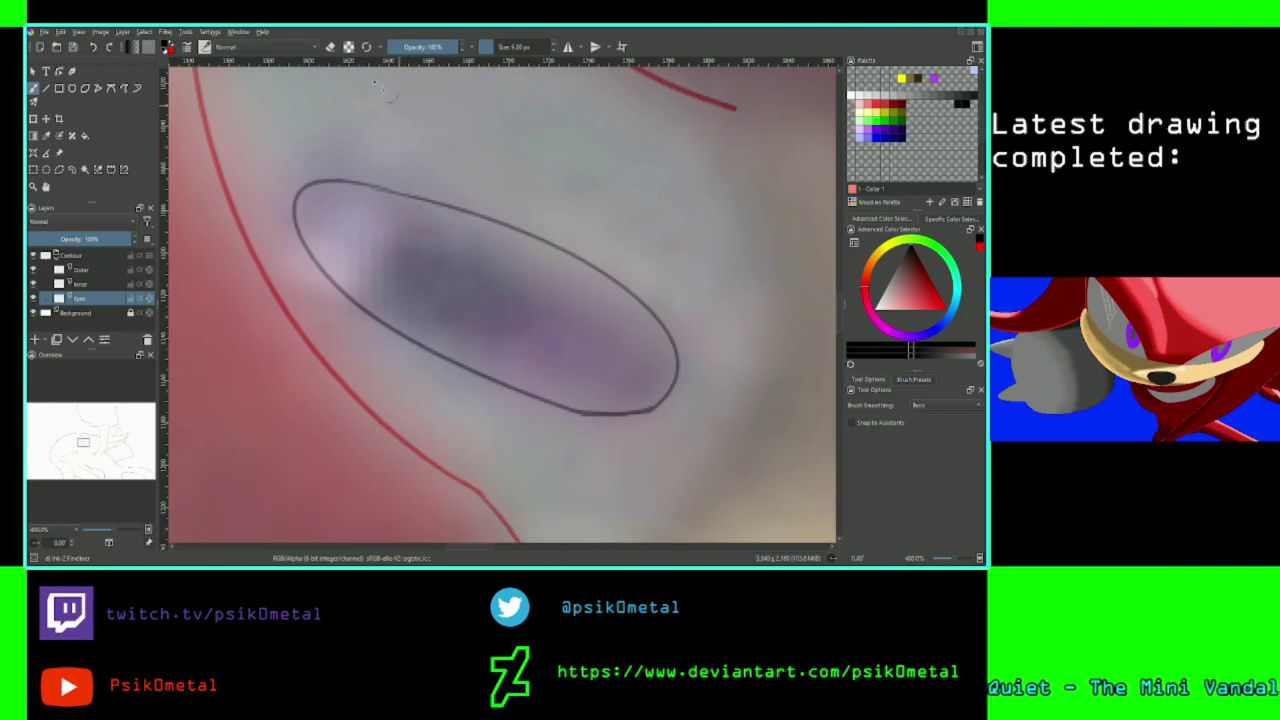
Erase the uneven stretch of the smaller iris's upper edge near its outer end and redraw it as a smooth line.
key(e)
drag(368, 183, 395, 192)
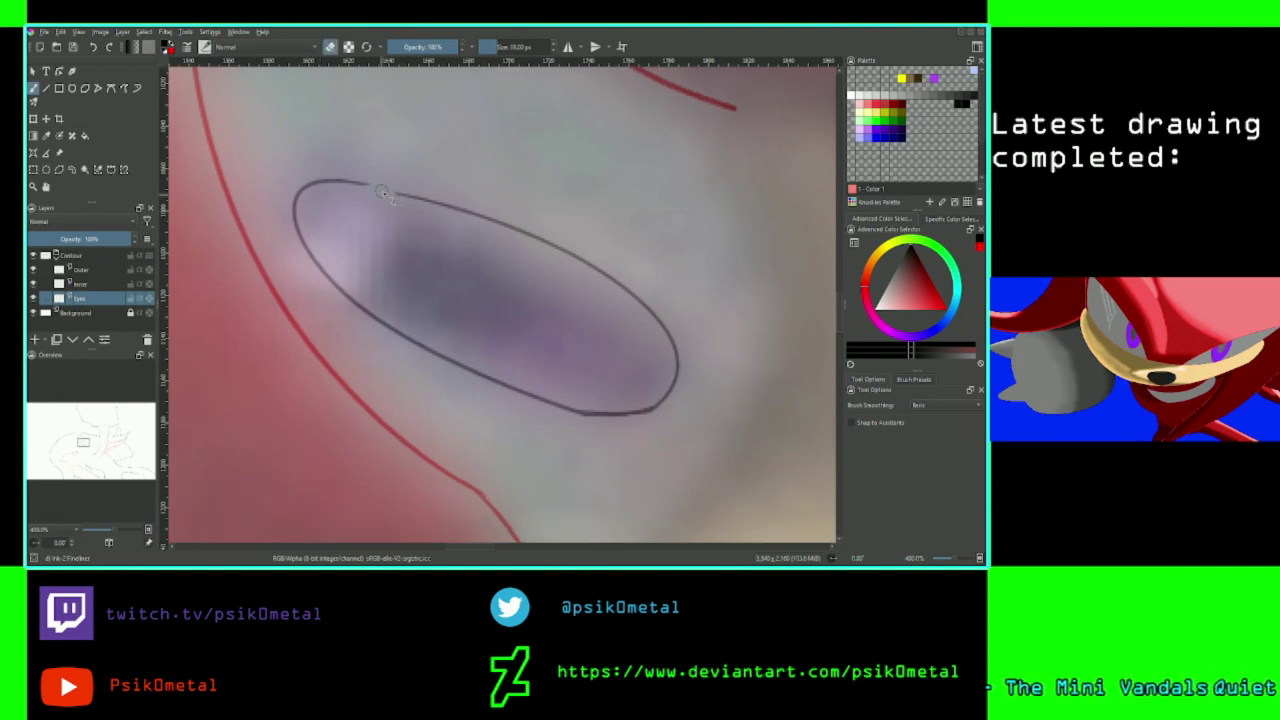
click(330, 47)
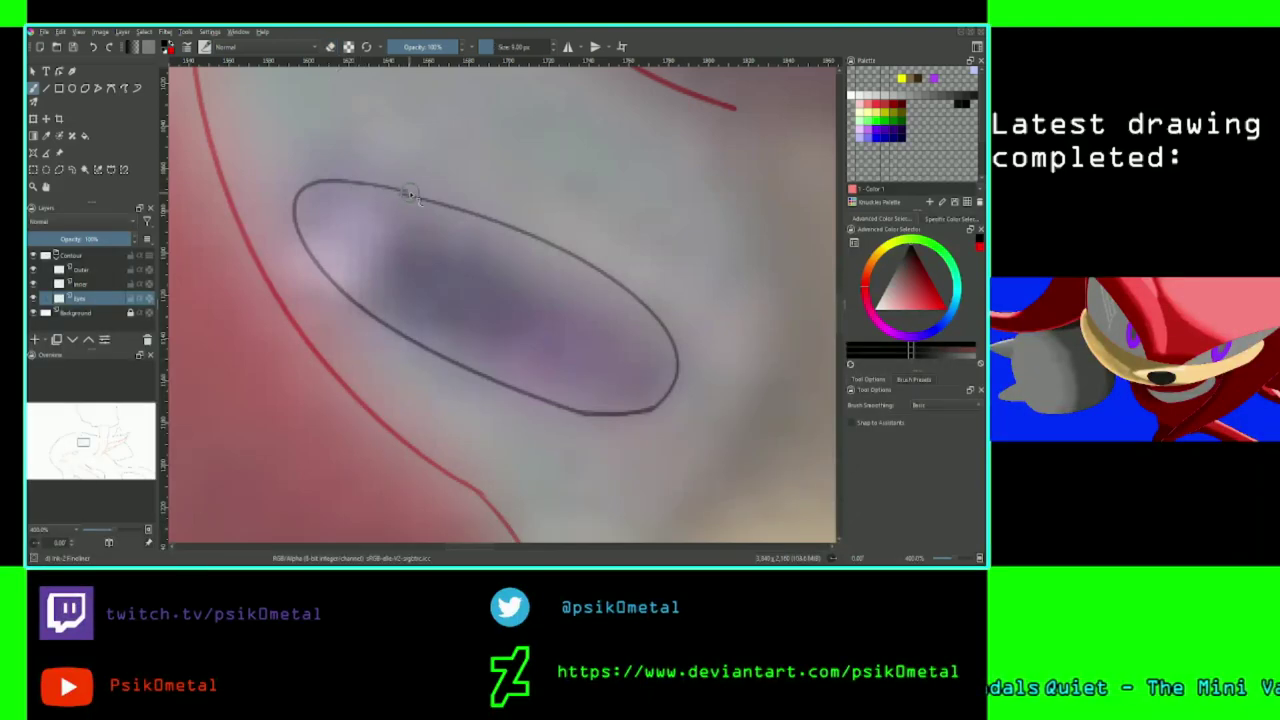
drag(364, 185, 432, 203)
key(ctrl+z)
key(ctrl+z)
key(ctrl+z)
key(ctrl+z)
key(ctrl+z)
drag(360, 185, 440, 207)
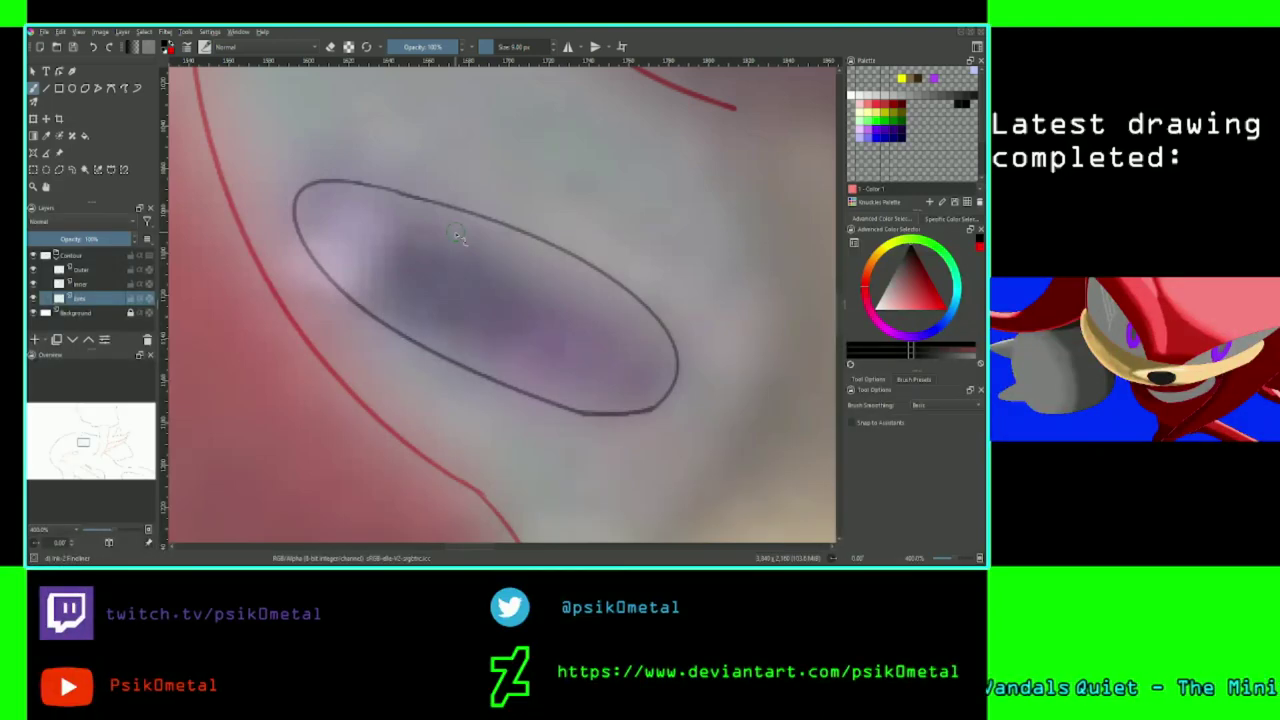
Save the drawing with both irises outlined.
key(minus)
key(minus)
key(minus)
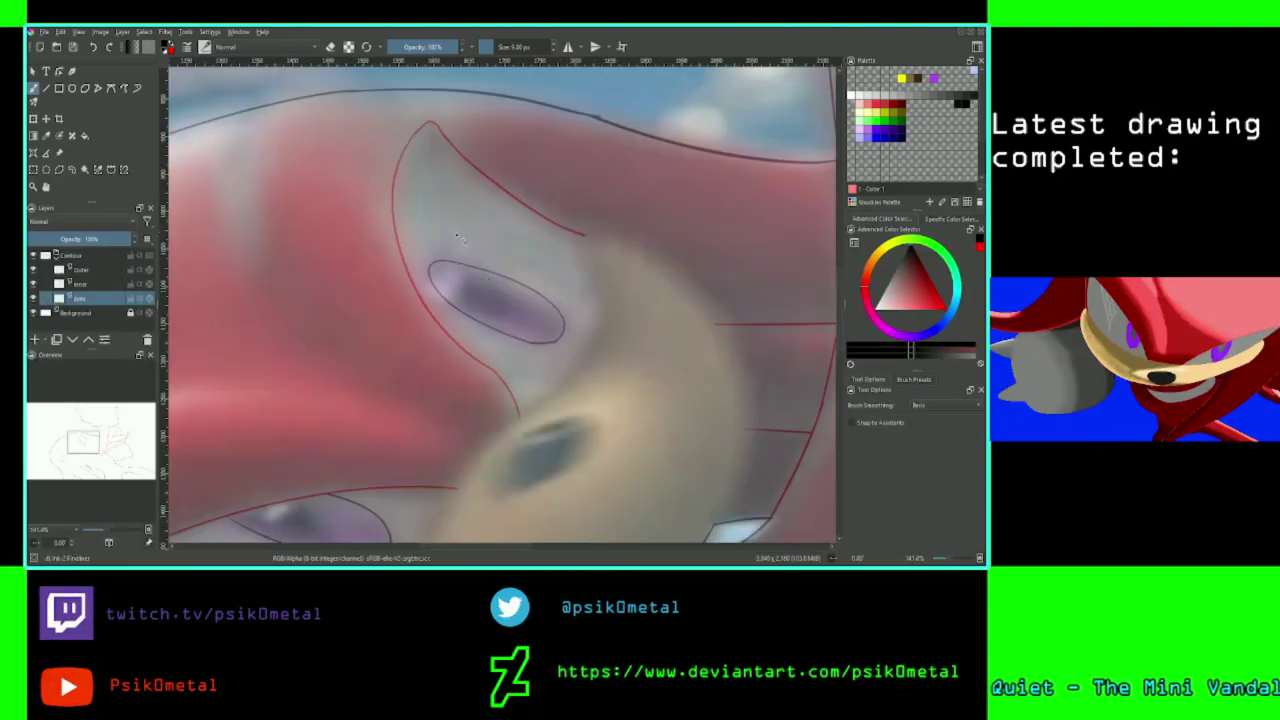
key(minus)
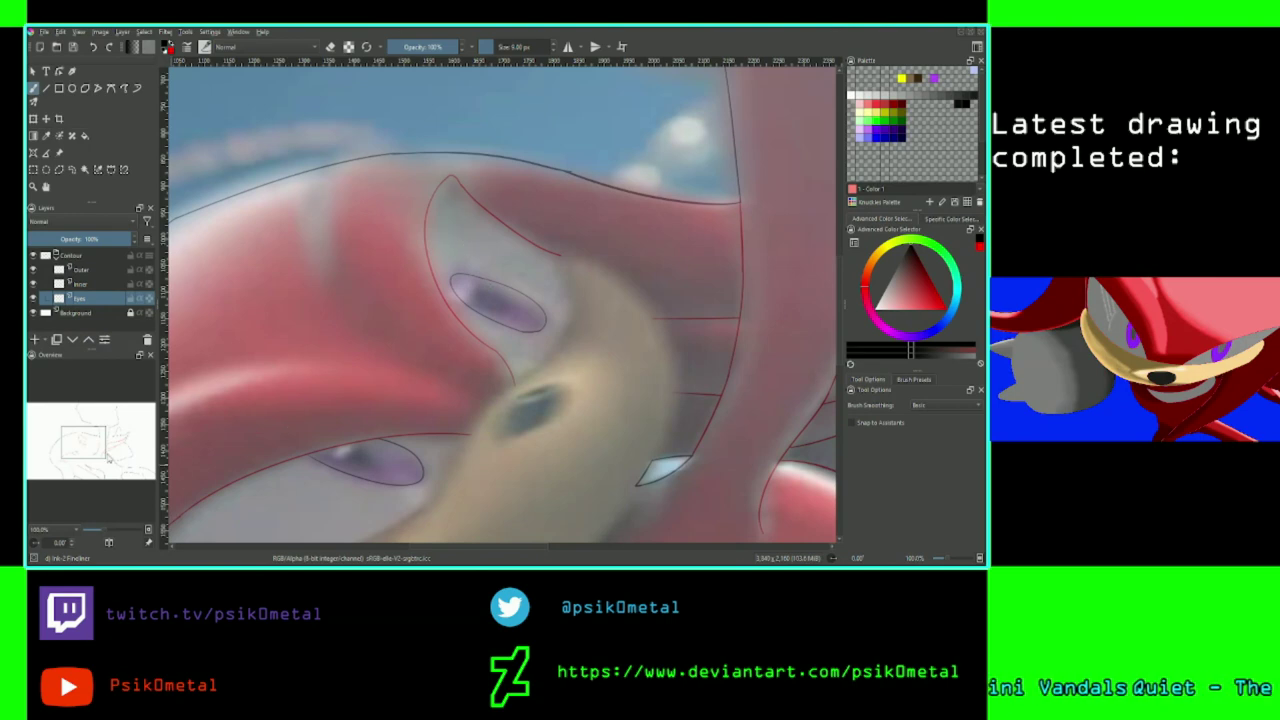
drag(96, 441, 99, 451)
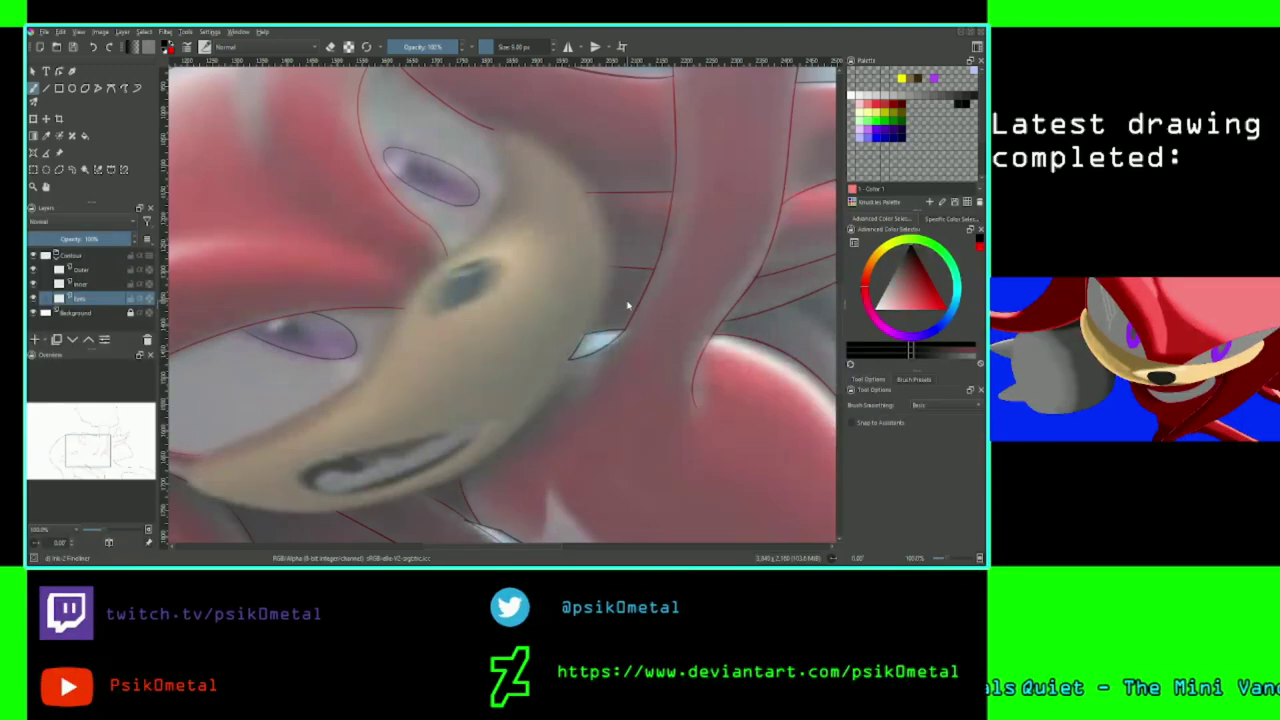
key(ctrl+s)
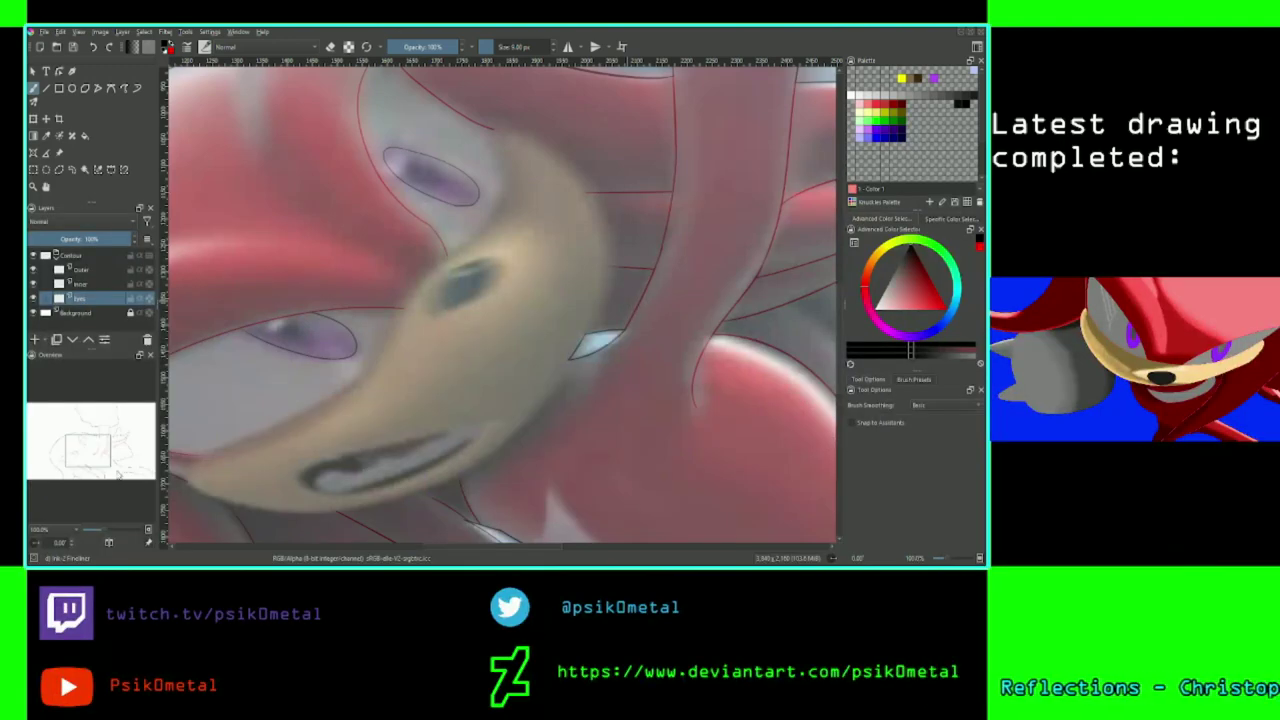
Add a new paint layer directly below the Eyes layer and rename it for the mouth area.
drag(67, 461, 61, 465)
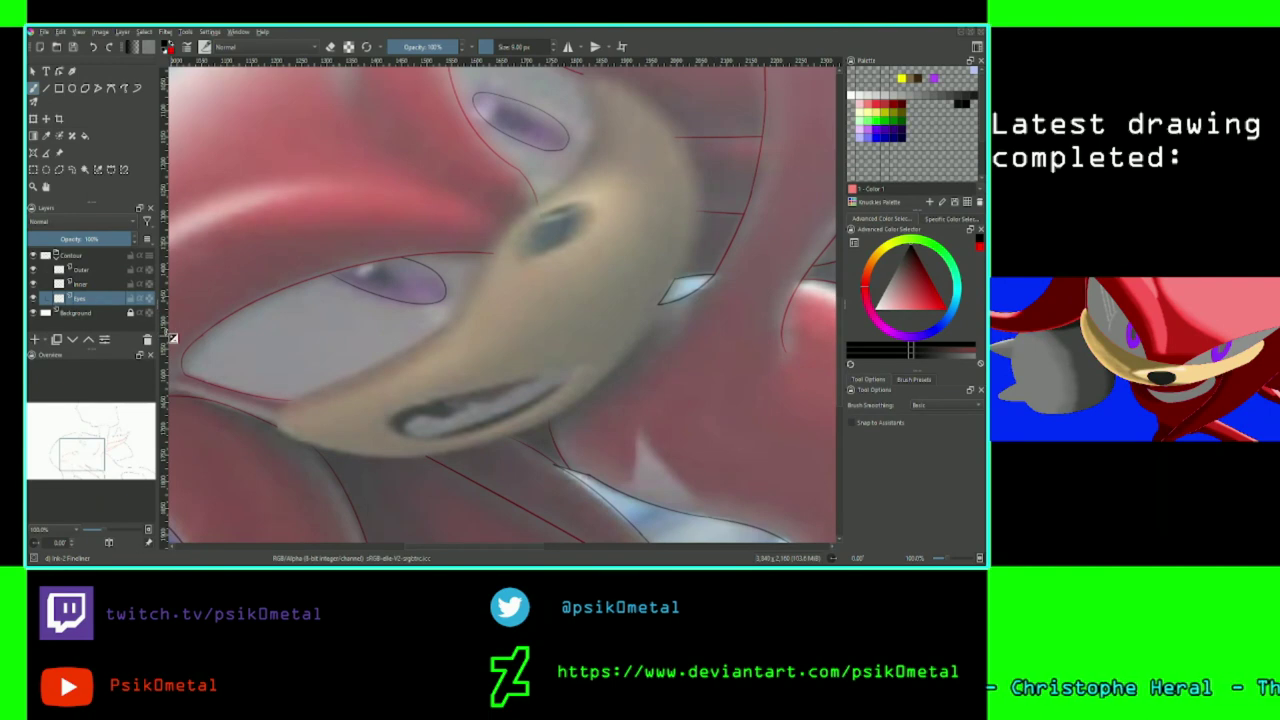
key(Insert)
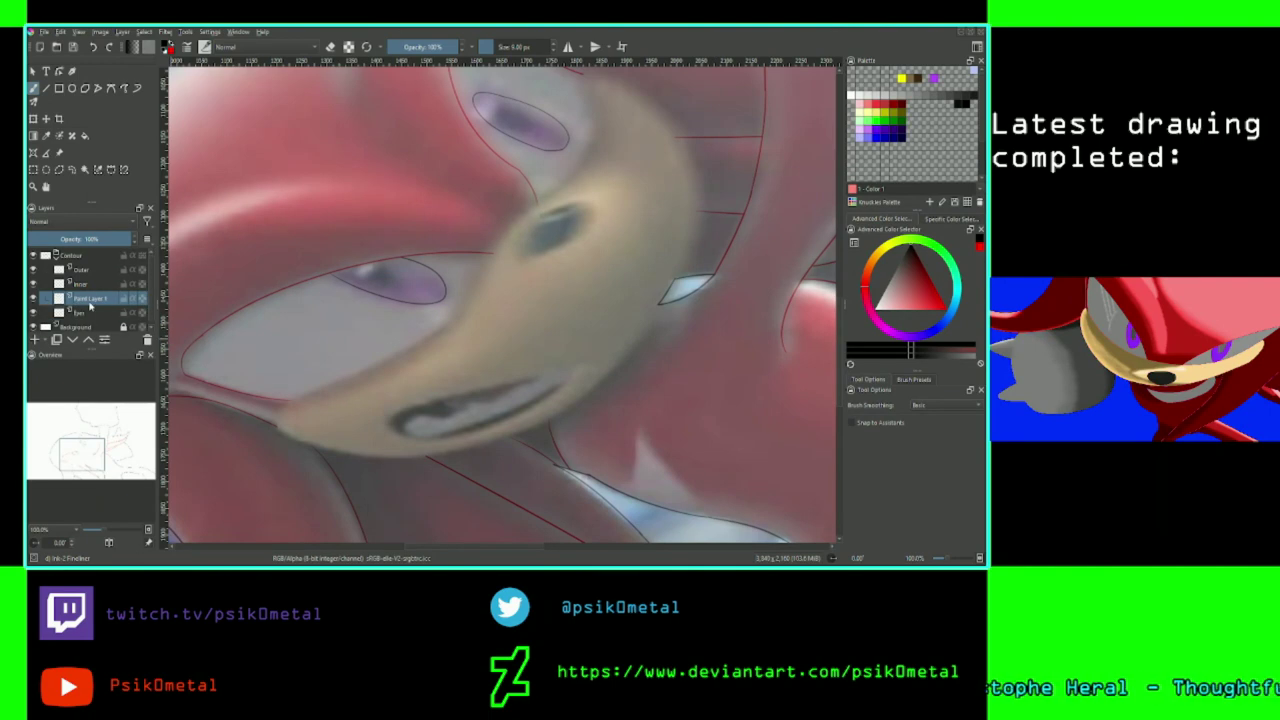
drag(92, 304, 90, 318)
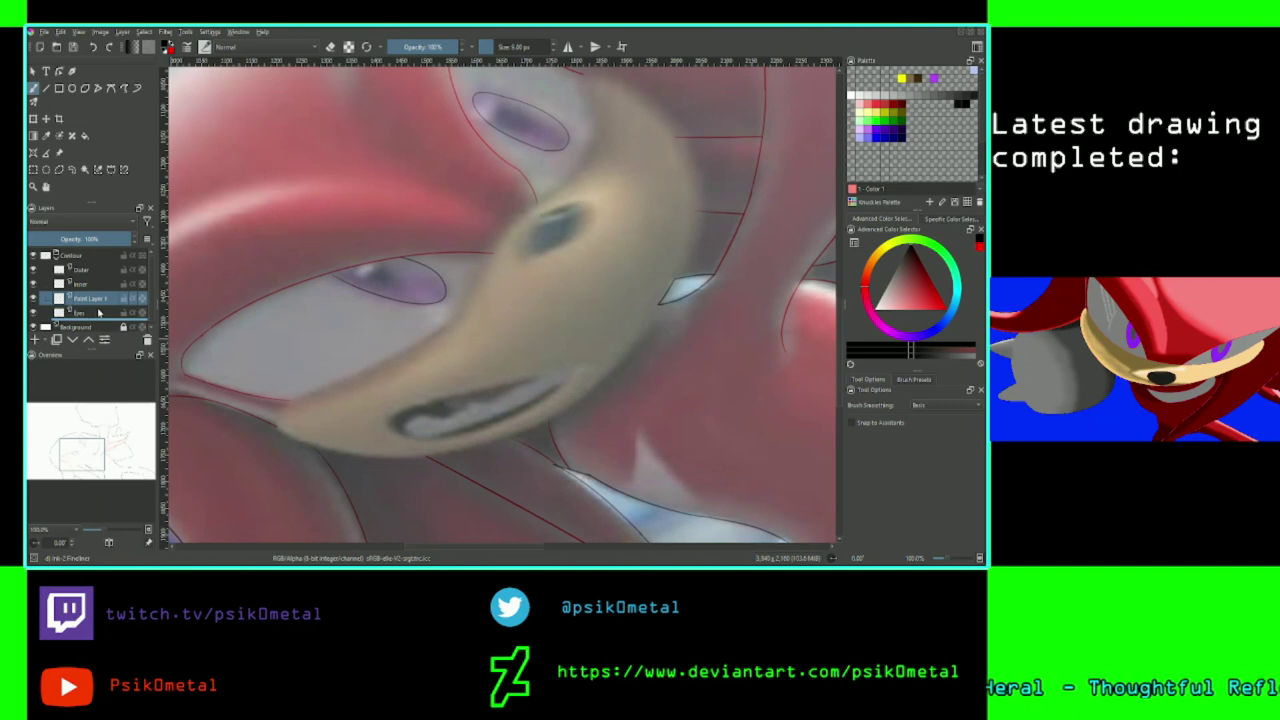
drag(95, 312, 96, 313)
double_click(88, 314)
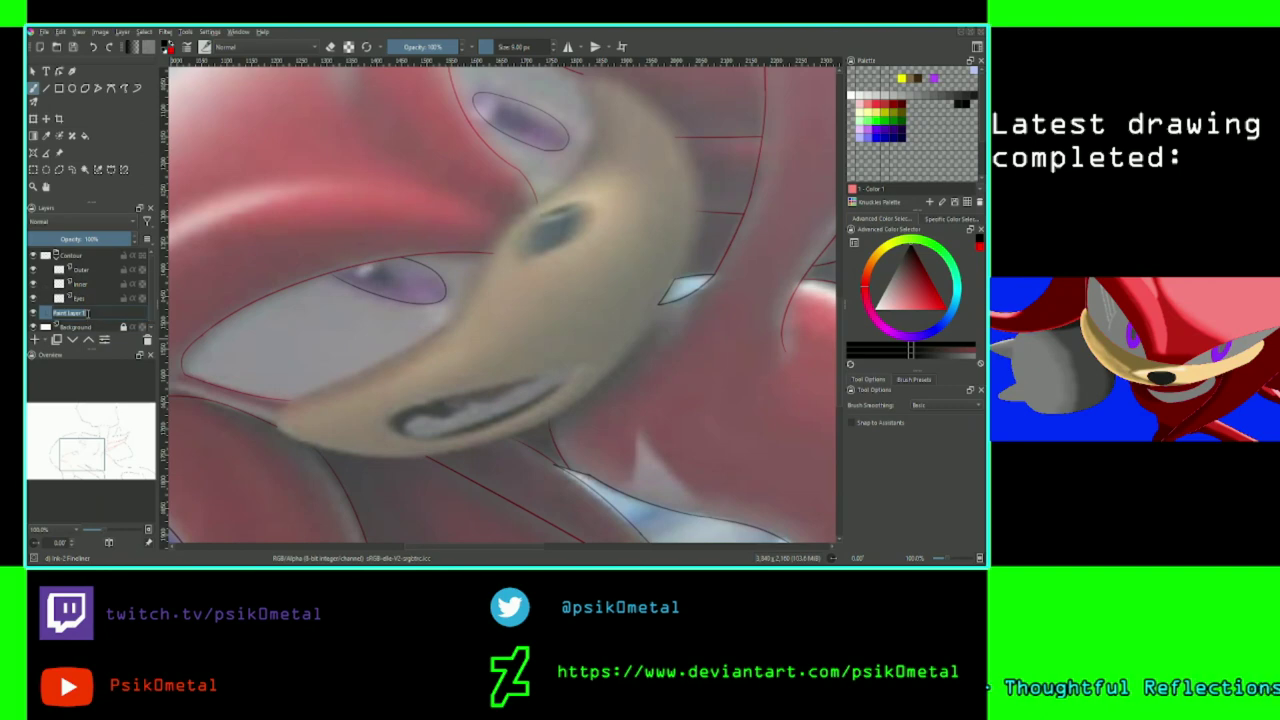
text(Mout)
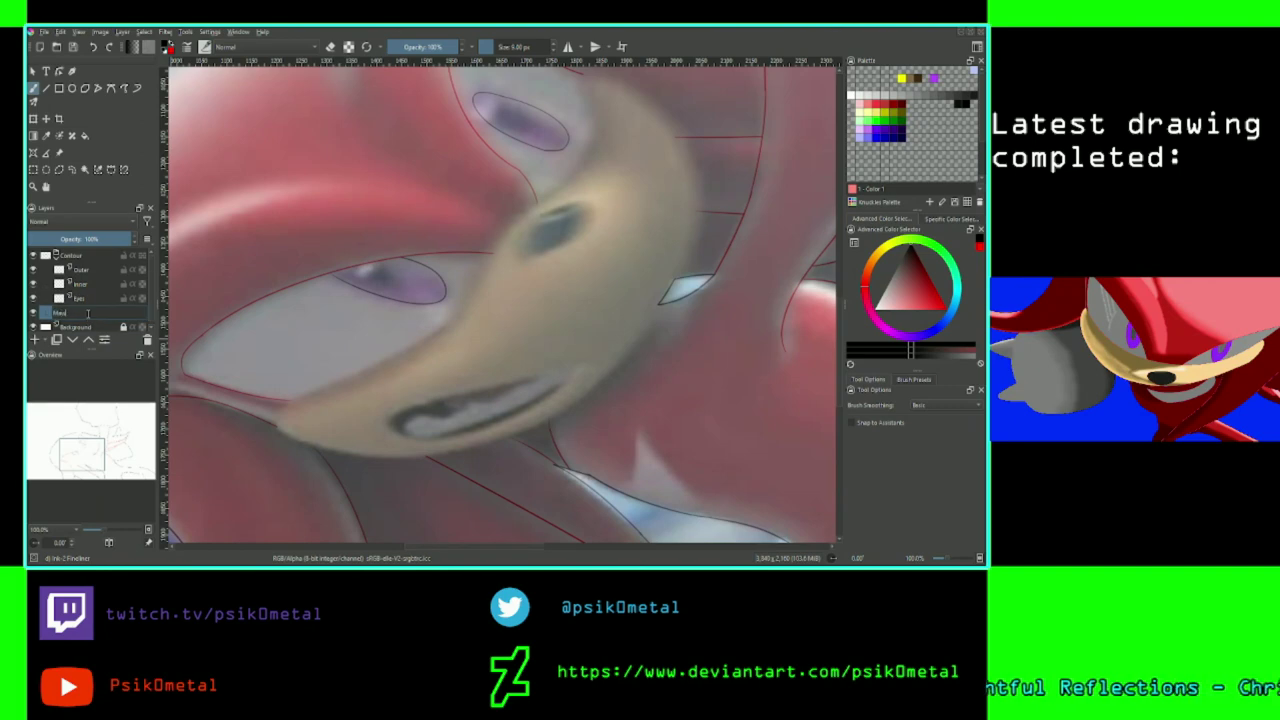
key(Return)
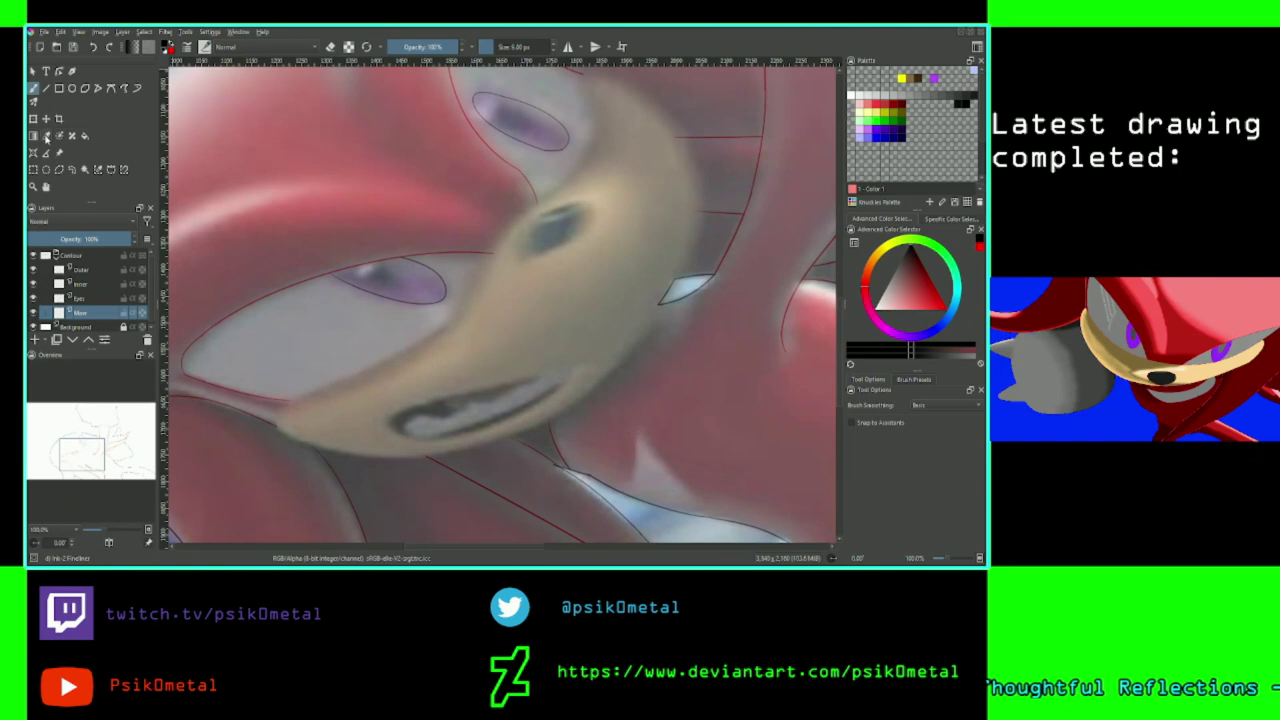
Sample the muzzle's tan colour, shift it to a bright golden yellow and store it in an empty palette slot.
click(47, 137)
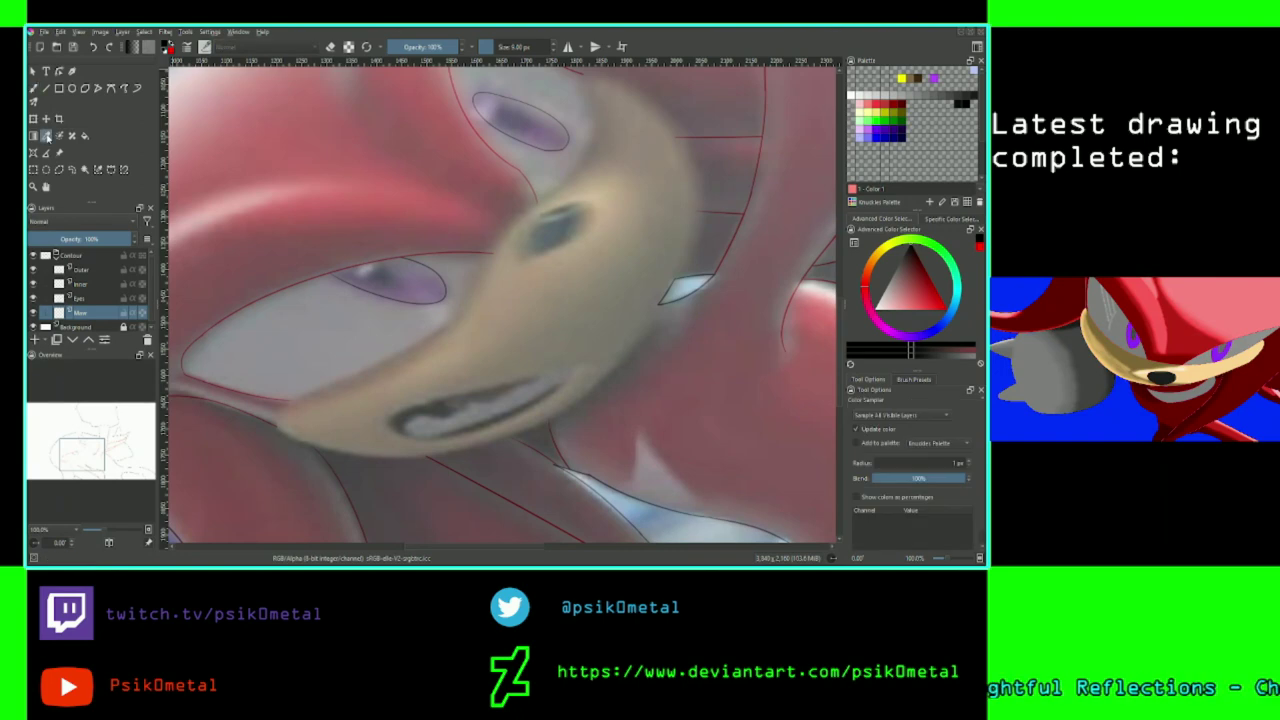
click(456, 350)
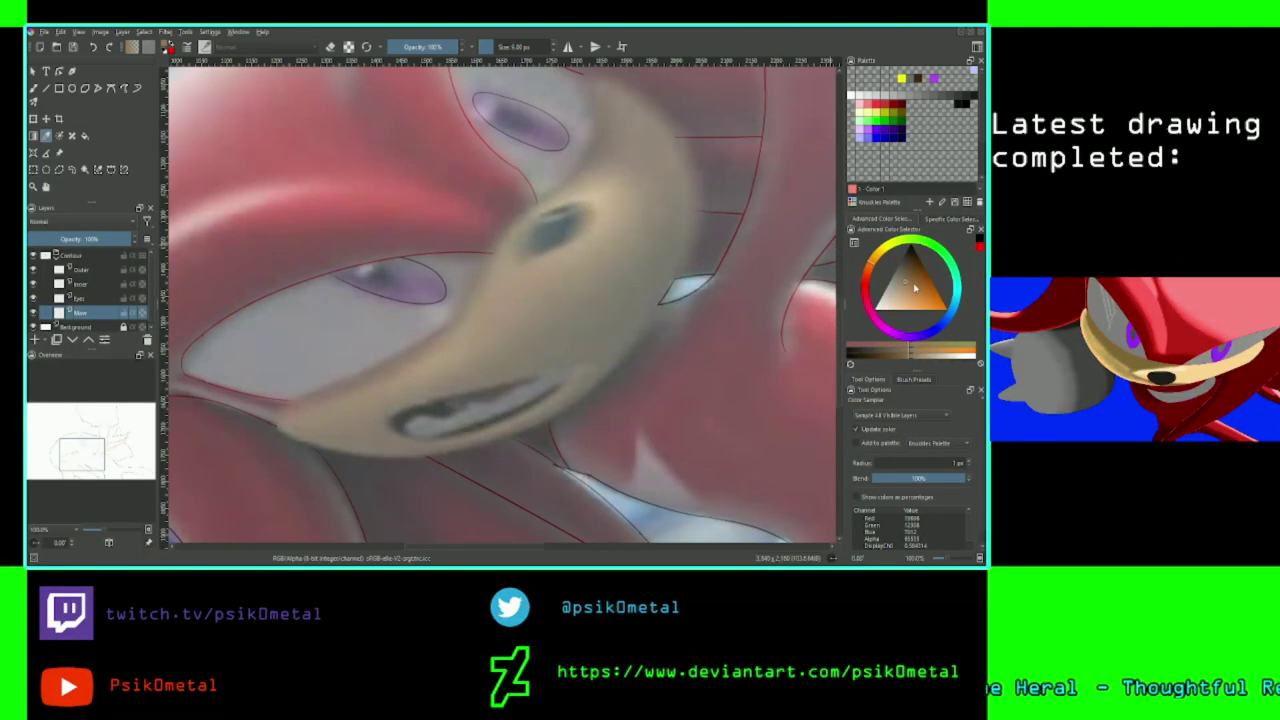
drag(910, 289, 955, 322)
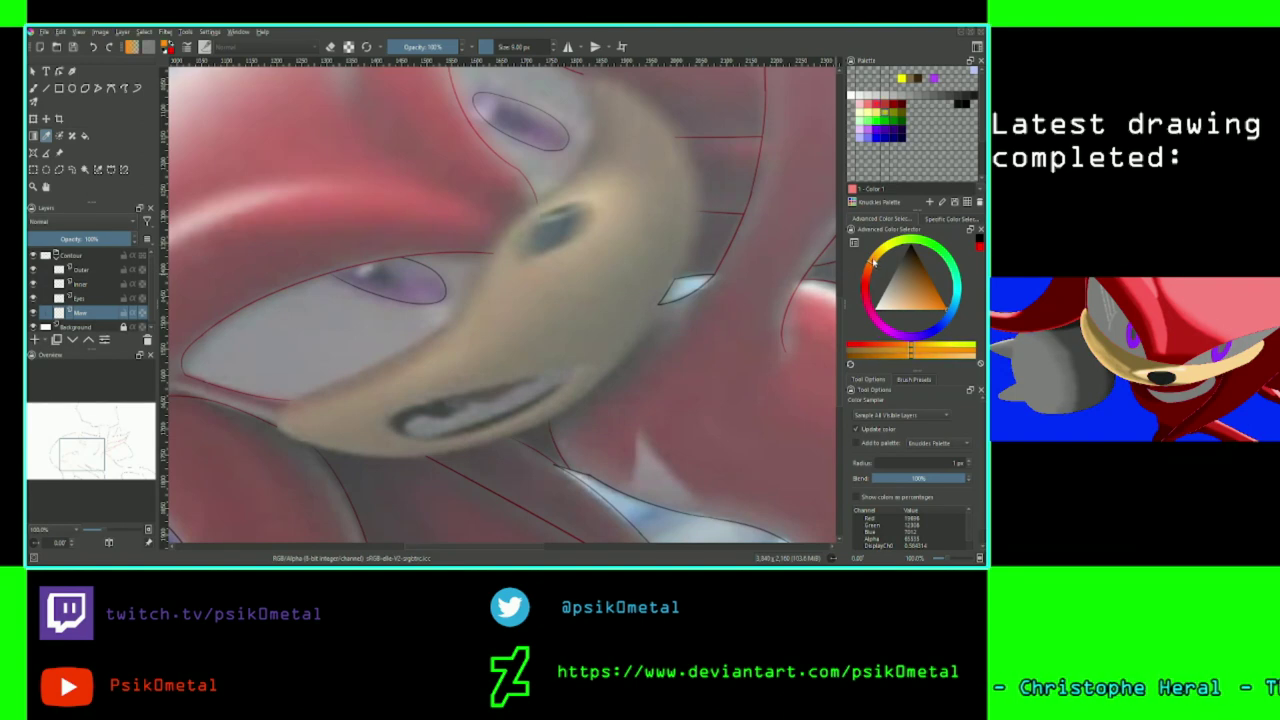
click(921, 308)
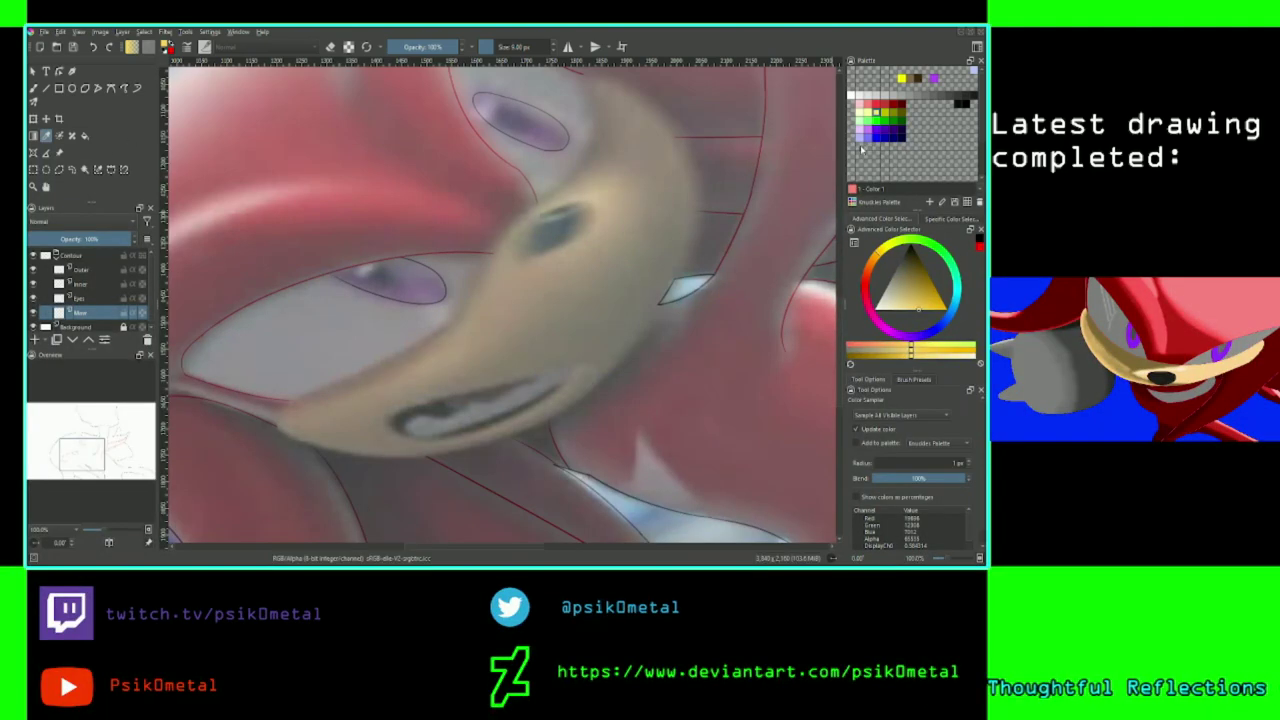
drag(860, 150, 444, 325)
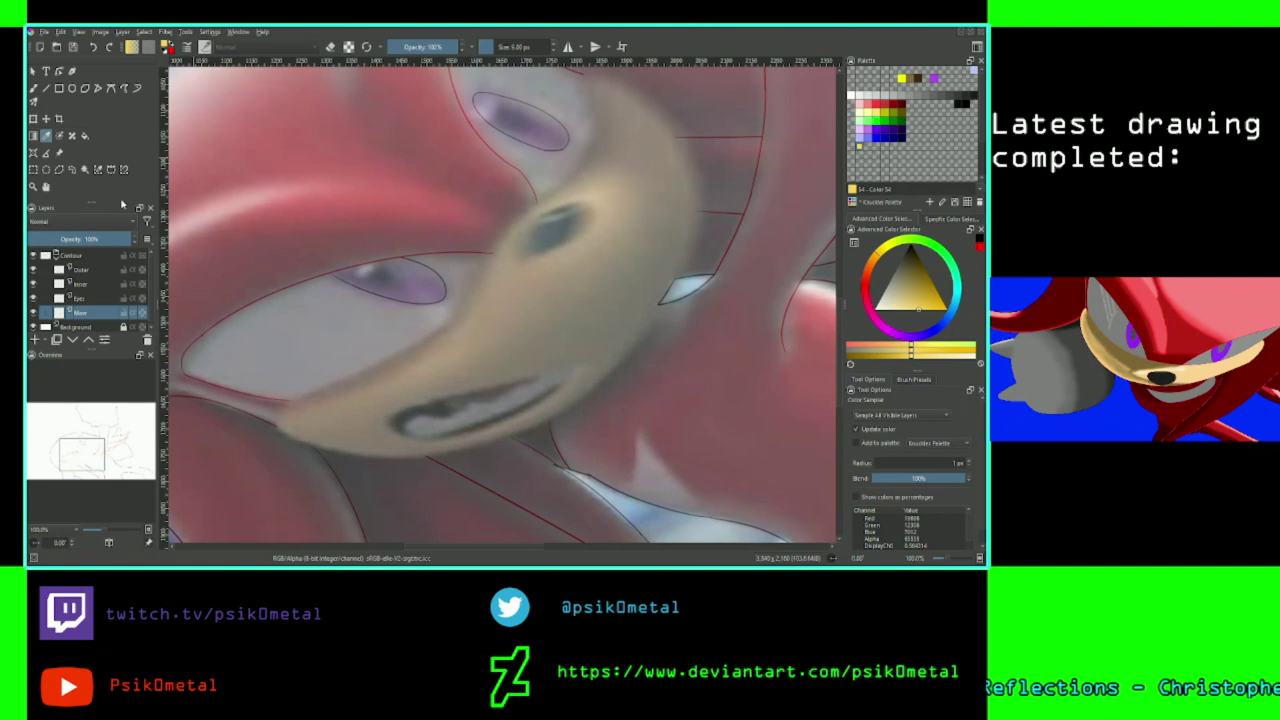
Set the brush smoothing to Stabilizer and try a golden yellow stroke from the muzzle's outer corner below the larger eye.
click(34, 89)
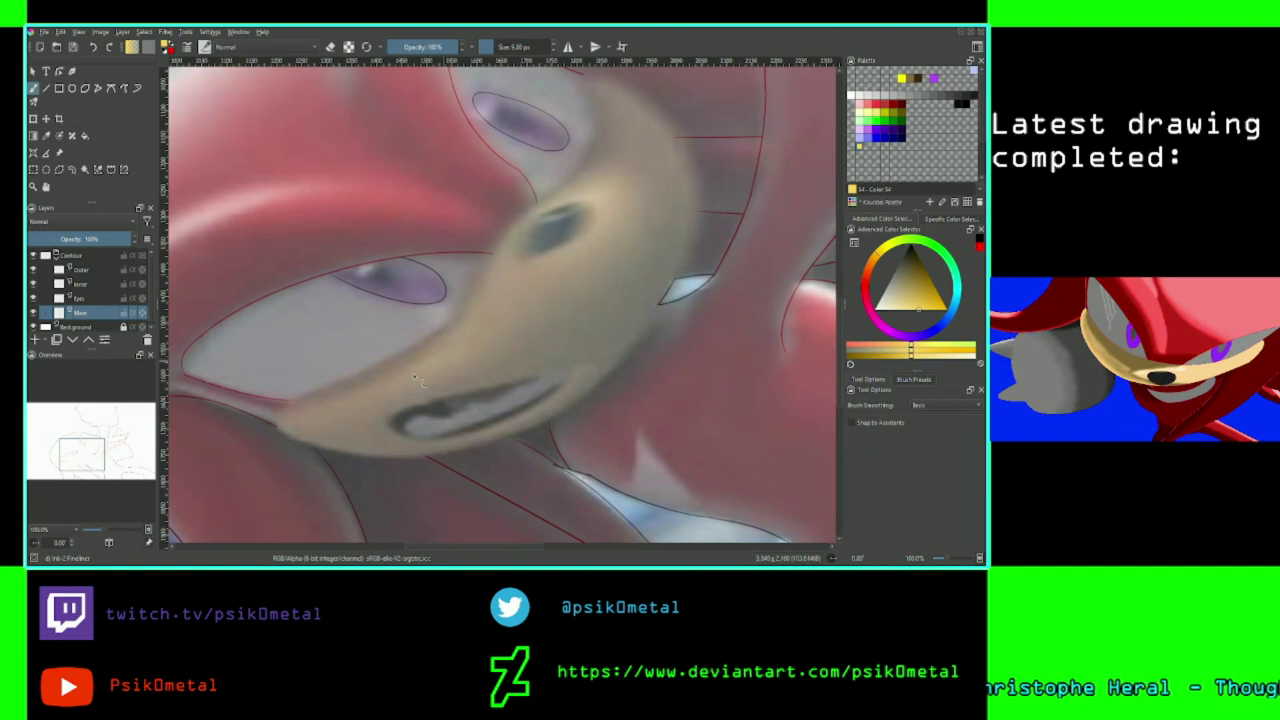
drag(84, 458, 78, 432)
scroll(78, 432, up, 1)
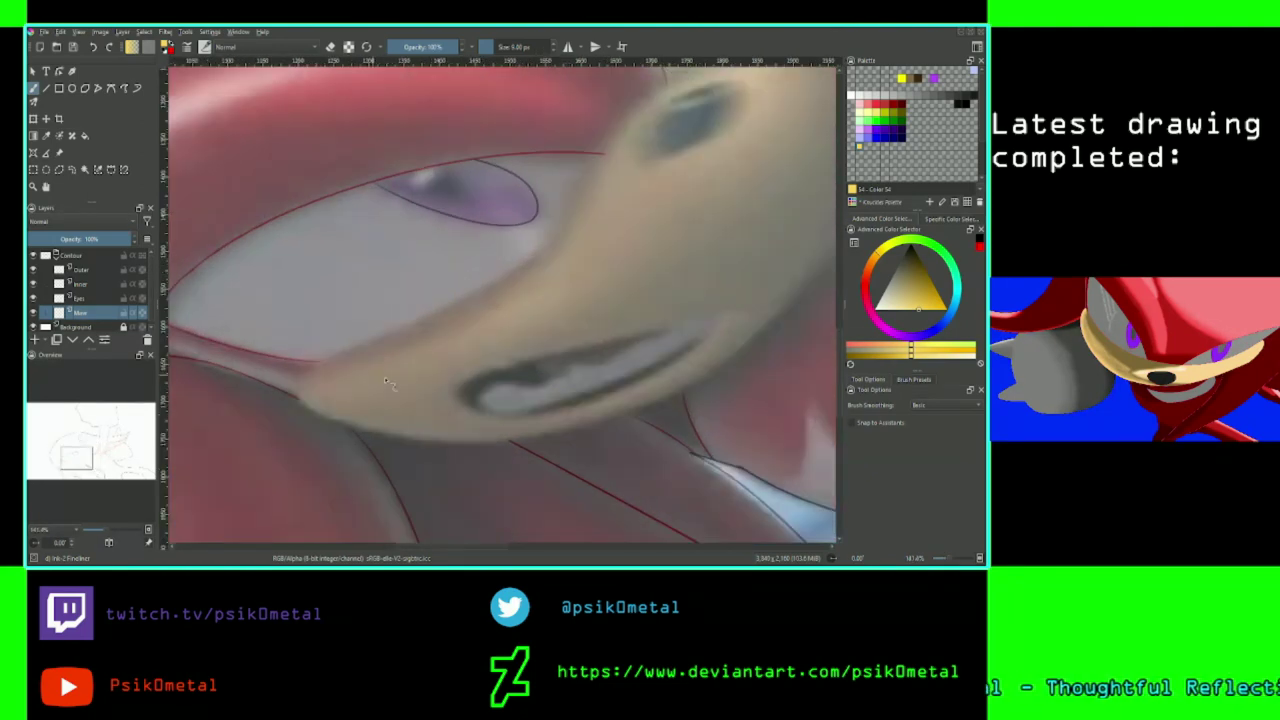
click(940, 405)
click(935, 430)
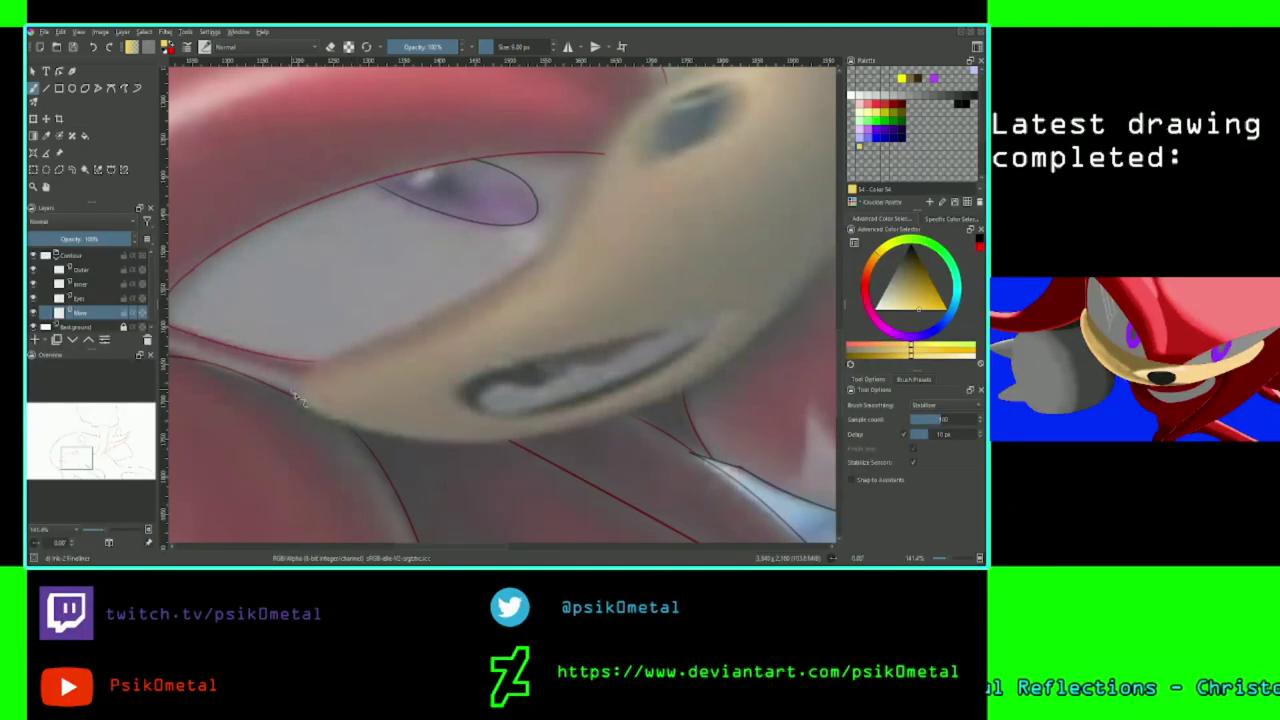
mouse_move(298, 398)
mouse_down()
mouse_move(322, 375)
mouse_move(443, 361)
mouse_up()
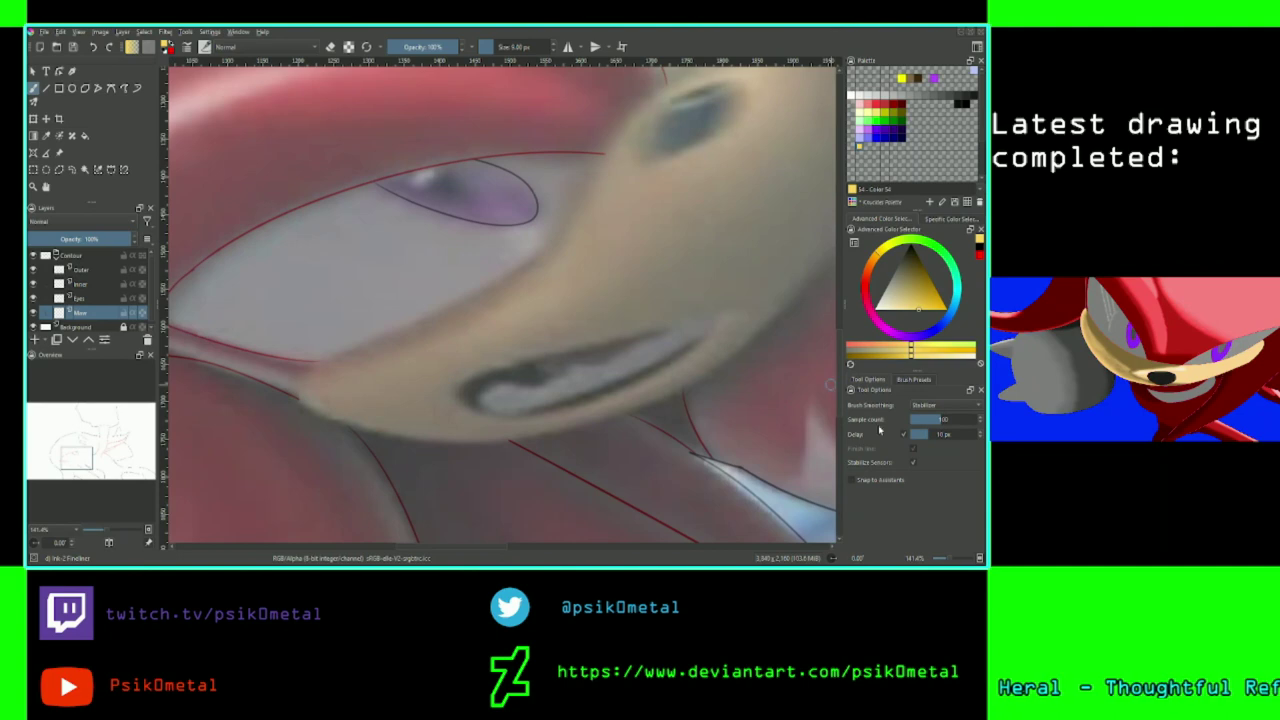
Select the screenshot reference image and reduce its saturation to 0%.
click(59, 152)
click(695, 412)
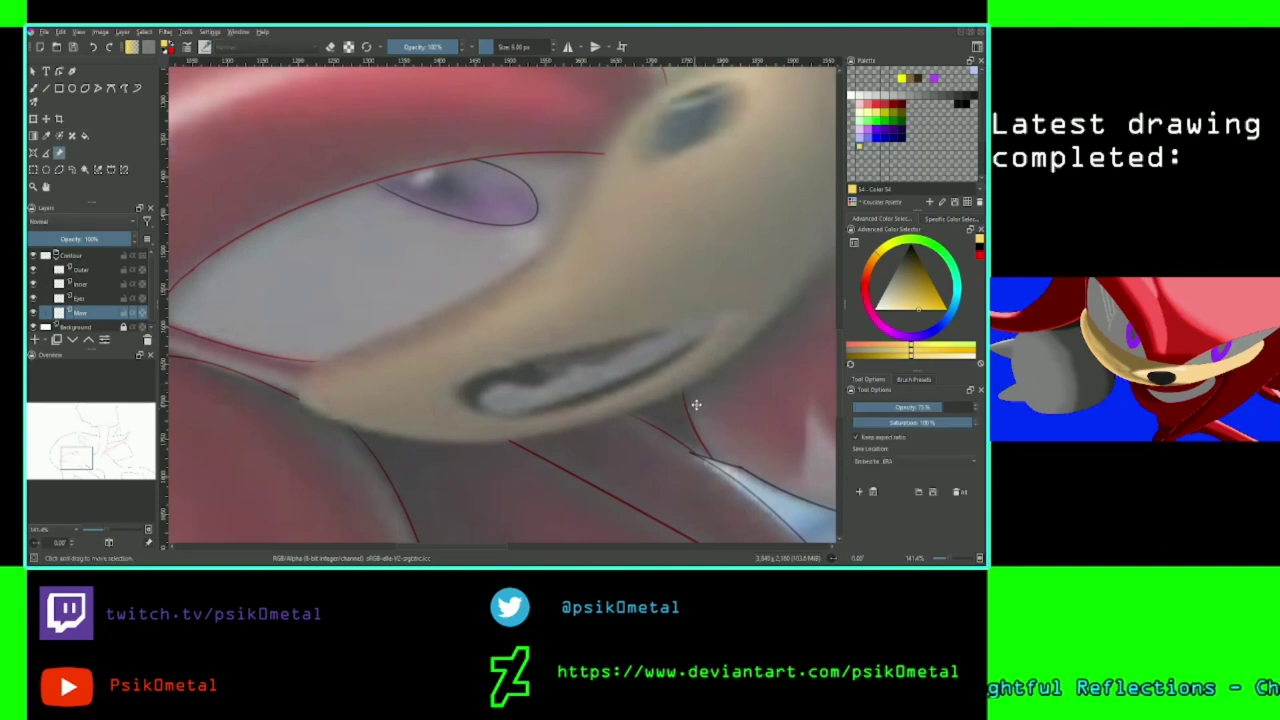
drag(949, 424, 784, 428)
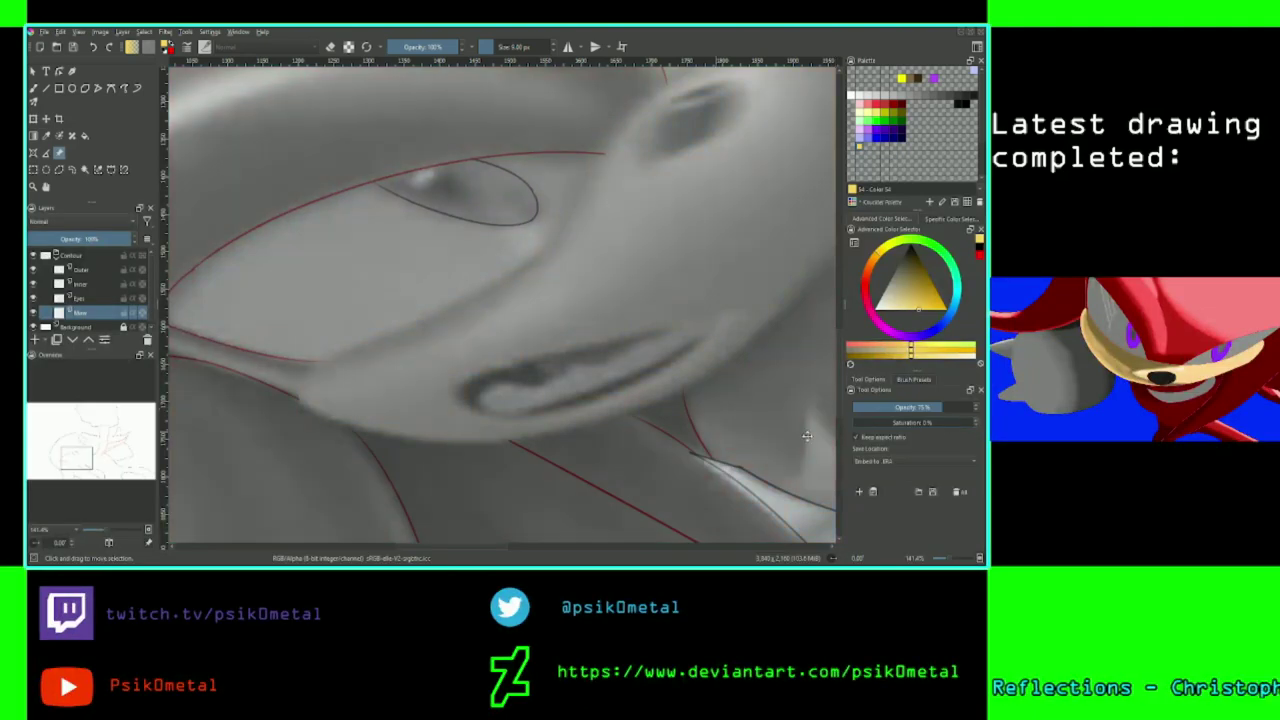
Ink the muzzle's edge in yellow with the brush, from its outer corner along the underside of the larger eye.
click(33, 87)
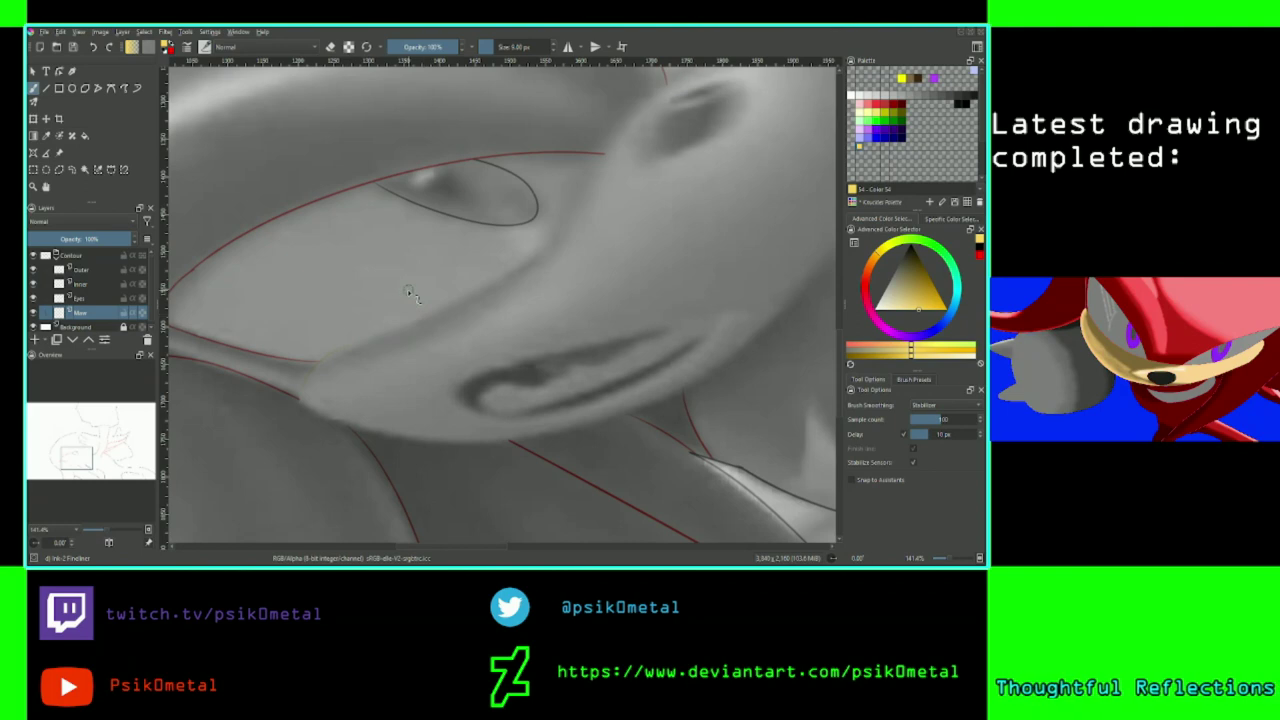
key(ctrl+plus)
drag(170, 422, 258, 327)
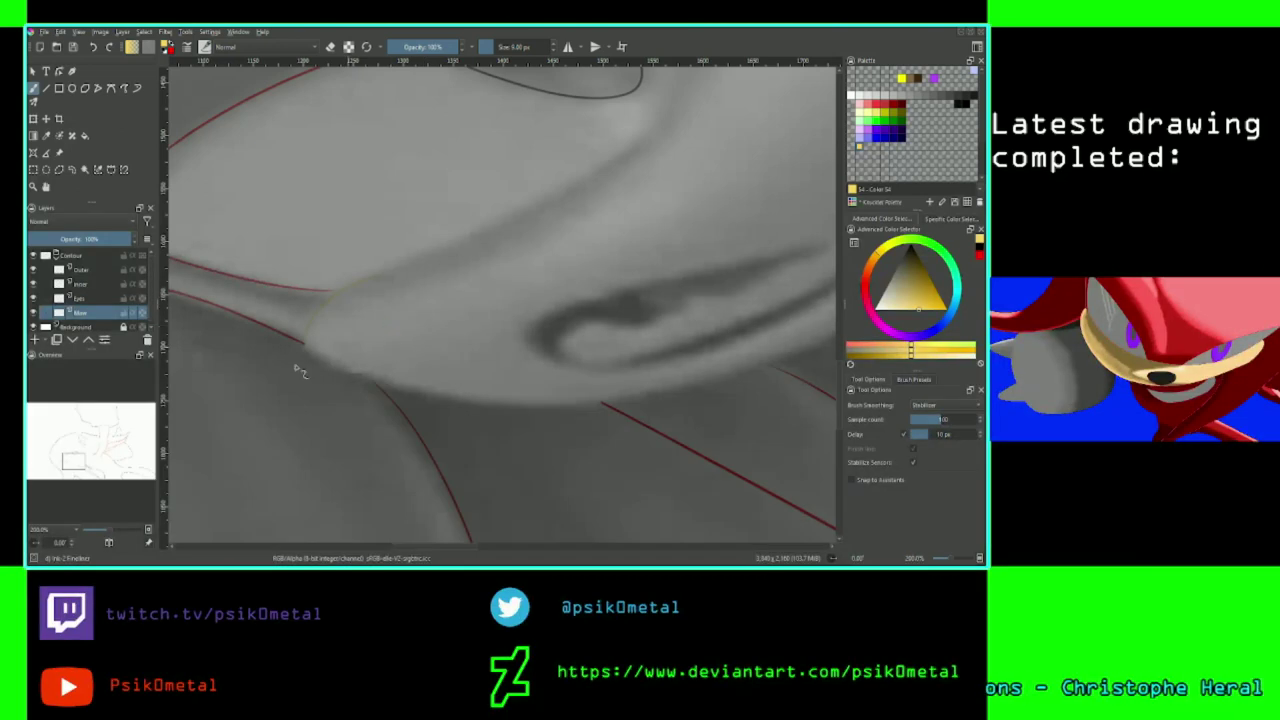
drag(73, 460, 76, 456)
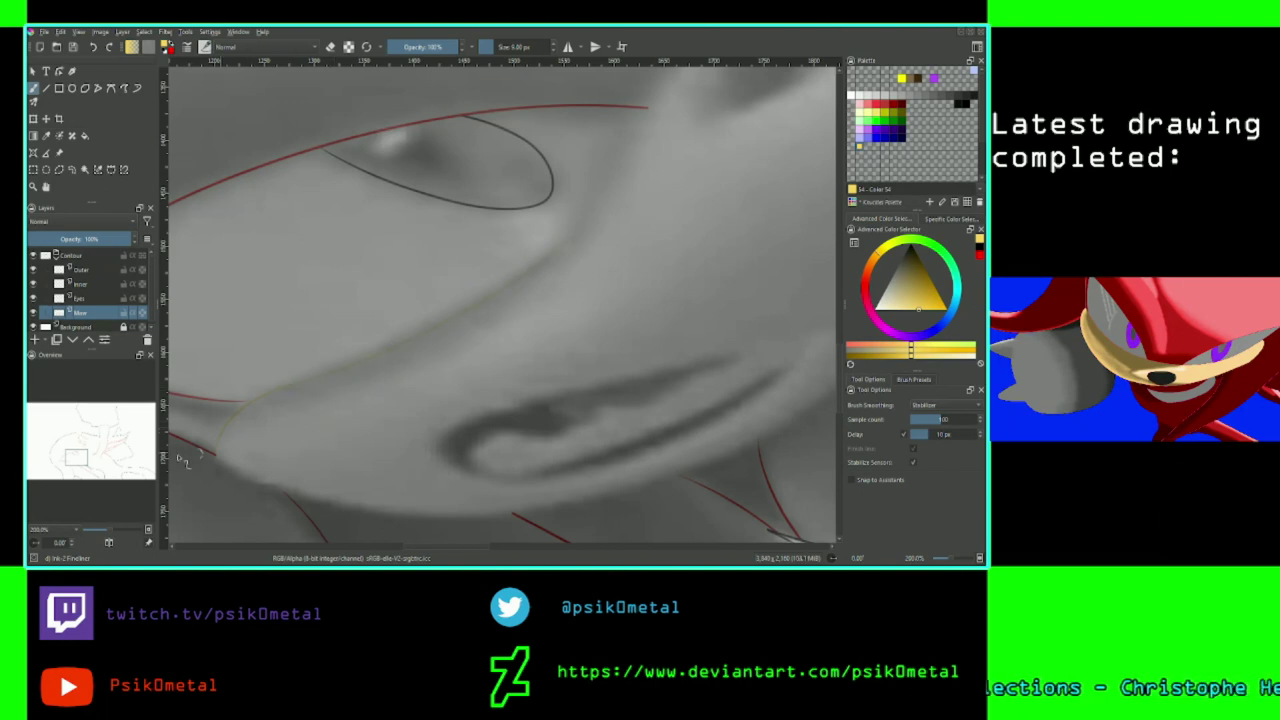
Undo the last stretch of the muzzle line beside the larger iris and redraw it curving up toward the red brow line.
drag(82, 465, 88, 459)
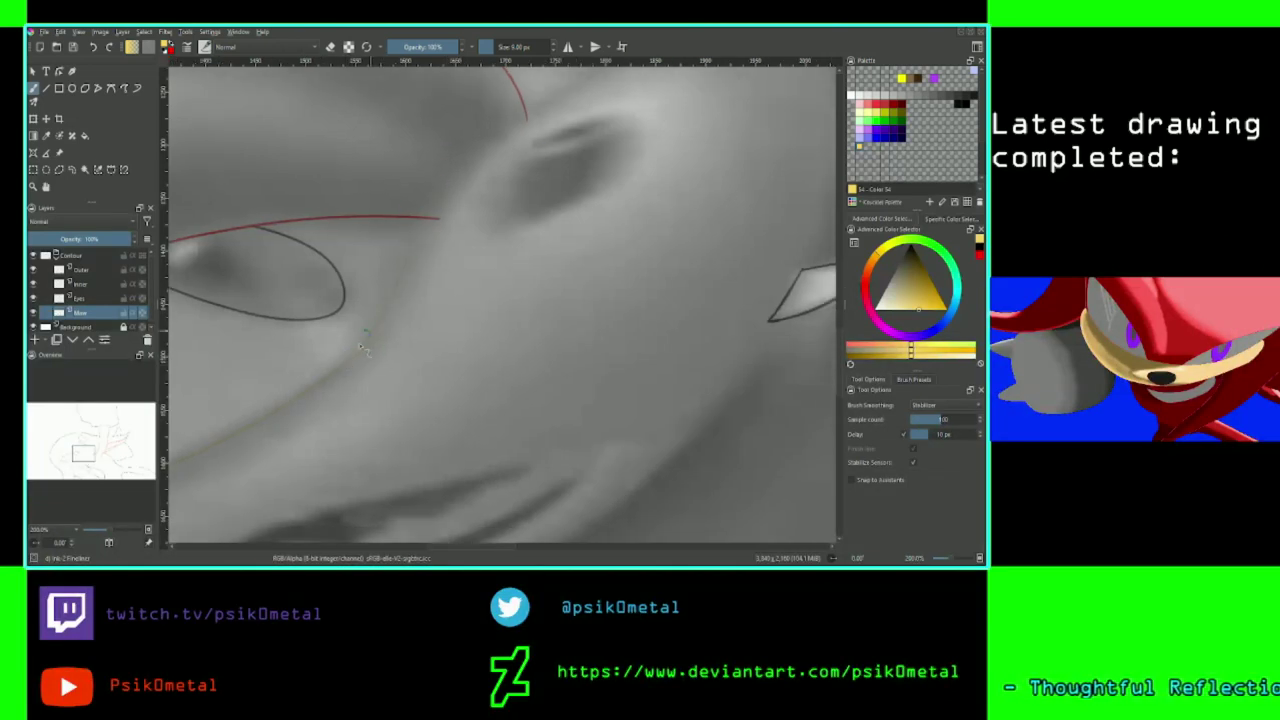
key(ctrl+plus)
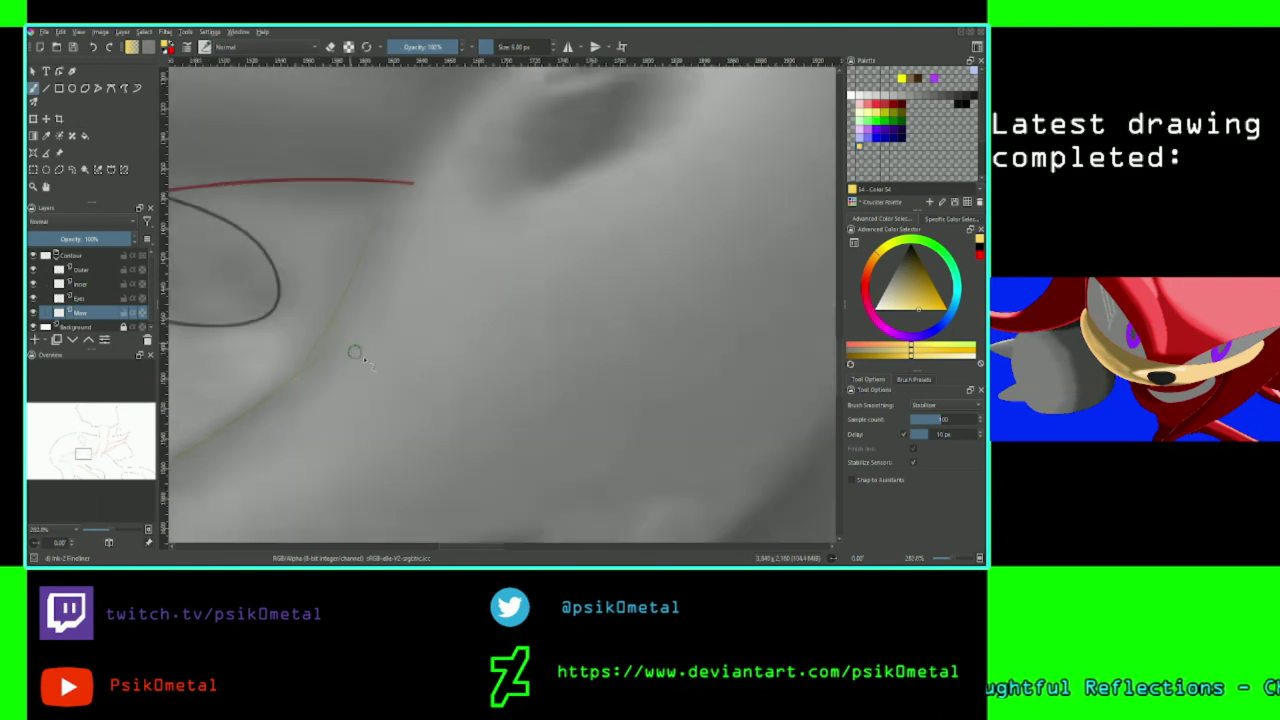
key(ctrl+z)
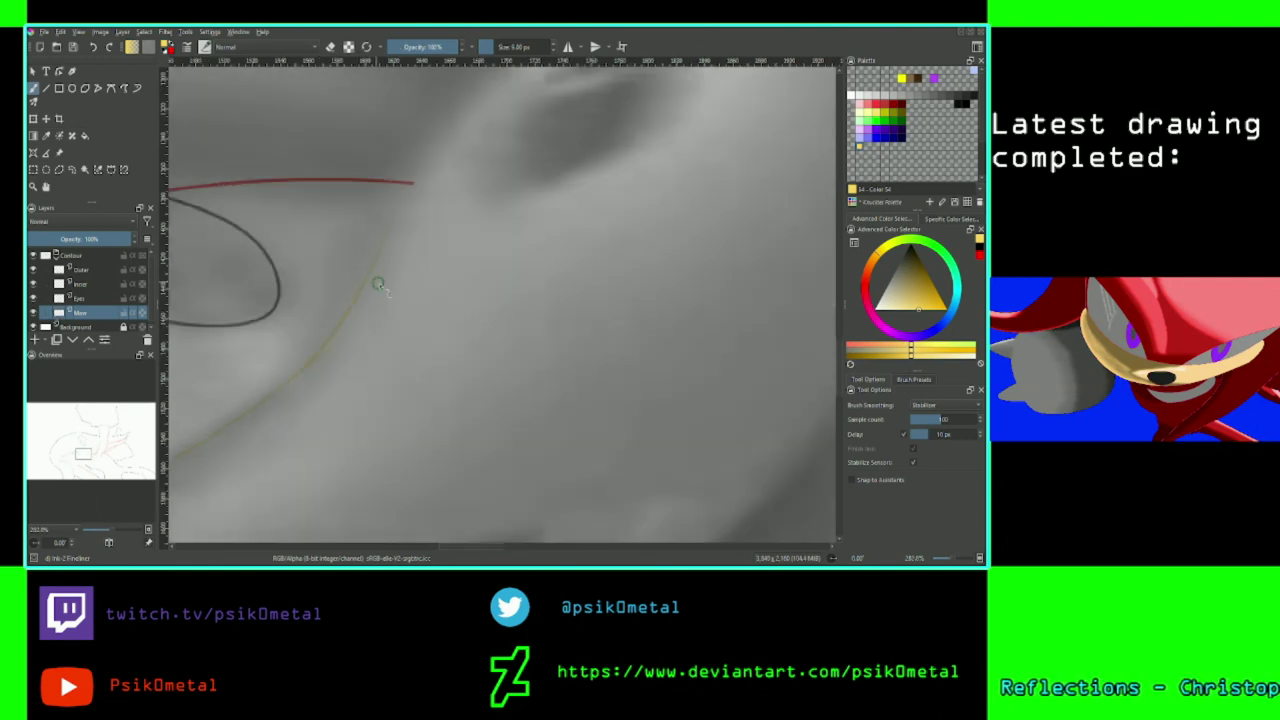
Trace the yellow contour from the curve beside the grey oval, past the lower red line's end, and up to the next red line.
mouse_move(305, 370)
mouse_down()
mouse_move(387, 270)
mouse_move(410, 185)
mouse_up()
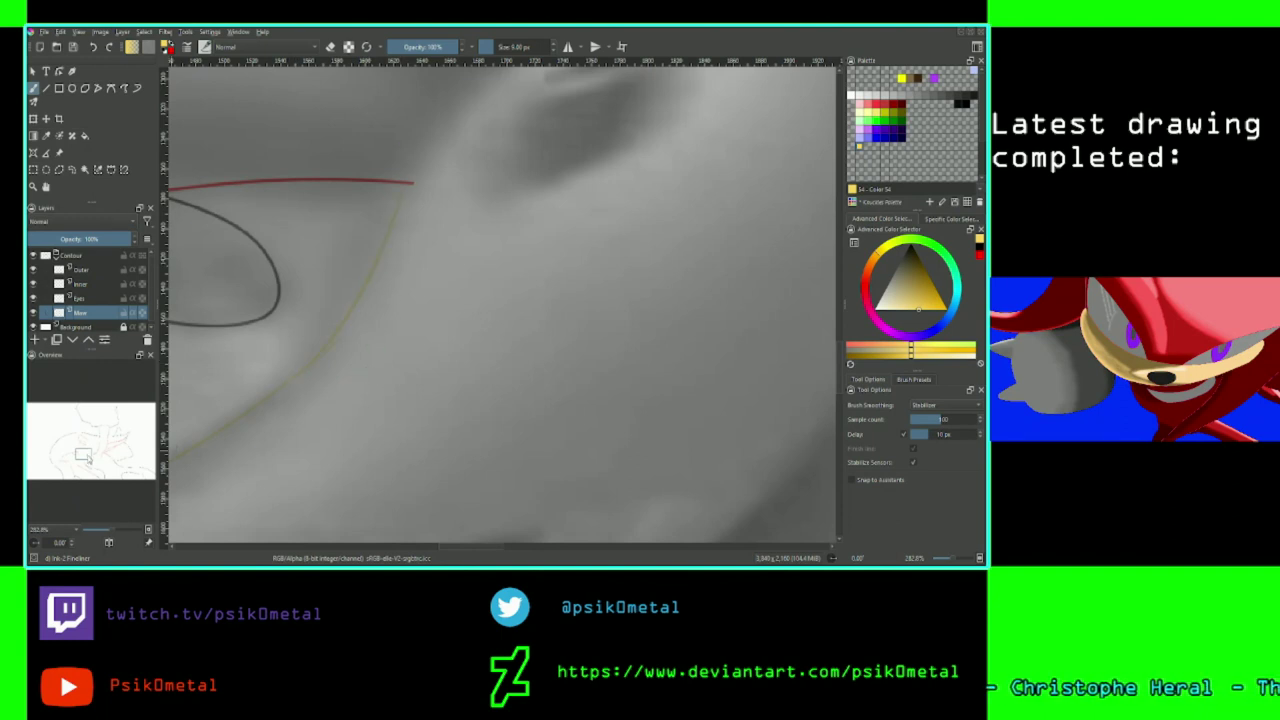
drag(87, 455, 89, 452)
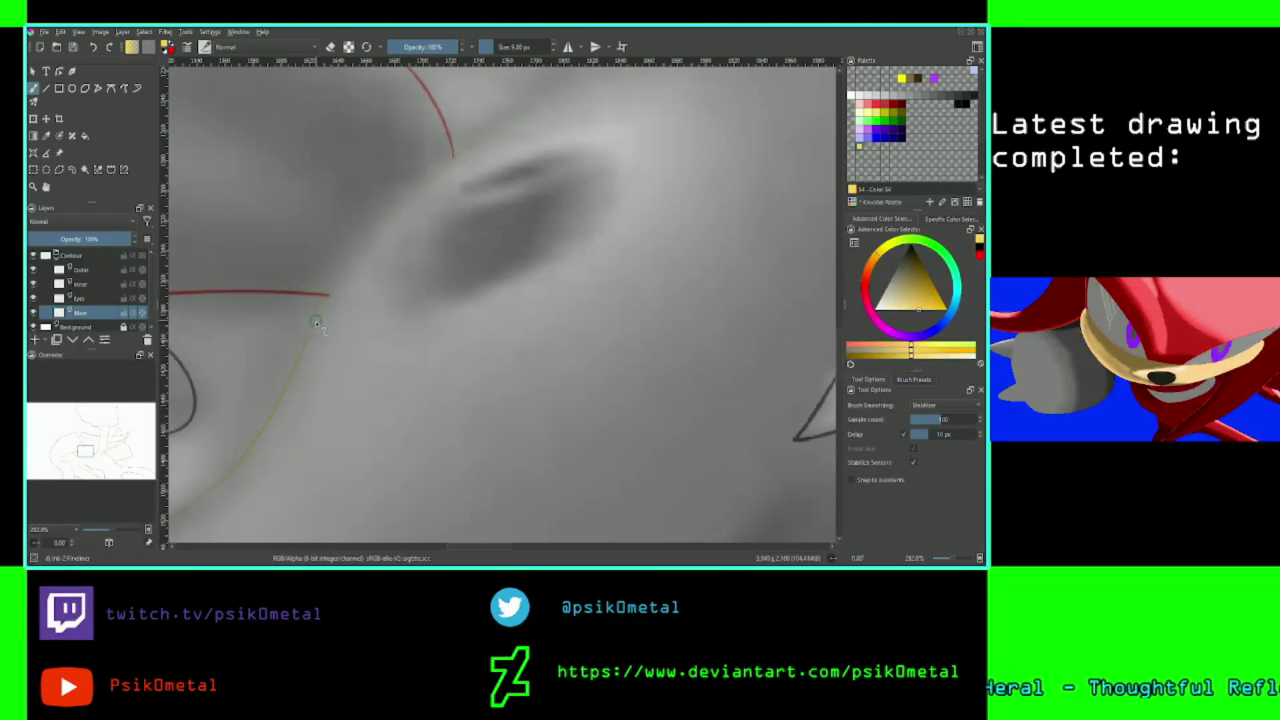
drag(318, 316, 512, 173)
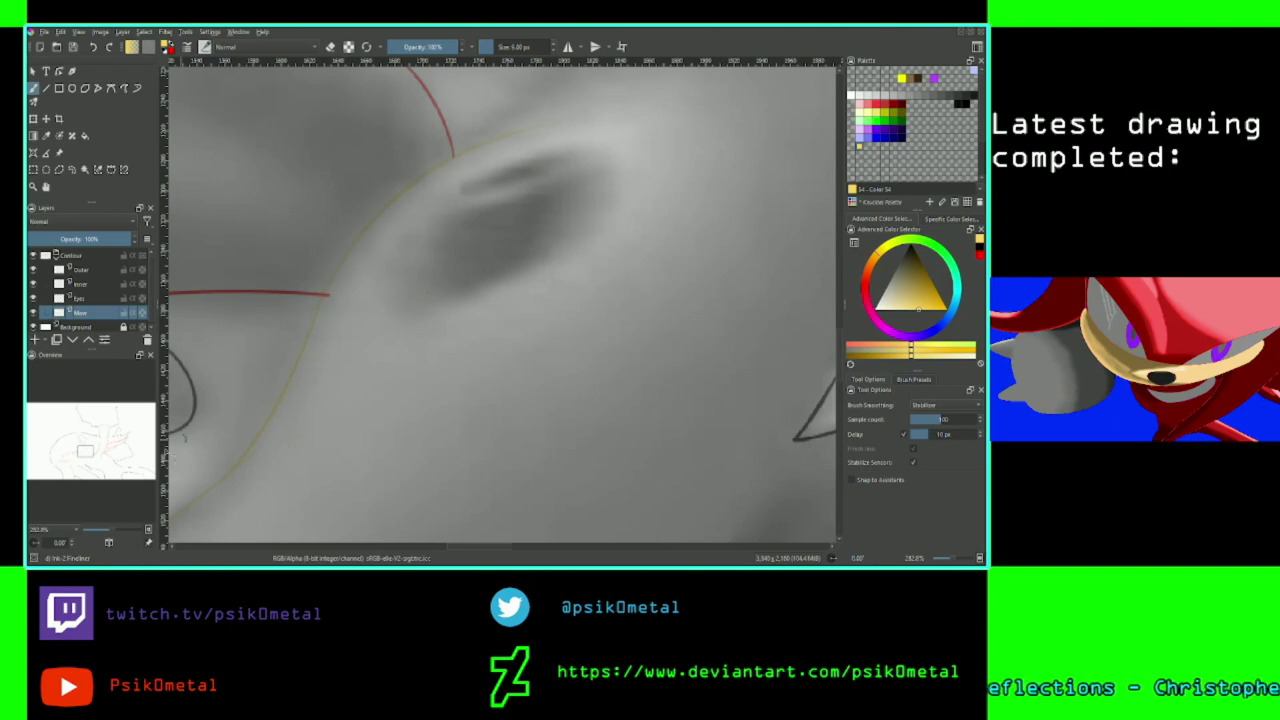
Continue the yellow contour from the crossing above the dark crease, around the dark oval, to the end of the upper red line.
click(88, 455)
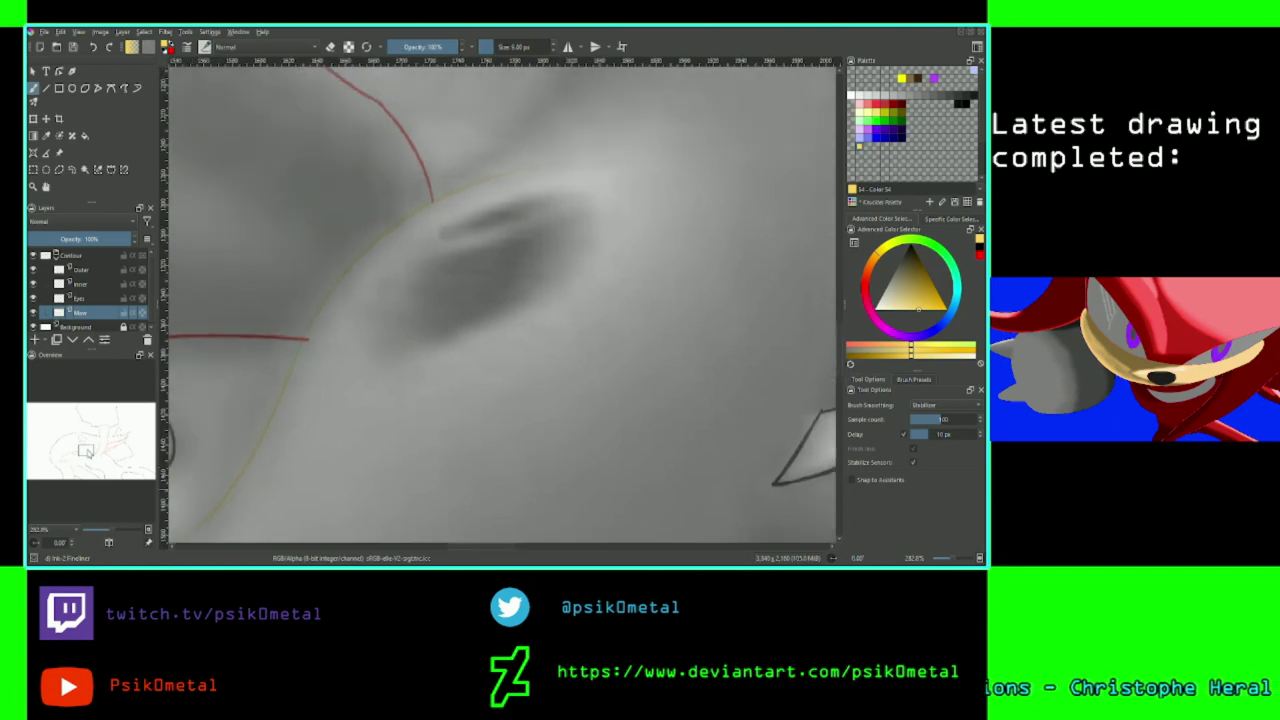
drag(86, 452, 91, 448)
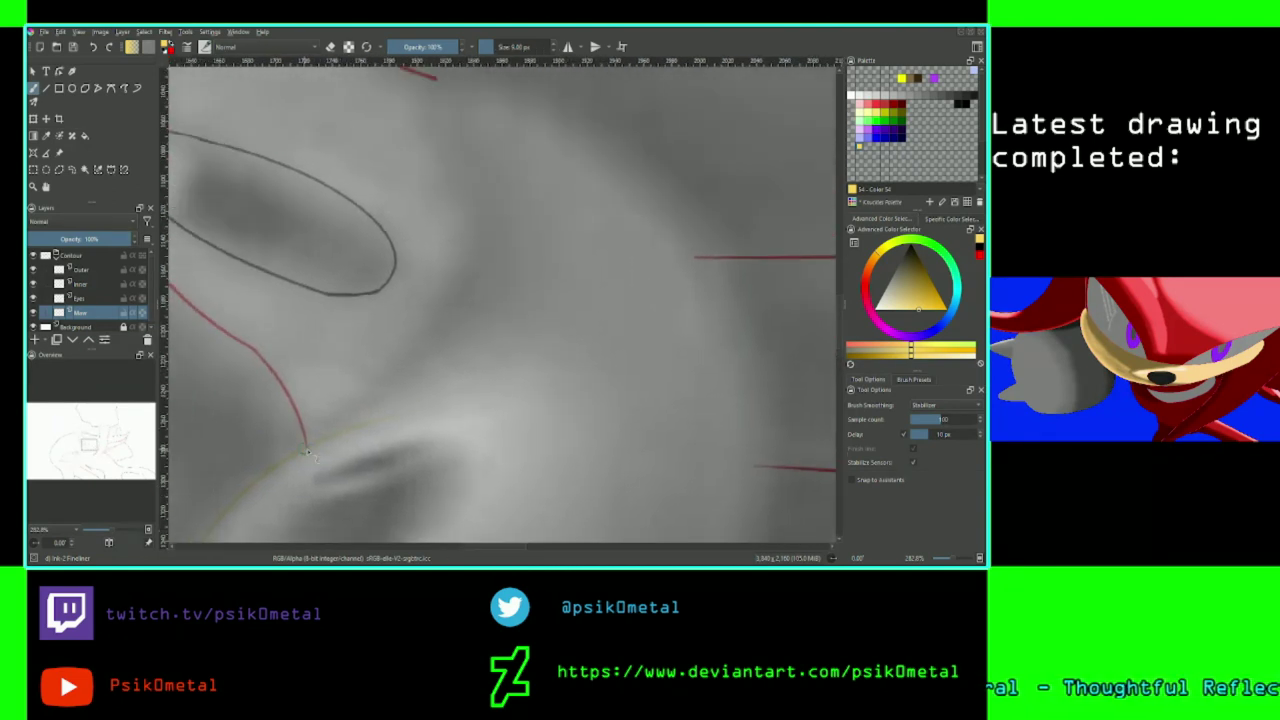
drag(308, 453, 451, 320)
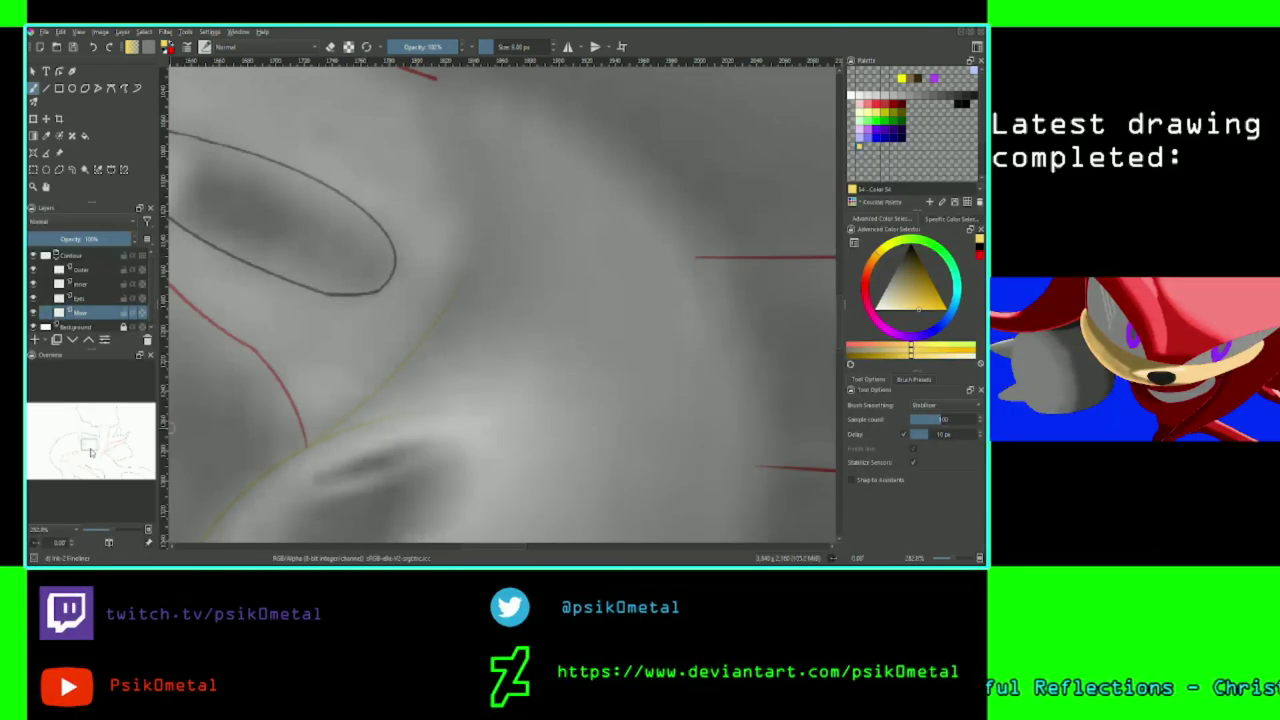
drag(91, 450, 90, 443)
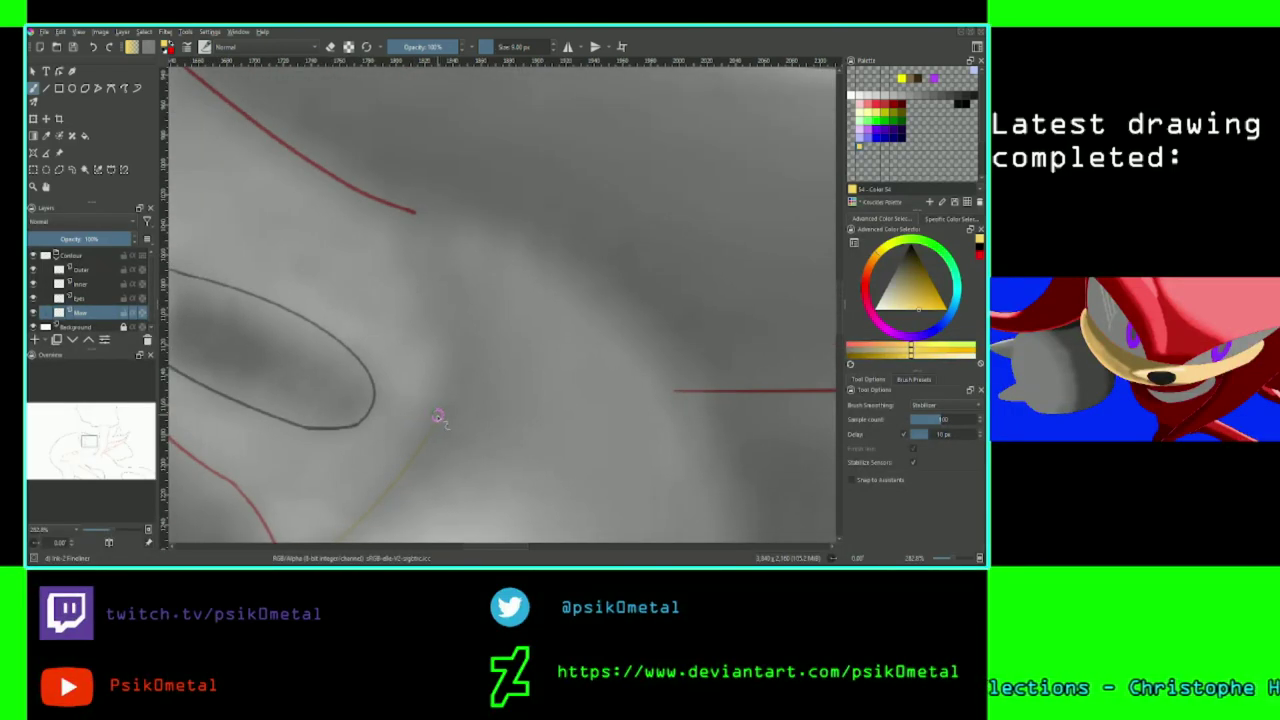
drag(440, 418, 362, 212)
key(ctrl+z)
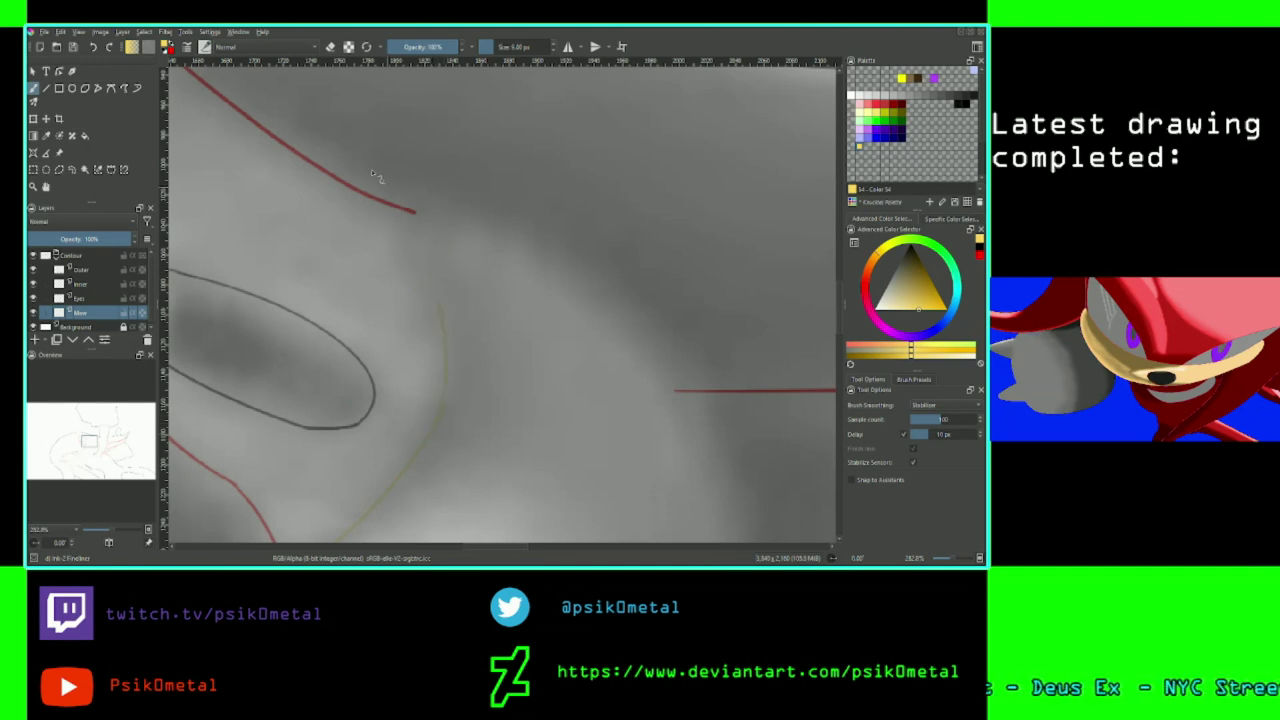
drag(372, 174, 405, 215)
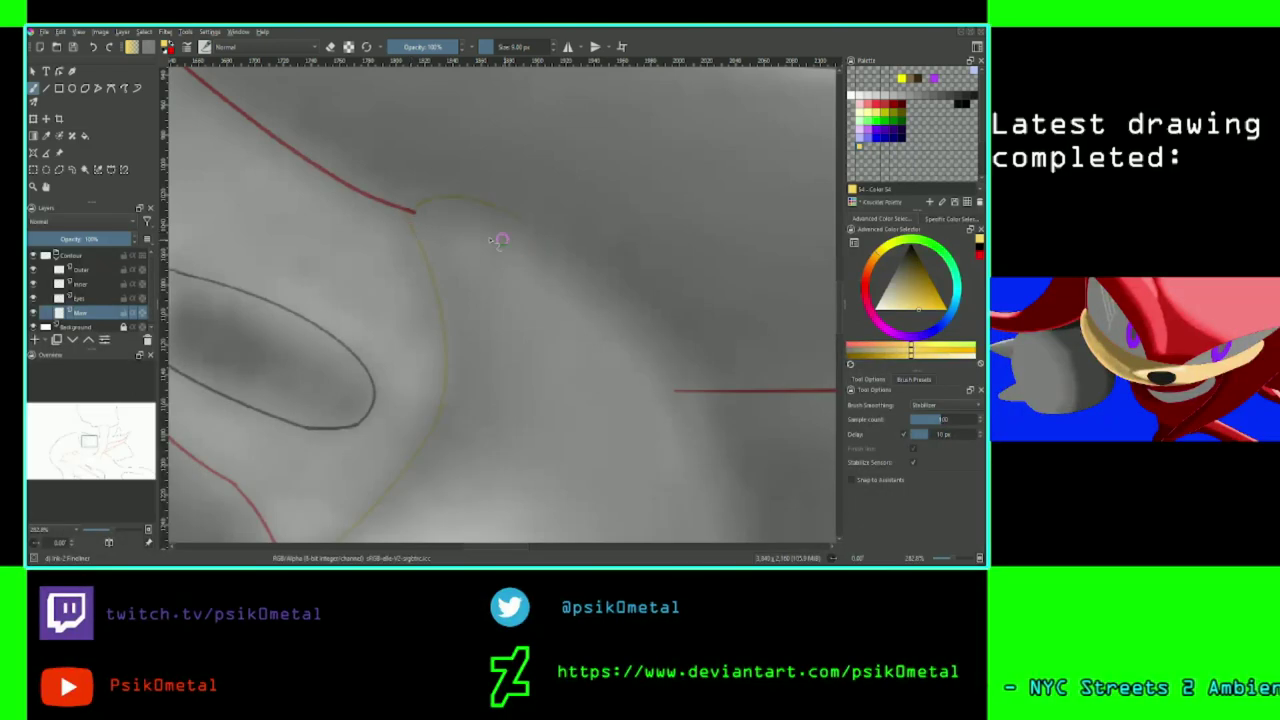
Undo the last yellow arc and redraw it from the upper red line's end over the edge of the light area.
key(ctrl+z)
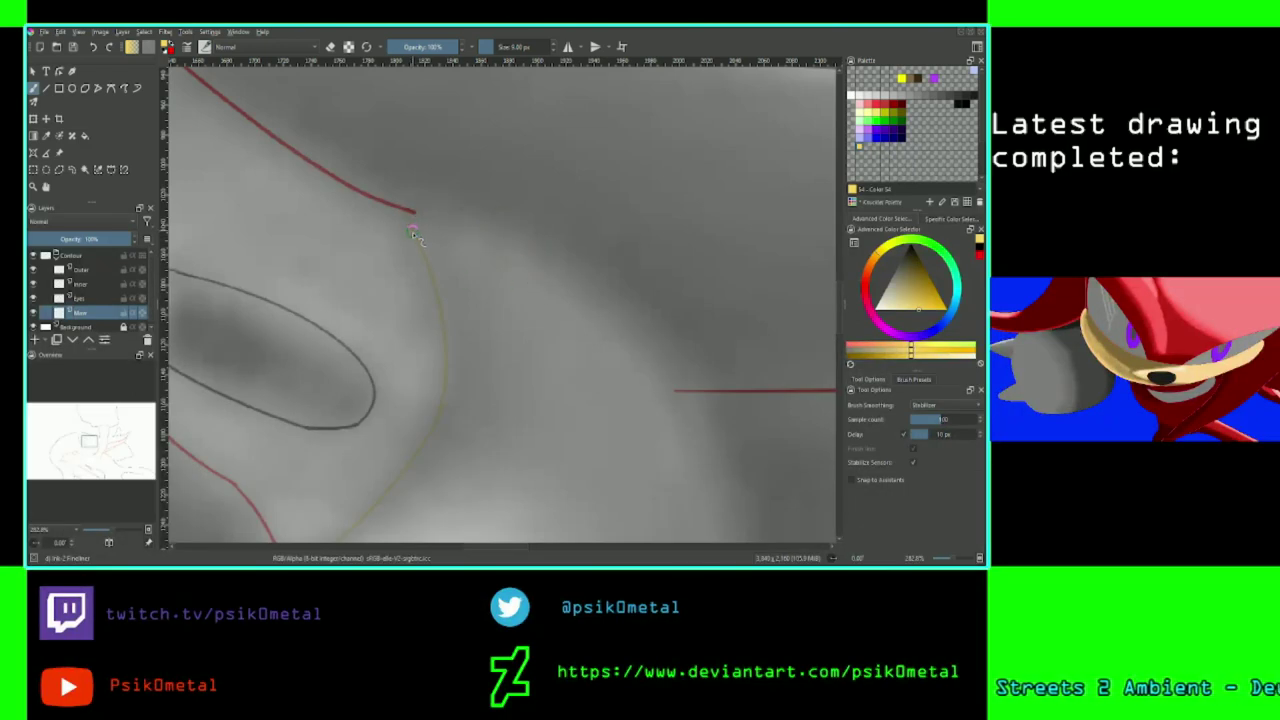
mouse_move(410, 222)
mouse_down()
mouse_move(633, 297)
mouse_move(735, 456)
mouse_up()
key(minus)
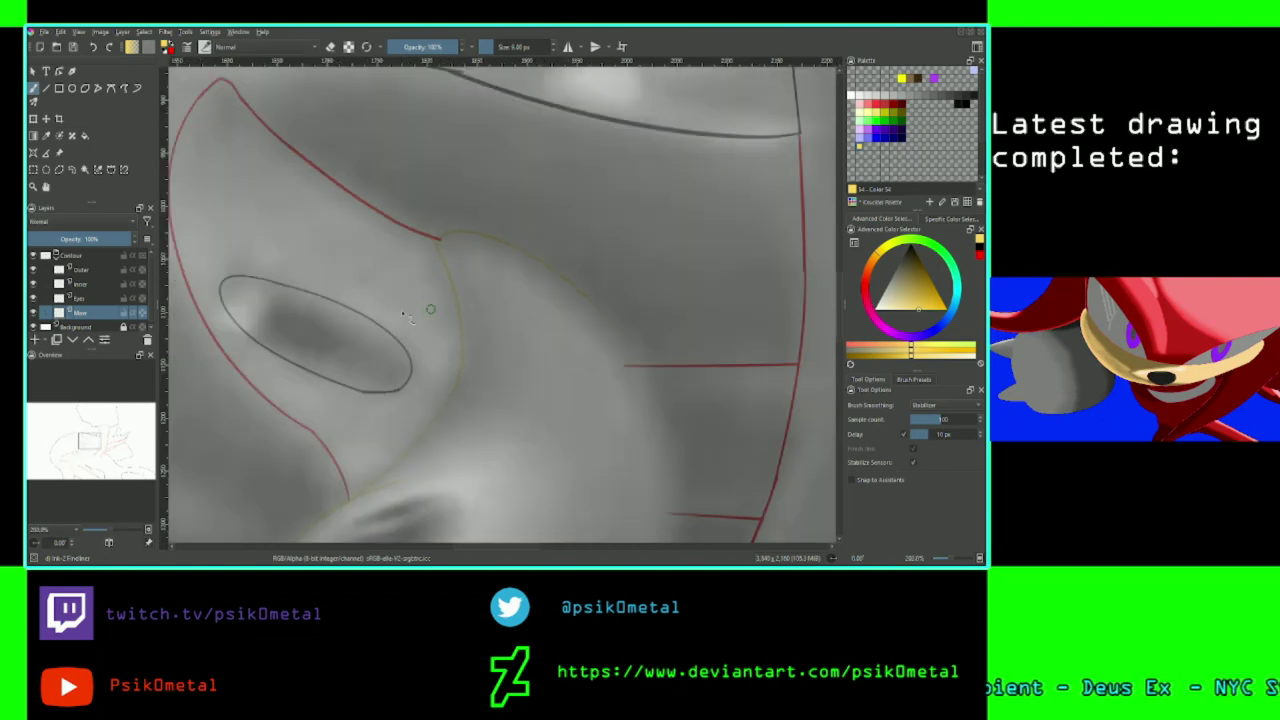
key(minus)
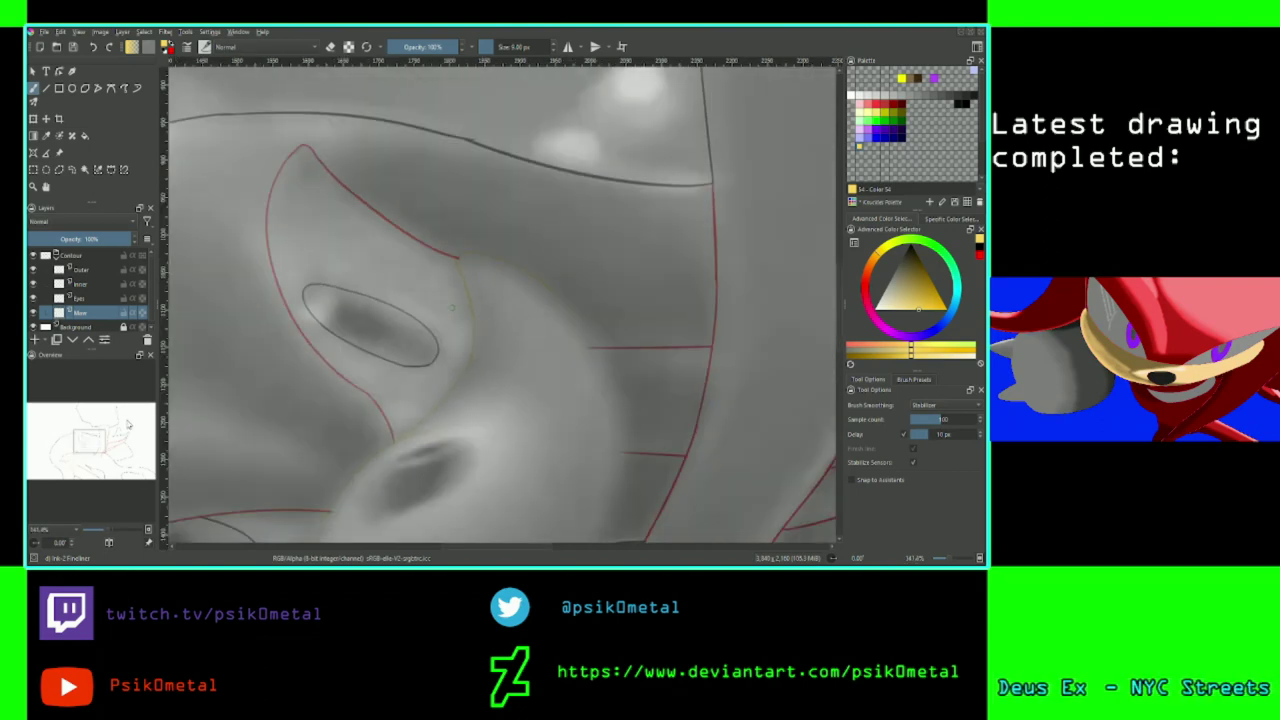
Extend the yellow arc down along the light area's edge, across the first short red line to the second one.
drag(92, 444, 97, 451)
key(plus)
key(plus)
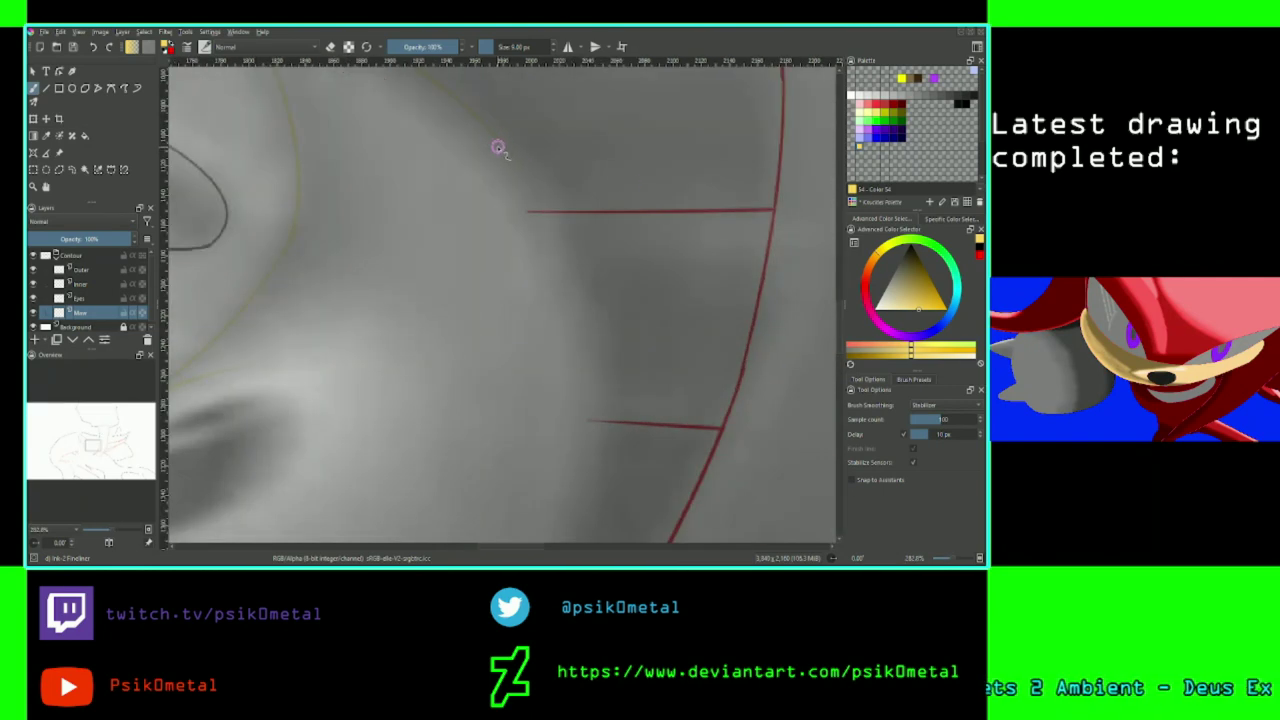
mouse_move(506, 143)
mouse_down()
mouse_move(525, 164)
mouse_move(583, 366)
mouse_up()
key(ctrl+z)
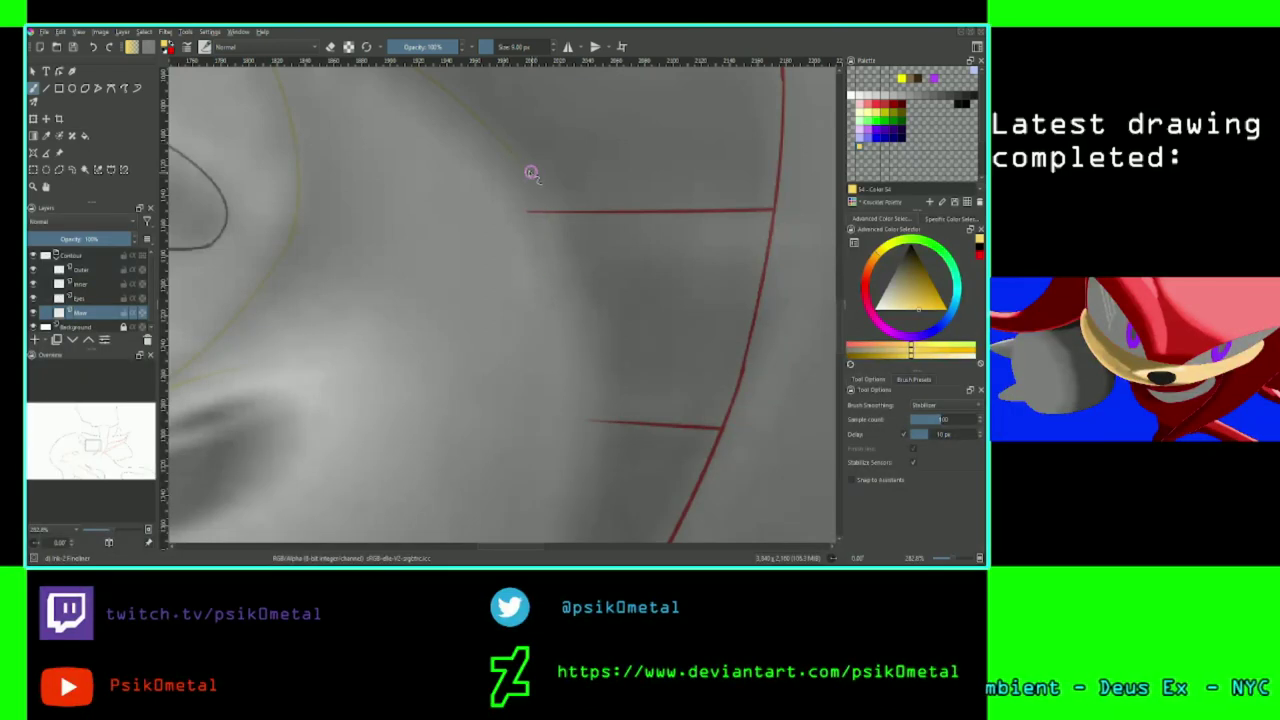
drag(511, 151, 550, 405)
mouse_move(506, 143)
mouse_down()
mouse_move(575, 254)
mouse_move(553, 484)
mouse_up()
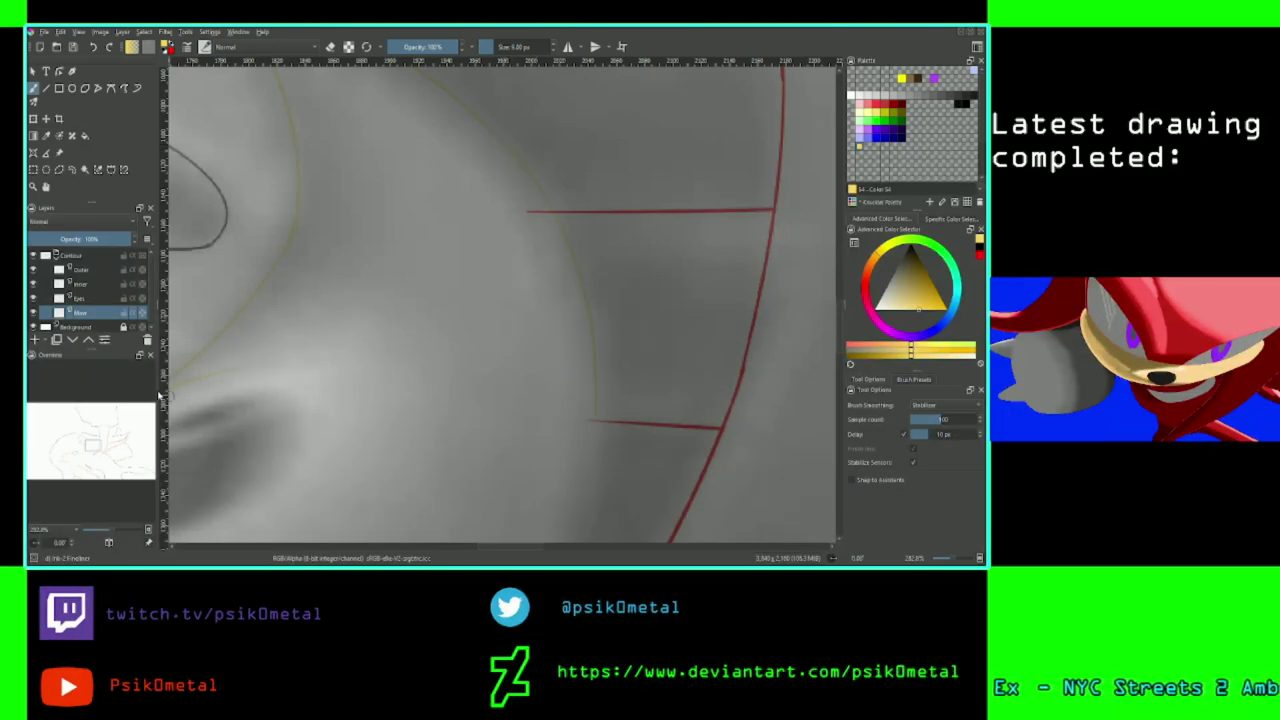
Redraw the yellow contour from the second short red line down to the upper corner of the white pointed shape.
drag(94, 447, 94, 453)
mouse_move(574, 153)
mouse_down()
mouse_move(563, 208)
mouse_move(386, 412)
mouse_up()
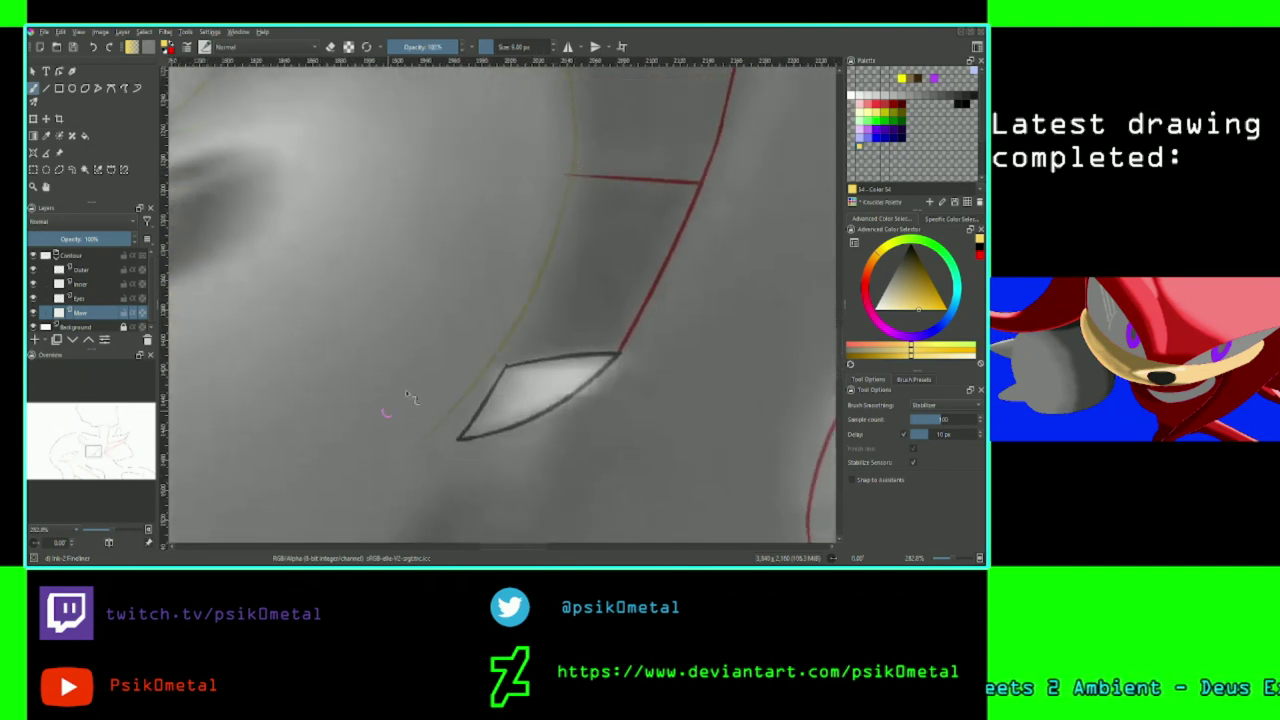
key(ctrl+z)
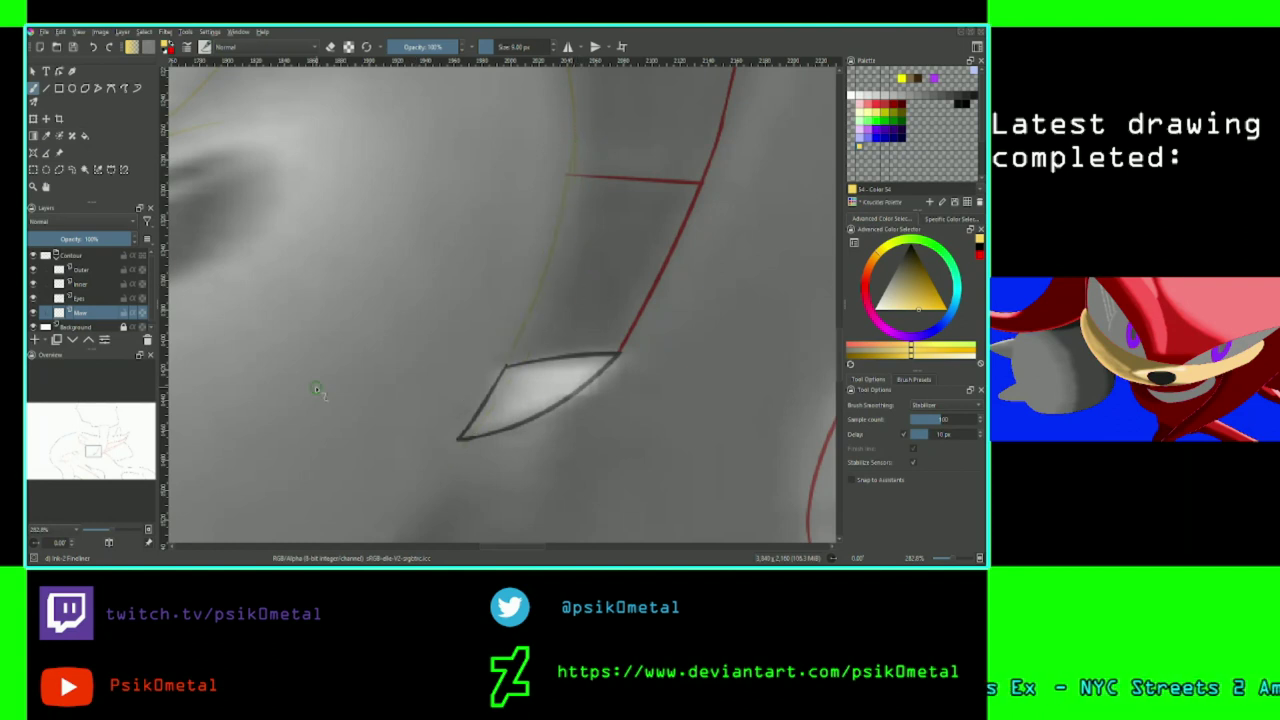
key(plus)
key(plus)
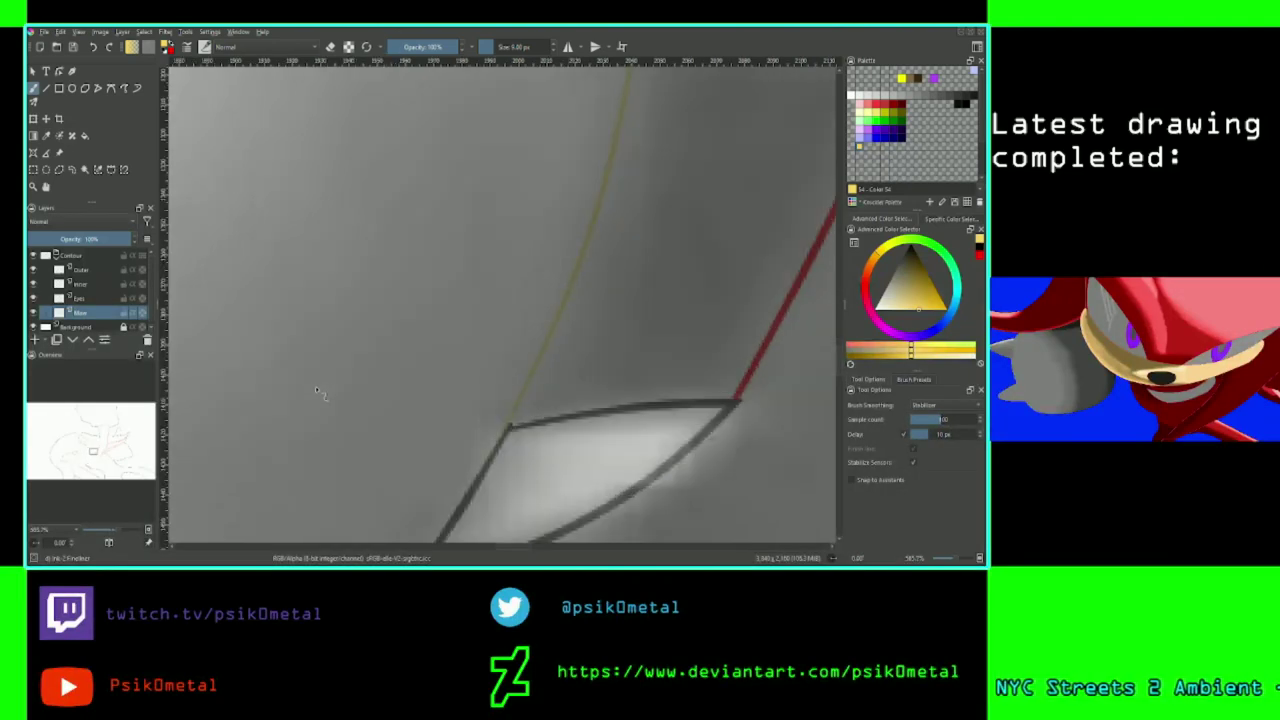
key(minus)
key(minus)
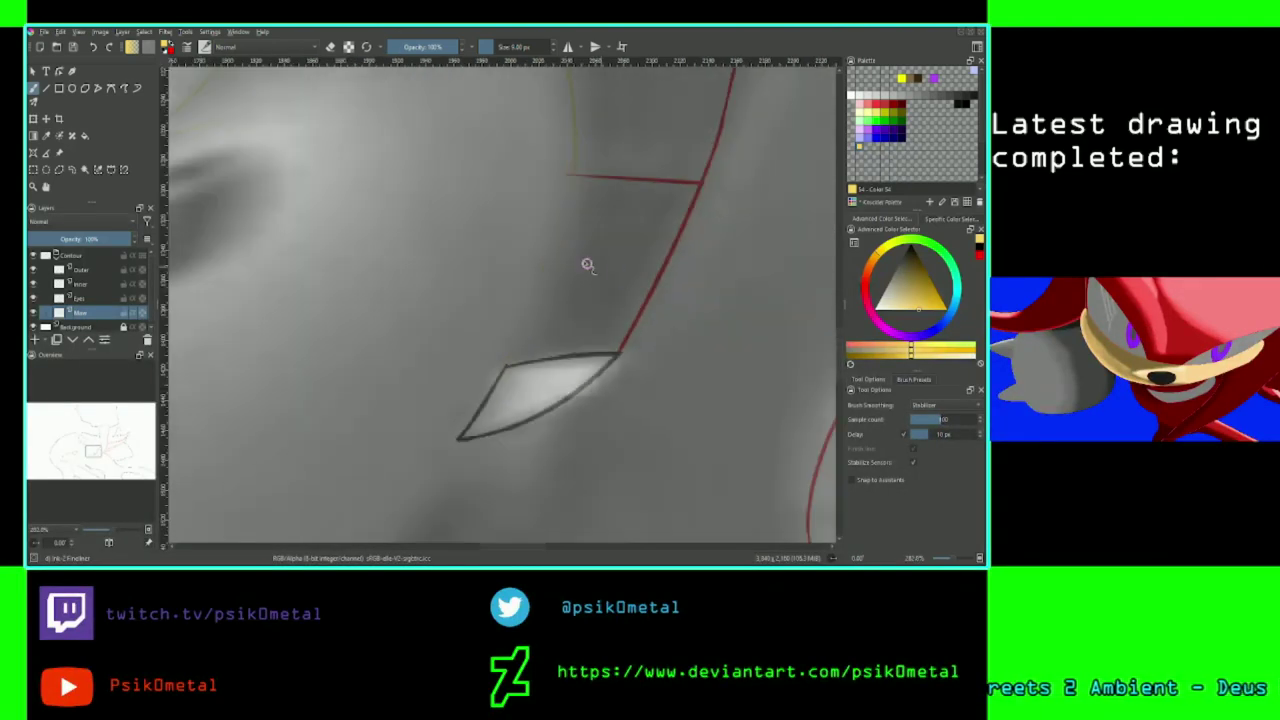
mouse_move(575, 139)
mouse_down()
mouse_move(428, 458)
mouse_move(430, 446)
mouse_up()
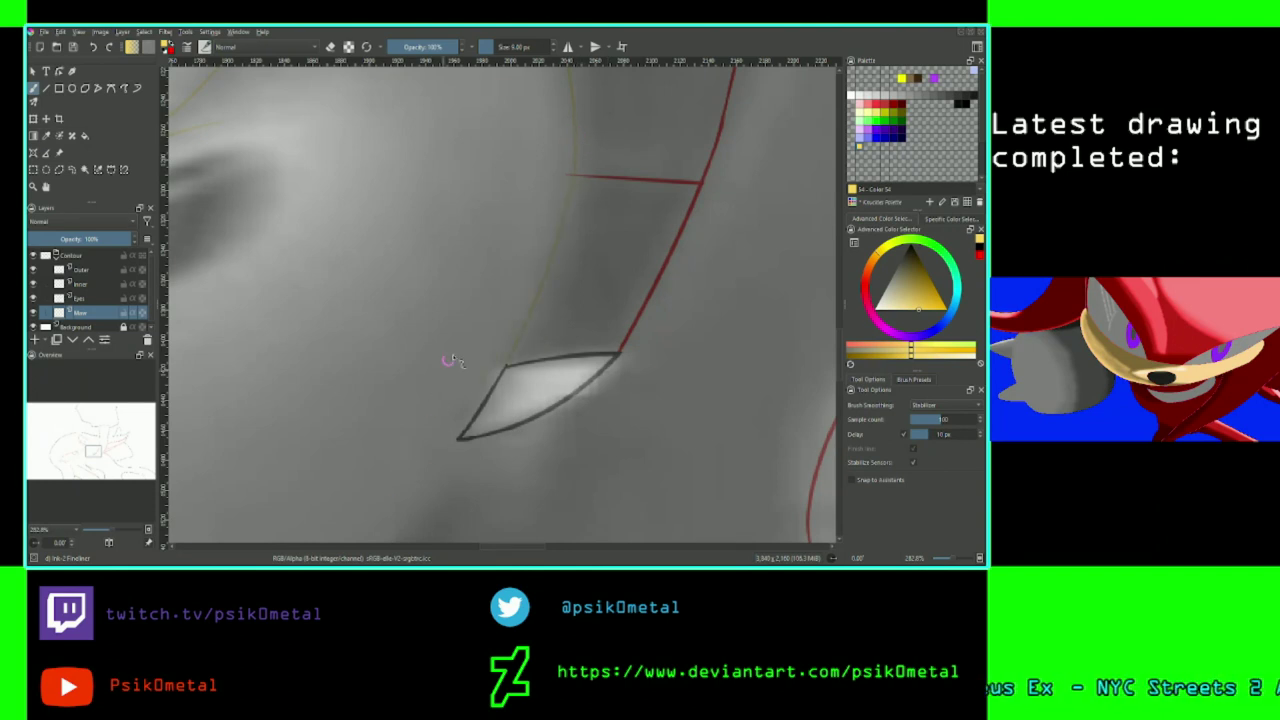
key(plus)
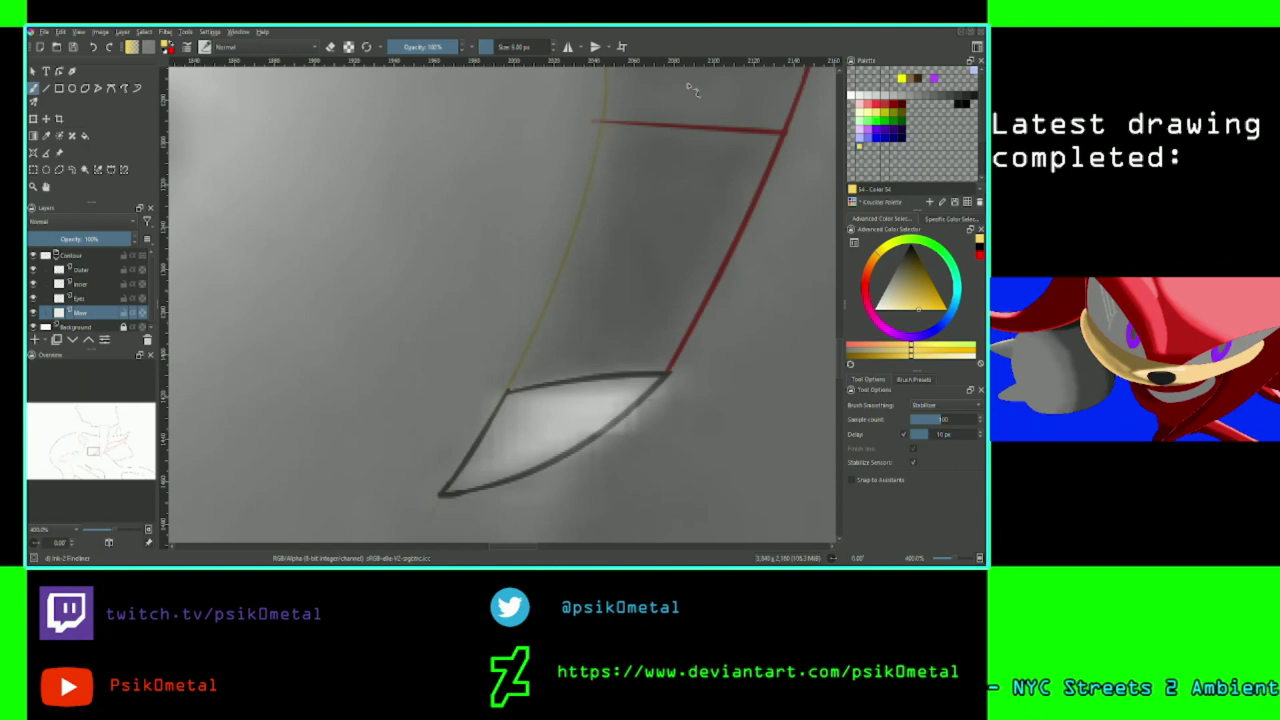
Trace the light shape's lower edge in yellow from below the white pointed shape, past the dark swirl and the red line ends.
drag(94, 453, 91, 459)
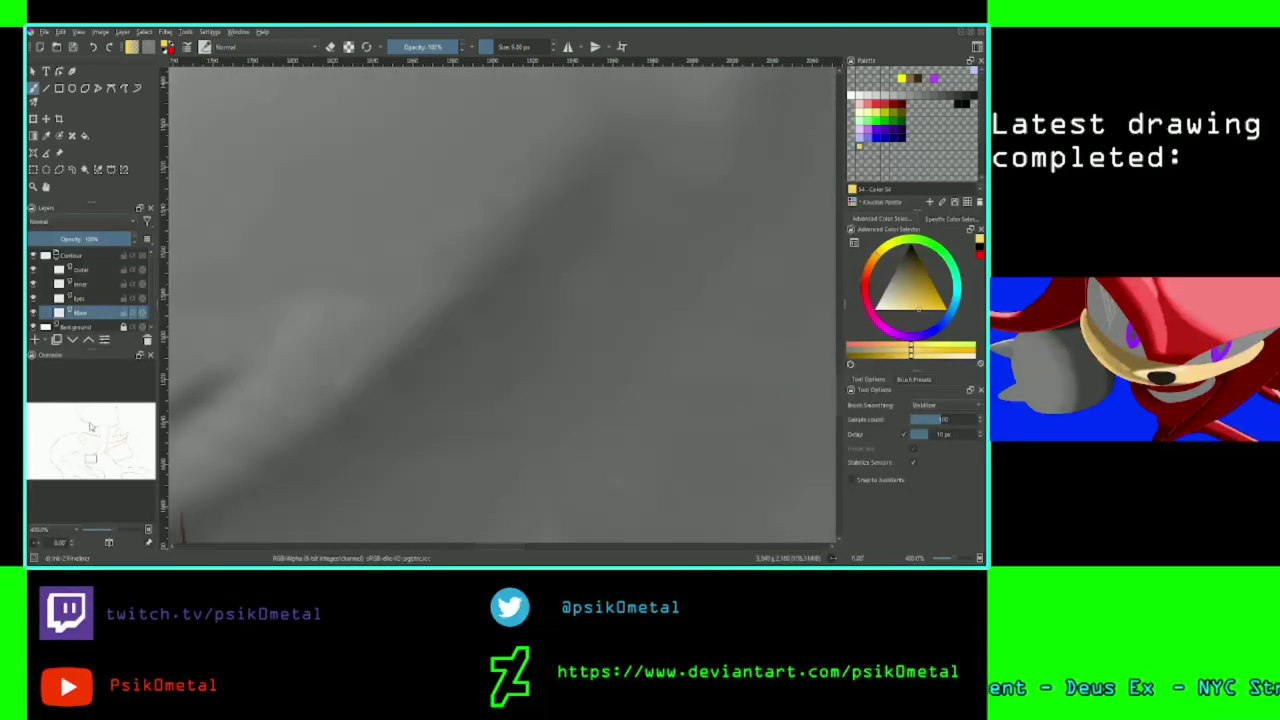
scroll(90, 427, down, 2)
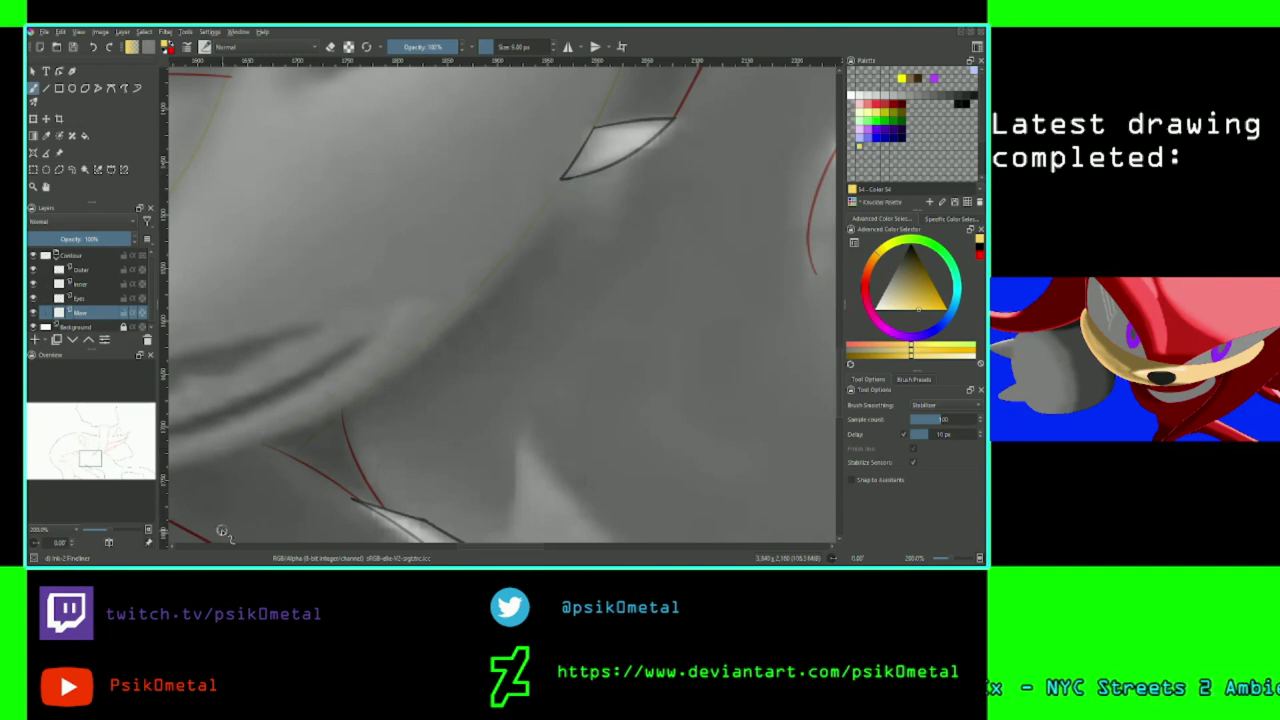
drag(95, 460, 86, 465)
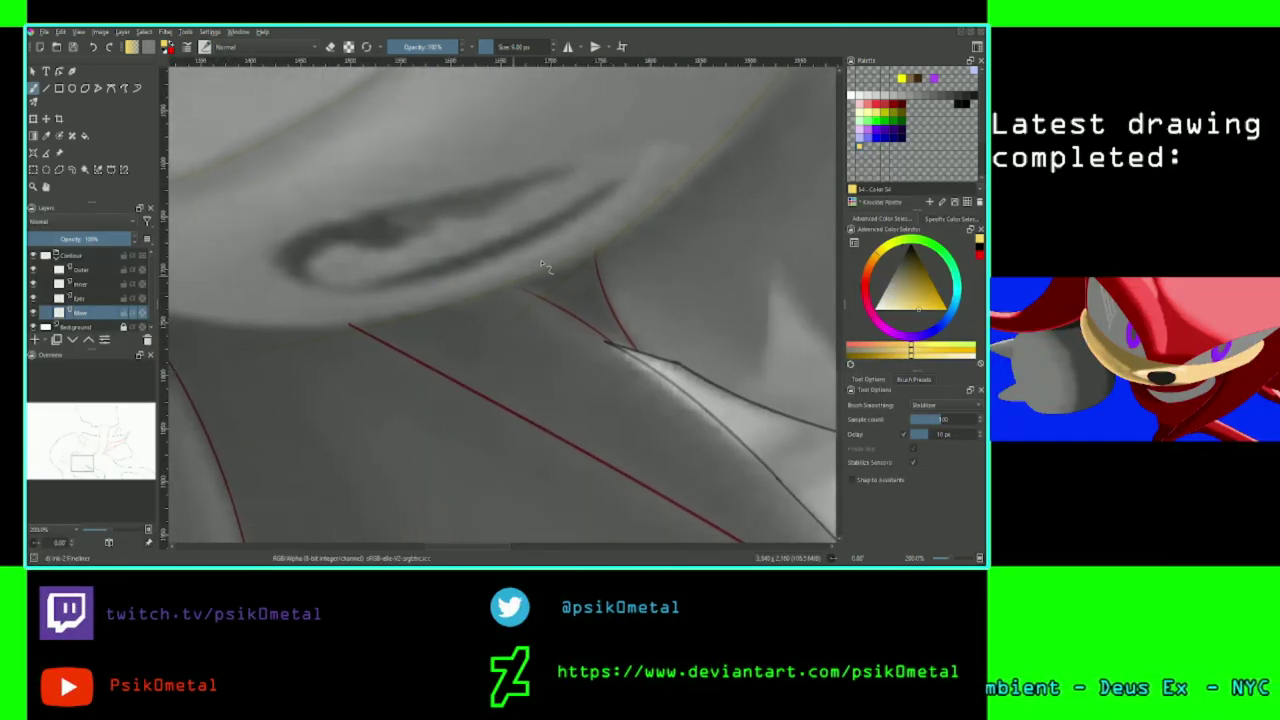
key(minus)
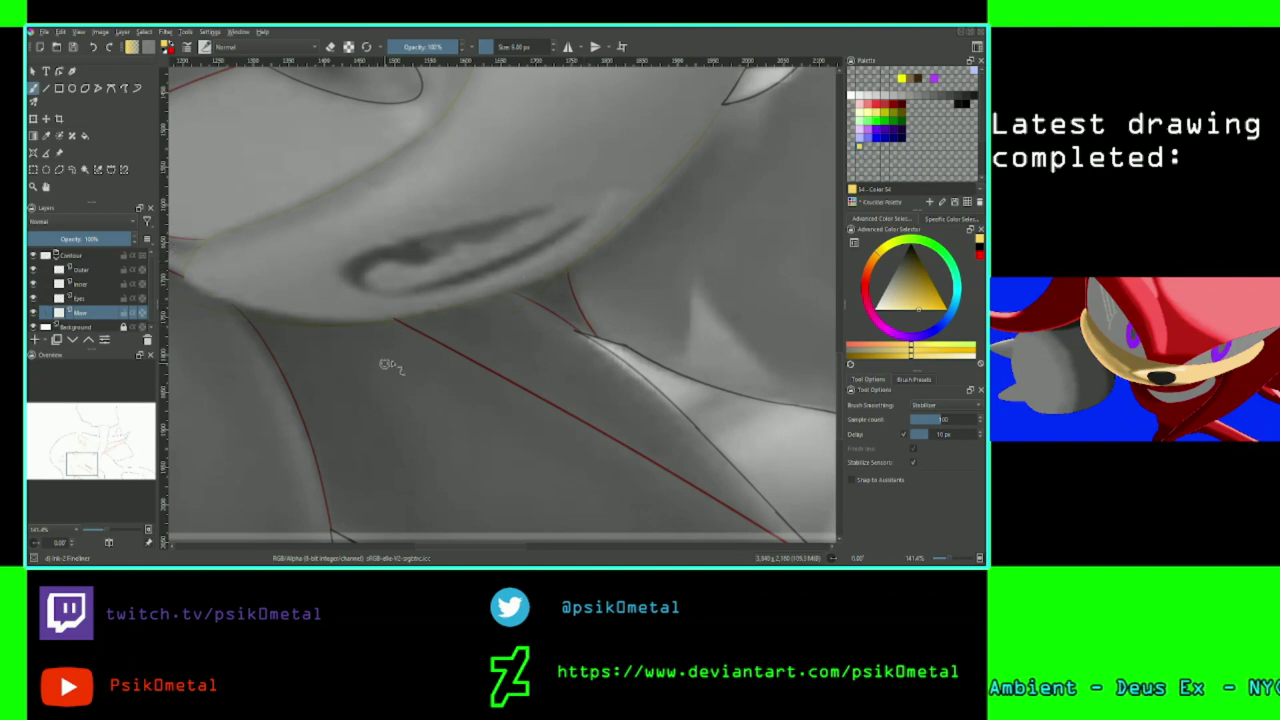
key(plus)
key(plus)
key(plus)
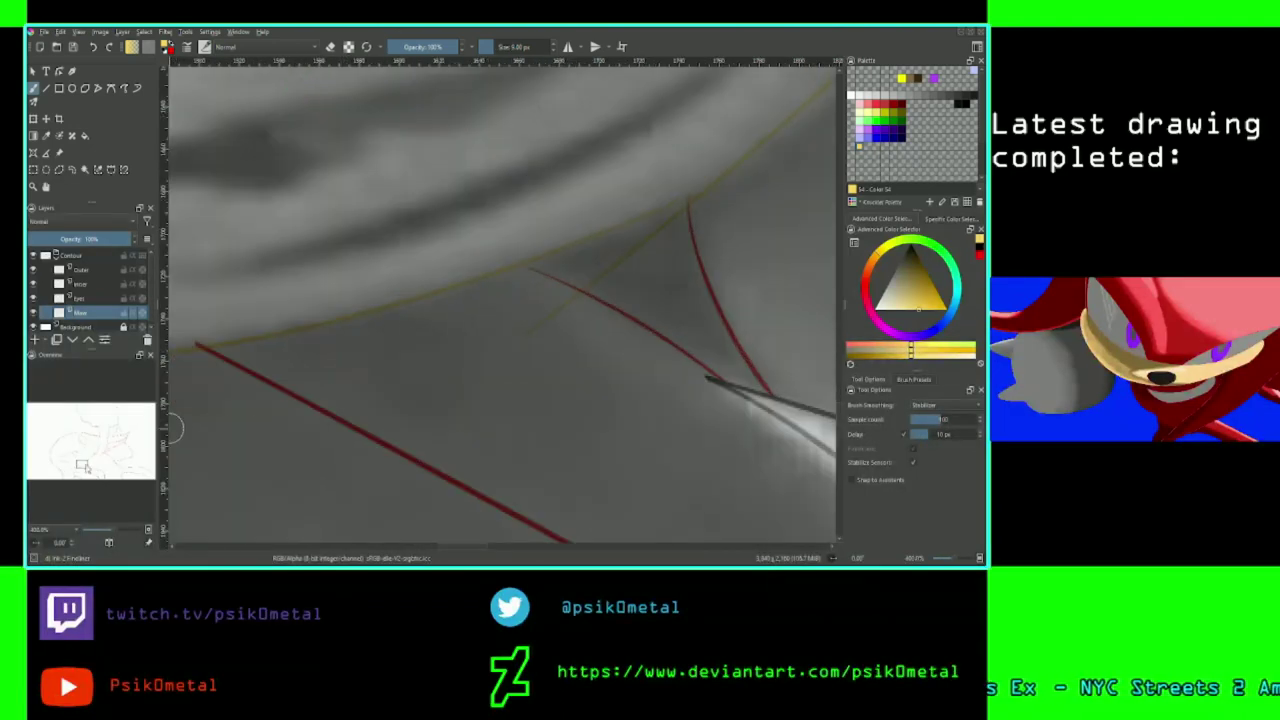
Trace the light shape's lower rounded edge in yellow from the end of the red line to the existing bottom contour.
drag(83, 466, 72, 466)
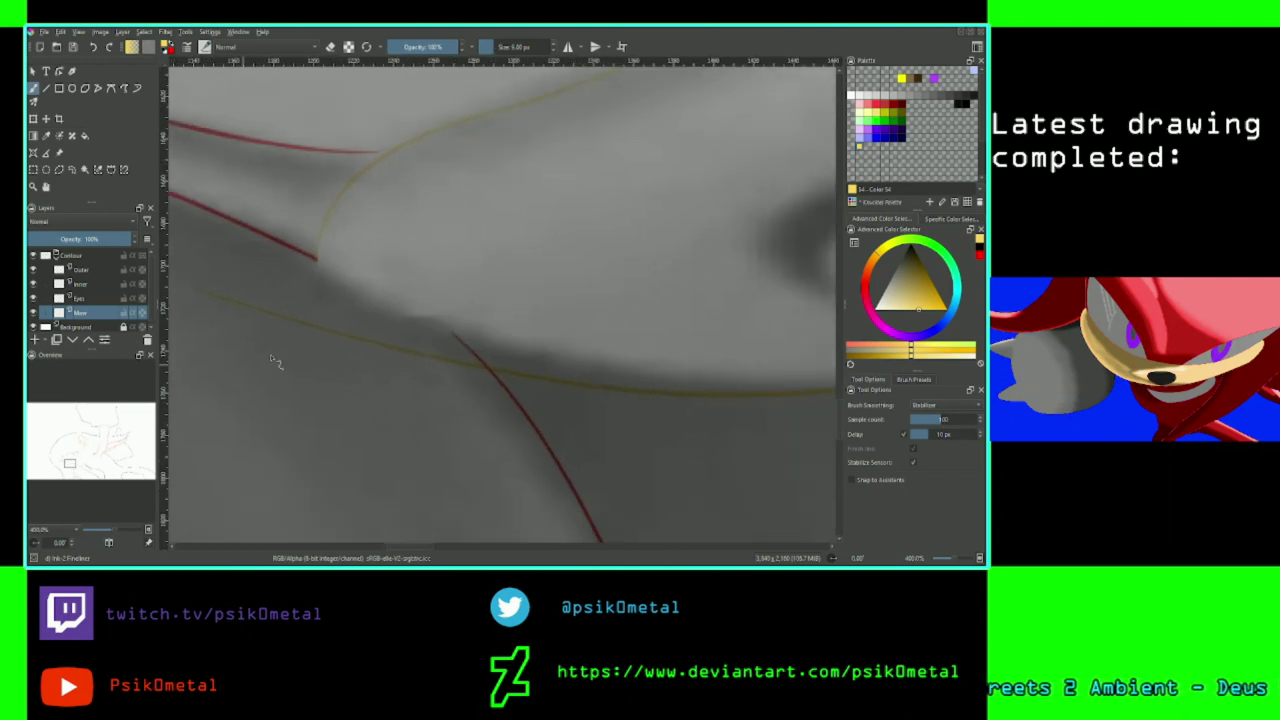
mouse_move(319, 258)
mouse_down()
mouse_move(376, 320)
mouse_move(655, 368)
mouse_up()
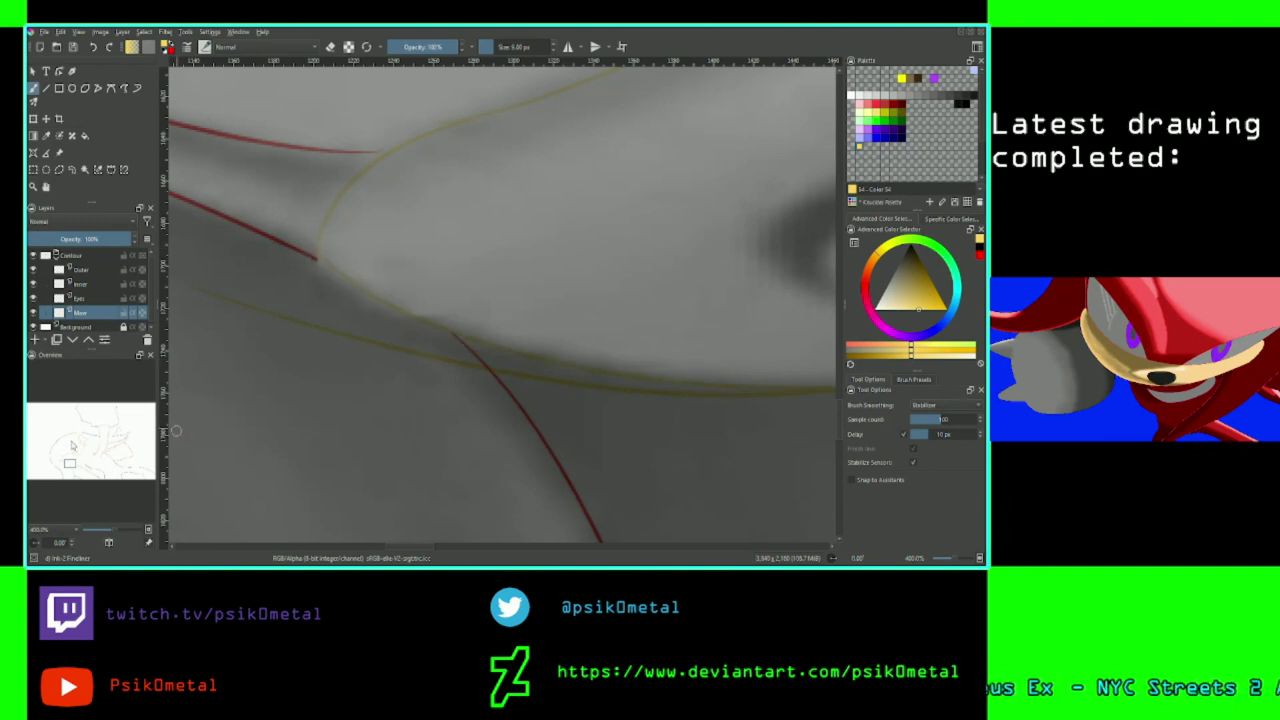
Examine the two yellow lines along the light shape's bottom edge and the red contours beside its rounded end.
drag(69, 463, 72, 465)
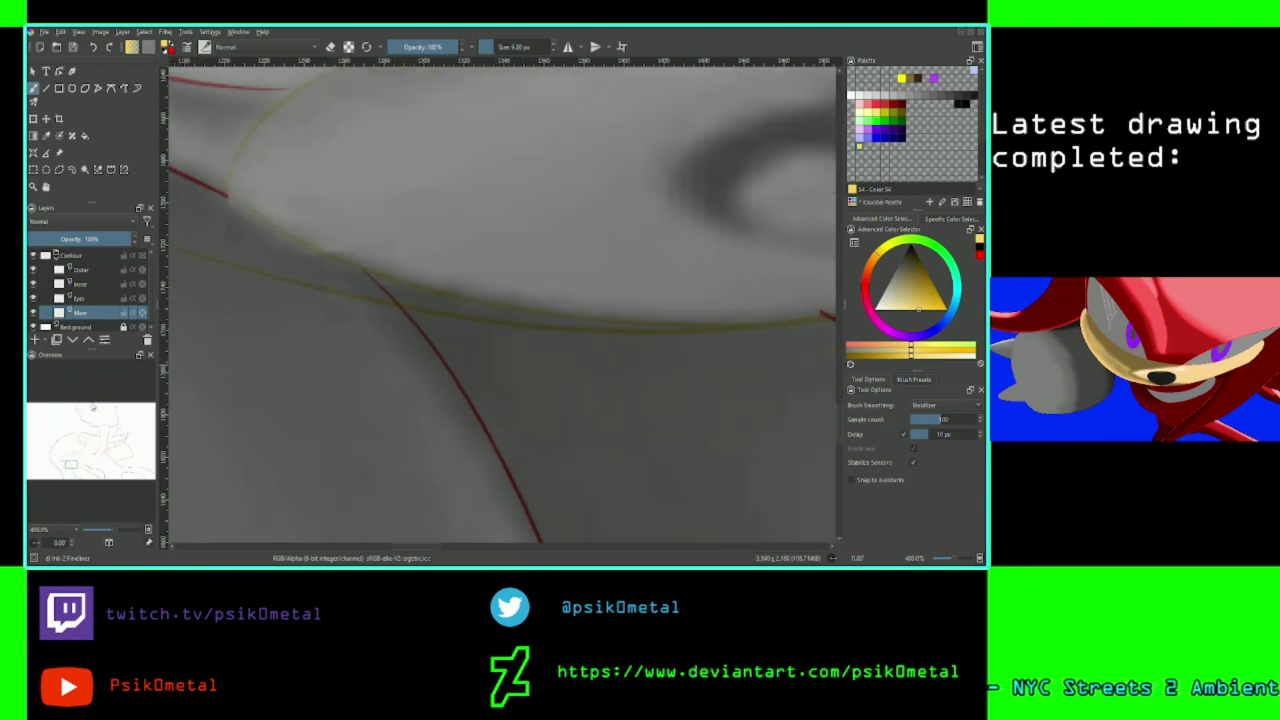
key(ctrl+minus)
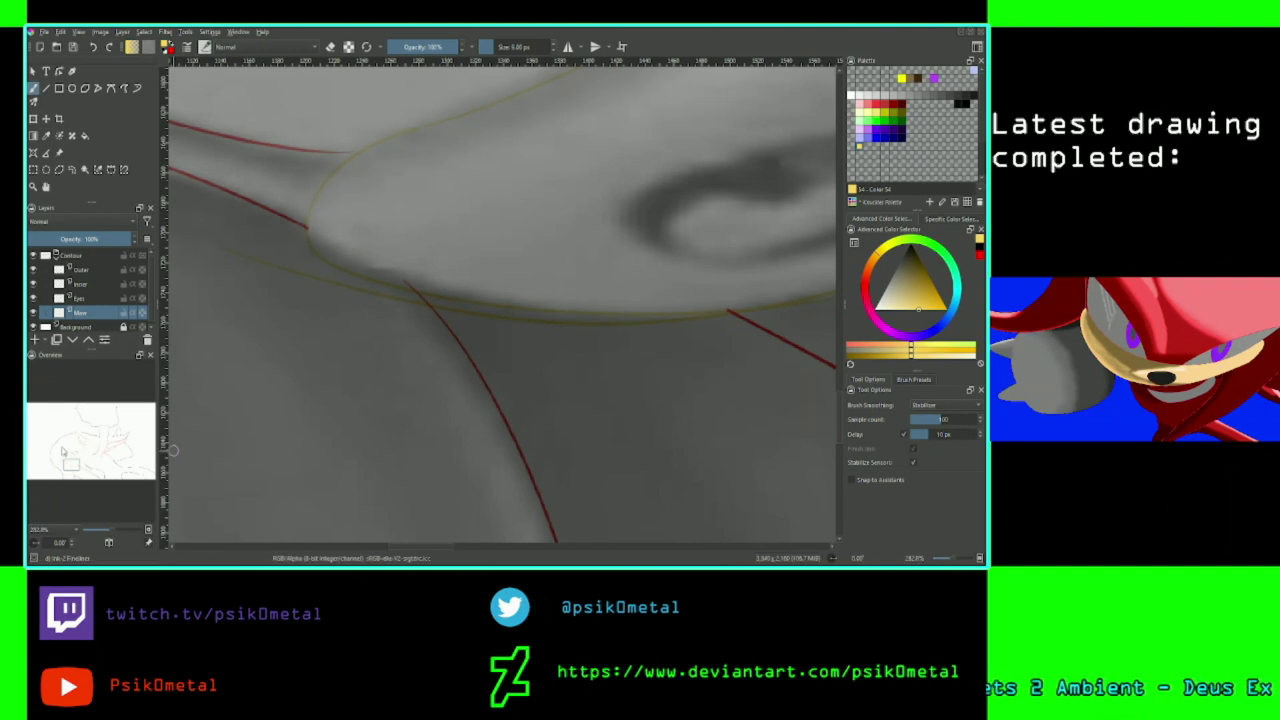
drag(73, 465, 74, 464)
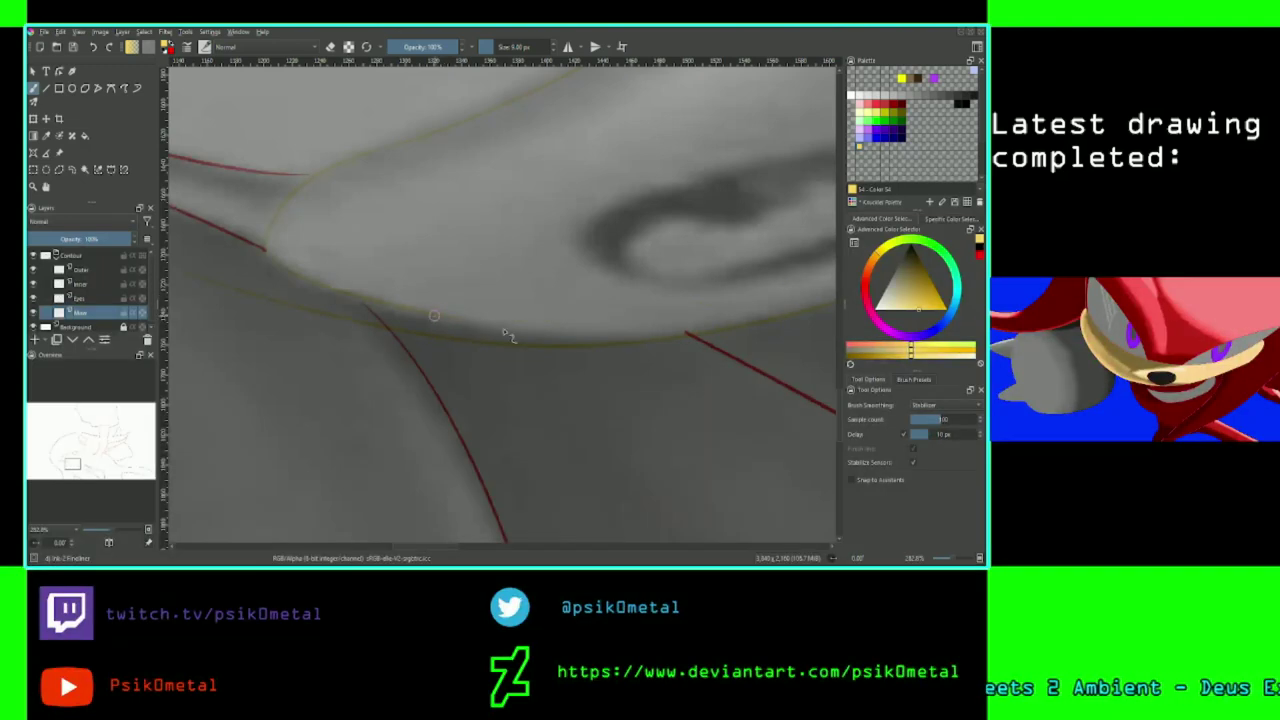
scroll(548, 288, up, 3)
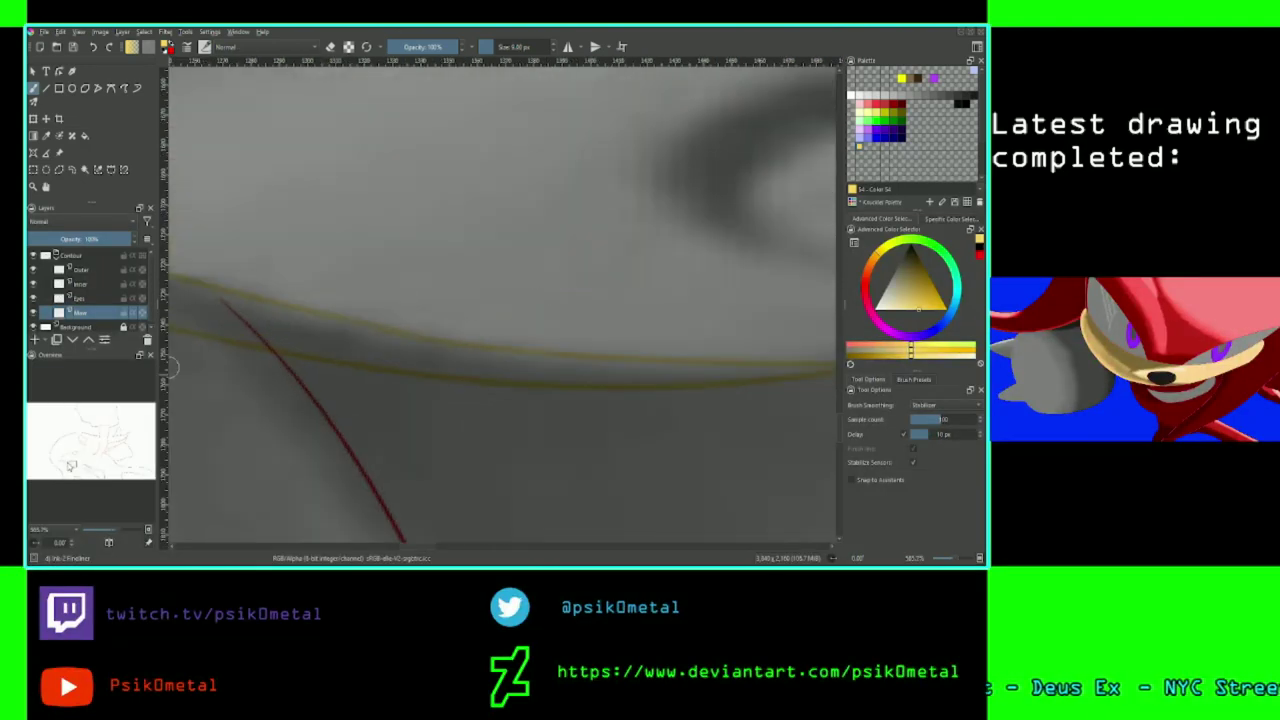
drag(69, 463, 59, 457)
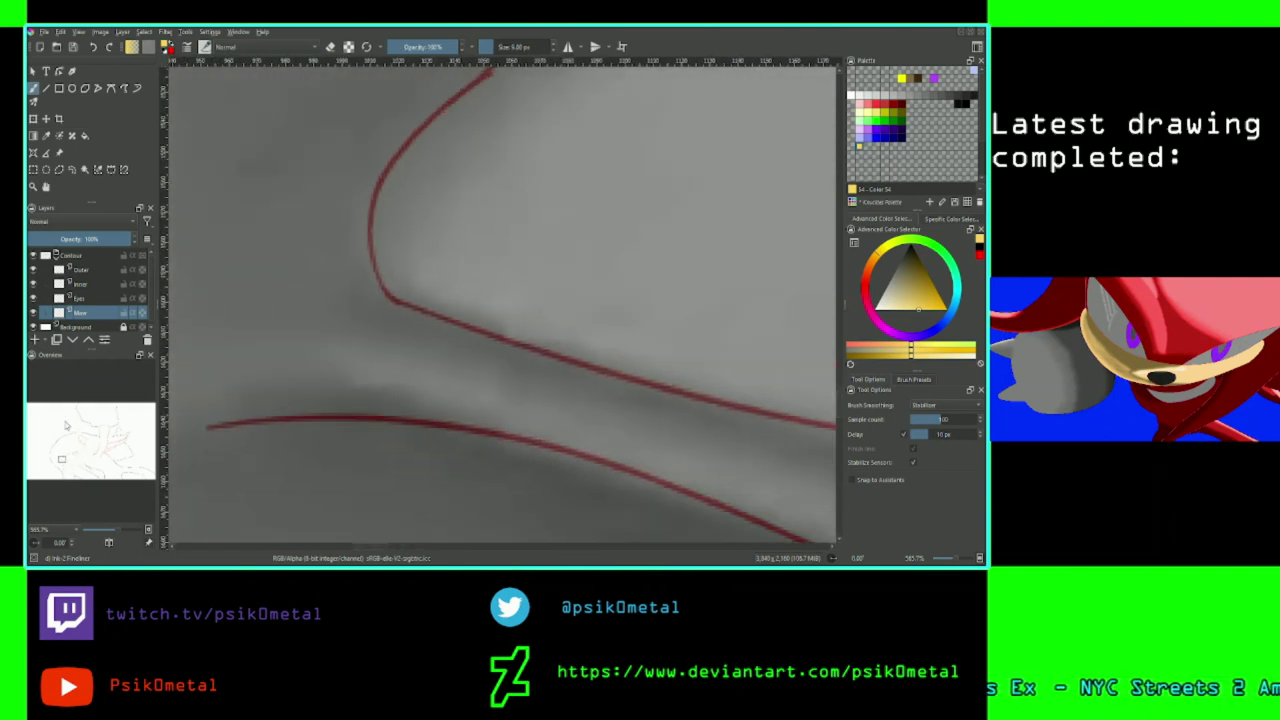
scroll(696, 467, down, 3)
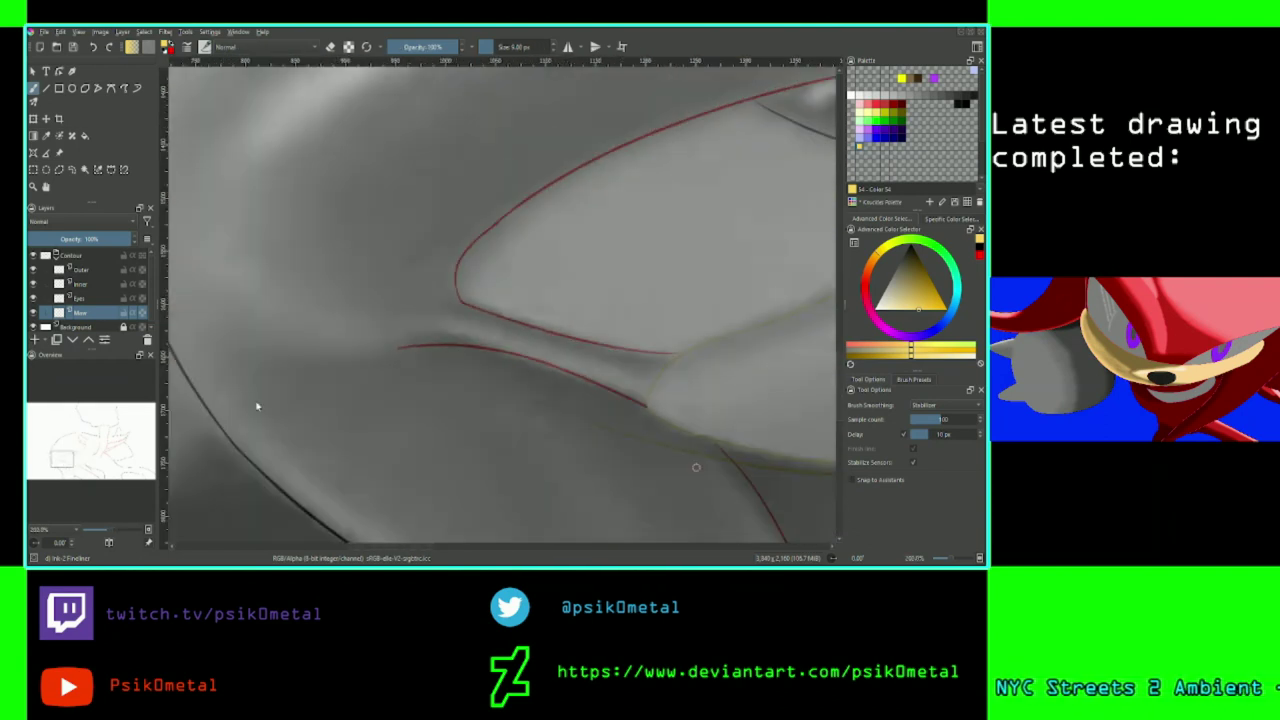
drag(62, 462, 70, 468)
scroll(69, 457, up, 2)
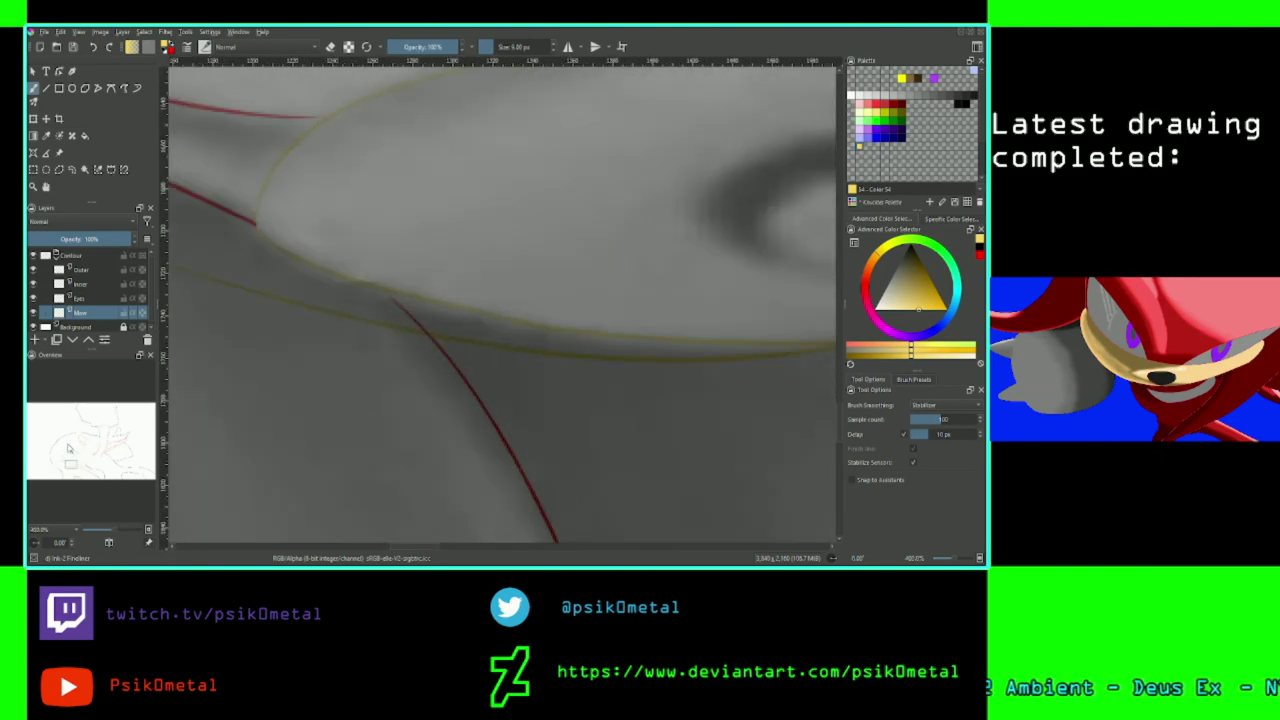
Turn off the stabilizer smoothing for the freehand brush.
scroll(69, 448, up, 3)
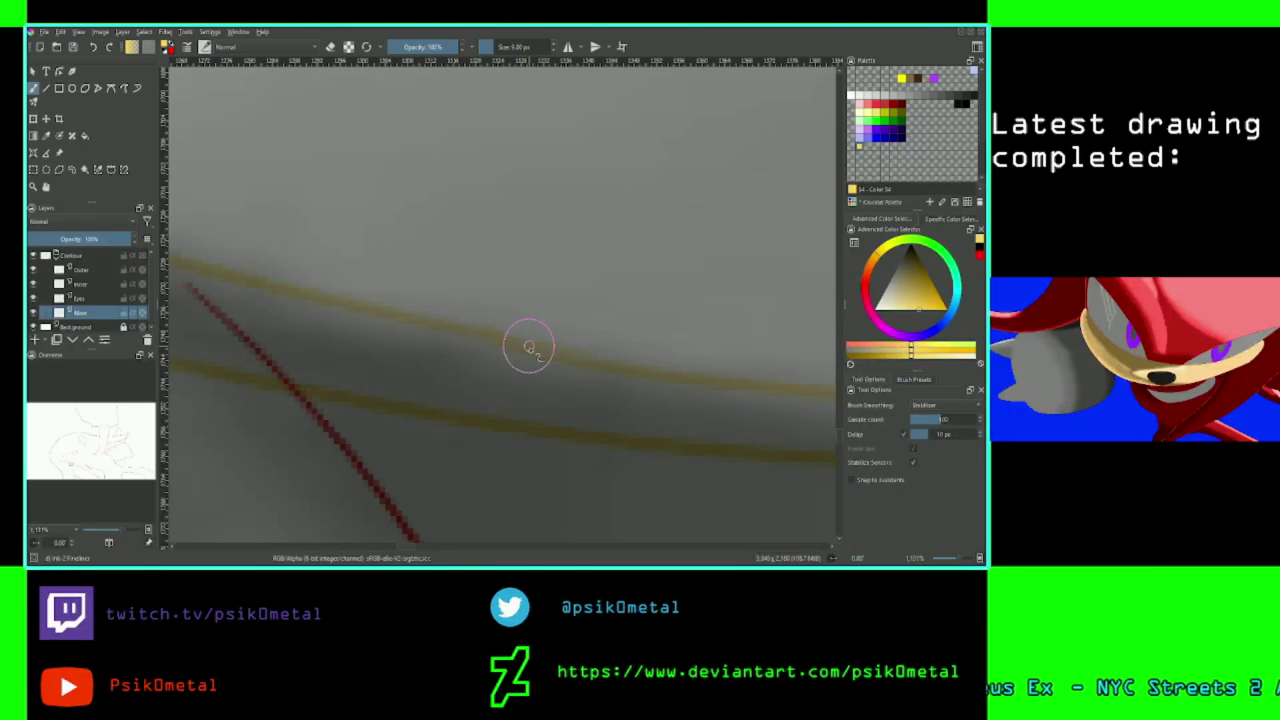
scroll(560, 243, down, 5)
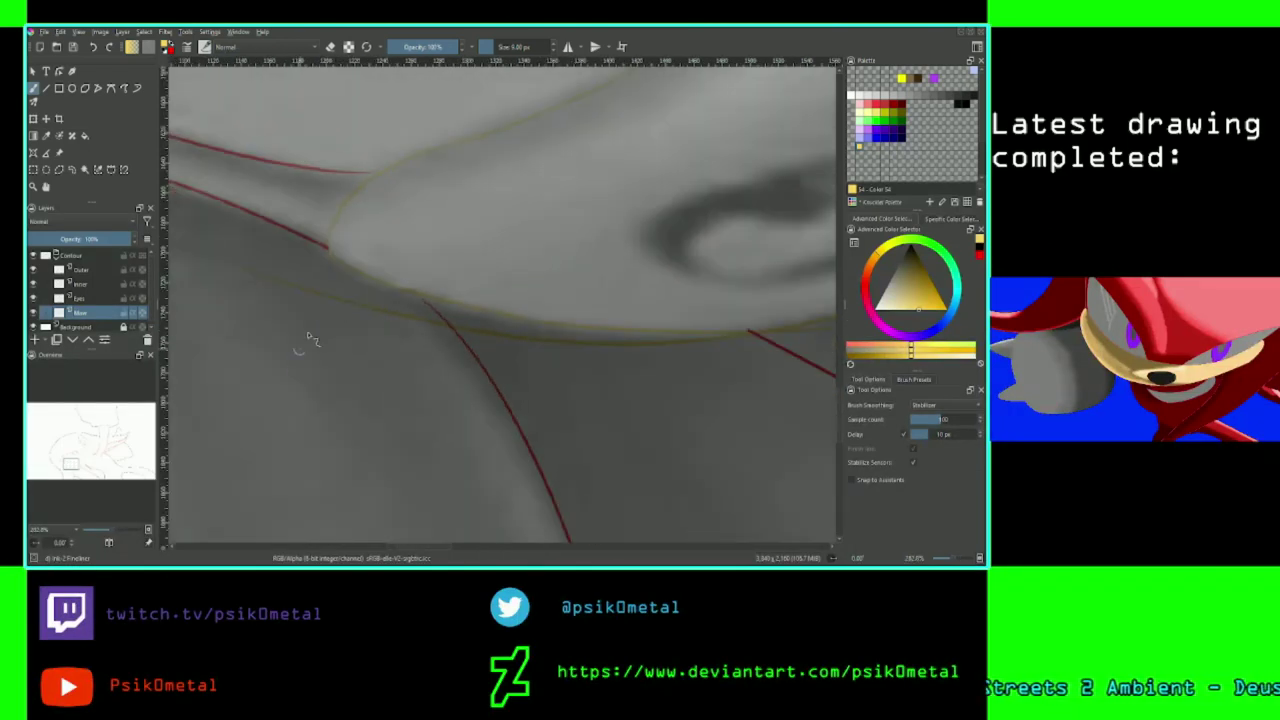
scroll(308, 333, down, 1)
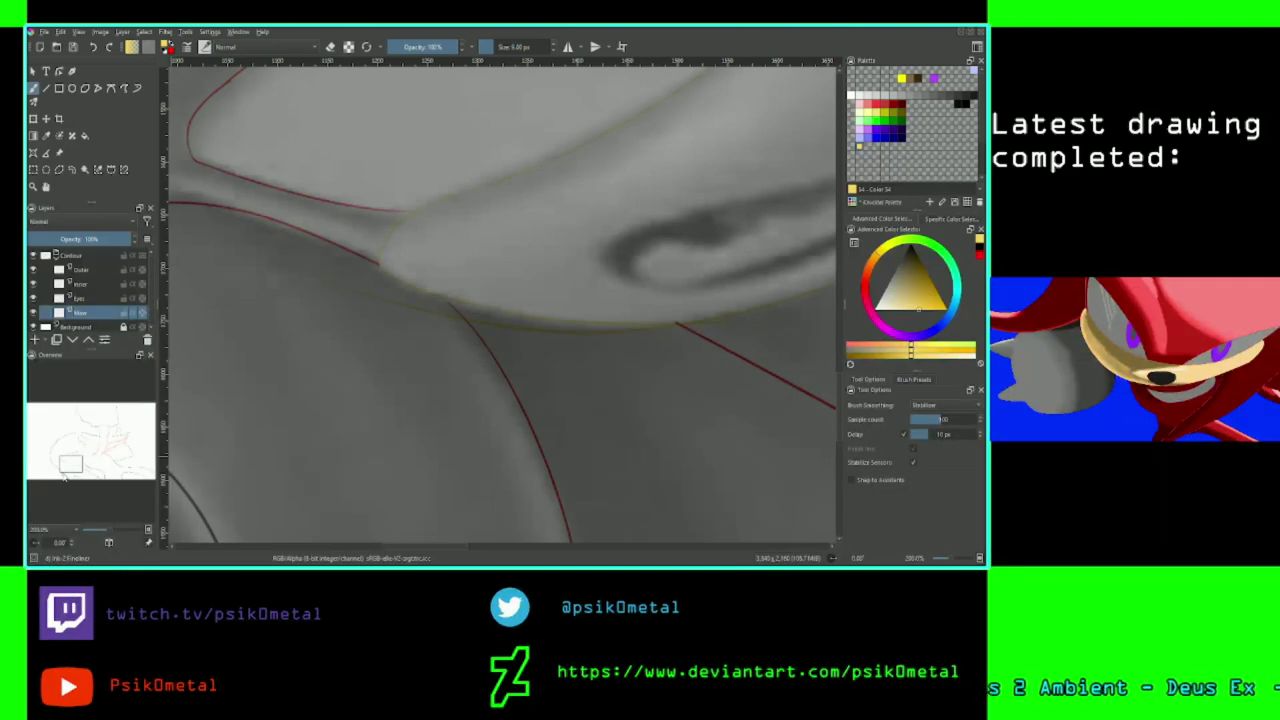
mouse_move(72, 464)
mouse_down()
mouse_move(88, 451)
mouse_move(76, 438)
mouse_move(93, 444)
mouse_up()
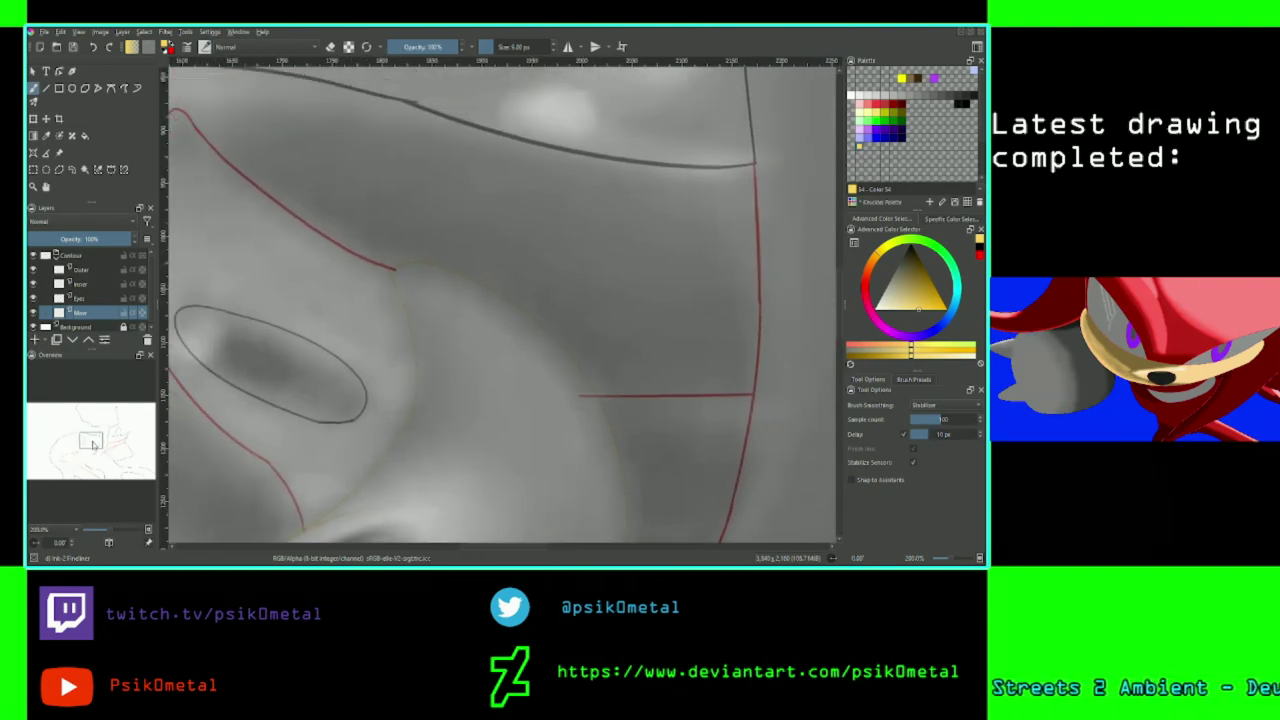
click(924, 389)
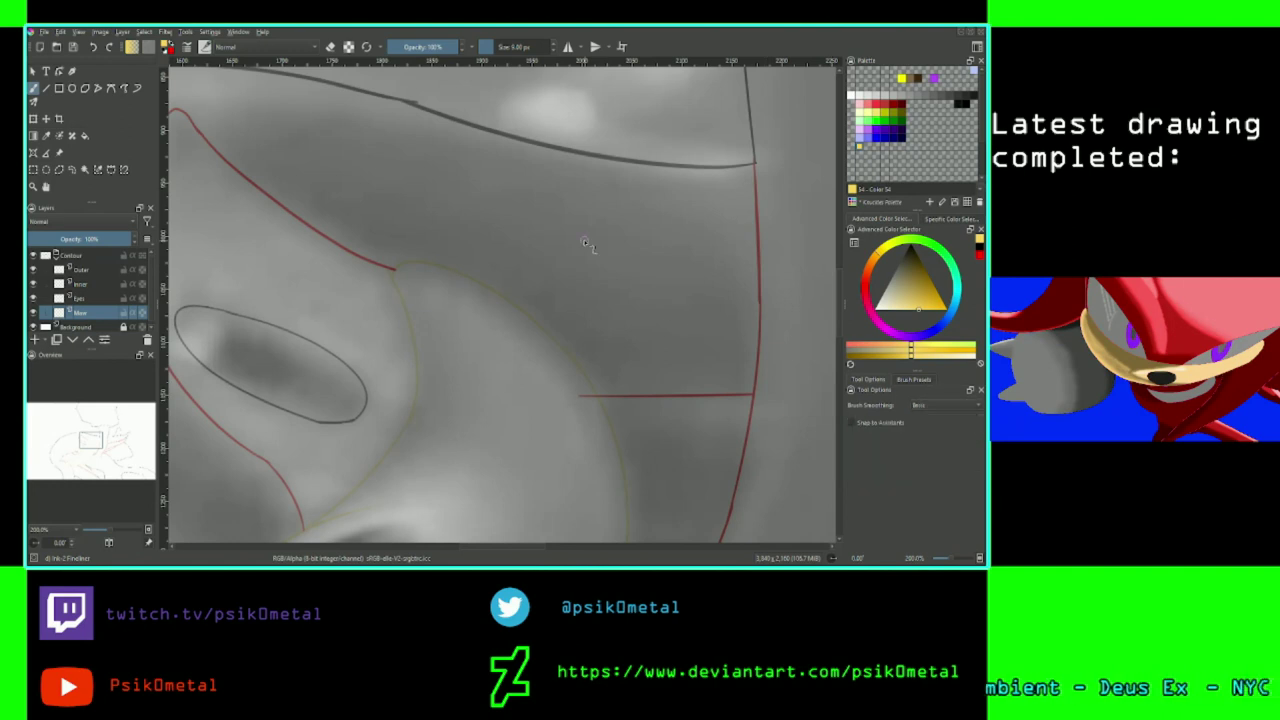
Erase the stray yellow line branching off the face contour at the tip of the curved red line below the grey oval.
key(plus)
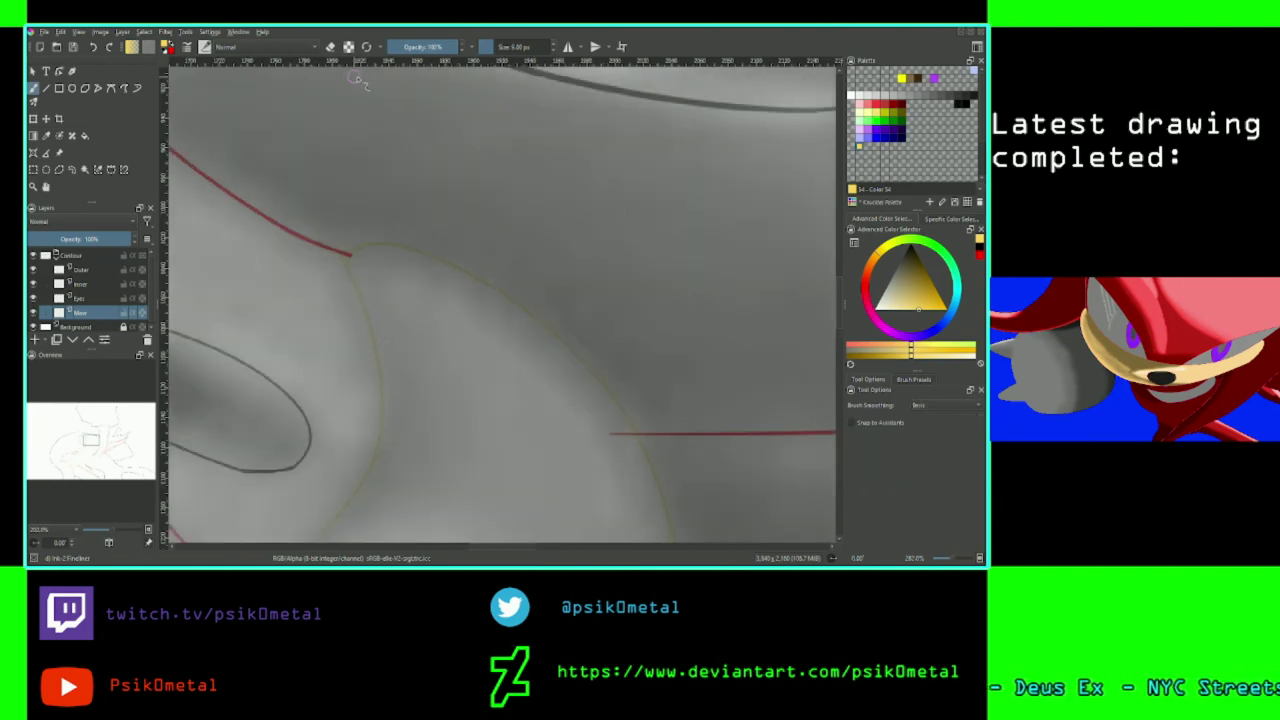
click(330, 47)
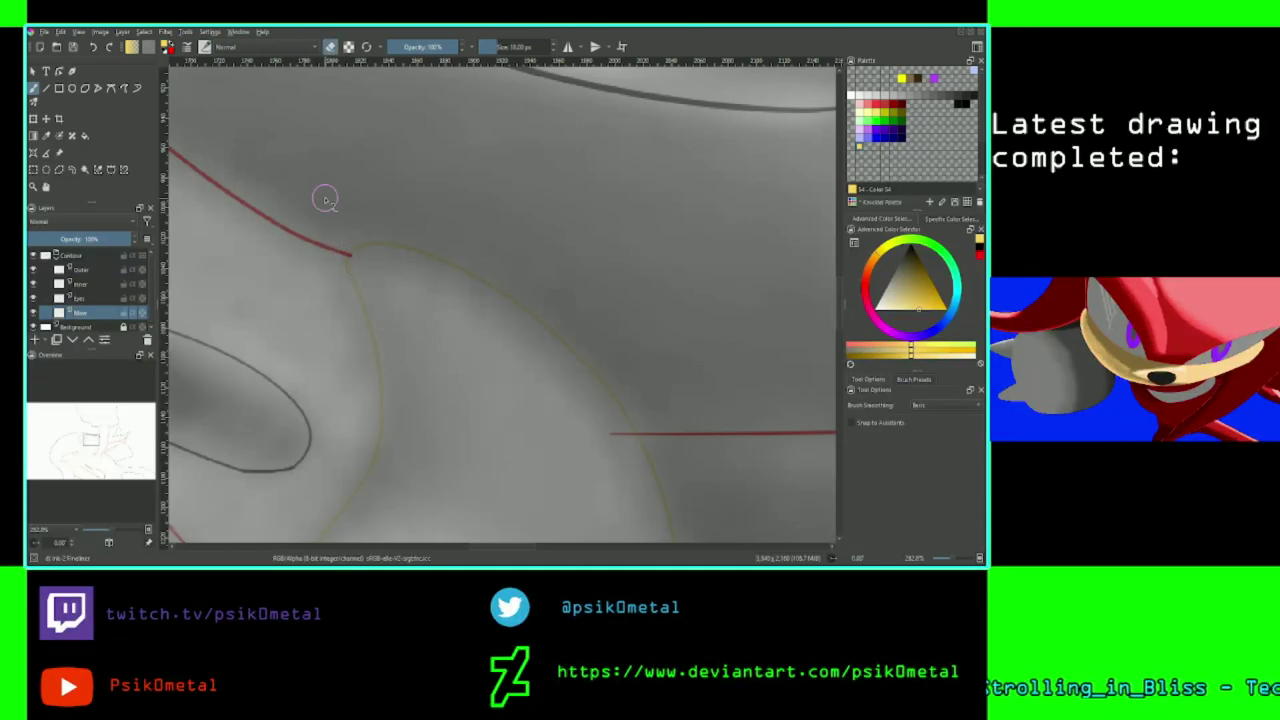
key(plus)
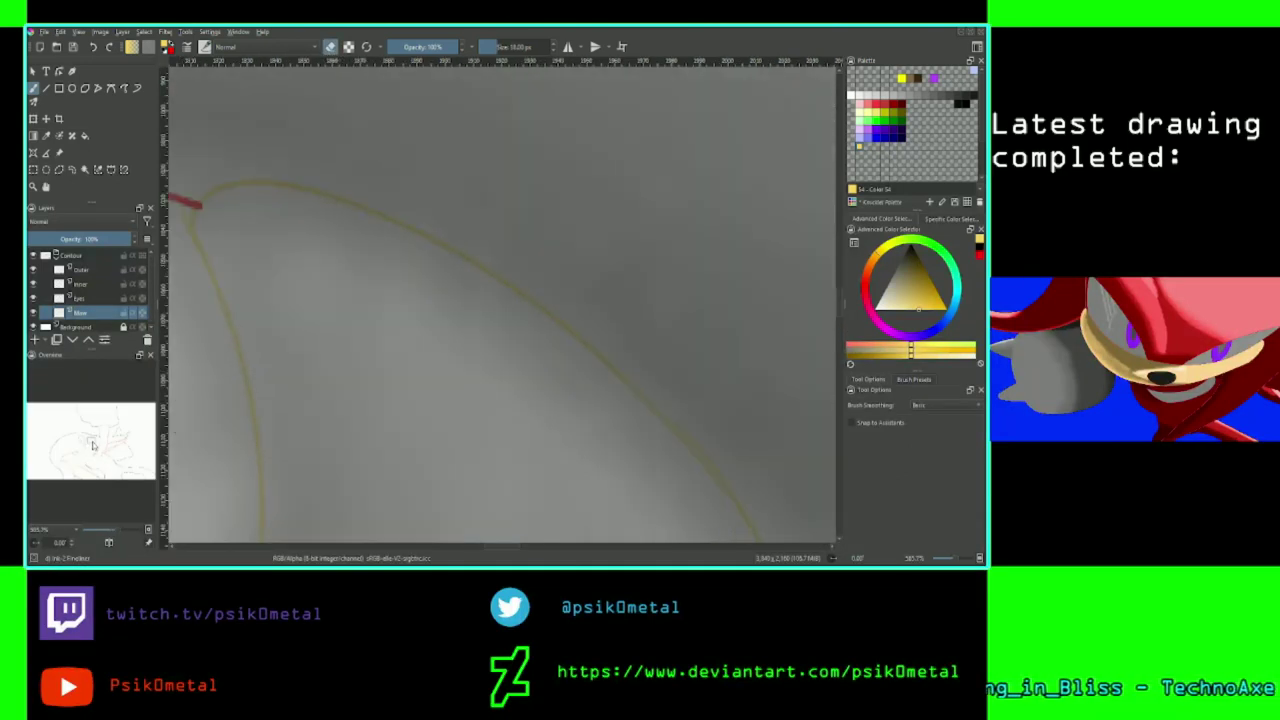
drag(91, 442, 89, 441)
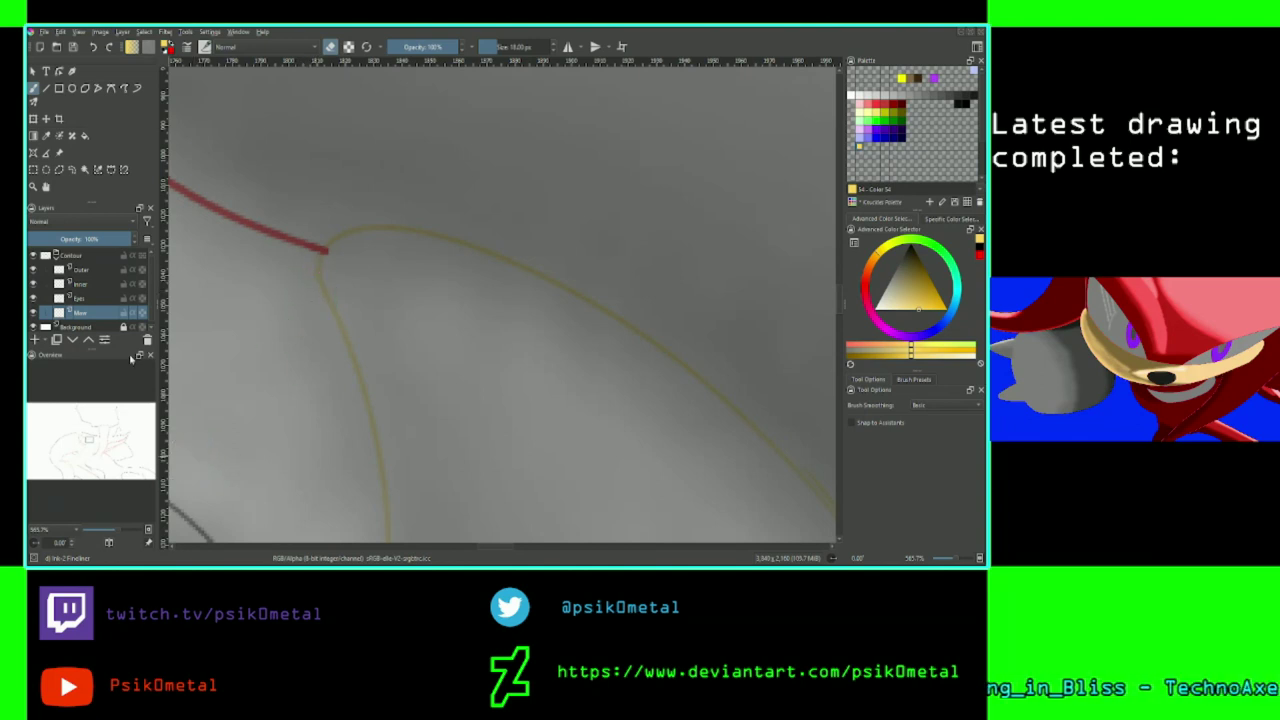
key(minus)
key(minus)
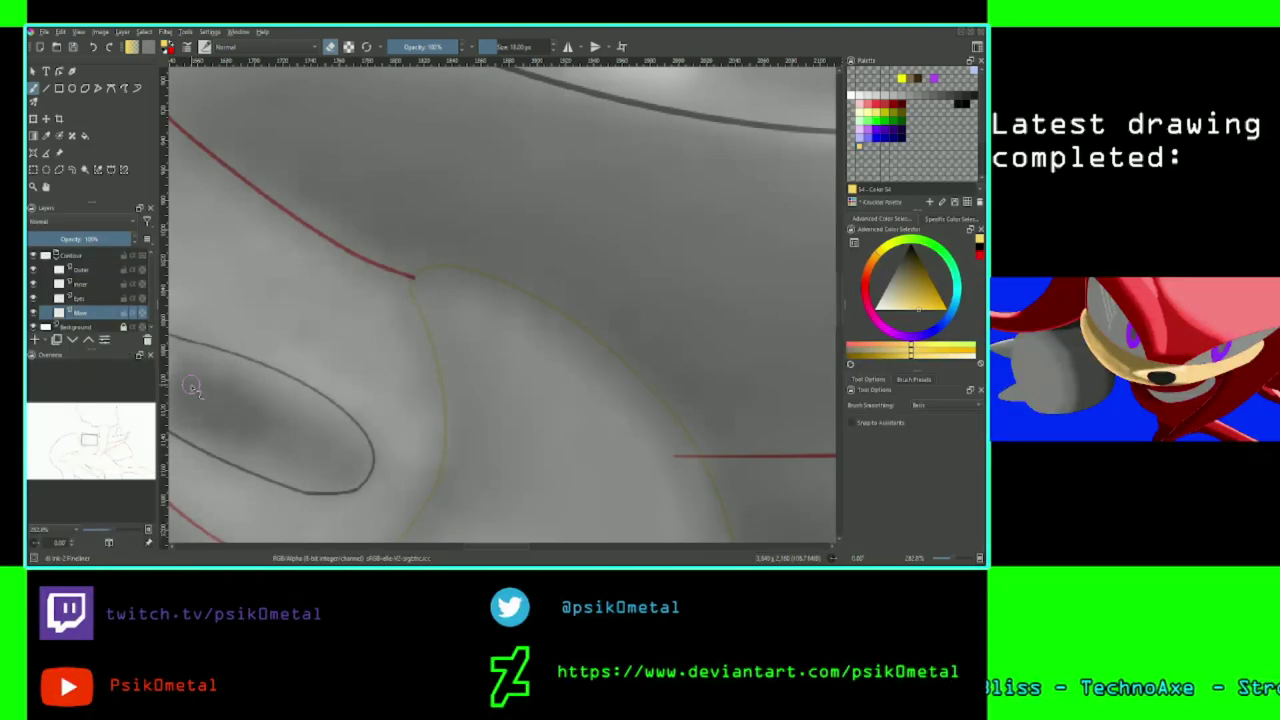
drag(87, 442, 82, 451)
key(plus)
key(plus)
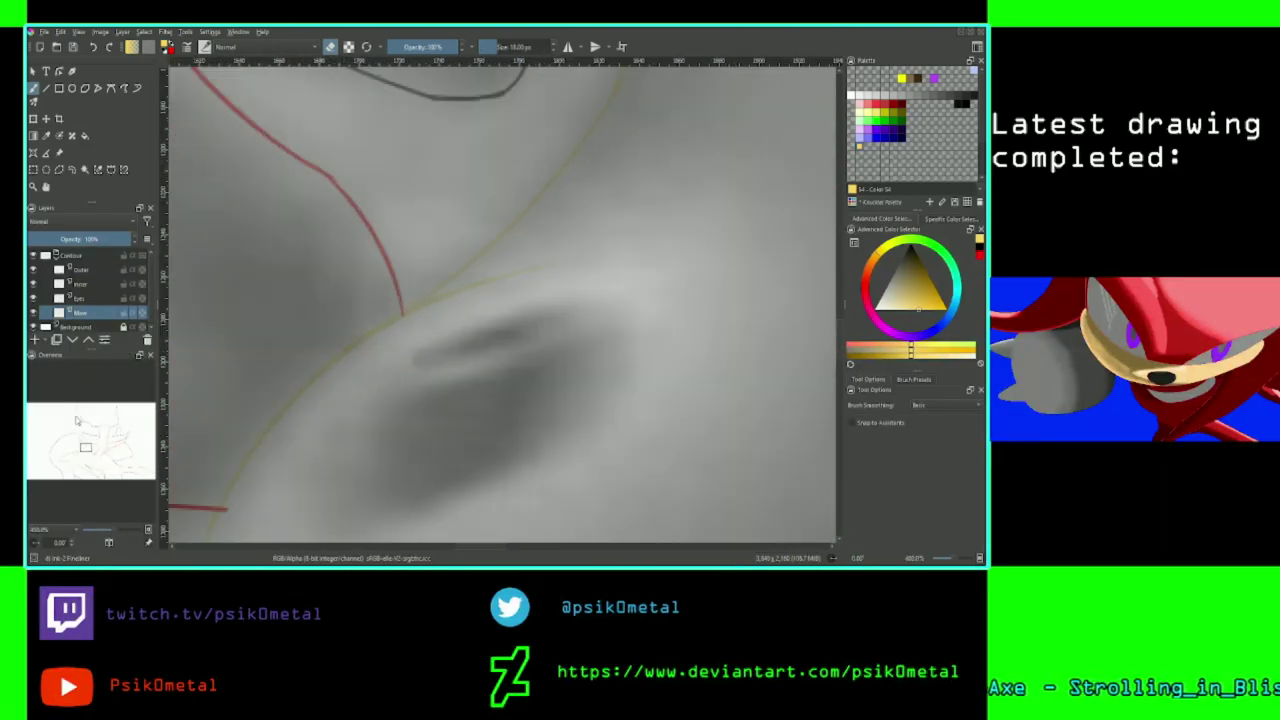
mouse_move(600, 250)
mouse_down()
mouse_move(501, 279)
mouse_move(570, 242)
mouse_move(585, 254)
mouse_move(496, 263)
mouse_move(389, 334)
mouse_up()
key(plus)
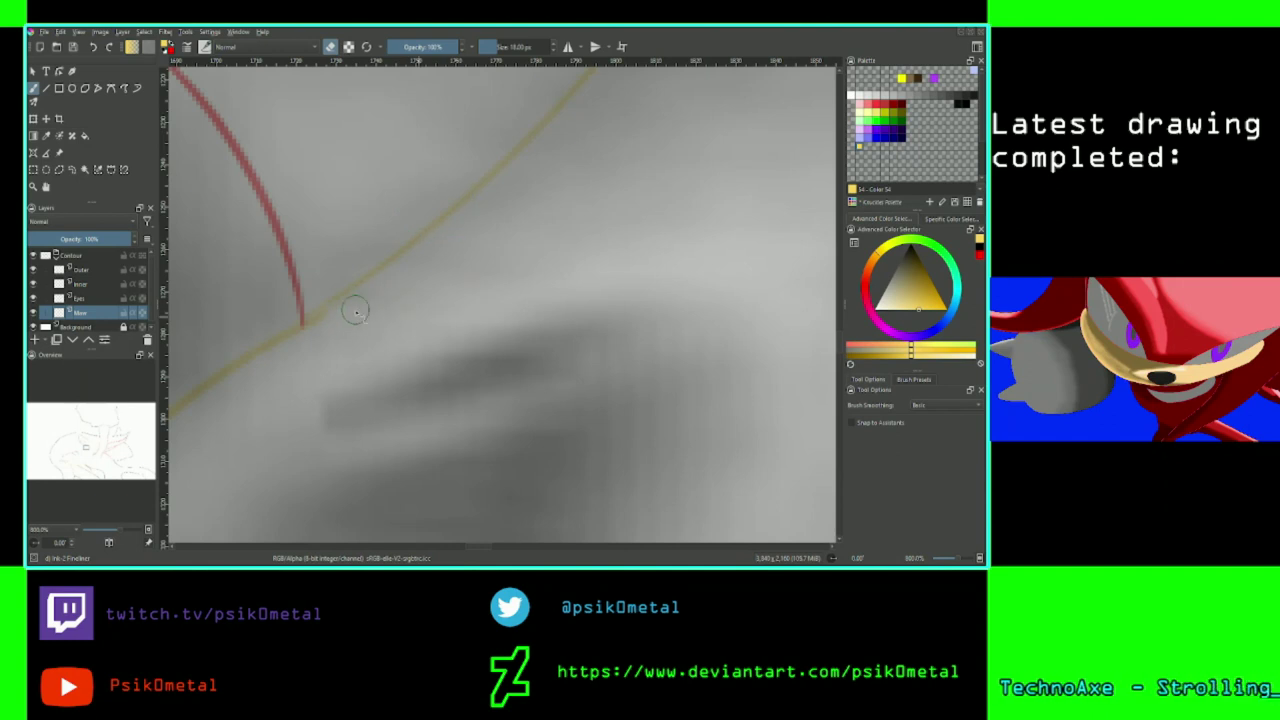
drag(356, 312, 330, 326)
key(plus)
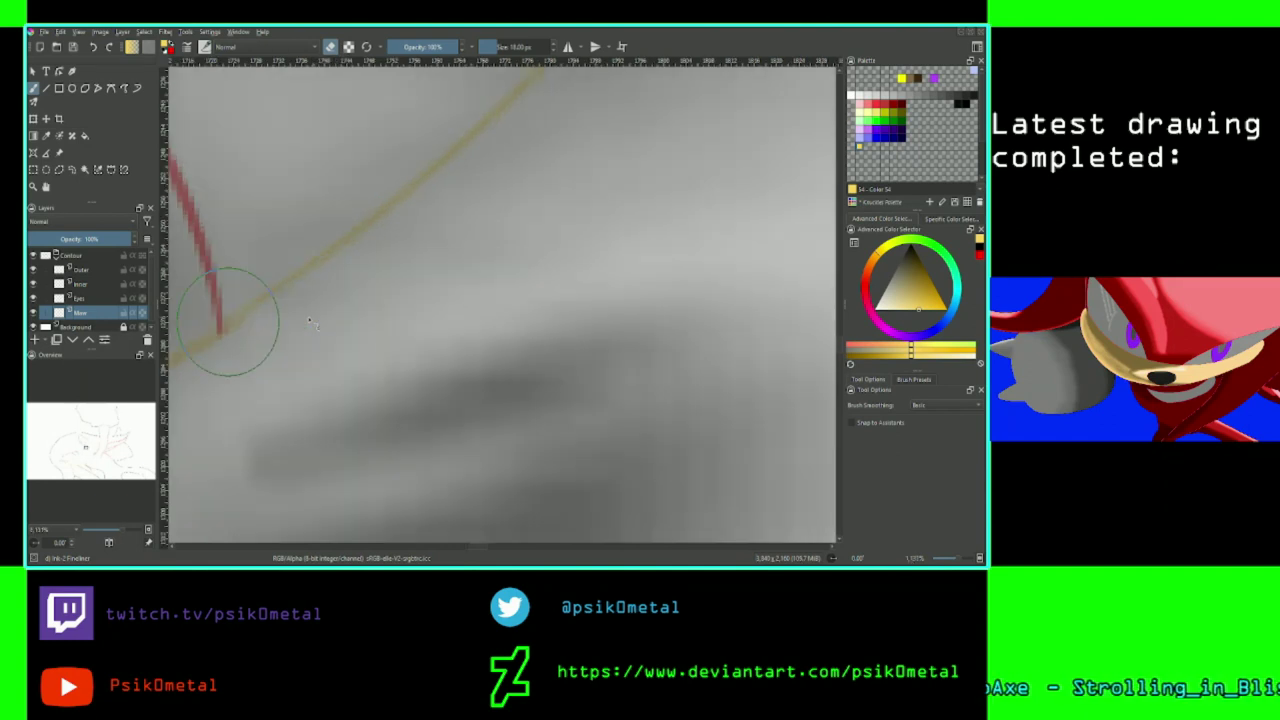
Examine the yellow contour's bend beside the upper grey oval and switch from erasing back to drawing.
drag(87, 450, 88, 449)
key(minus)
key(minus)
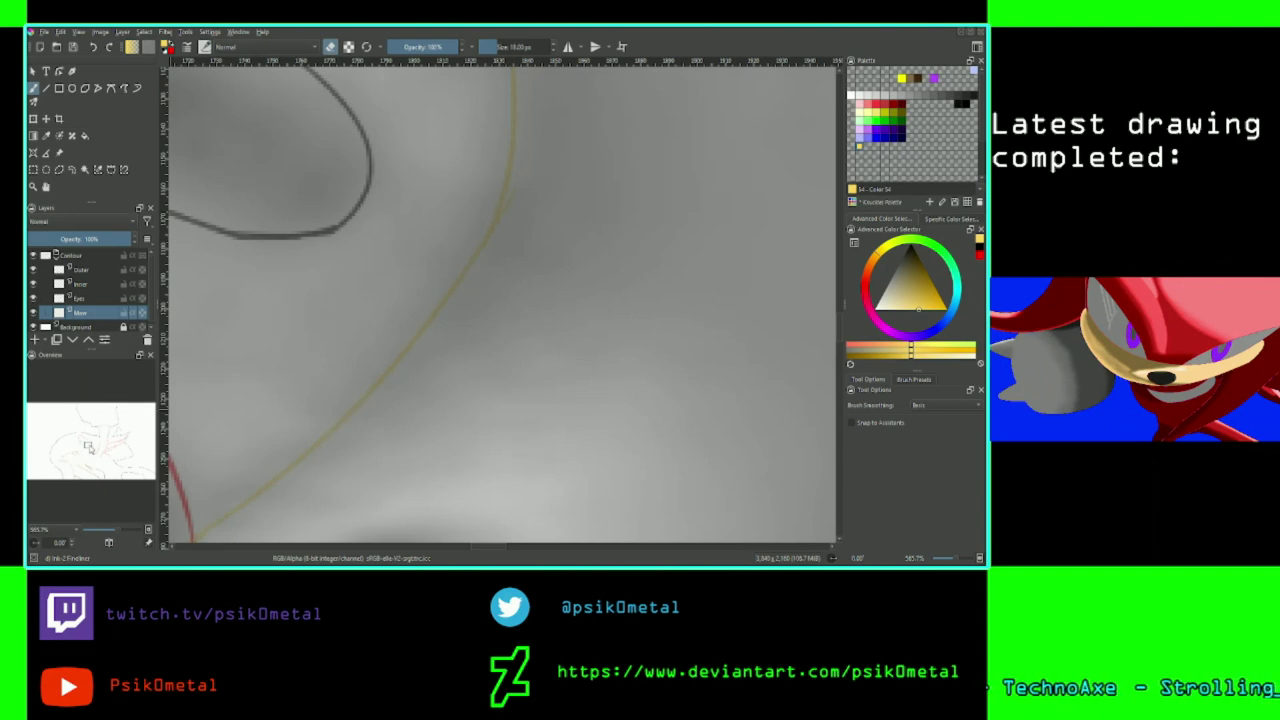
drag(89, 448, 91, 446)
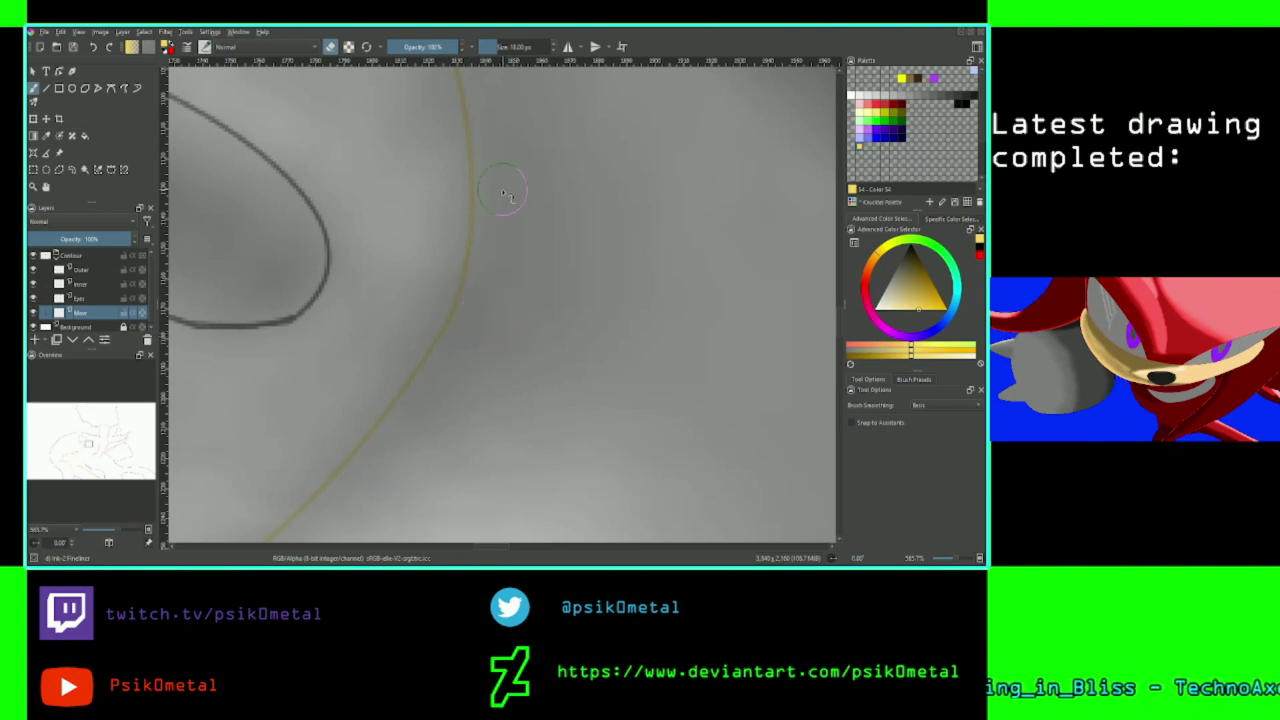
key(plus)
key(plus)
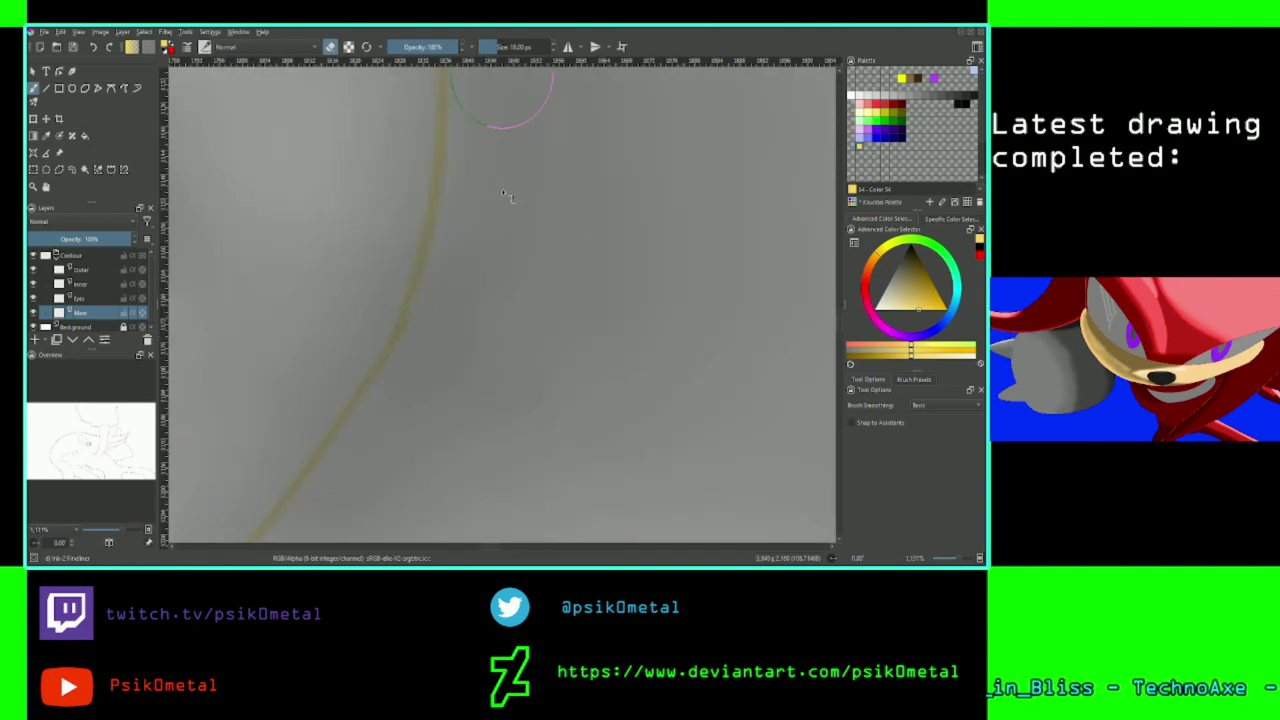
click(331, 47)
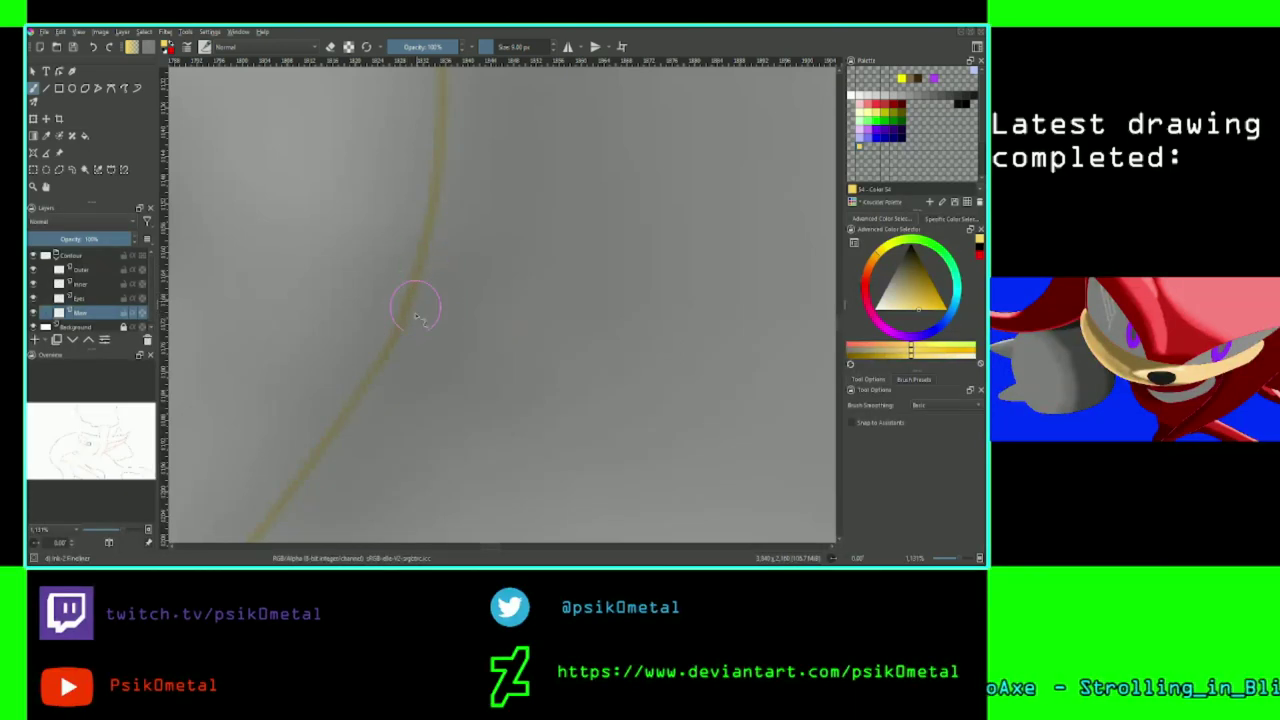
key(ctrl+minus)
key(ctrl+minus)
key(ctrl+minus)
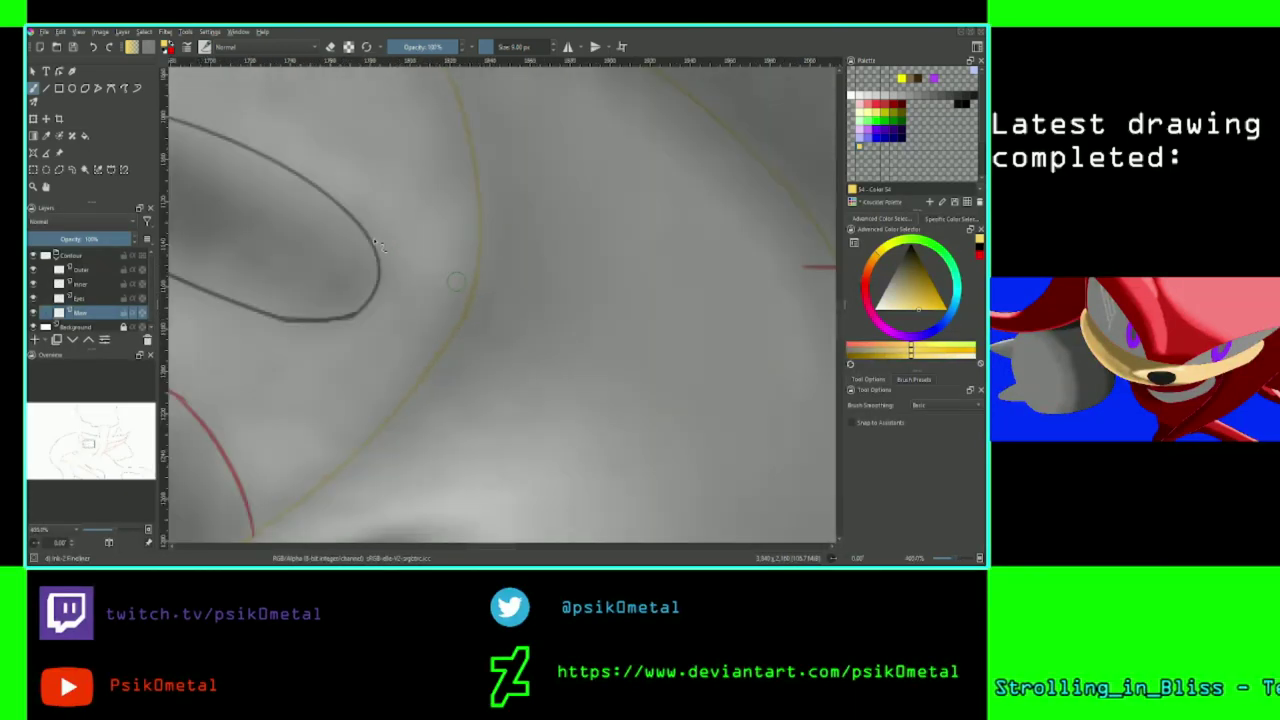
Trim the yellow contour's edge with the eraser where it meets the curved red line's tip, and retouch the junction in yellow.
drag(94, 457, 84, 448)
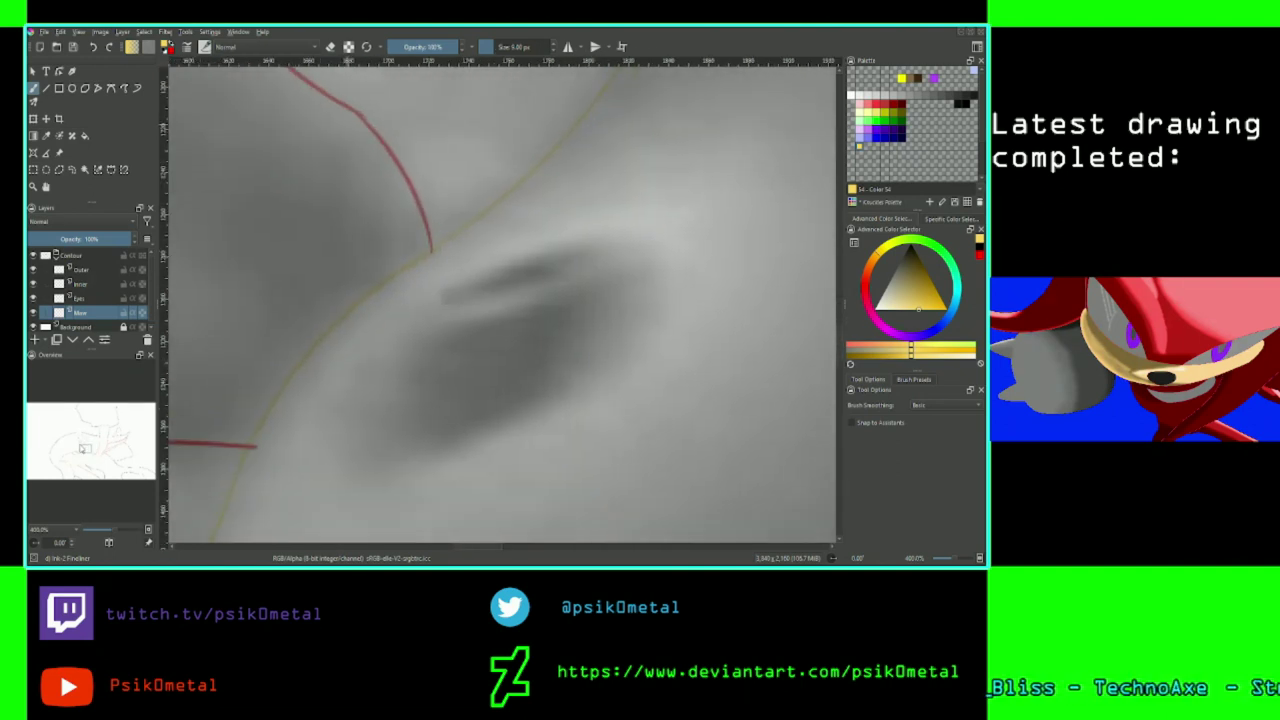
key(plus)
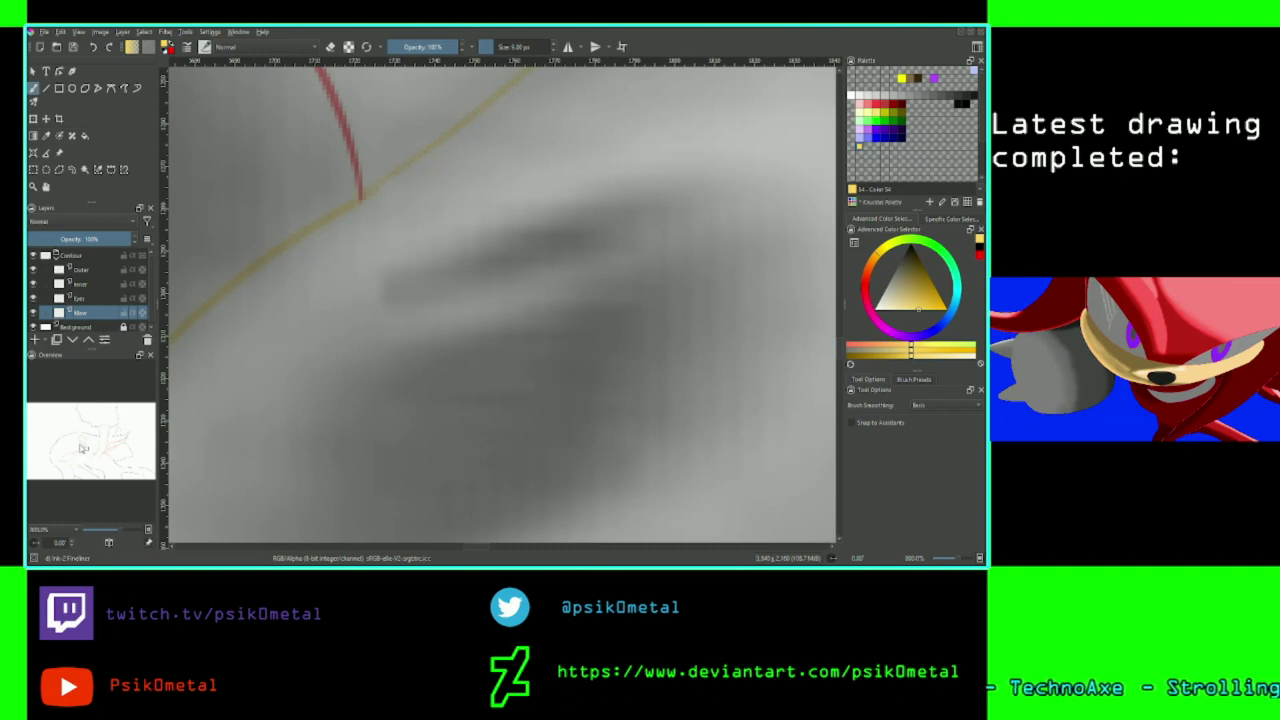
click(329, 47)
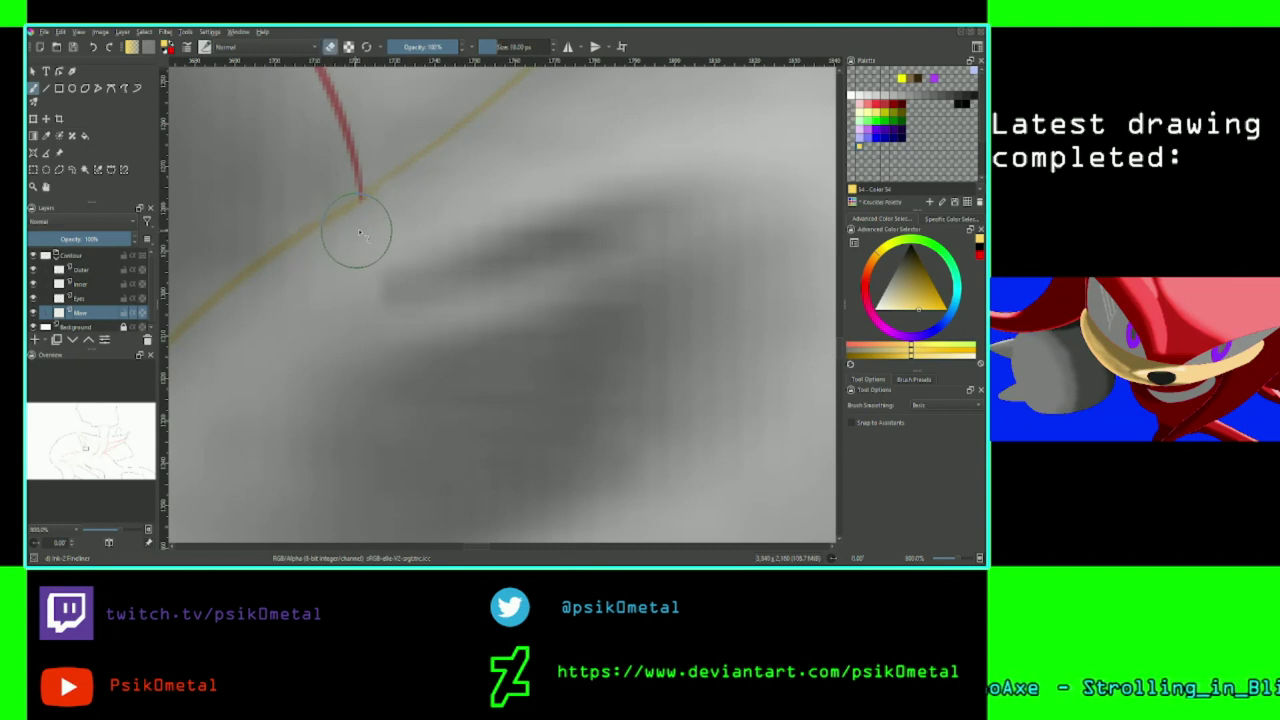
drag(380, 207, 372, 203)
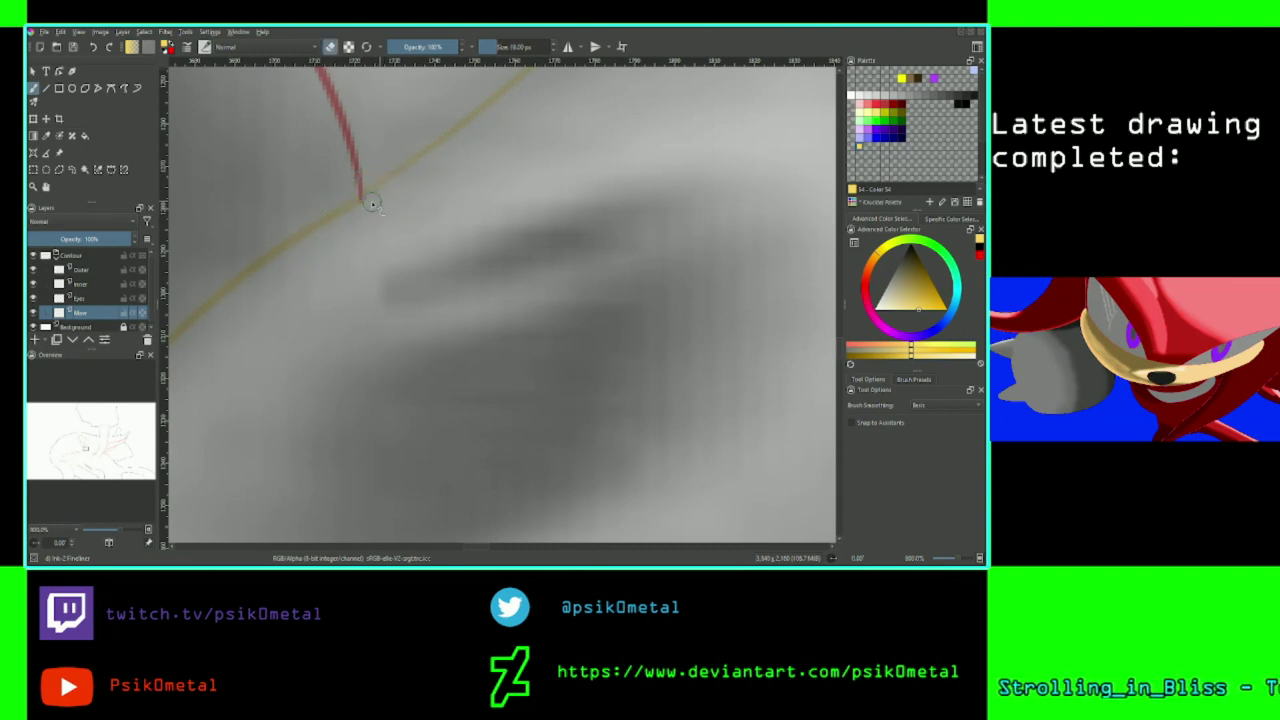
key(bracketright)
key(bracketright)
key(bracketright)
key(bracketright)
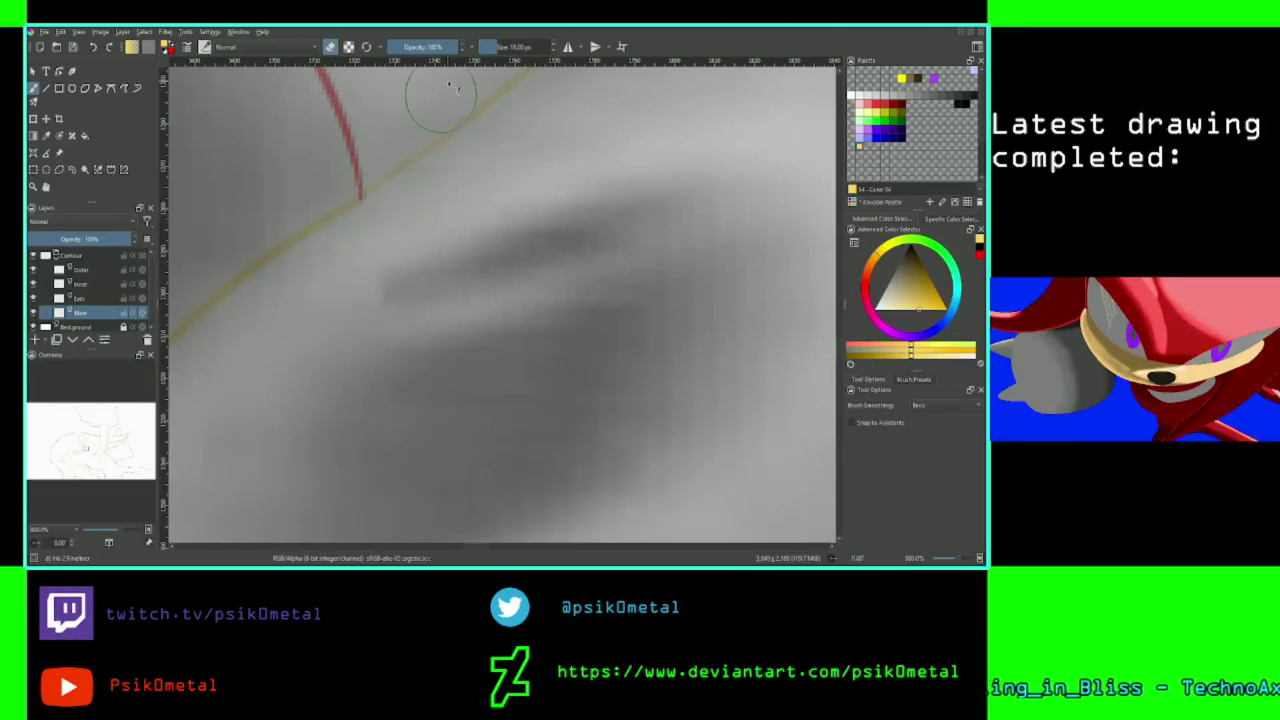
key(e)
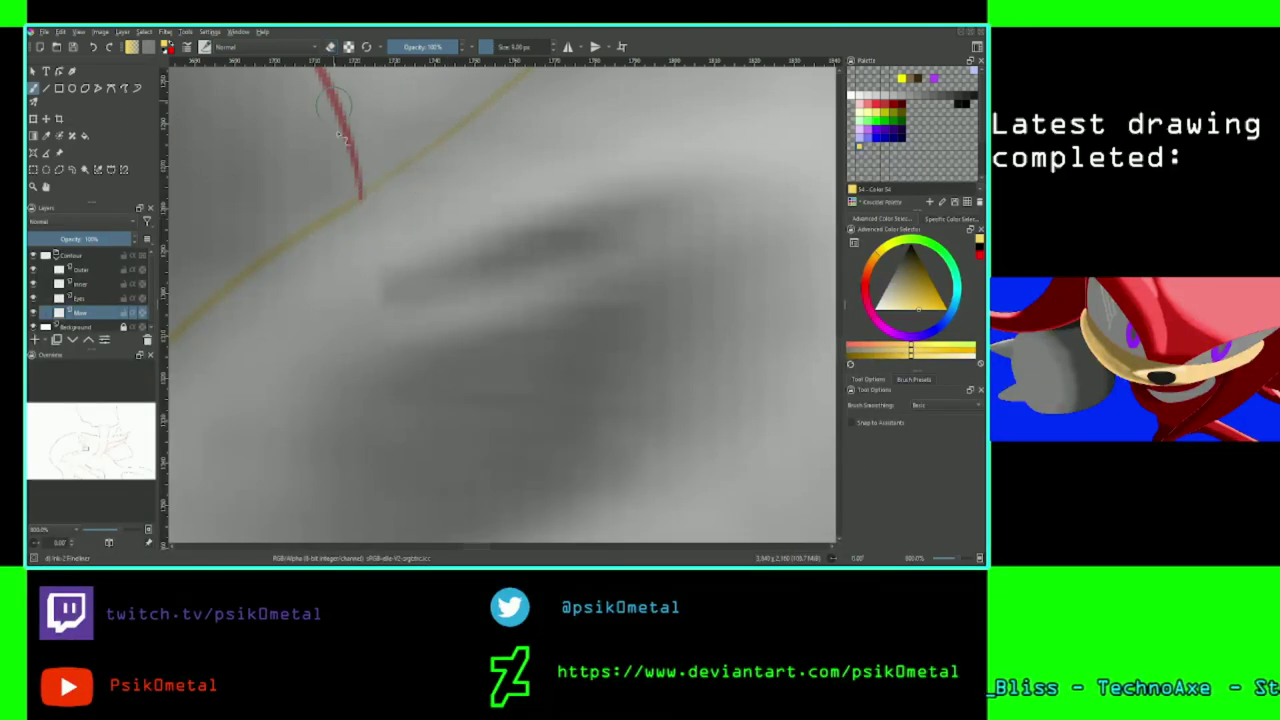
drag(365, 204, 360, 204)
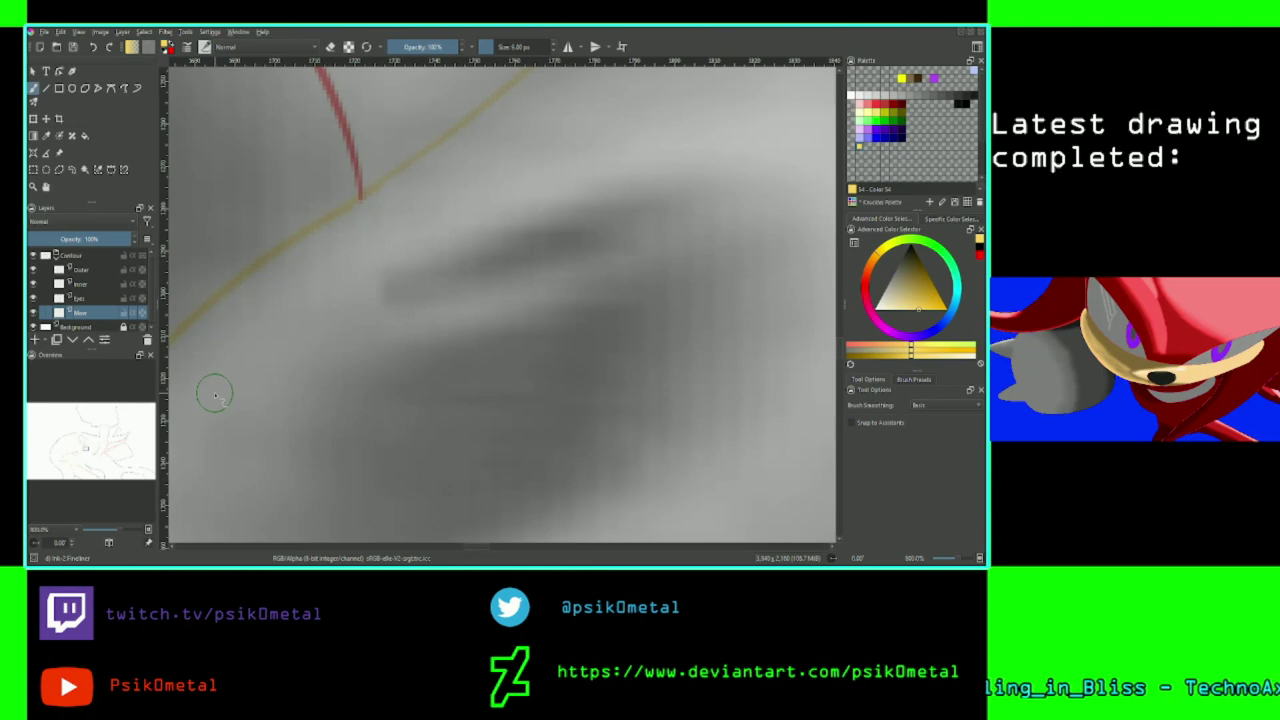
key(plus)
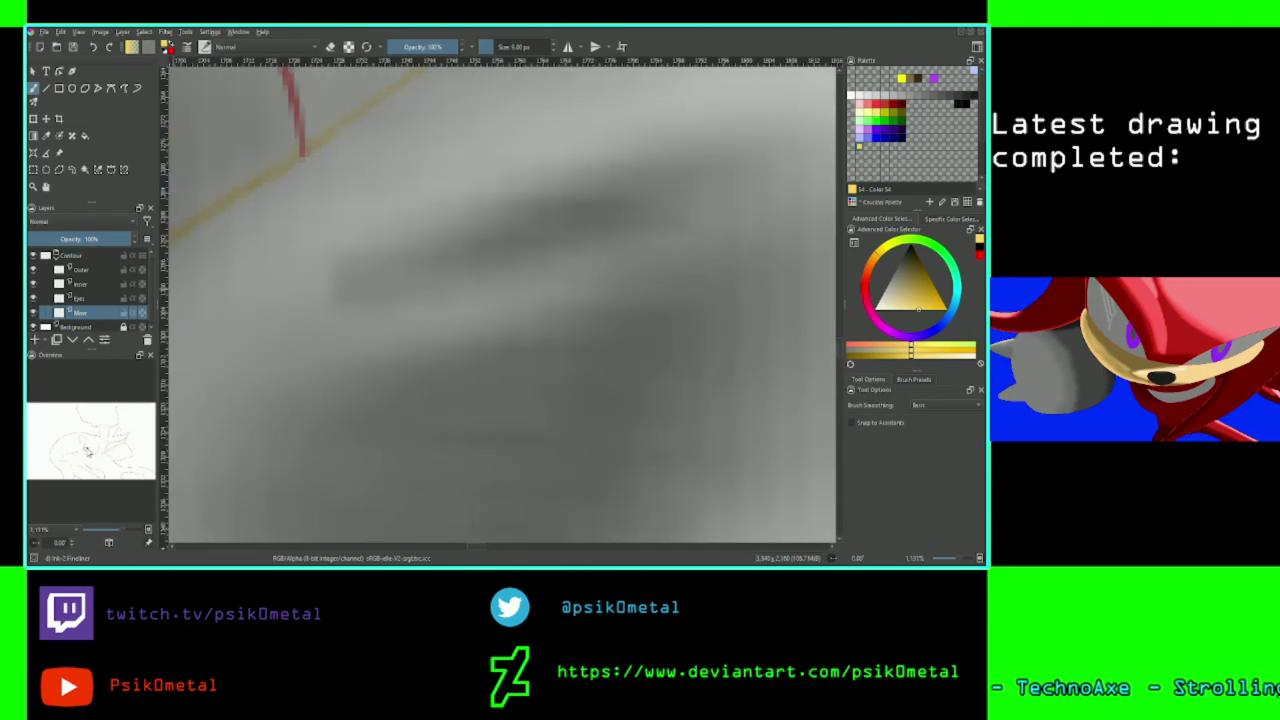
drag(88, 452, 84, 443)
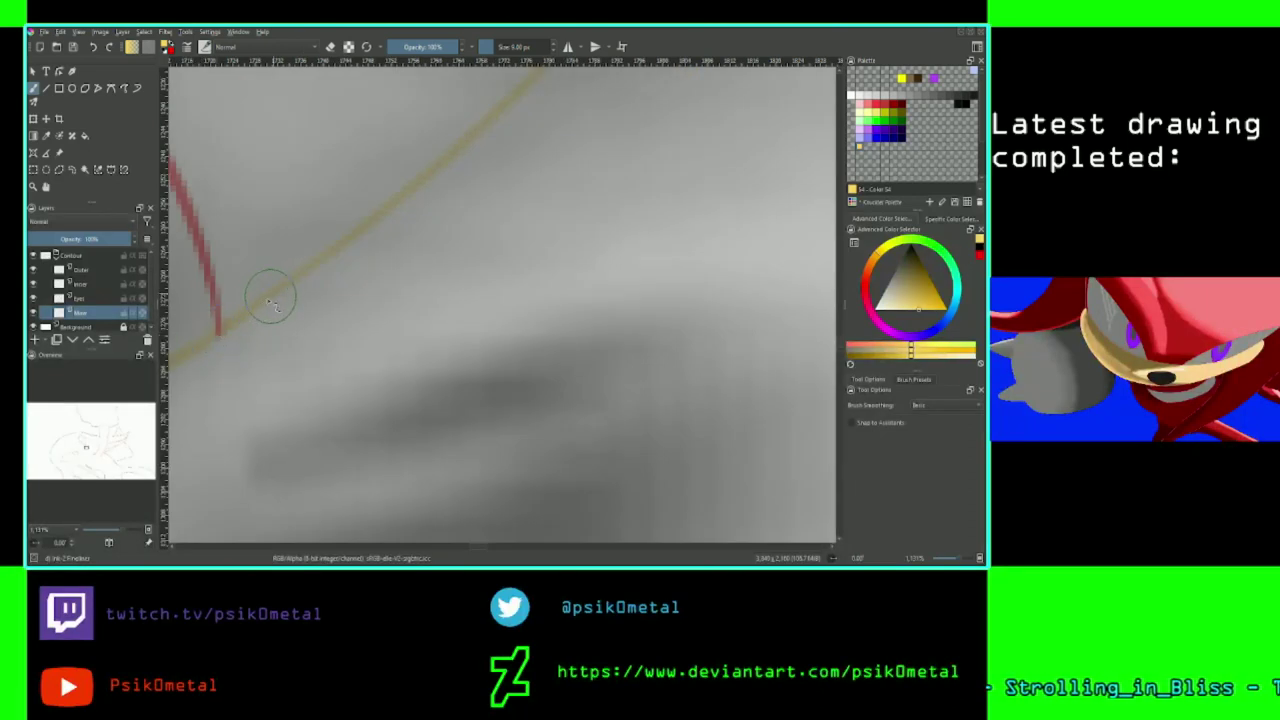
key(minus)
key(minus)
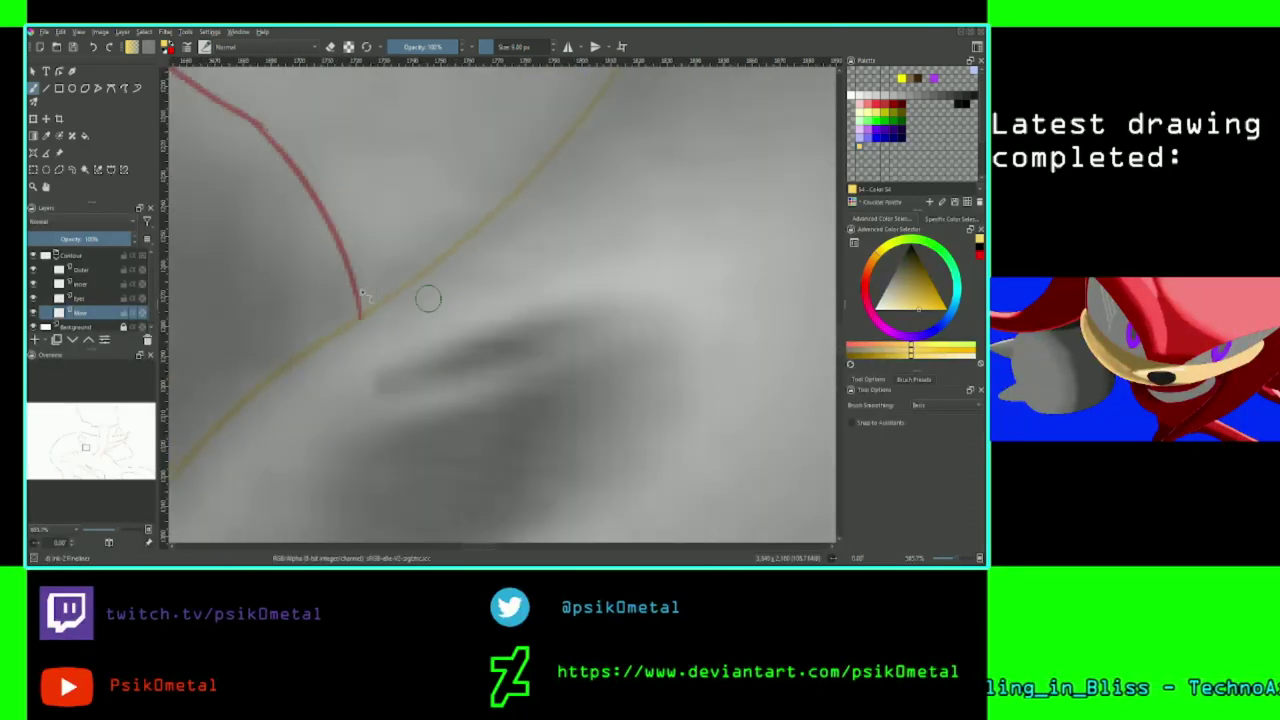
Clean up the yellow contour with the eraser where it crosses the tip of the nearly horizontal red line.
drag(88, 450, 82, 450)
click(333, 49)
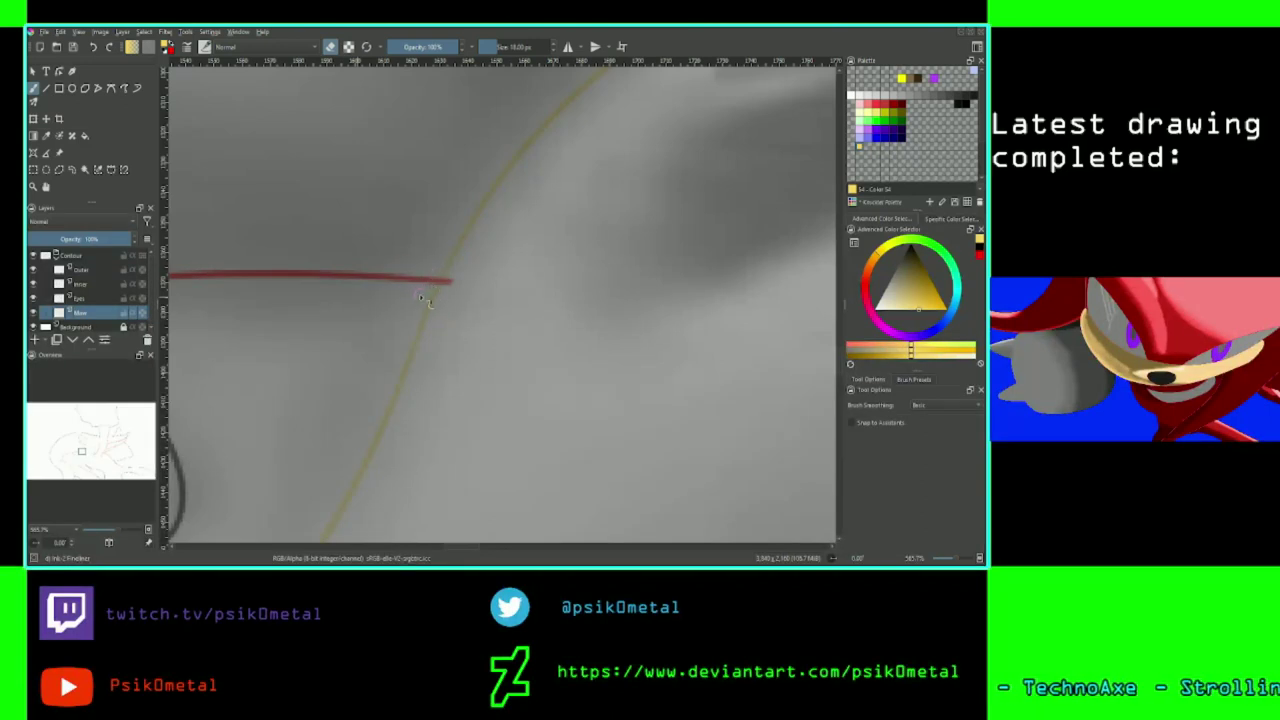
scroll(375, 288, up, 2)
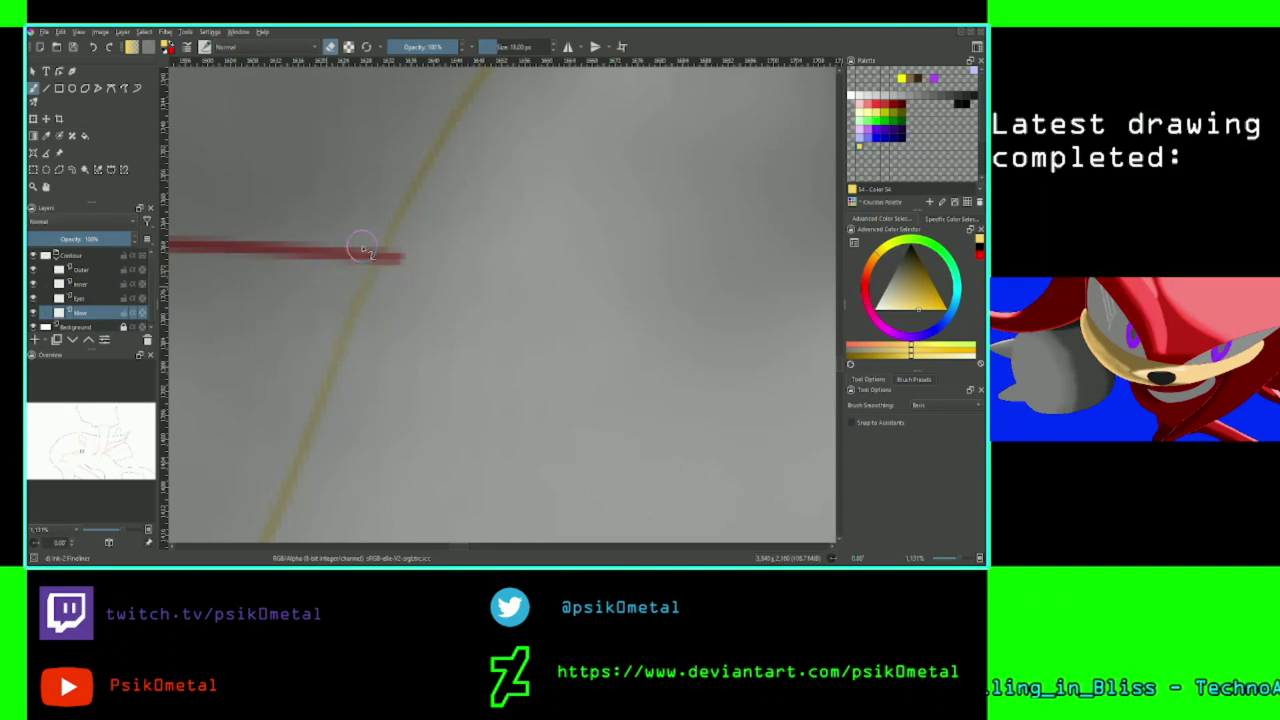
scroll(268, 386, down, 2)
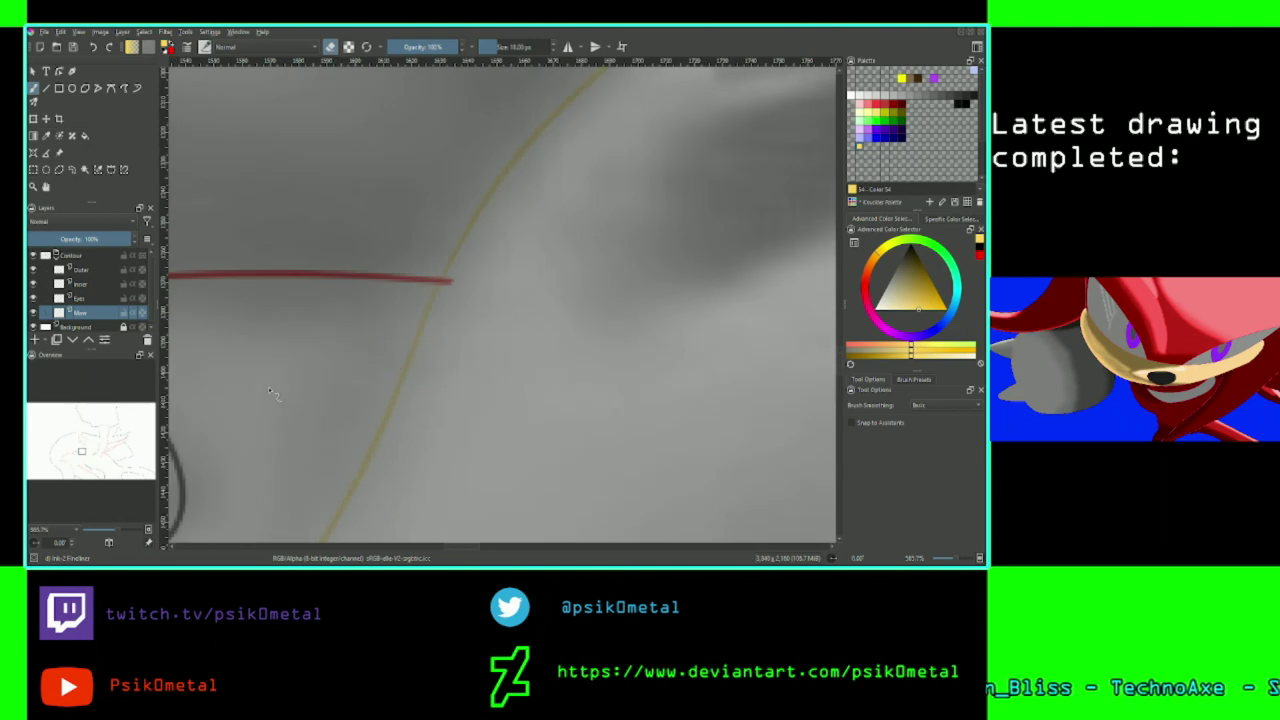
Refine the outer edge of the yellow contour's bend beside the lower grey oval with the eraser.
key(ctrl+minus)
drag(82, 451, 84, 457)
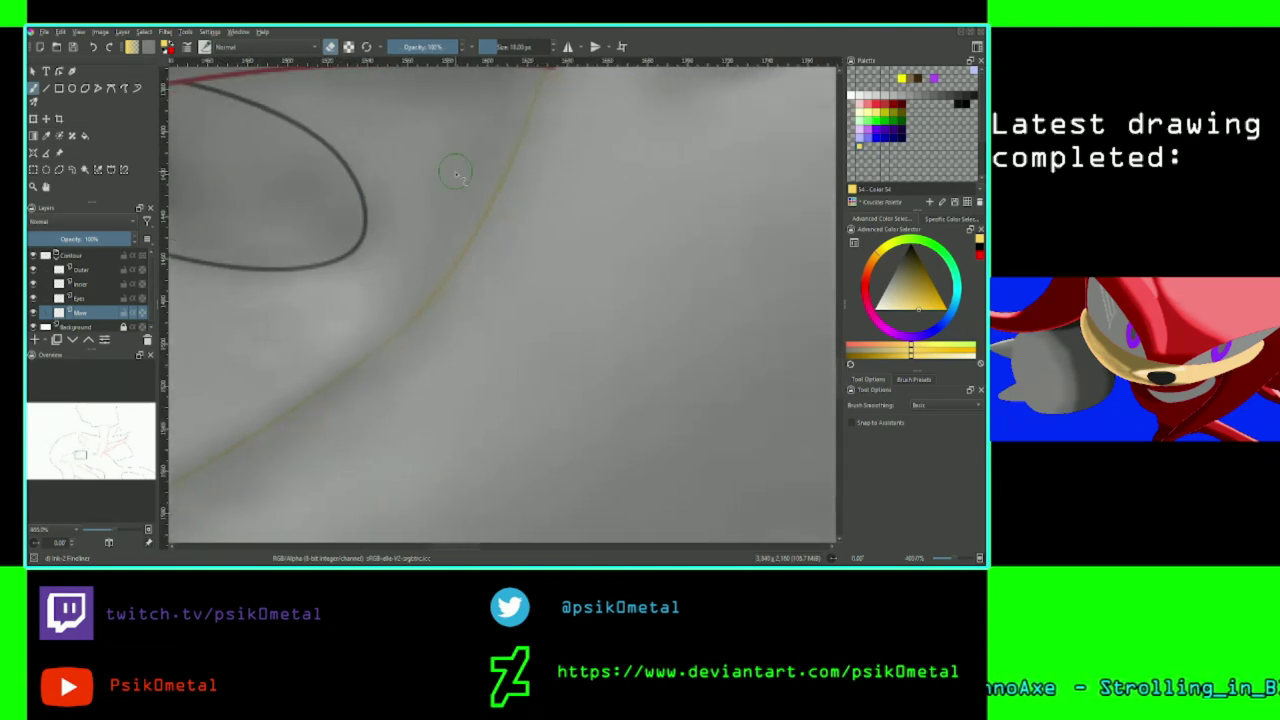
scroll(455, 175, up, 1)
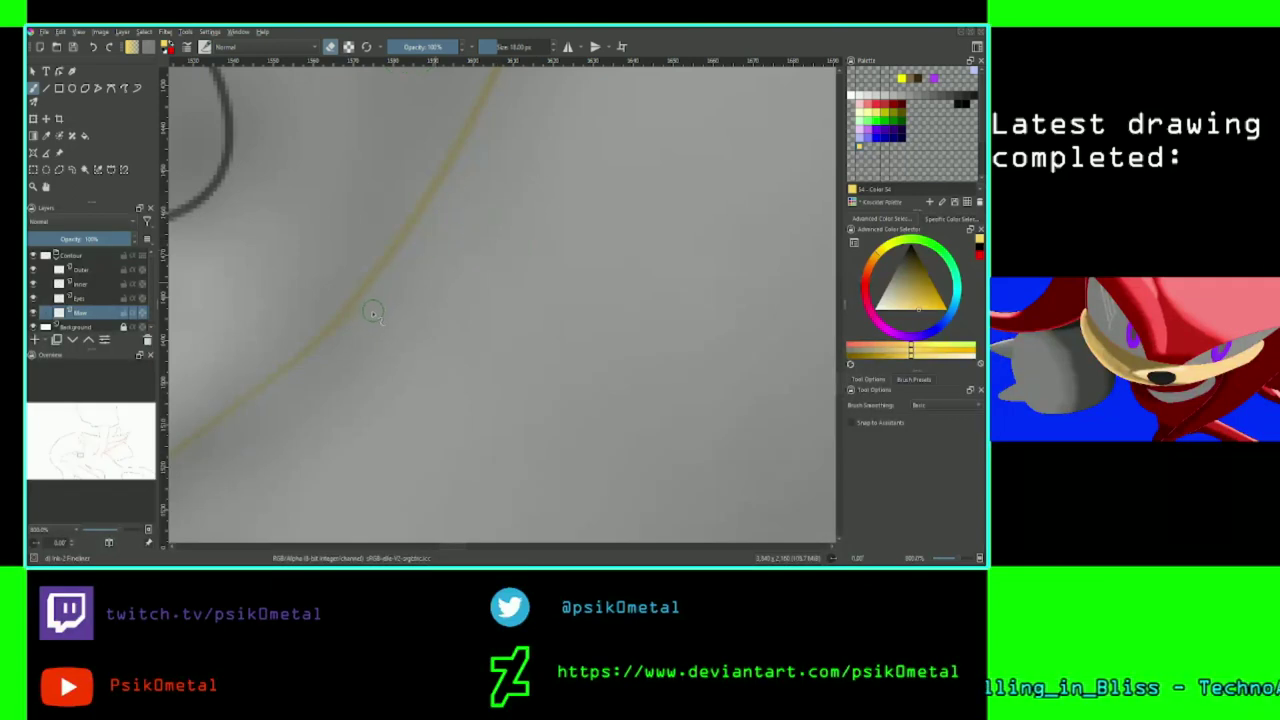
key(bracketright)
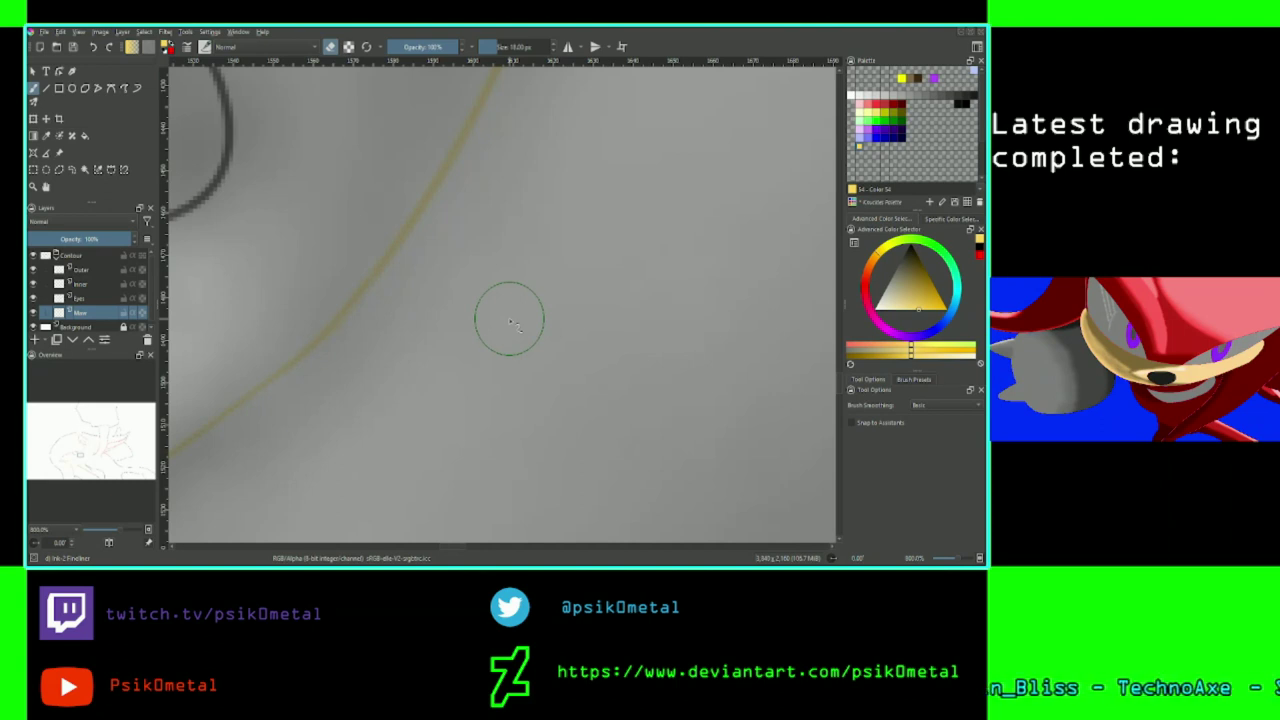
key(ctrl+minus)
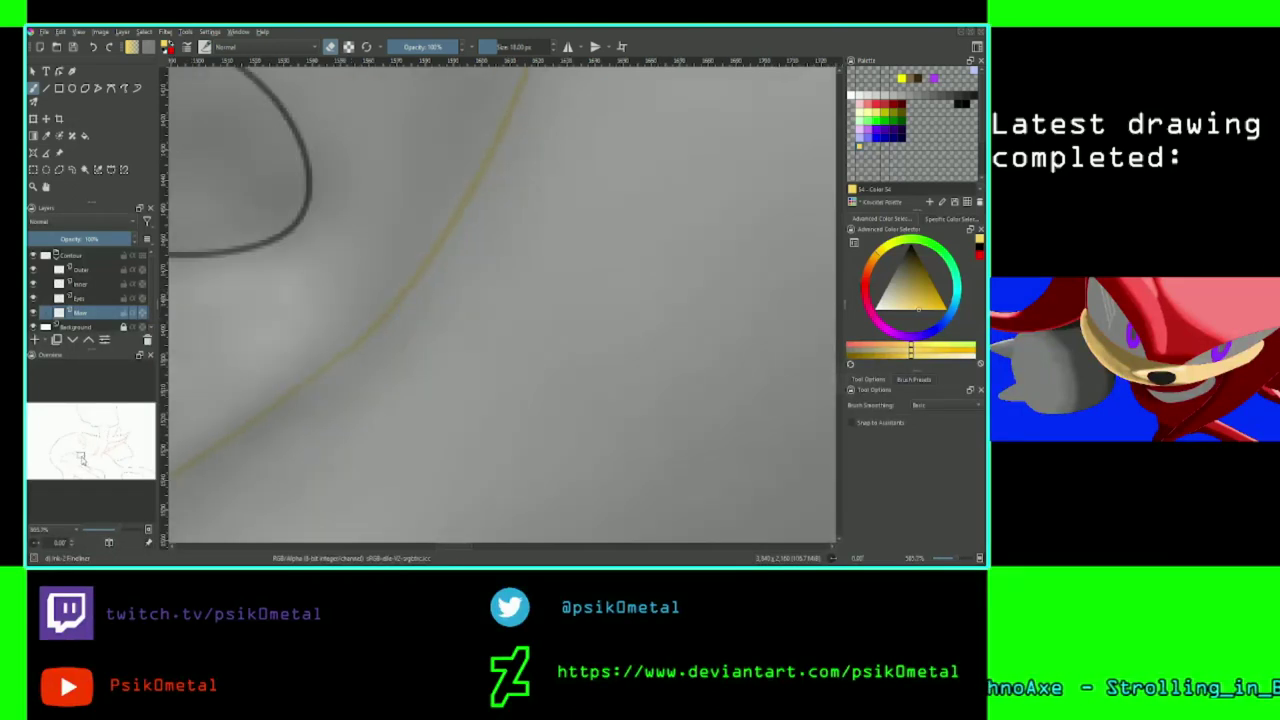
Smooth the upper edge of the yellow contour just beyond the nearly horizontal red line's tip with the eraser.
drag(82, 458, 59, 448)
scroll(58, 444, down, 1)
scroll(58, 444, up, 2)
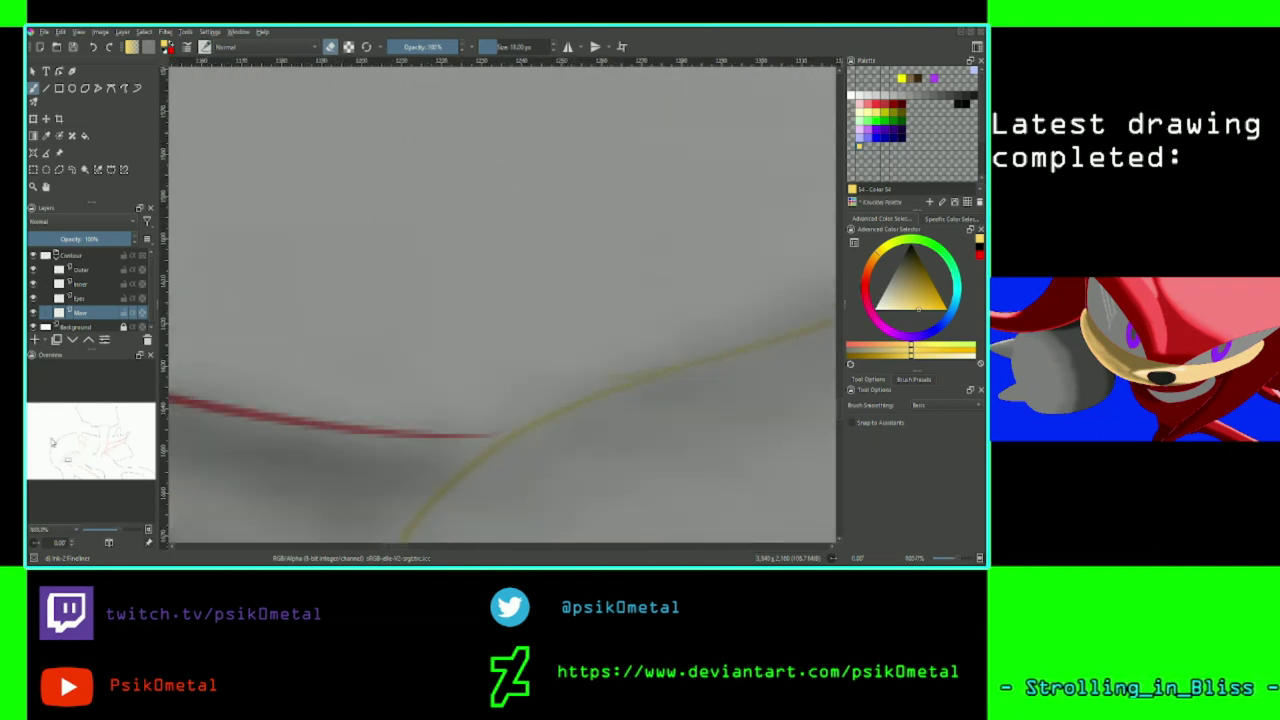
drag(68, 462, 70, 461)
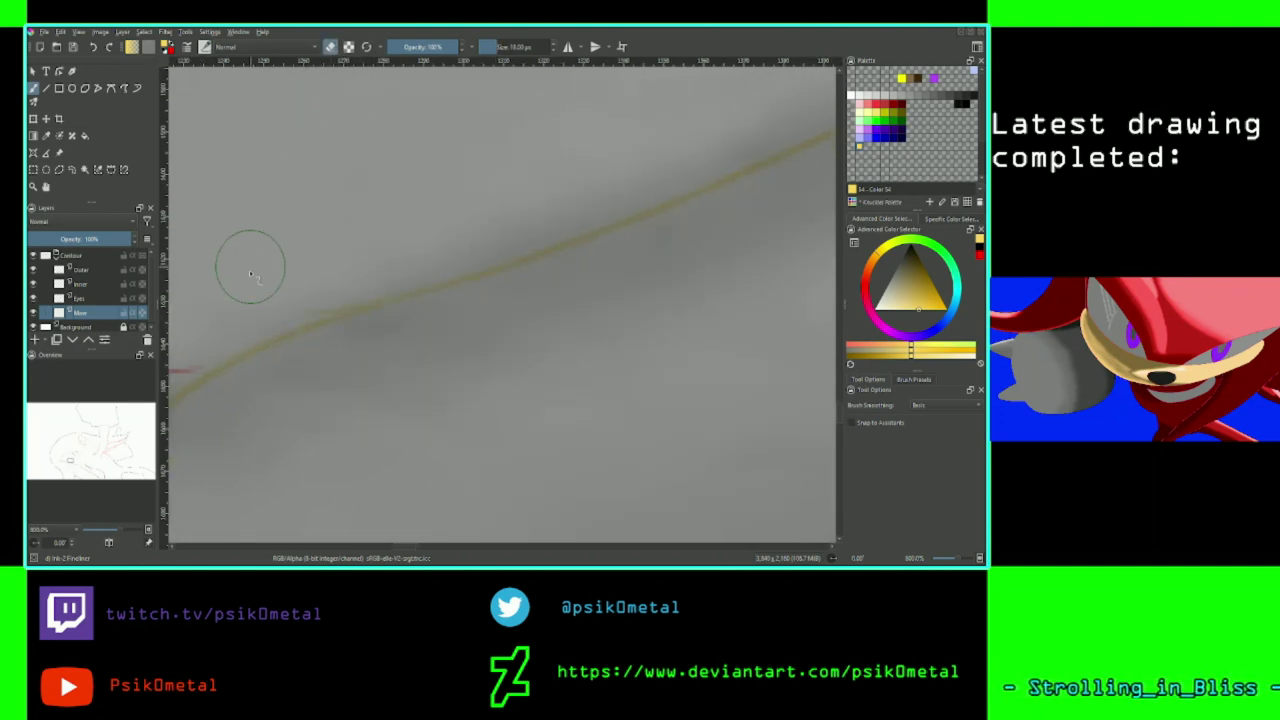
drag(264, 290, 289, 292)
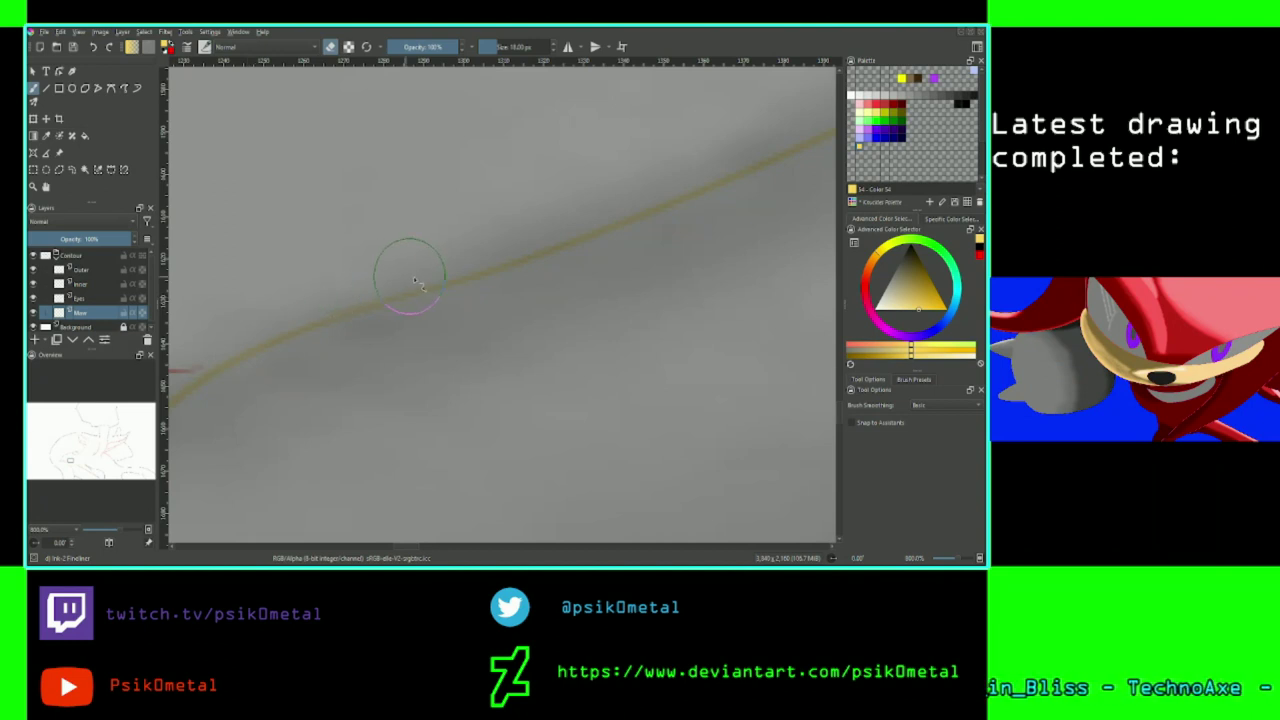
scroll(440, 173, up, 2)
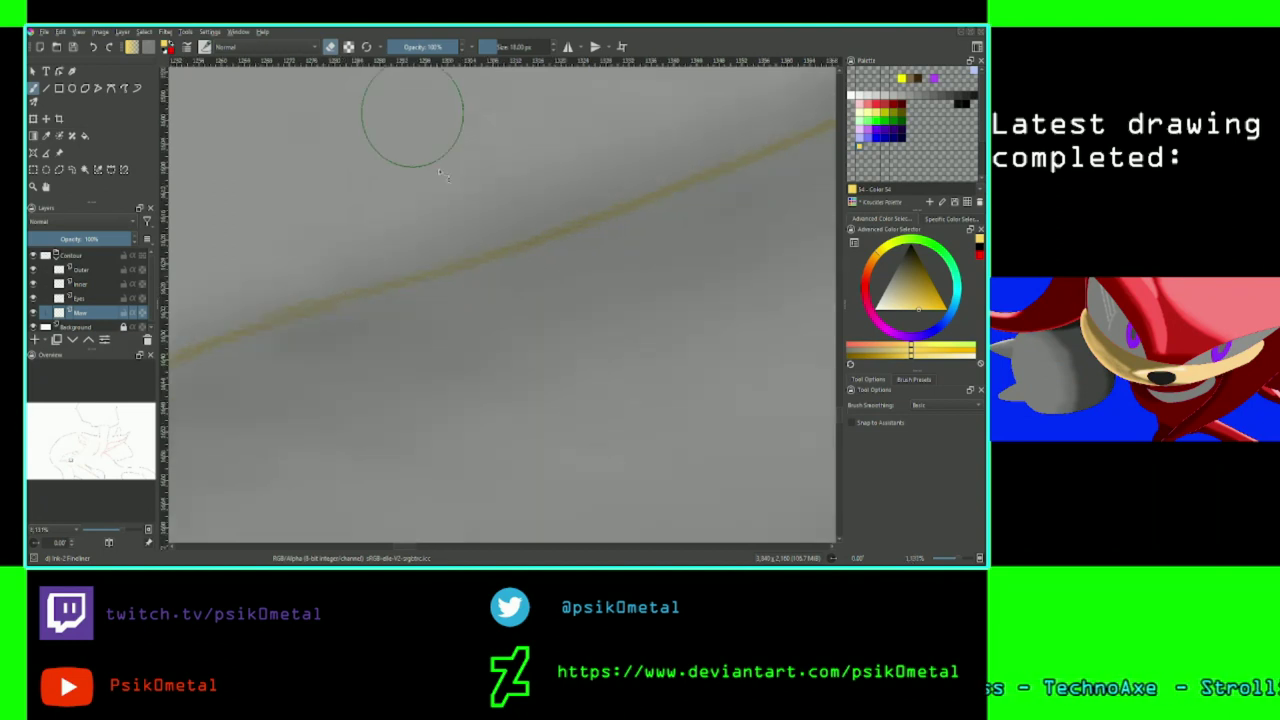
scroll(449, 129, down, 2)
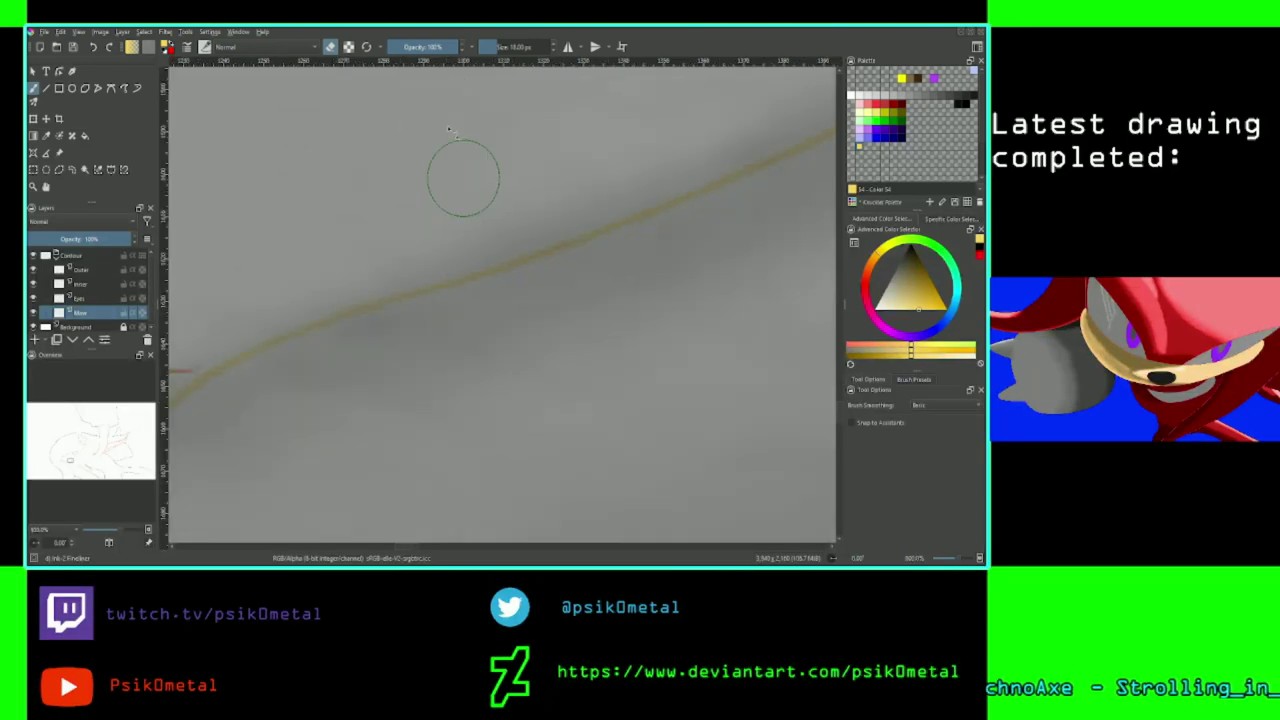
scroll(449, 129, down, 2)
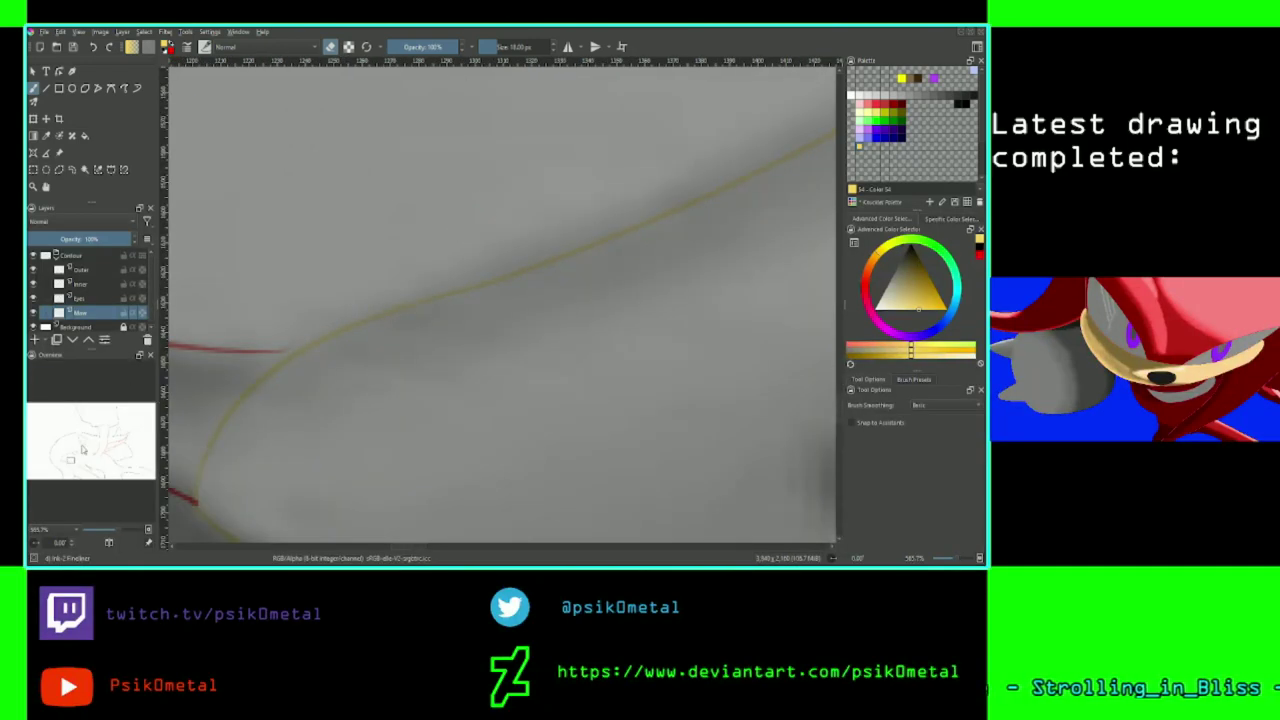
Erase the stray yellow outside the contour's sharp bend where the lower dark red line's tip meets it.
drag(69, 460, 68, 465)
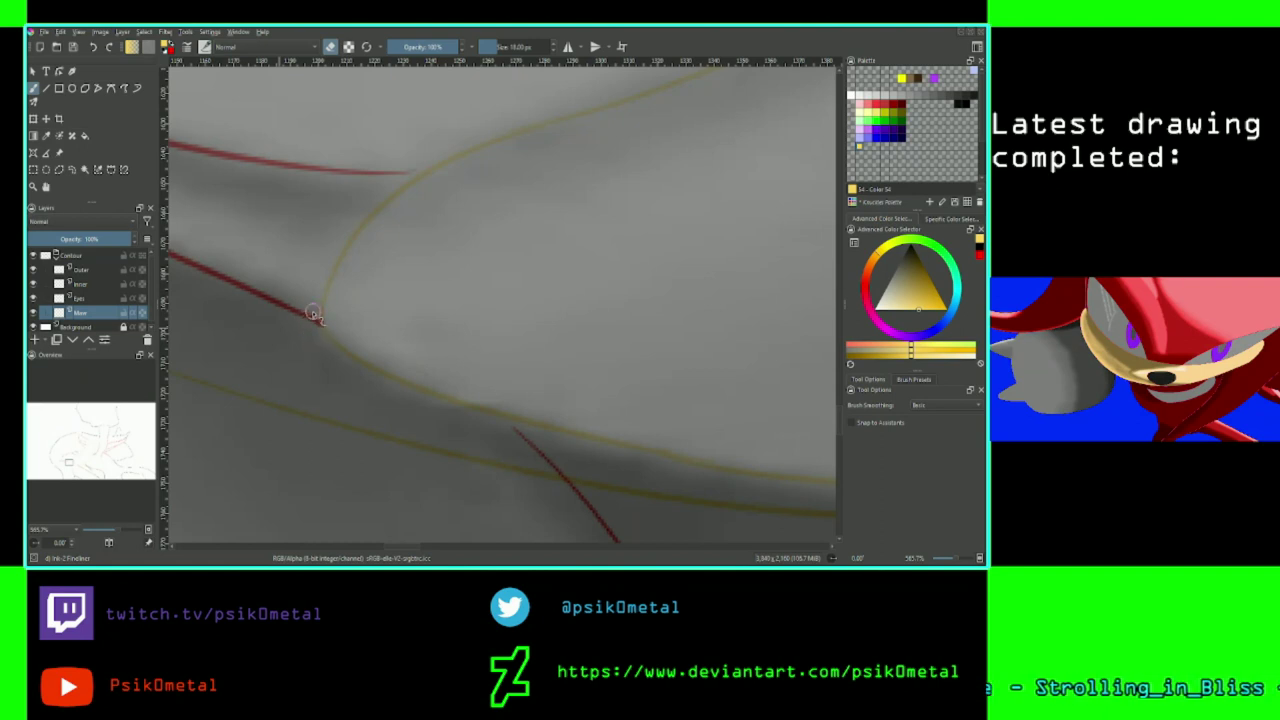
key(ctrl+plus)
scroll(267, 265, up, 2)
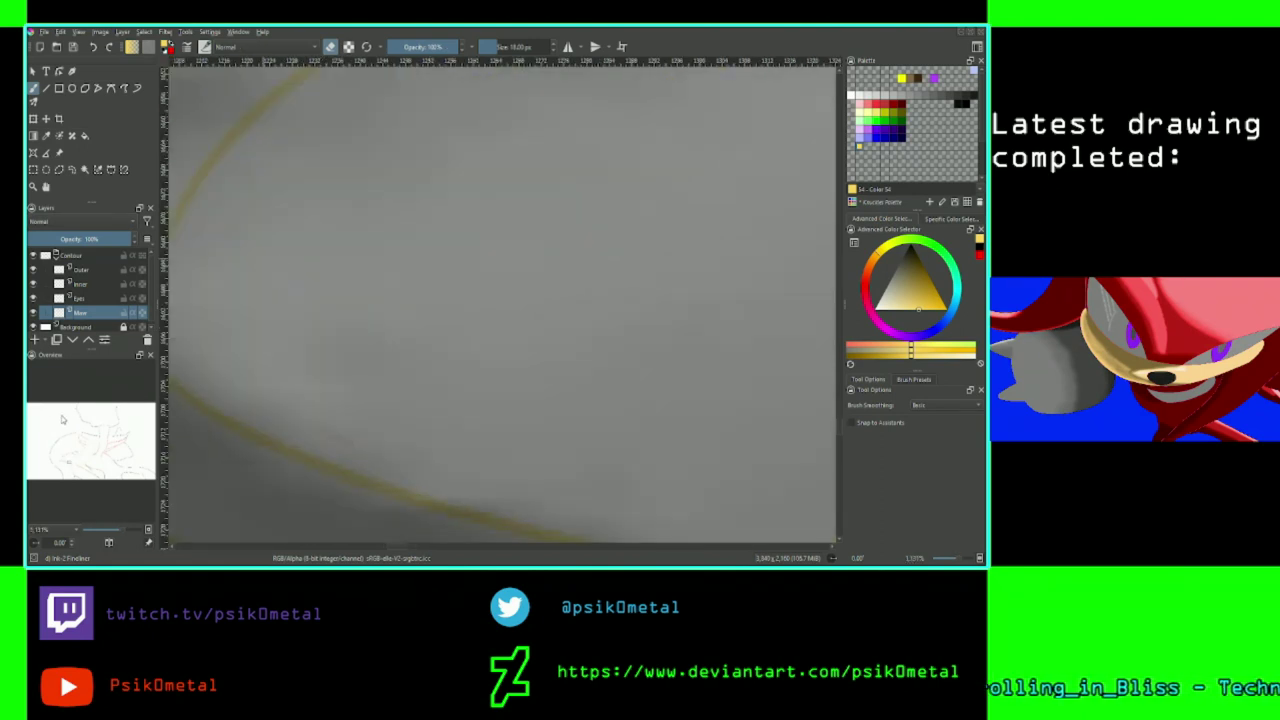
drag(69, 462, 68, 462)
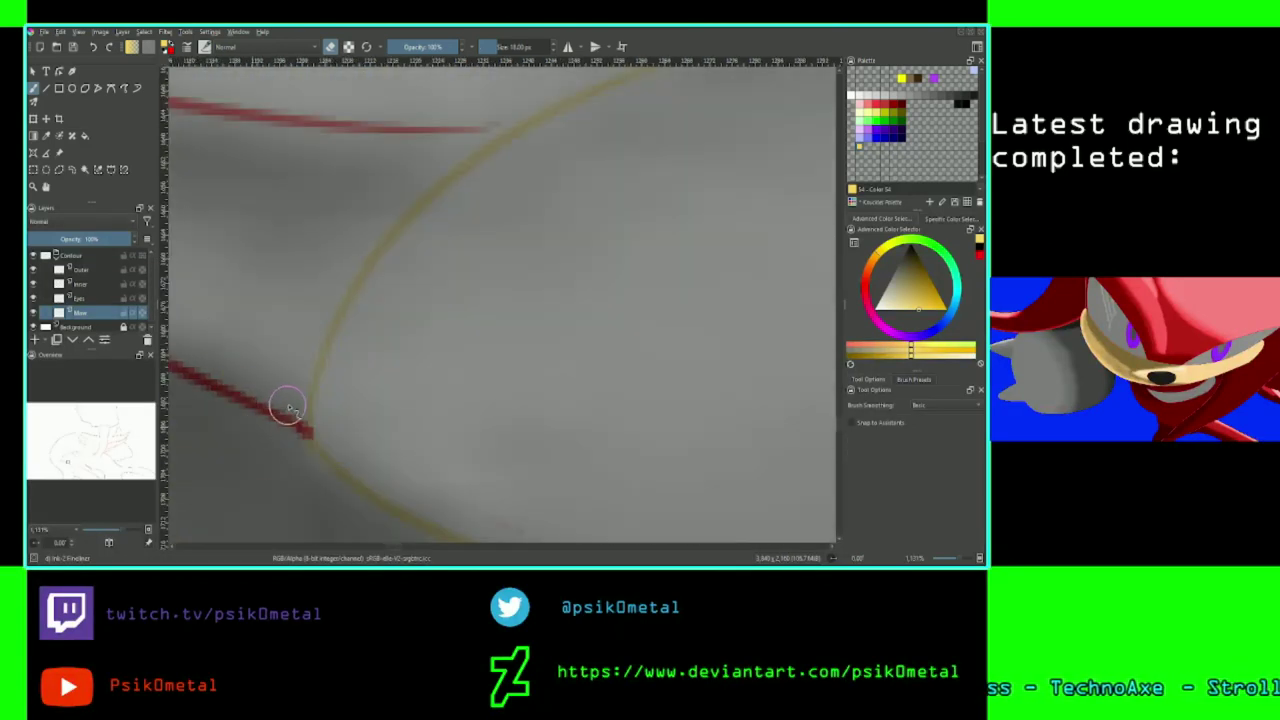
mouse_move(281, 443)
mouse_down()
mouse_move(286, 429)
mouse_move(300, 460)
mouse_up()
scroll(250, 418, down, 2)
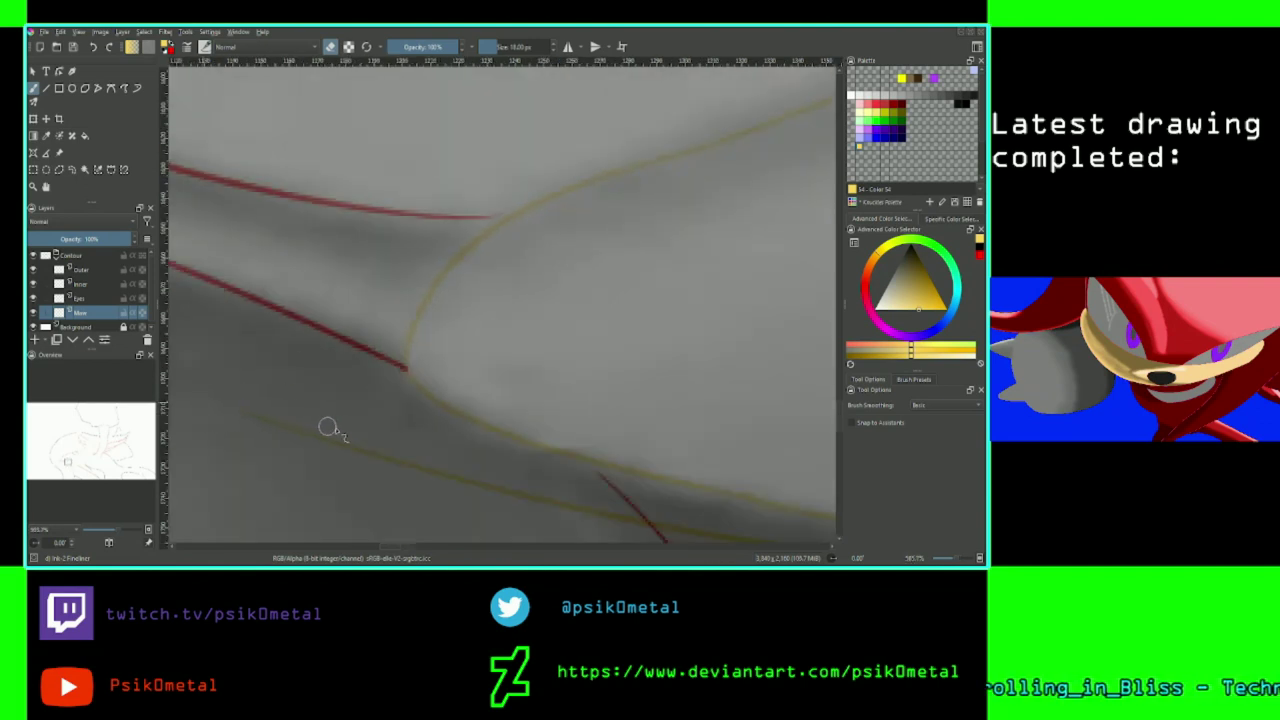
Erase the surplus second yellow line running below the face contour and across the curved red line.
drag(353, 450, 704, 533)
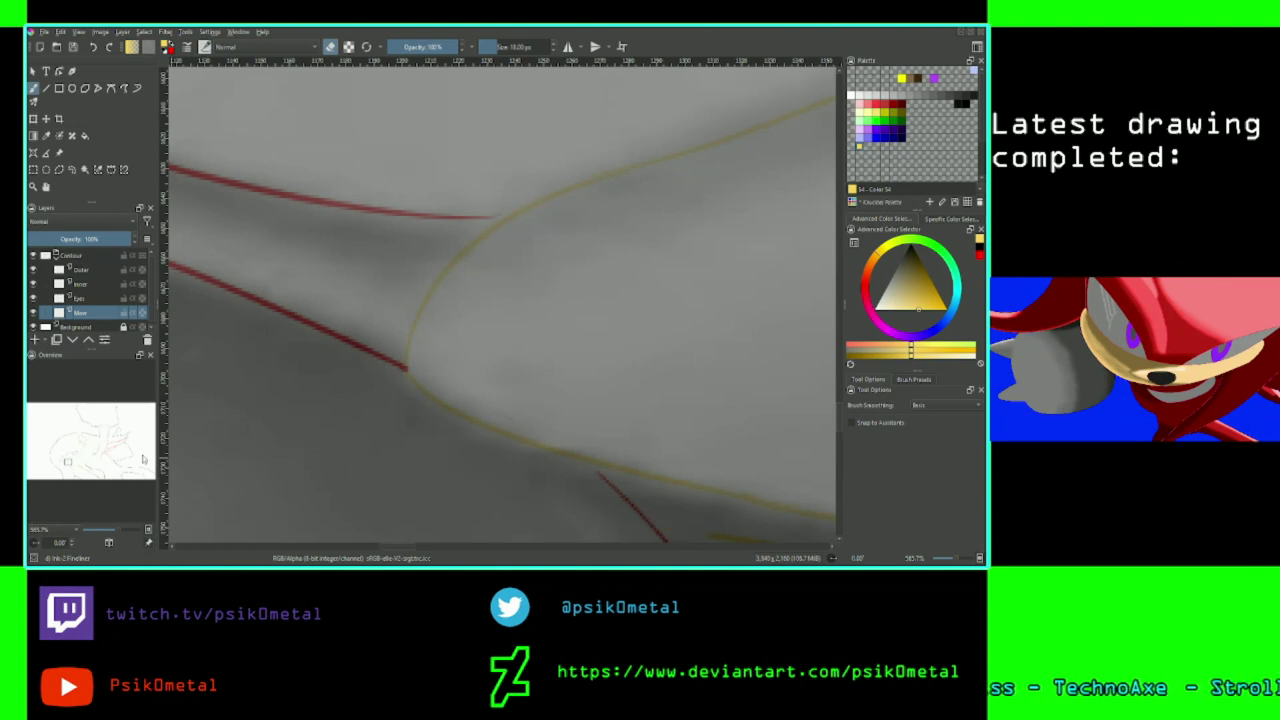
drag(68, 462, 72, 466)
mouse_move(376, 228)
mouse_down()
mouse_move(394, 240)
mouse_move(429, 220)
mouse_move(414, 240)
mouse_move(746, 255)
mouse_move(691, 251)
mouse_up()
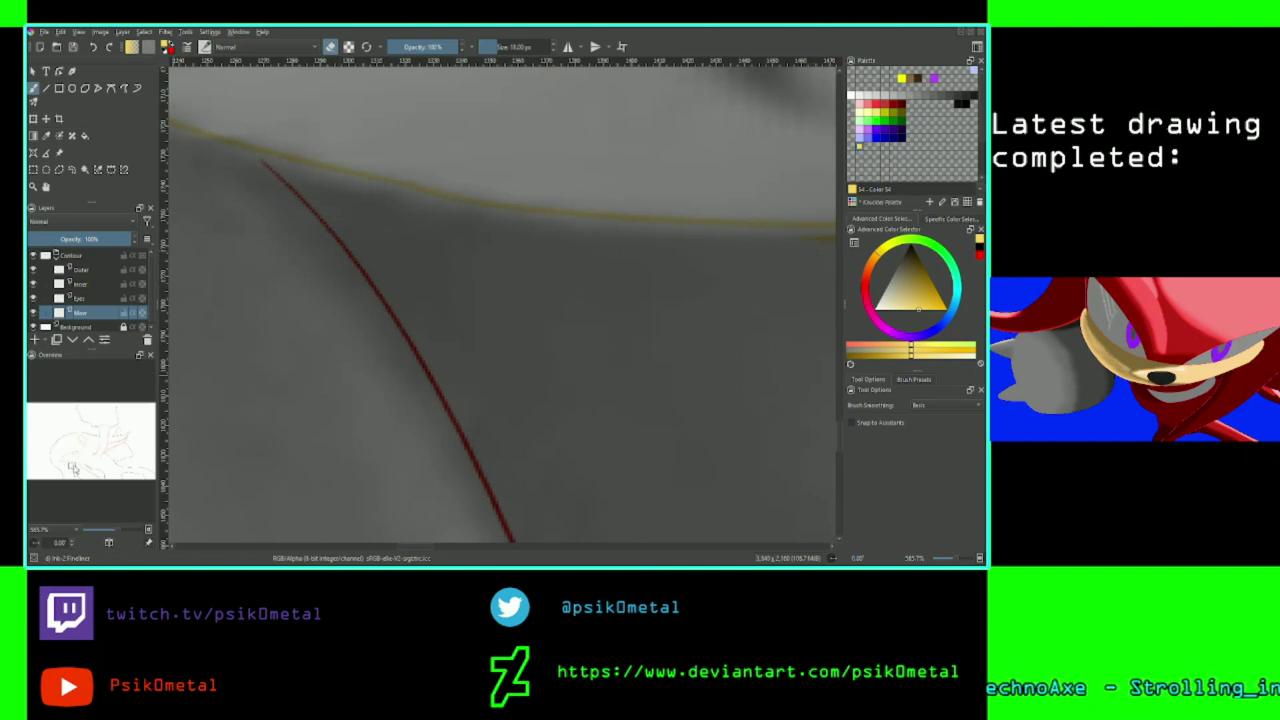
Erase the stray yellow tail beneath the contour next to the upper end of the straight diagonal red line.
drag(73, 467, 77, 465)
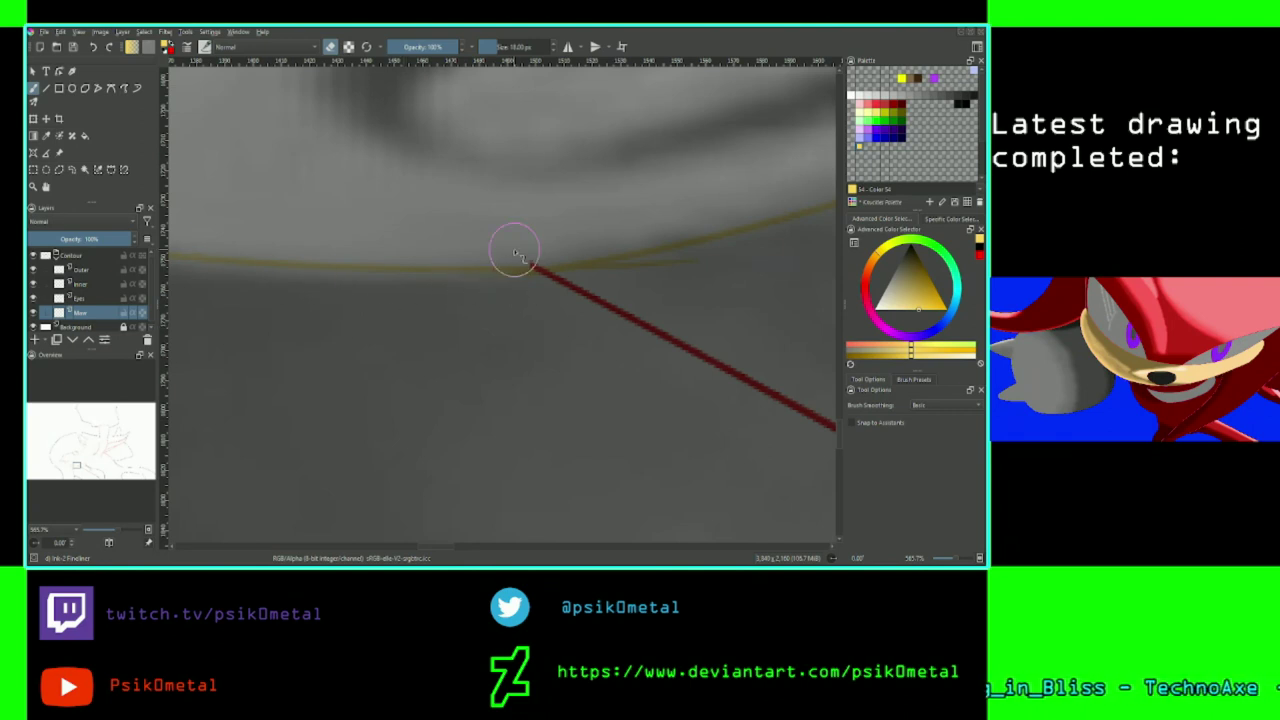
key(plus)
mouse_move(757, 297)
mouse_down()
mouse_move(760, 263)
mouse_move(746, 252)
mouse_move(688, 259)
mouse_up()
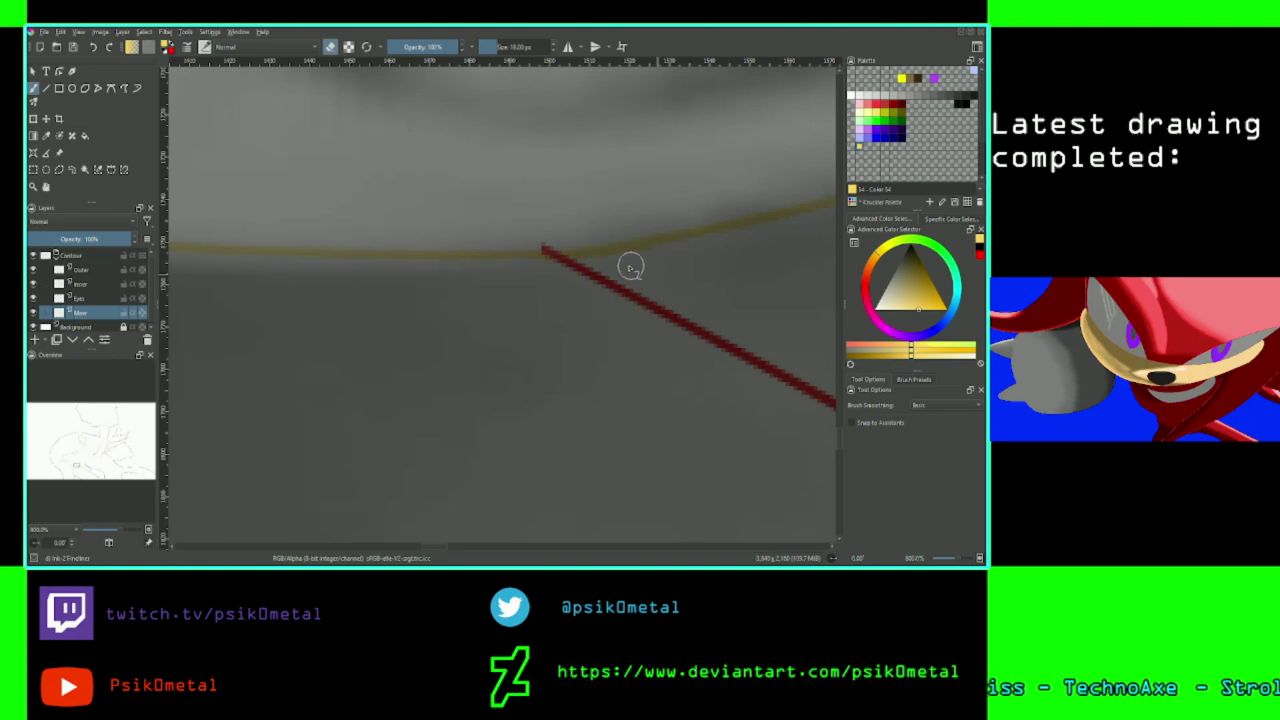
key(minus)
key(minus)
key(minus)
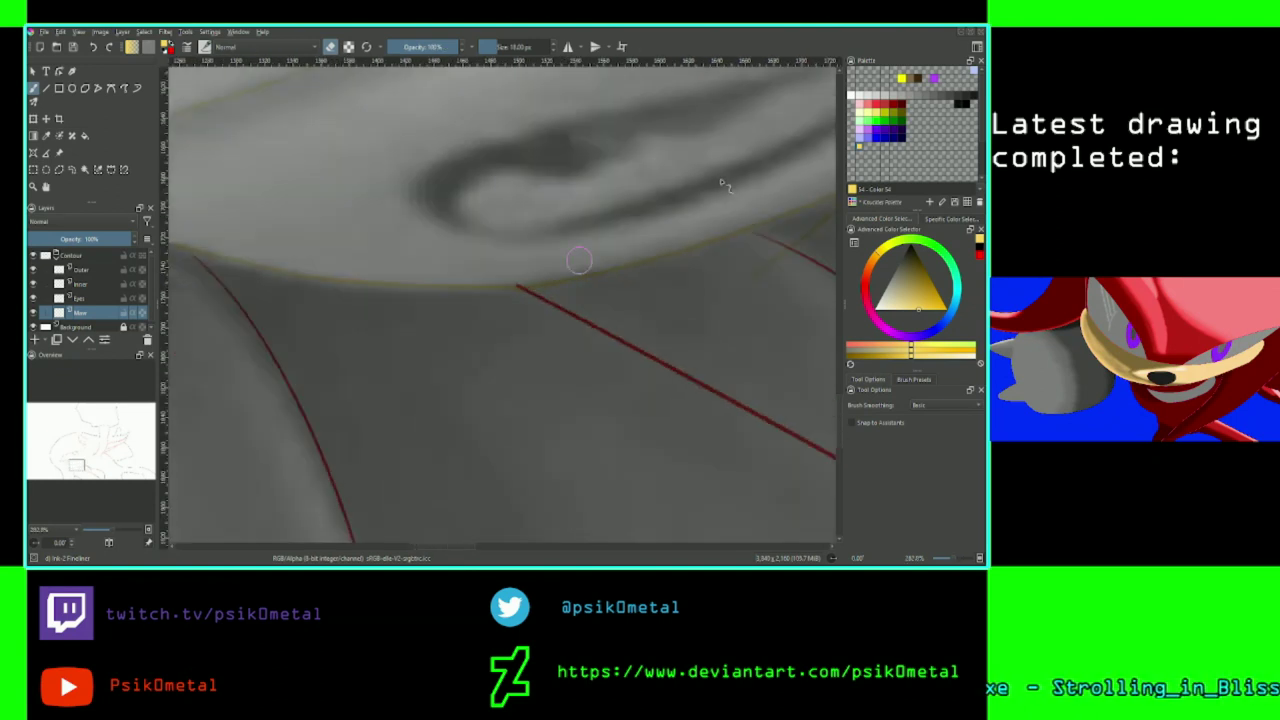
Erase the yellow overshoot that crosses the short red line below the contour, between the two converging red lines.
drag(77, 470, 86, 465)
key(plus)
key(plus)
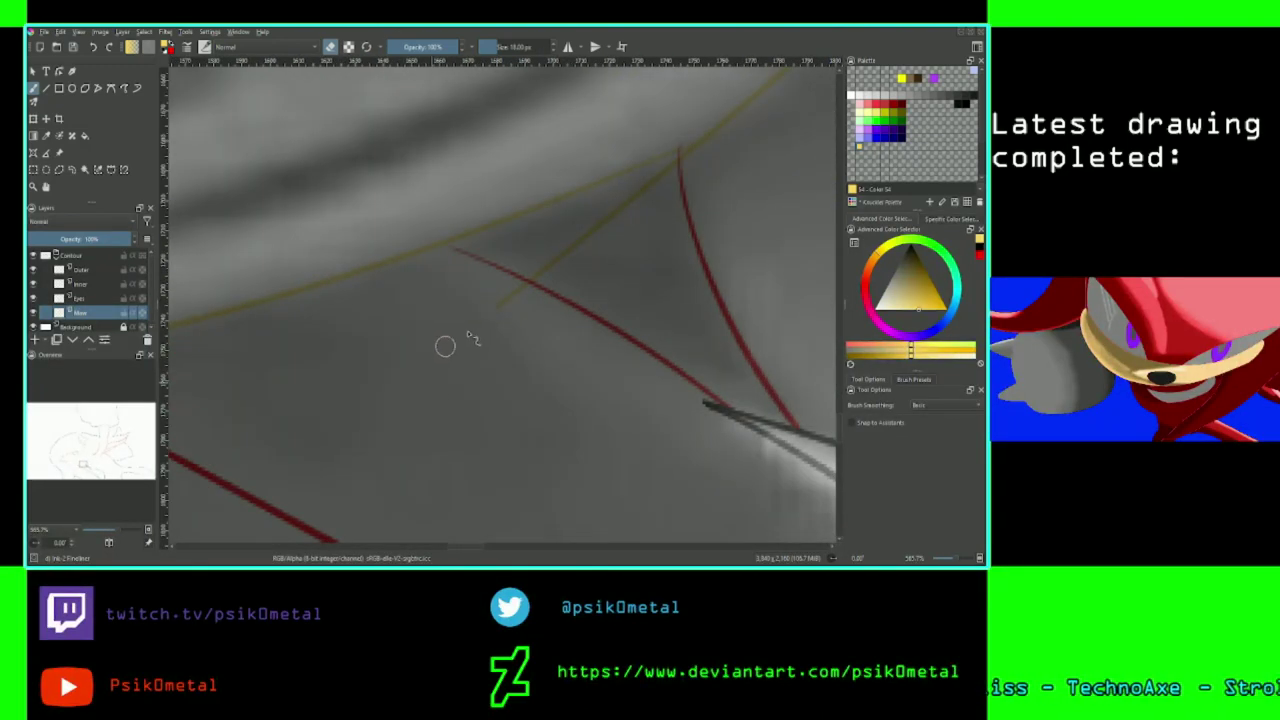
mouse_move(446, 343)
mouse_down()
mouse_move(616, 208)
mouse_move(690, 168)
mouse_up()
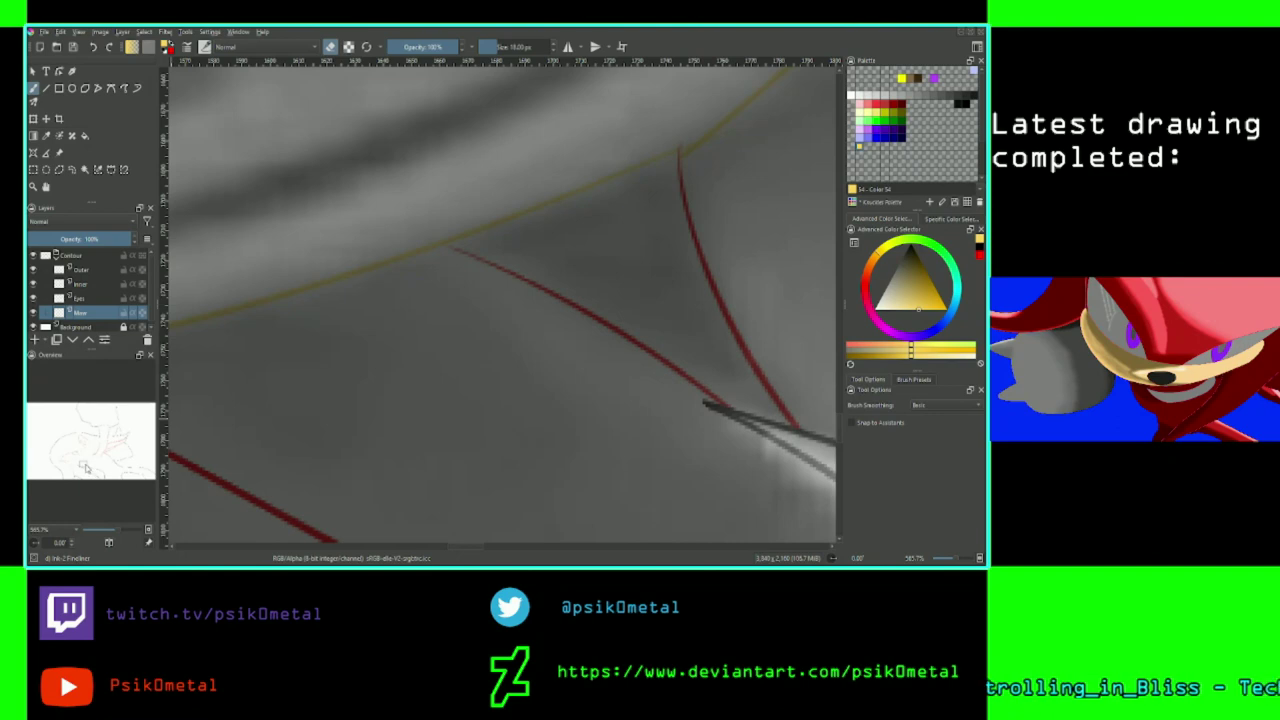
Trim the yellow contour's outer edge at the curved red line's upper tip with the eraser and retouch the junction in yellow.
drag(86, 465, 88, 463)
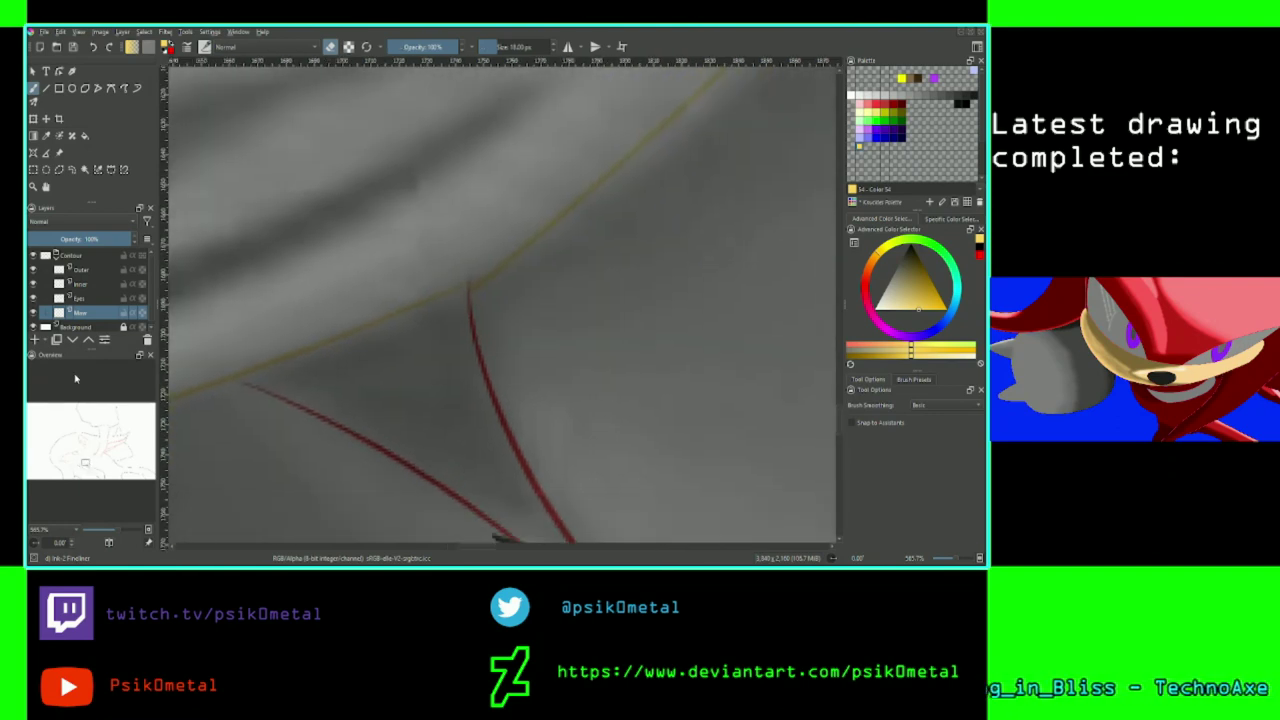
scroll(75, 378, up, 2)
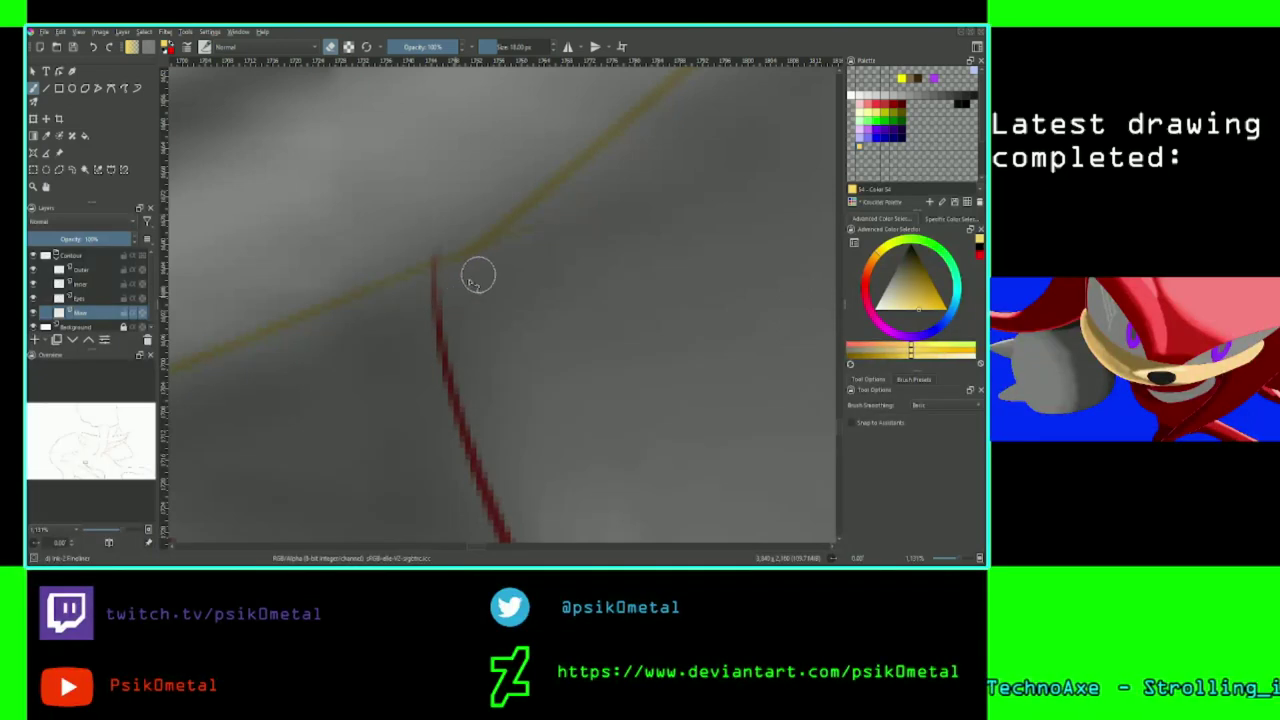
drag(520, 246, 466, 291)
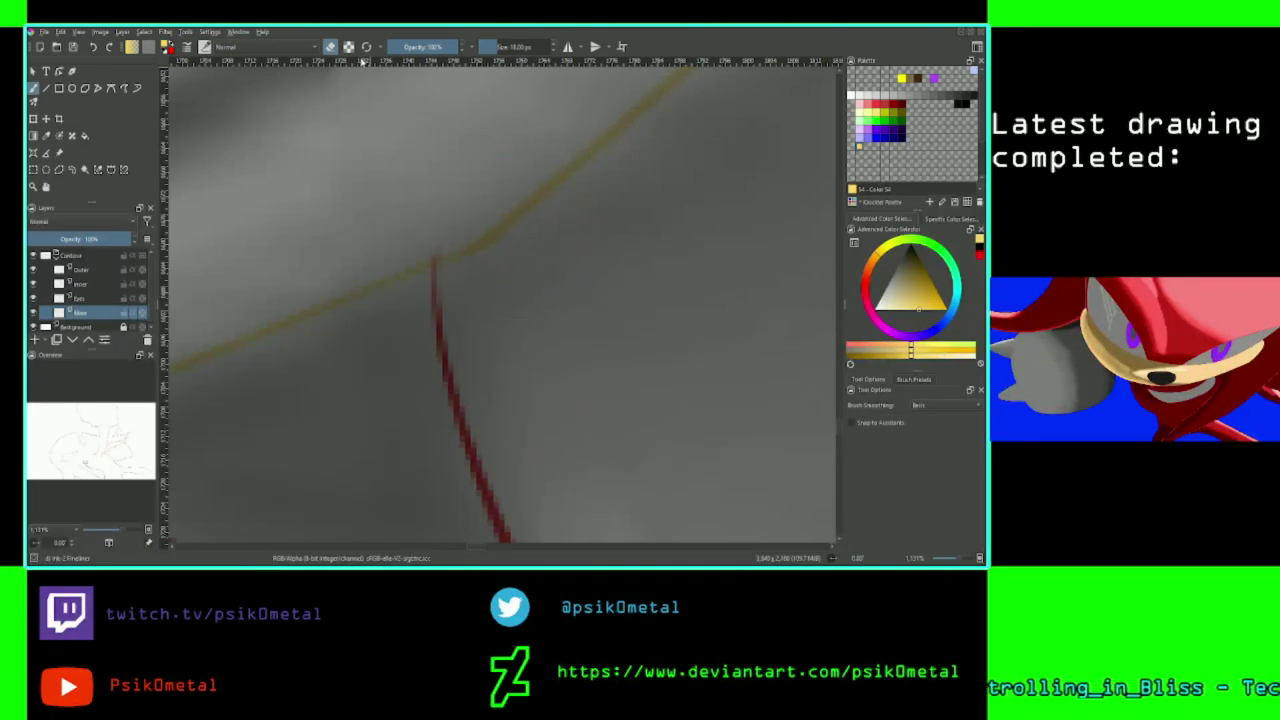
key(bracketleft)
key(bracketleft)
key(bracketleft)
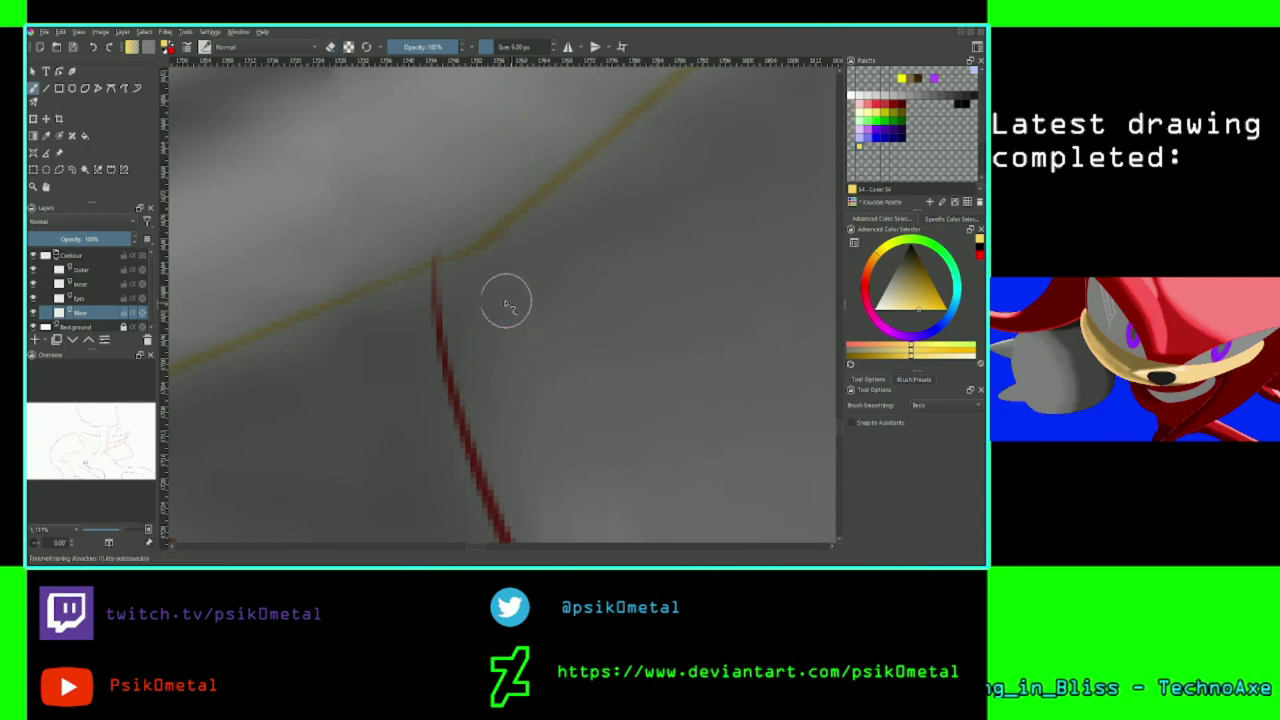
drag(425, 268, 433, 266)
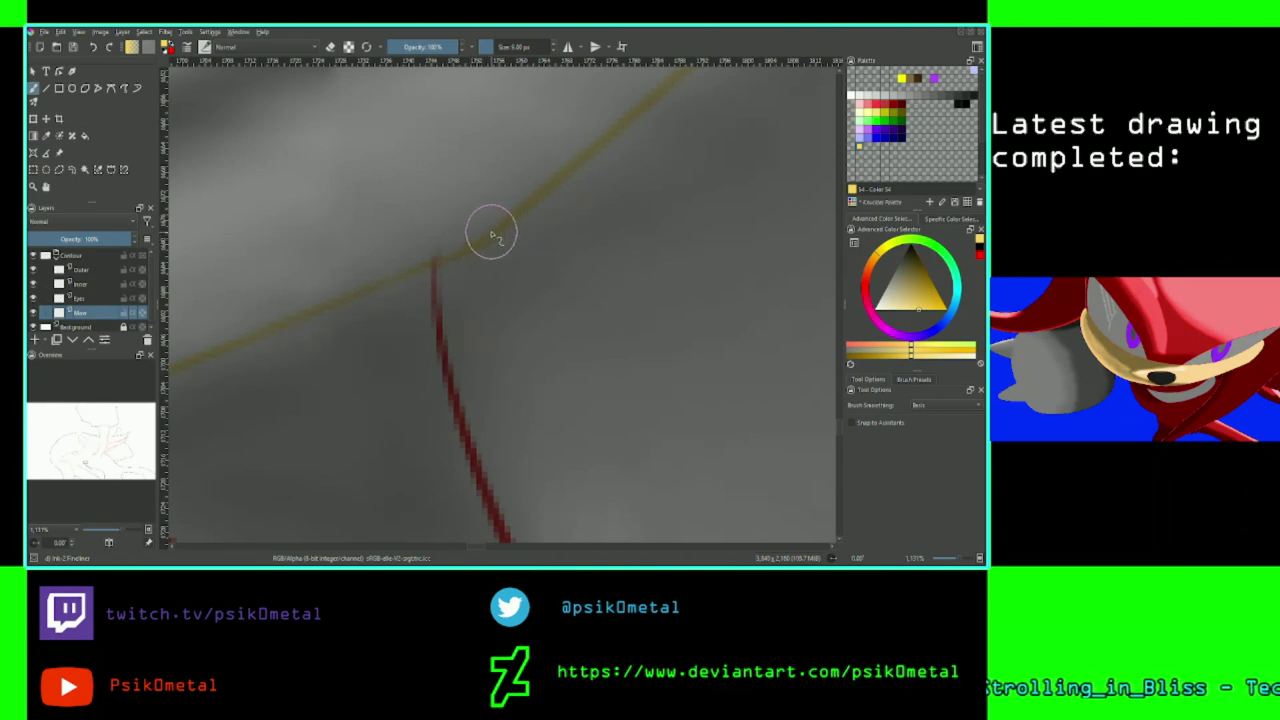
key(minus)
key(minus)
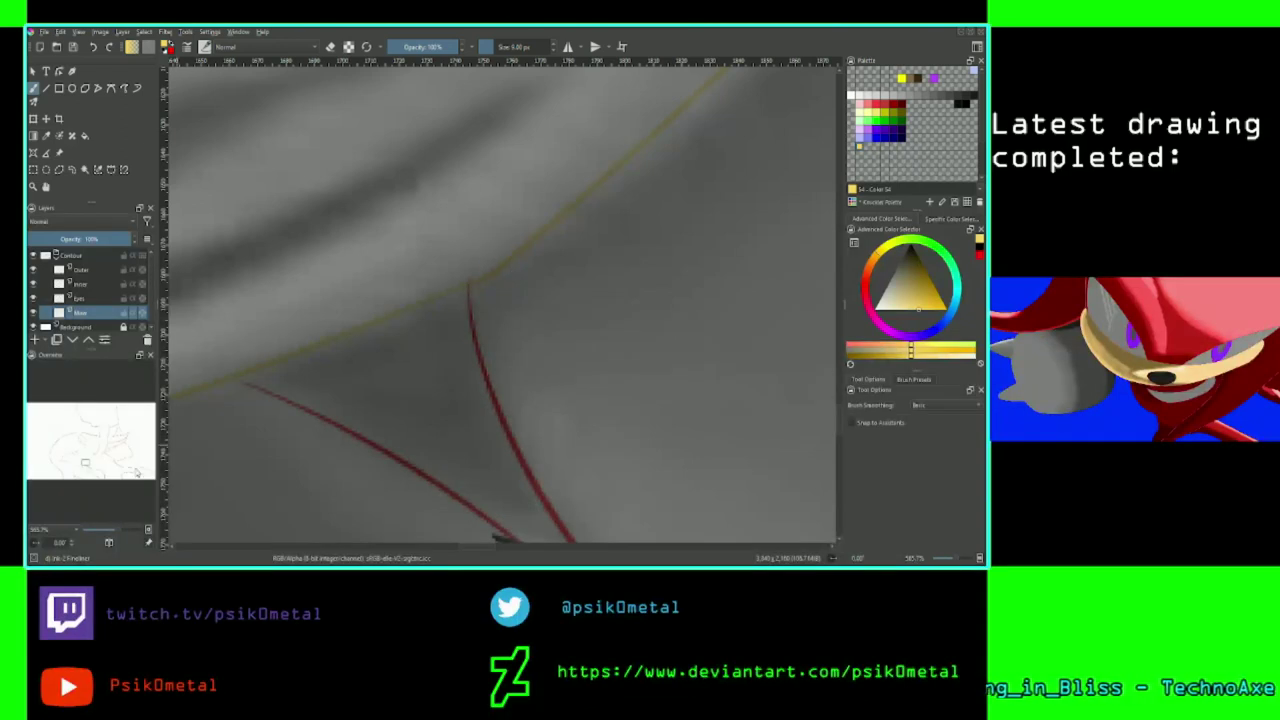
Erase a short section of the yellow contour just above the horizontal red line's end and switch back to drawing.
drag(87, 463, 92, 453)
click(331, 48)
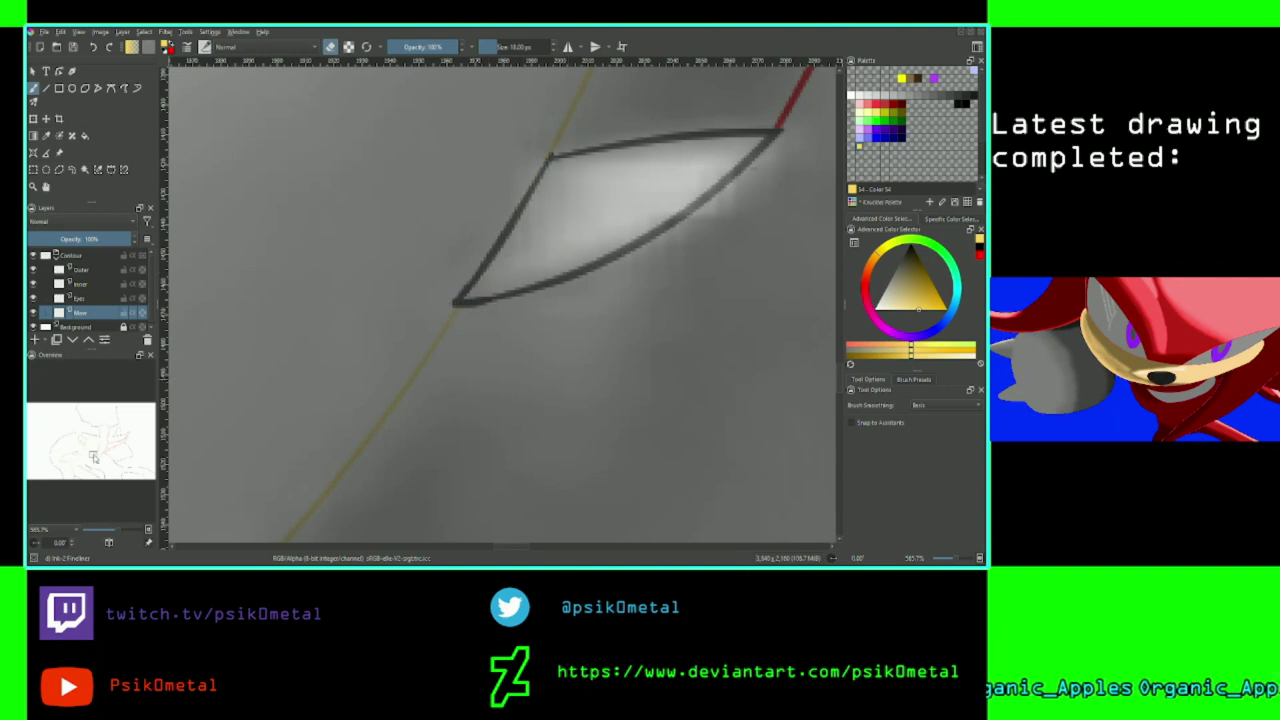
drag(93, 457, 90, 432)
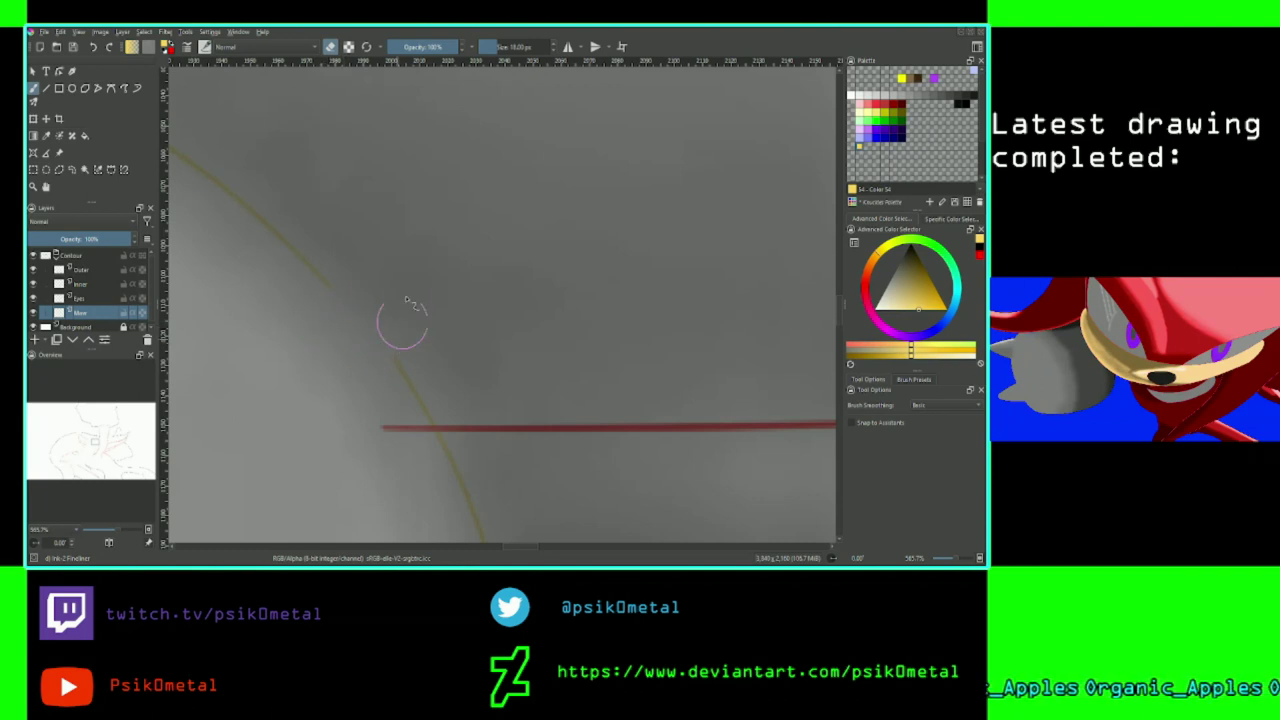
click(331, 48)
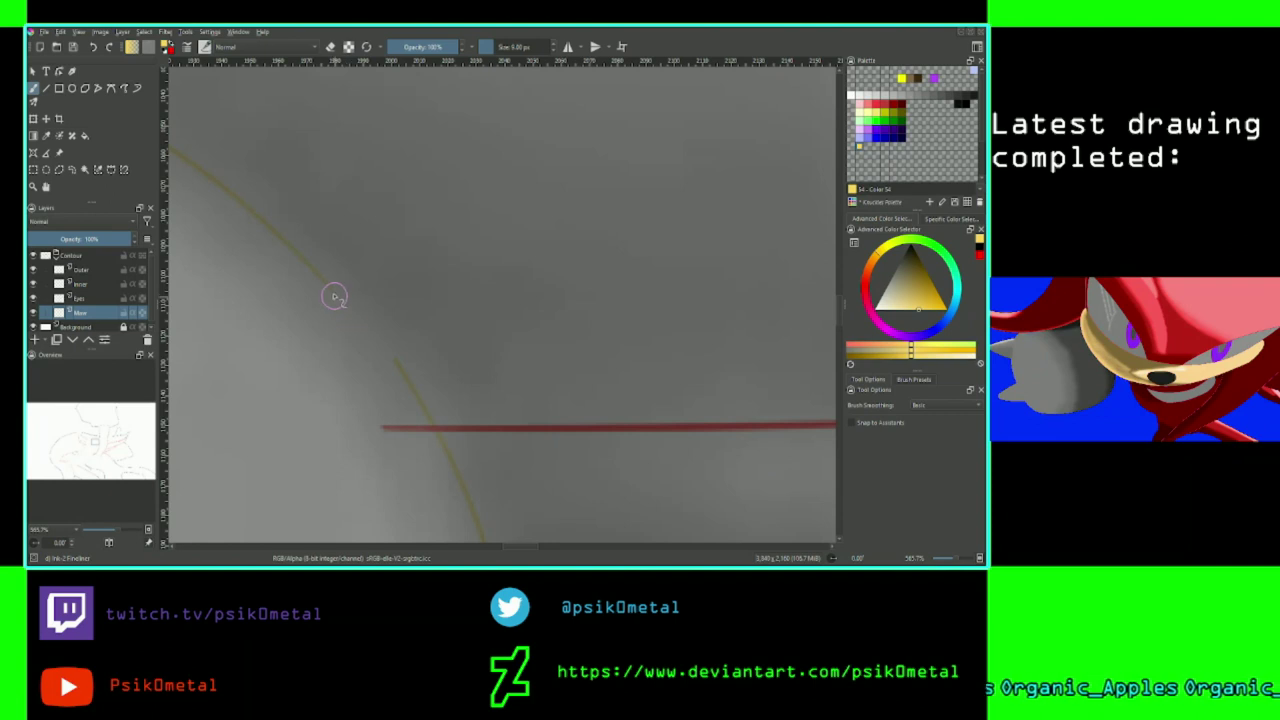
drag(328, 286, 397, 386)
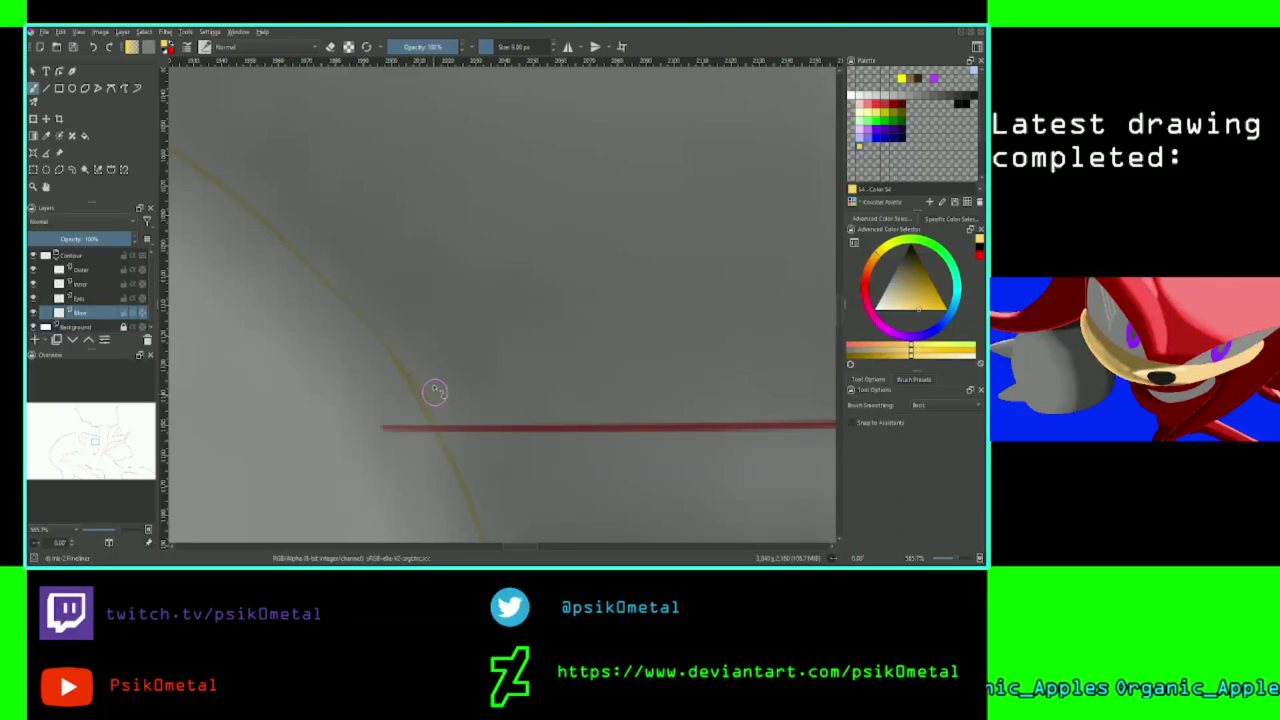
key(ctrl+z)
drag(316, 273, 433, 422)
key(ctrl+z)
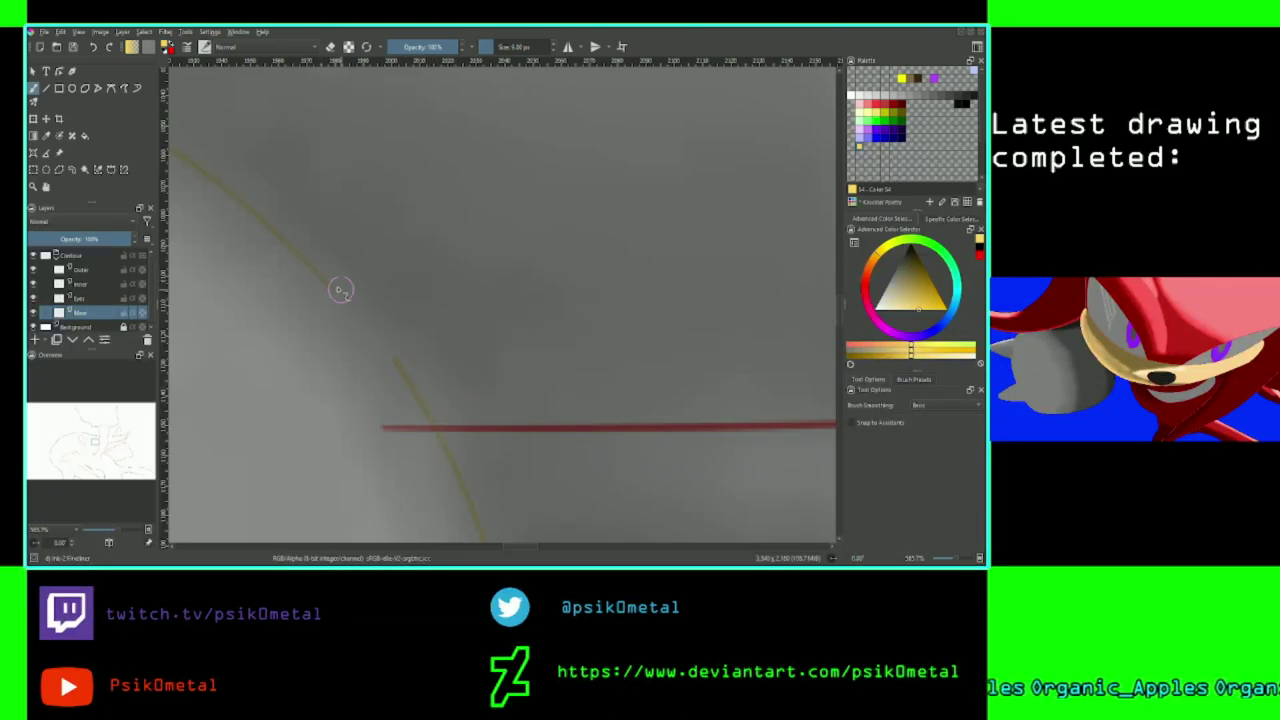
mouse_move(320, 278)
mouse_down()
mouse_move(373, 329)
mouse_move(431, 427)
mouse_up()
key(ctrl+z)
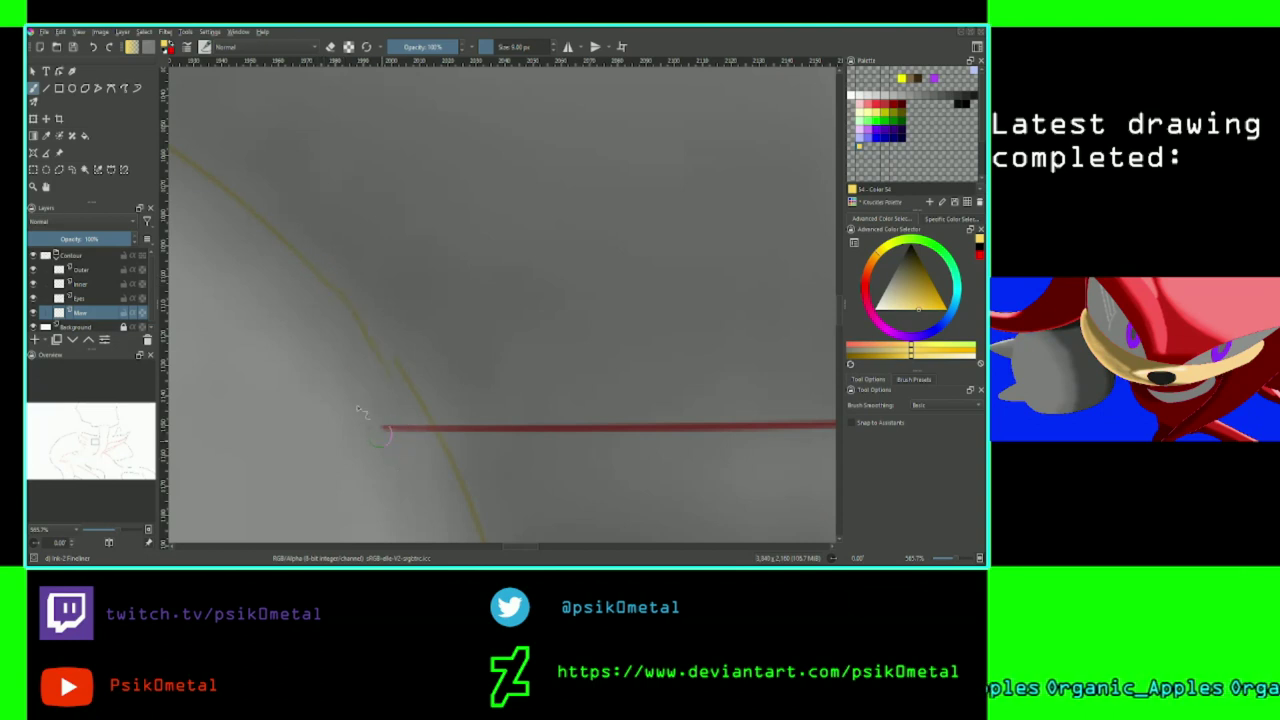
Set brush smoothing to Stabilizer and redraw the missing section of the yellow contour down to the horizontal red line.
click(945, 405)
click(925, 434)
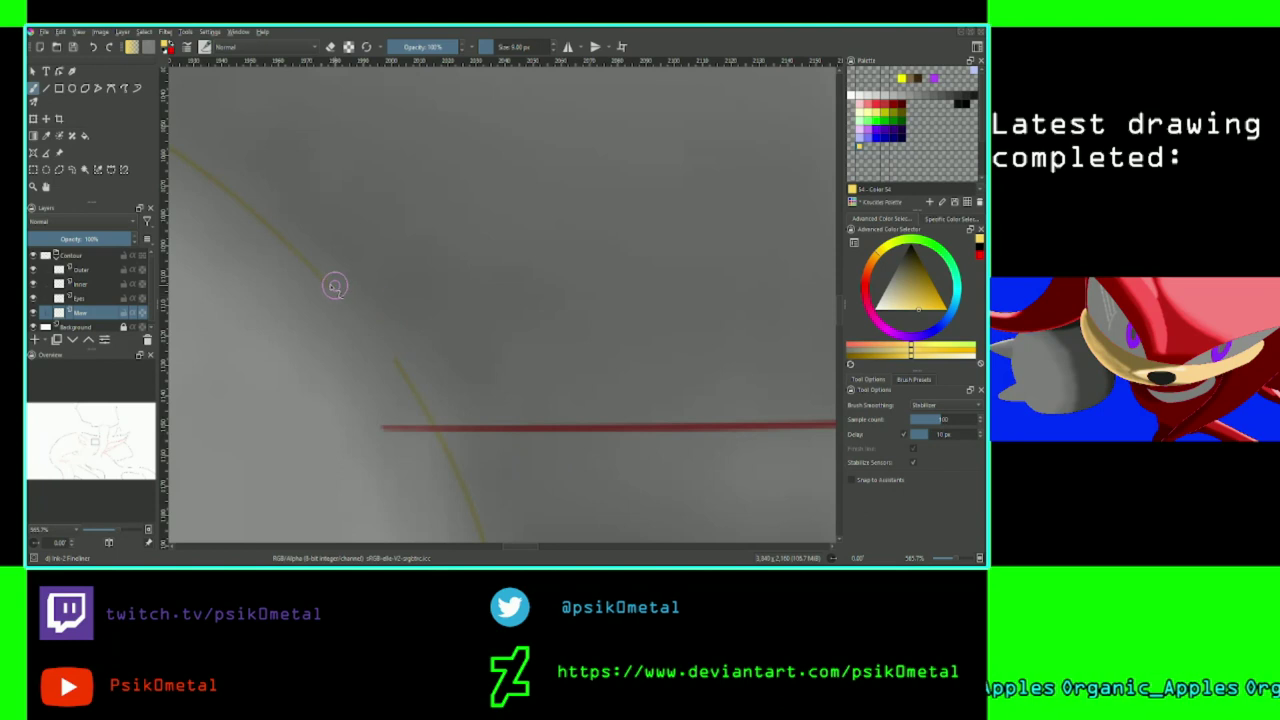
drag(335, 287, 417, 419)
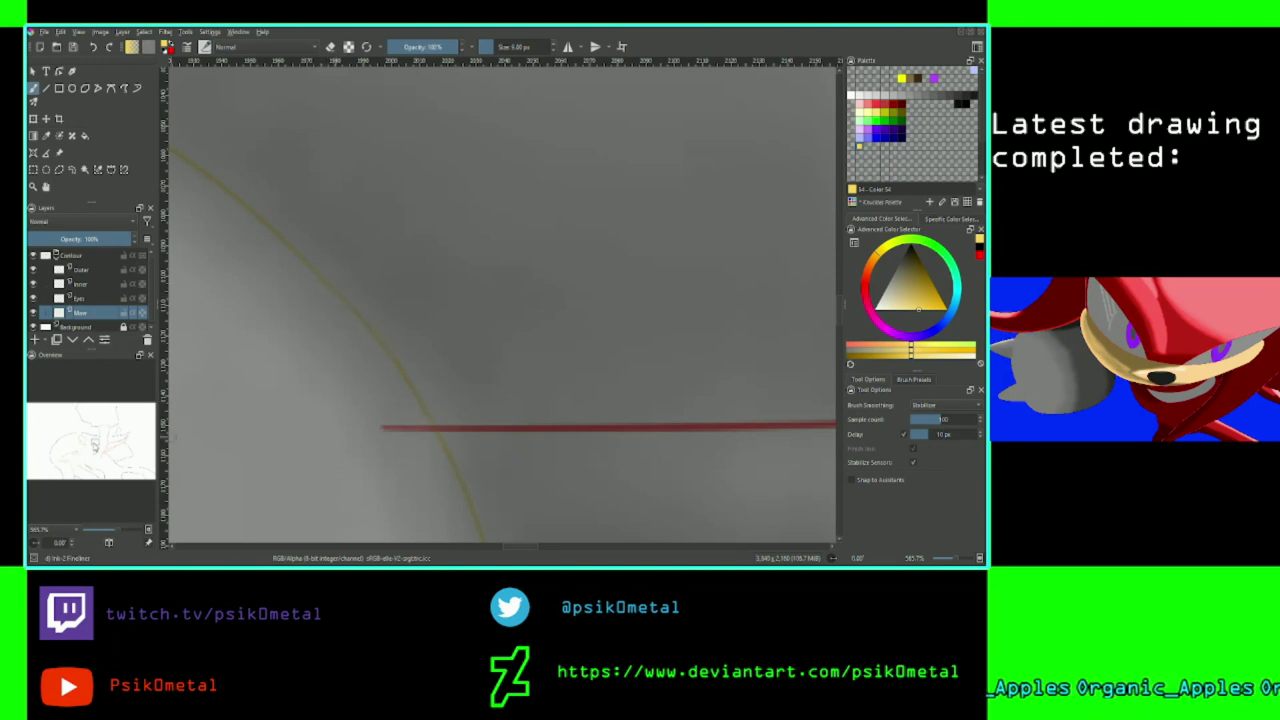
drag(94, 445, 84, 449)
scroll(96, 372, down, 3)
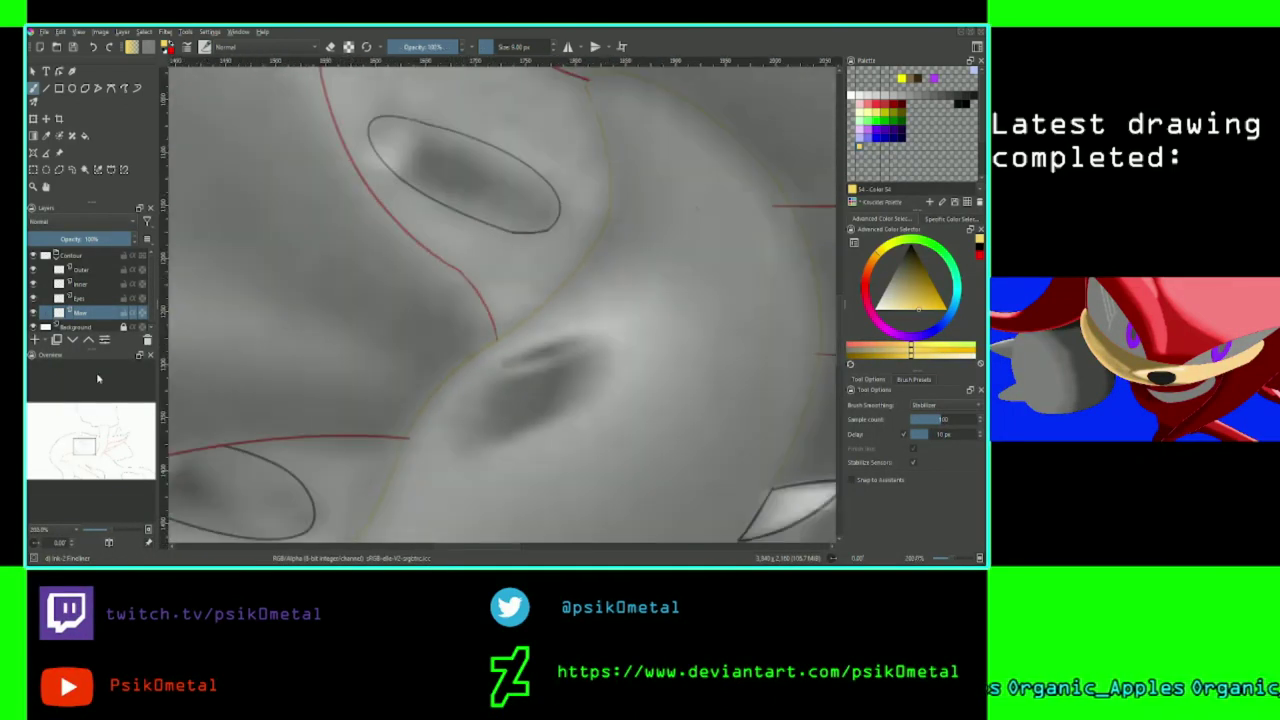
scroll(98, 378, down, 3)
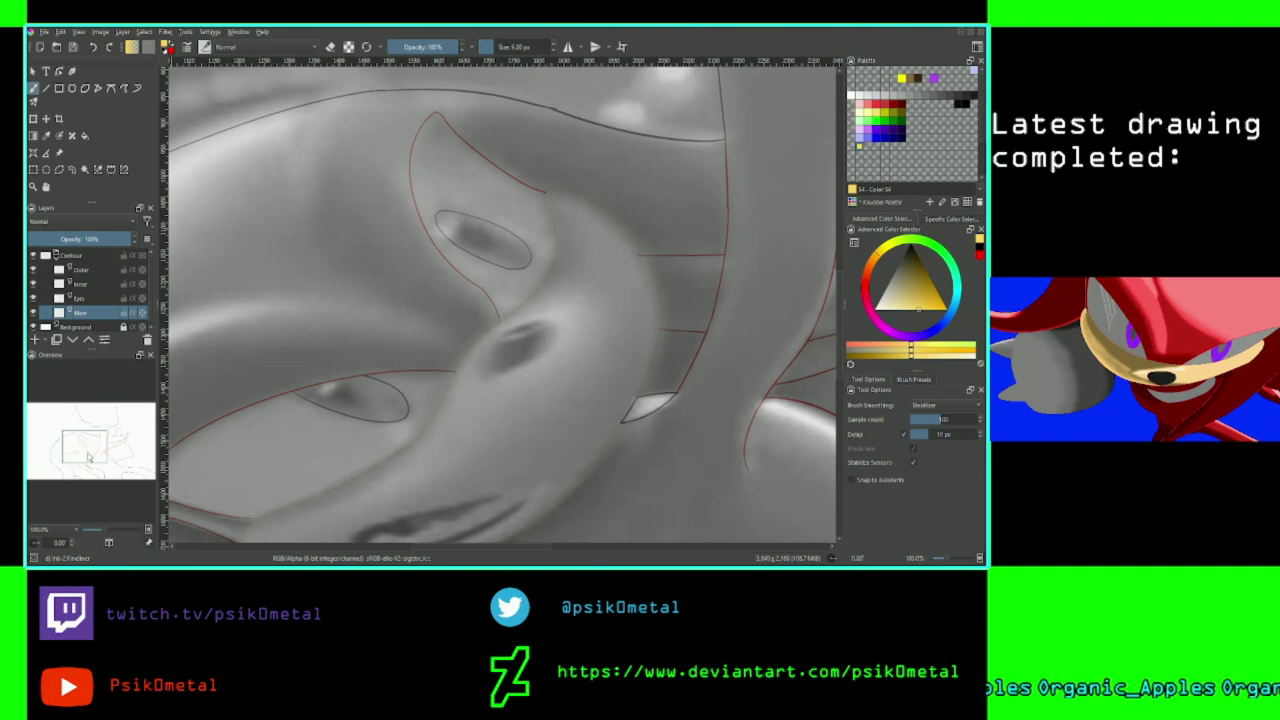
drag(88, 457, 84, 469)
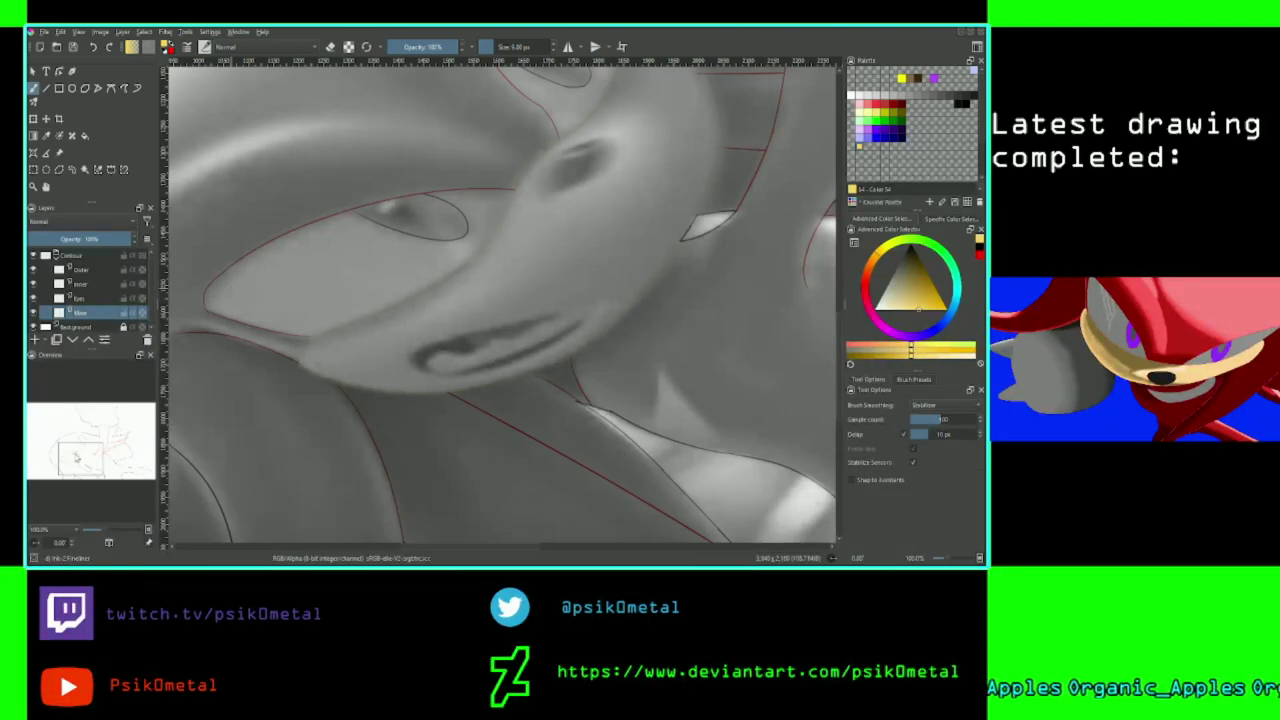
scroll(76, 457, up, 1)
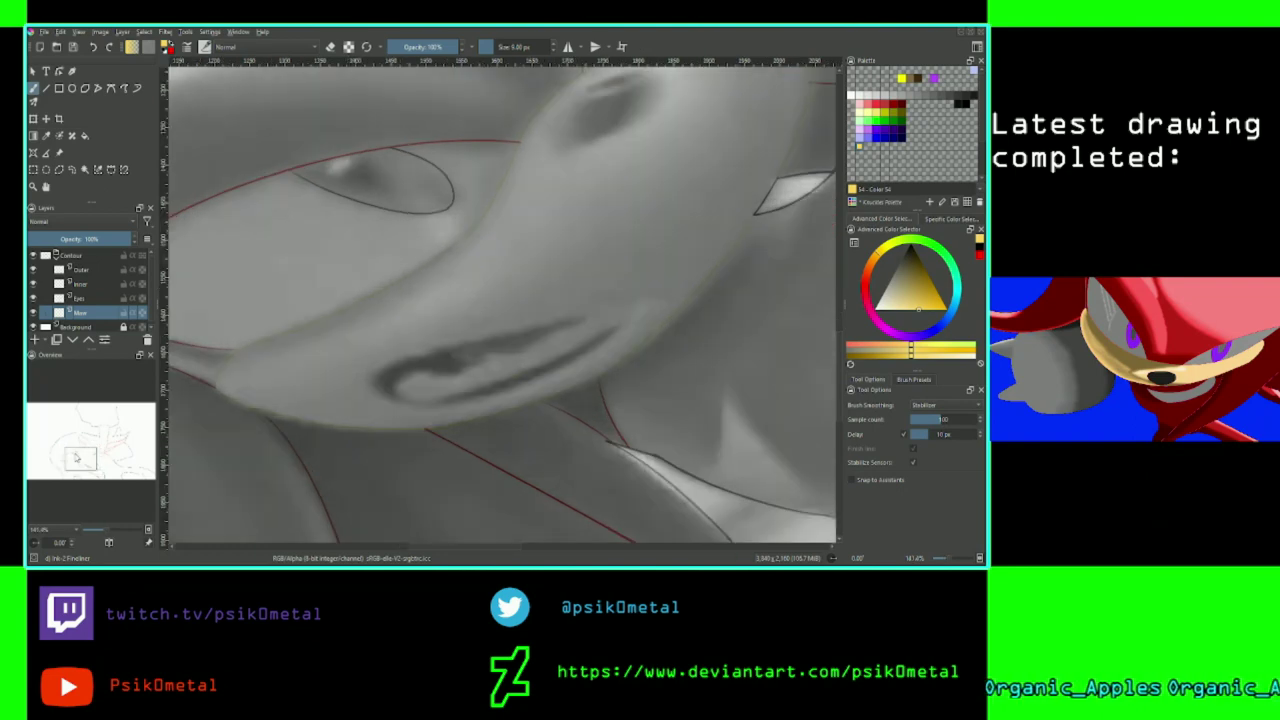
Trace the mouth's upper and lower edges in yellow with the stabilised brush, closing them at the pointed corner.
scroll(76, 457, up, 1)
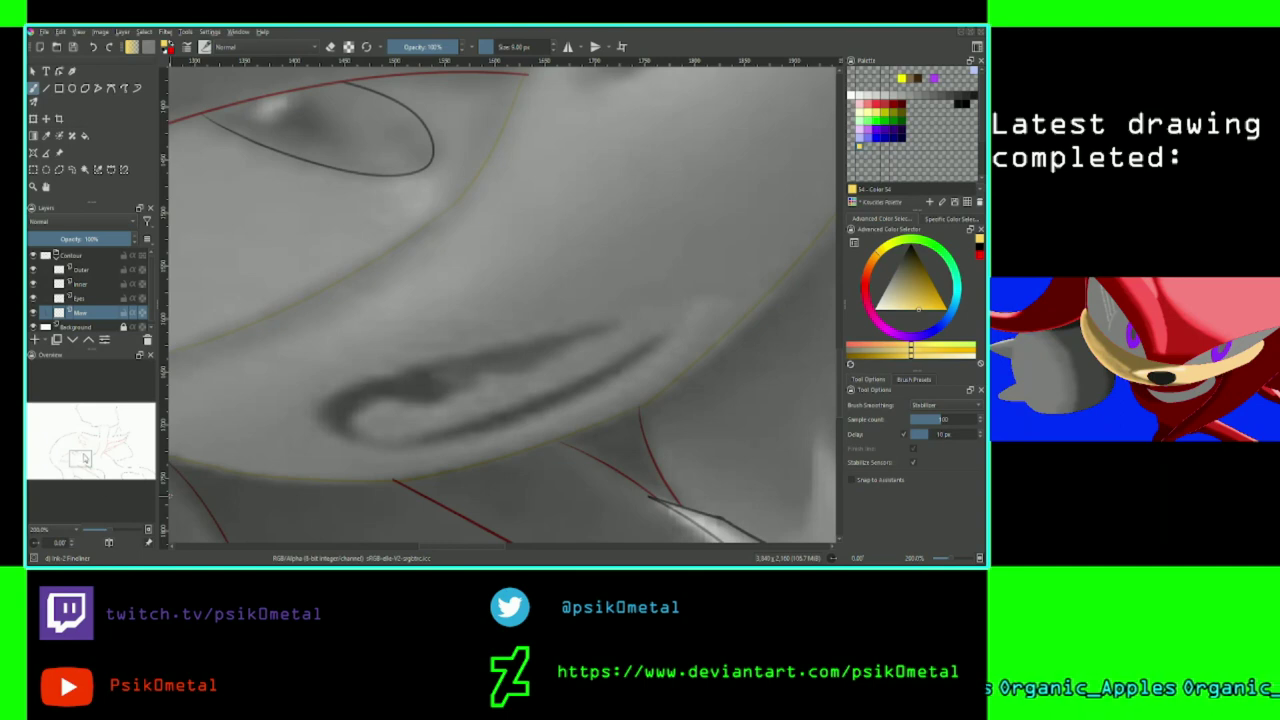
drag(84, 455, 82, 458)
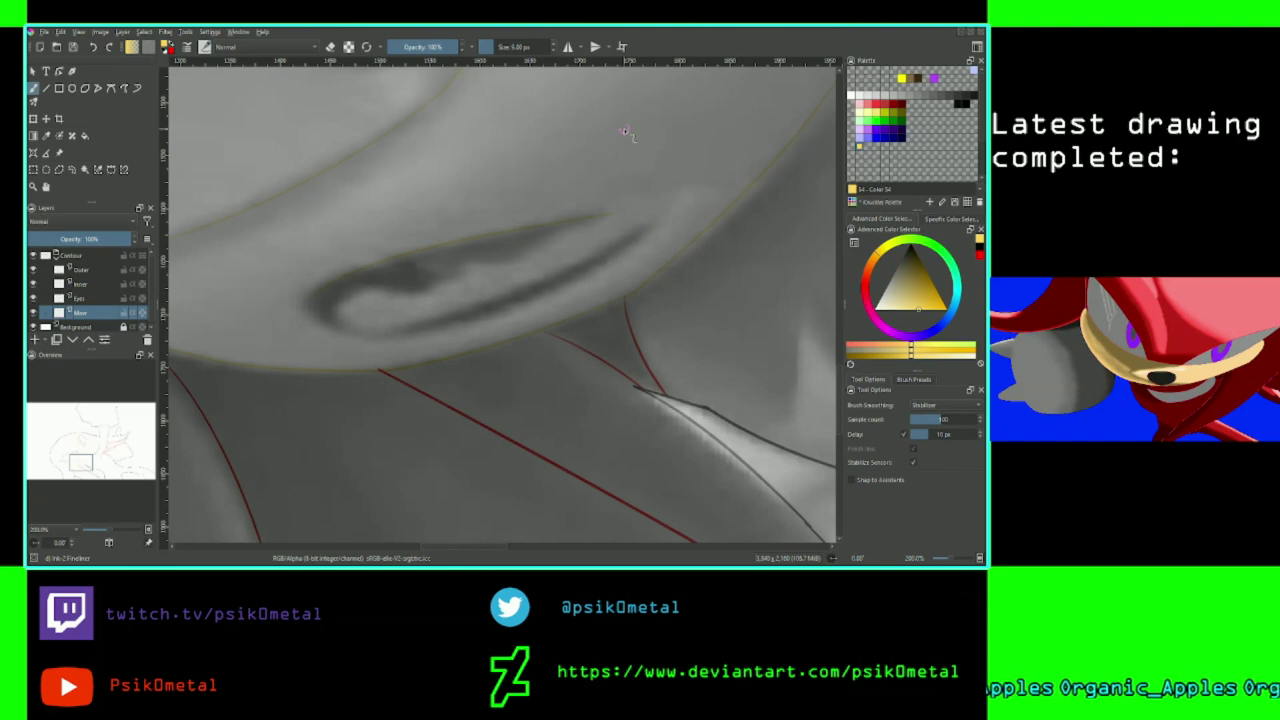
key(plus)
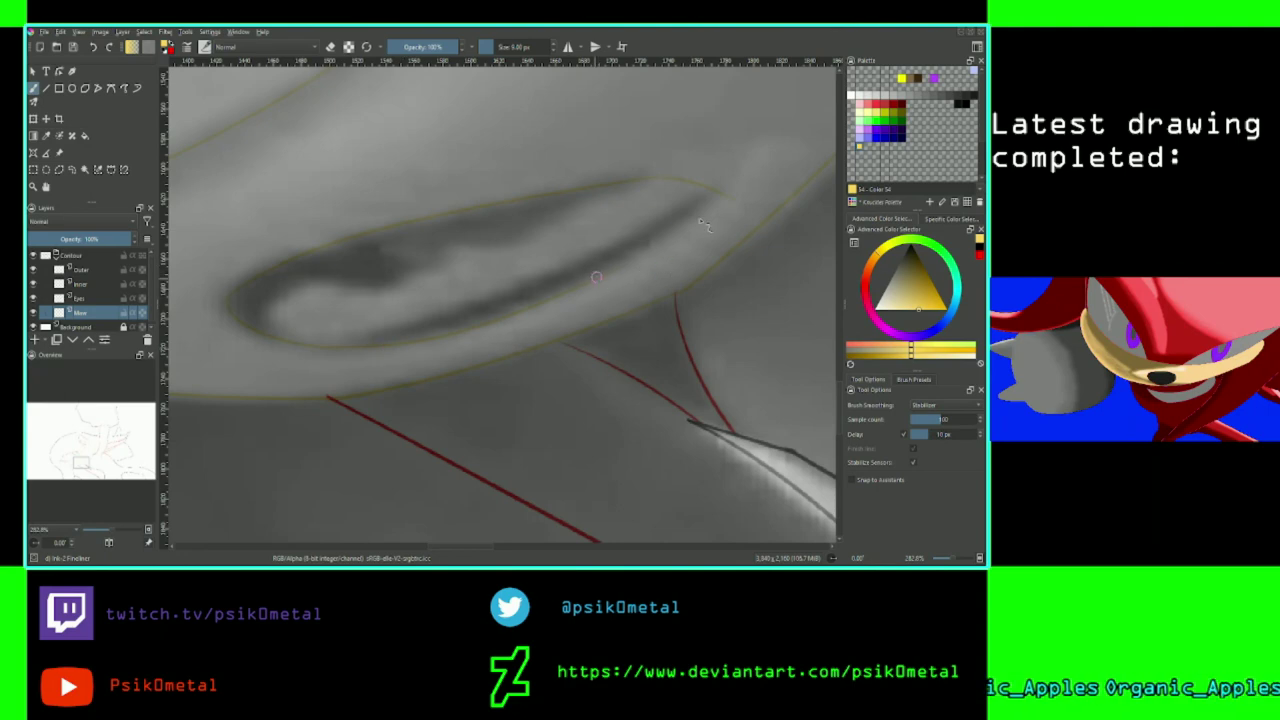
key(plus)
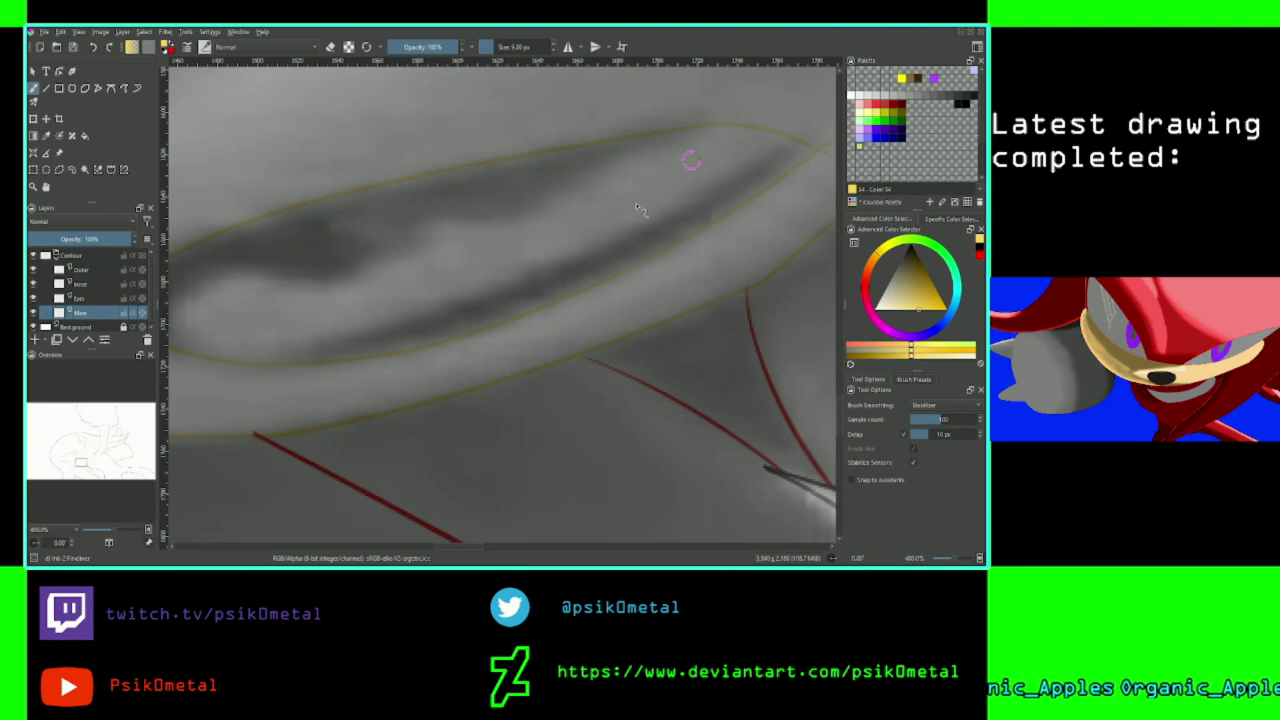
mouse_move(691, 160)
mouse_down()
mouse_move(571, 194)
mouse_move(511, 194)
mouse_move(484, 221)
mouse_up()
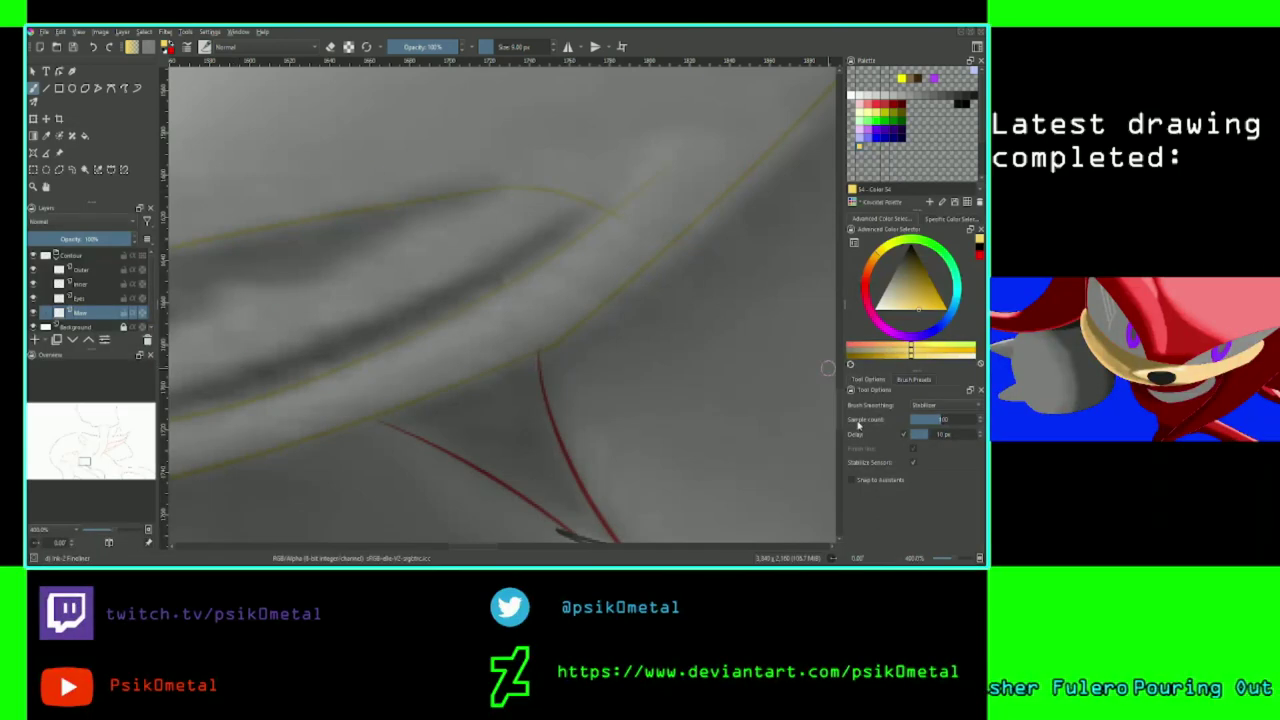
Switch the brush smoothing away from Stabilizer and erase the yellow overshoot past the mouth's pointed corner.
click(930, 405)
click(938, 387)
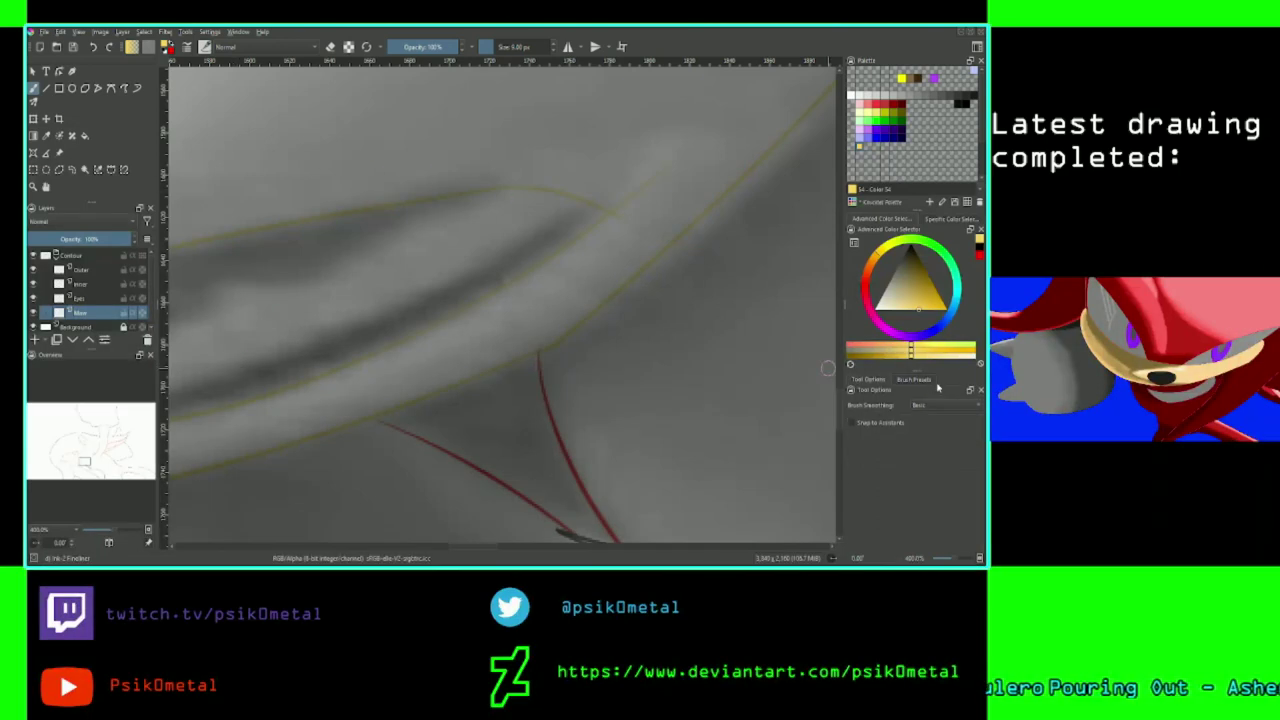
click(331, 47)
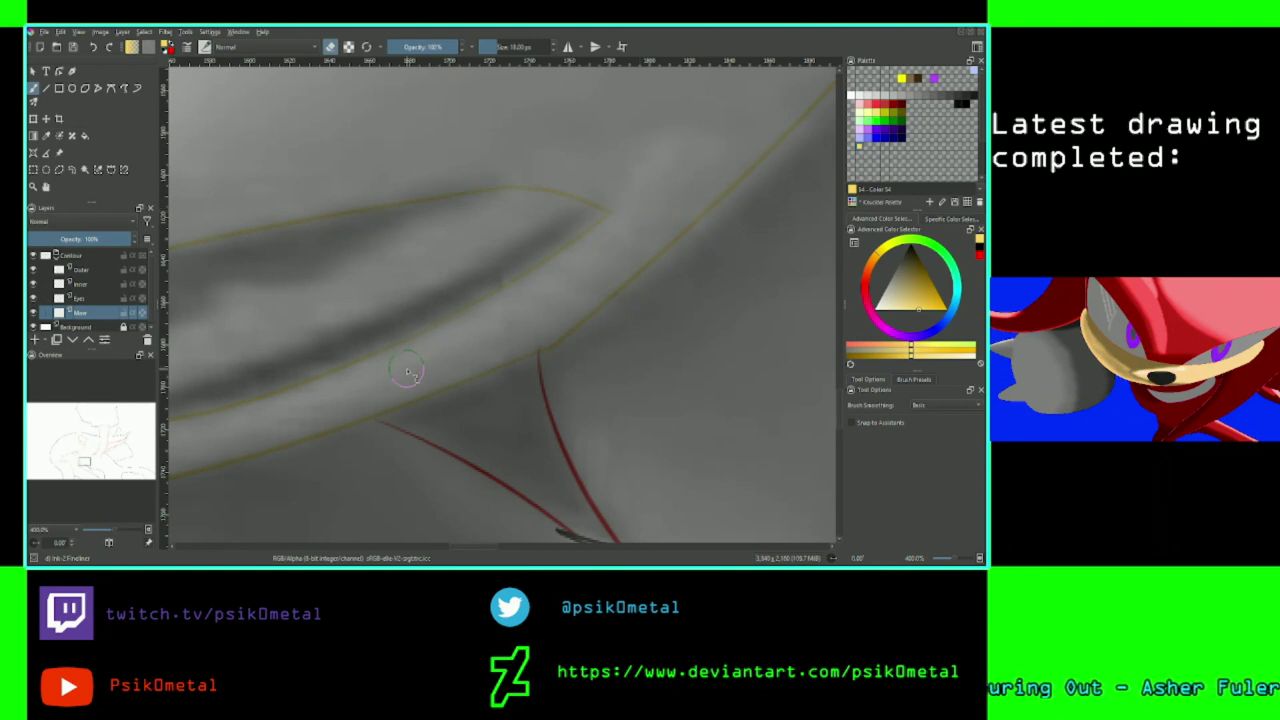
drag(87, 462, 84, 441)
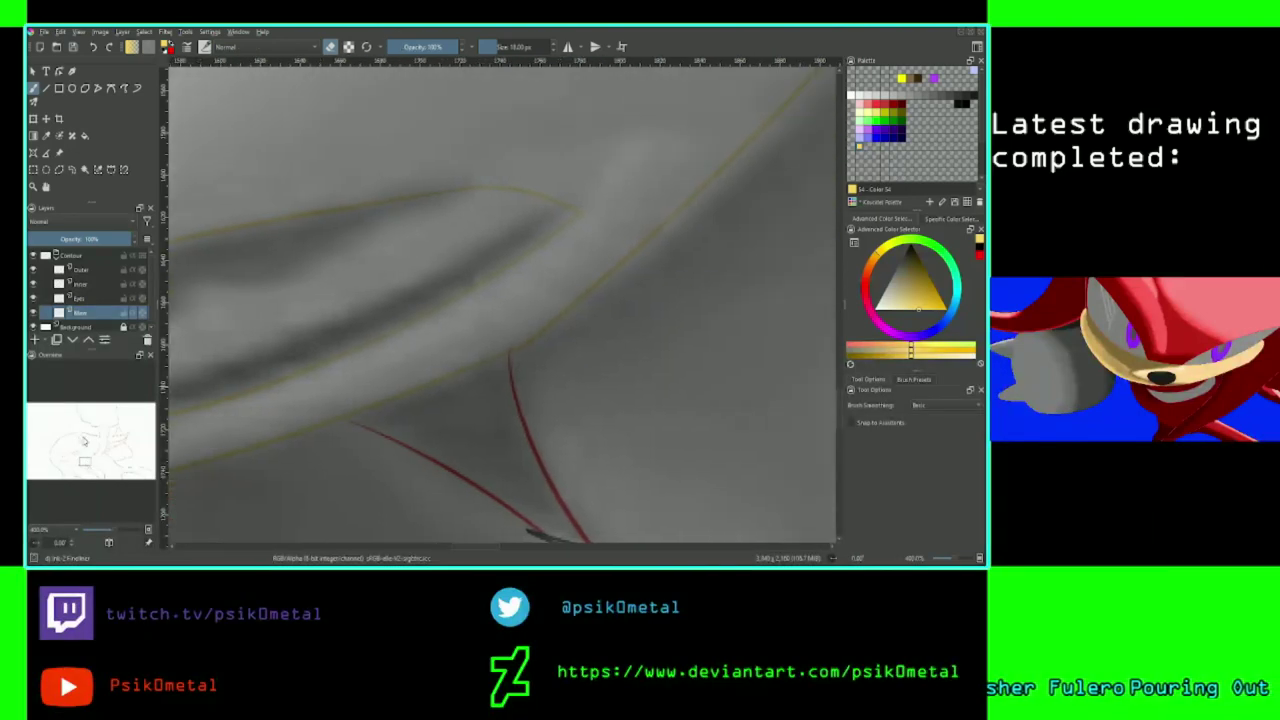
Erase the uneven section of the mouth's lower yellow line and redraw it as a smooth continuous stroke.
scroll(84, 423, up, 2)
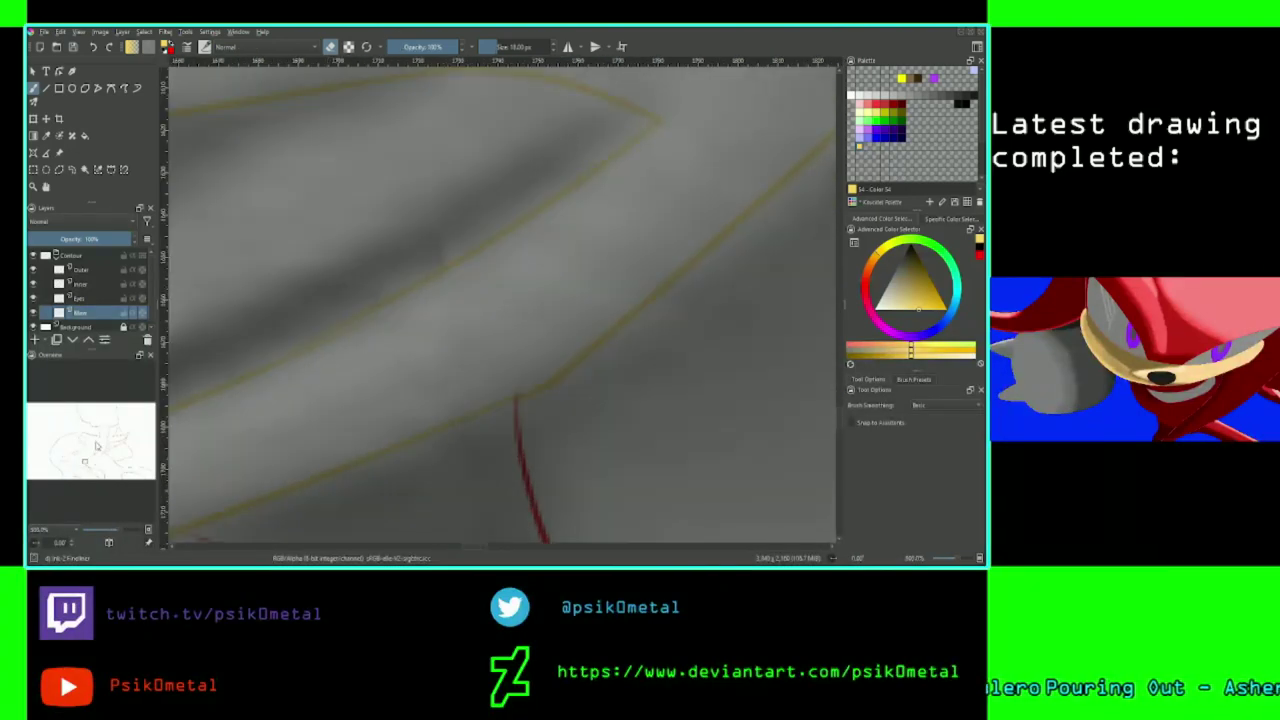
drag(84, 463, 84, 463)
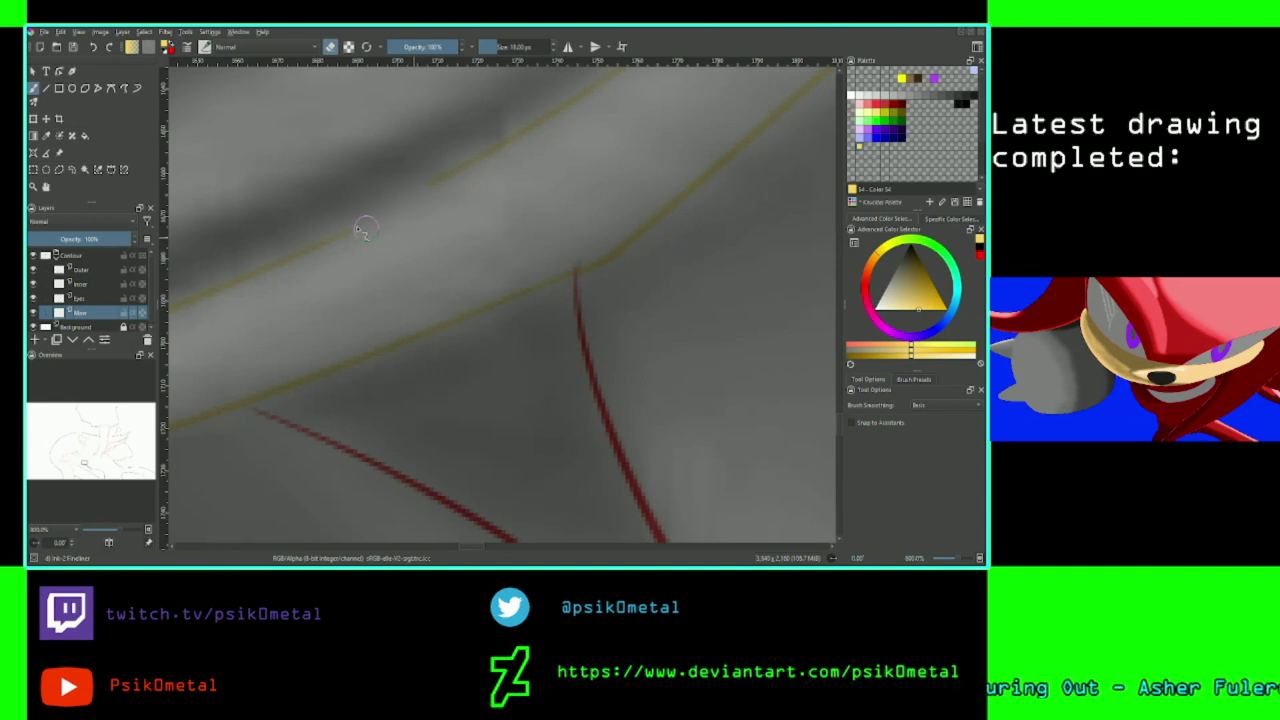
click(330, 47)
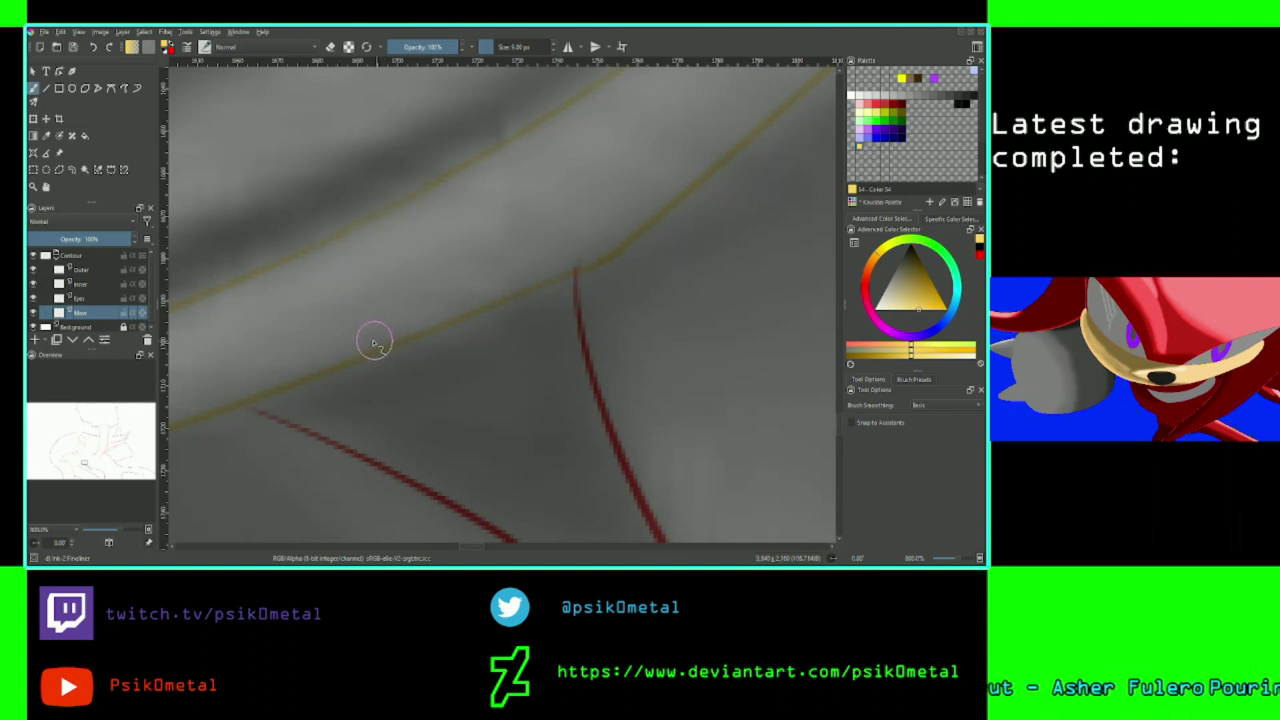
Trim the mouth outline's rounded end with the eraser and redraw the turn in yellow.
click(85, 463)
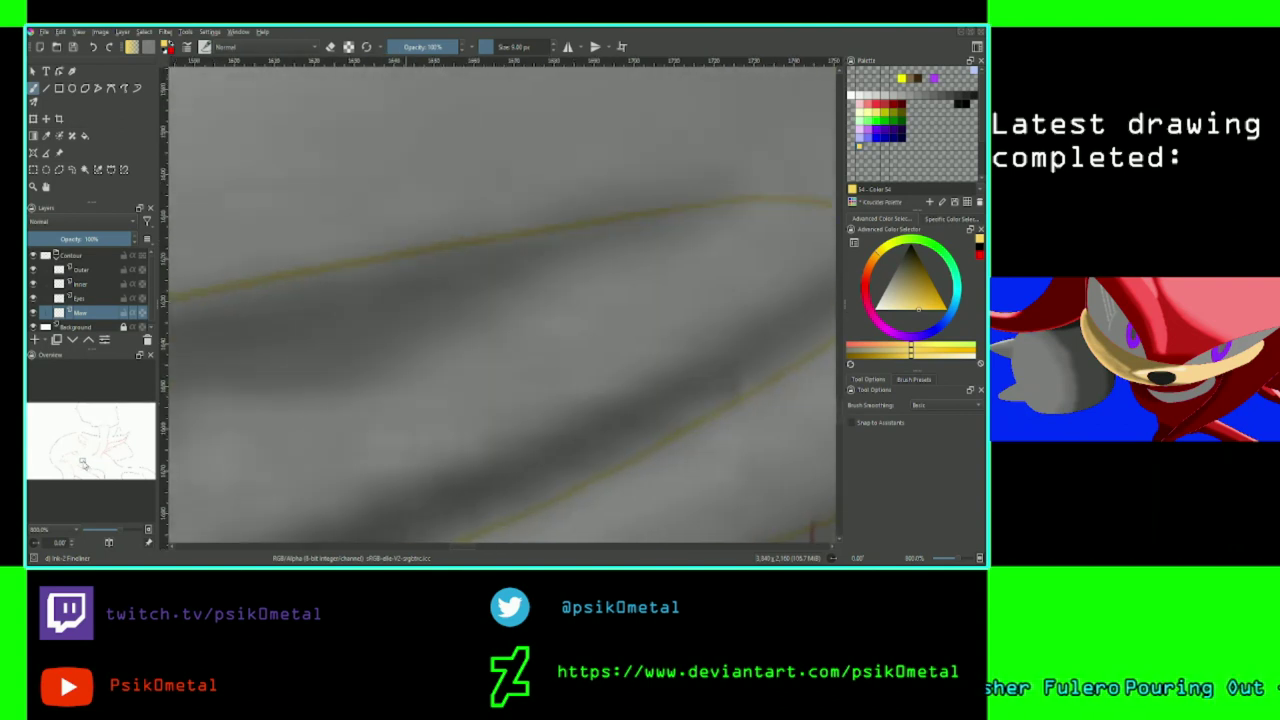
drag(83, 465, 72, 460)
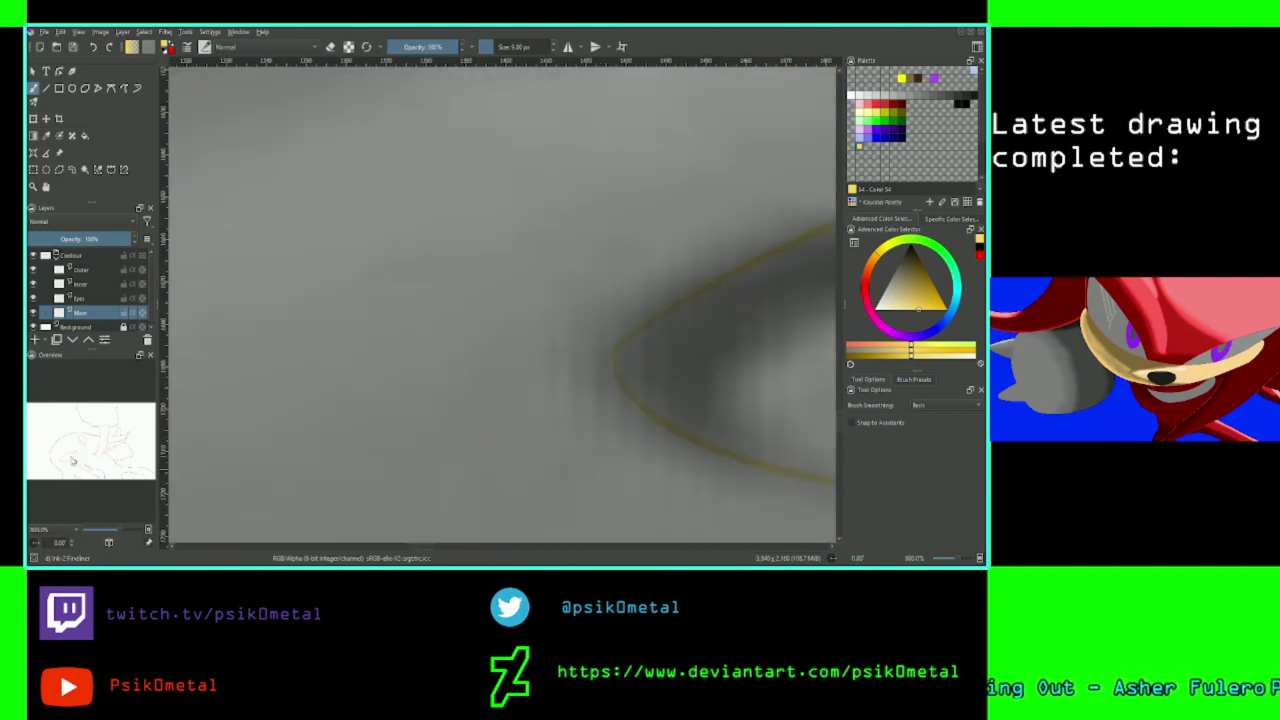
click(330, 47)
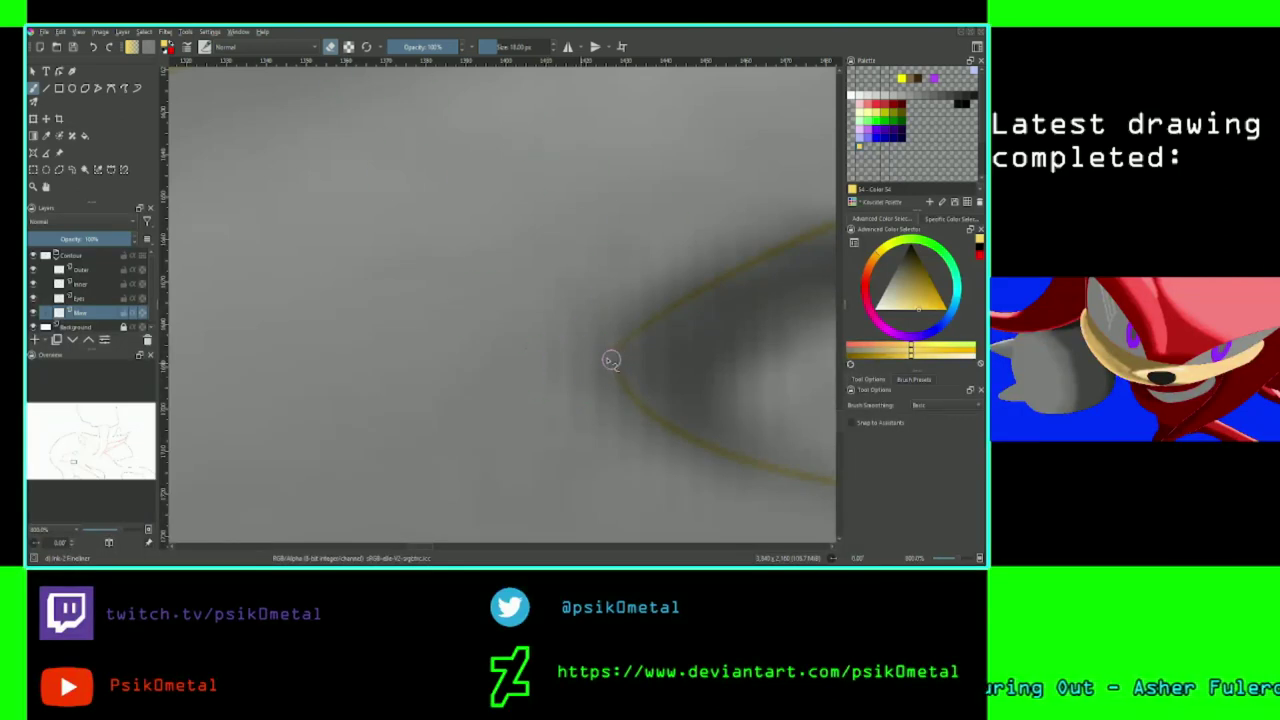
key(e)
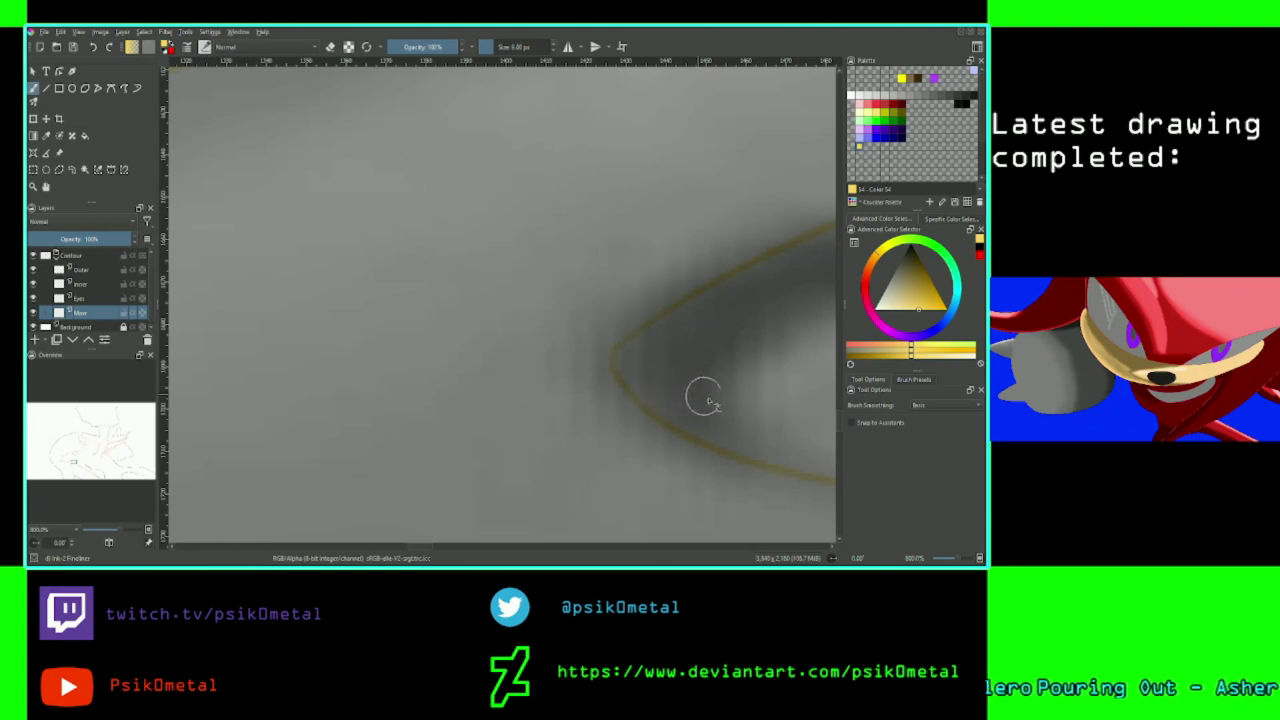
Save the drawing with the finished mouth outline.
drag(73, 465, 82, 462)
scroll(86, 429, down, 4)
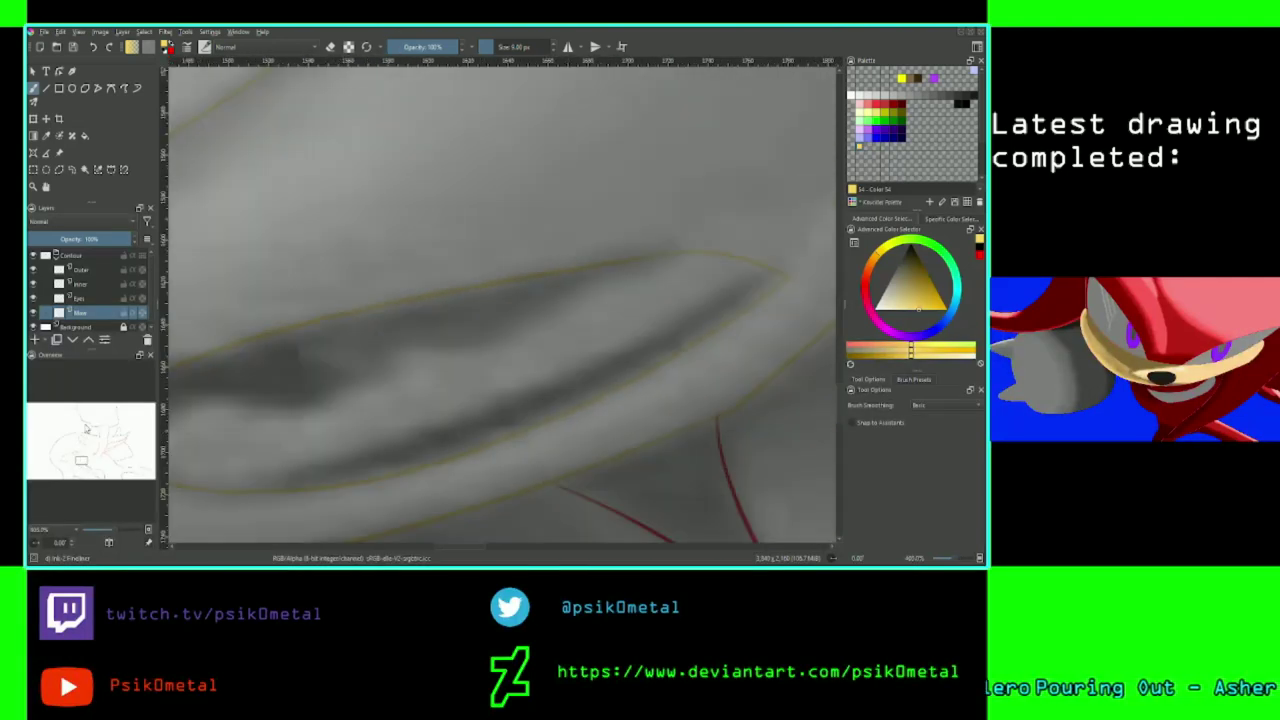
scroll(86, 428, down, 4)
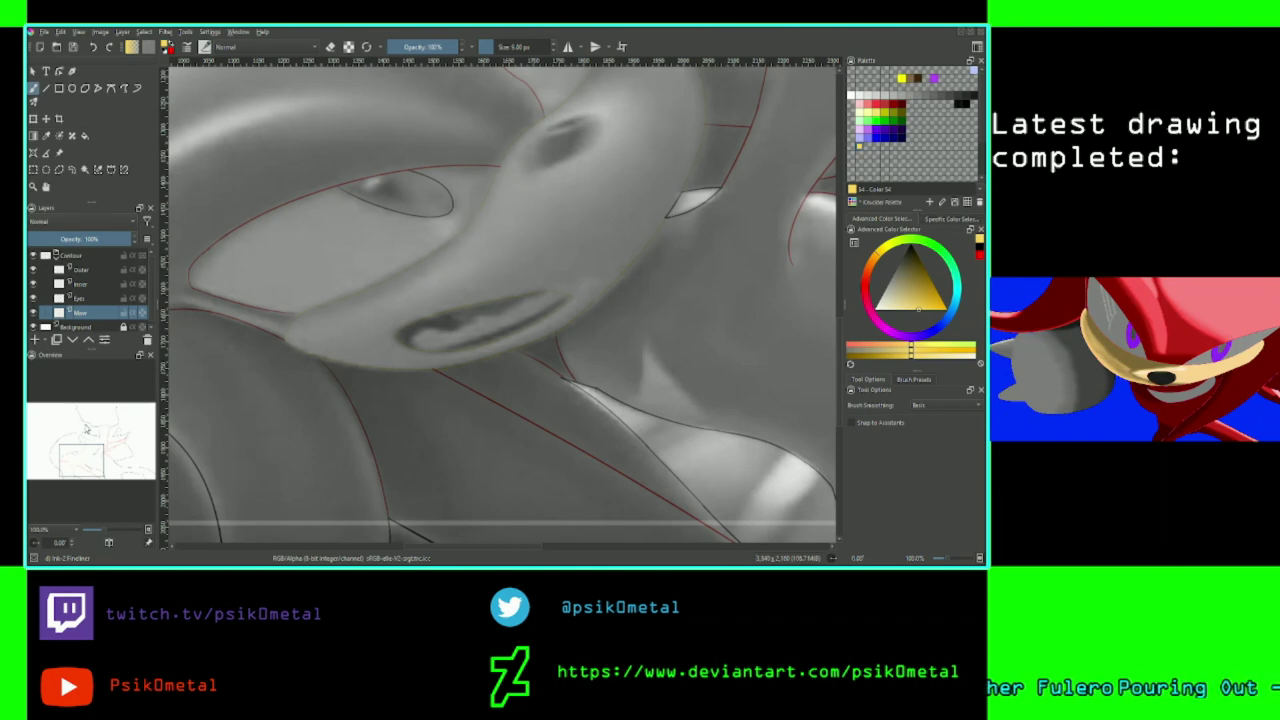
key(ctrl+s)
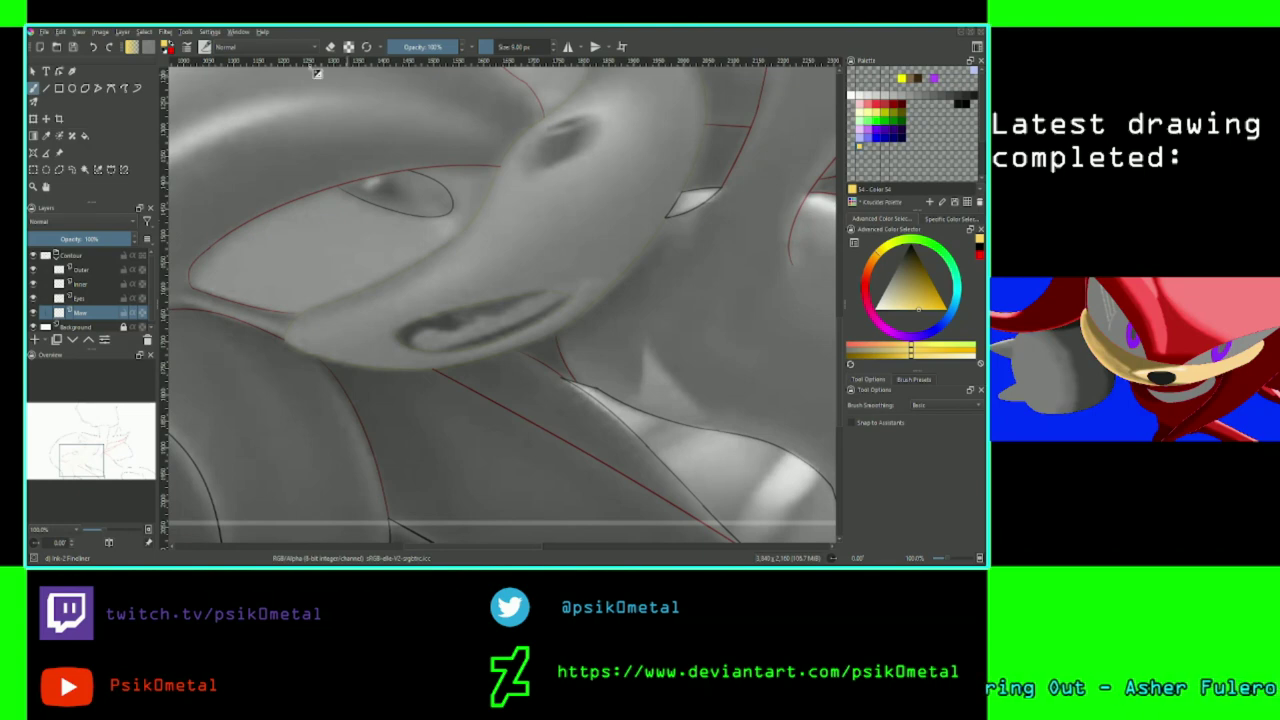
Set the ink colour to black and the brush smoothing to Stabilizer for outlining the nose.
click(165, 51)
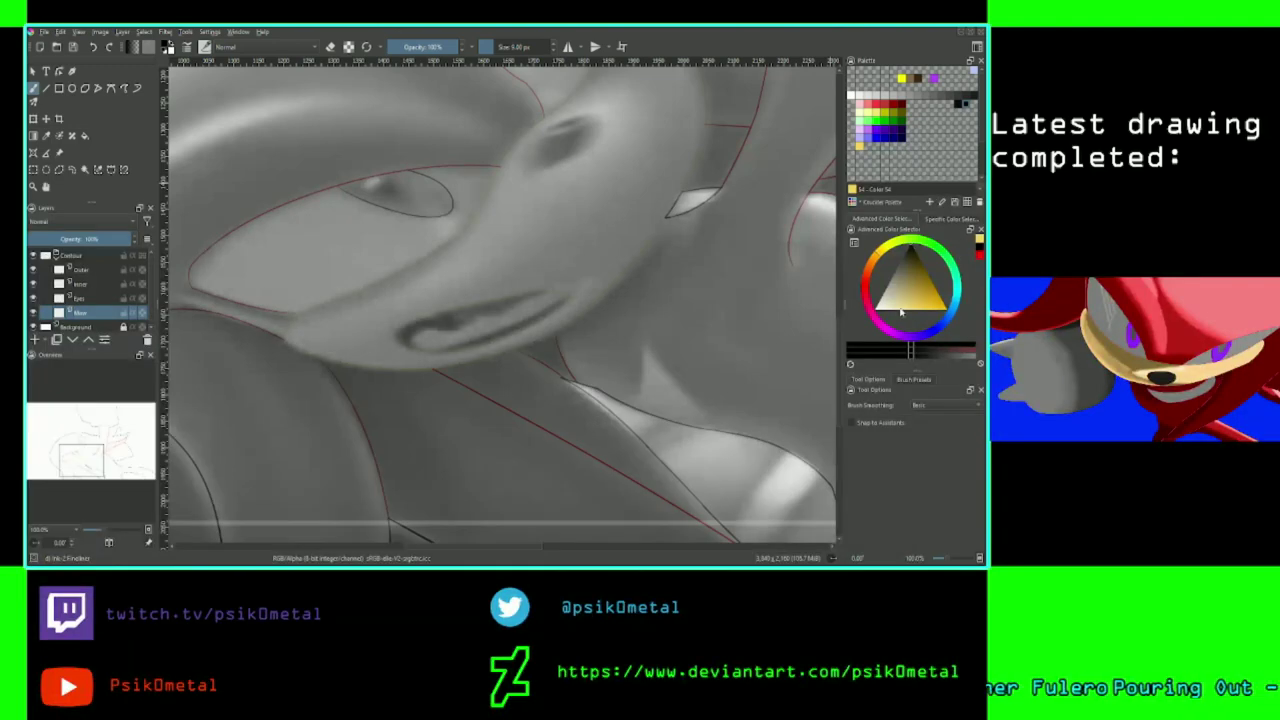
click(950, 405)
click(945, 429)
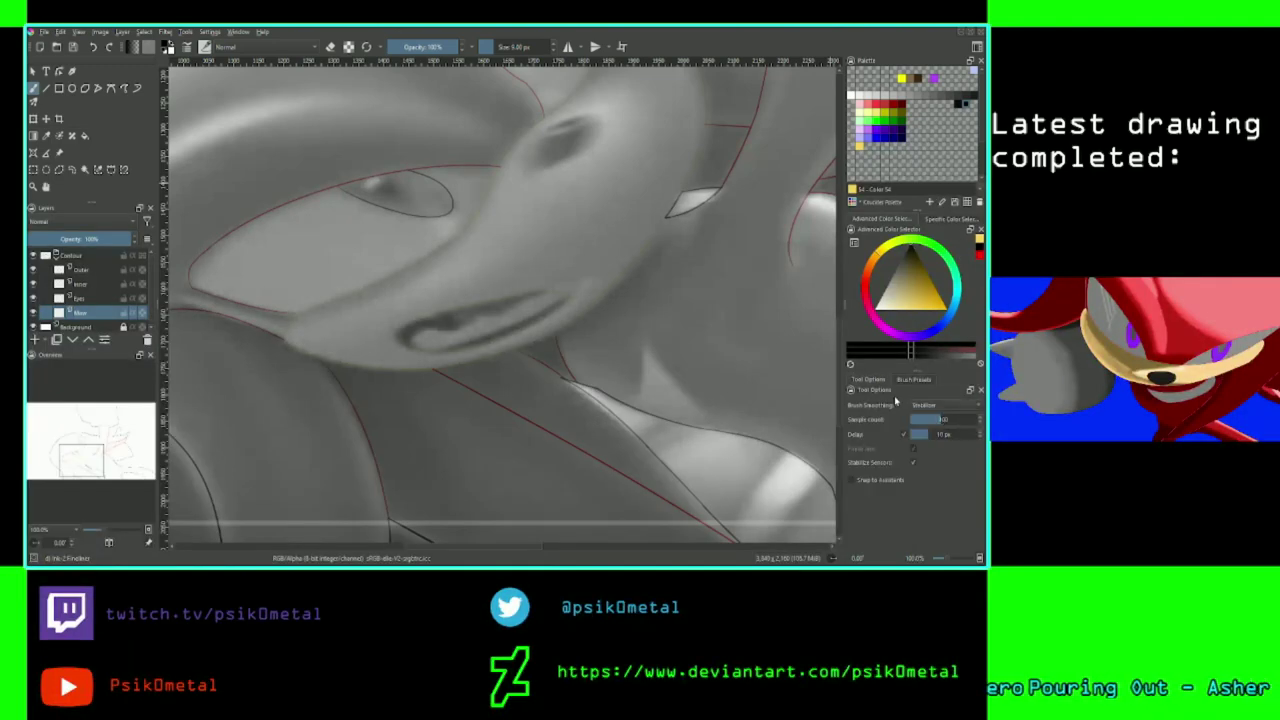
drag(88, 479, 91, 468)
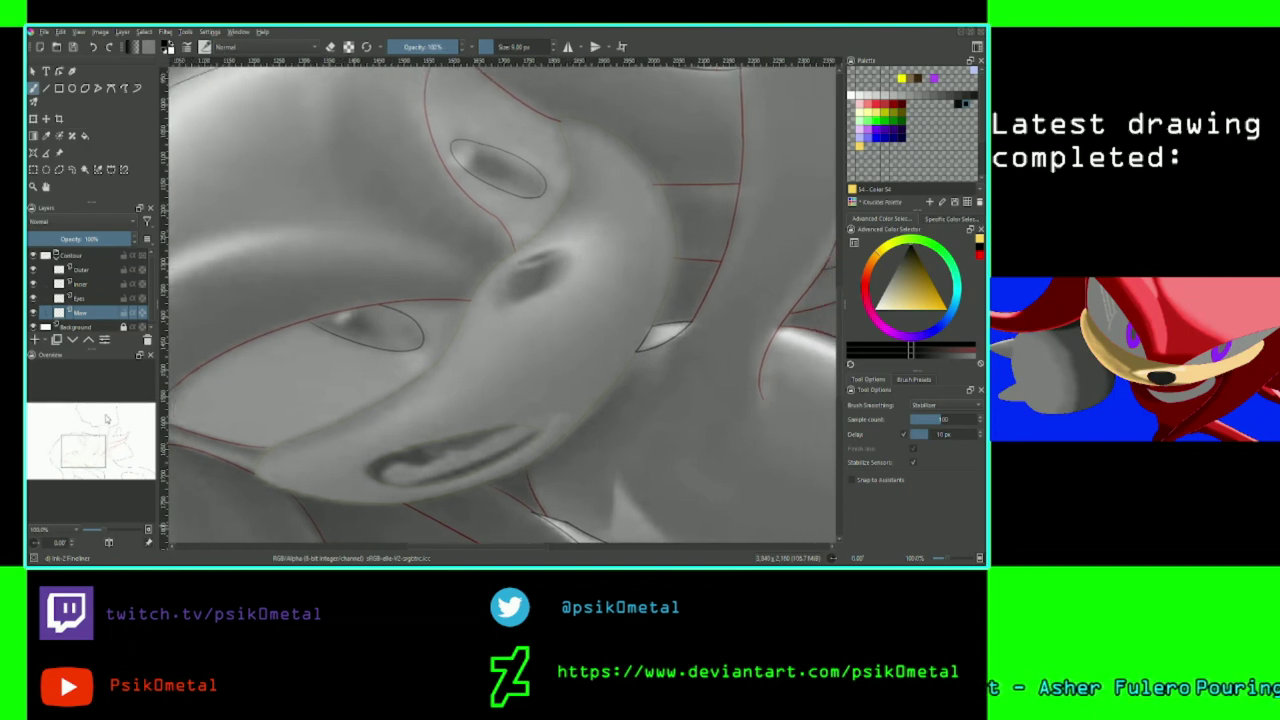
scroll(106, 419, up, 2)
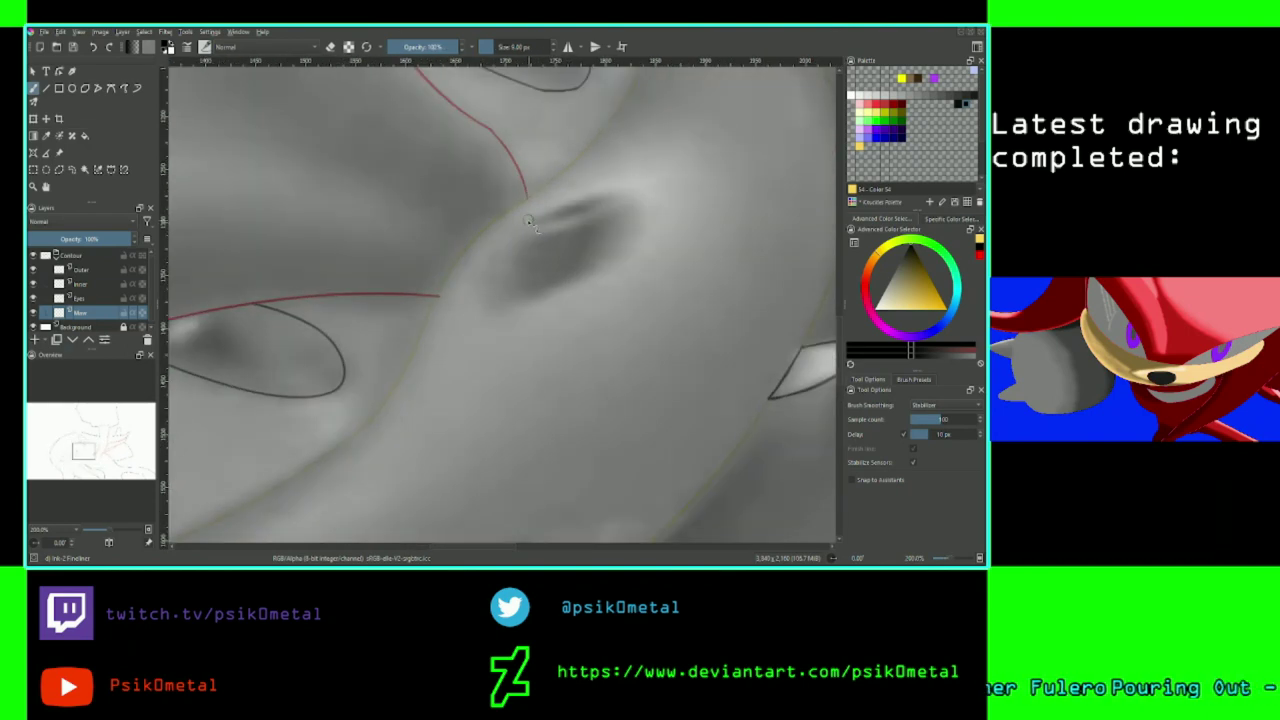
mouse_move(530, 218)
mouse_down()
mouse_move(668, 222)
mouse_move(510, 298)
mouse_up()
key(ctrl+z)
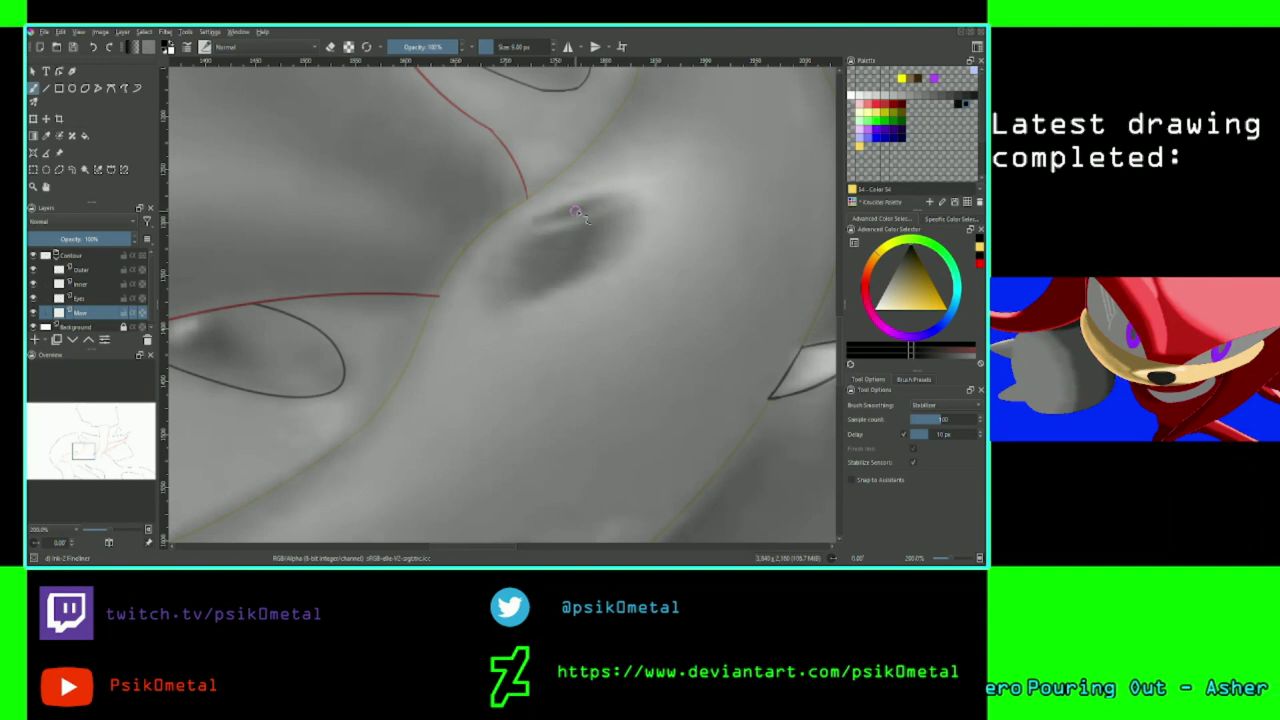
key(ctrl+shift+z)
key(ctrl+z)
key(ctrl+shift+z)
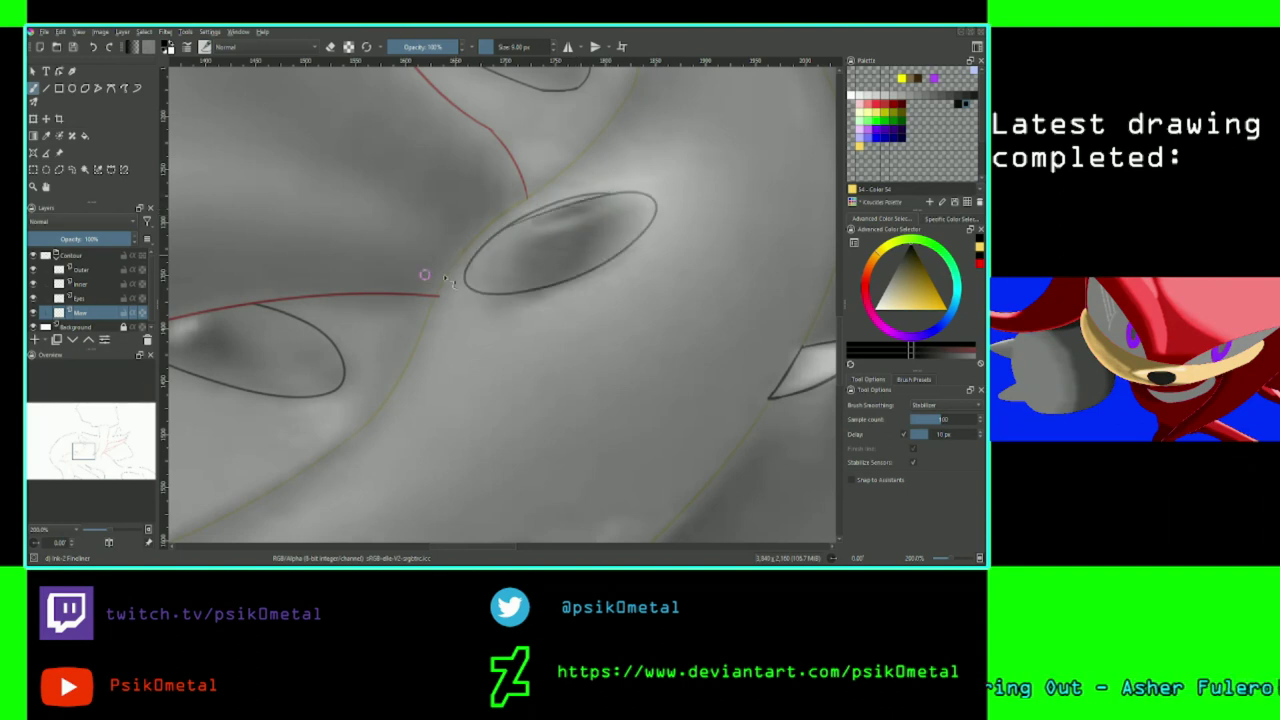
key(ctrl+z)
mouse_move(525, 212)
mouse_down()
mouse_move(545, 287)
mouse_move(522, 211)
mouse_move(513, 266)
mouse_up()
key(ctrl+z)
key(ctrl+shift+z)
key(ctrl+z)
drag(638, 244, 537, 300)
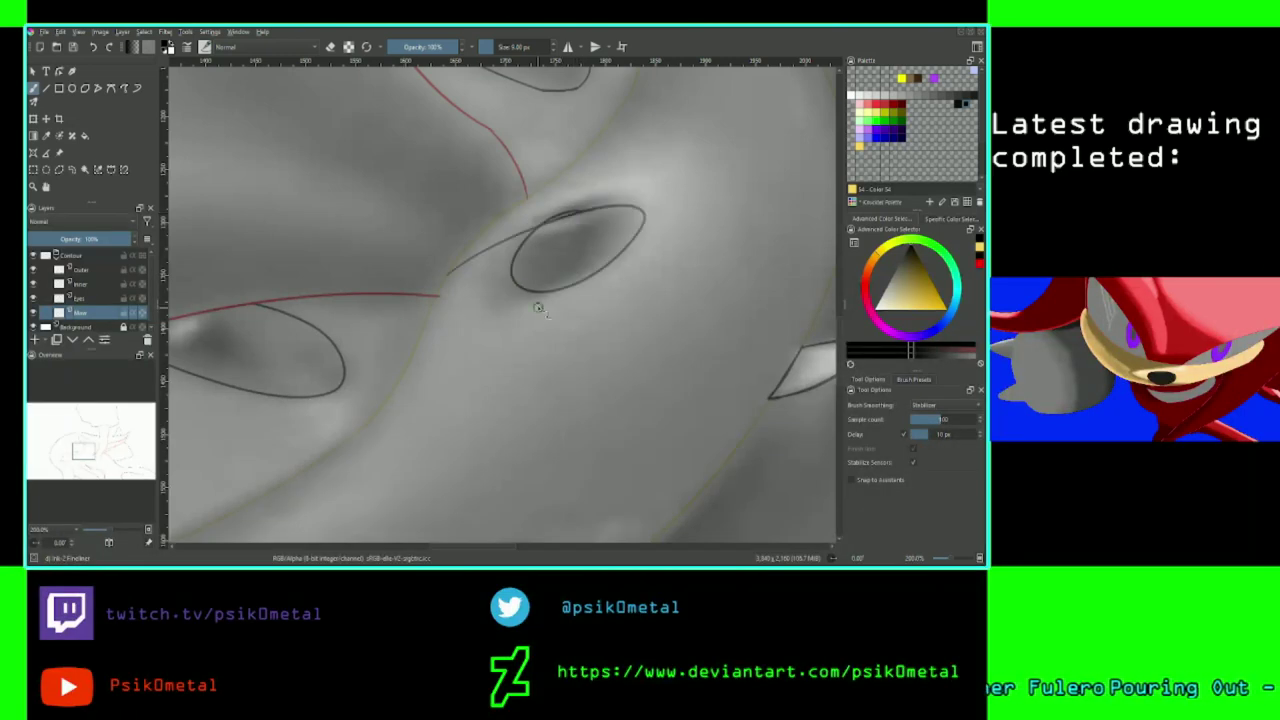
key(ctrl+z)
key(ctrl+shift+z)
key(ctrl+z)
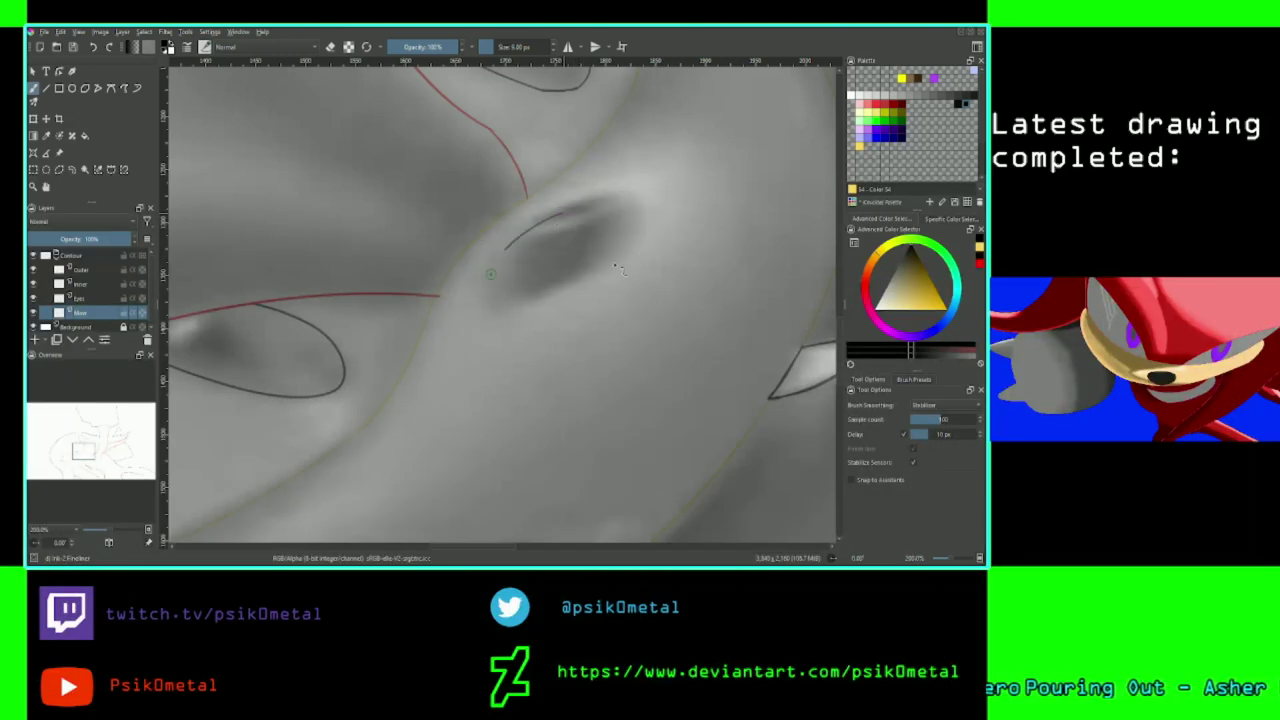
key(ctrl+shift+z)
key(ctrl+z)
drag(584, 200, 488, 248)
mouse_move(593, 282)
mouse_down()
mouse_move(584, 203)
mouse_move(504, 252)
mouse_move(566, 218)
mouse_move(541, 291)
mouse_up()
key(ctrl+z)
key(ctrl+shift+z)
key(ctrl+z)
key(ctrl+z)
key(ctrl+z)
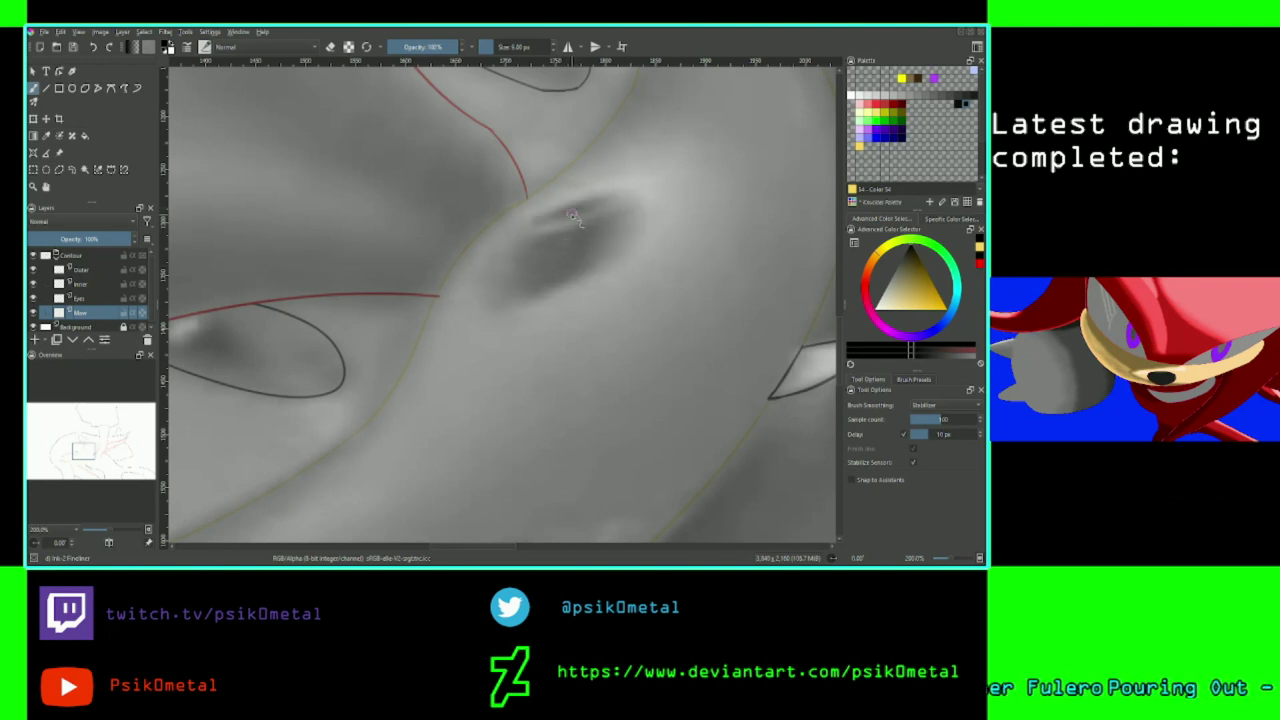
mouse_move(582, 208)
mouse_down()
mouse_move(512, 258)
mouse_move(578, 204)
mouse_move(645, 224)
mouse_move(645, 212)
mouse_up()
key(ctrl+z)
key(ctrl+z)
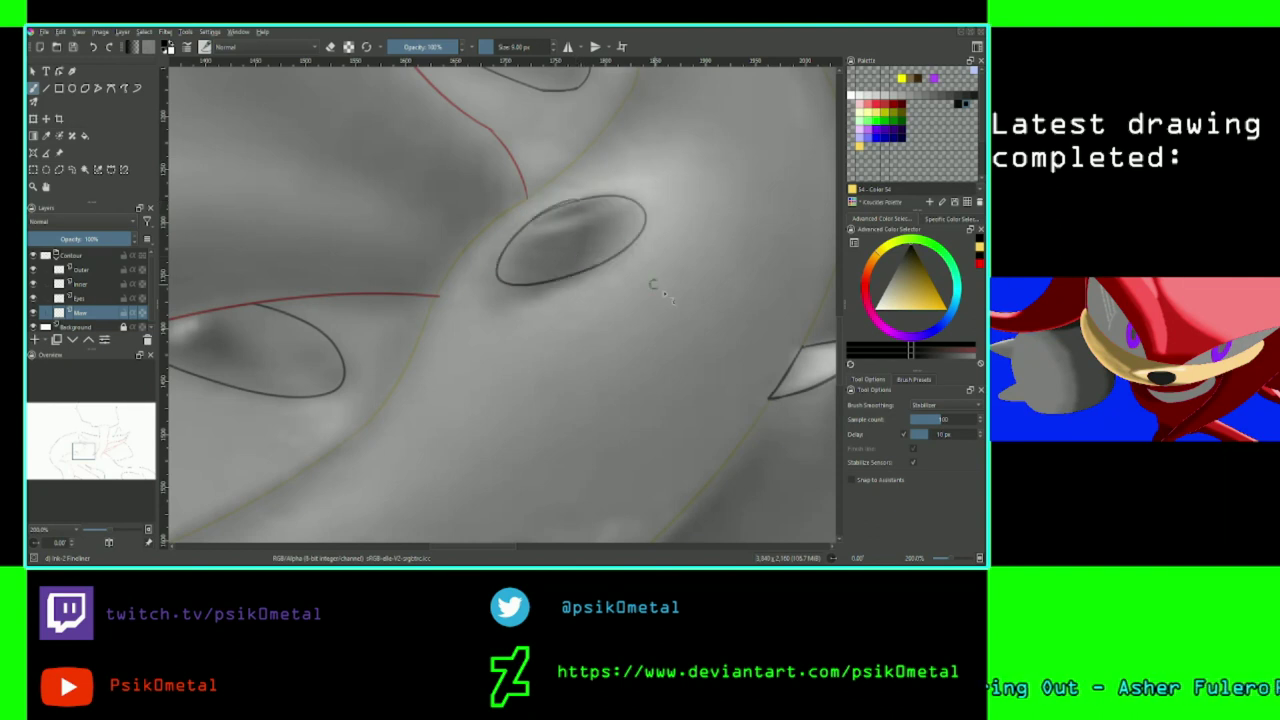
key(ctrl+z)
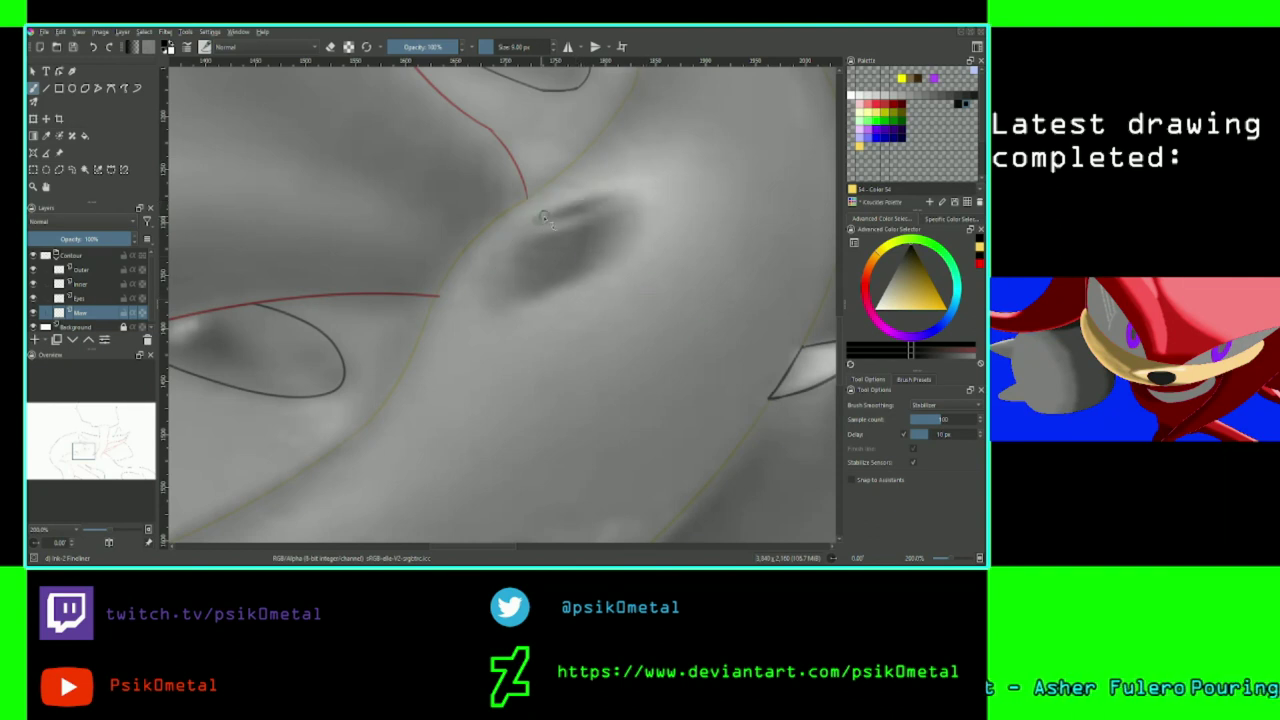
Trace the dark nose as a closed black oval just below the yellow contour.
mouse_move(546, 214)
mouse_down()
mouse_move(556, 206)
mouse_move(540, 208)
mouse_up()
key(ctrl+z)
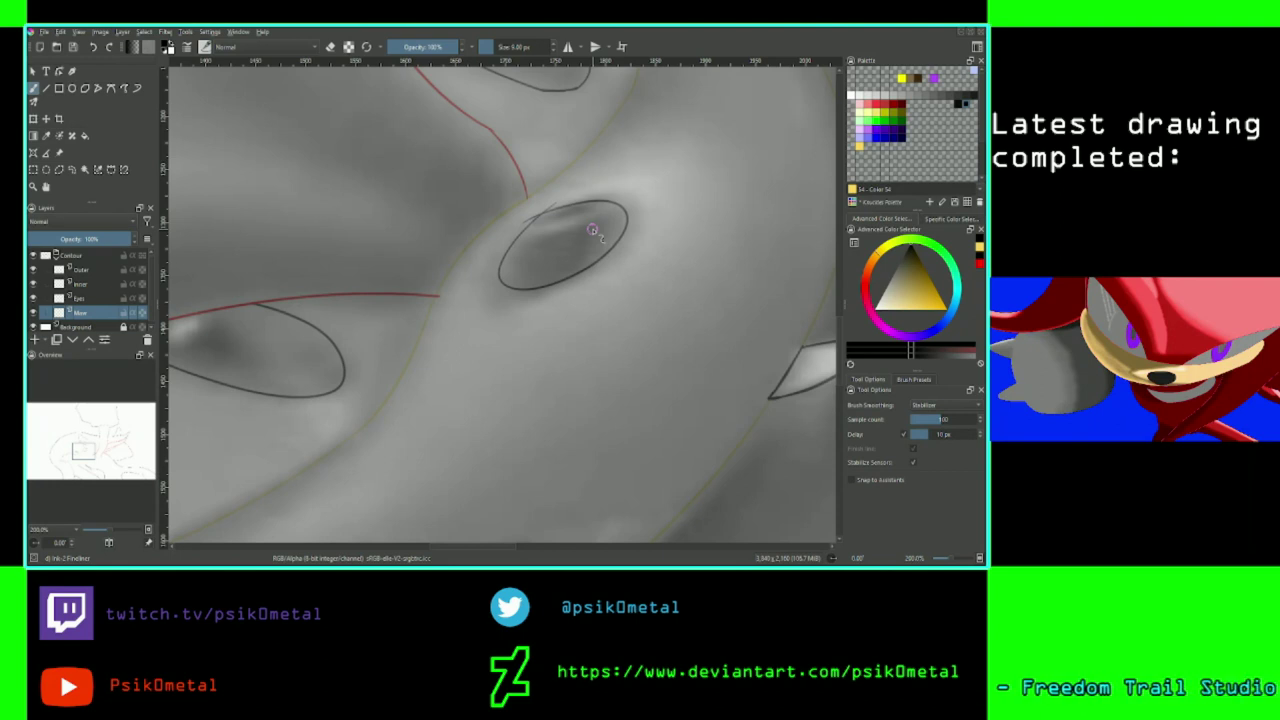
Switch the brush smoothing away from Stabilizer and erase the overlapping stroke ends on the nose oval's upper edge.
key(plus)
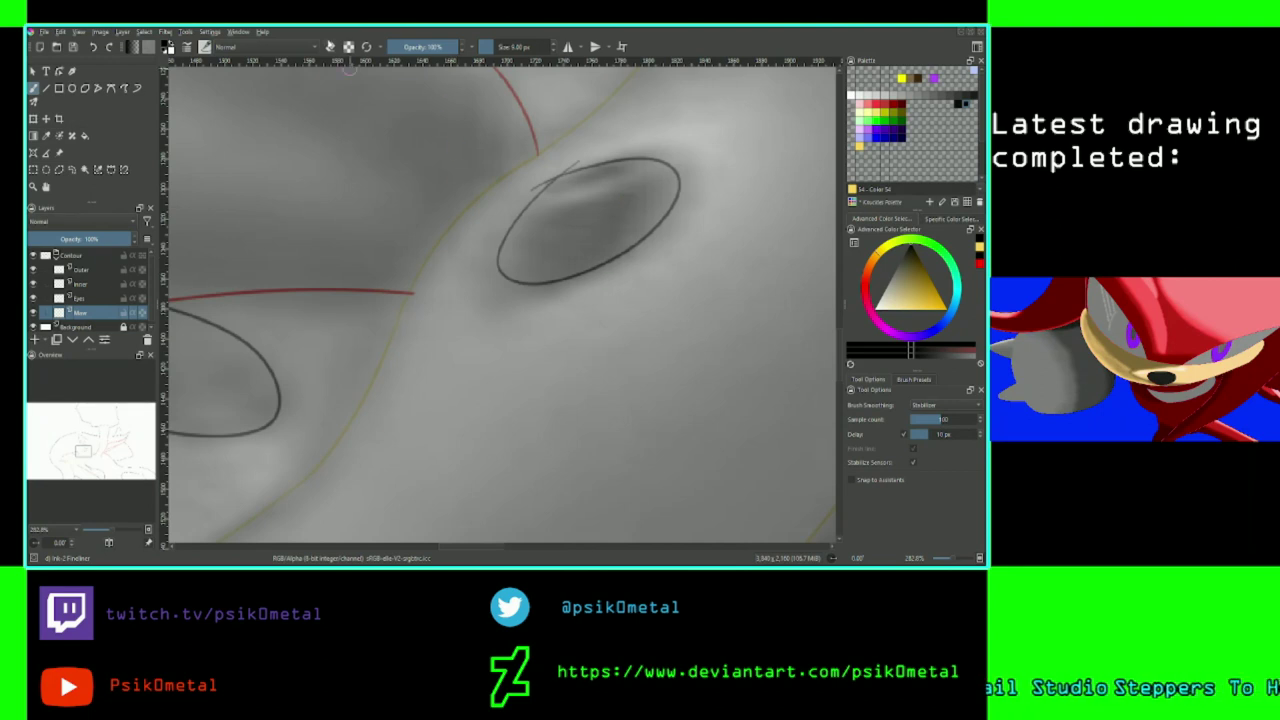
key(e)
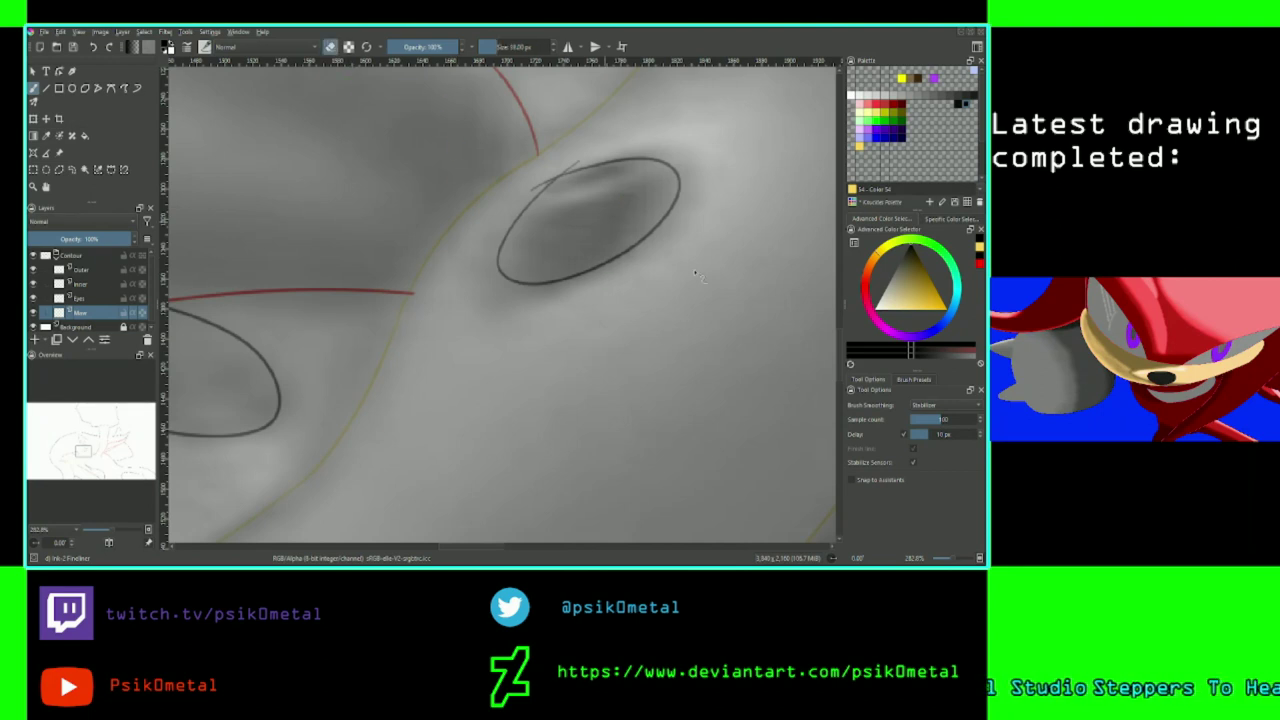
click(946, 405)
click(946, 390)
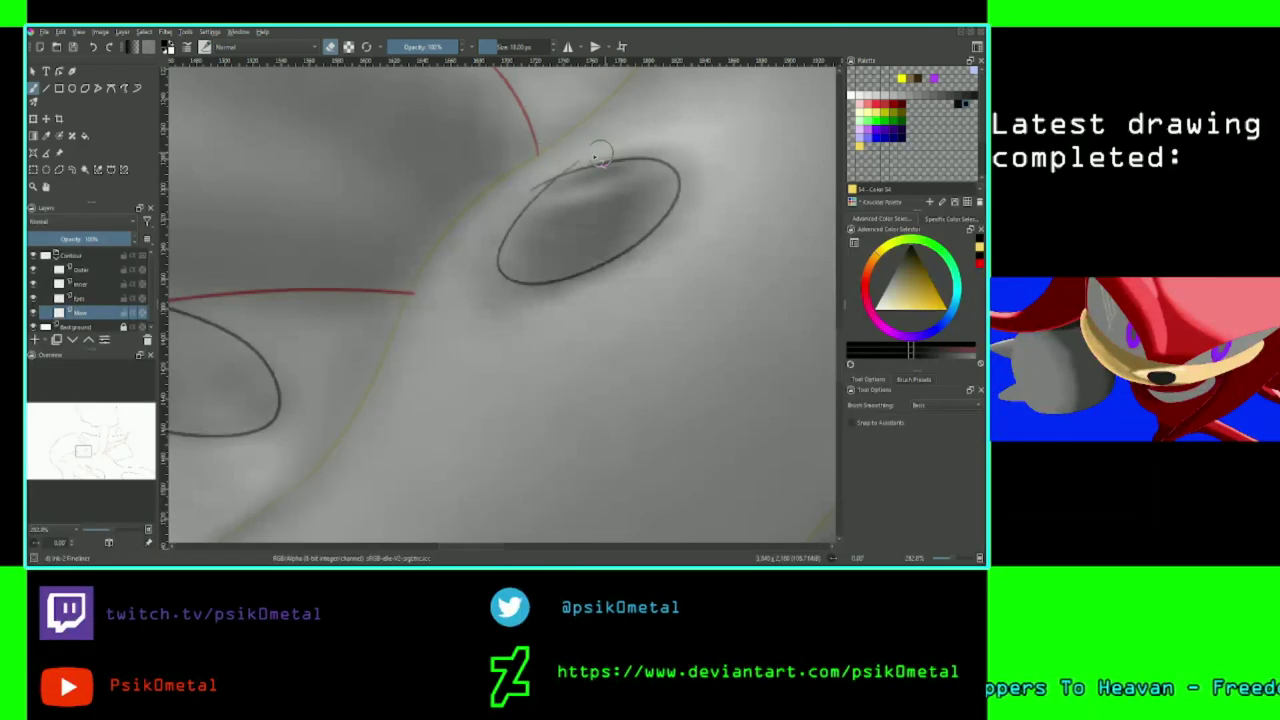
drag(581, 161, 572, 165)
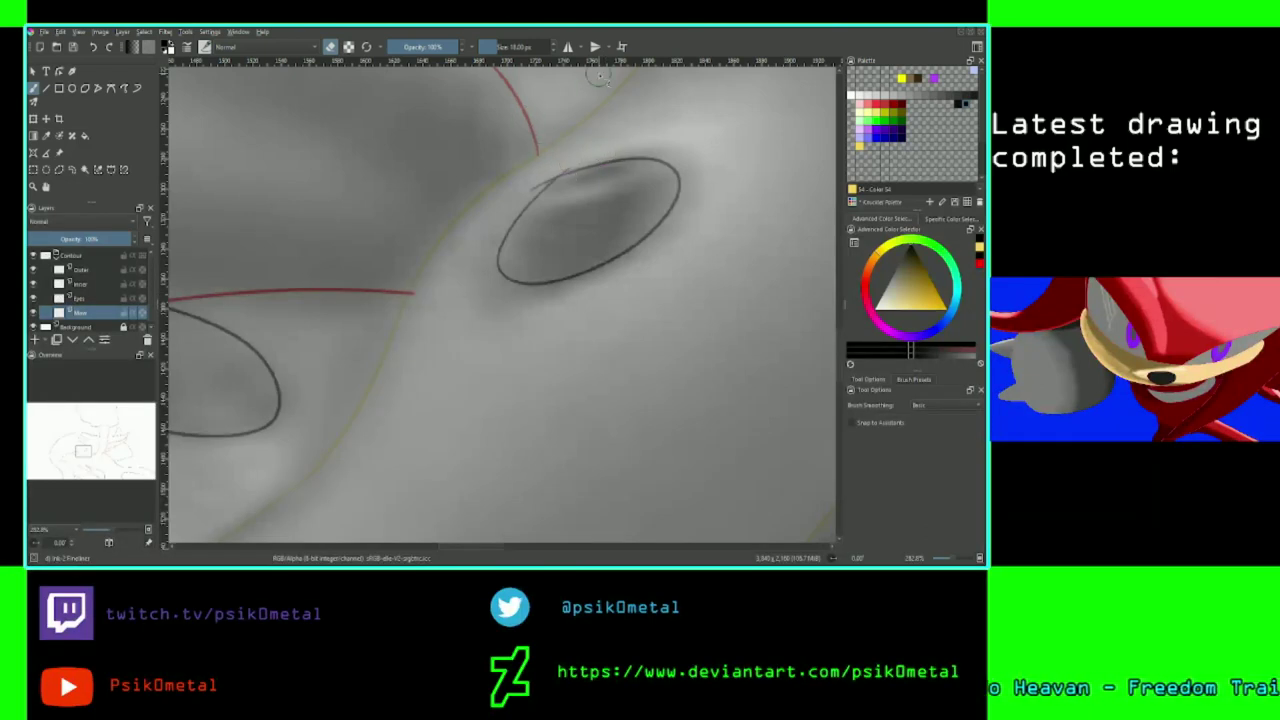
drag(80, 460, 85, 432)
key(plus)
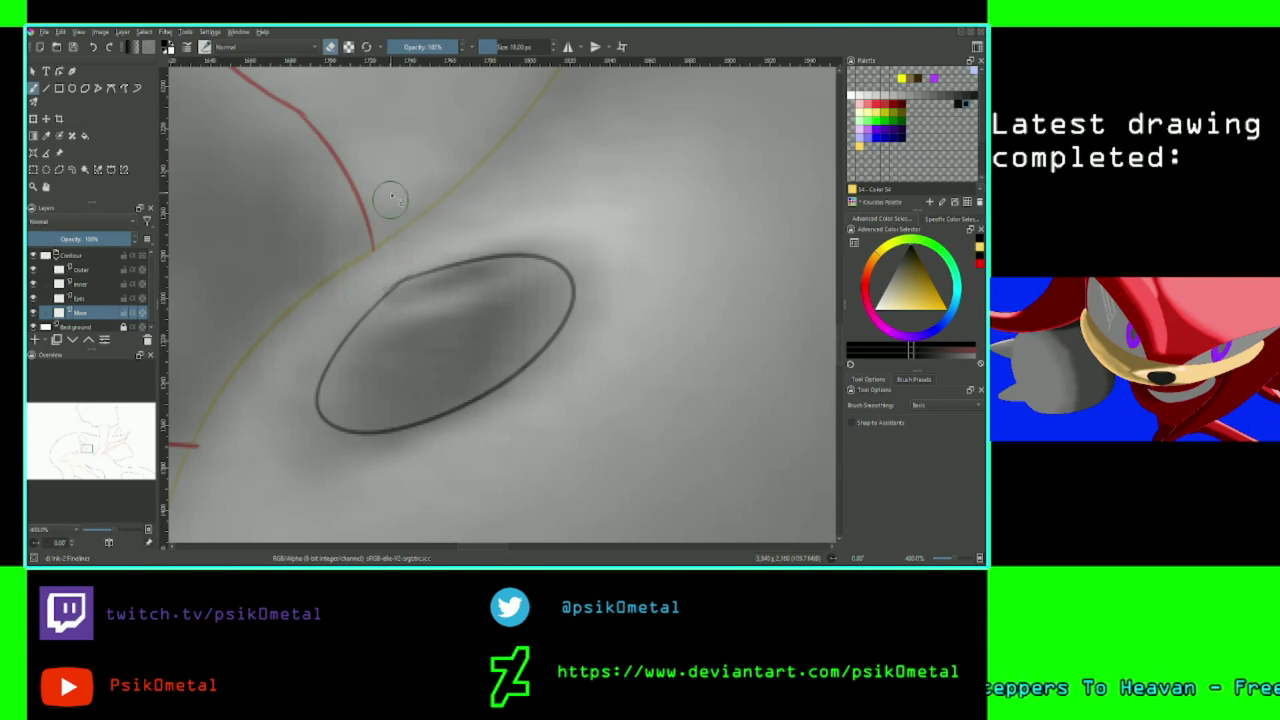
Examine the finished nose outline up close and against the whole drawing.
key(plus)
key(plus)
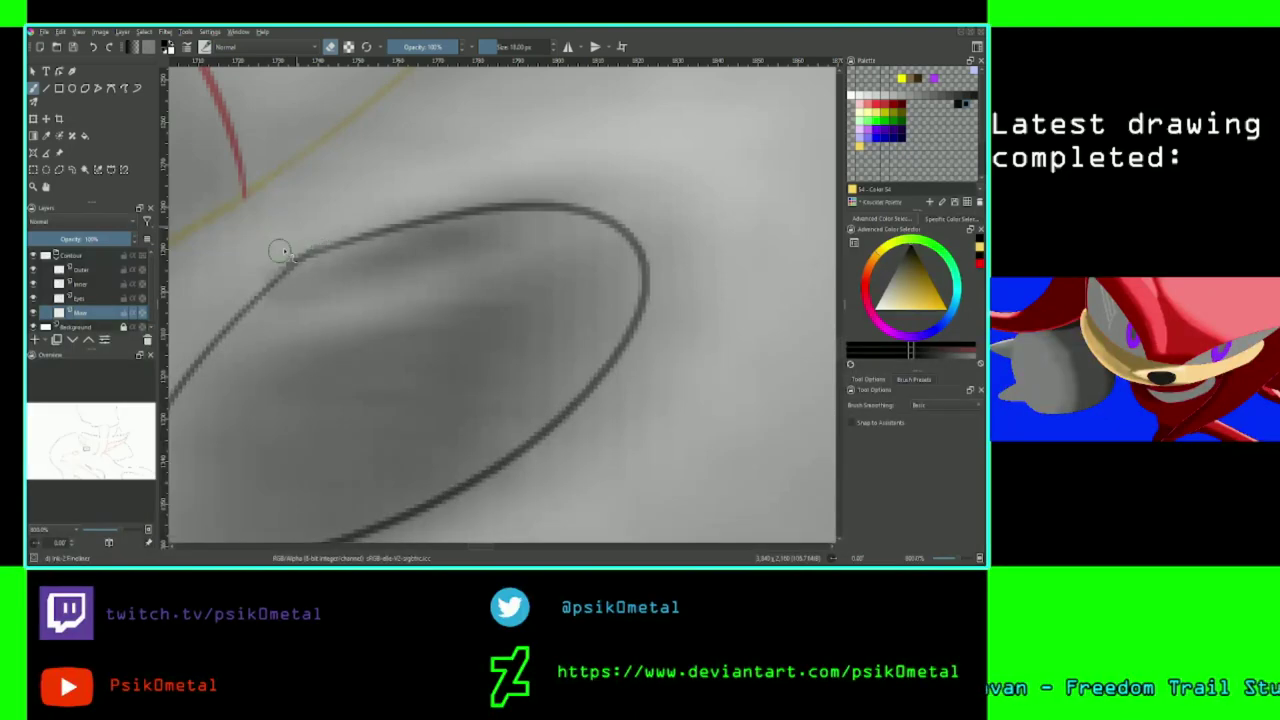
key(minus)
key(minus)
key(minus)
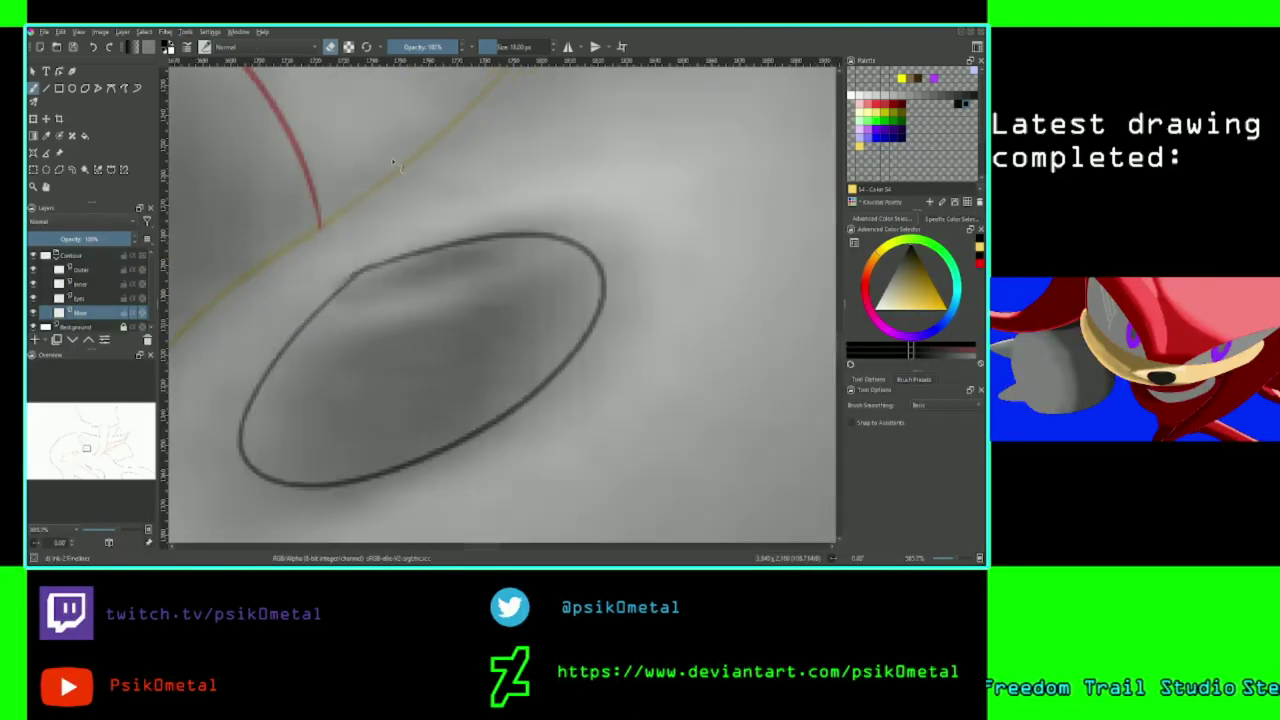
key(minus)
key(minus)
key(minus)
key(minus)
key(minus)
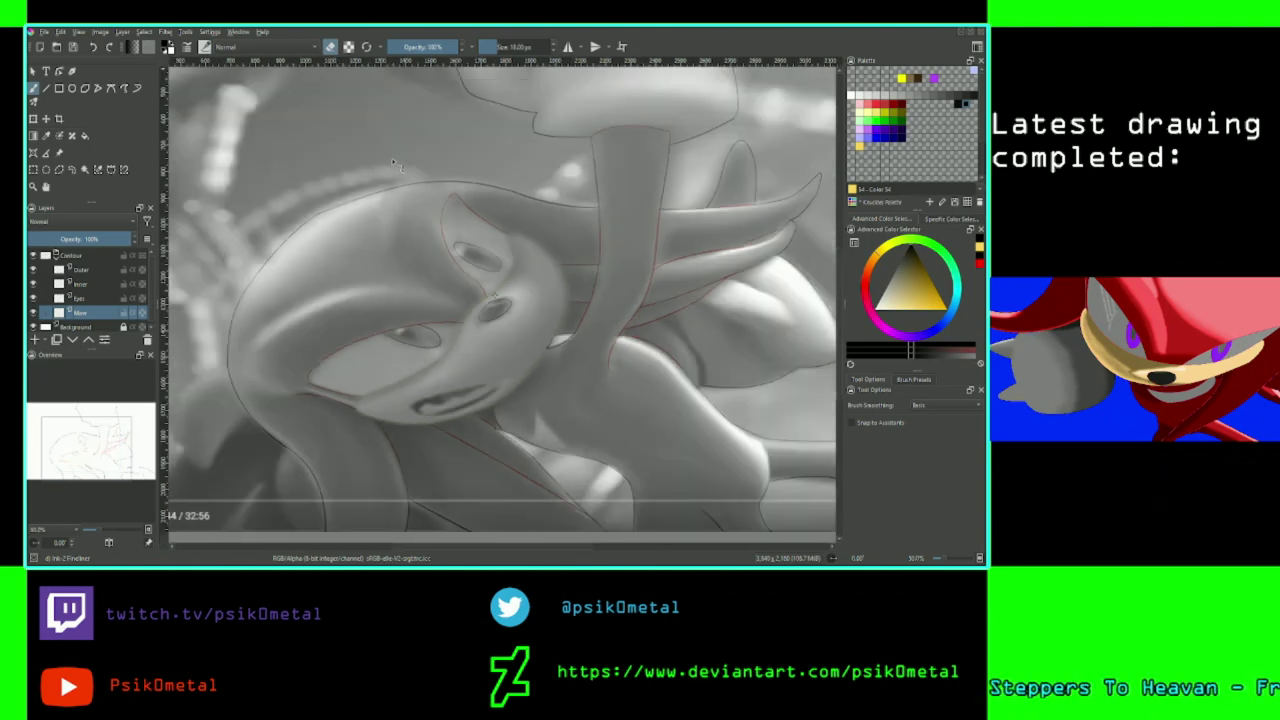
key(minus)
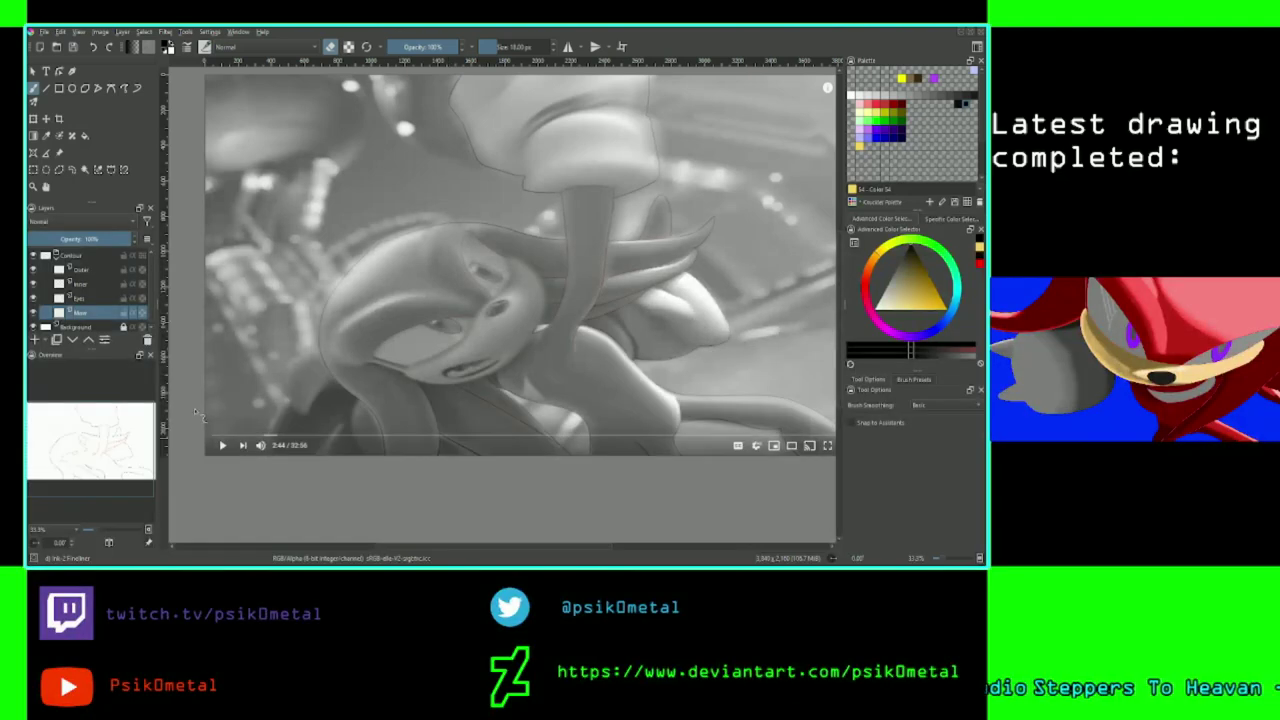
Make the Eyes layer active at the muzzle's lower corner and switch from erasing to drawing with red ink.
drag(105, 446, 101, 416)
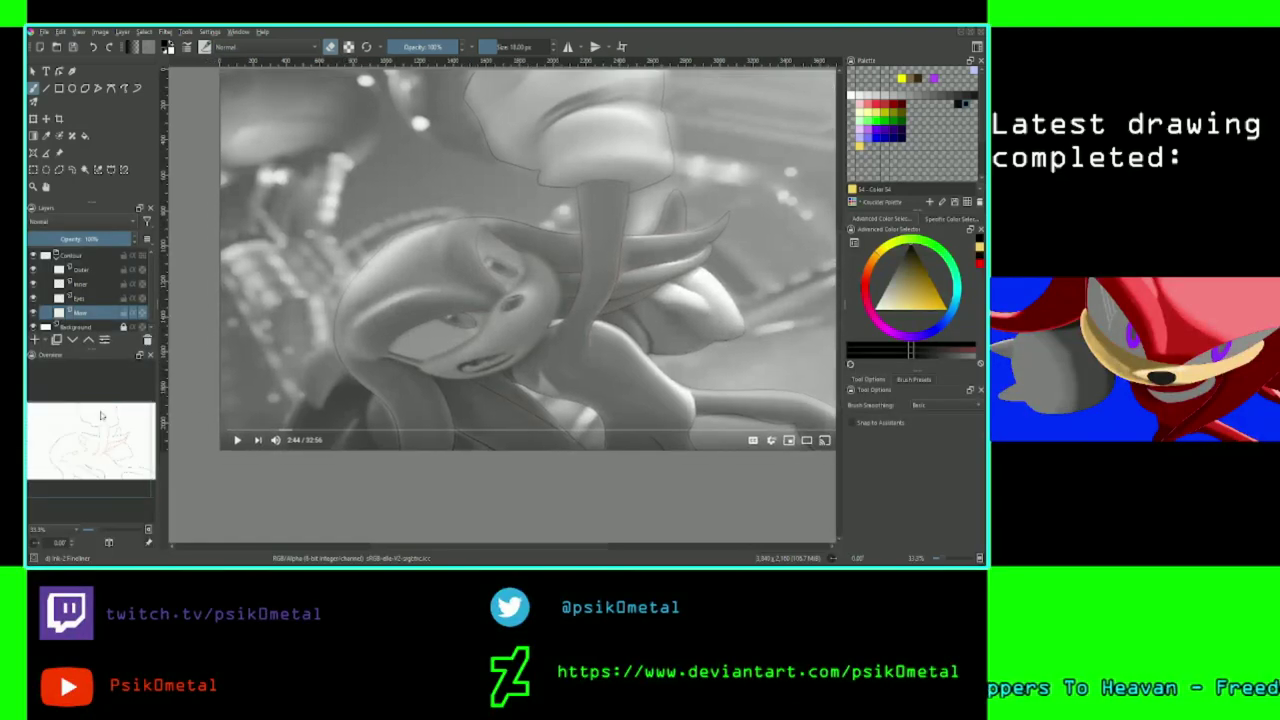
scroll(101, 416, up, 1)
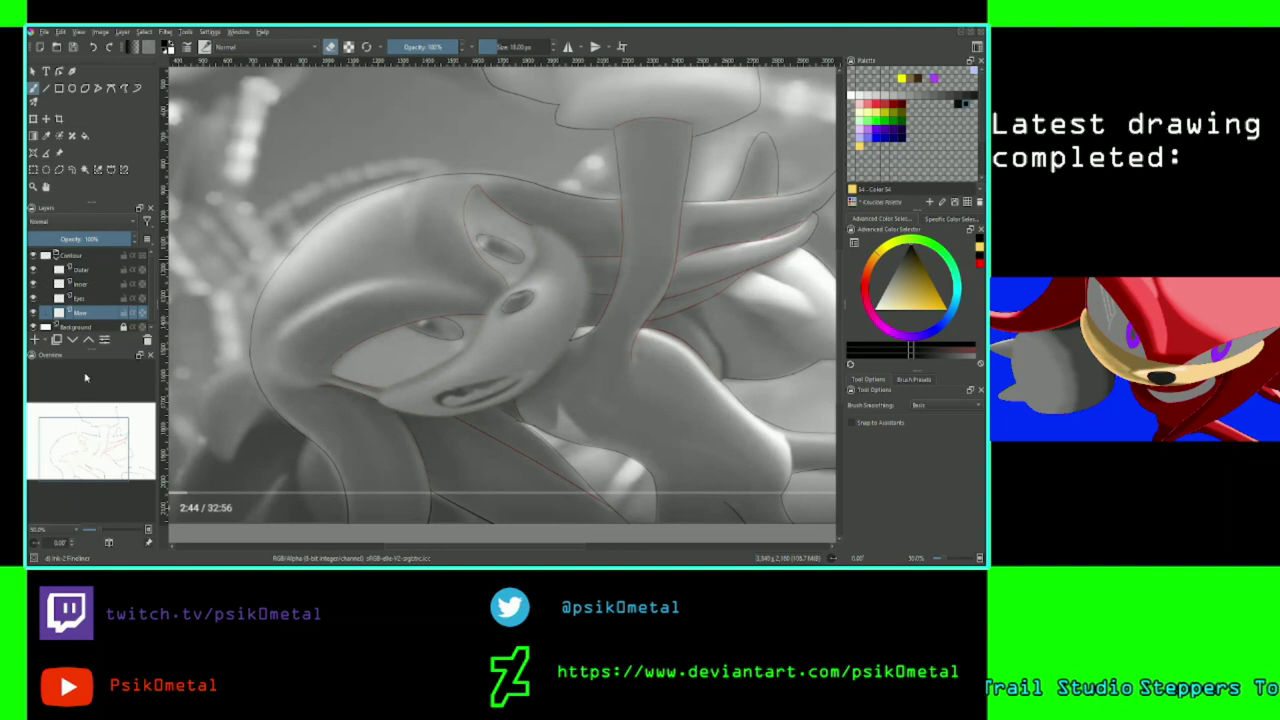
drag(95, 447, 96, 460)
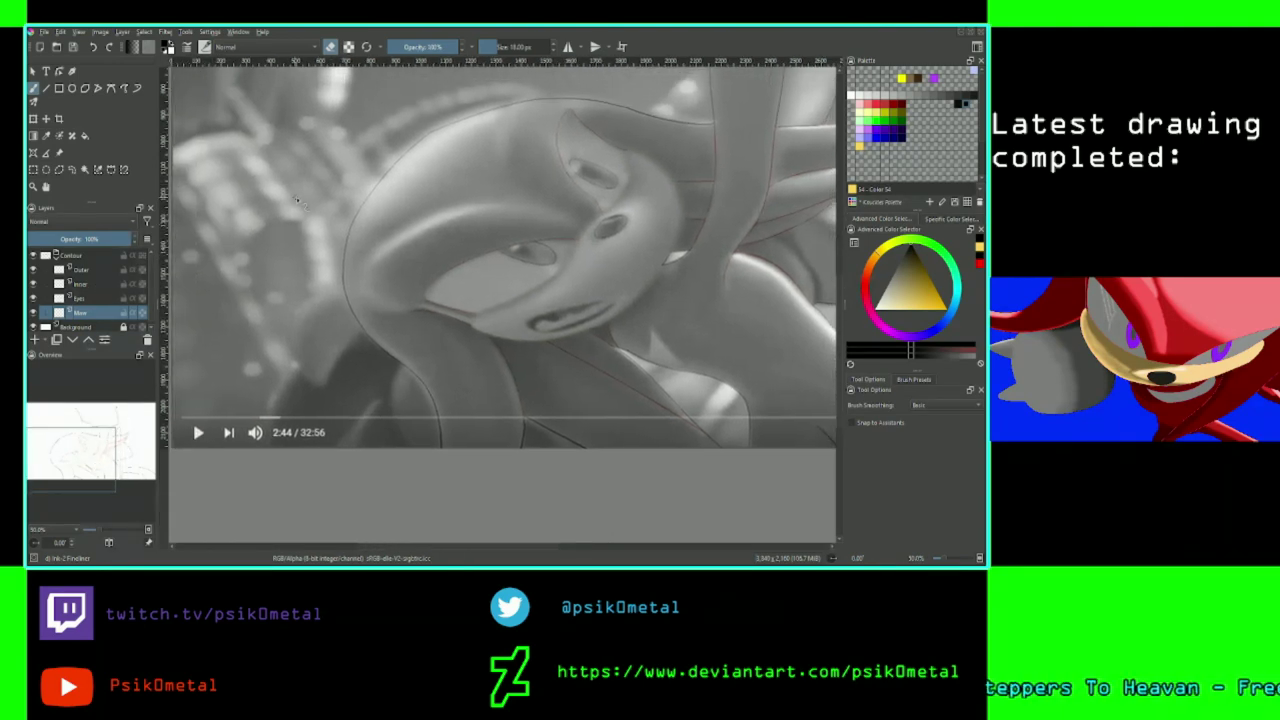
scroll(383, 127, up, 5)
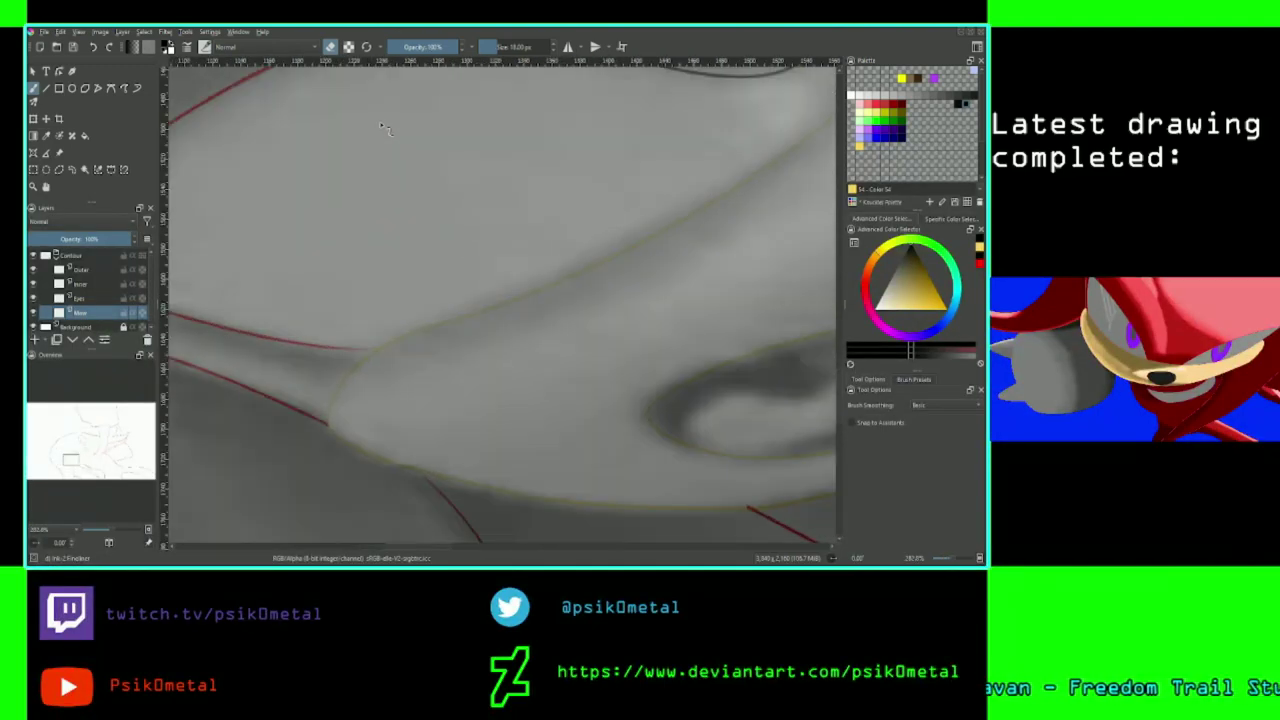
click(108, 298)
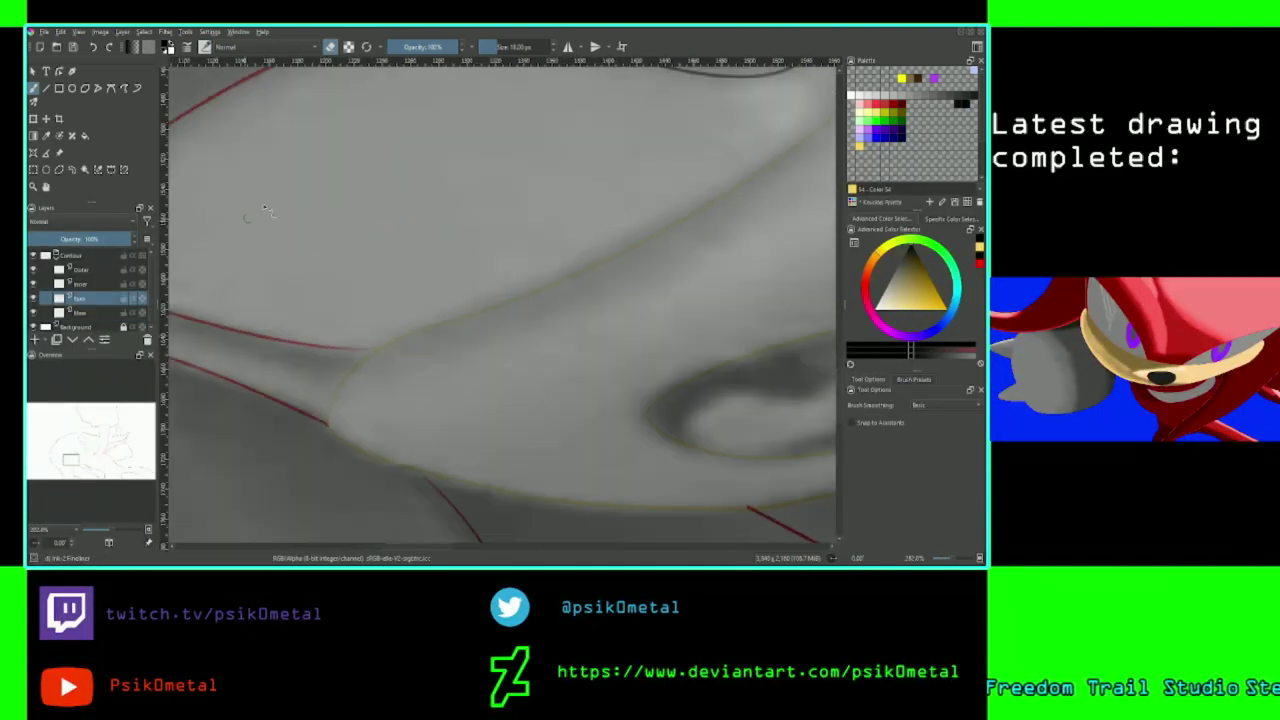
click(330, 47)
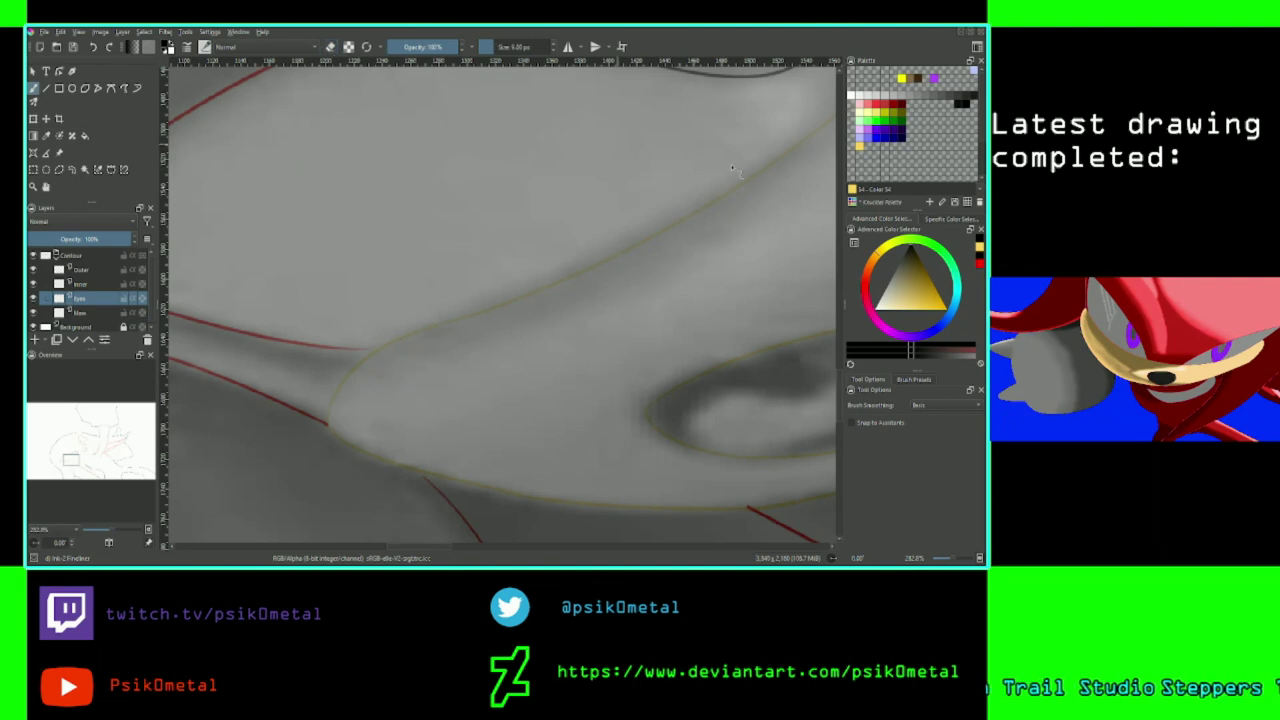
click(979, 265)
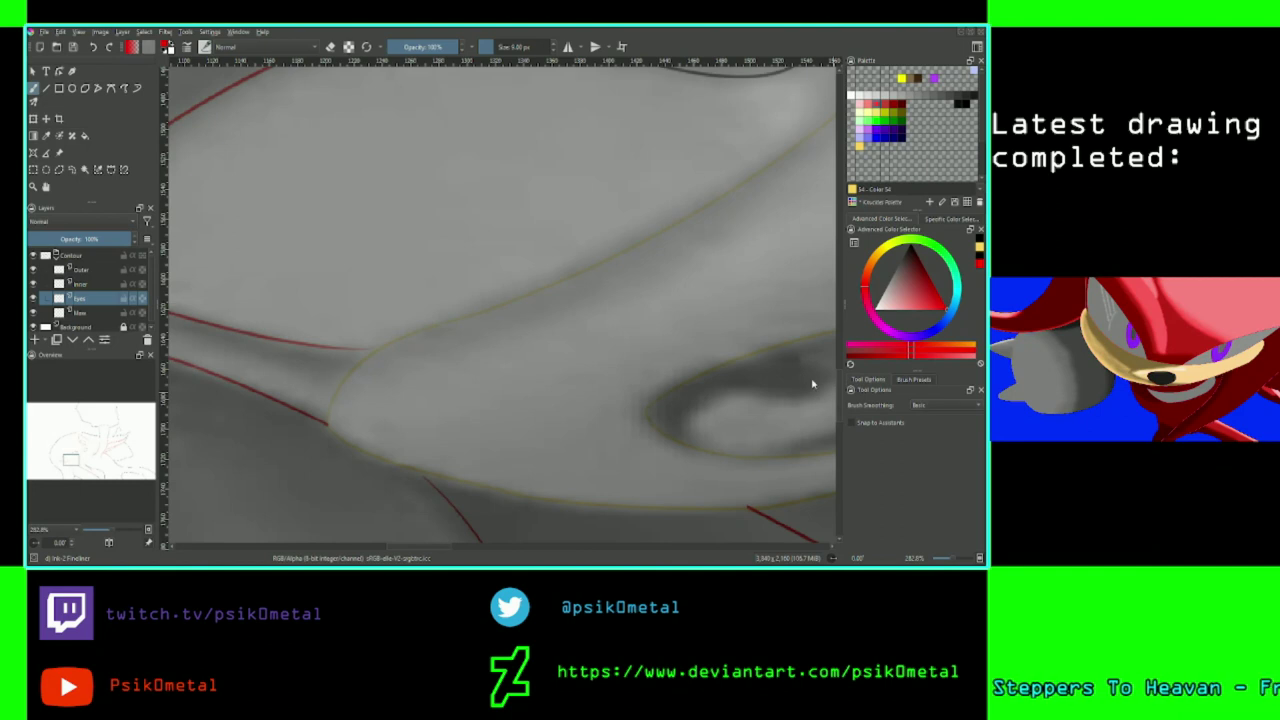
Extend the red line under the lower eye to the yellow muzzle contour on the Eyes layer and trim its tip.
key(plus)
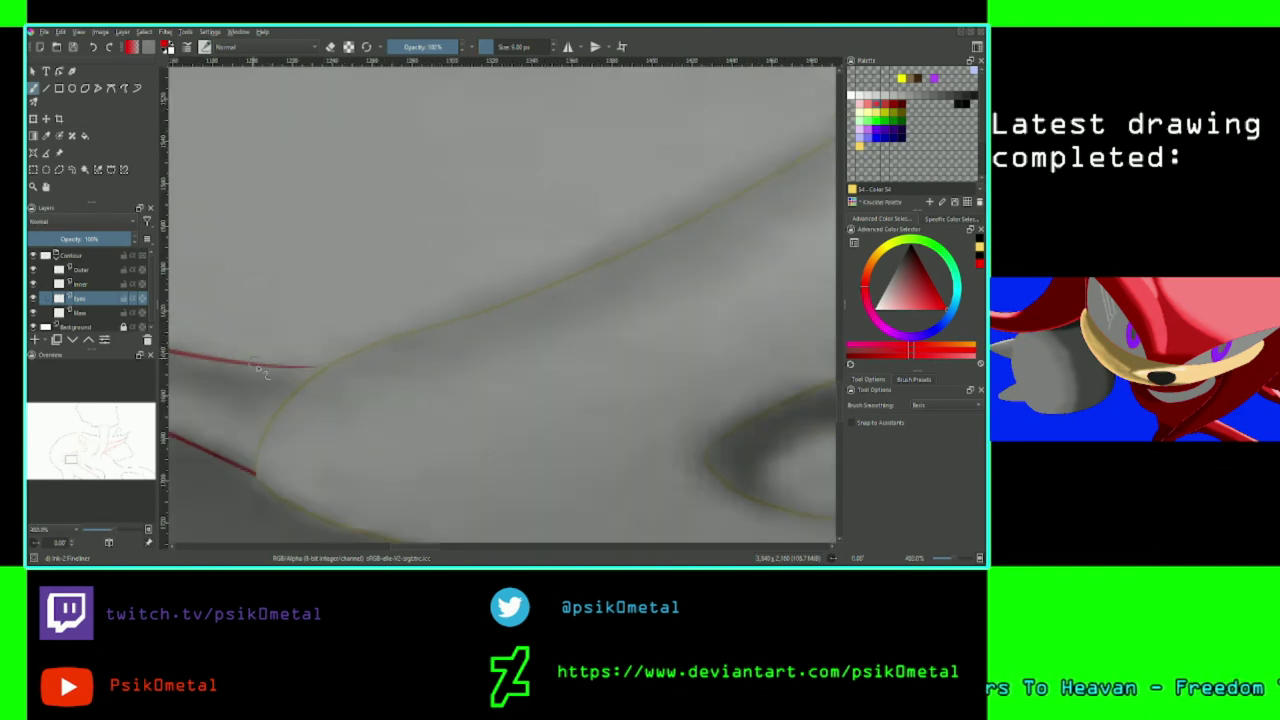
drag(301, 368, 330, 372)
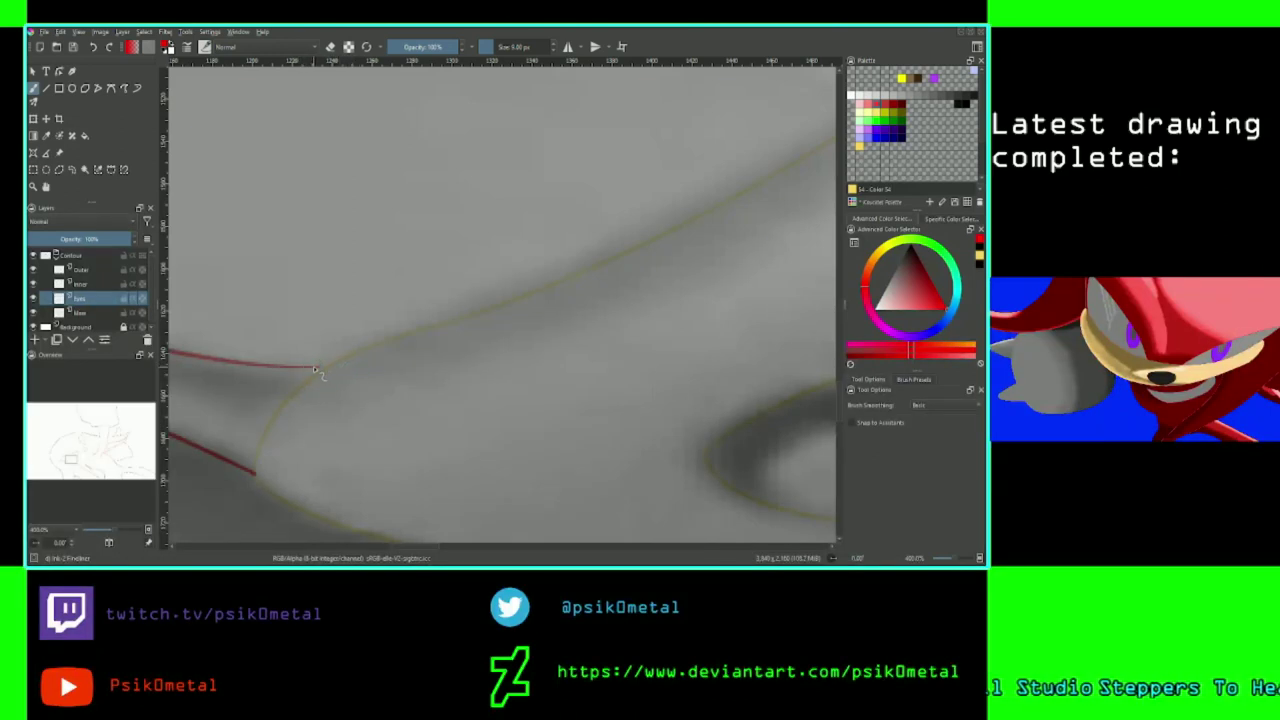
drag(316, 366, 332, 366)
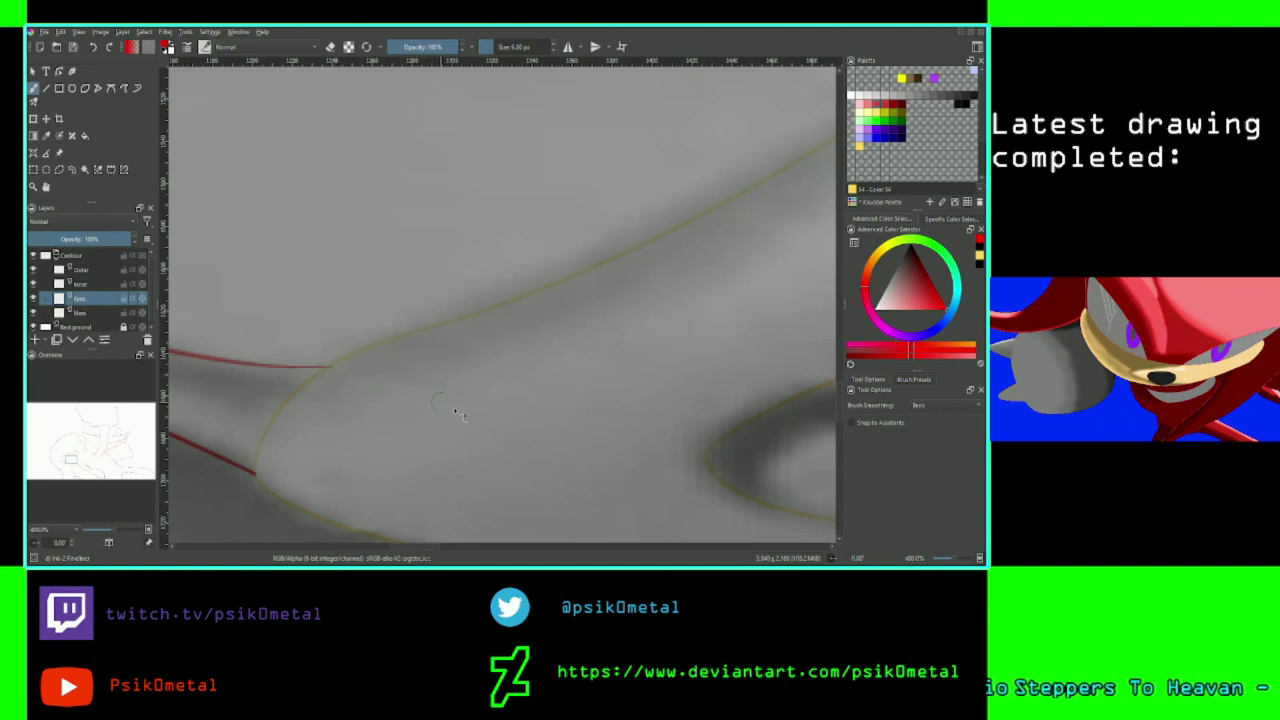
key(e)
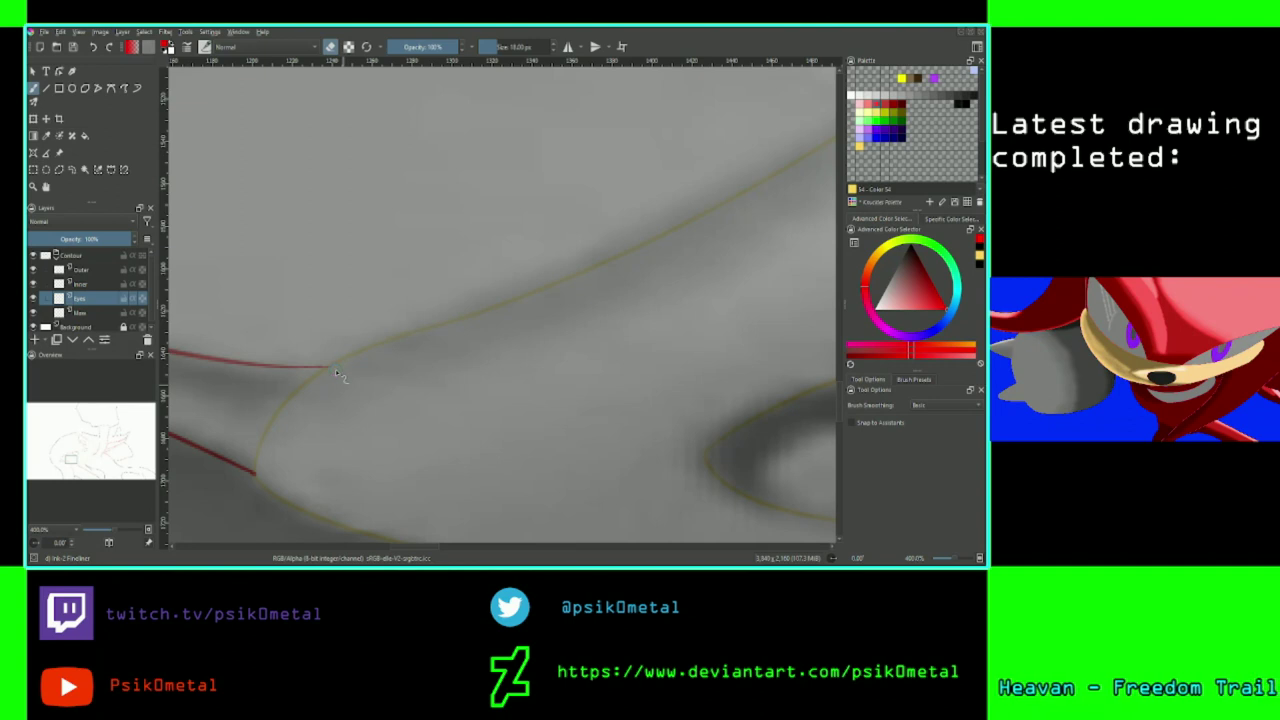
On the Inner layer, erase the end of the lower eye's upper red line that overshoots the yellow muzzle contour.
scroll(543, 210, down, 2)
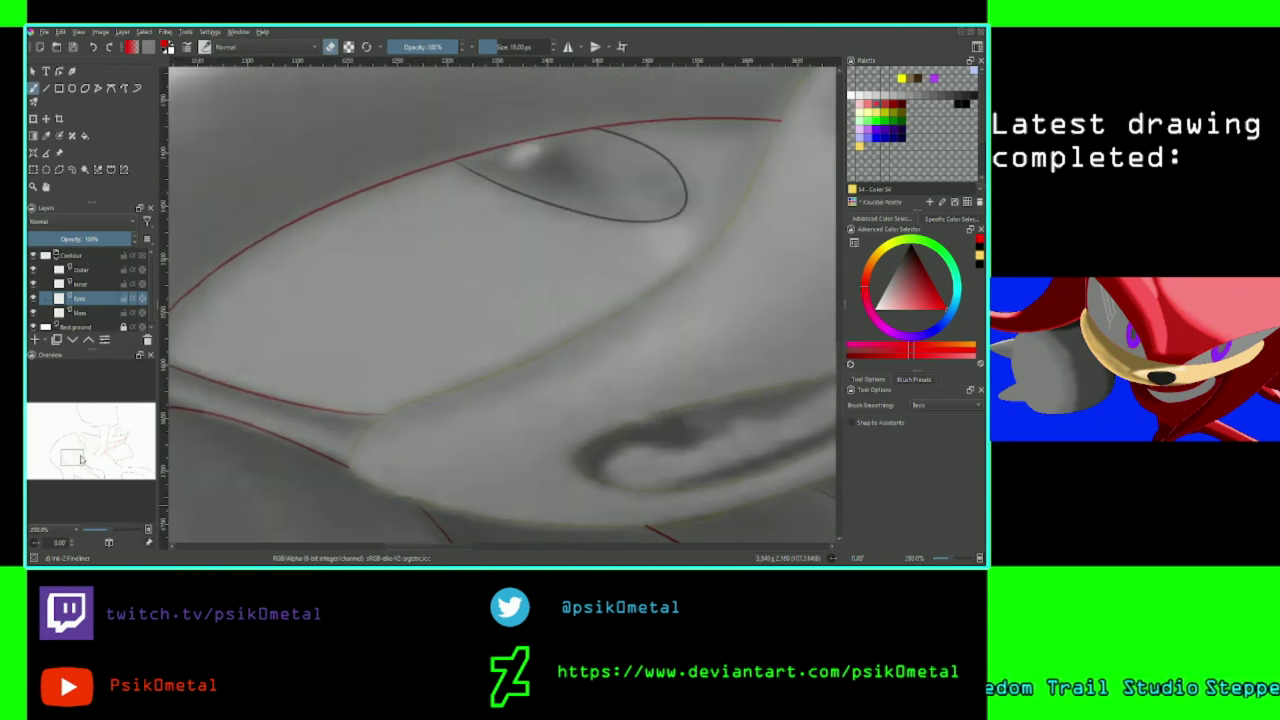
drag(80, 468, 87, 455)
scroll(78, 405, up, 1)
scroll(77, 405, up, 1)
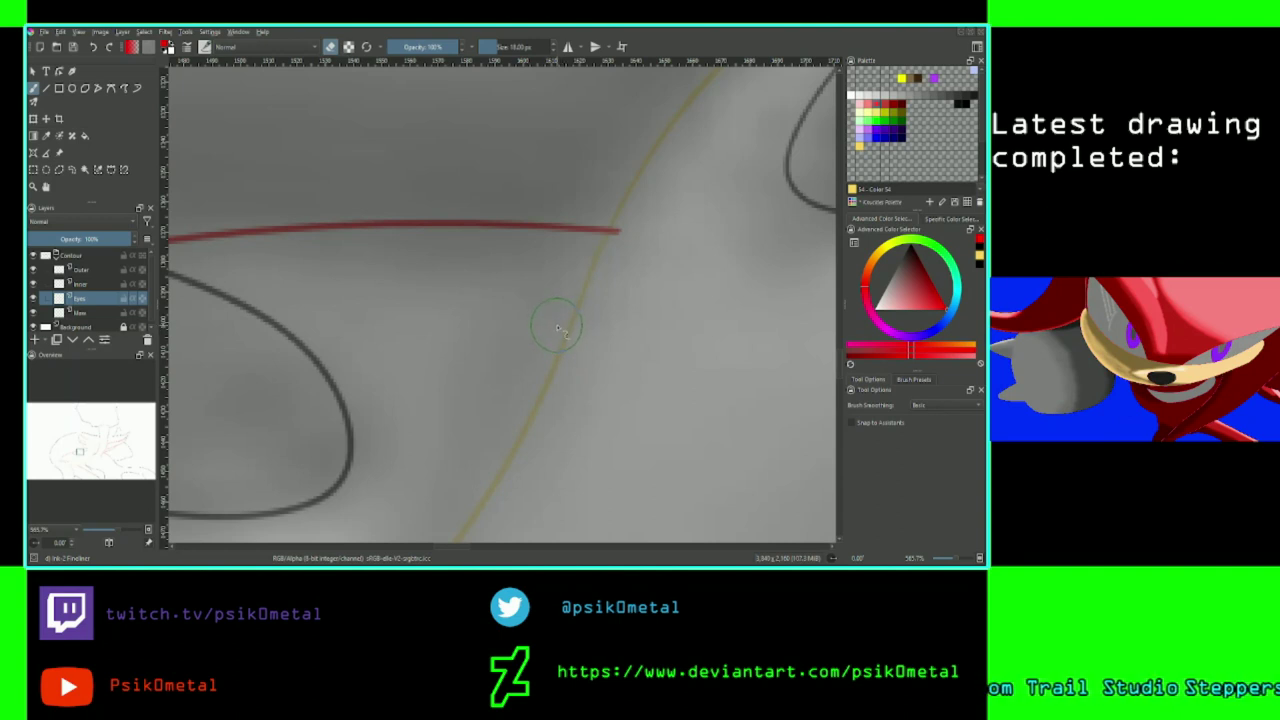
click(112, 287)
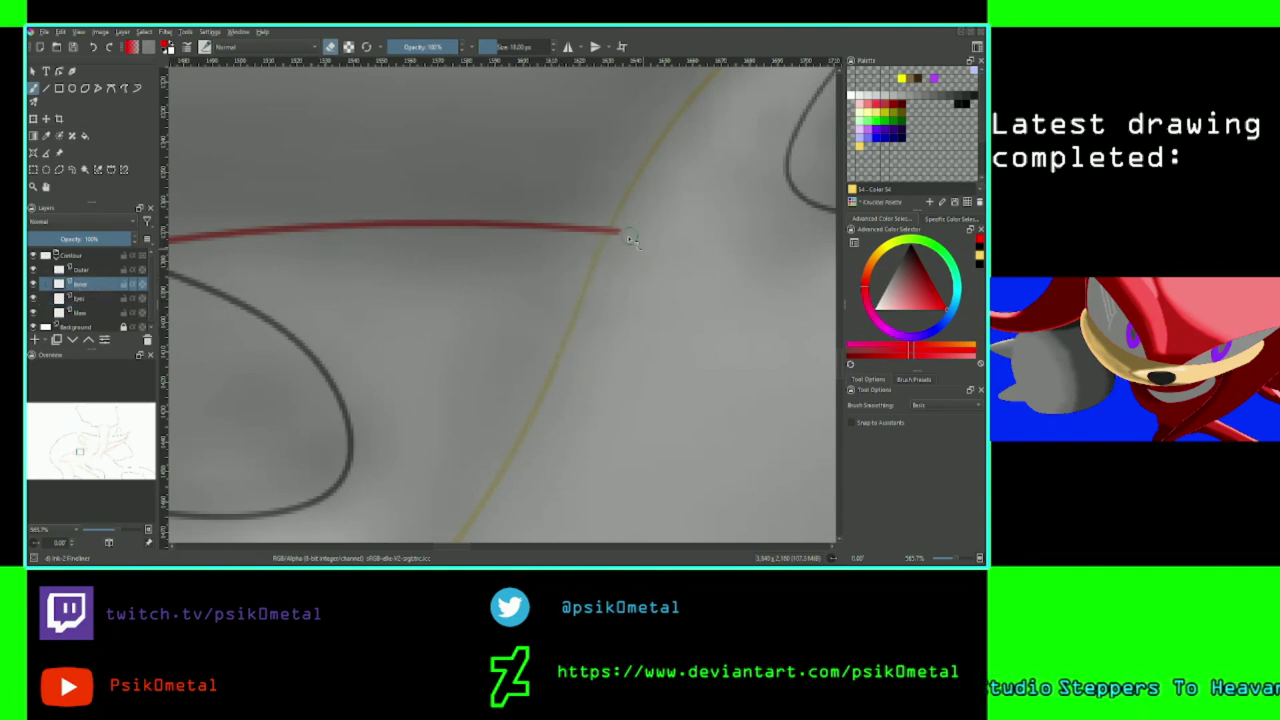
drag(629, 237, 619, 237)
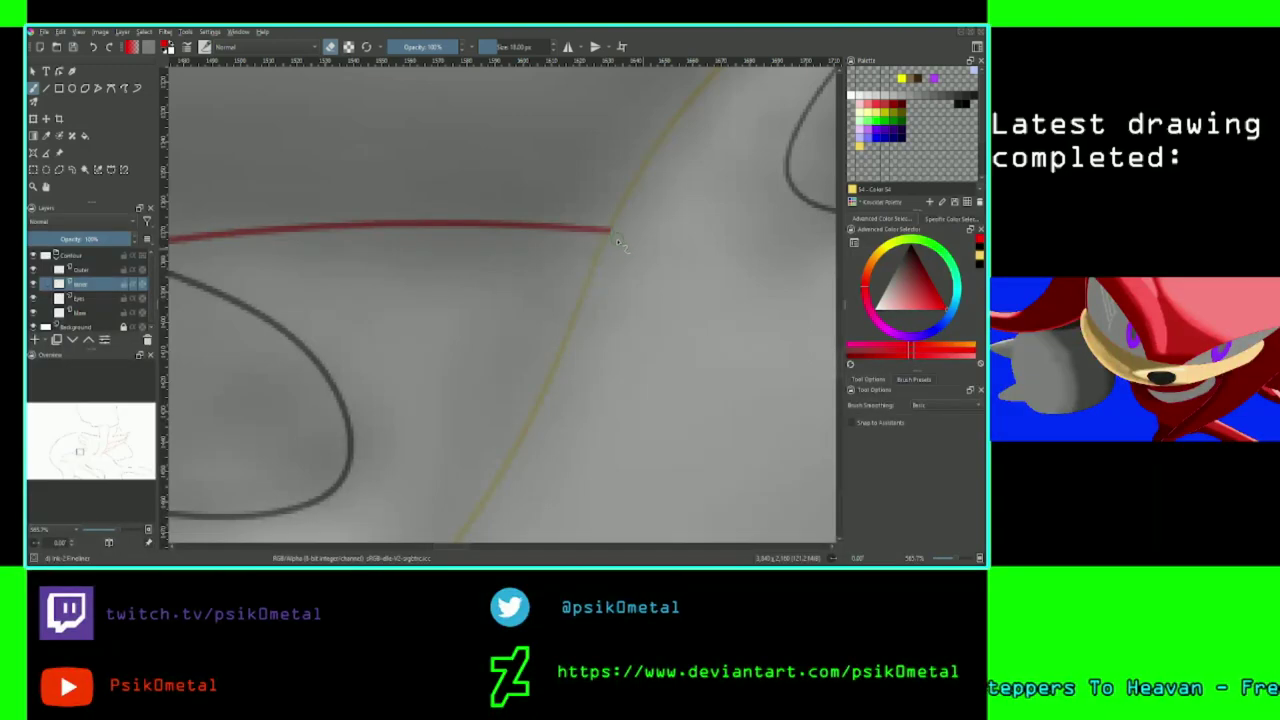
Examine how the red eye contours meet the yellow muzzle contour near the nose.
key(minus)
key(minus)
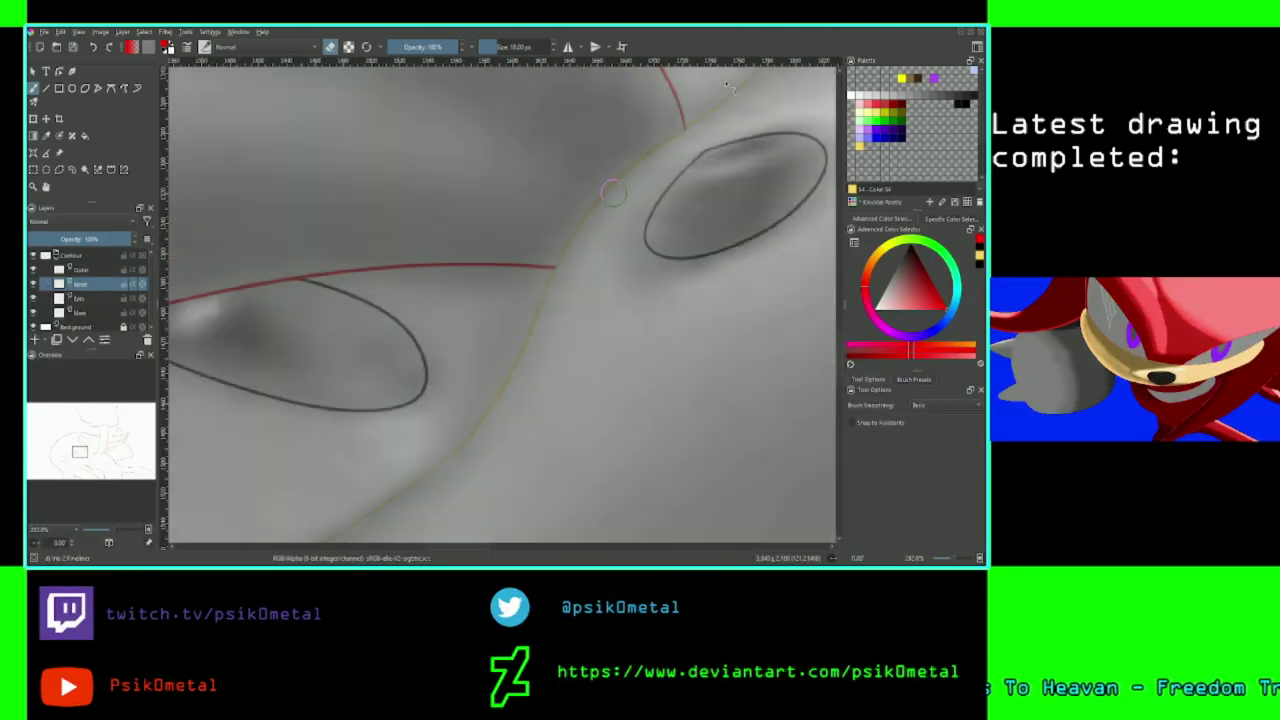
key(minus)
key(minus)
key(minus)
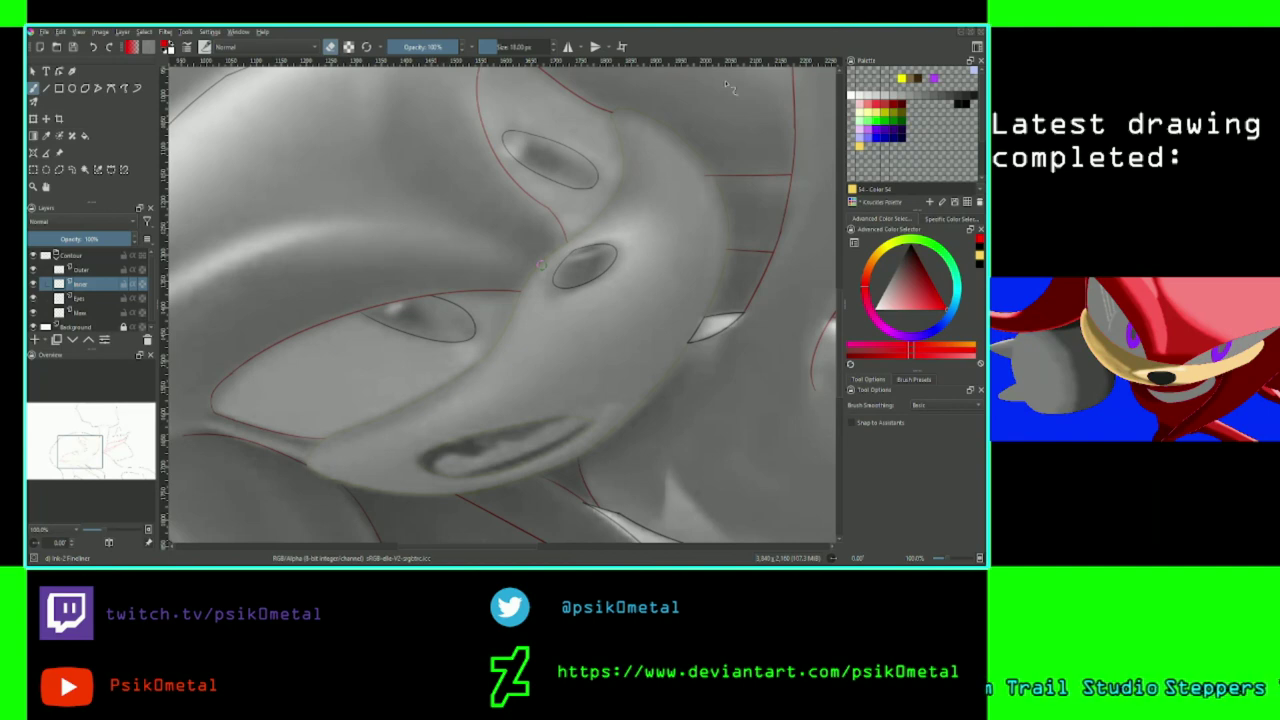
drag(80, 457, 82, 449)
key(plus)
key(plus)
key(plus)
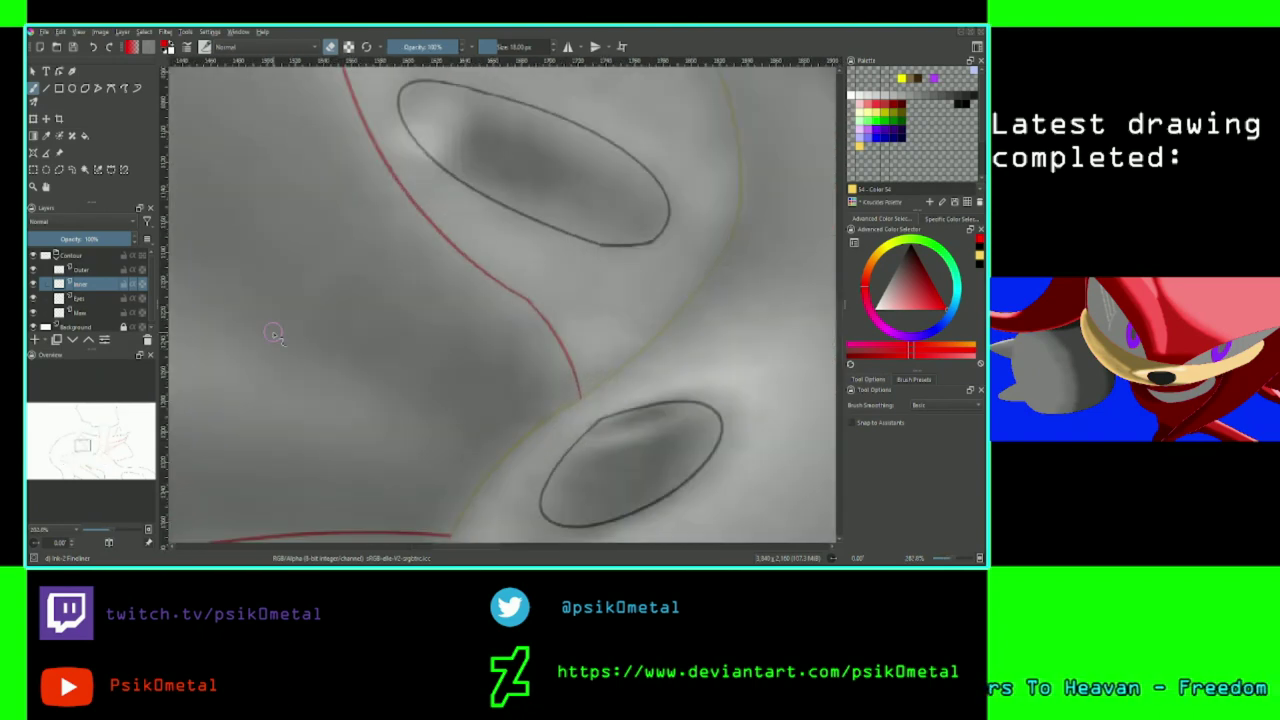
key(plus)
key(plus)
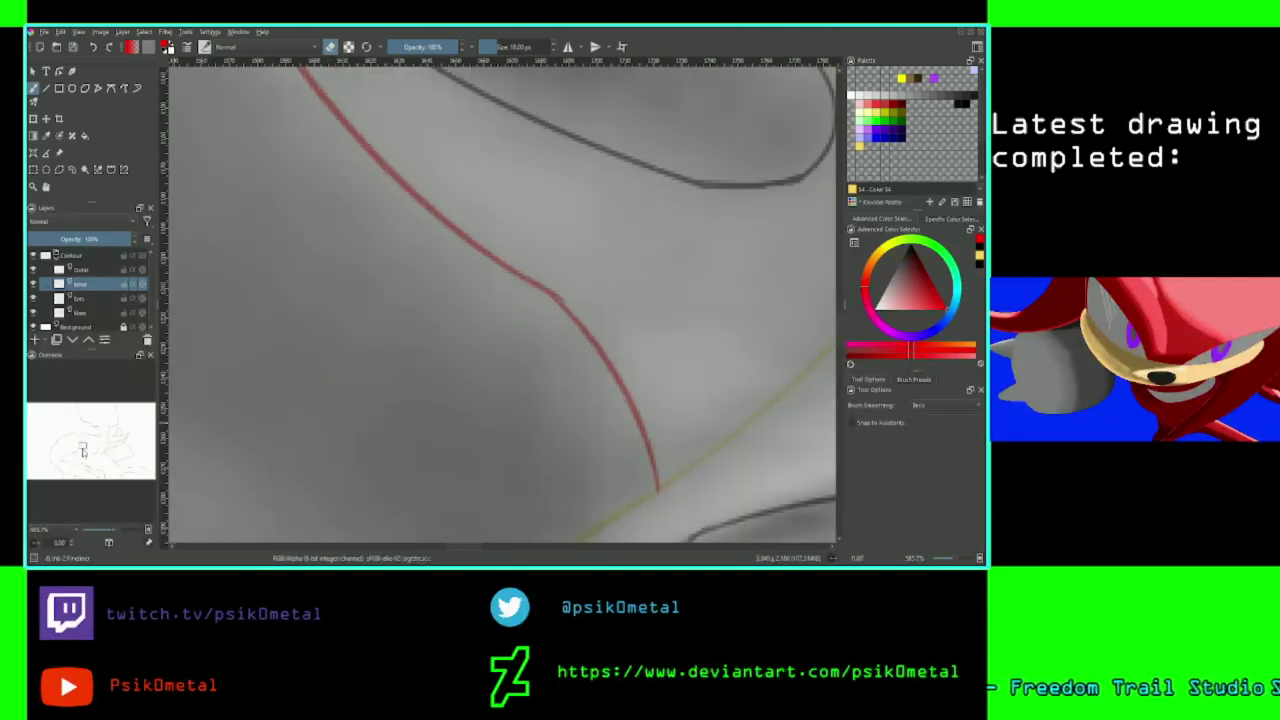
Remove the short red extension at the muzzle's lower corner from the Eyes layer.
drag(83, 446, 68, 461)
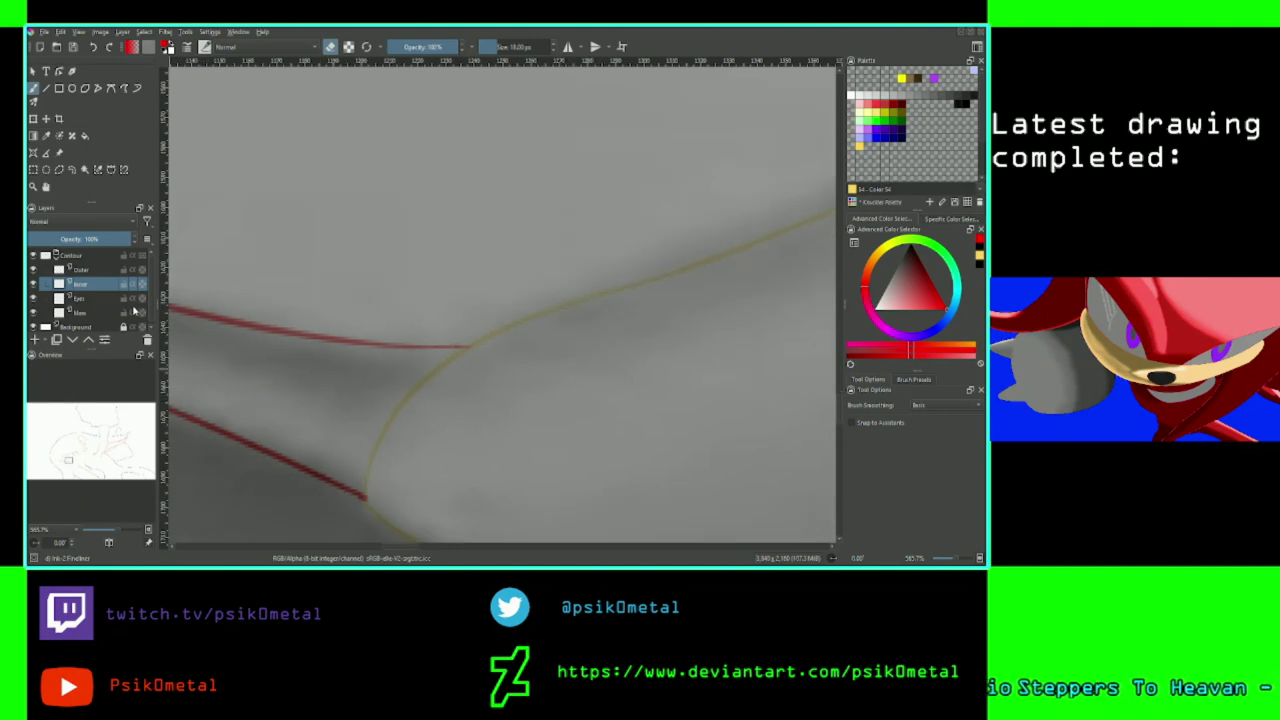
click(135, 302)
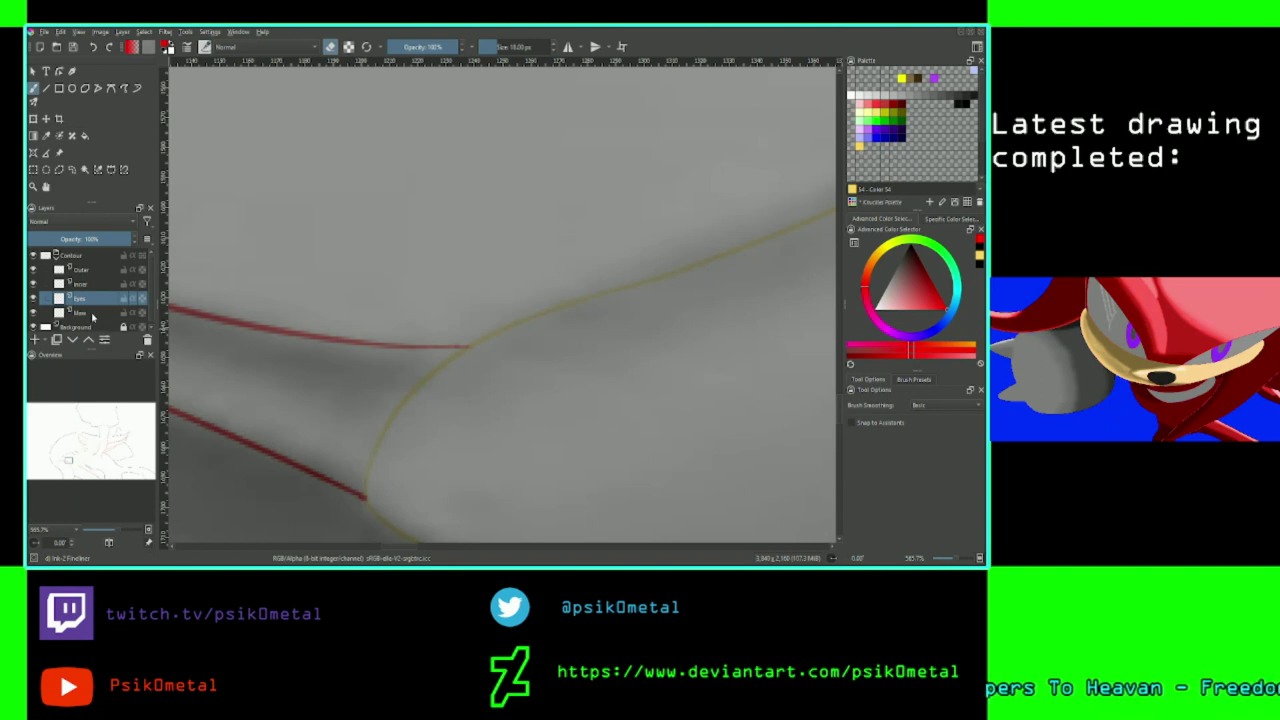
click(92, 314)
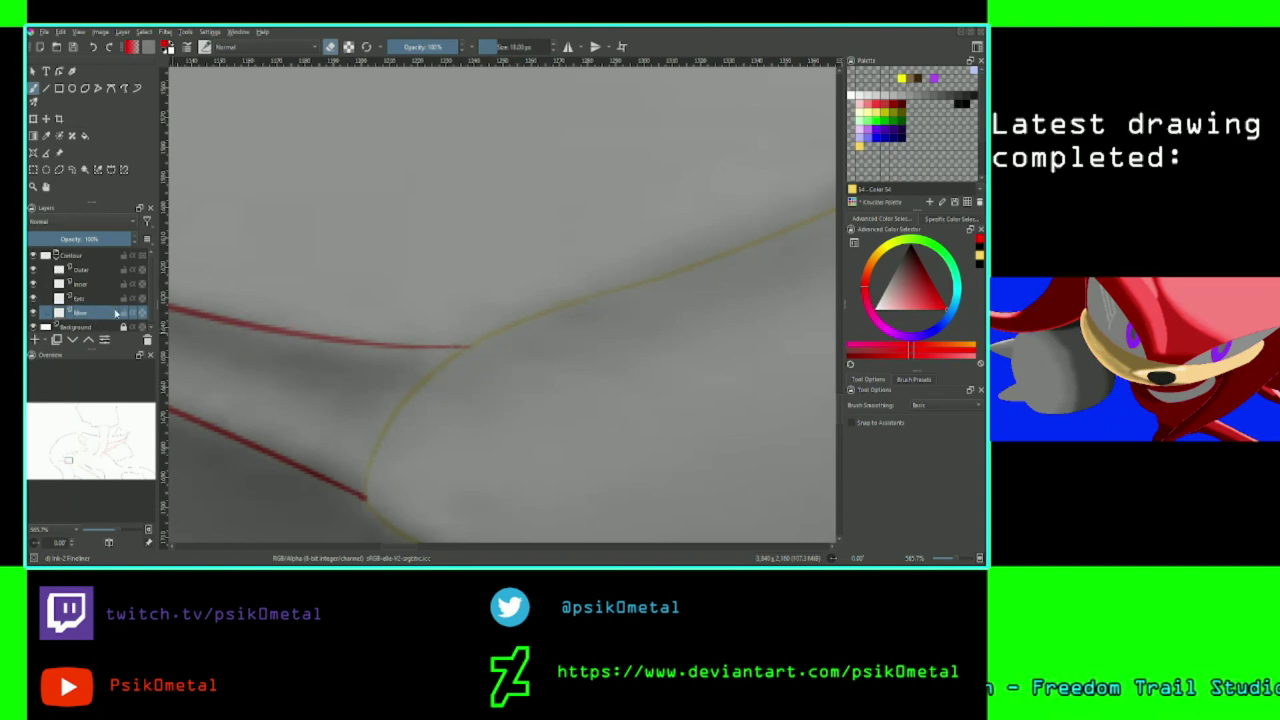
click(110, 299)
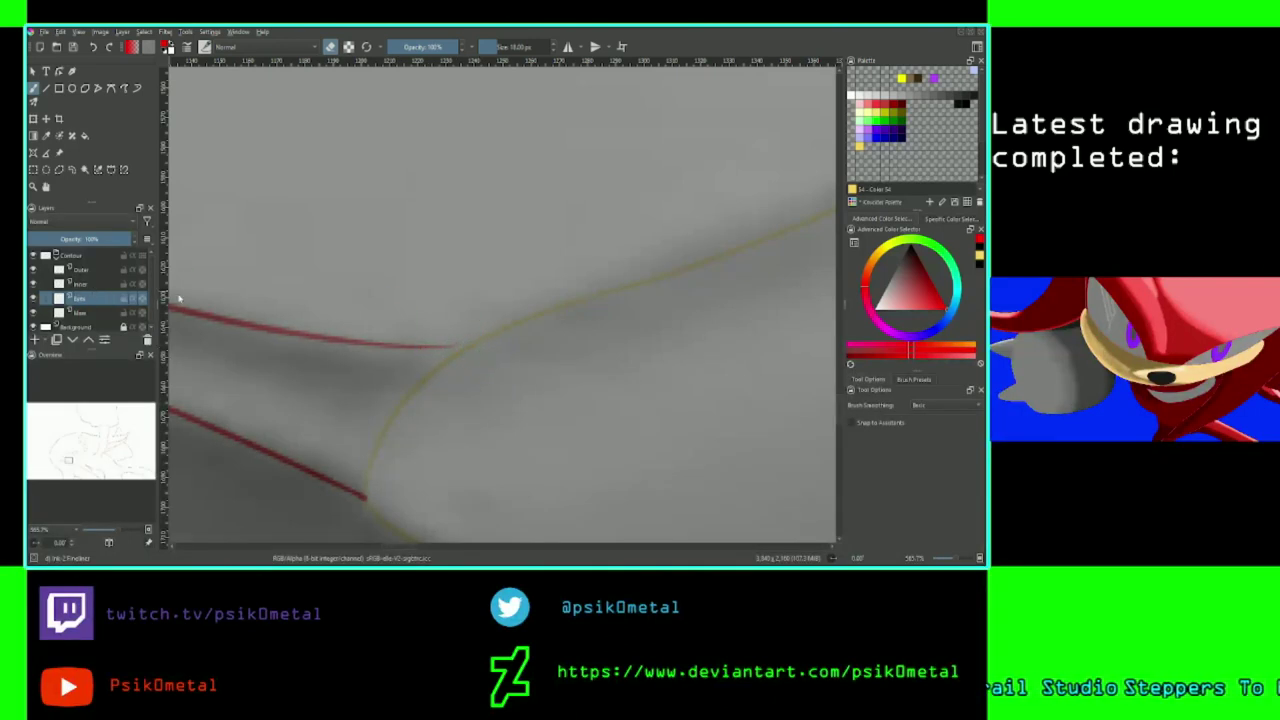
On the Inner layer, extend the red line under the lower eye to the yellow muzzle contour and trim its tip.
key(Page_Up)
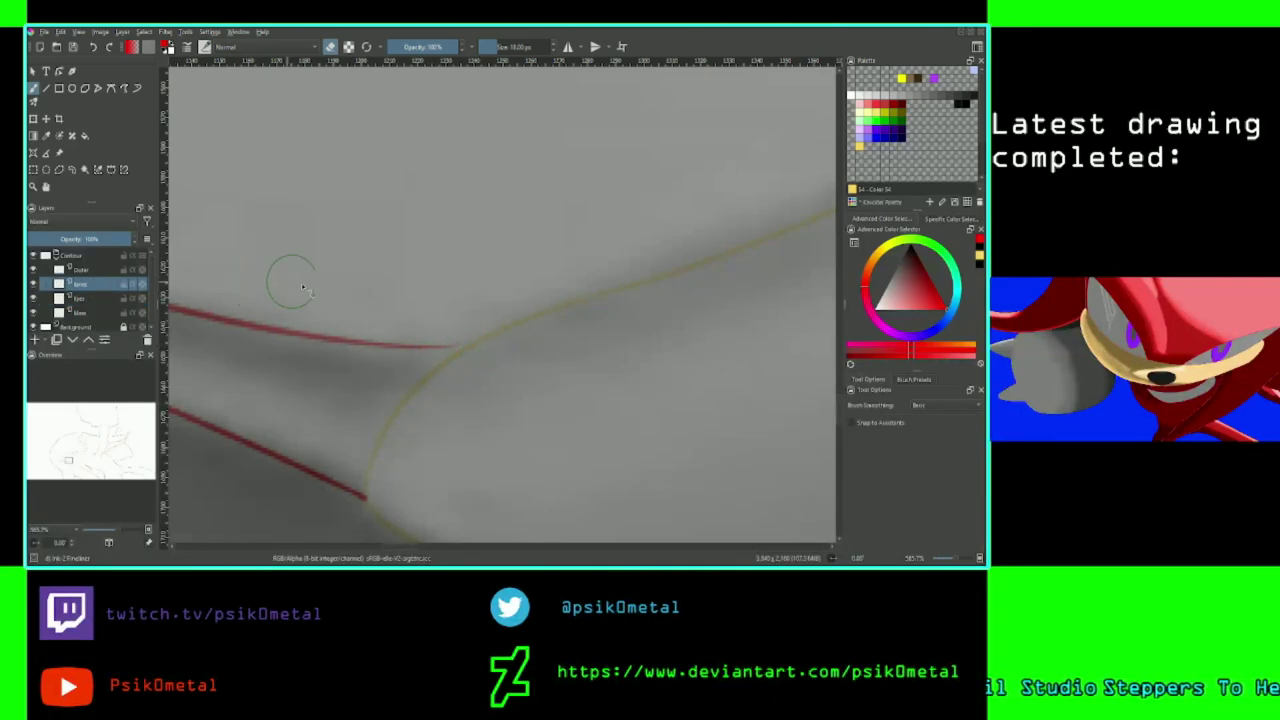
click(331, 48)
drag(444, 347, 471, 347)
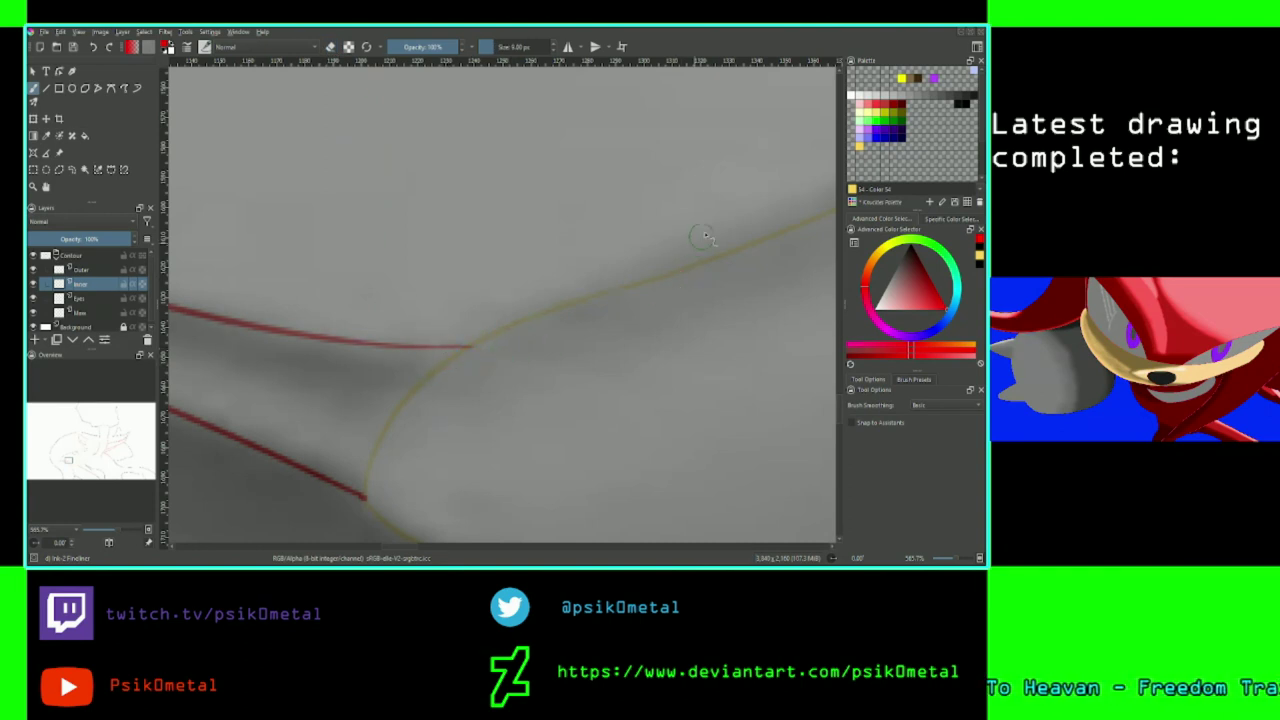
click(331, 47)
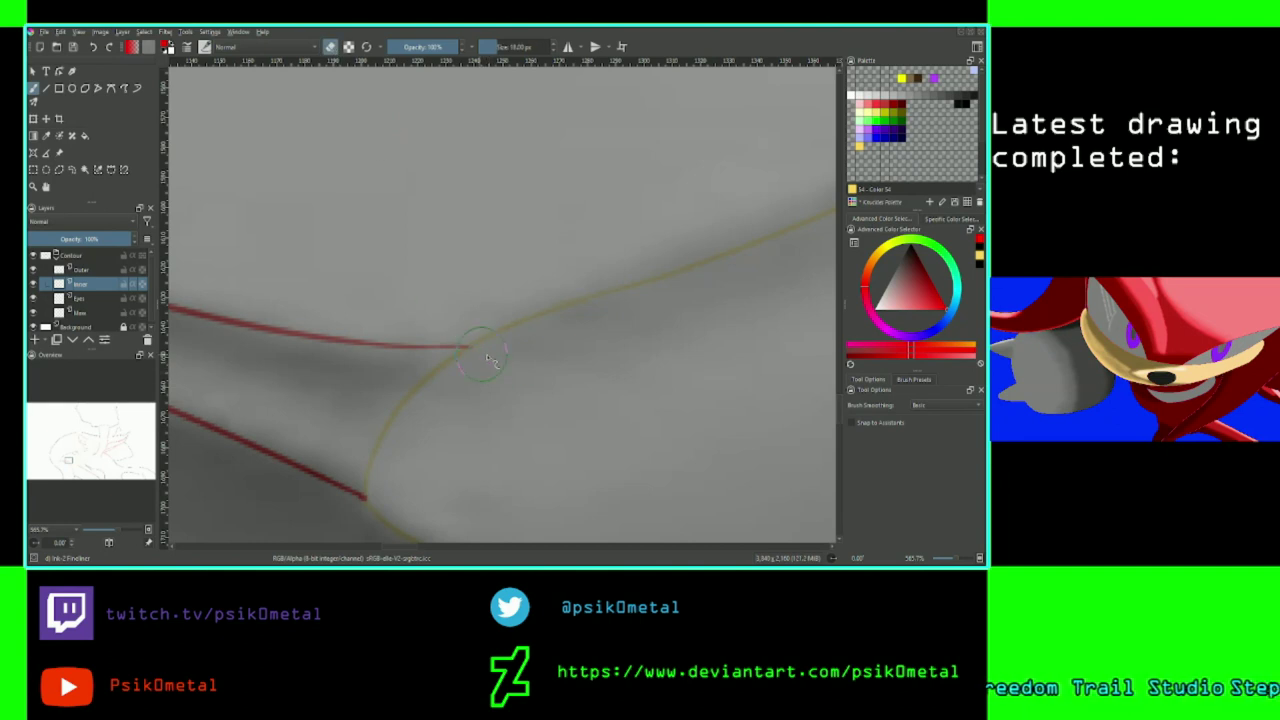
Erase the tip of the upper eye's red contour that crosses the yellow muzzle contour at its upper corner.
key(minus)
key(minus)
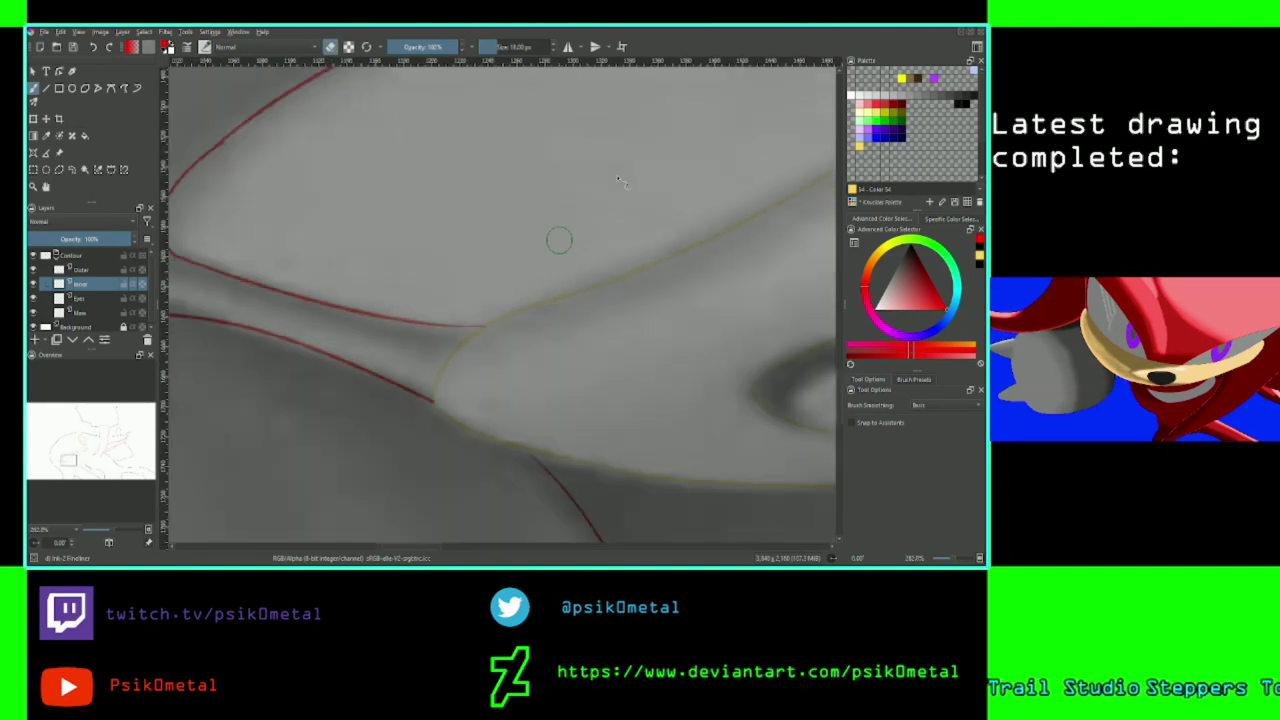
drag(72, 466, 80, 448)
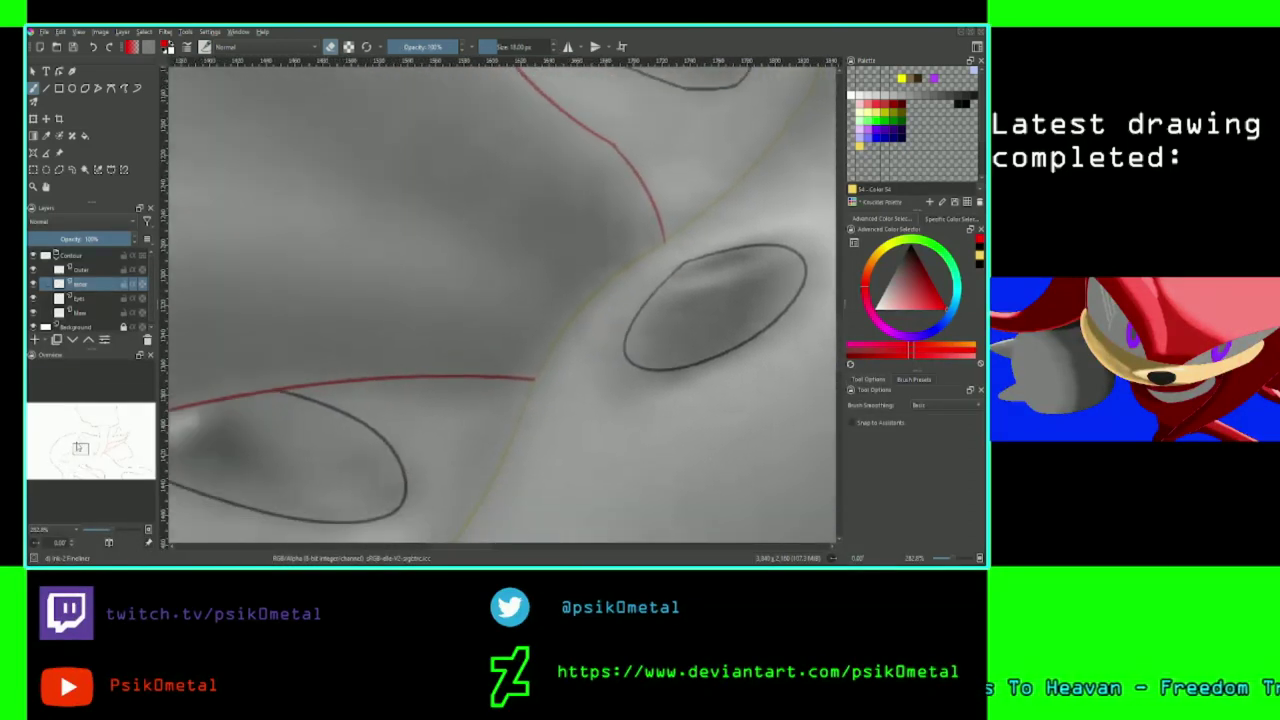
scroll(75, 398, up, 2)
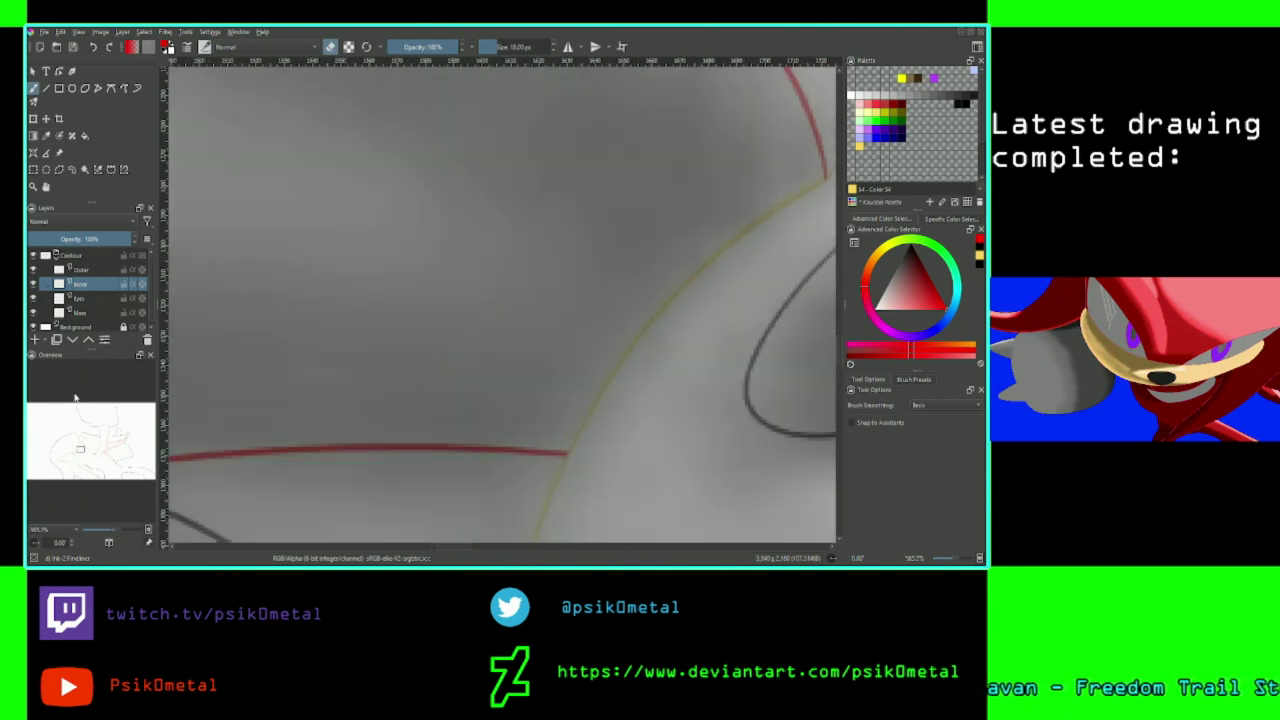
drag(84, 455, 88, 437)
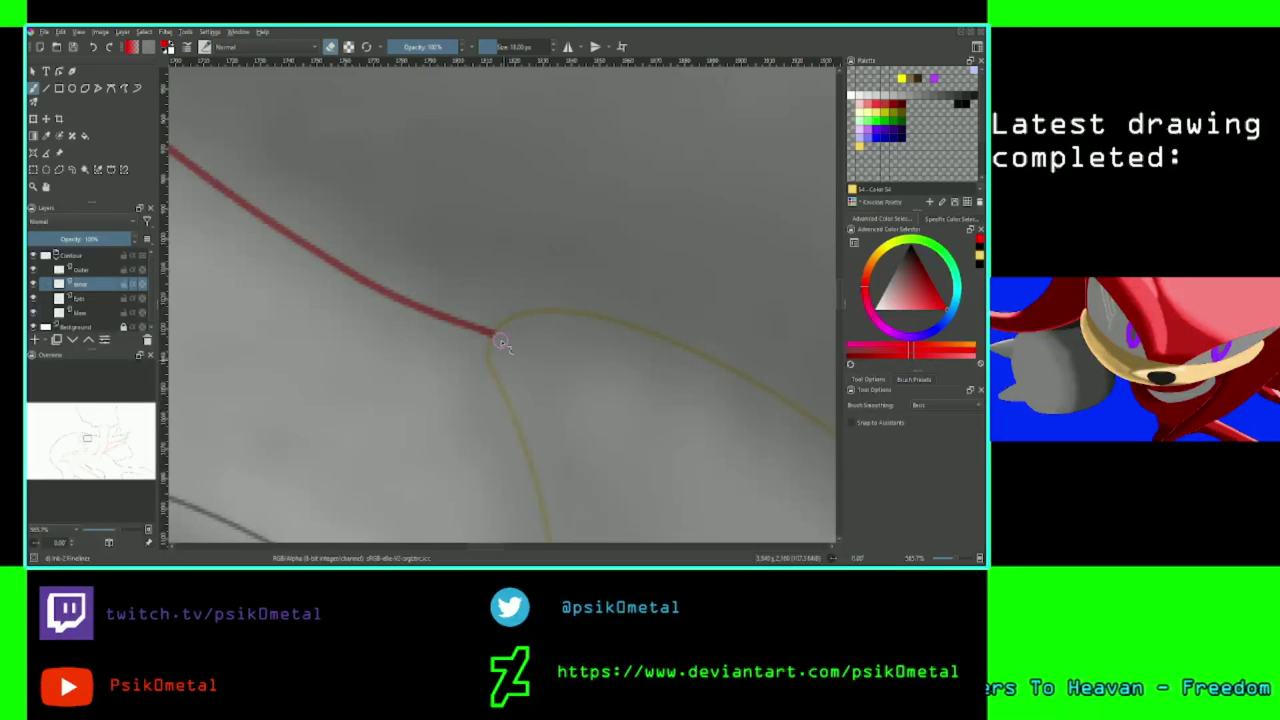
drag(501, 342, 501, 349)
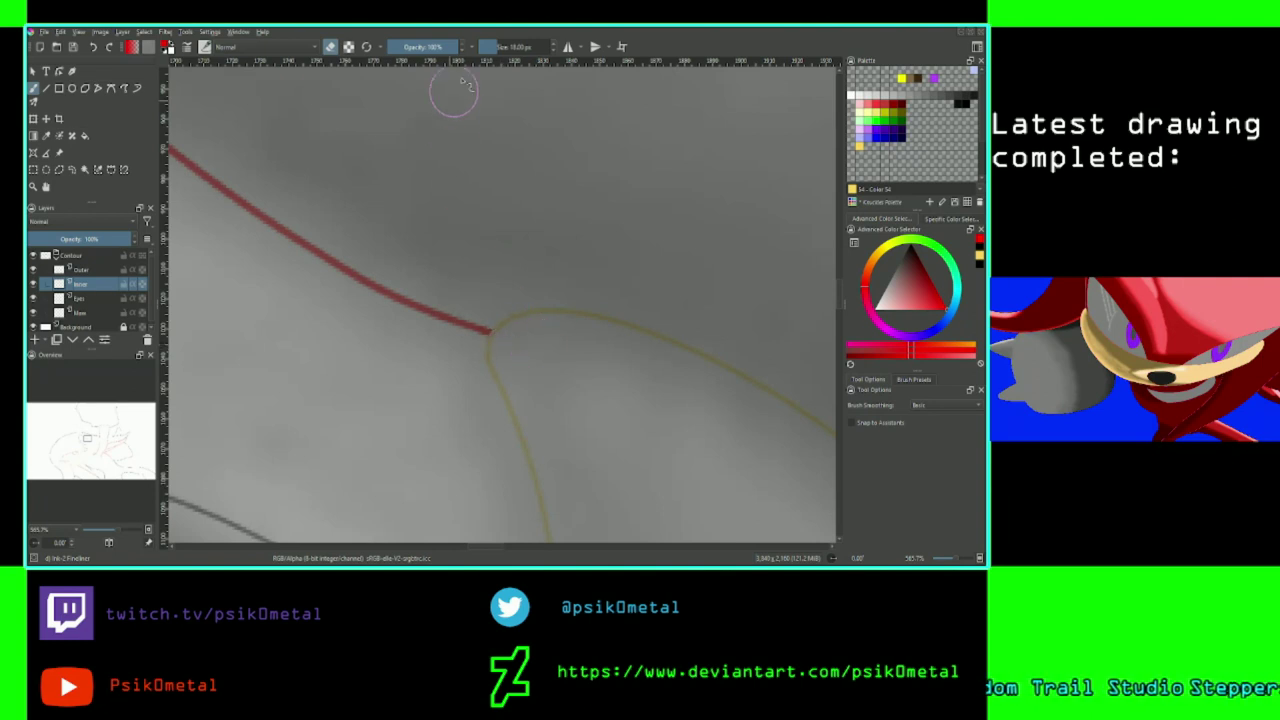
Erase the ends of the two short horizontal red lines beside the muzzle where they cross its yellow contour.
click(331, 47)
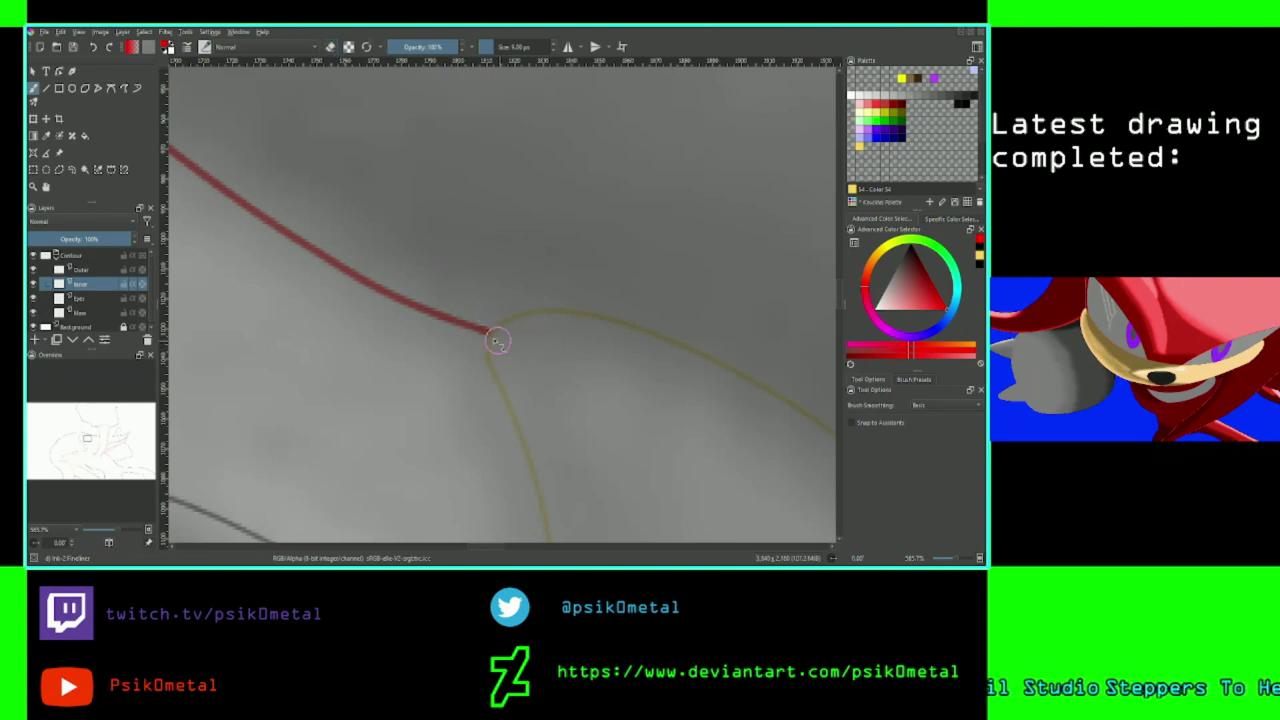
key(minus)
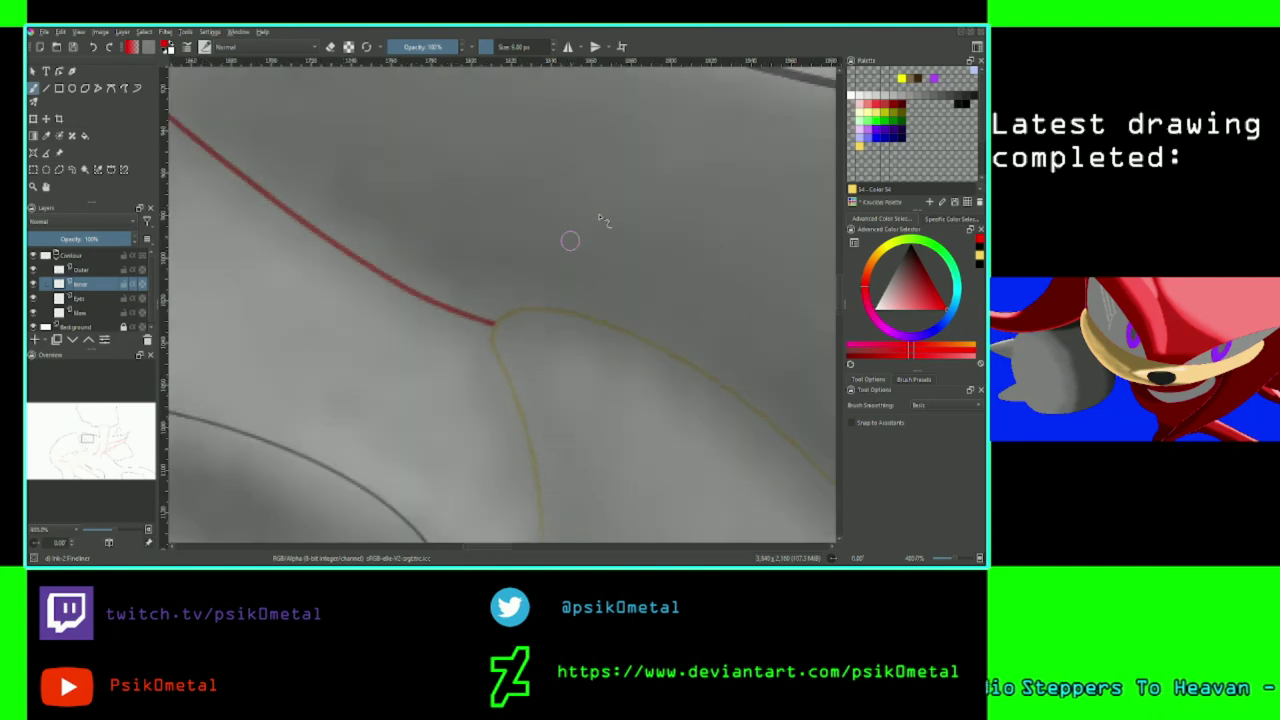
key(minus)
key(minus)
key(minus)
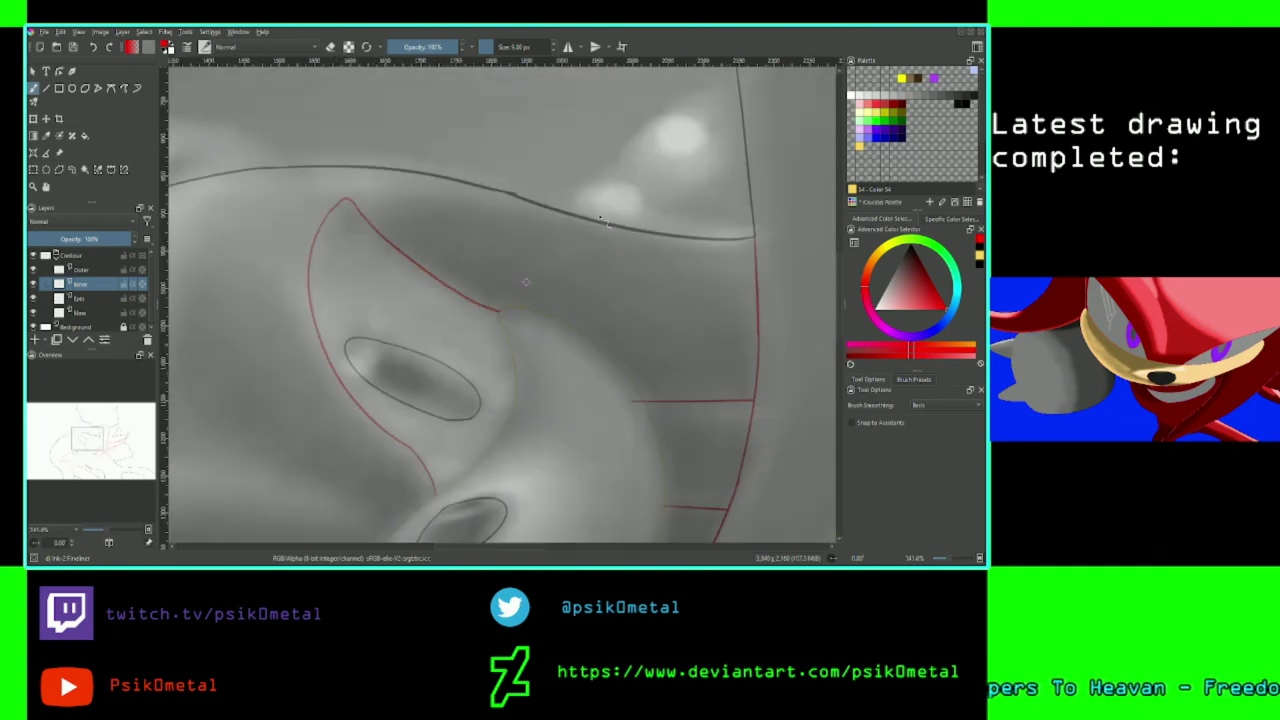
drag(88, 438, 100, 445)
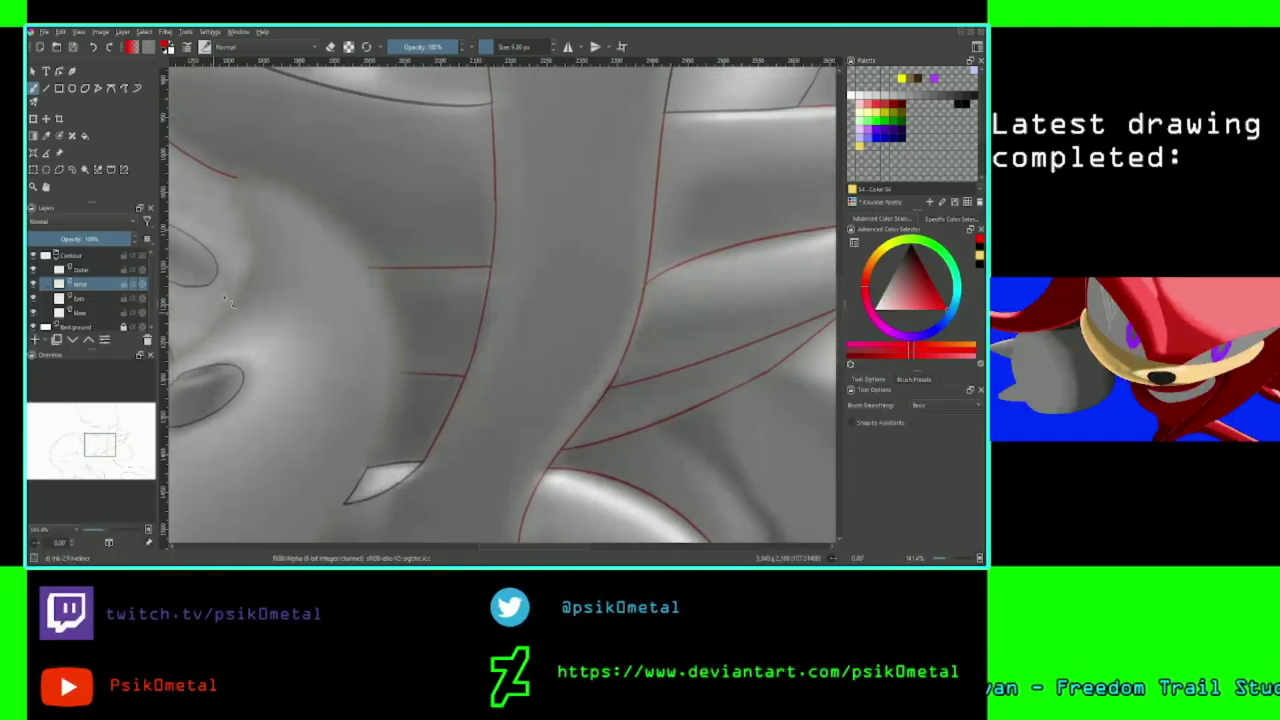
click(330, 47)
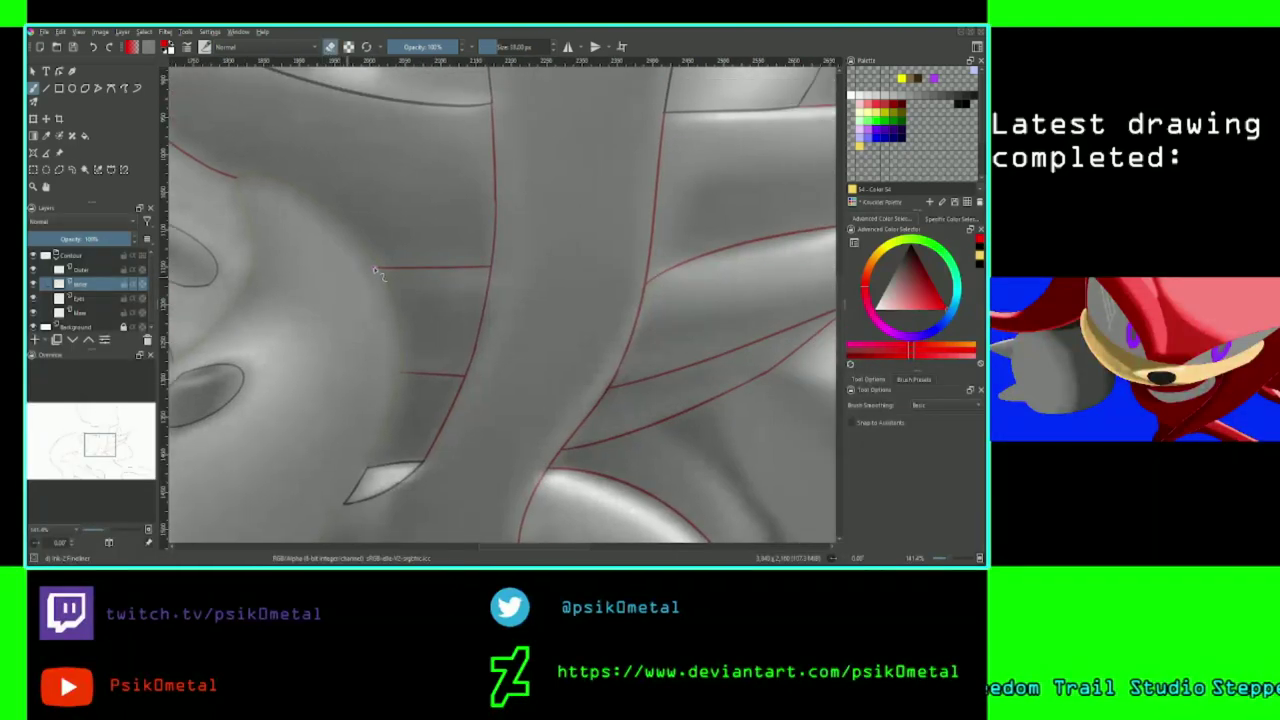
scroll(368, 230, up, 3)
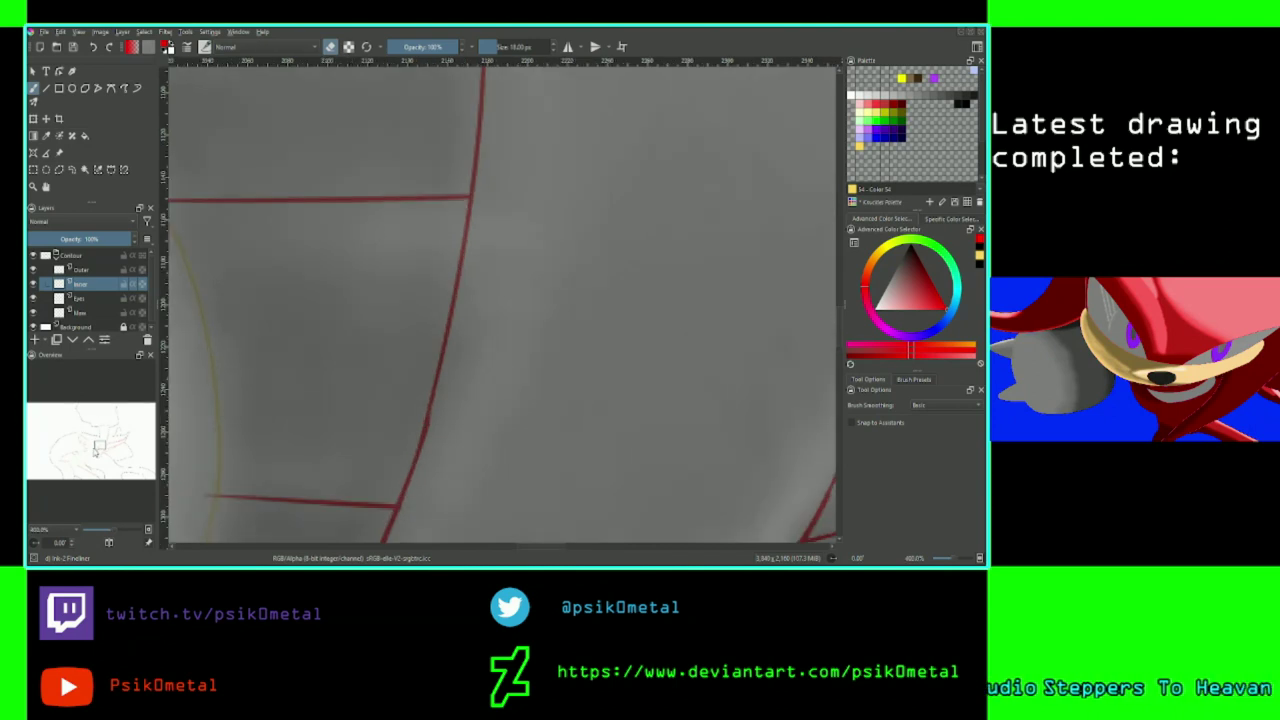
drag(96, 450, 97, 450)
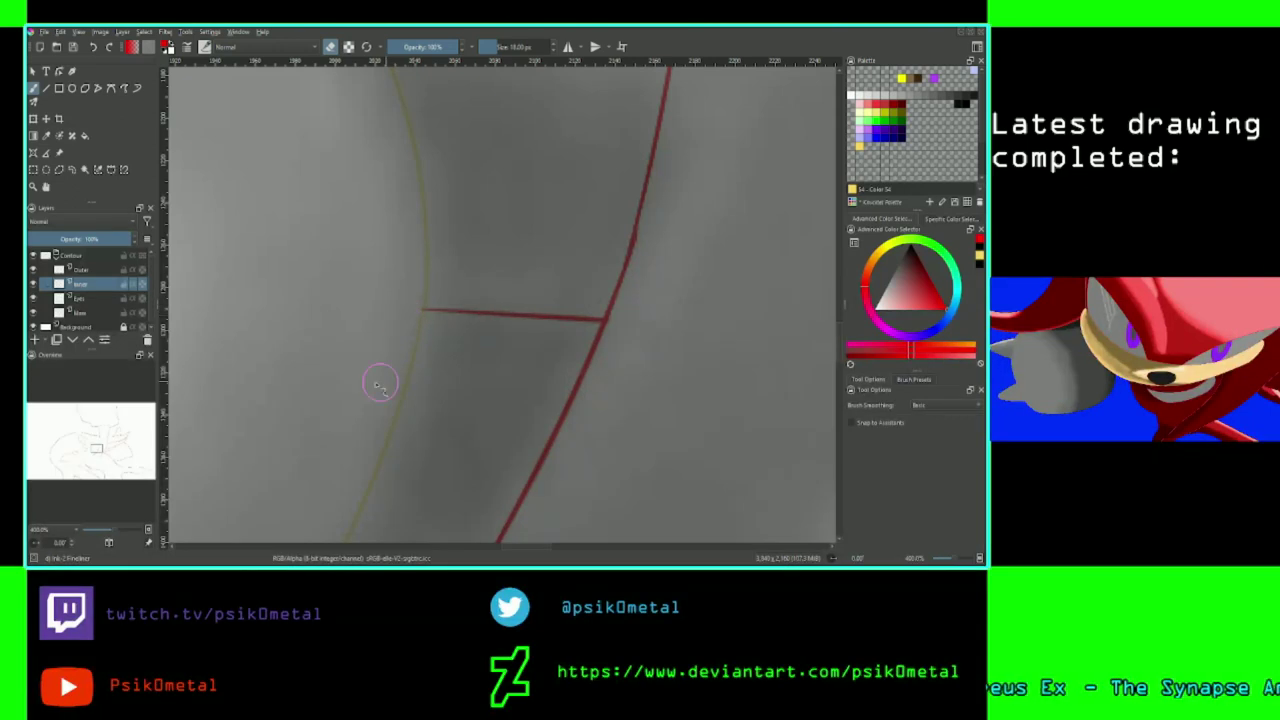
Erase the lower end of the red line below the mouth and redraw it to meet the dark outline's tip.
key(minus)
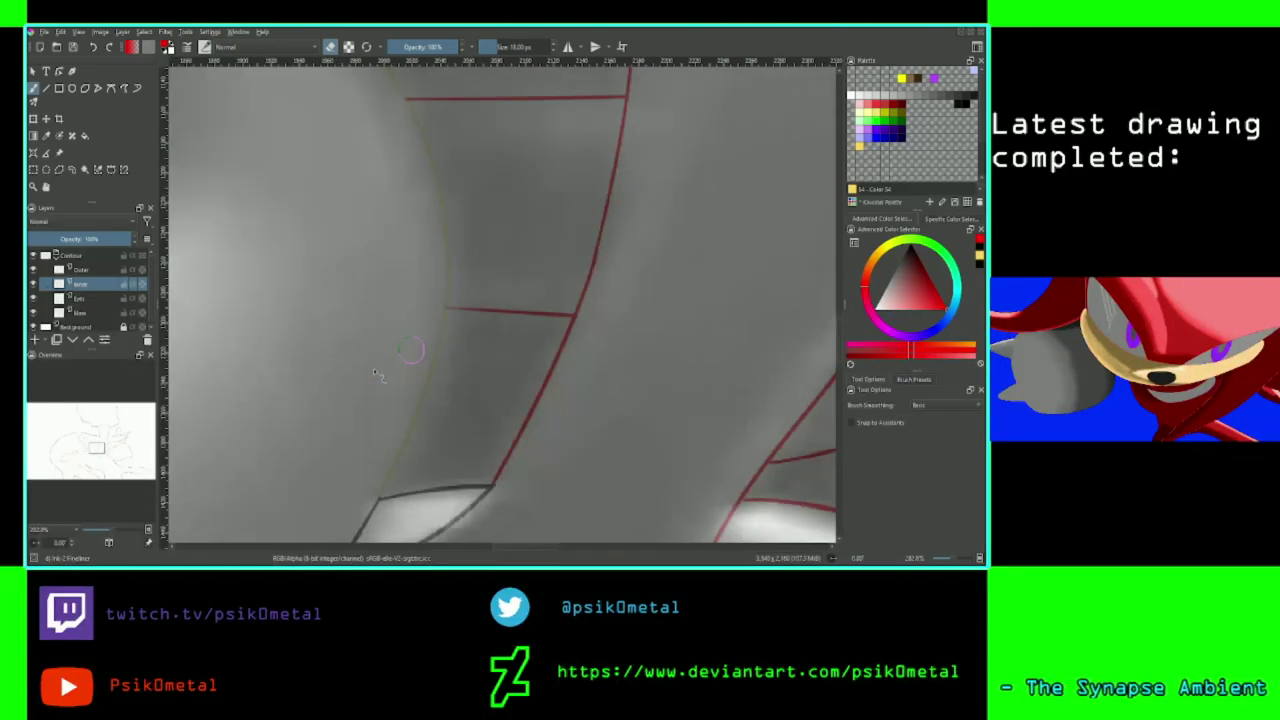
key(minus)
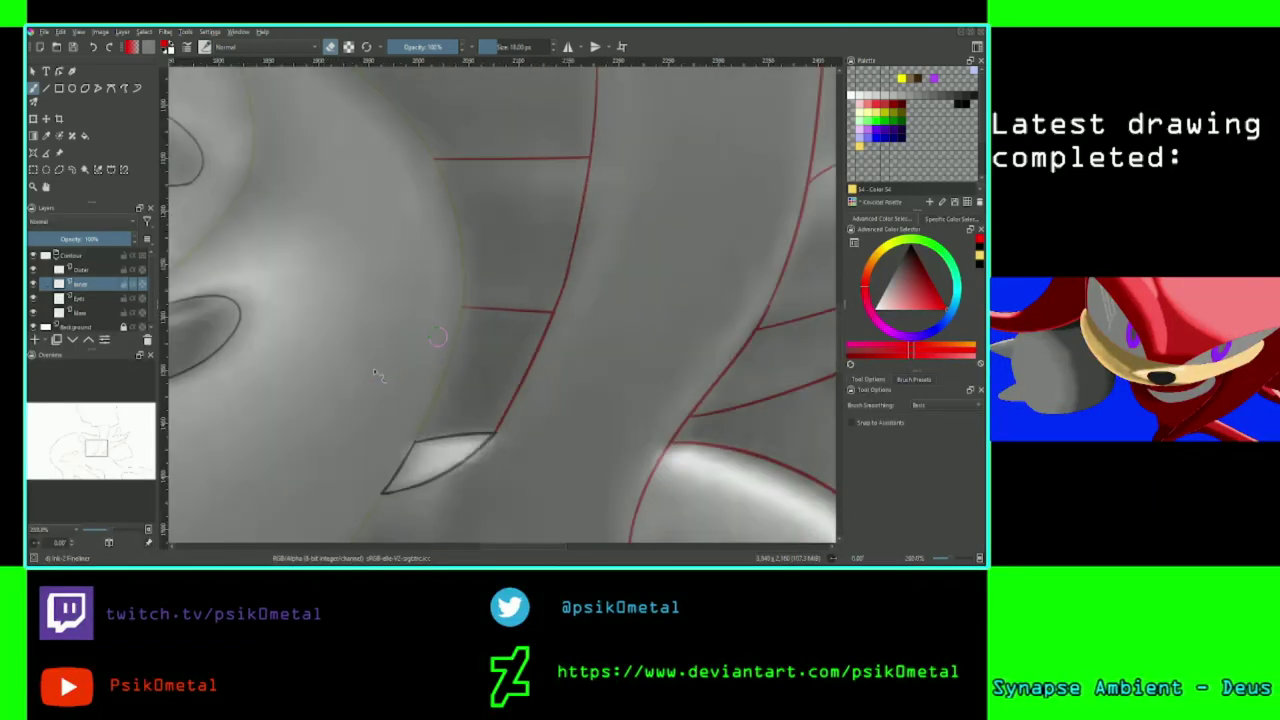
key(minus)
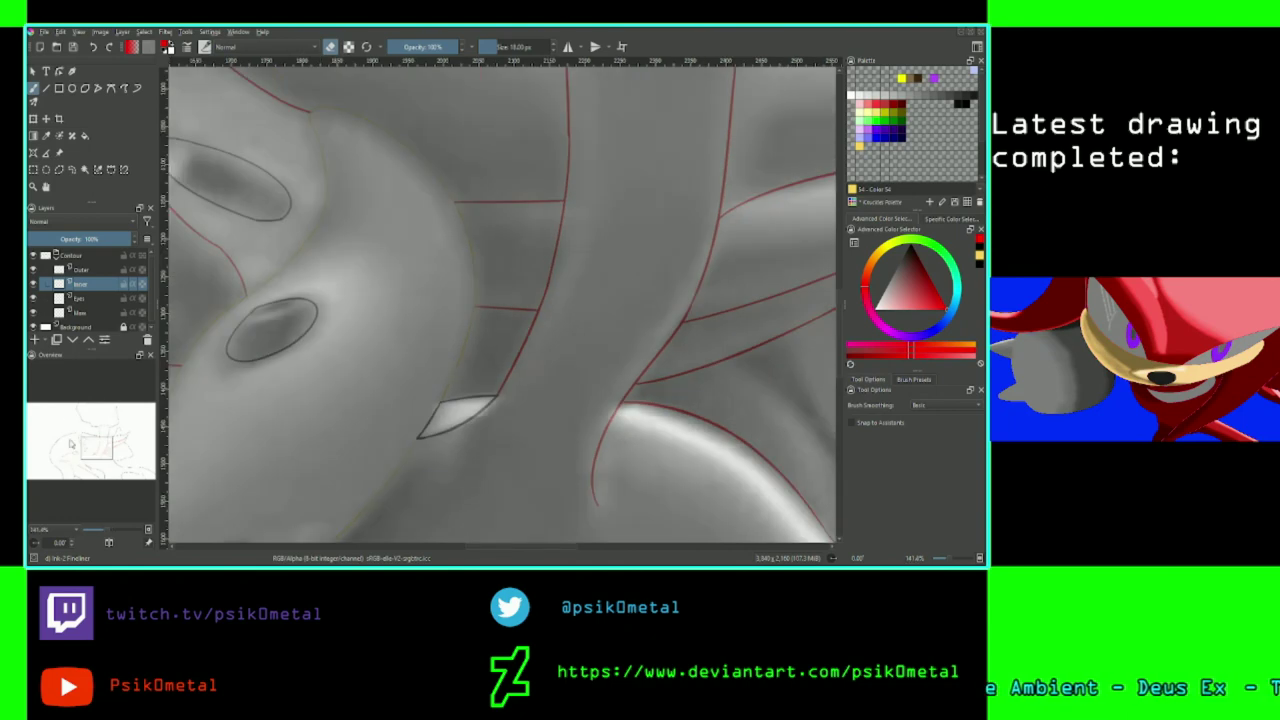
mouse_move(108, 450)
mouse_down()
mouse_move(88, 462)
mouse_move(100, 463)
mouse_up()
key(plus)
key(plus)
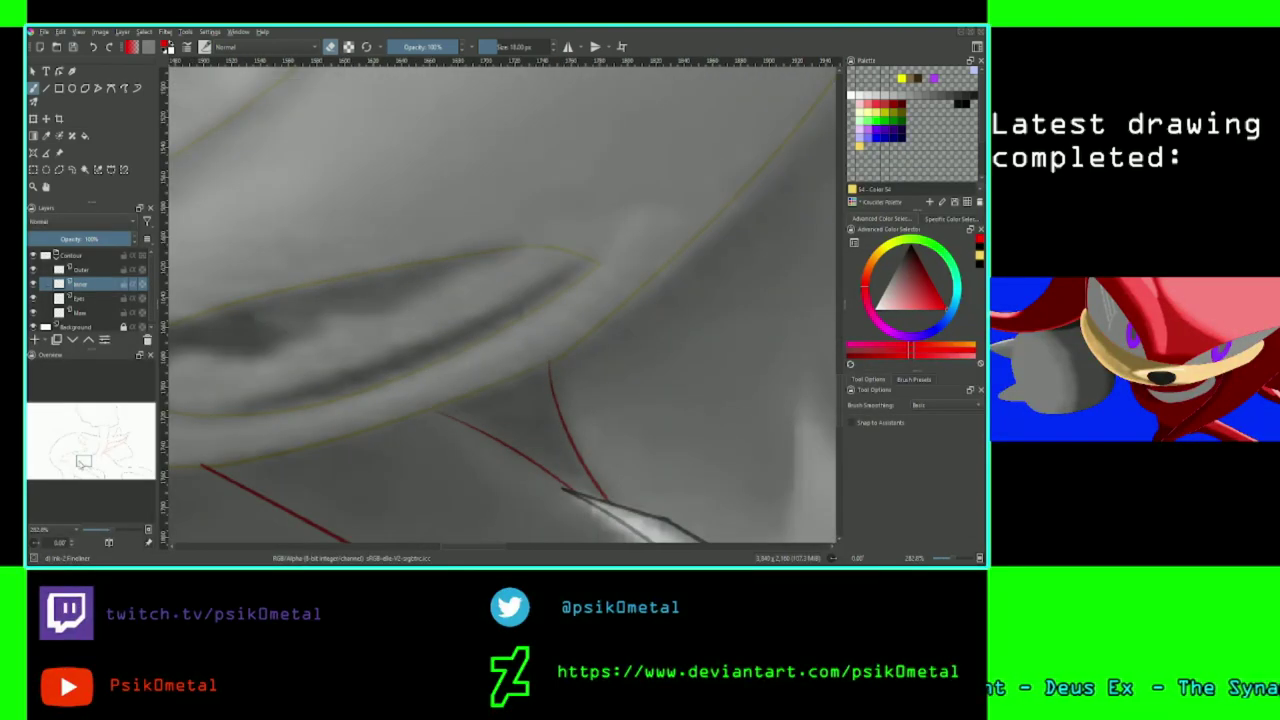
drag(82, 466, 88, 466)
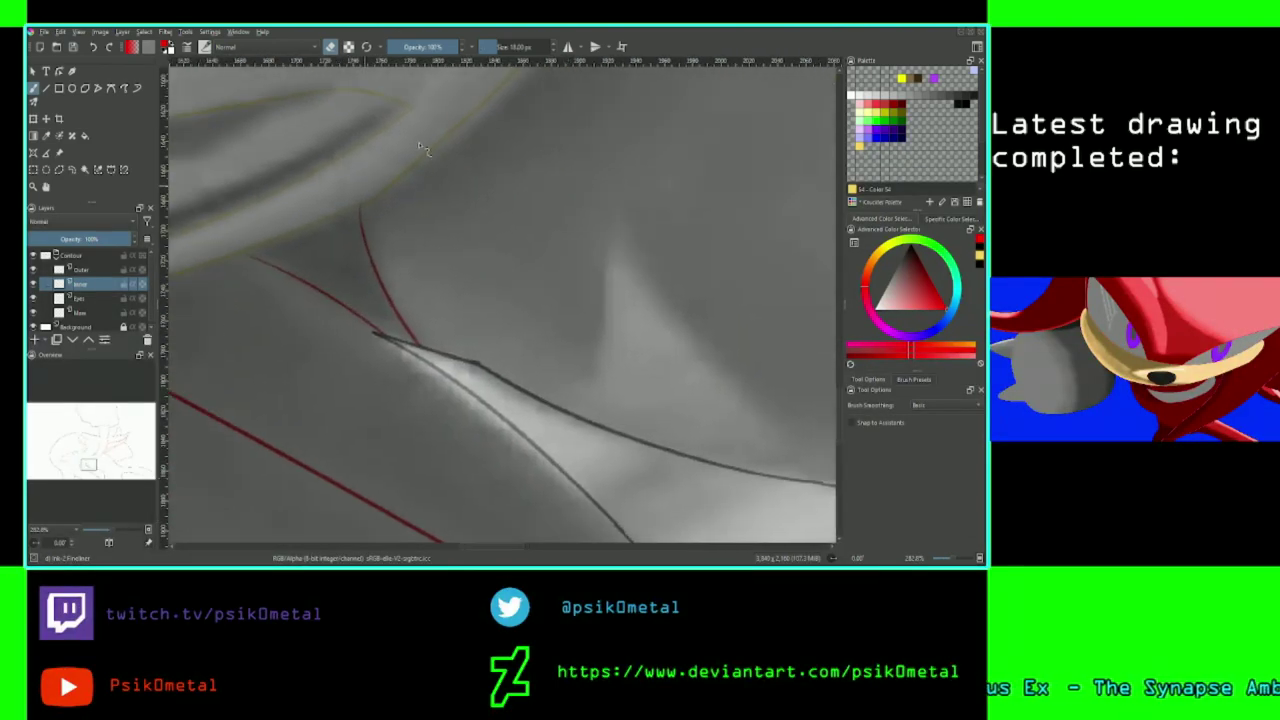
click(334, 48)
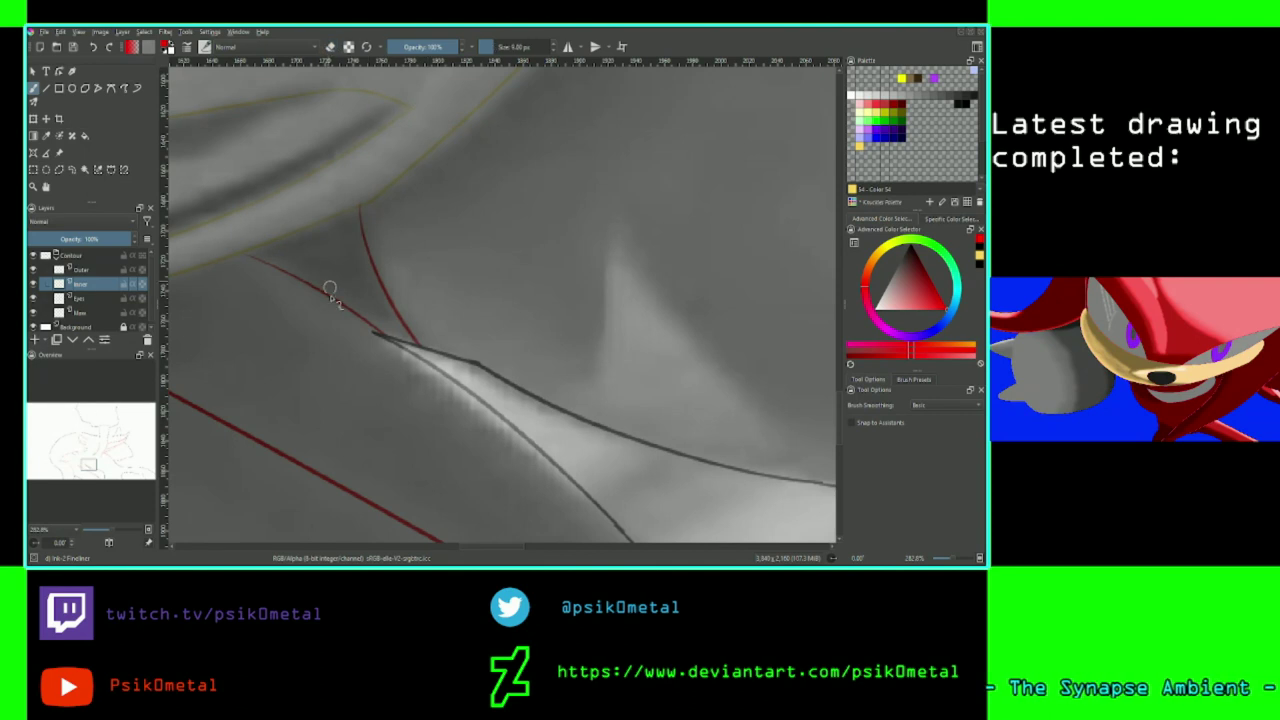
click(331, 47)
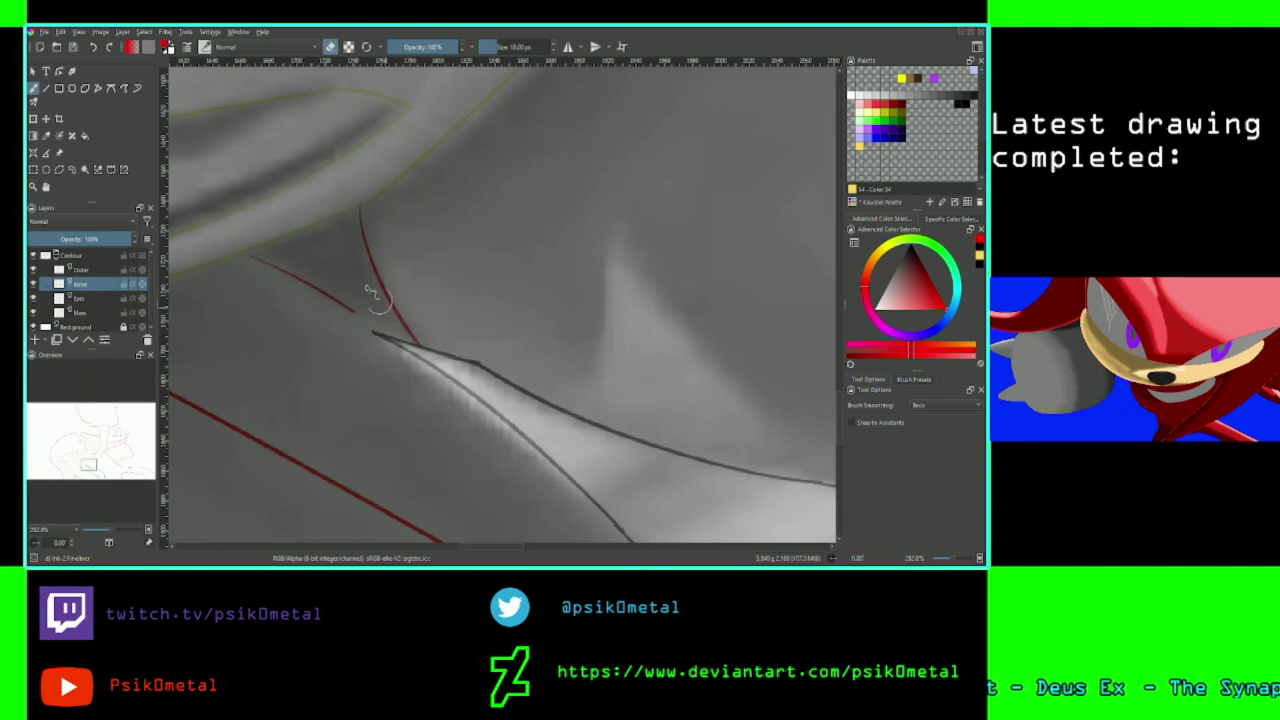
click(331, 47)
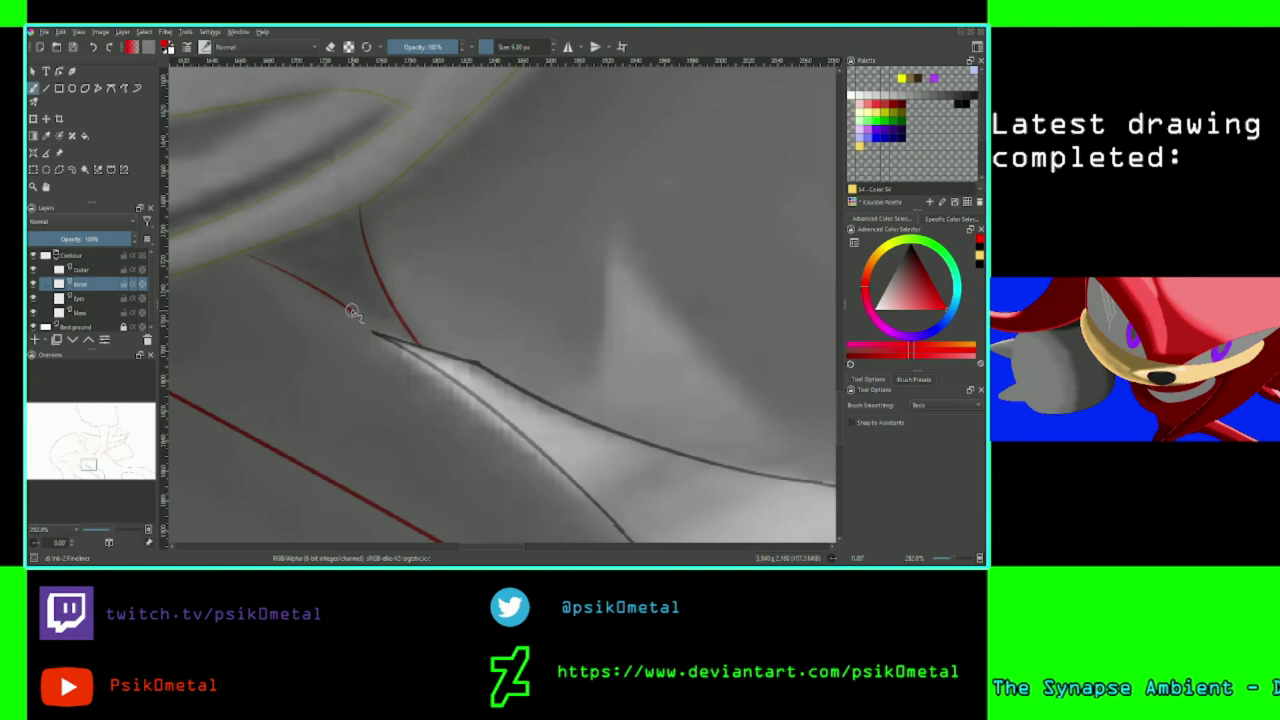
key(plus)
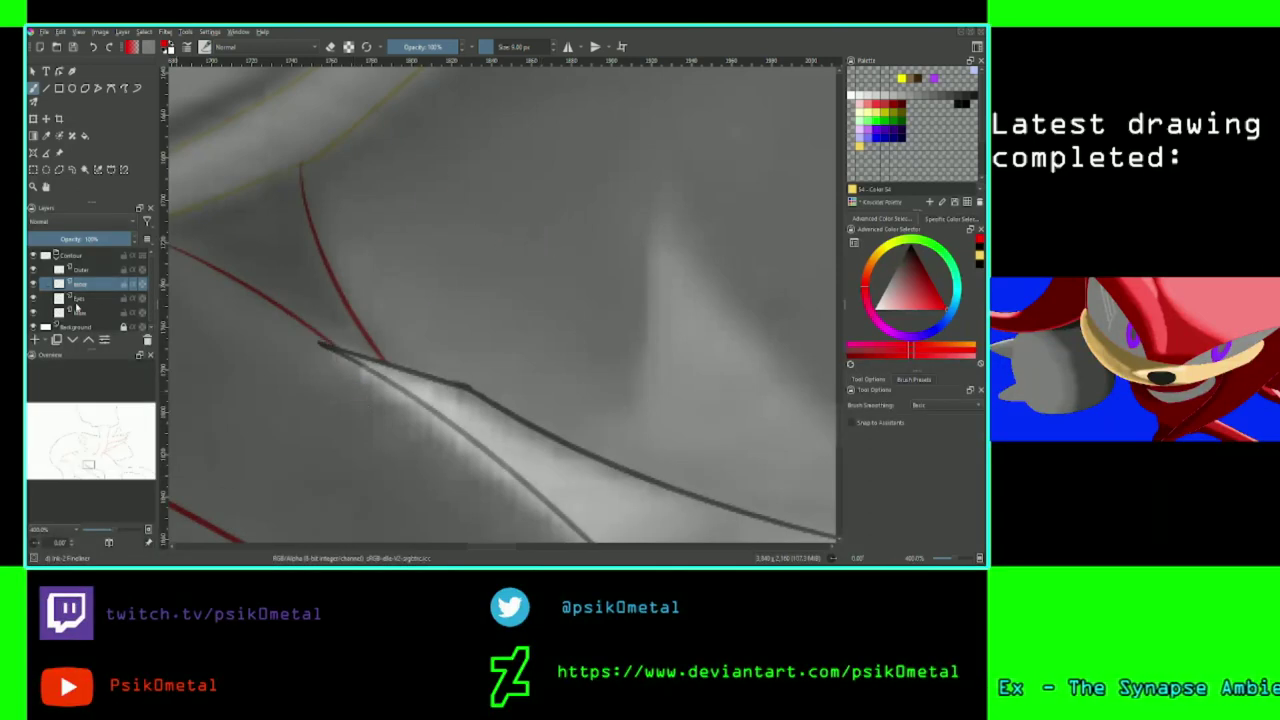
On the Outer layer, trim the dark outline's protruding tip at the red line below the mouth and touch it up in black.
click(92, 270)
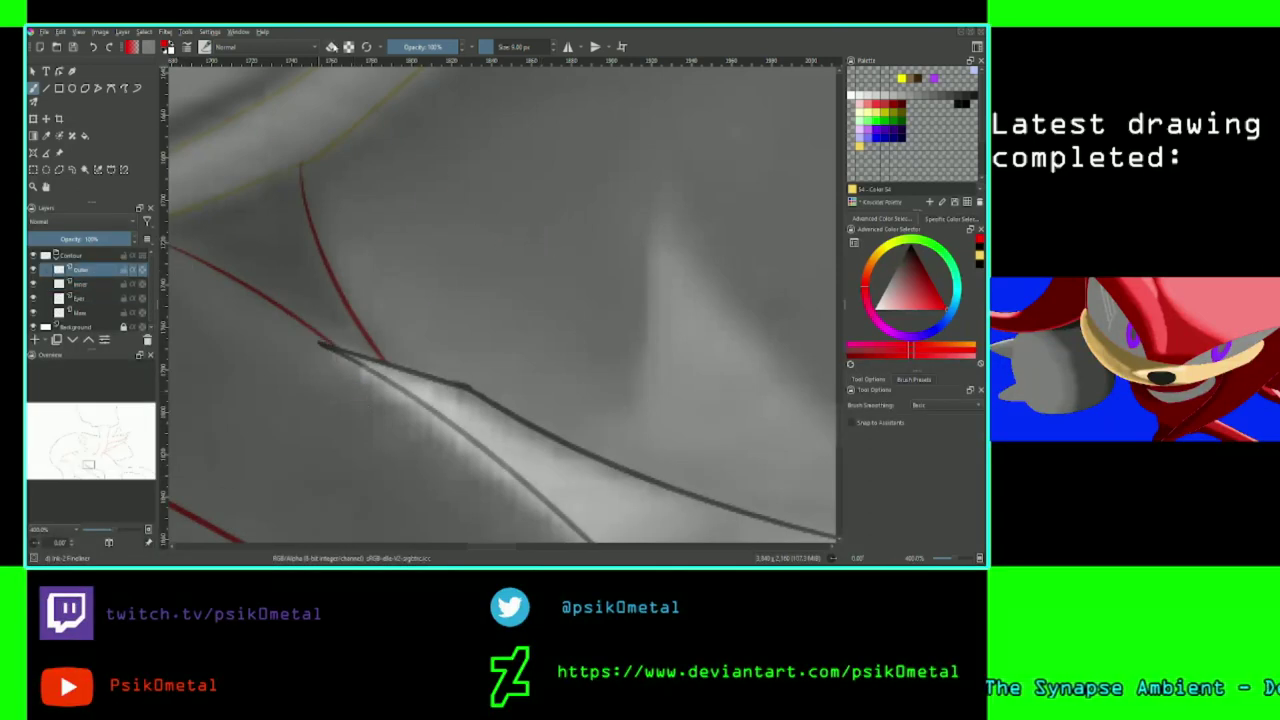
click(332, 47)
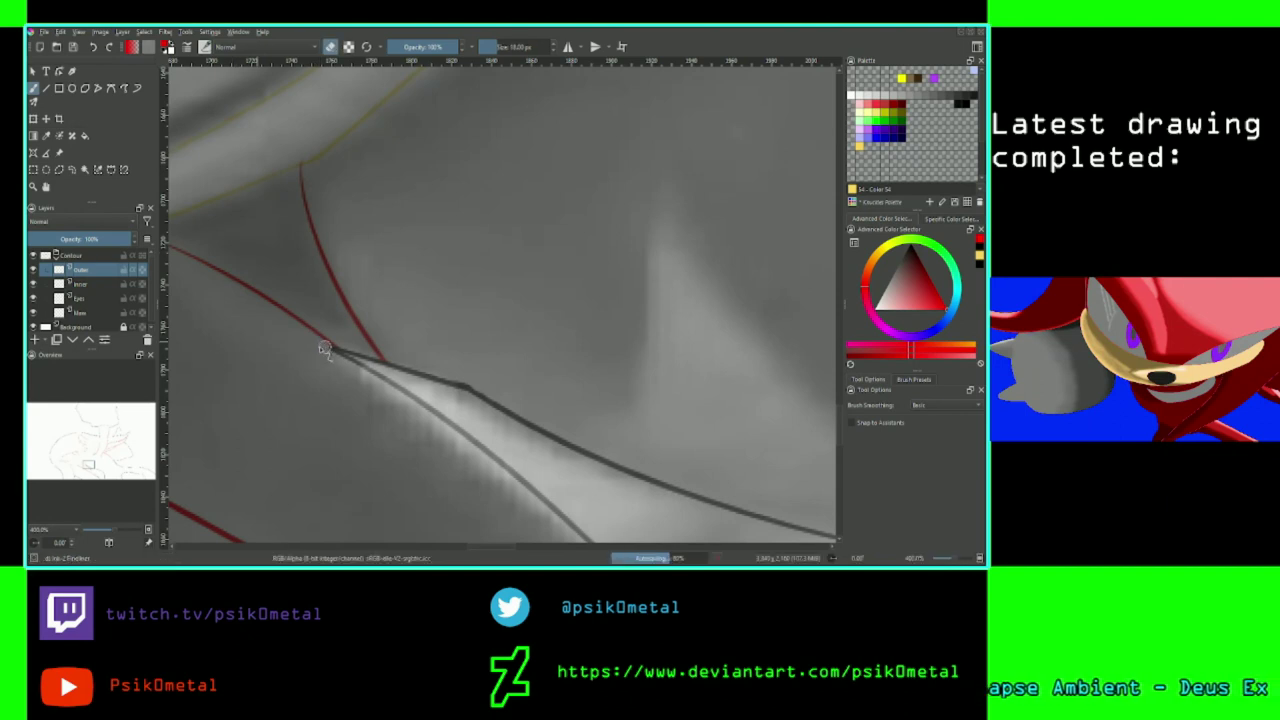
drag(330, 348, 336, 354)
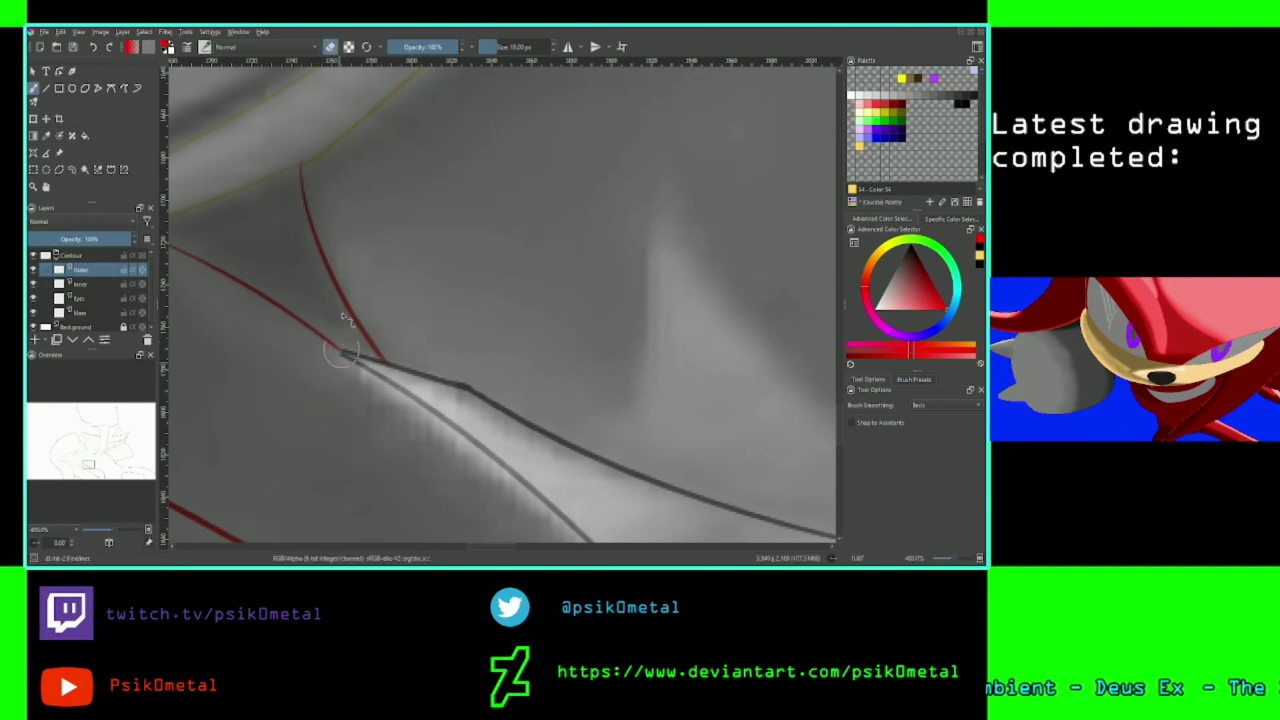
key(e)
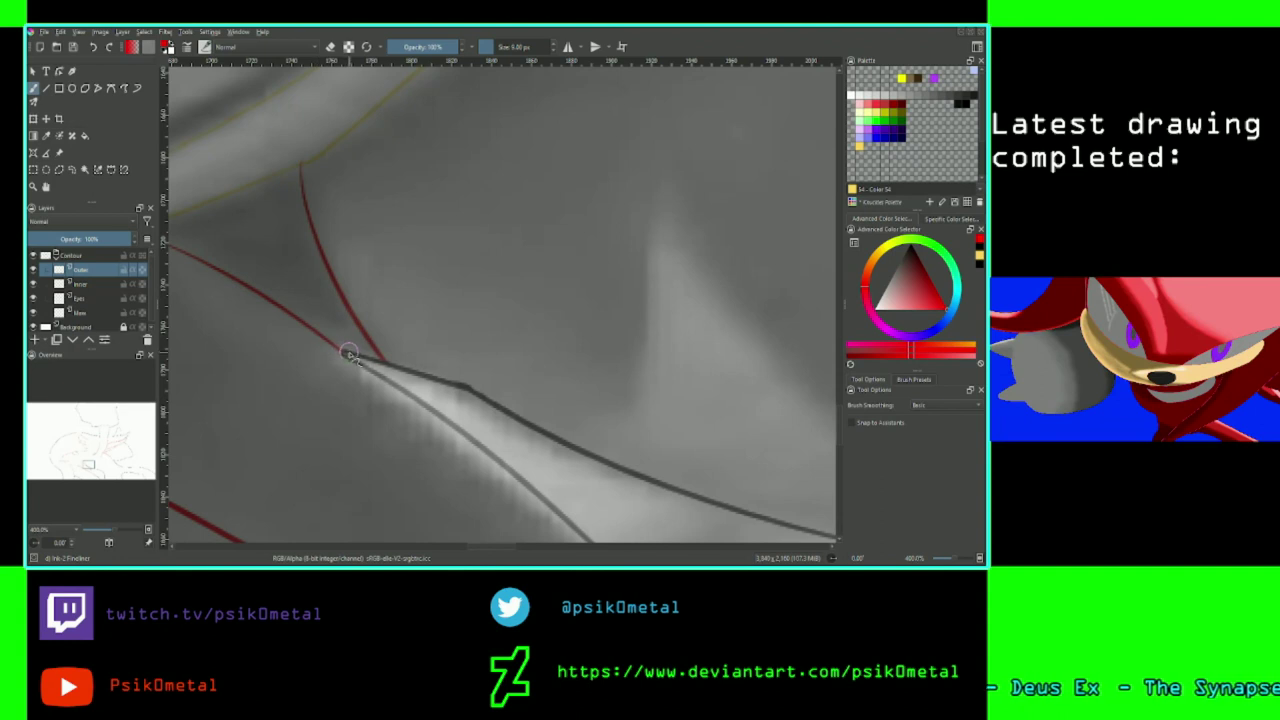
click(165, 50)
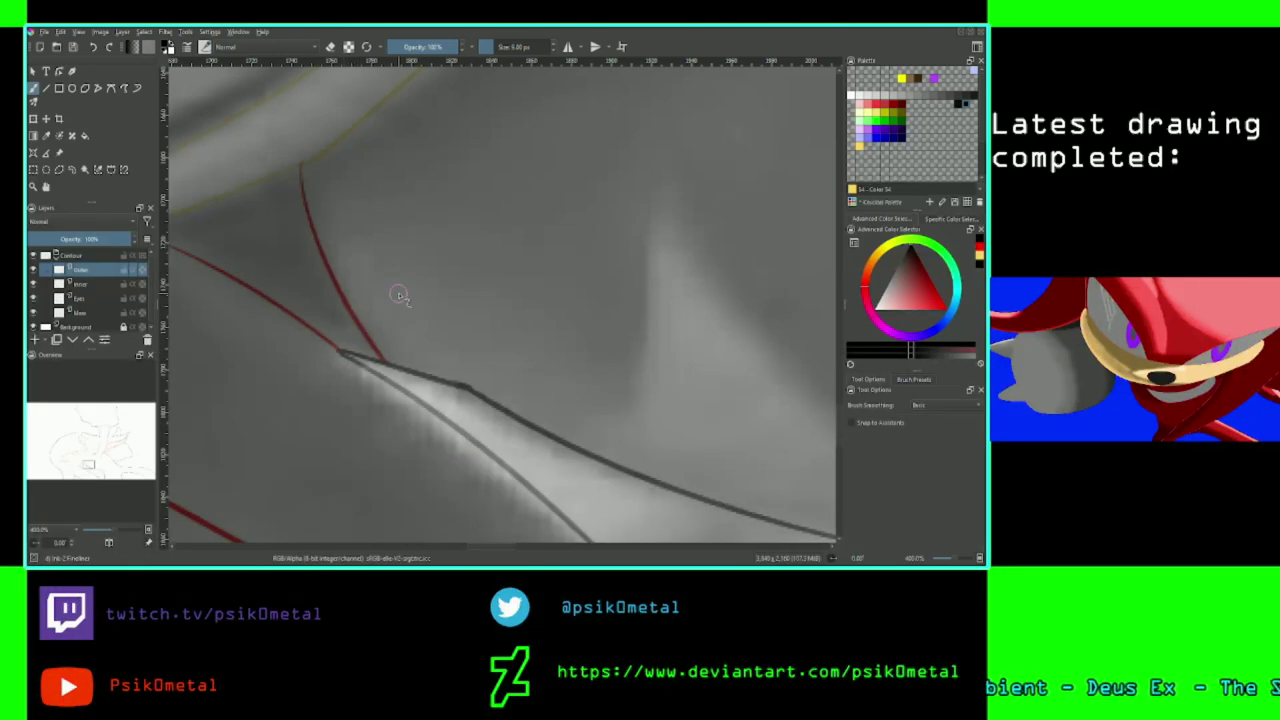
scroll(398, 296, down, 2)
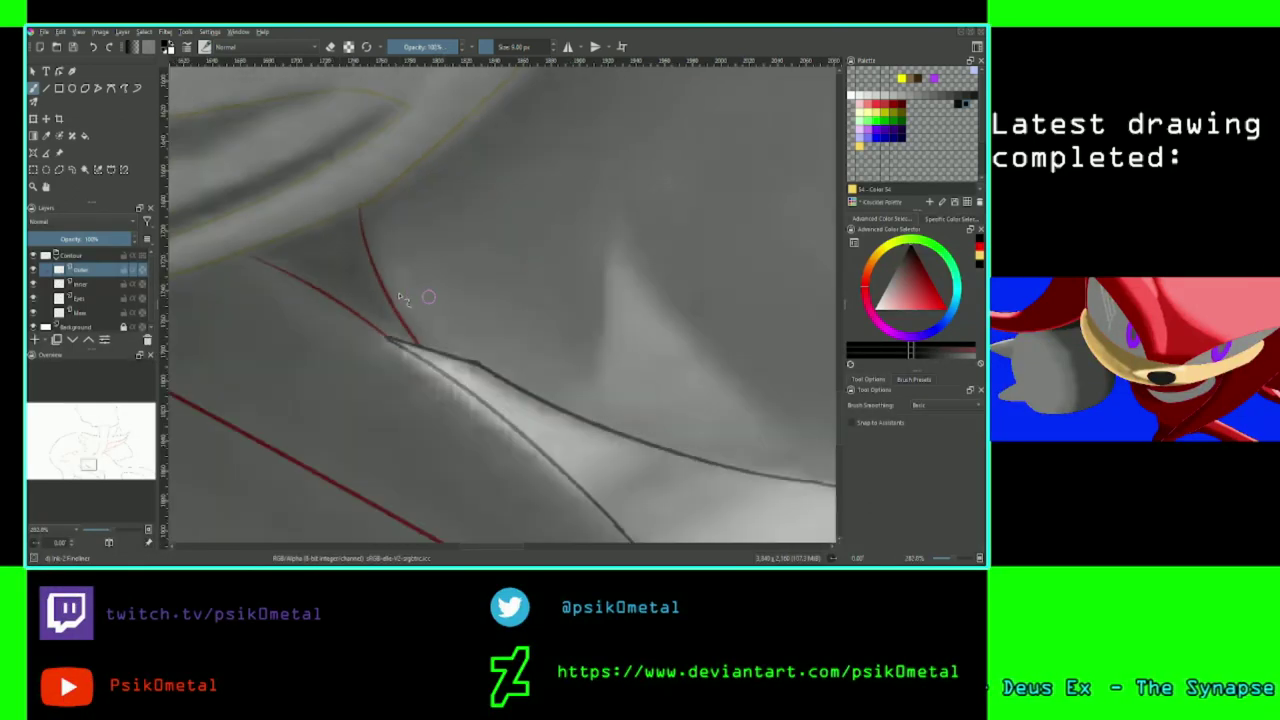
scroll(398, 296, up, 3)
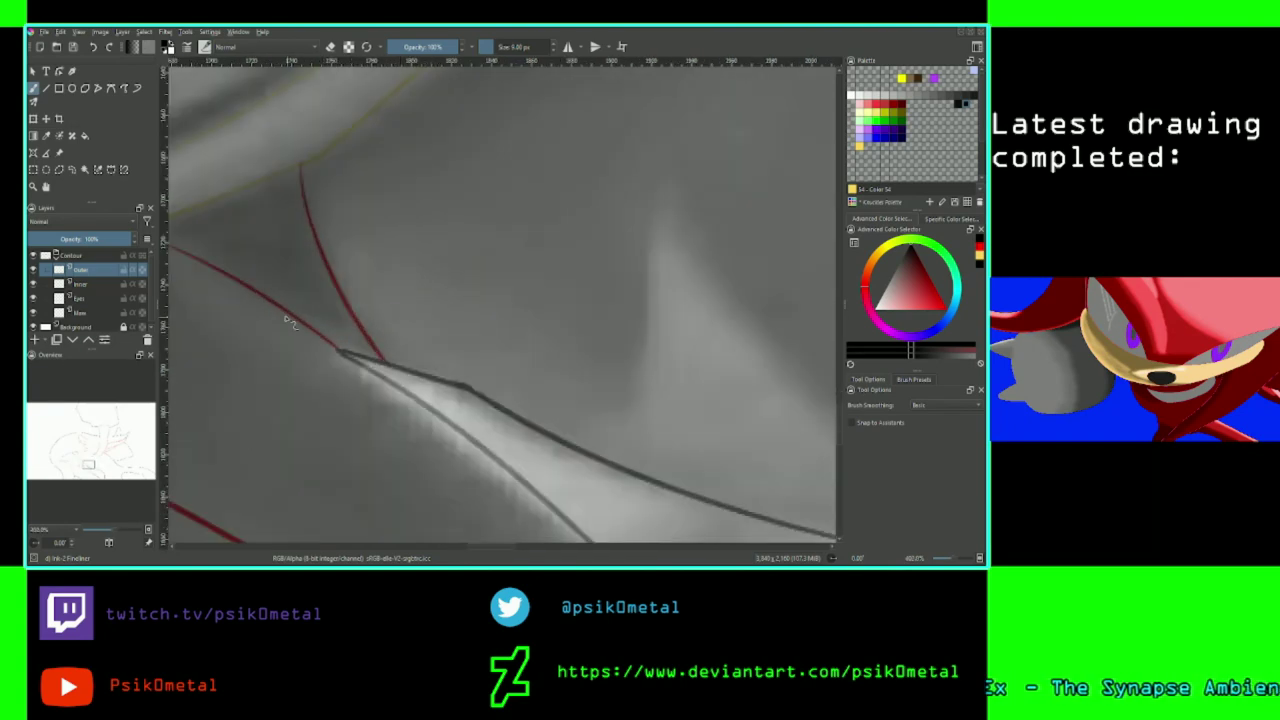
On the Inner layer, erase the upper tip of the short red line below the mouth where it crosses the yellow muzzle contour.
click(100, 284)
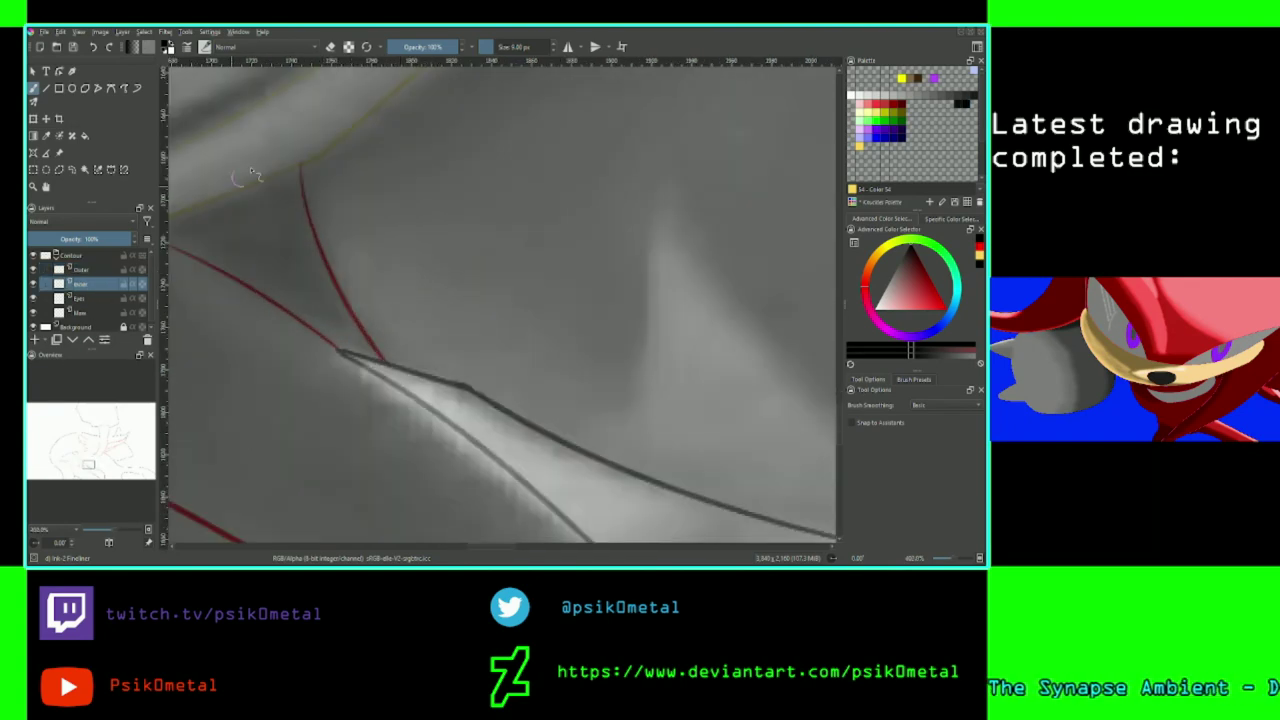
click(330, 47)
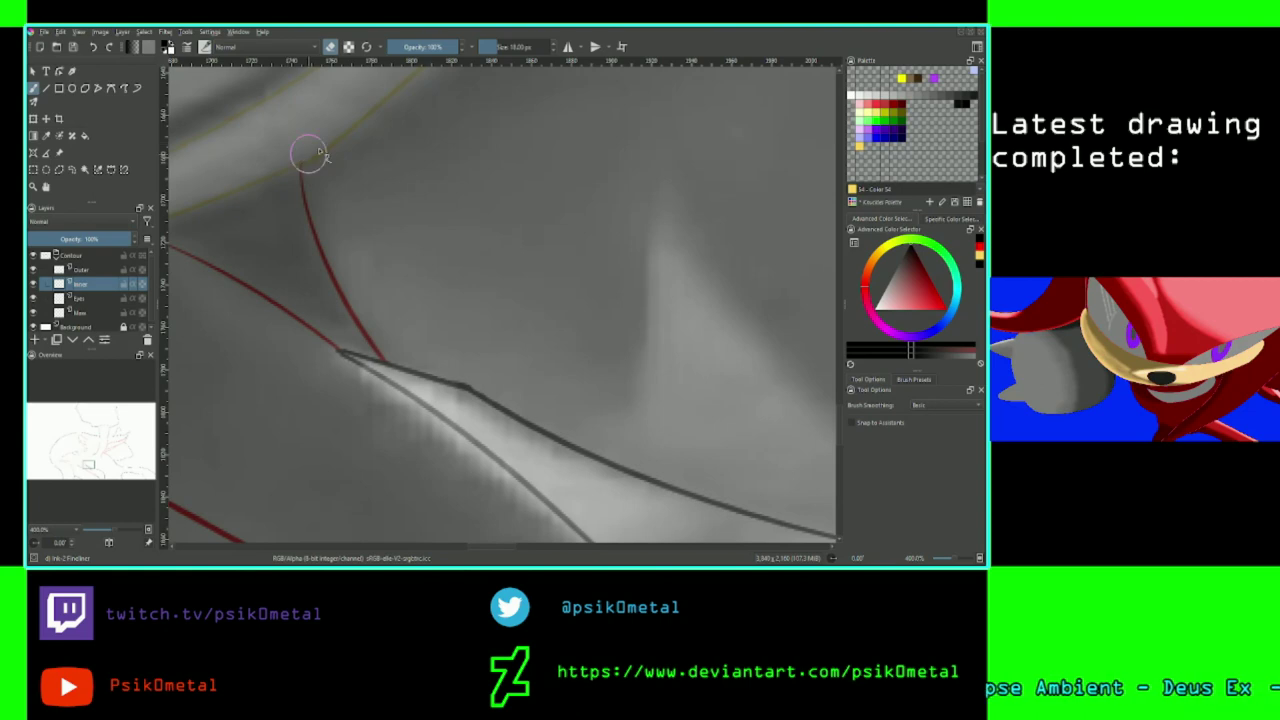
key(ctrl+minus)
key(ctrl+minus)
key(ctrl+minus)
key(ctrl+minus)
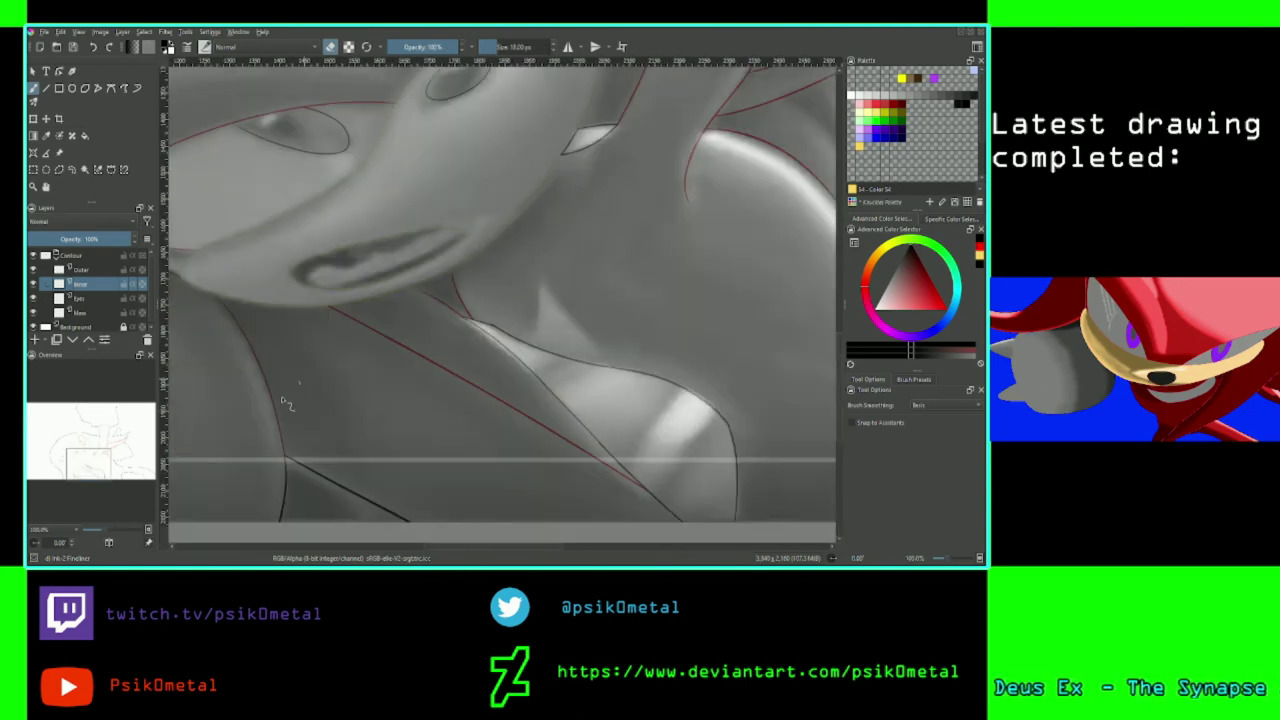
Join the start of the shoulder's curved contour to the hanging dreadlock's edge with the red brush.
click(90, 460)
mouse_move(91, 460)
mouse_down()
mouse_move(138, 467)
mouse_move(105, 448)
mouse_up()
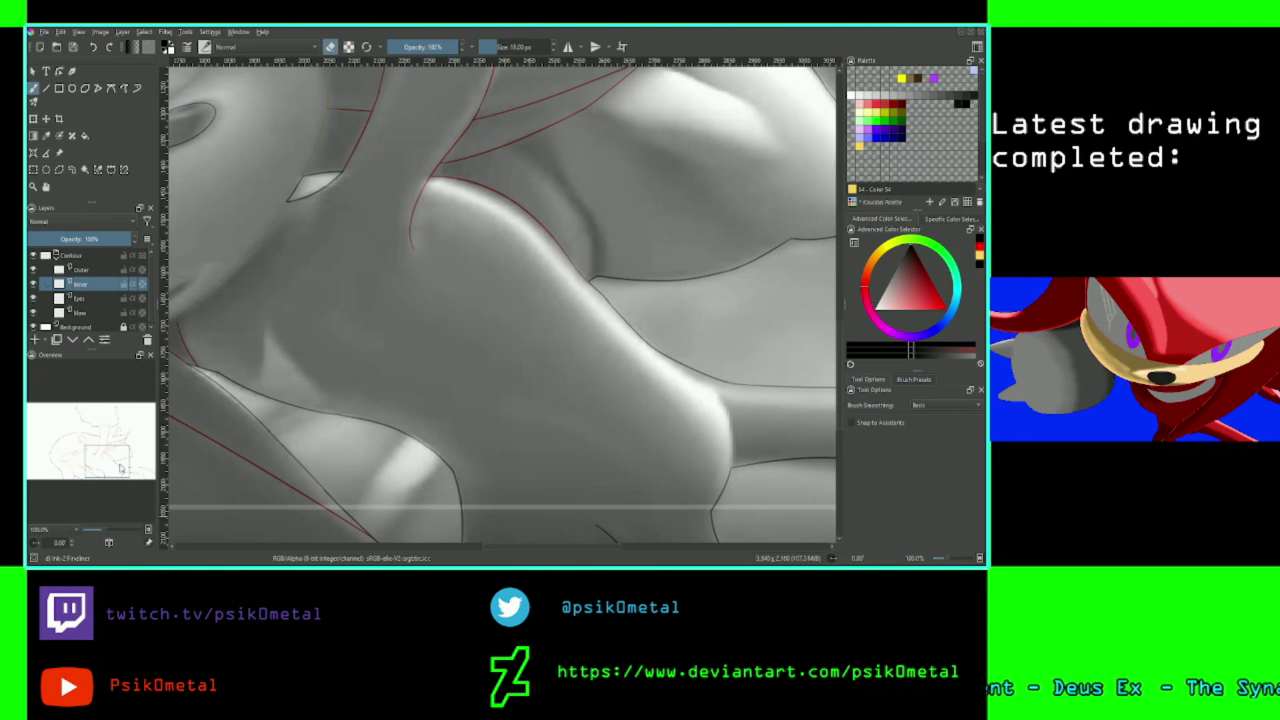
drag(120, 467, 101, 436)
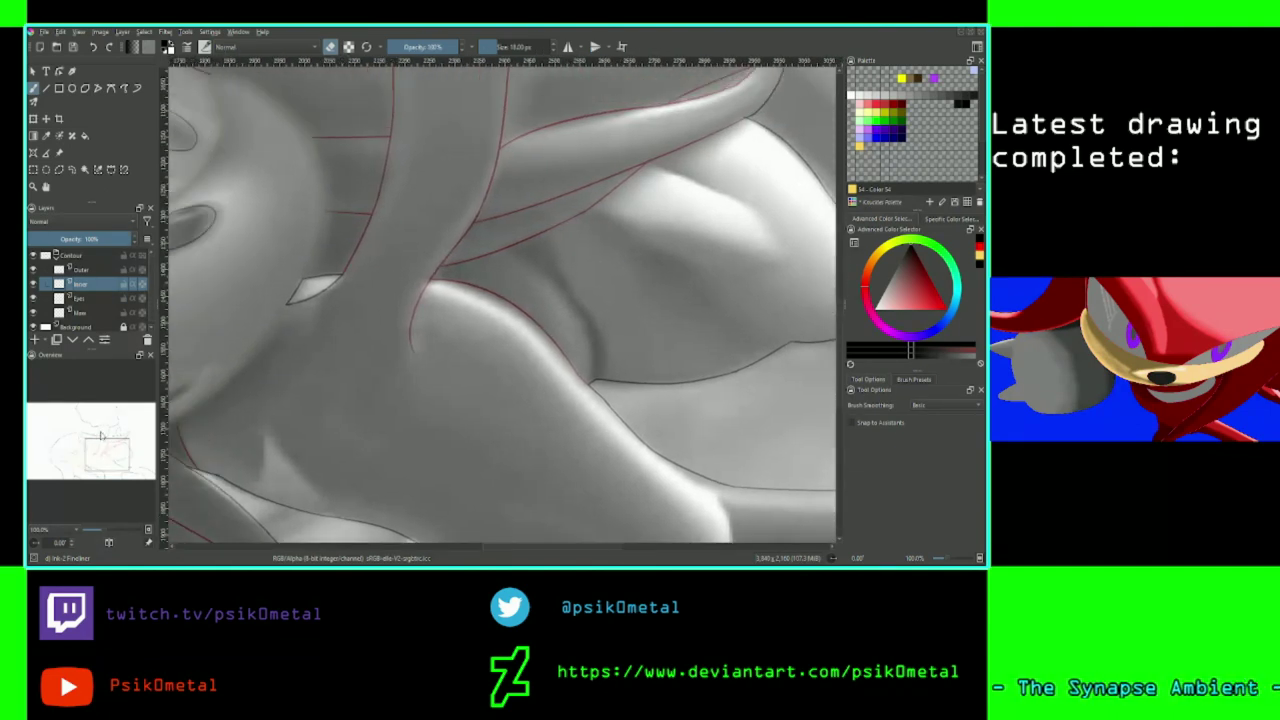
scroll(101, 436, up, 2)
scroll(100, 436, up, 1)
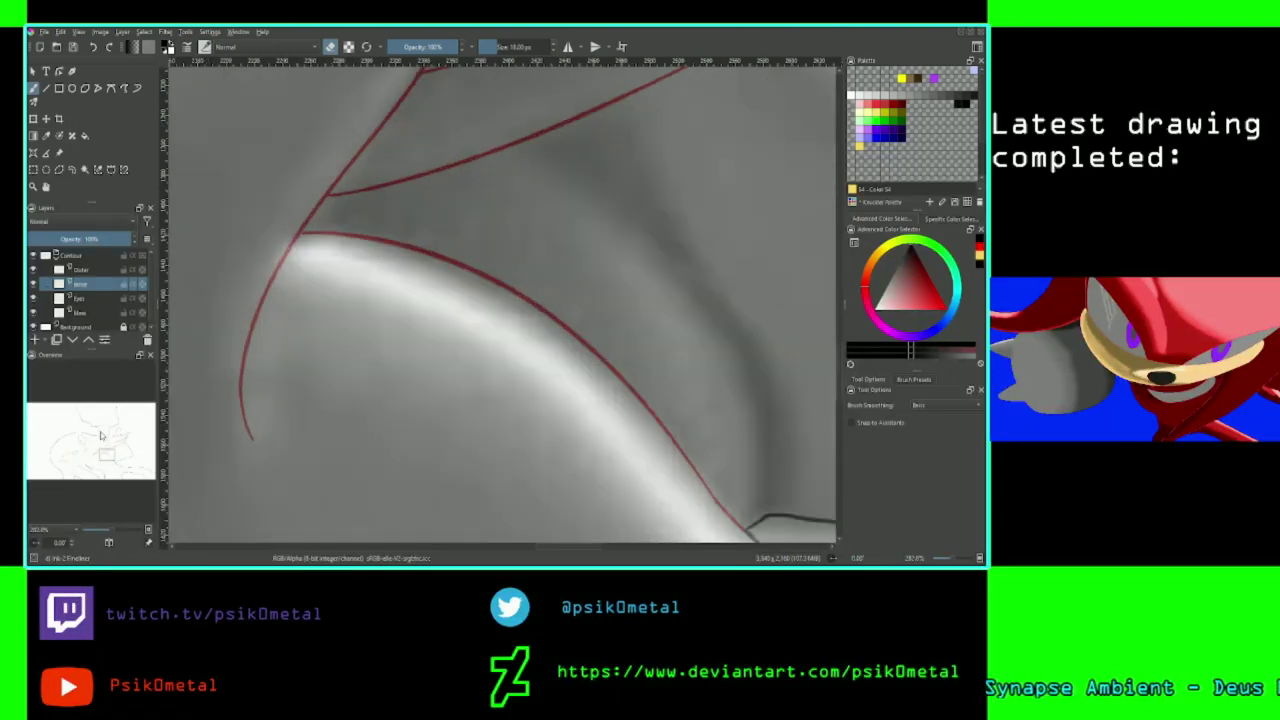
scroll(100, 436, up, 1)
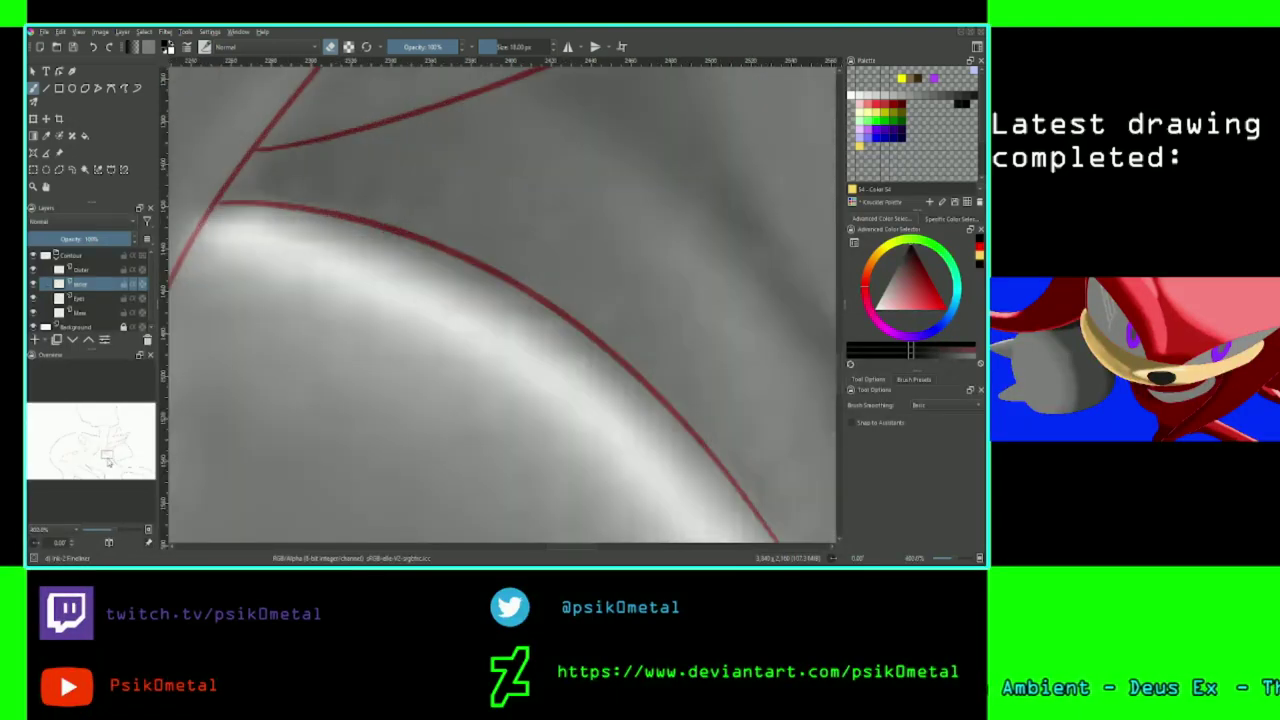
drag(108, 458, 103, 452)
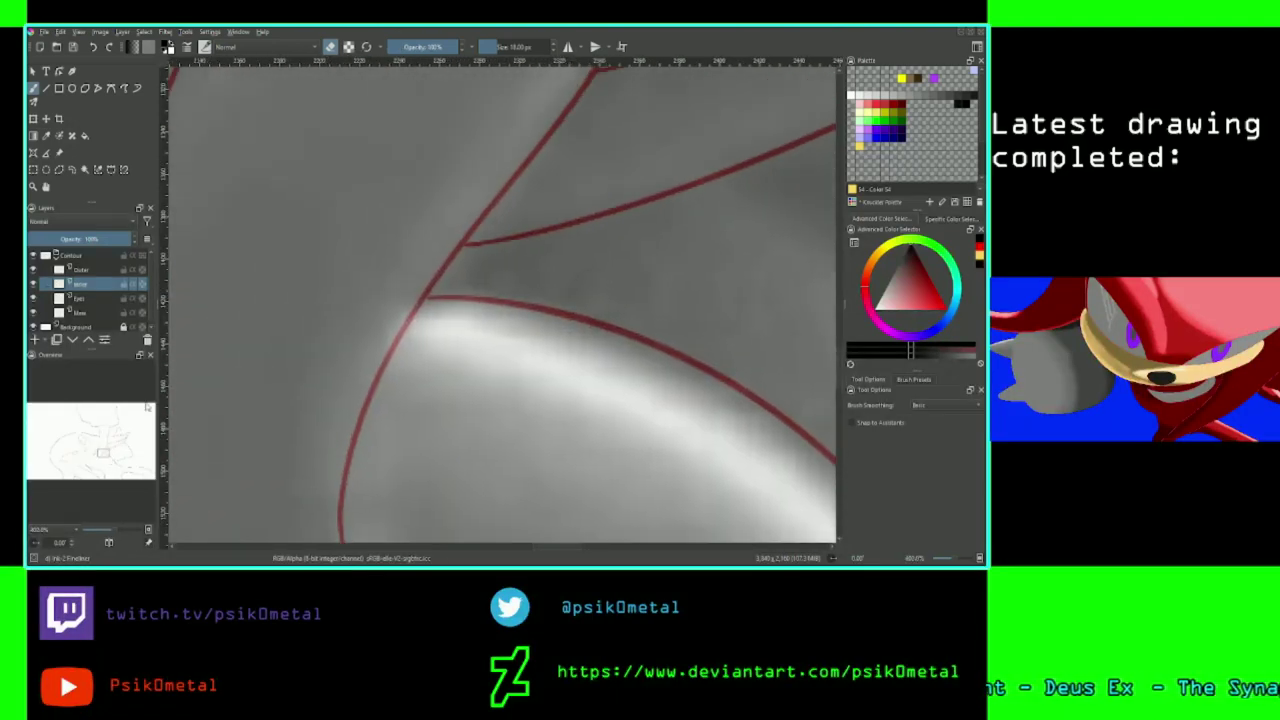
key(e)
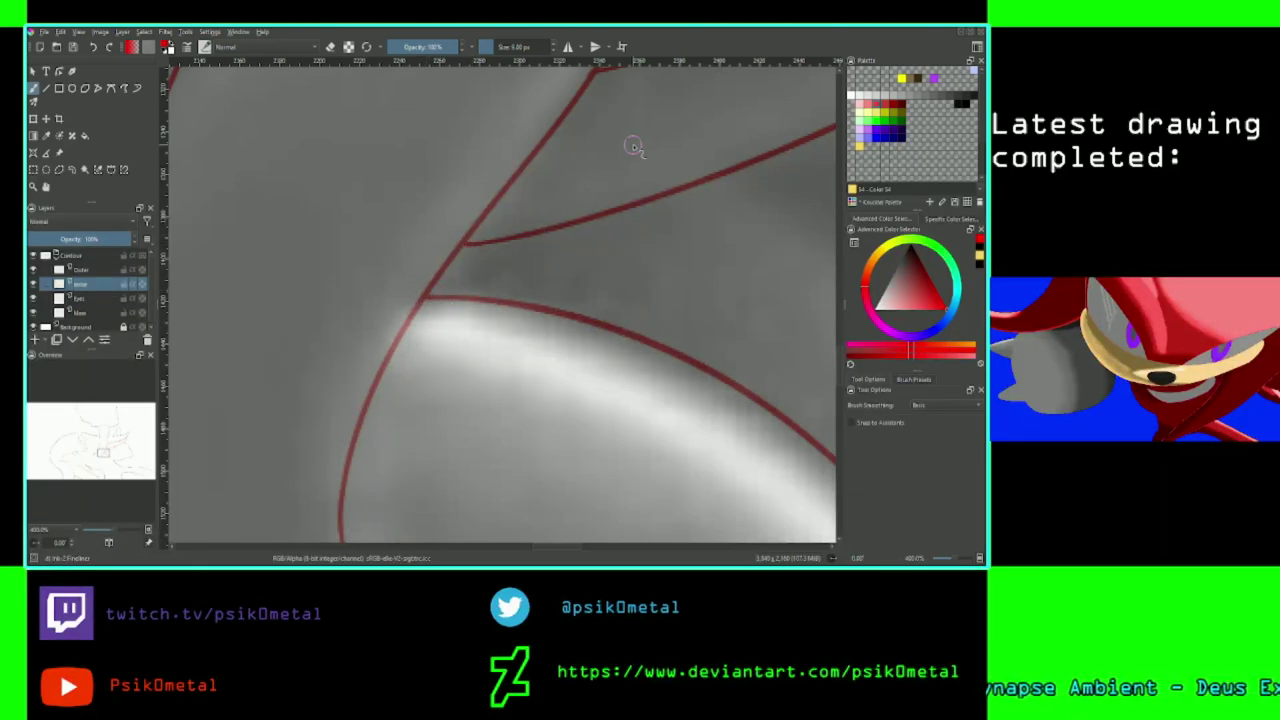
key(ctrl+minus)
key(ctrl+minus)
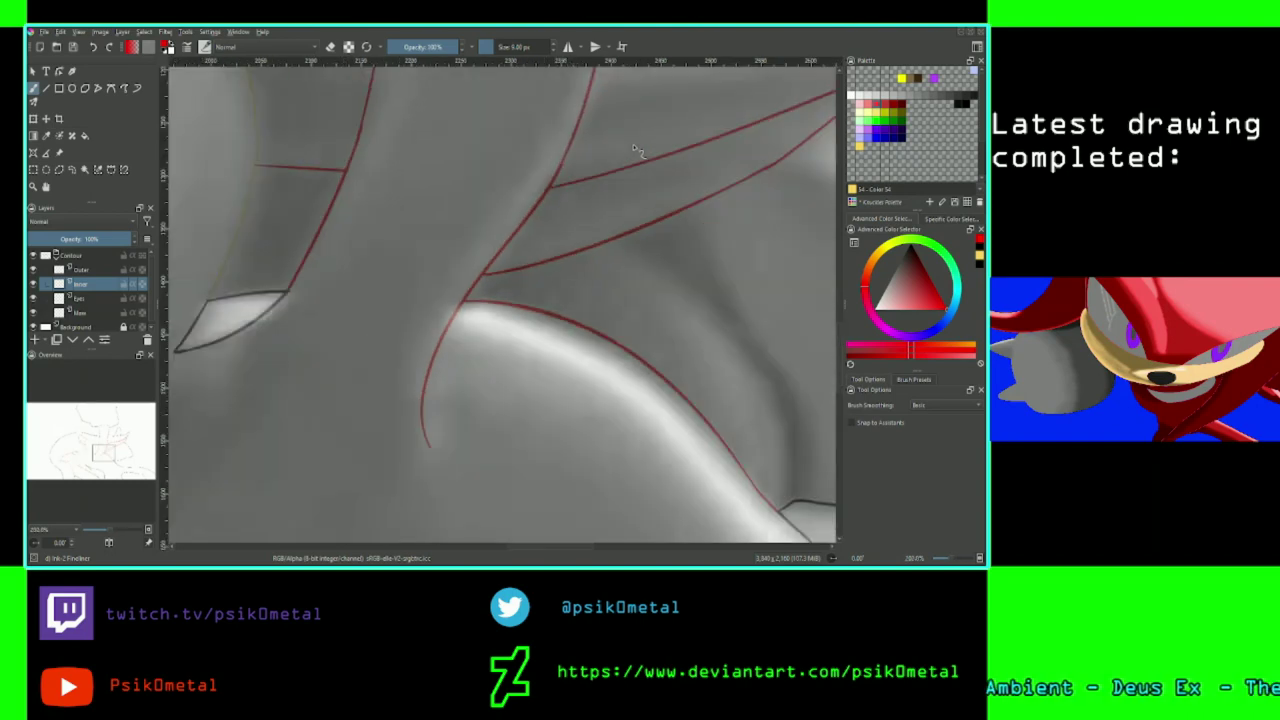
scroll(633, 147, down, 1)
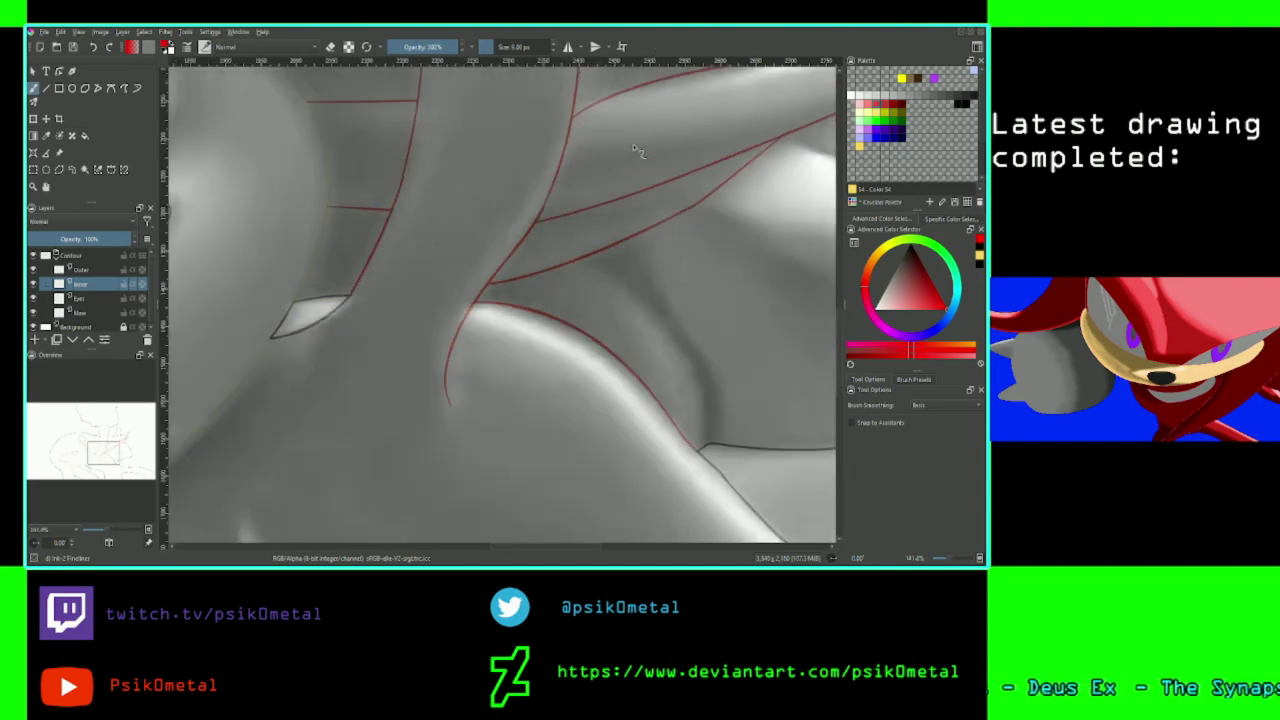
scroll(633, 147, down, 2)
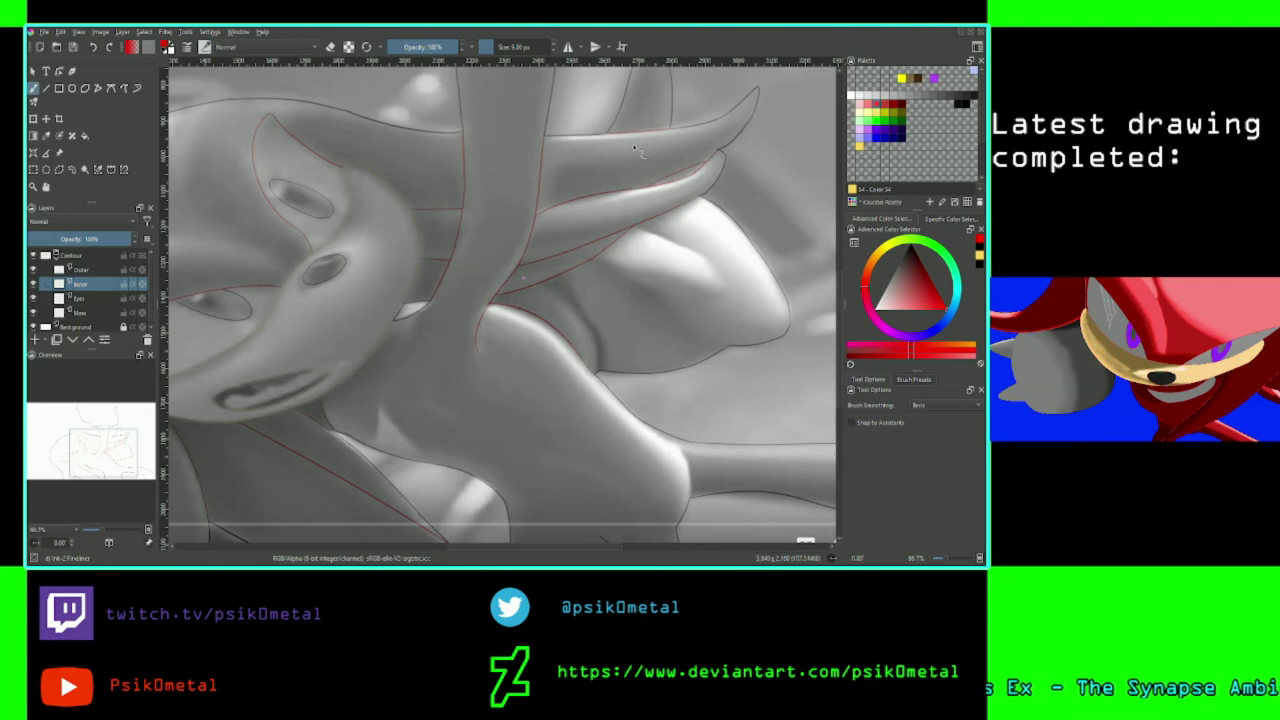
On the Outer layer, erase the small bump where two strokes of the dark outline meet along the top of the head, and save the drawing.
click(104, 449)
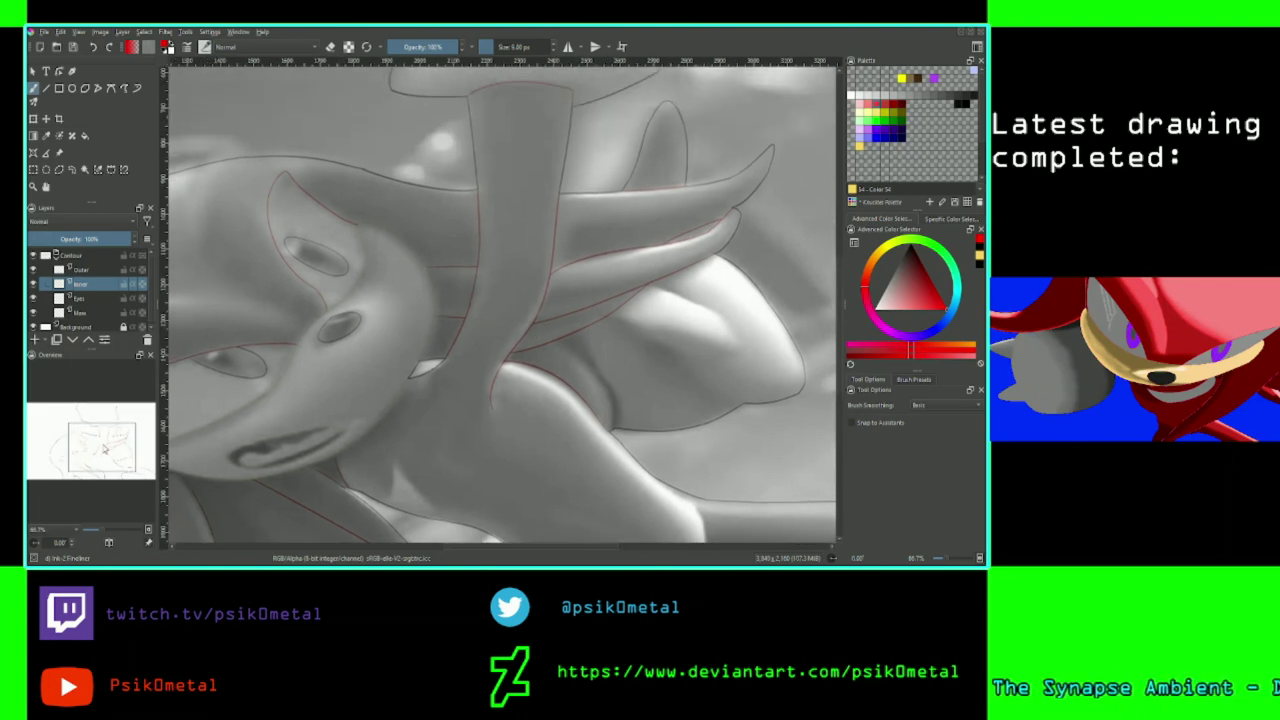
drag(104, 449, 86, 390)
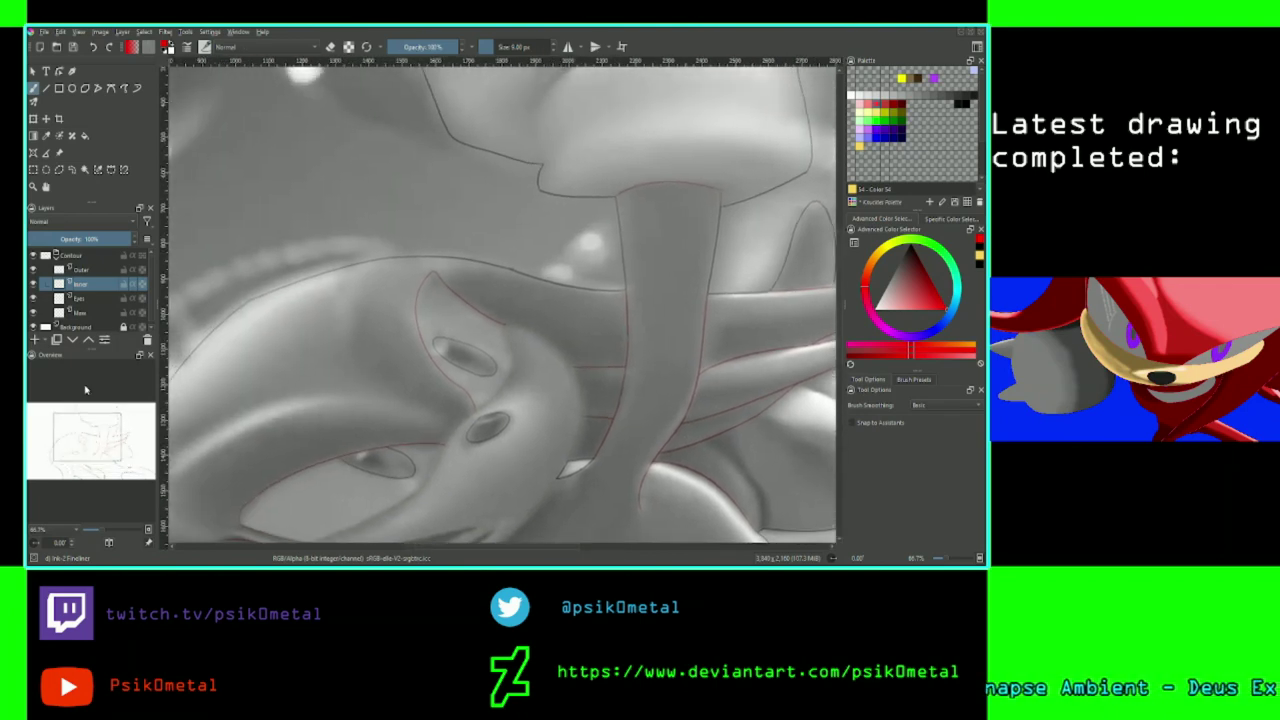
scroll(86, 390, up, 5)
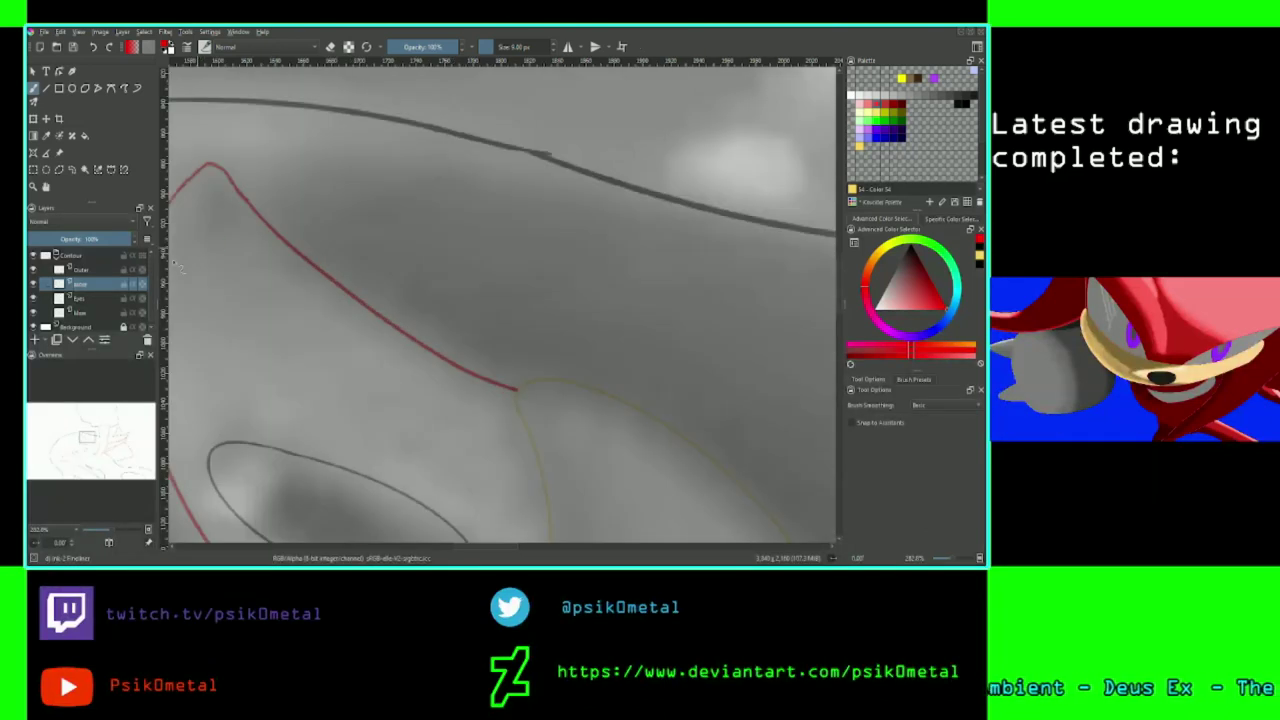
click(129, 271)
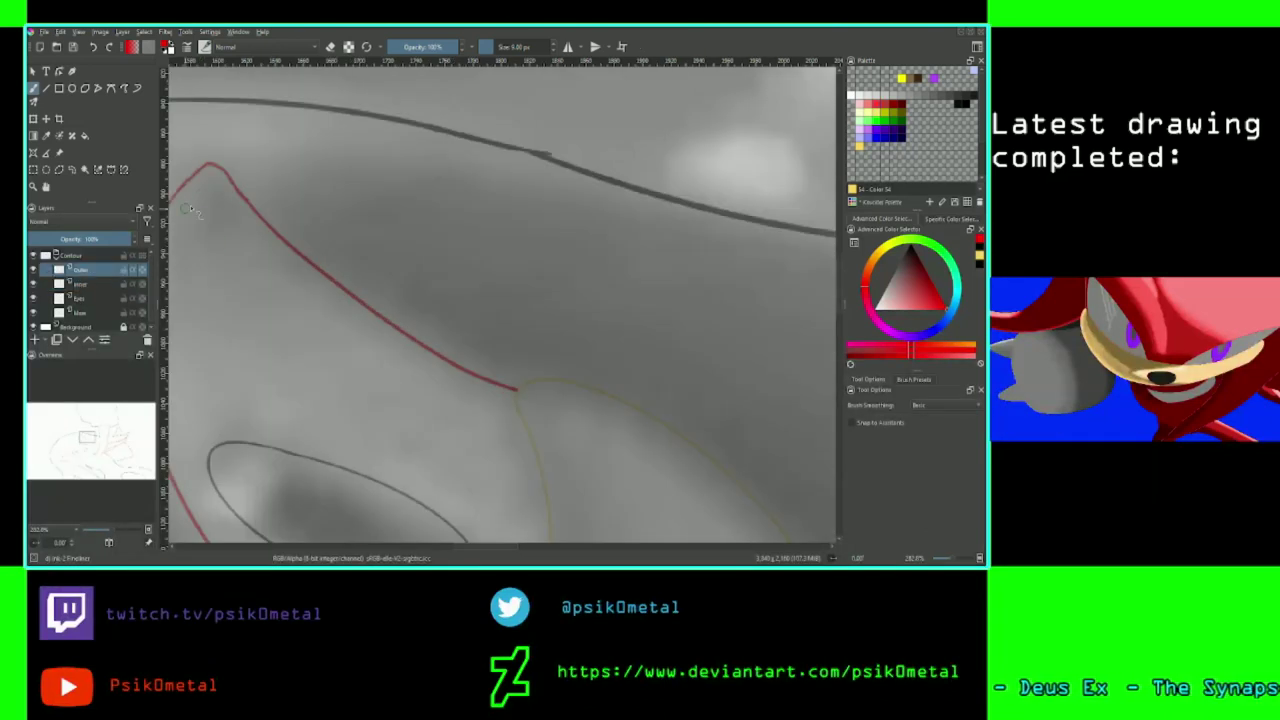
key(e)
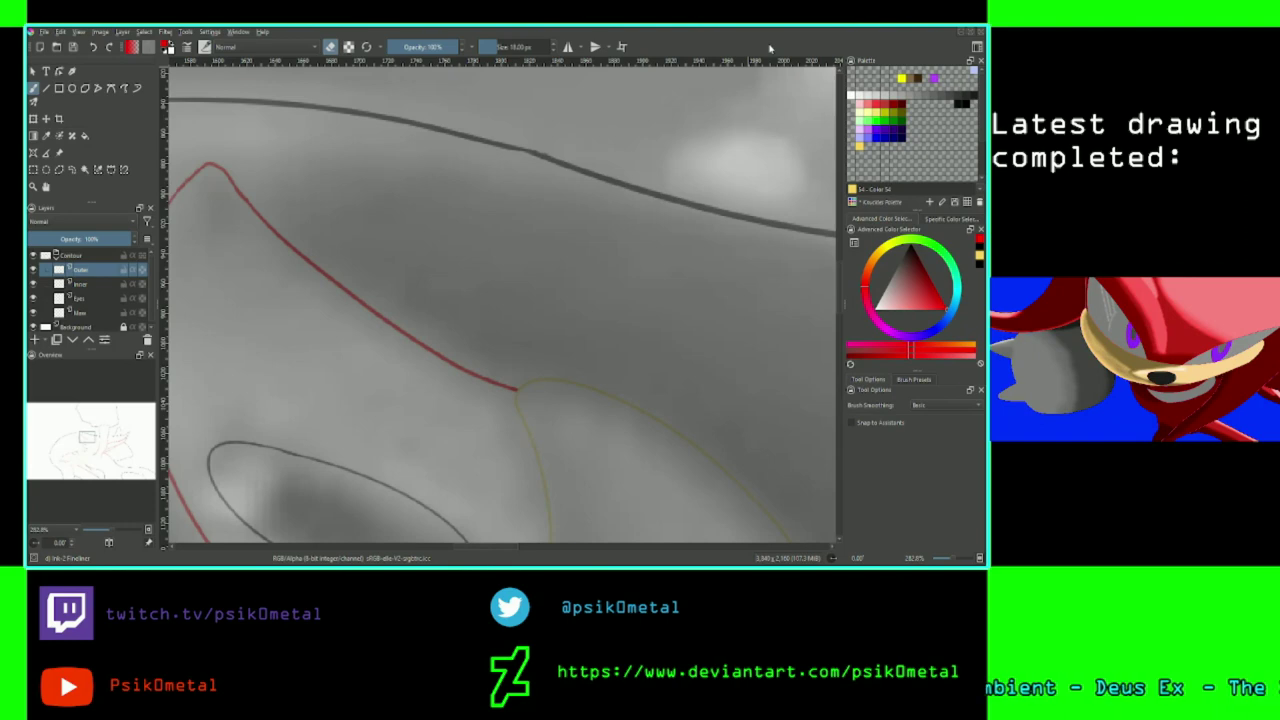
key(minus)
key(minus)
key(minus)
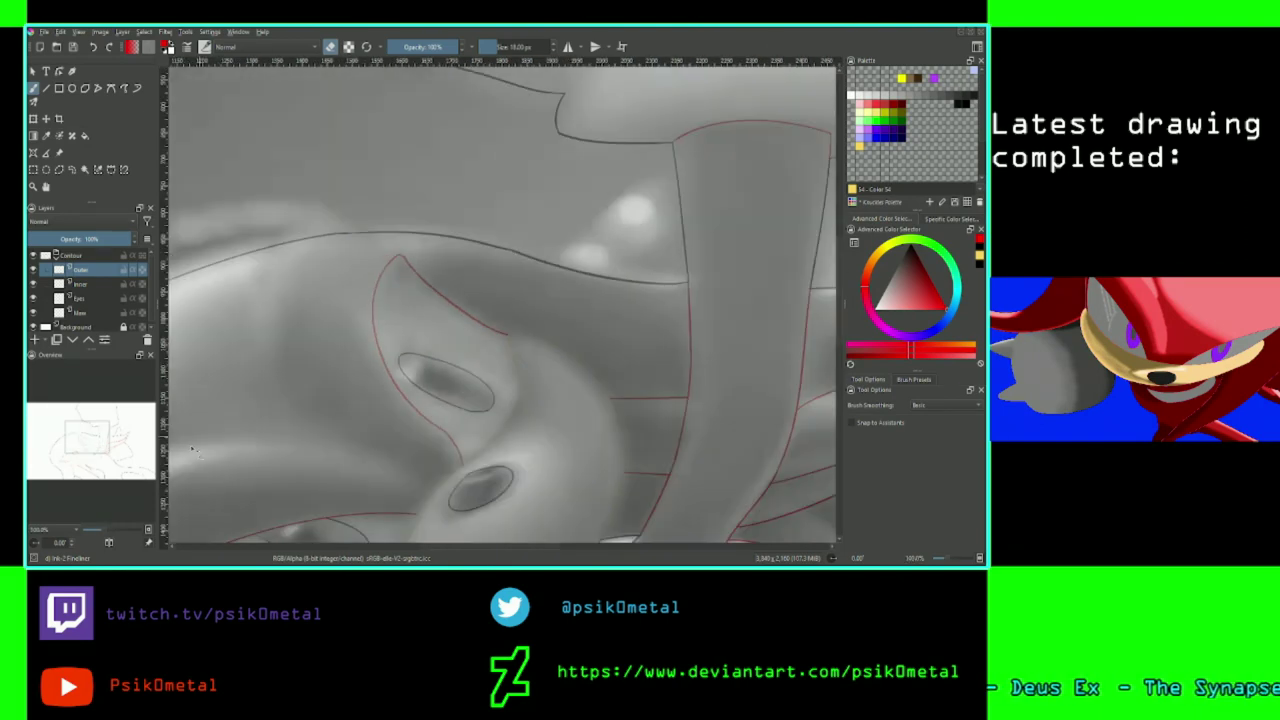
mouse_move(86, 446)
mouse_down()
mouse_move(120, 420)
mouse_move(126, 472)
mouse_move(104, 470)
mouse_up()
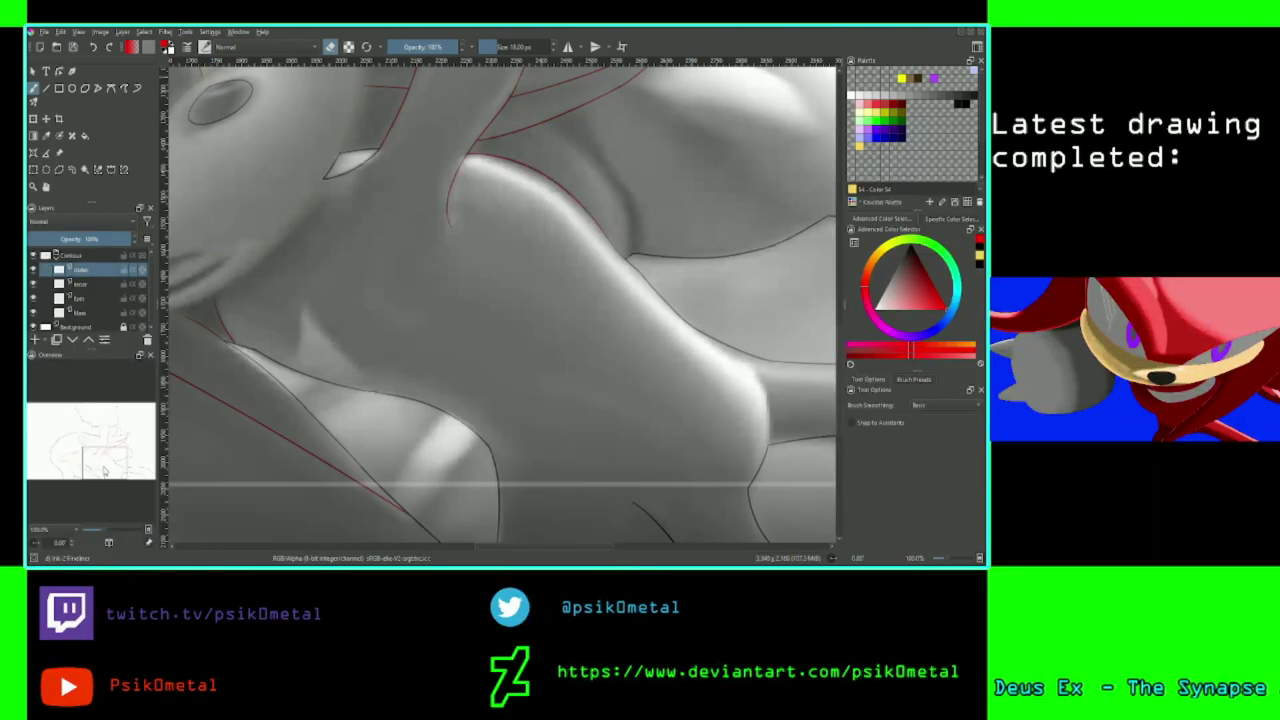
key(ctrl+s)
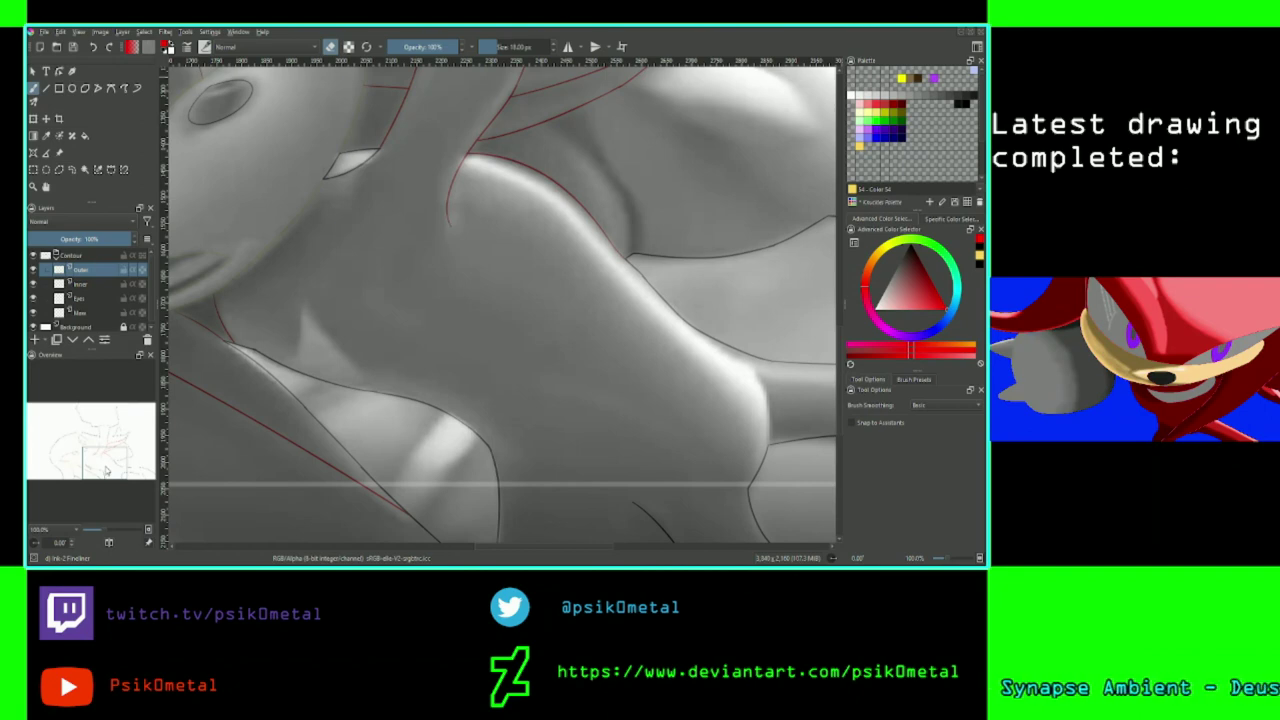
Examine the traced contours across the whole character, from the muzzle and shoulder out to the full picture.
scroll(373, 287, down, 1)
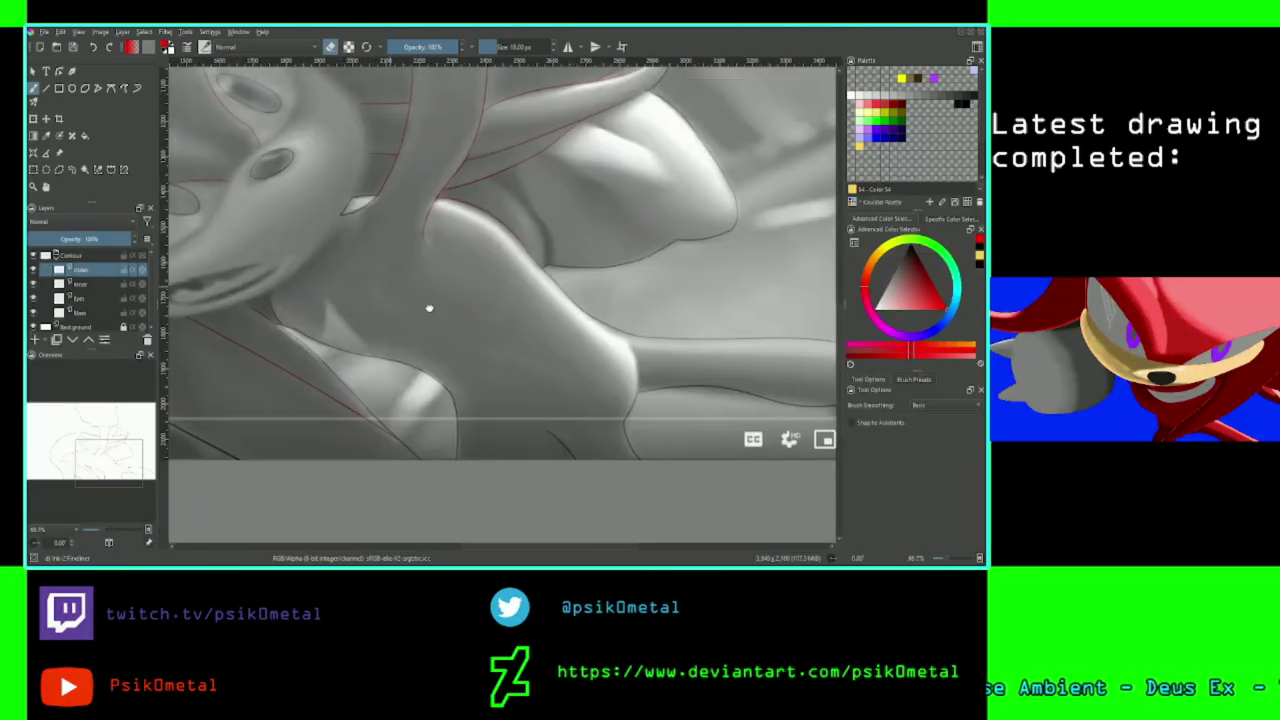
scroll(534, 377, down, 2)
scroll(540, 380, down, 1)
scroll(530, 368, down, 1)
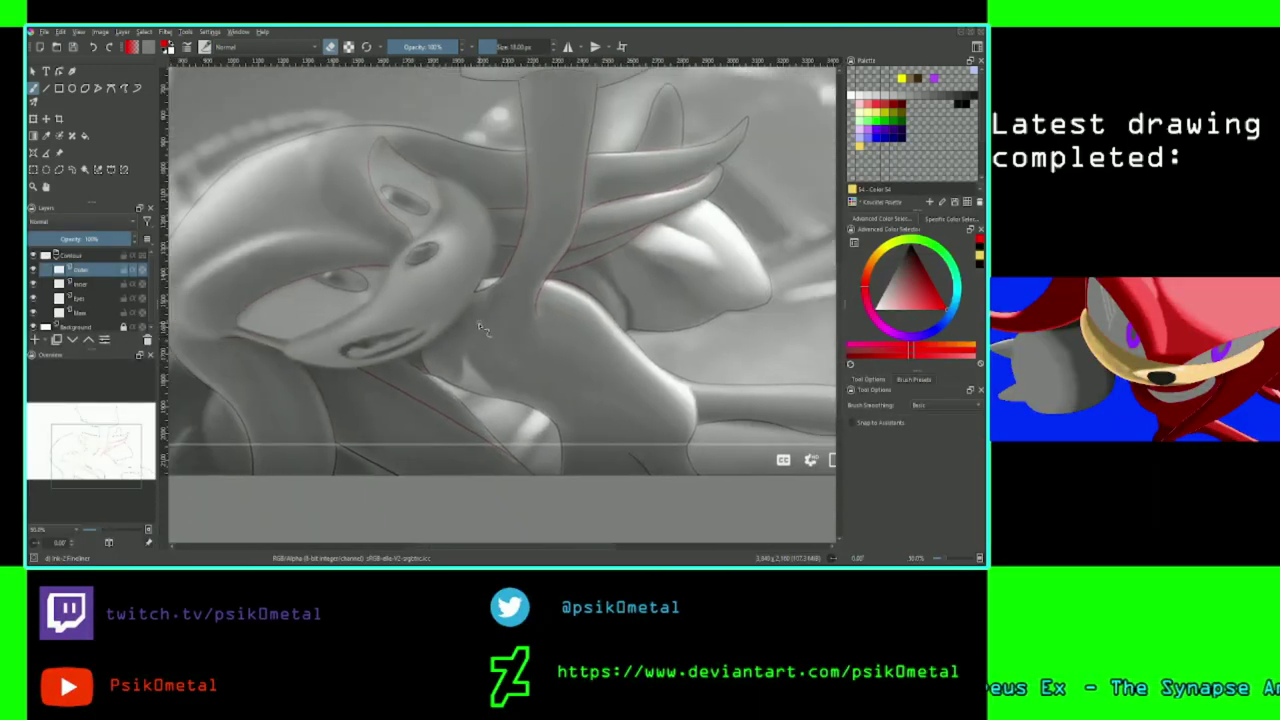
mouse_move(444, 314)
mouse_down()
mouse_move(539, 277)
mouse_move(240, 240)
mouse_move(354, 194)
mouse_move(451, 294)
mouse_move(484, 369)
mouse_move(398, 261)
mouse_up()
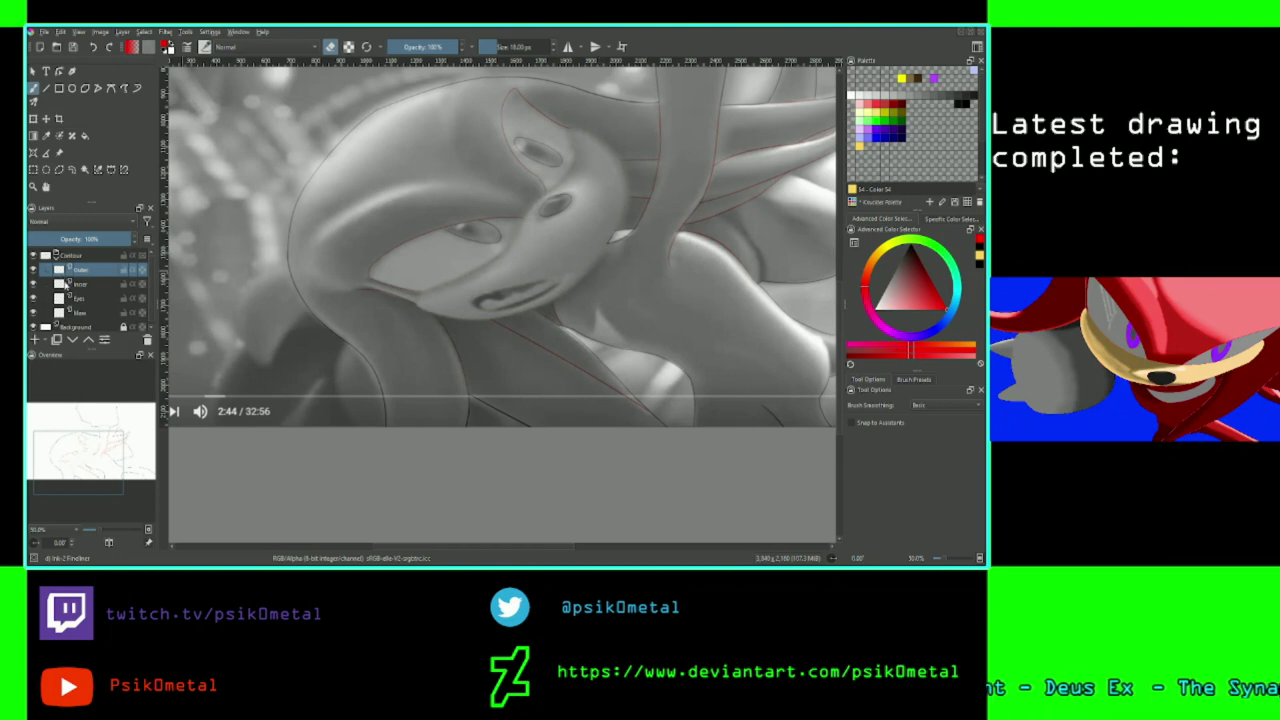
scroll(381, 345, down, 1)
drag(440, 350, 375, 379)
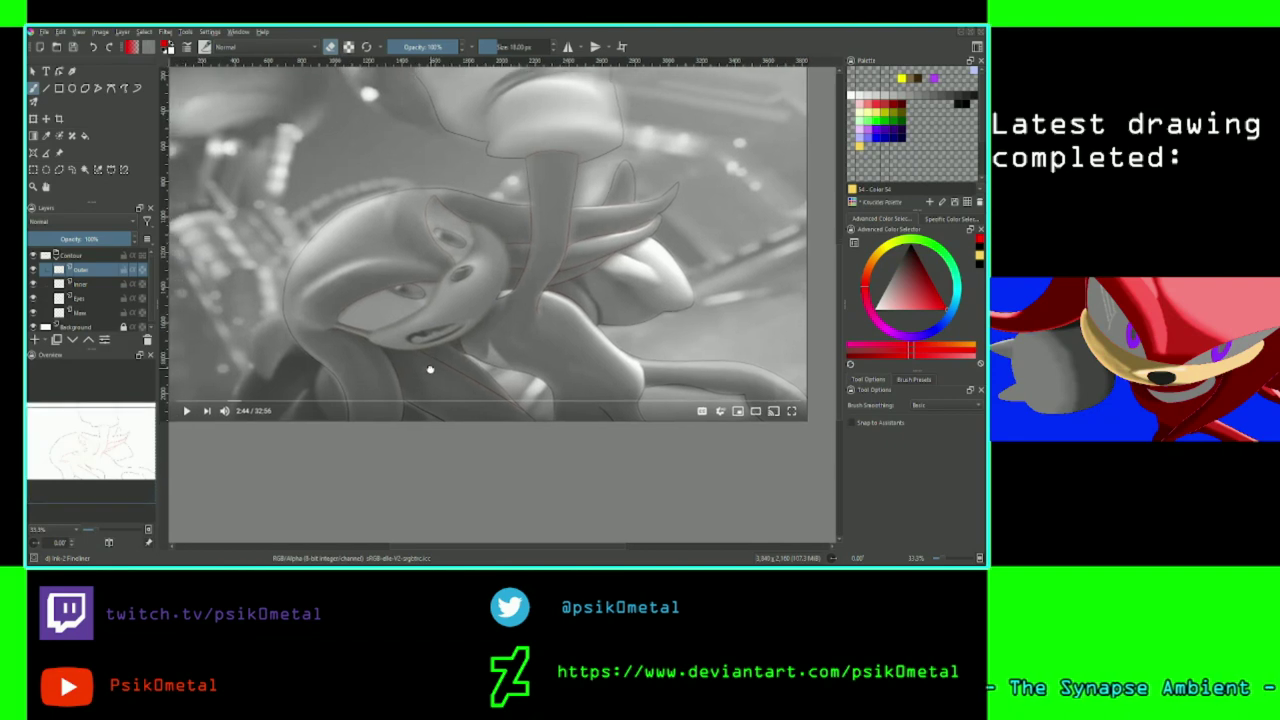
drag(430, 370, 447, 413)
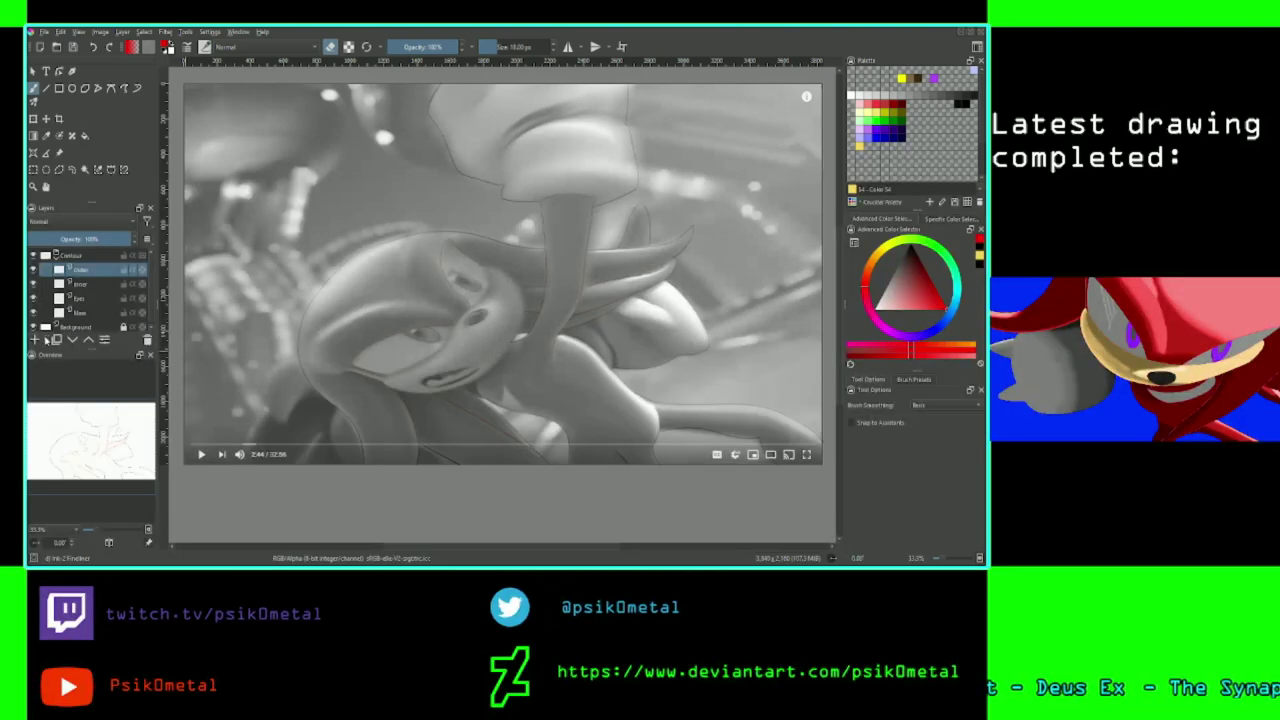
Collapse the Contour group and add a new group layer above it named "Grisaille".
click(82, 257)
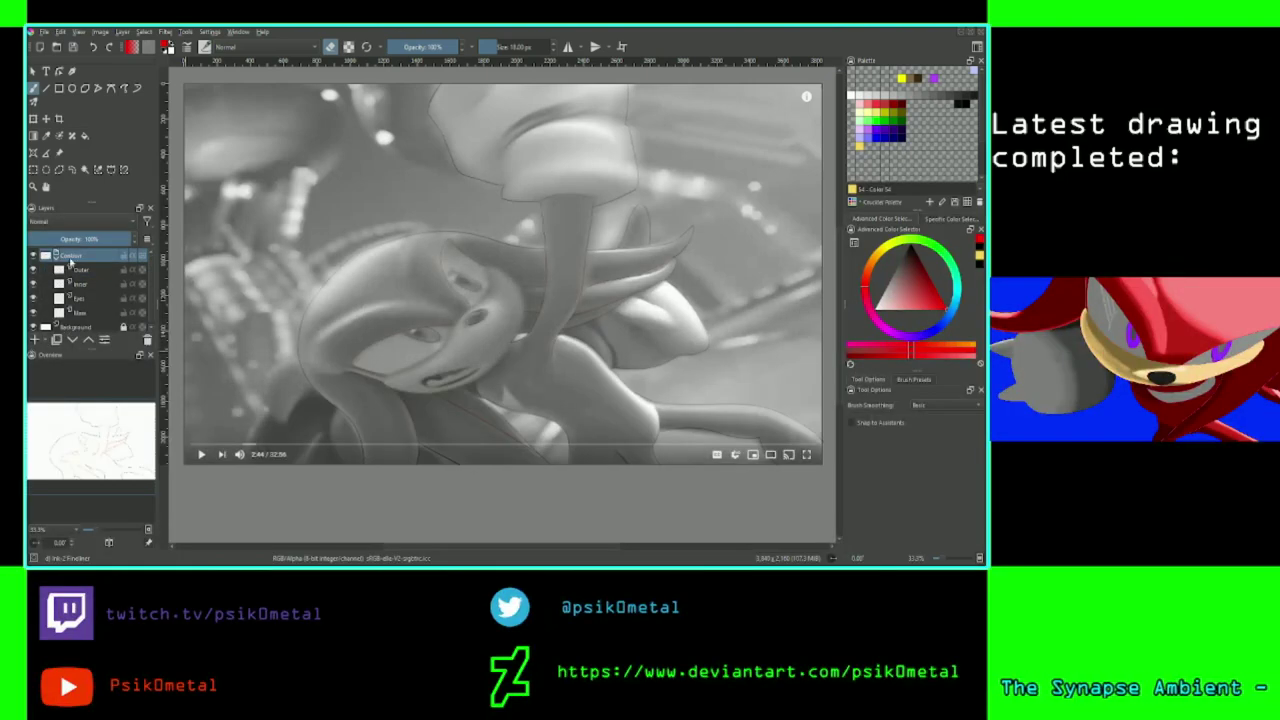
click(56, 260)
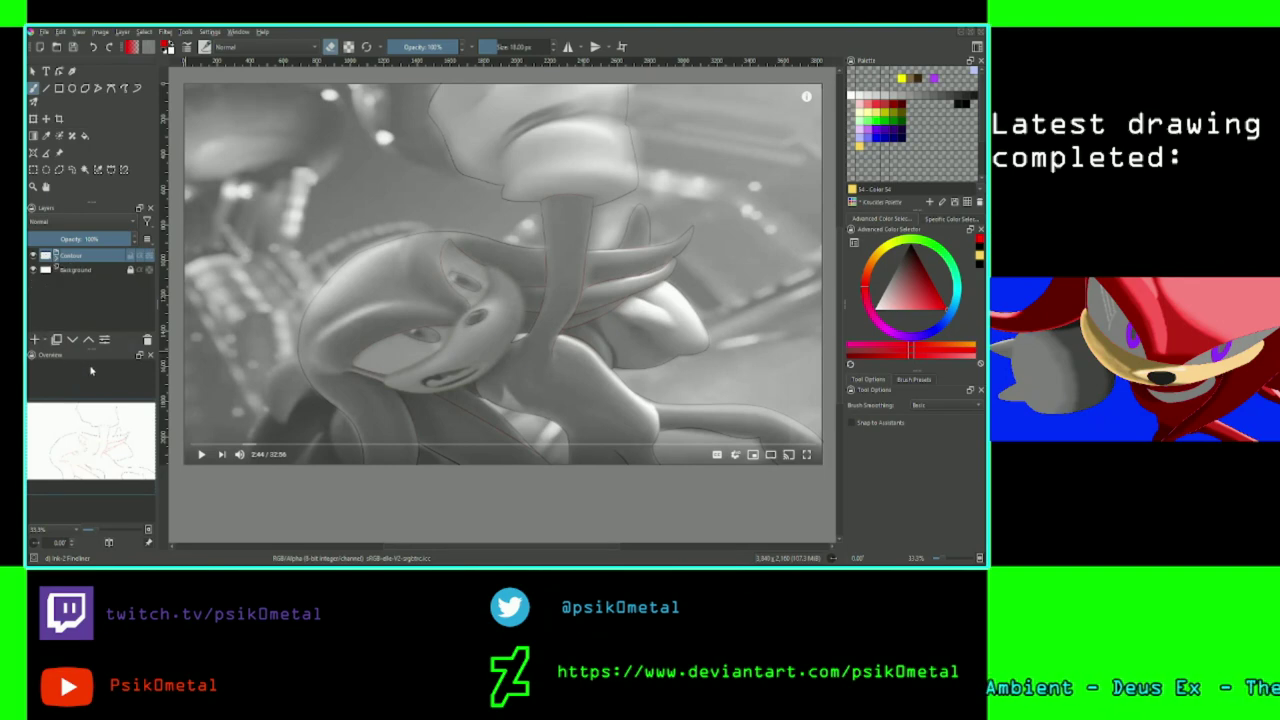
key(ctrl+g)
double_click(77, 258)
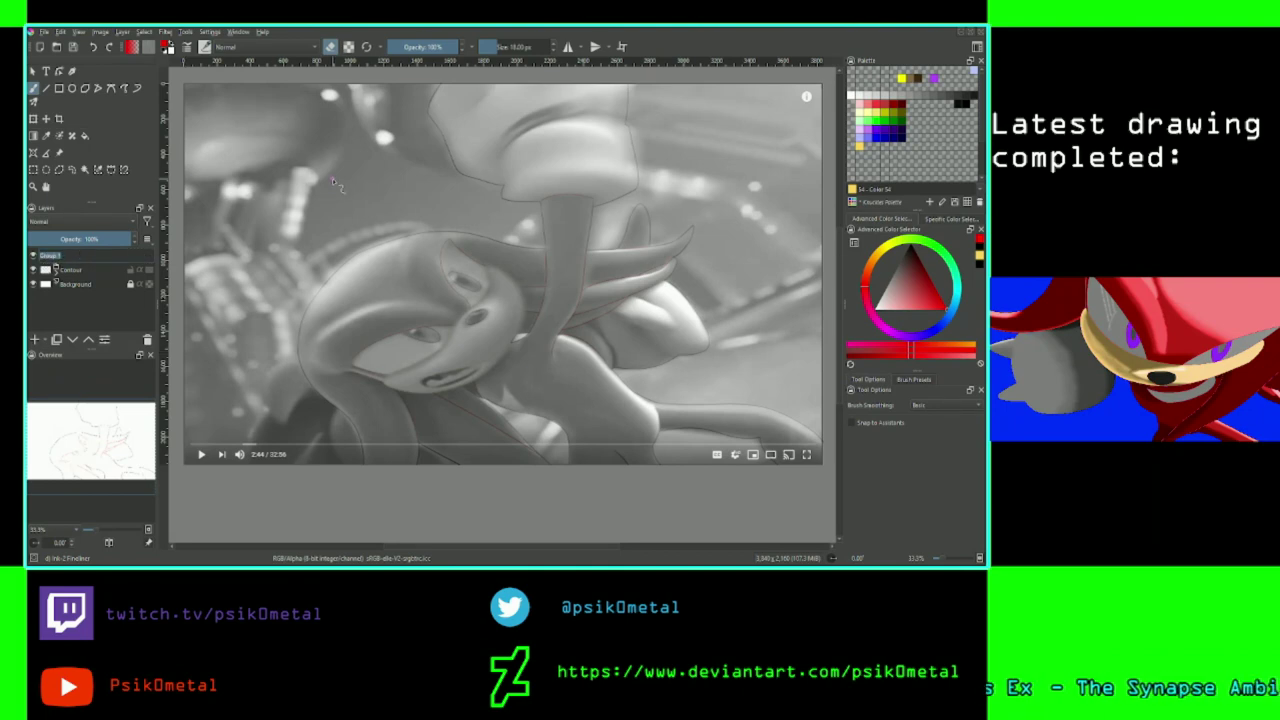
text(Kr)
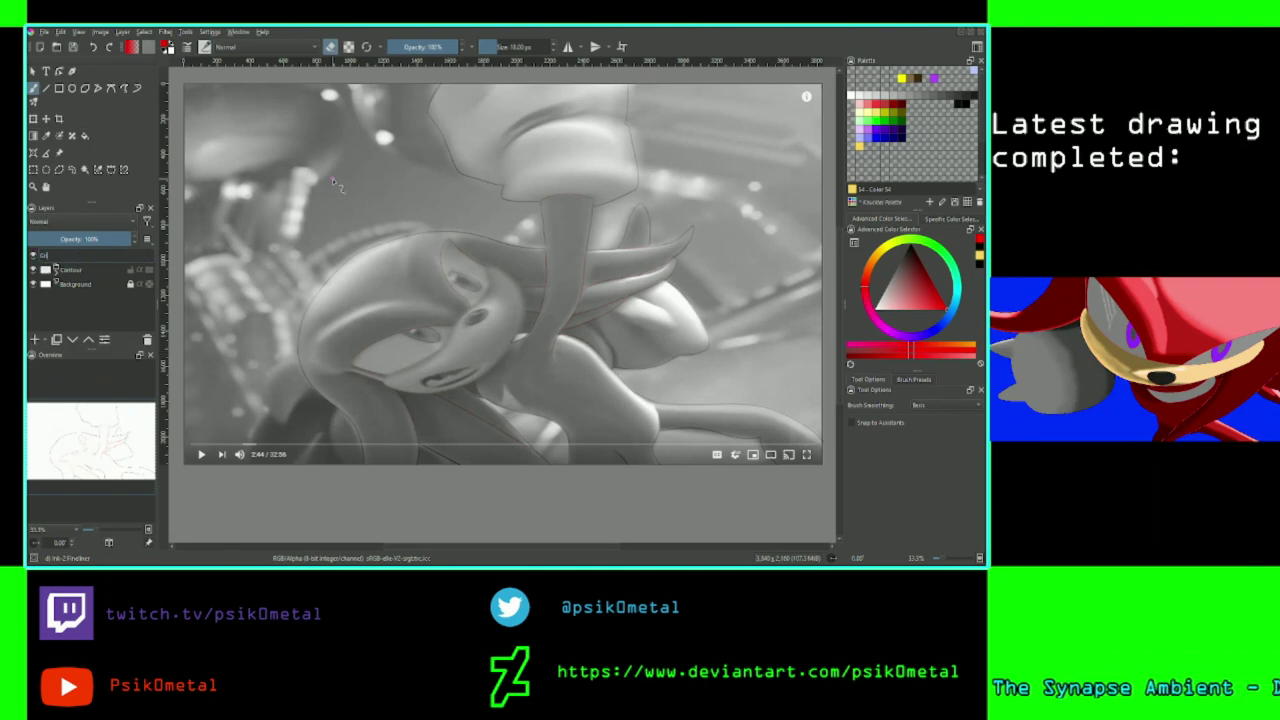
text(ound)
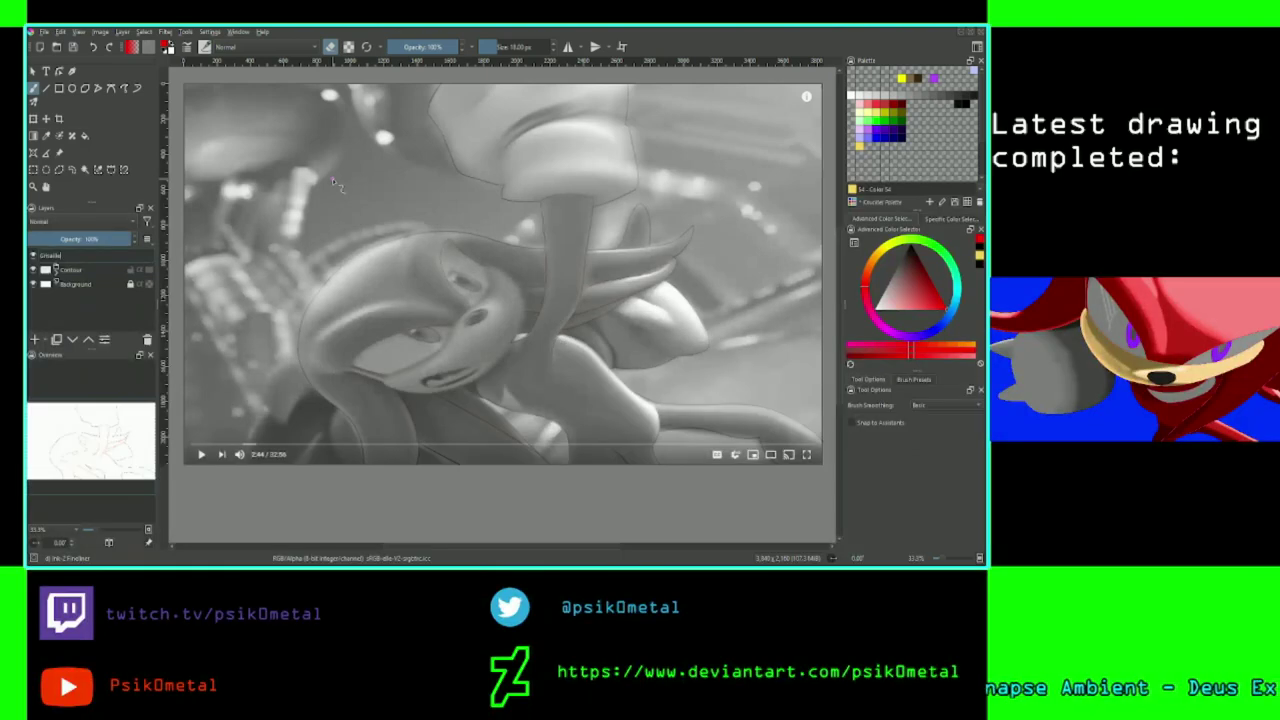
key(Return)
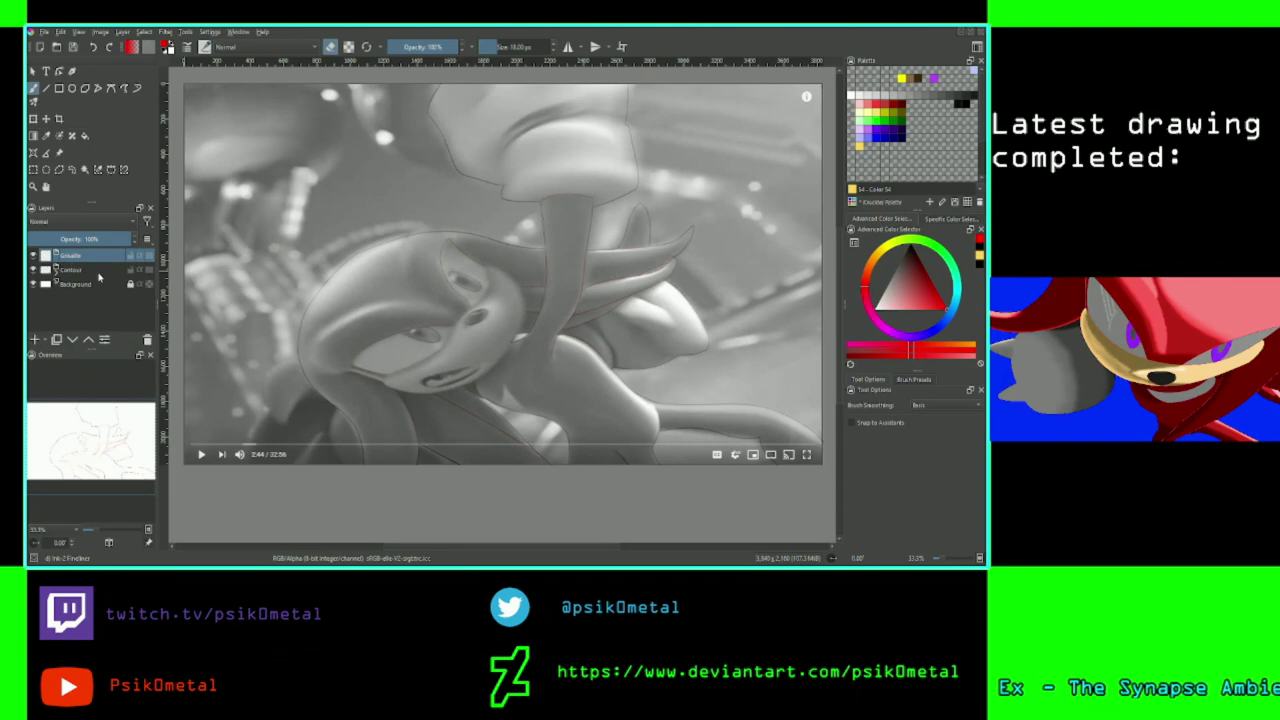
Add a paint layer inside the Grisaille group and name it "Right leg".
key(Insert)
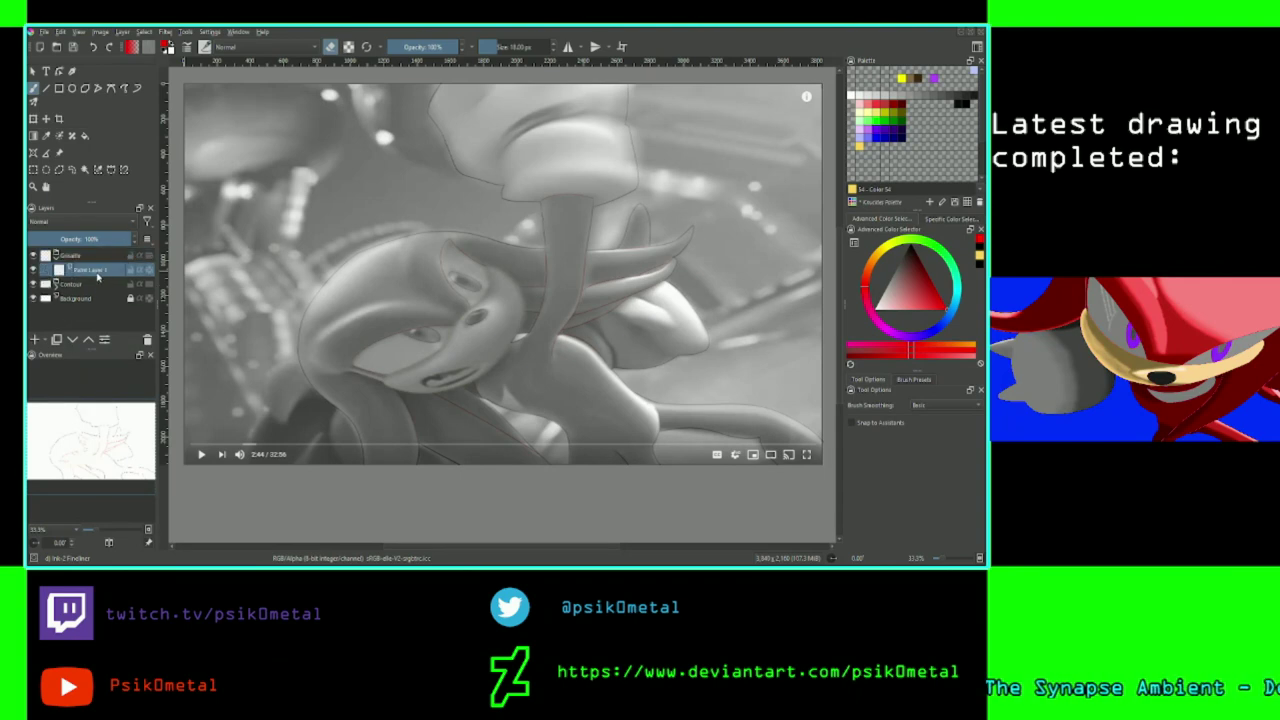
double_click(97, 271)
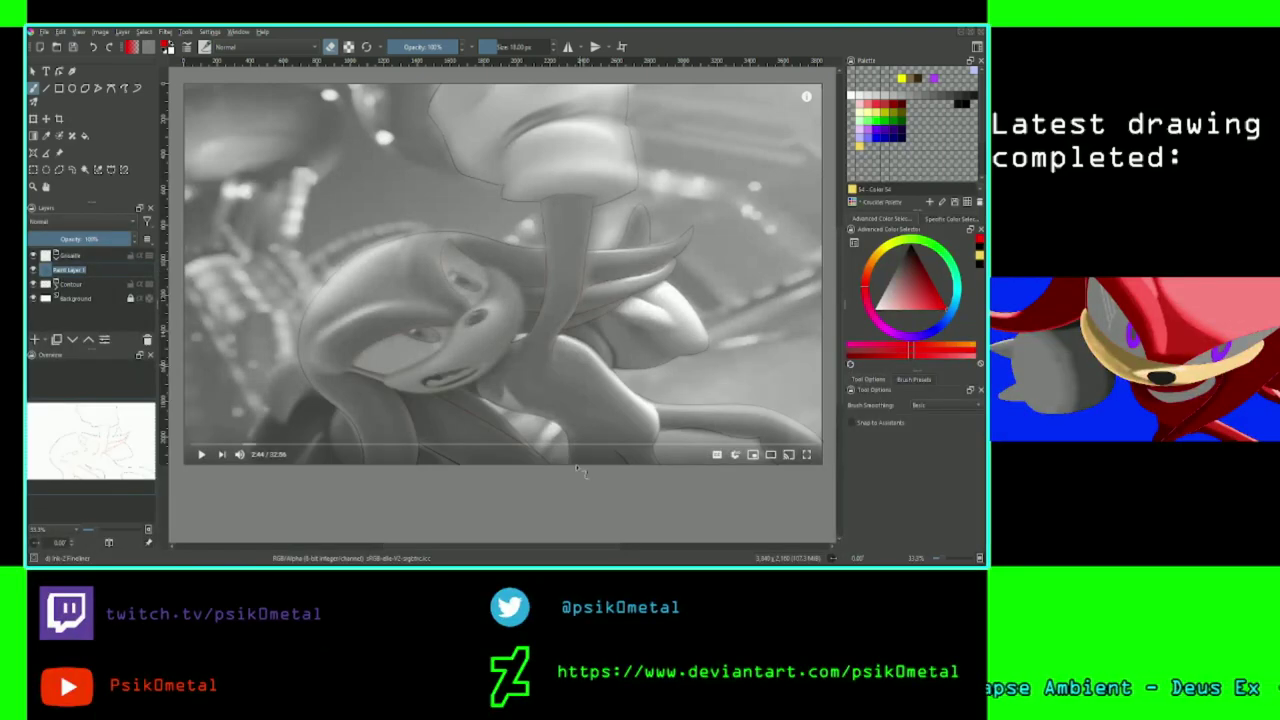
mouse_move(574, 490)
mouse_down()
mouse_move(577, 480)
mouse_move(252, 335)
mouse_move(285, 326)
mouse_move(535, 346)
mouse_move(605, 312)
mouse_move(539, 355)
mouse_up()
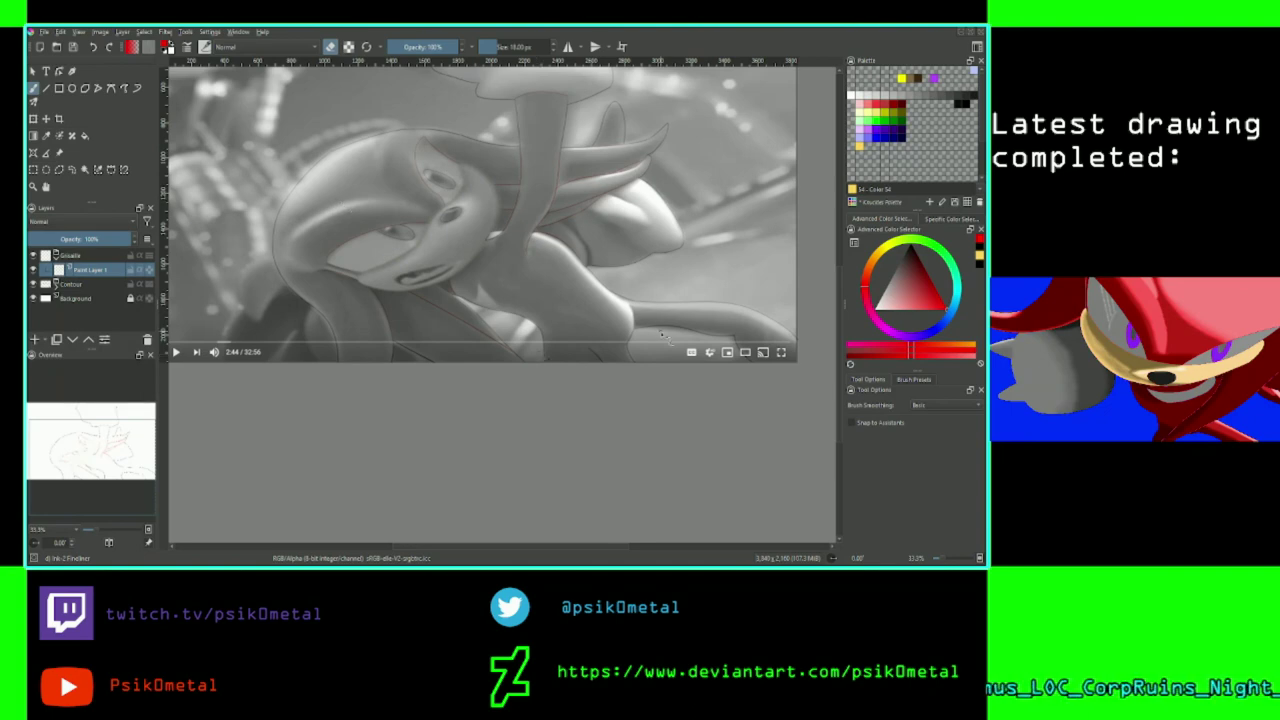
scroll(588, 313, down, 1)
mouse_move(588, 313)
mouse_down()
mouse_move(576, 366)
mouse_move(583, 294)
mouse_up()
scroll(577, 311, up, 1)
scroll(583, 294, up, 2)
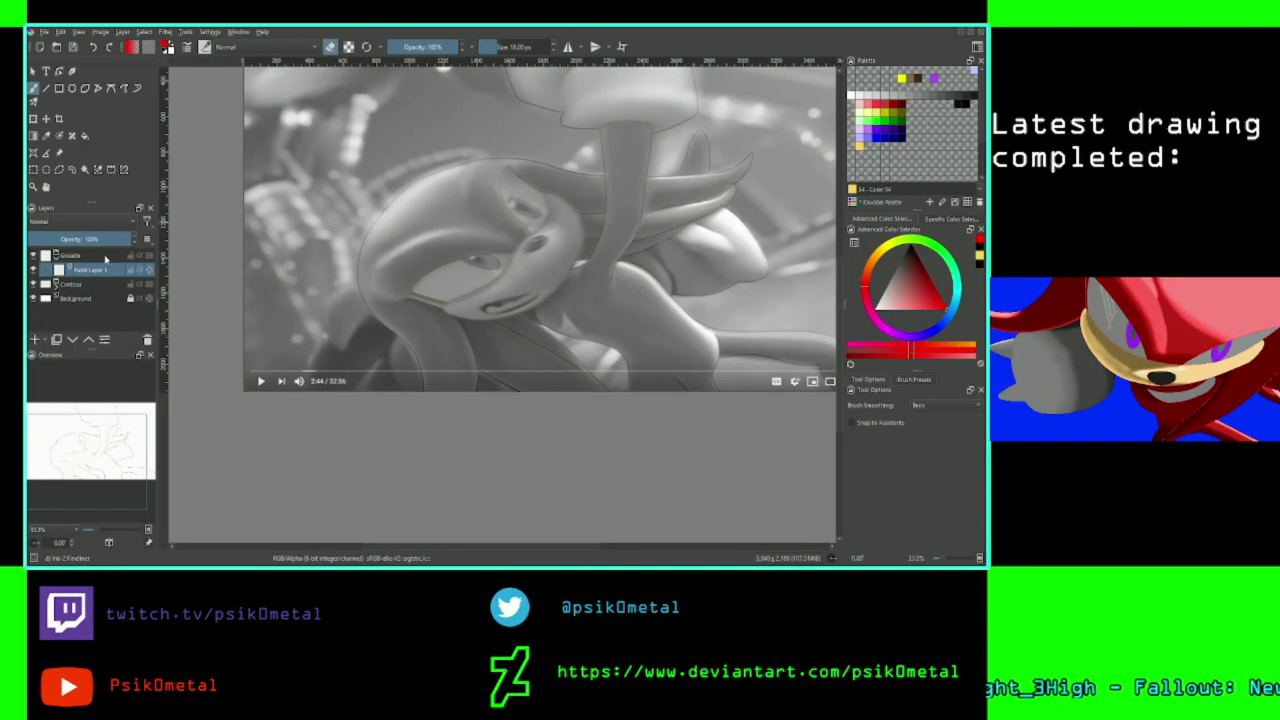
double_click(102, 271)
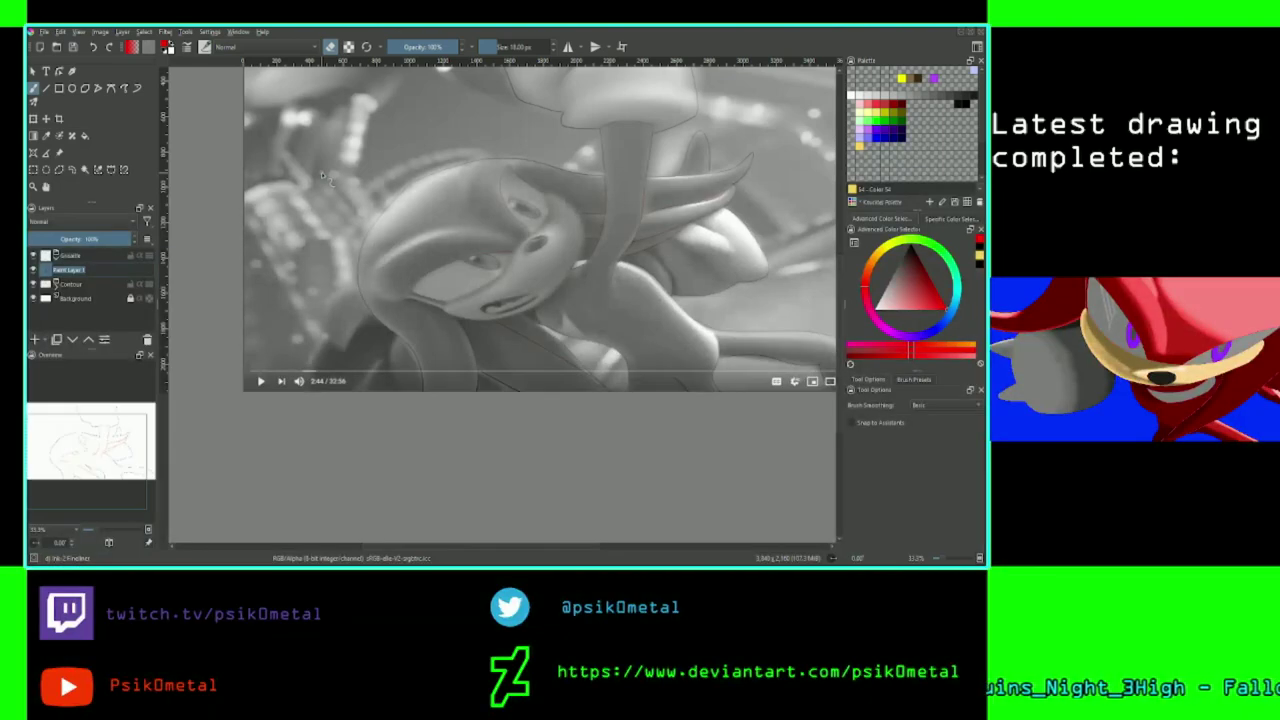
text(Legs)
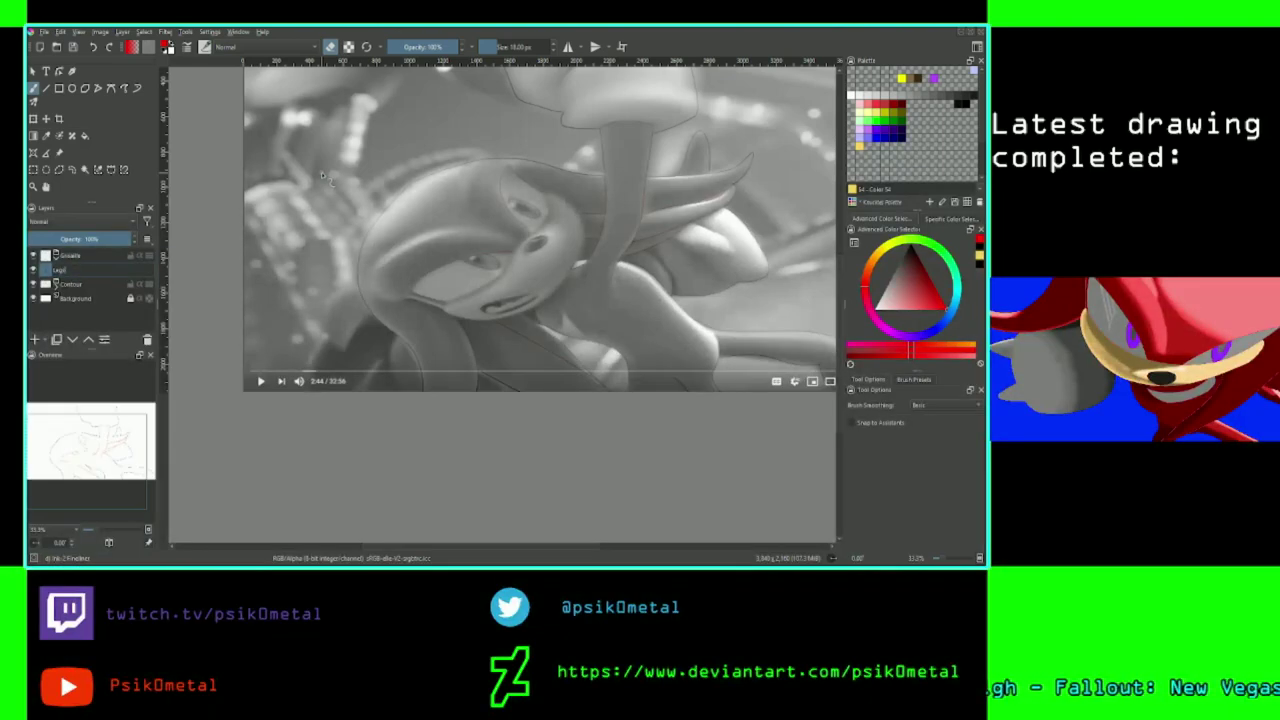
key(BackSpace)
key(BackSpace)
key(BackSpace)
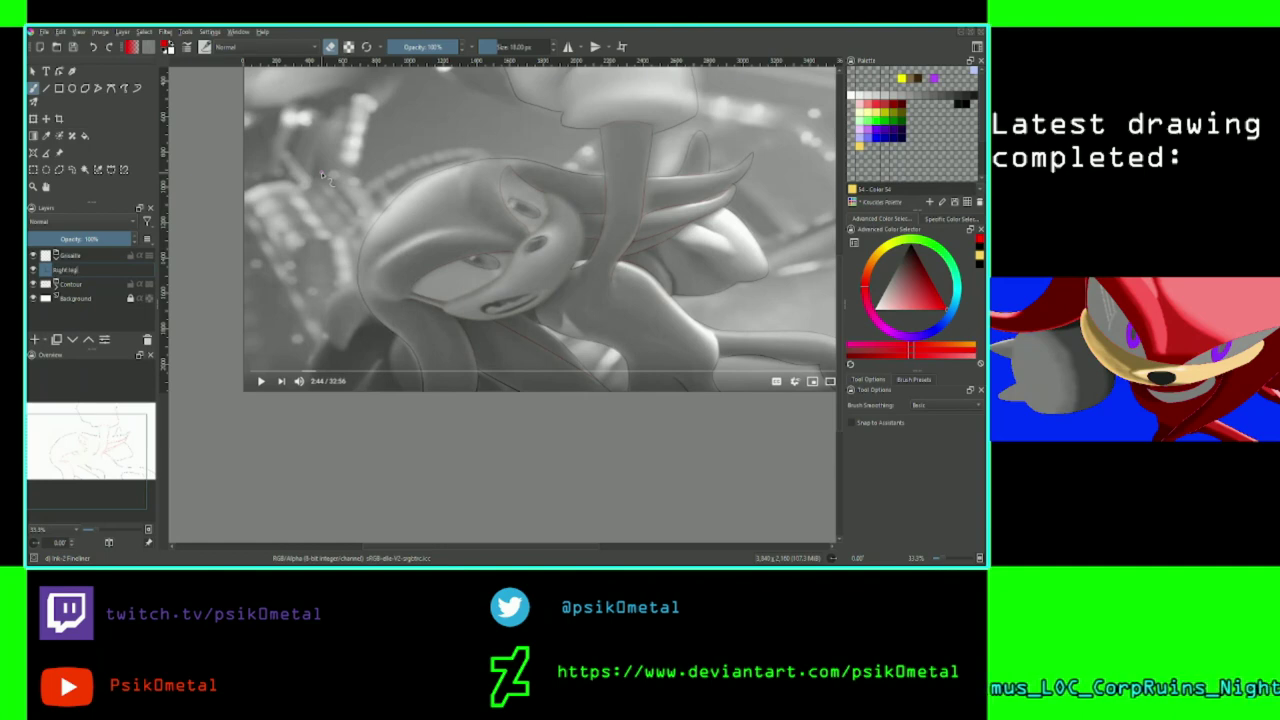
key(Return)
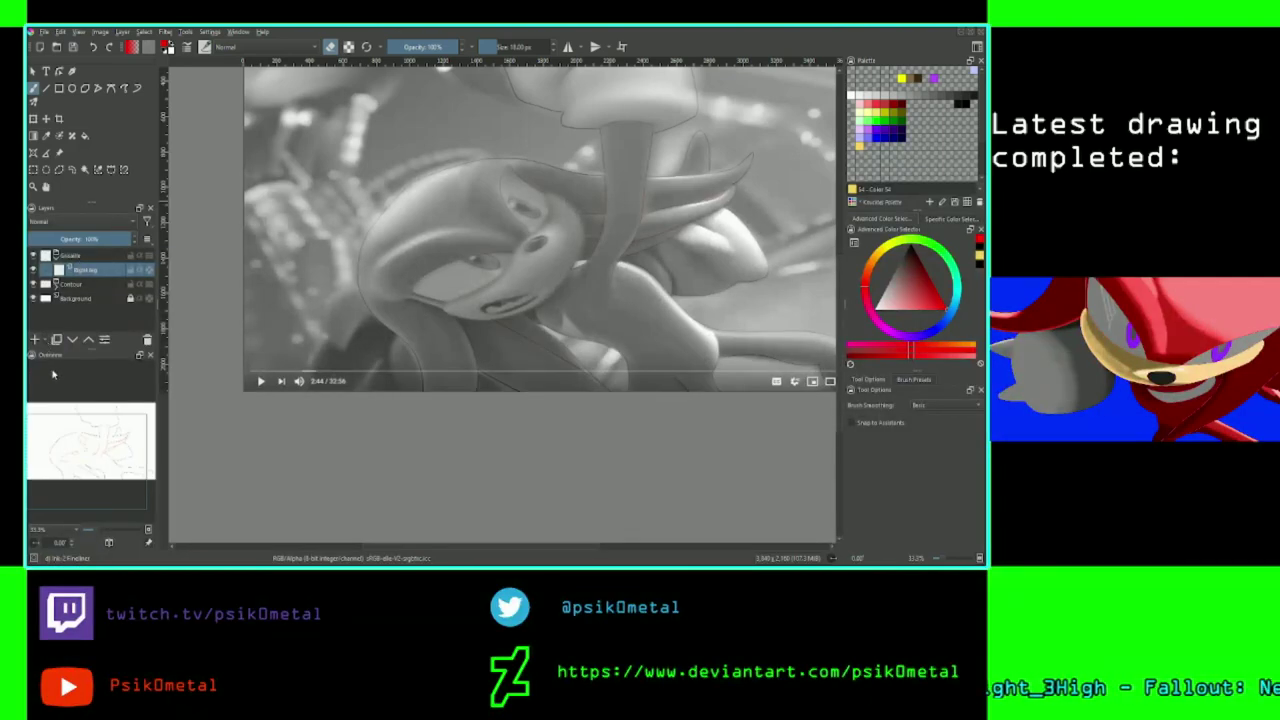
Create a group within Grisaille, move the Right leg layer into it, and name the group "Legs".
key(ctrl+g)
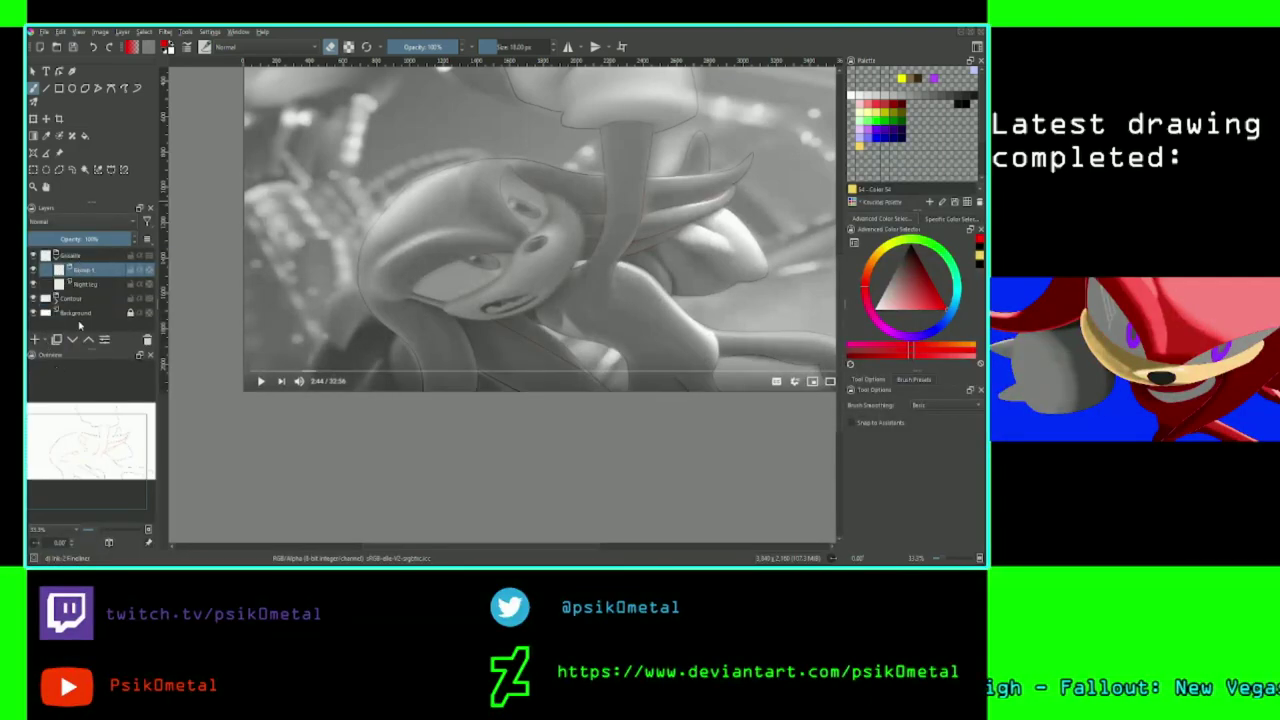
drag(88, 284, 98, 273)
key(Escape)
double_click(96, 271)
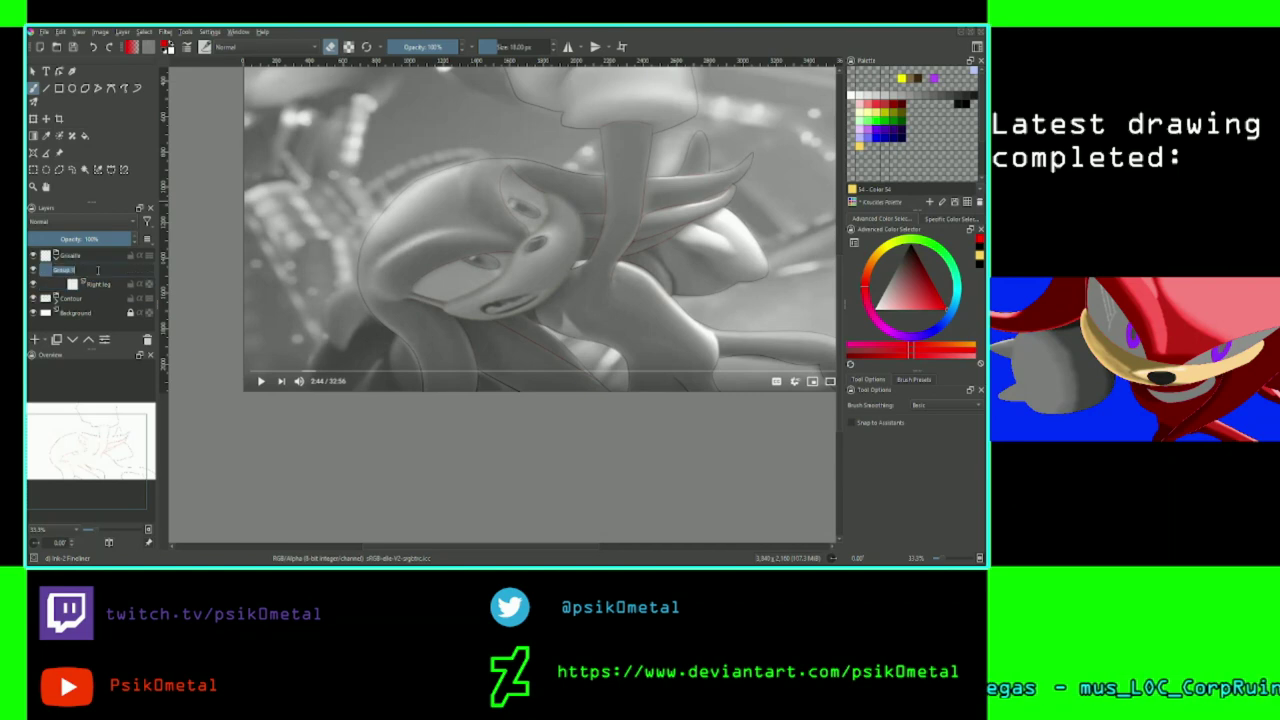
text(Leg)
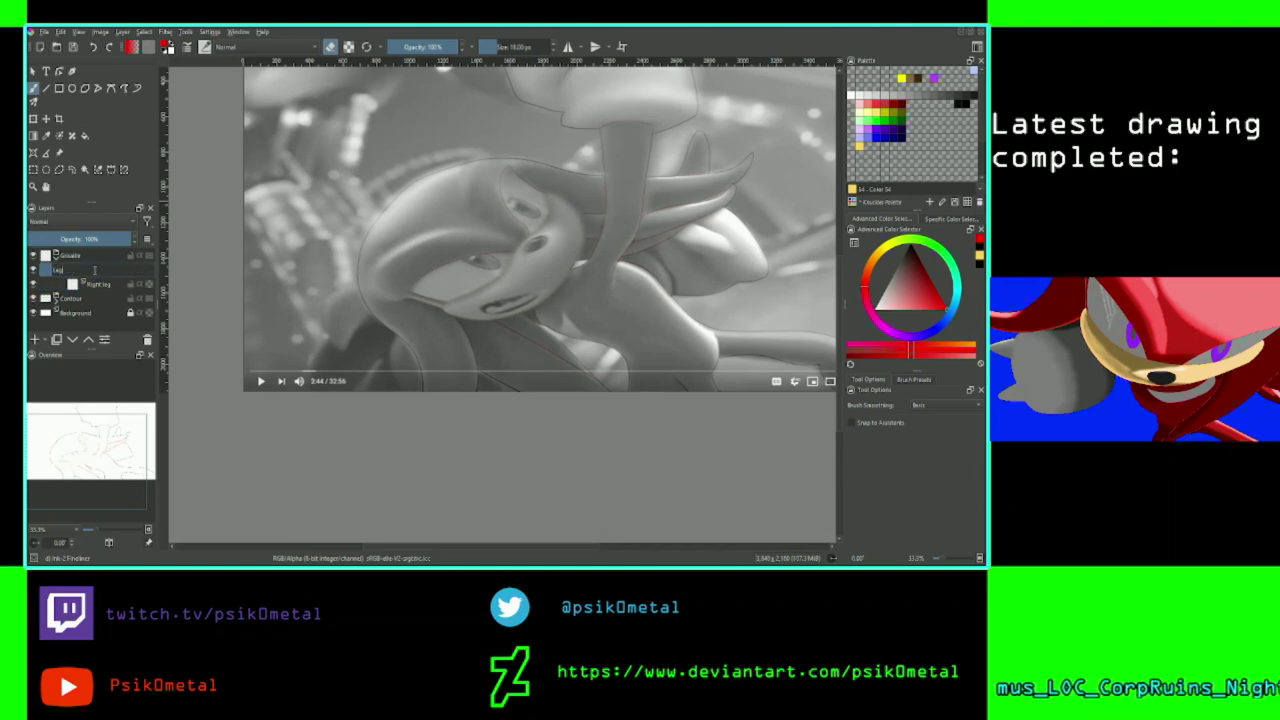
text(s)
key(Return)
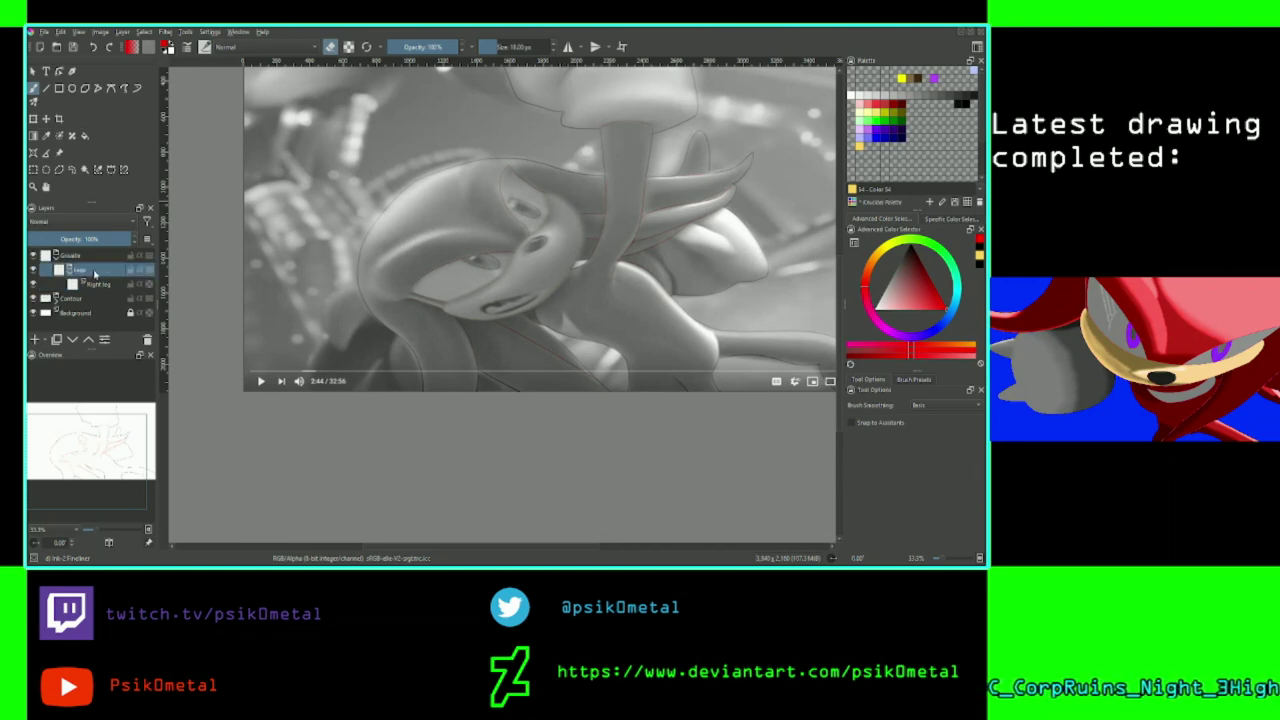
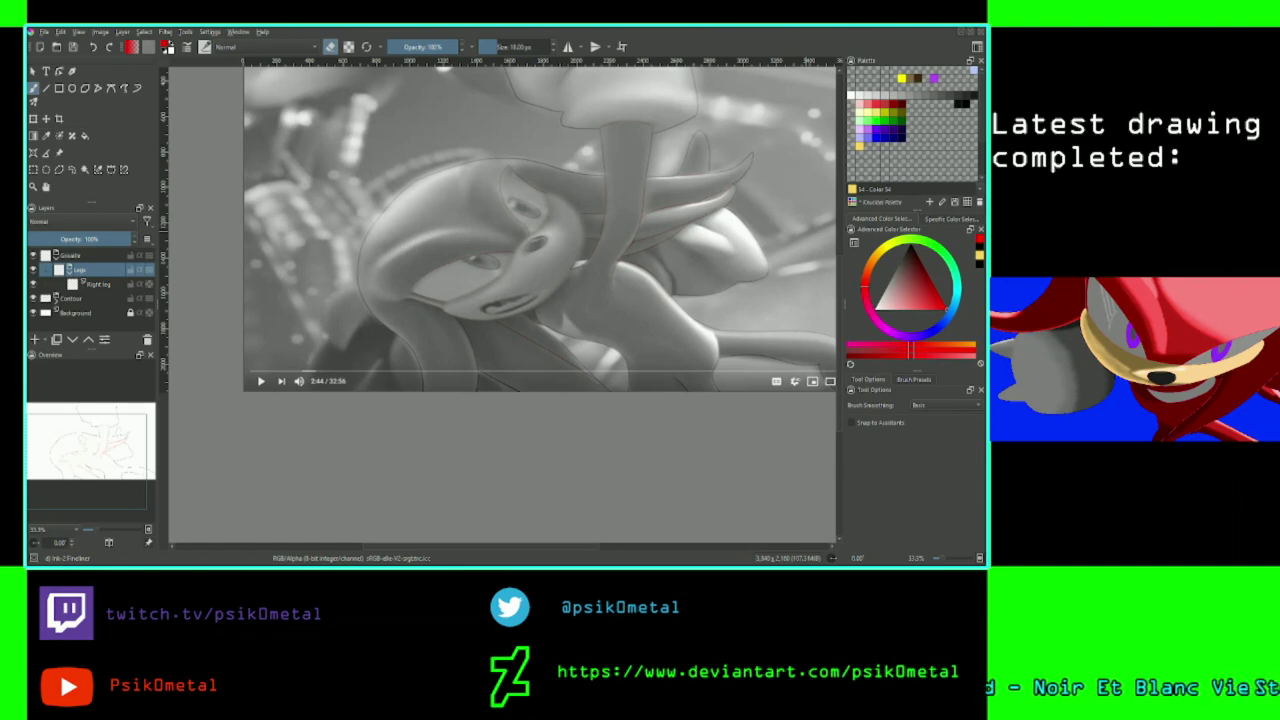
Activate the Right leg layer and move the greyscale reference image off the drawing until it sits just beyond the canvas's right edge.
scroll(551, 248, down, 1)
drag(551, 248, 456, 341)
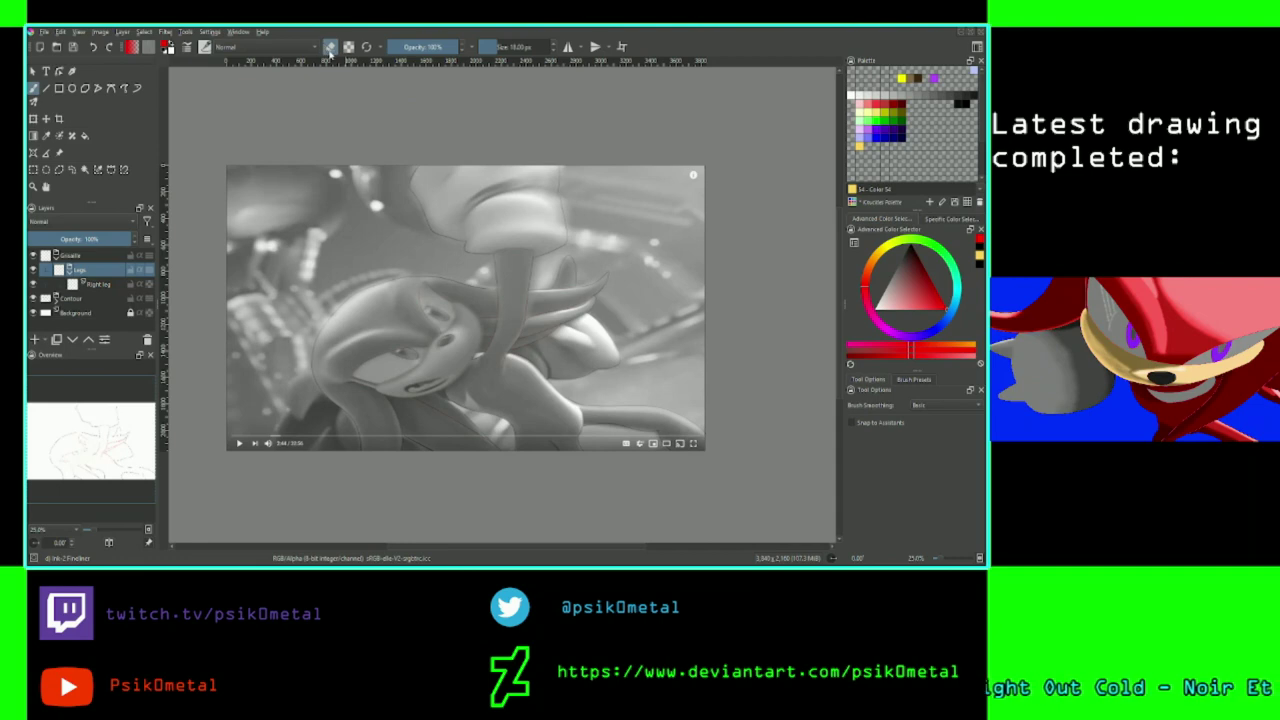
click(99, 285)
scroll(385, 370, down, 1)
drag(385, 369, 315, 317)
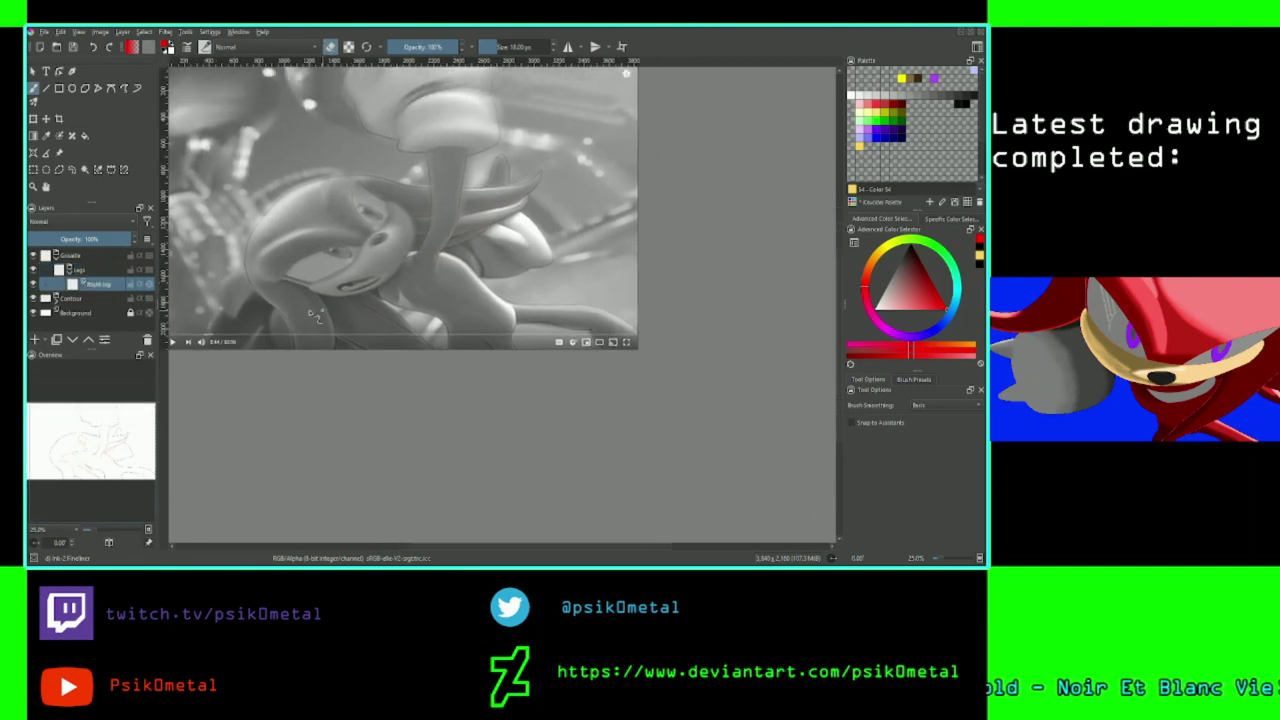
click(62, 153)
click(59, 153)
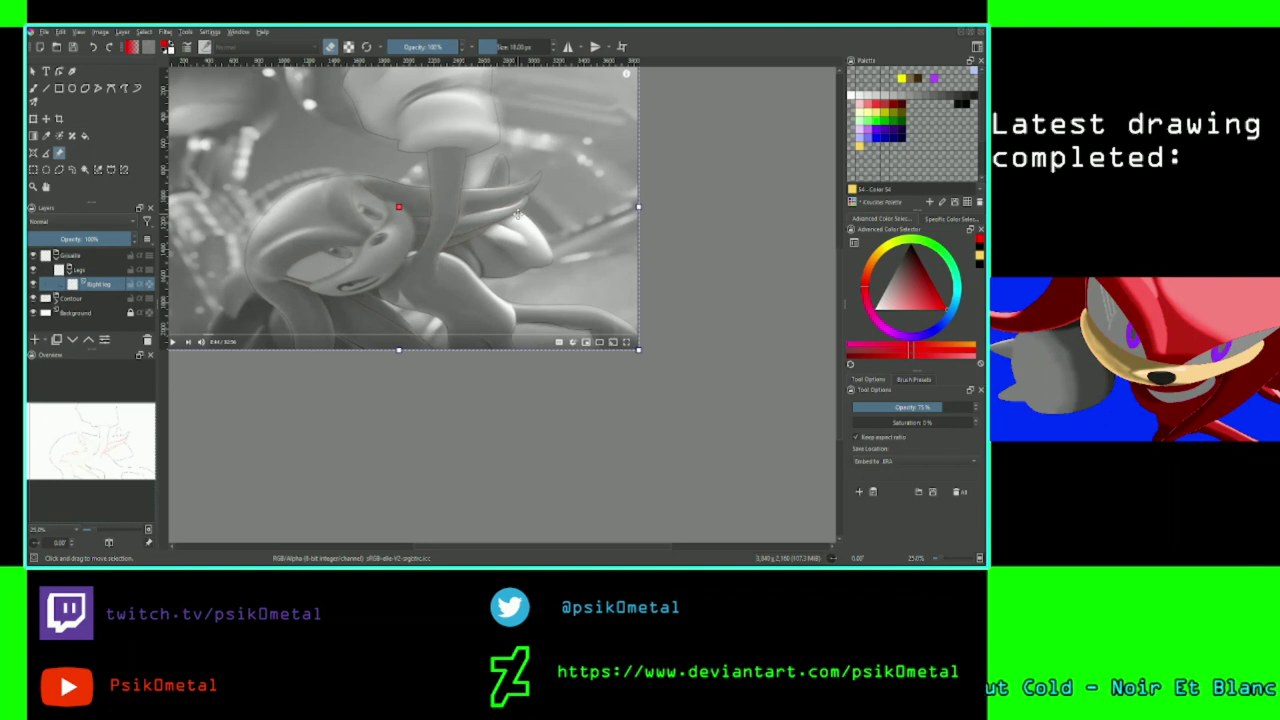
drag(517, 213, 525, 210)
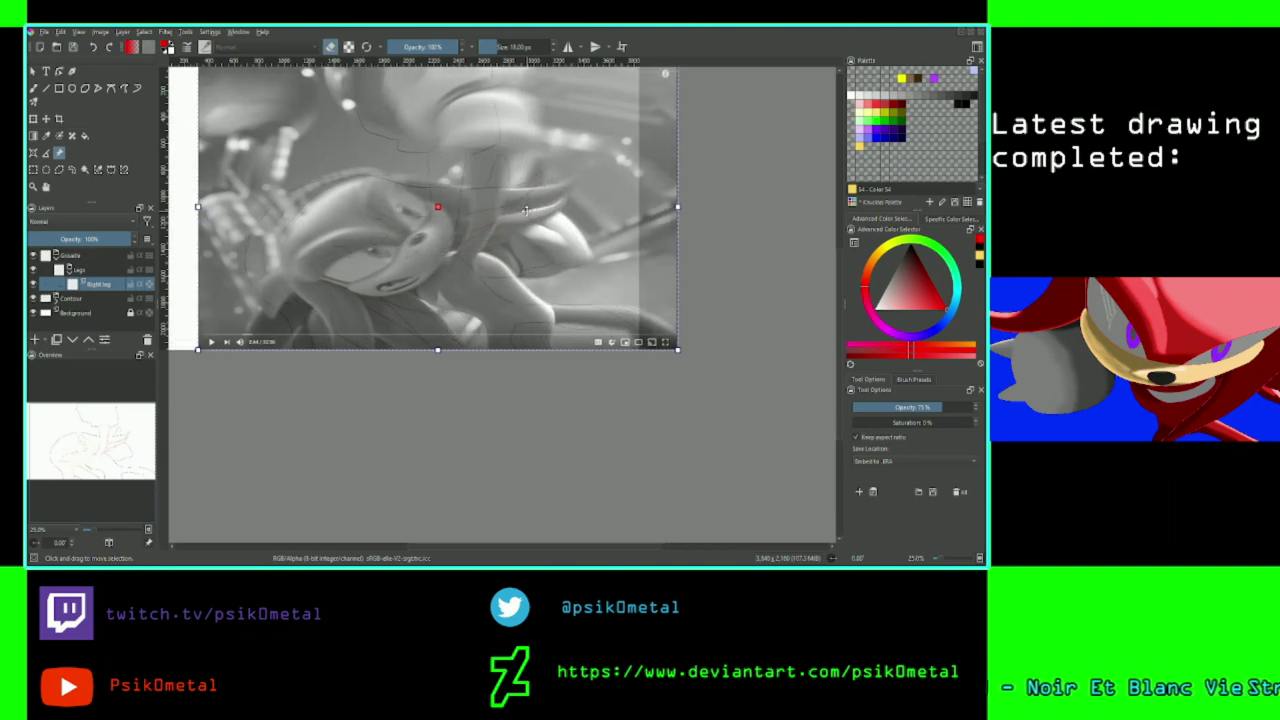
key(Right)
key(Right)
key(Right)
key(Right)
key(Right)
key(Right)
key(Right)
key(Right)
key(Right)
key(Right)
key(Right)
key(Right)
key(Right)
key(Right)
key(Right)
key(Right)
key(Right)
key(Right)
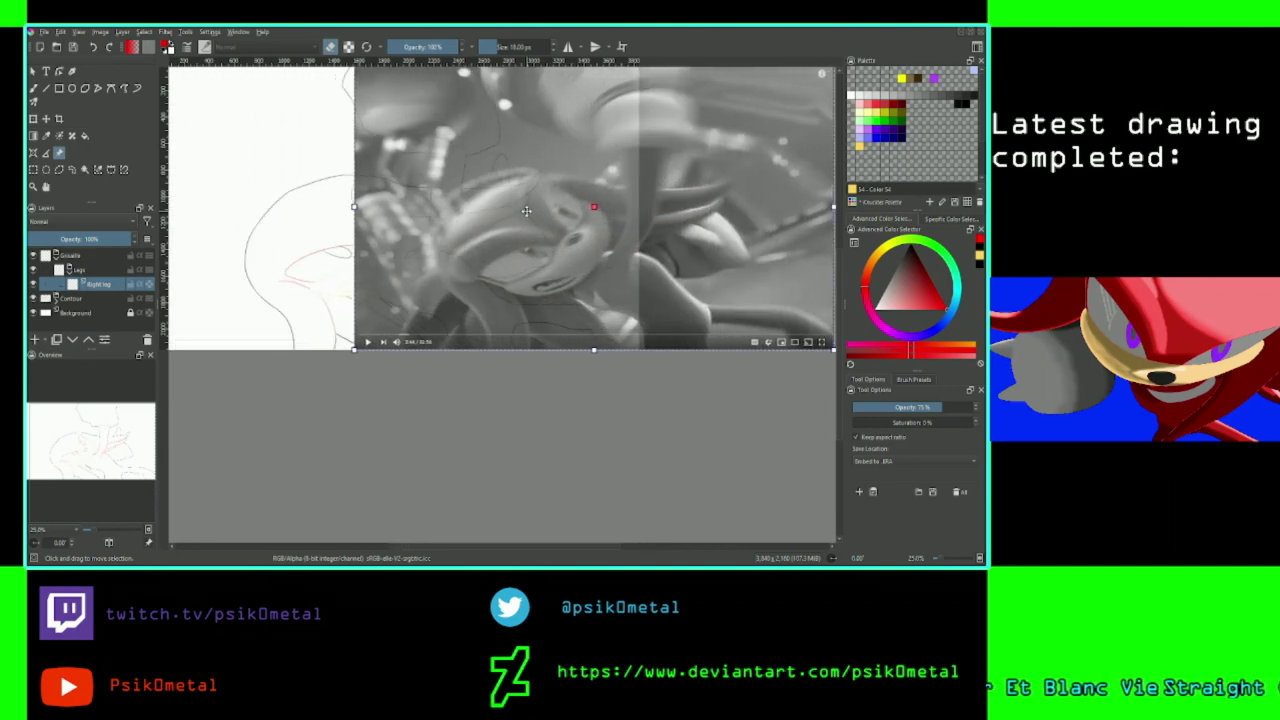
key(Right)
key(Right)
key(Right)
key(Right)
key(Right)
key(Right)
key(Right)
key(Right)
key(Right)
key(Right)
key(Right)
key(Right)
key(Right)
key(Right)
key(Right)
key(Right)
key(Right)
key(Right)
key(Right)
key(Right)
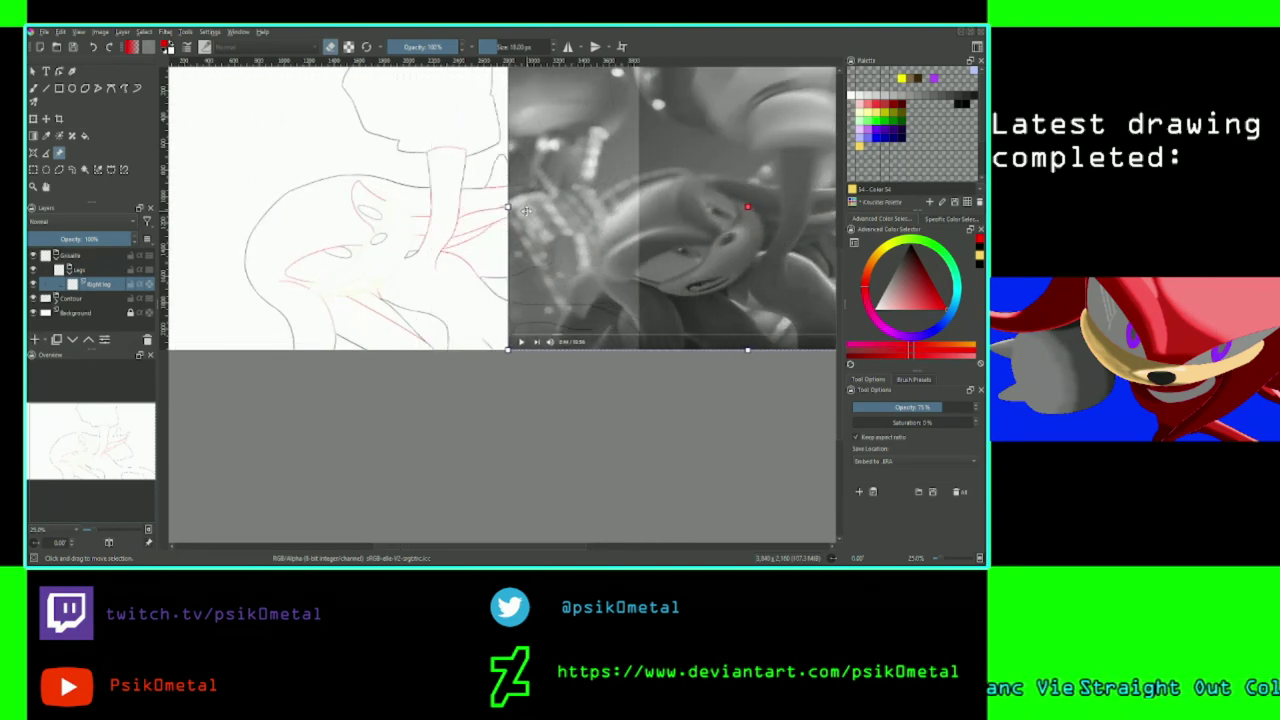
key(Right)
key(Right)
key(Right)
key(Right)
key(Right)
key(Right)
key(Right)
key(Right)
key(Right)
key(Right)
key(Right)
key(Right)
key(Right)
key(Right)
key(Right)
key(Right)
key(Right)
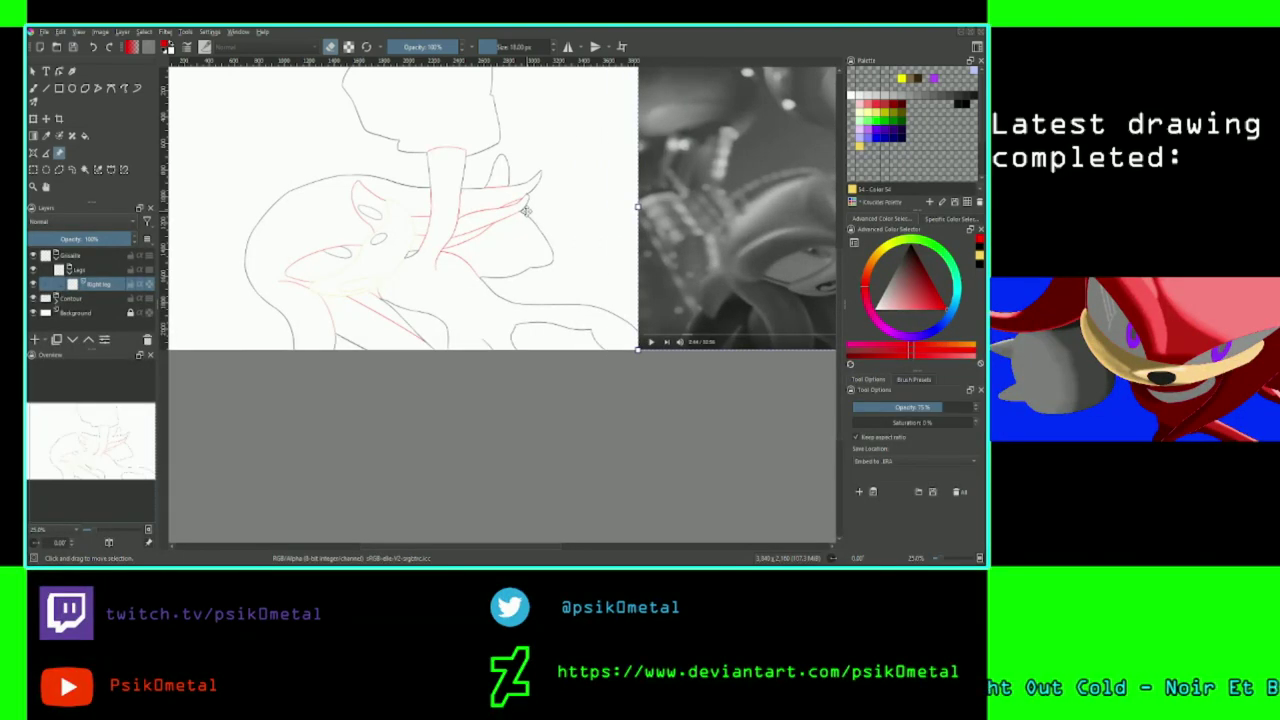
Raise the reference image's opacity to 100% and switch back to the freehand brush.
scroll(384, 291, down, 1)
drag(385, 291, 341, 295)
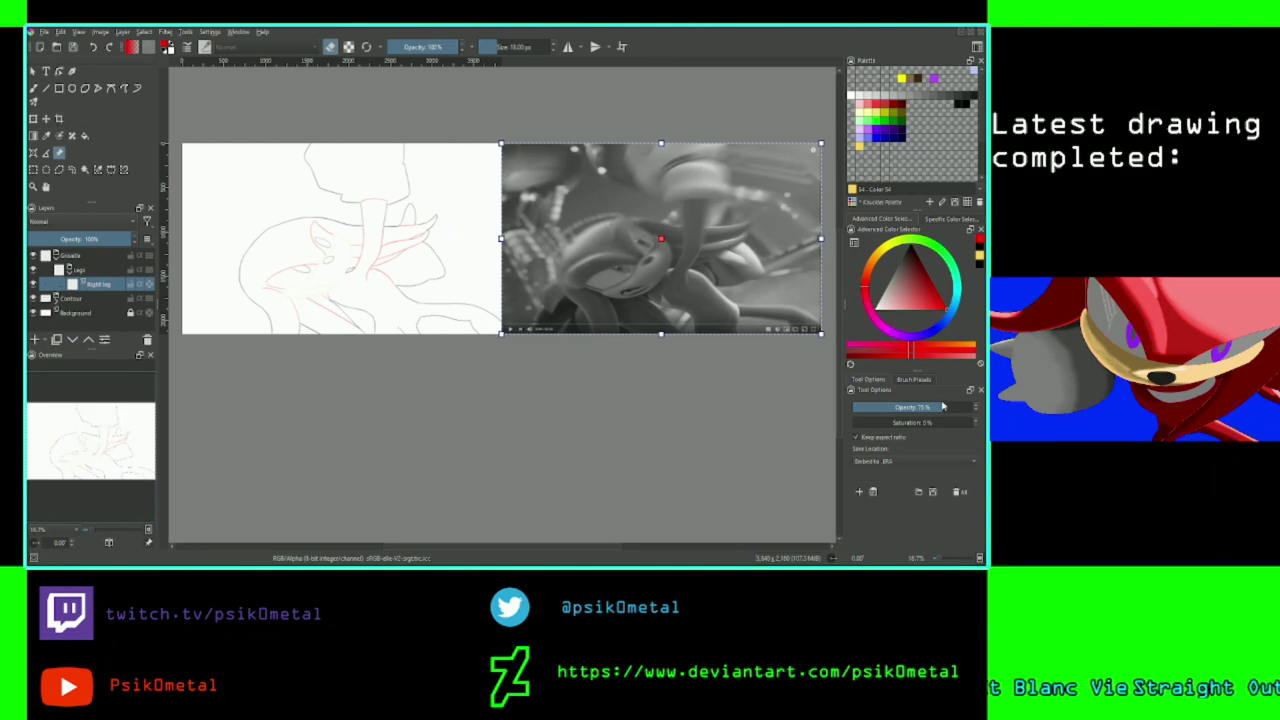
drag(944, 407, 985, 408)
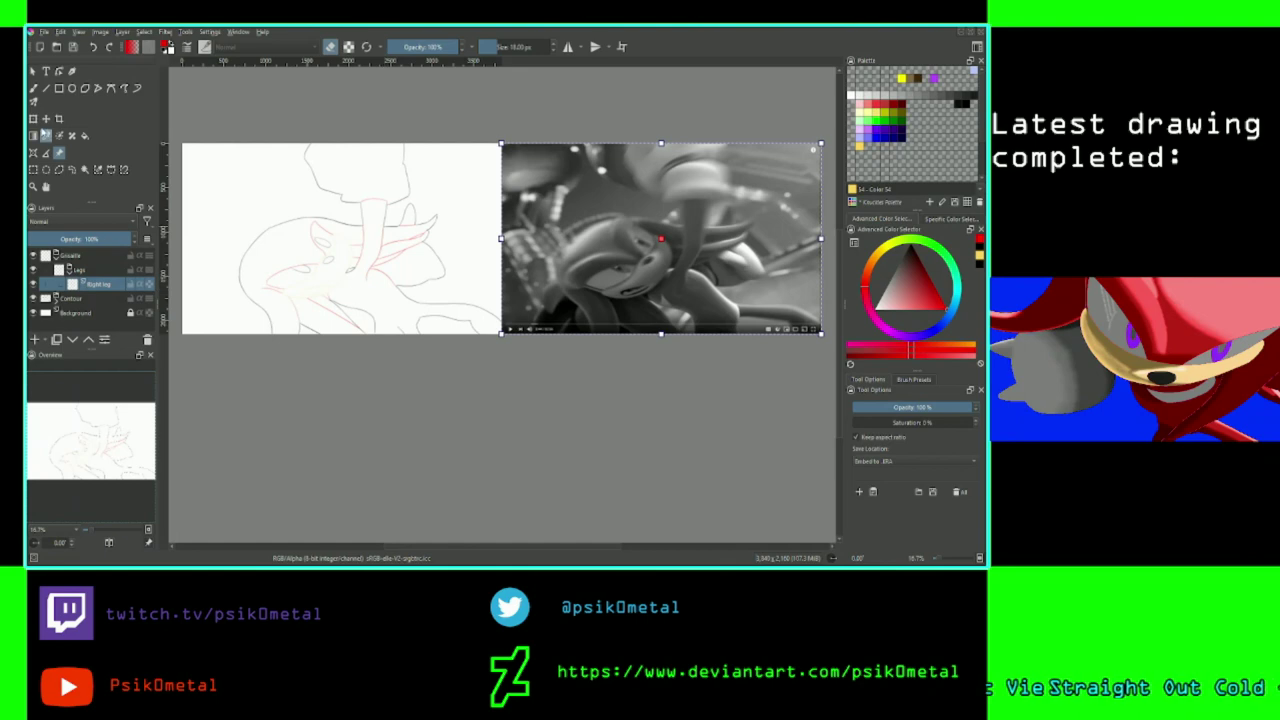
click(33, 89)
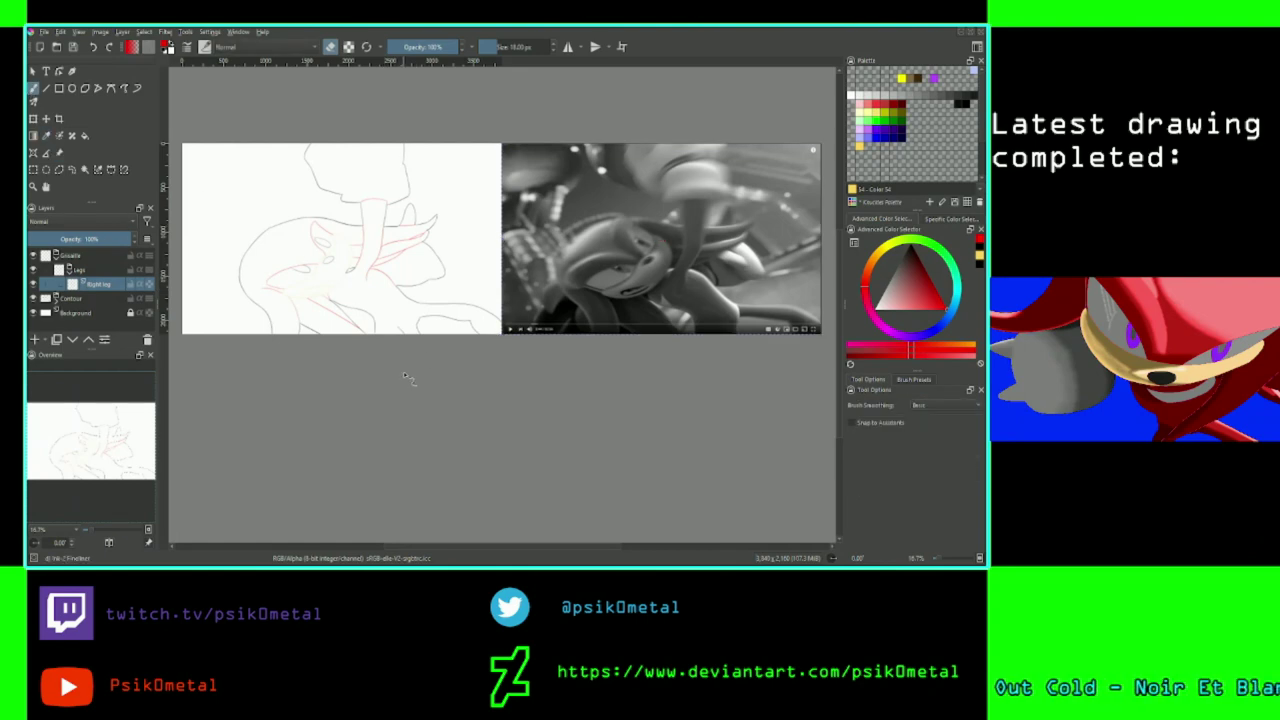
Sample a very dark grey as the painting colour from the lower part of the leg in the reference image.
key(plus)
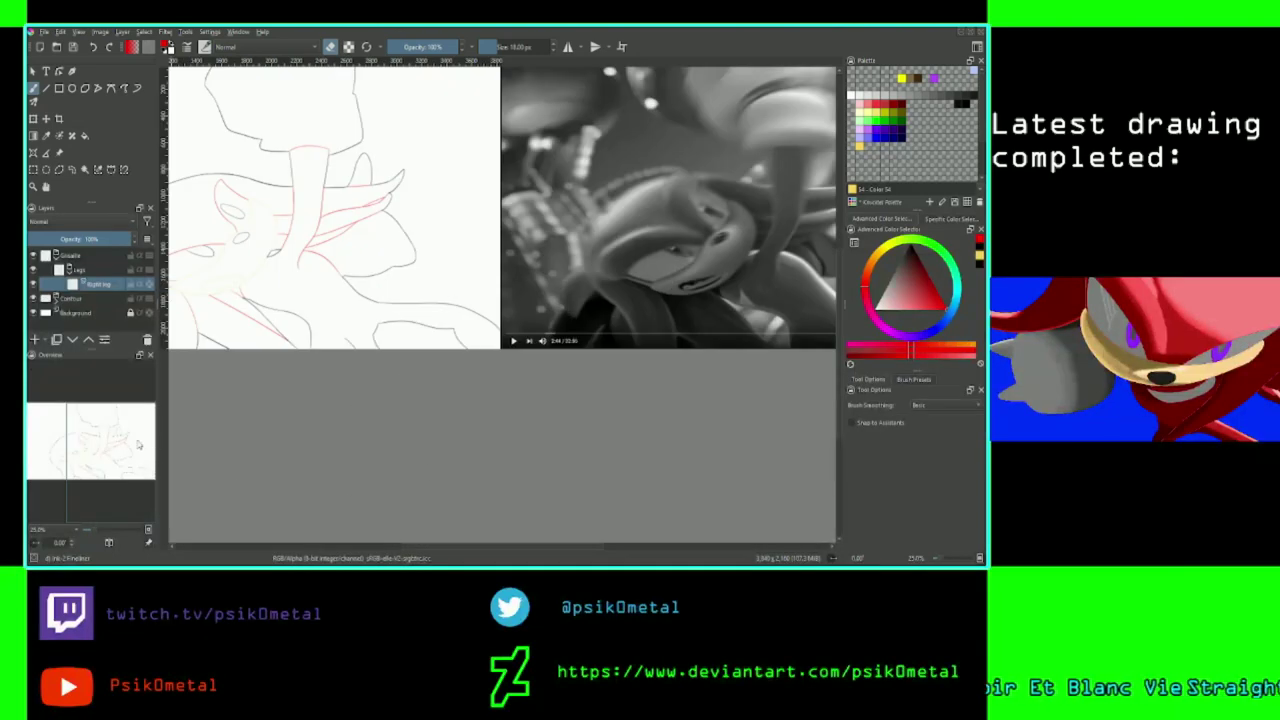
click(101, 451)
drag(101, 451, 162, 421)
key(plus)
key(plus)
key(plus)
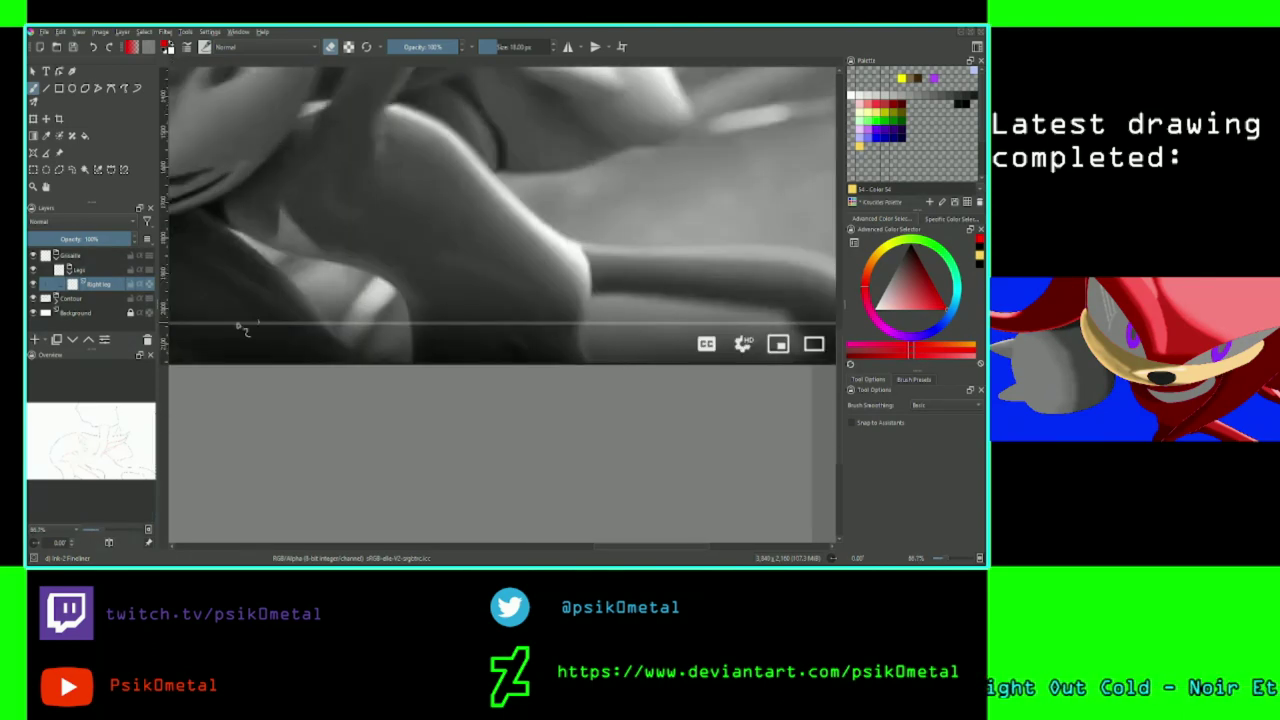
click(46, 135)
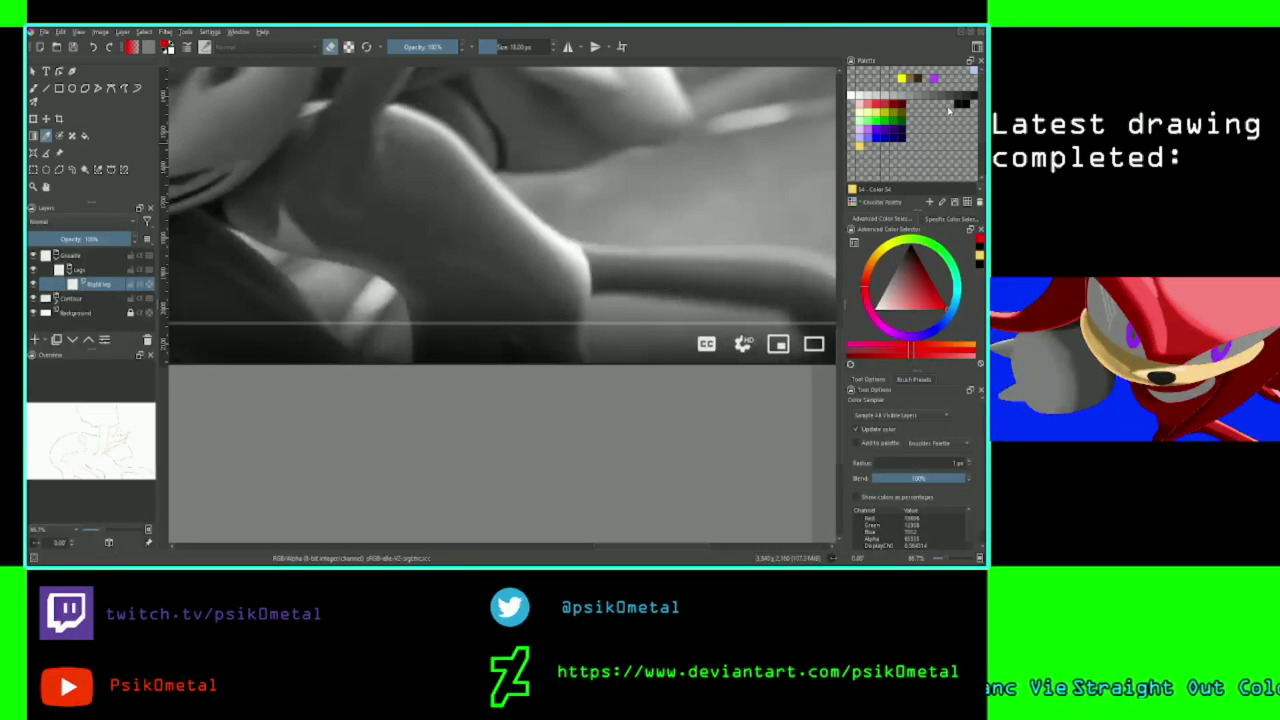
click(561, 344)
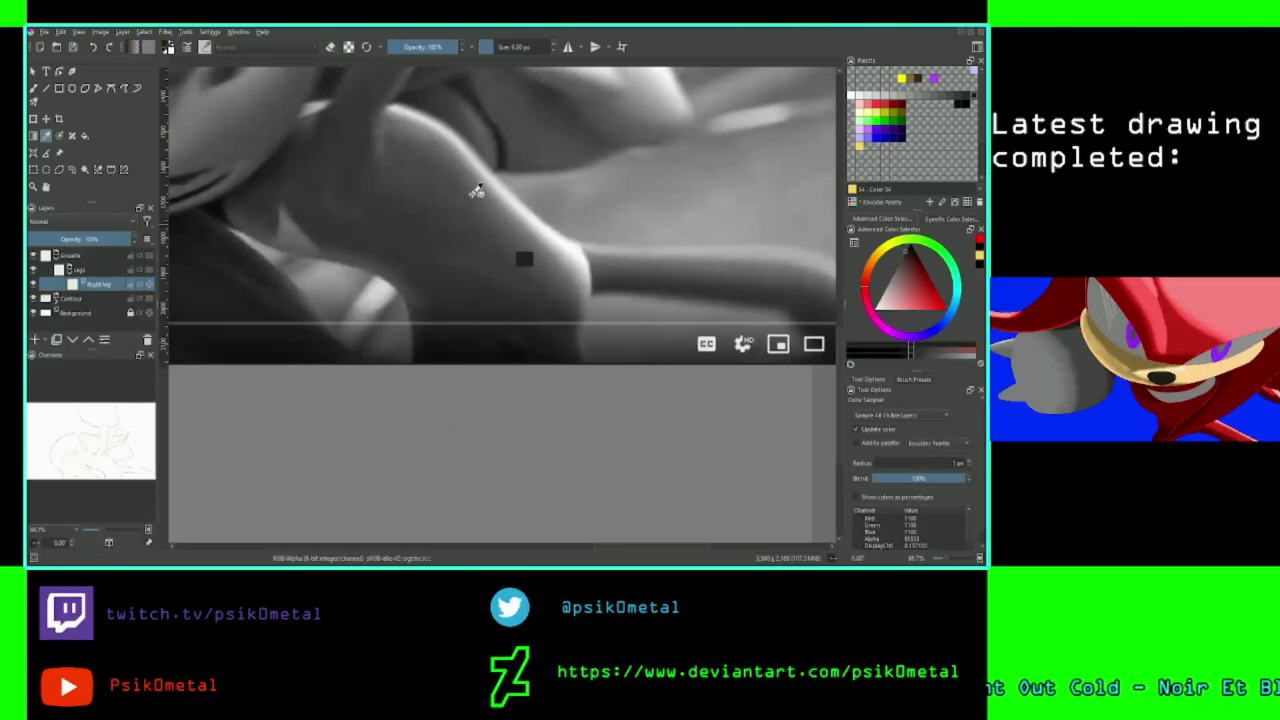
mouse_move(285, 236)
mouse_down()
mouse_move(331, 223)
mouse_move(514, 240)
mouse_move(279, 256)
mouse_up()
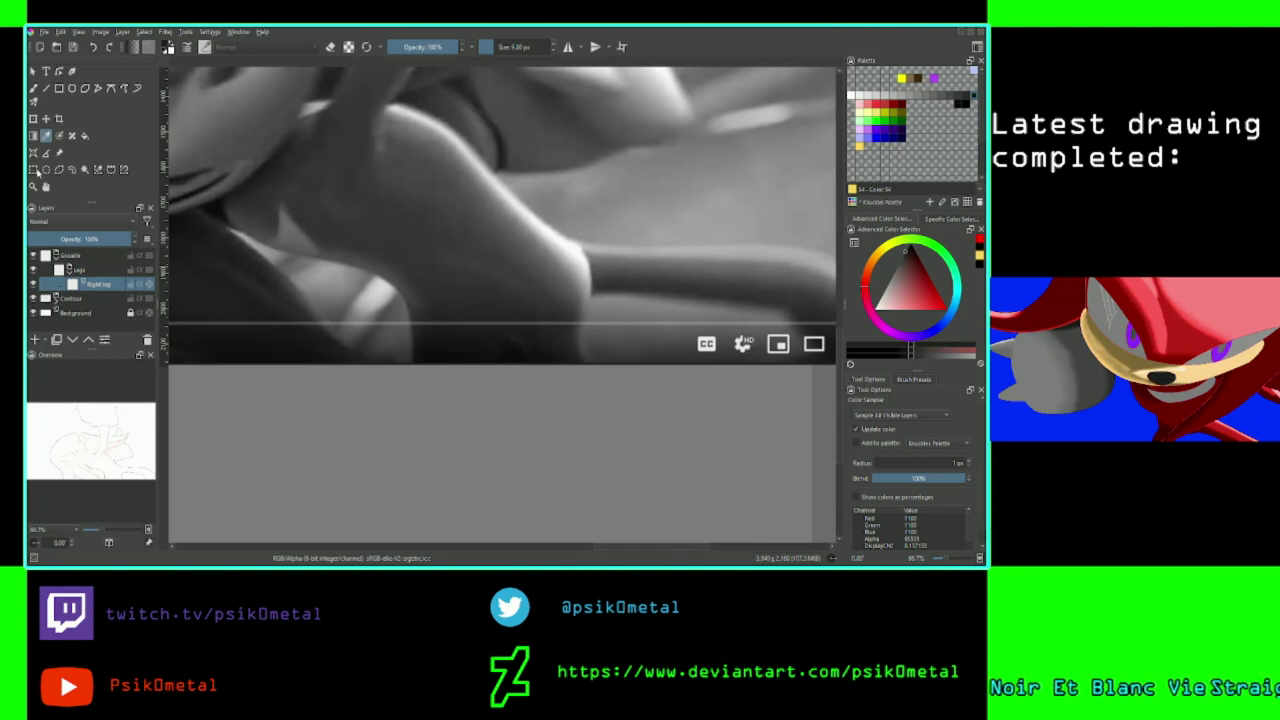
Choose the Basic-1 brush preset from the Ink presets and add it to My Favorites.
click(914, 380)
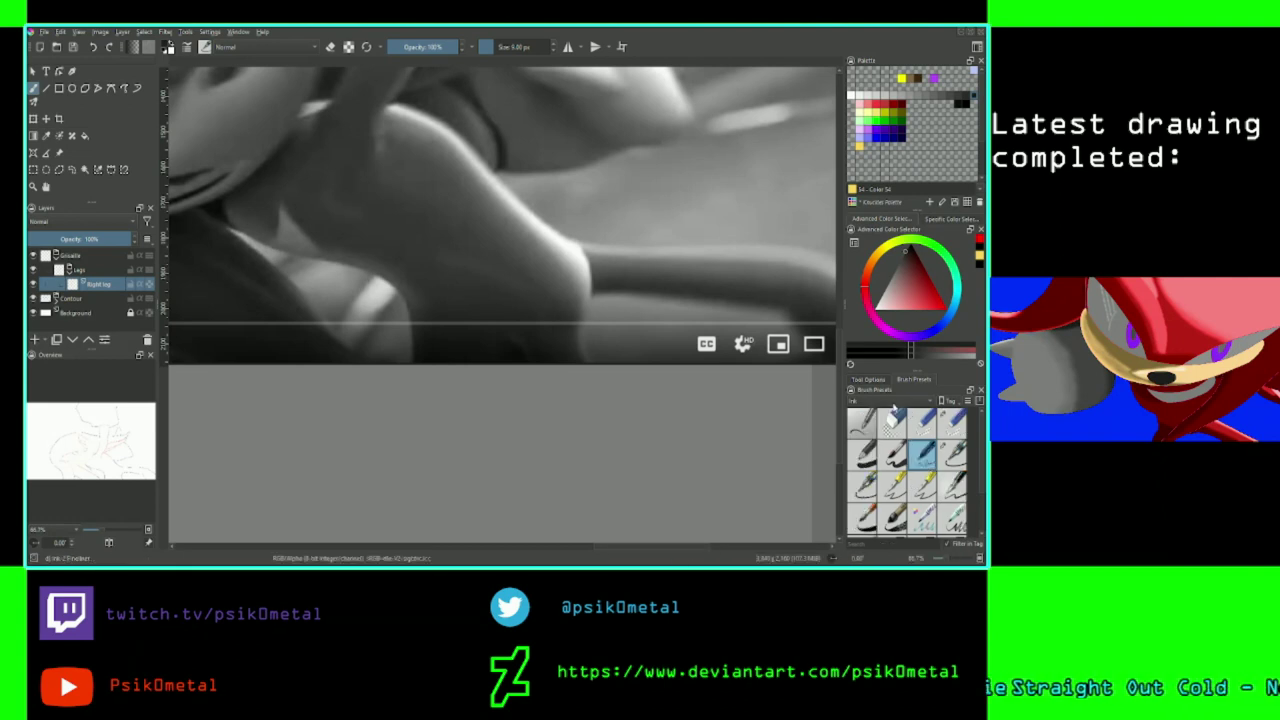
click(898, 467)
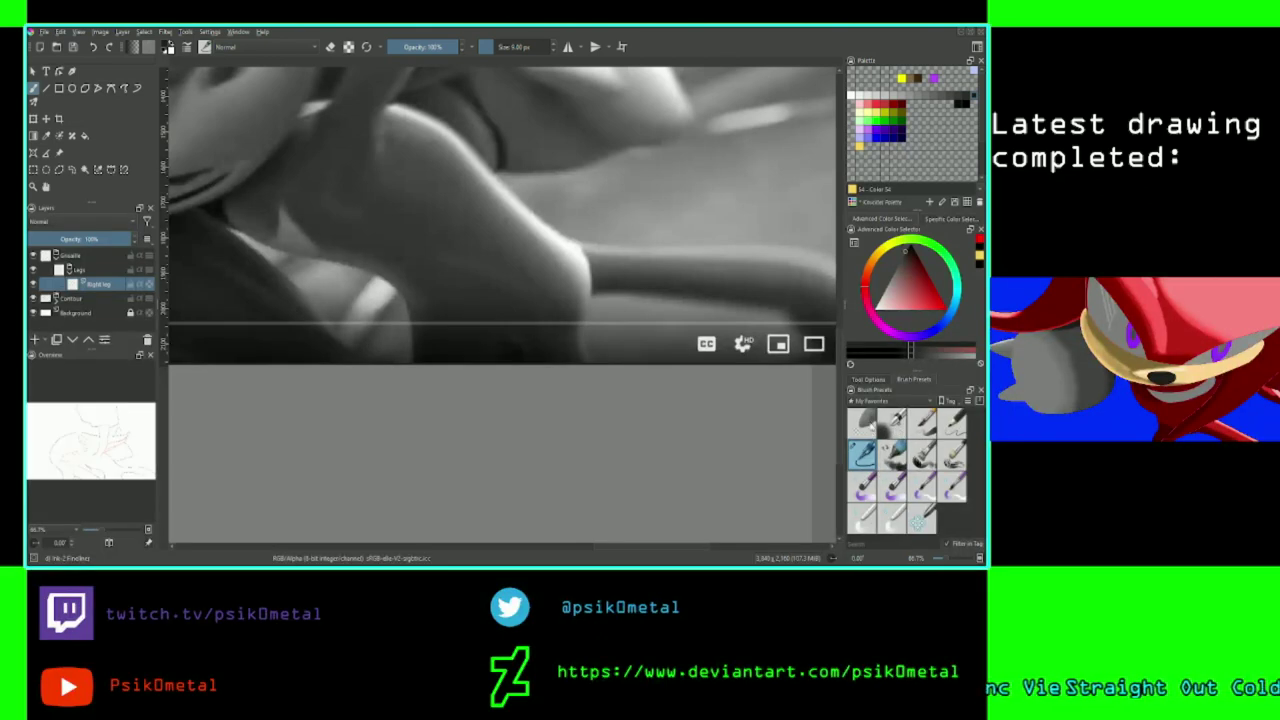
click(882, 340)
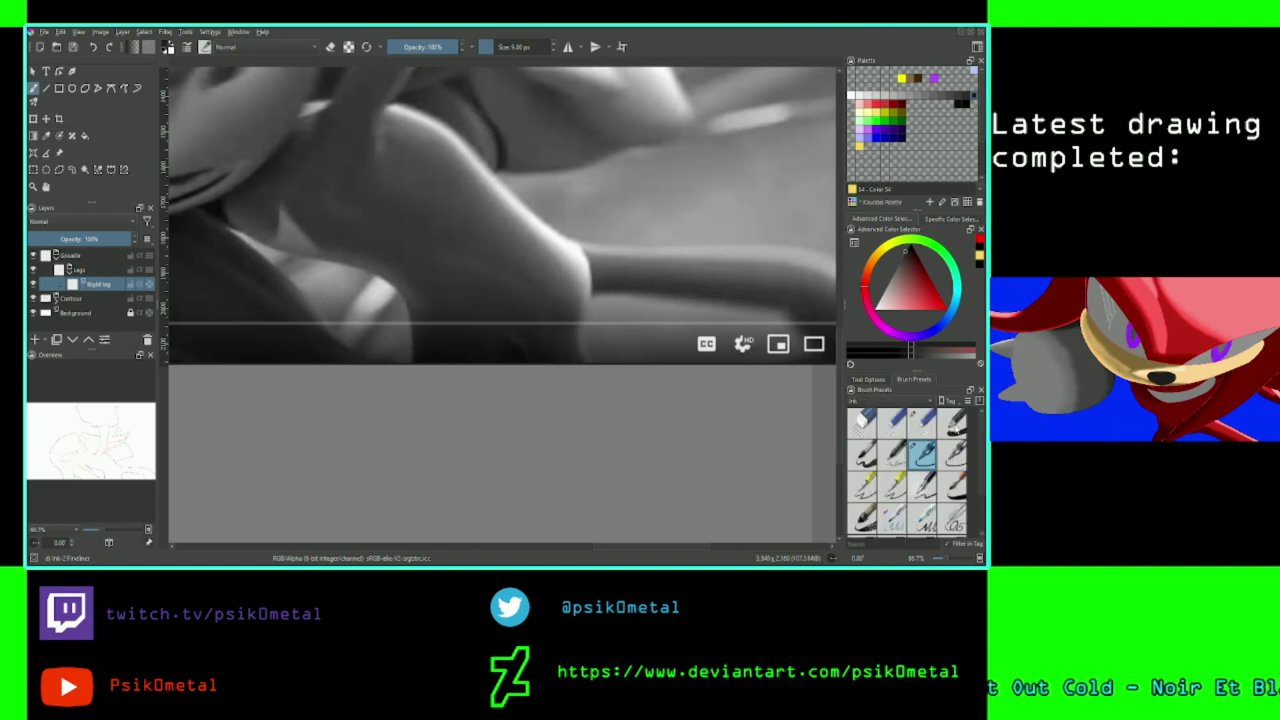
click(954, 424)
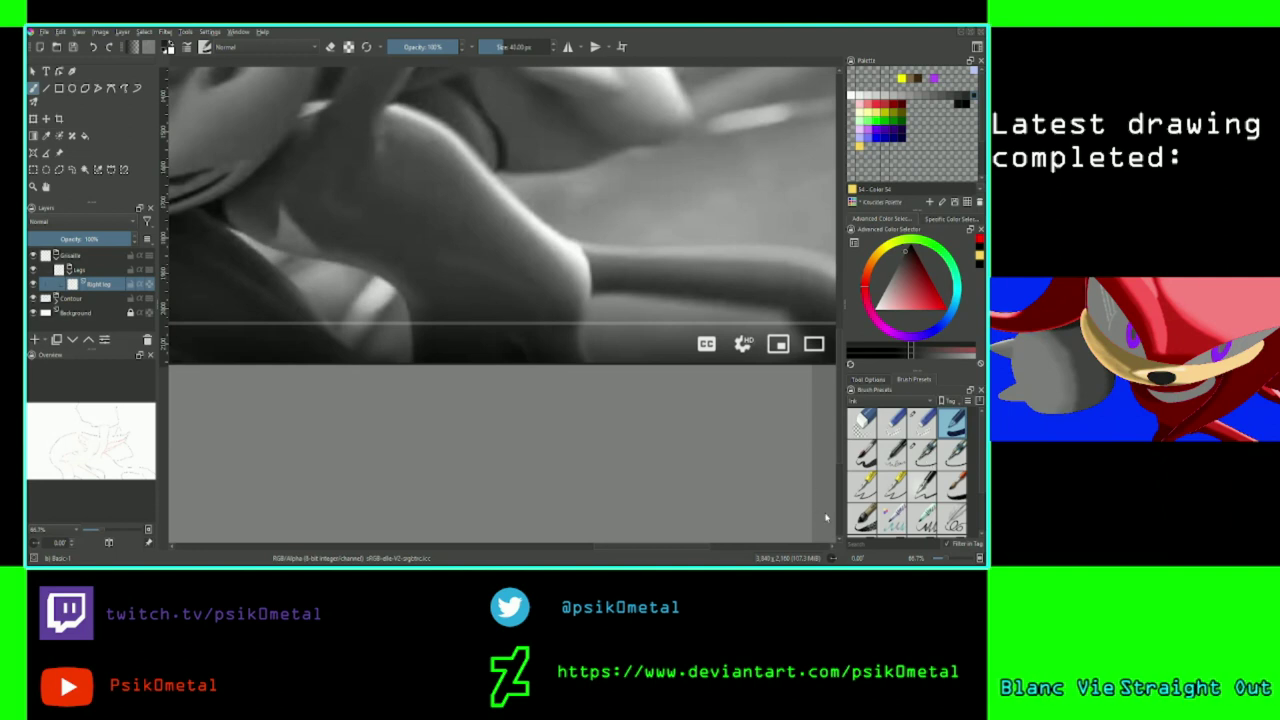
click(875, 381)
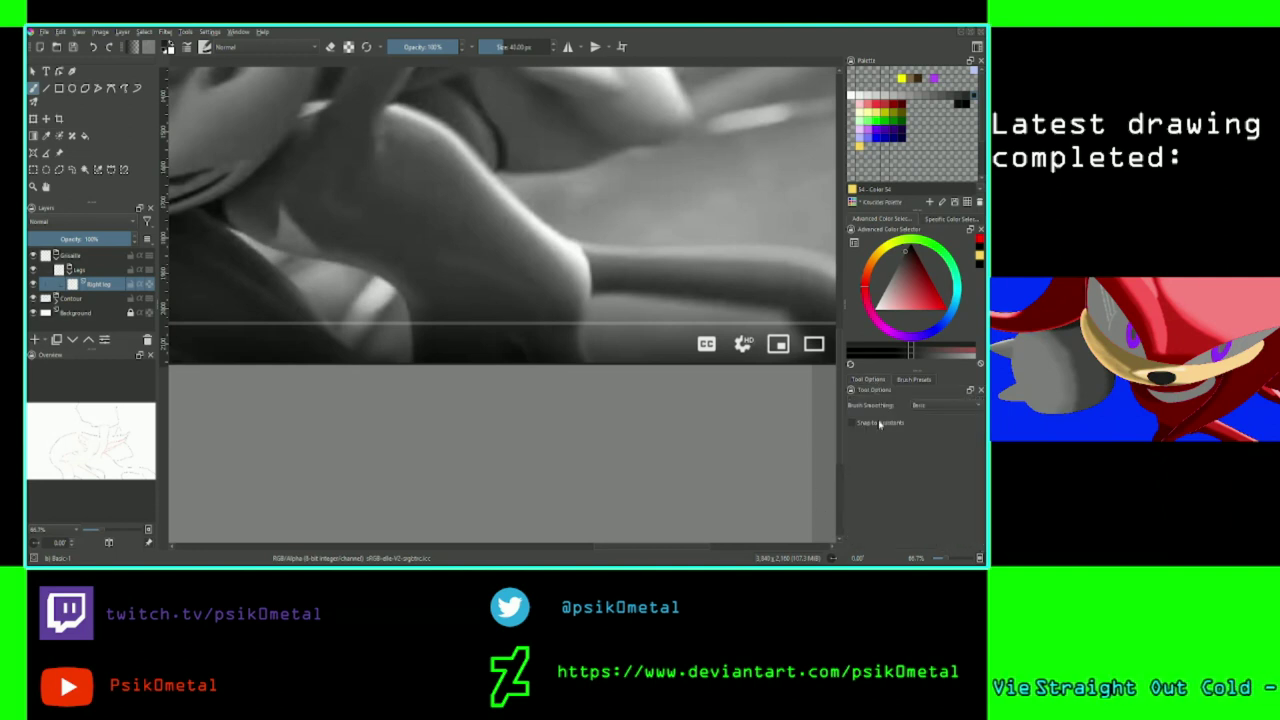
click(914, 380)
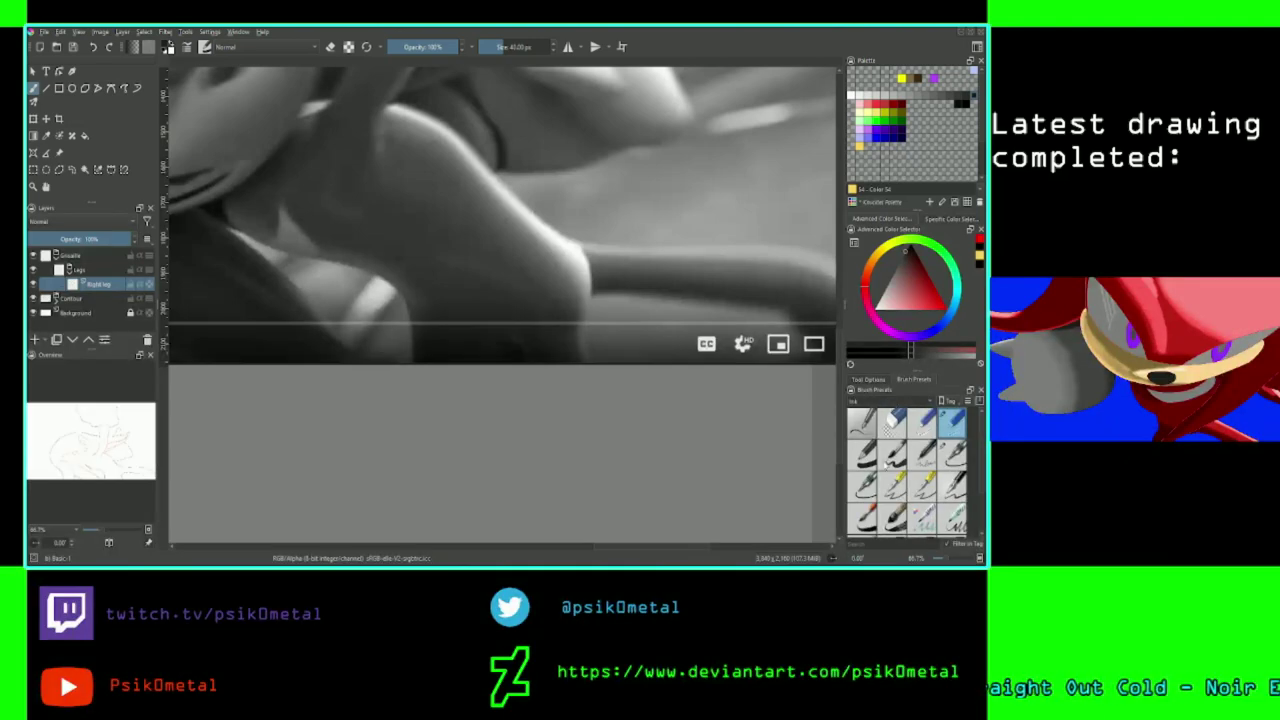
click(888, 472)
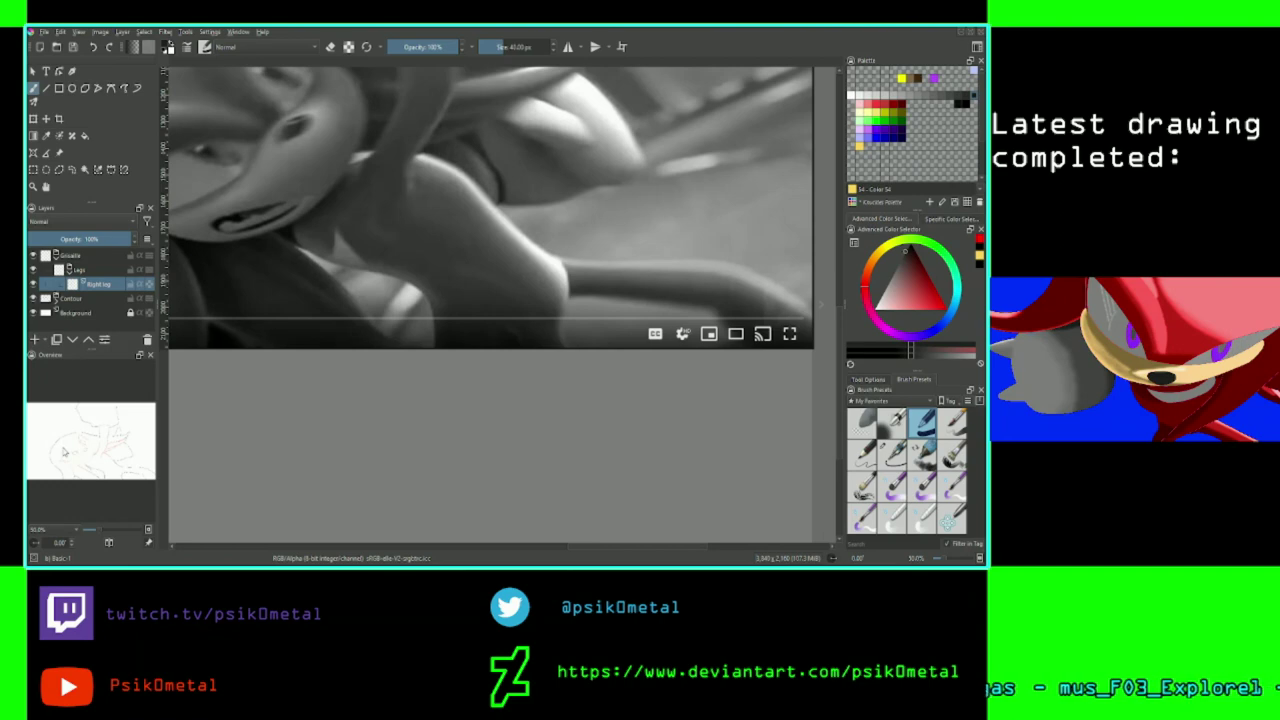
Pick a near-black palette colour and paint thick 40 px strokes along the short leg contour at the canvas's lower edge.
mouse_move(105, 439)
mouse_down()
mouse_move(117, 475)
mouse_move(231, 465)
mouse_move(143, 473)
mouse_up()
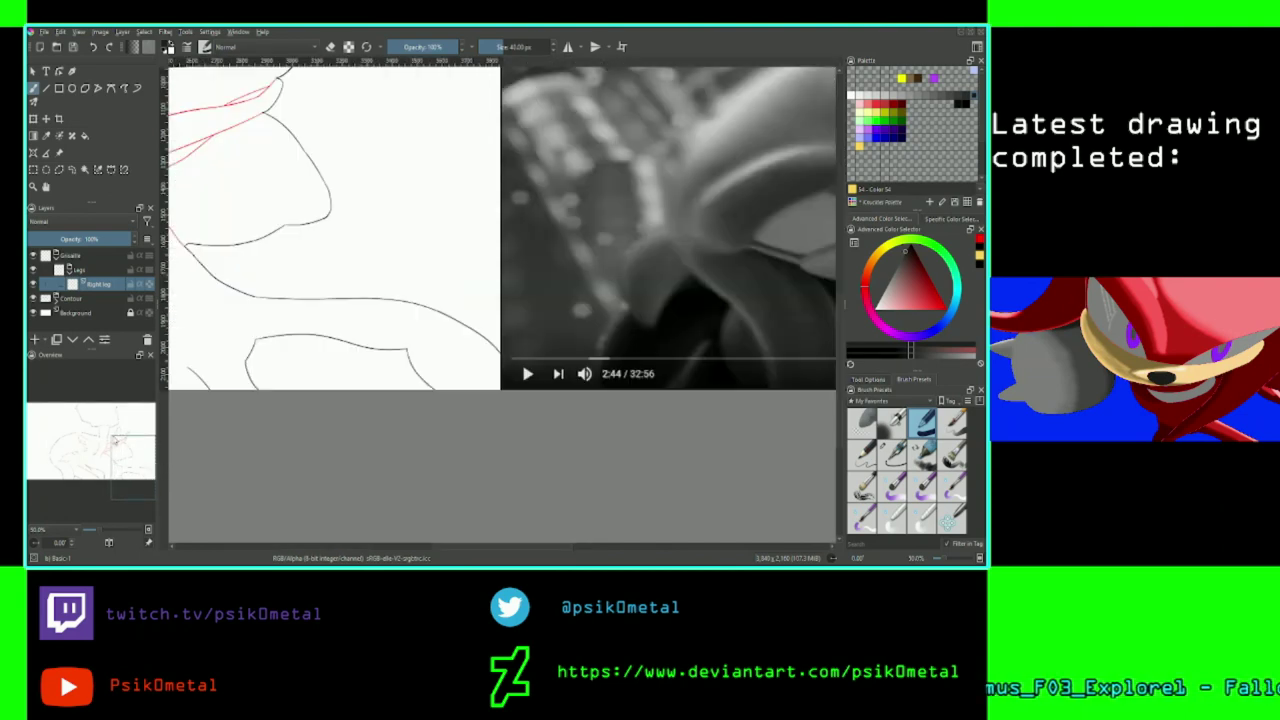
drag(152, 452, 142, 453)
drag(268, 354, 306, 378)
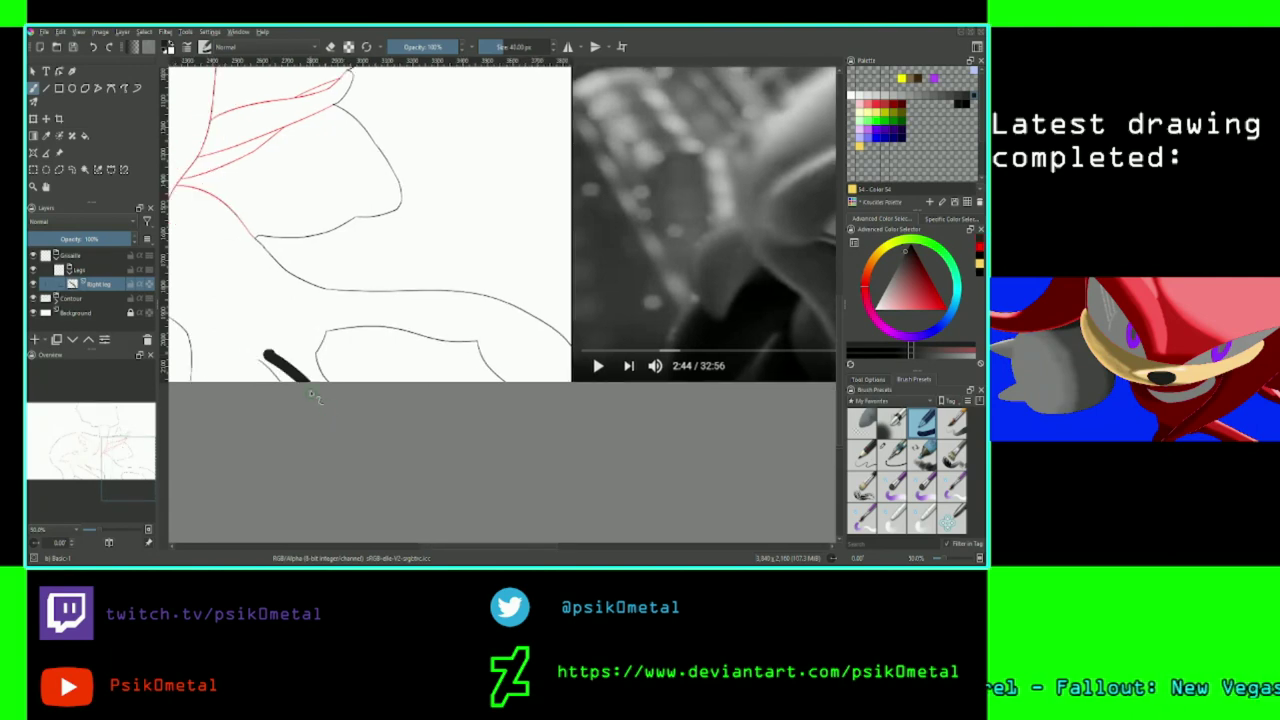
key(ctrl+z)
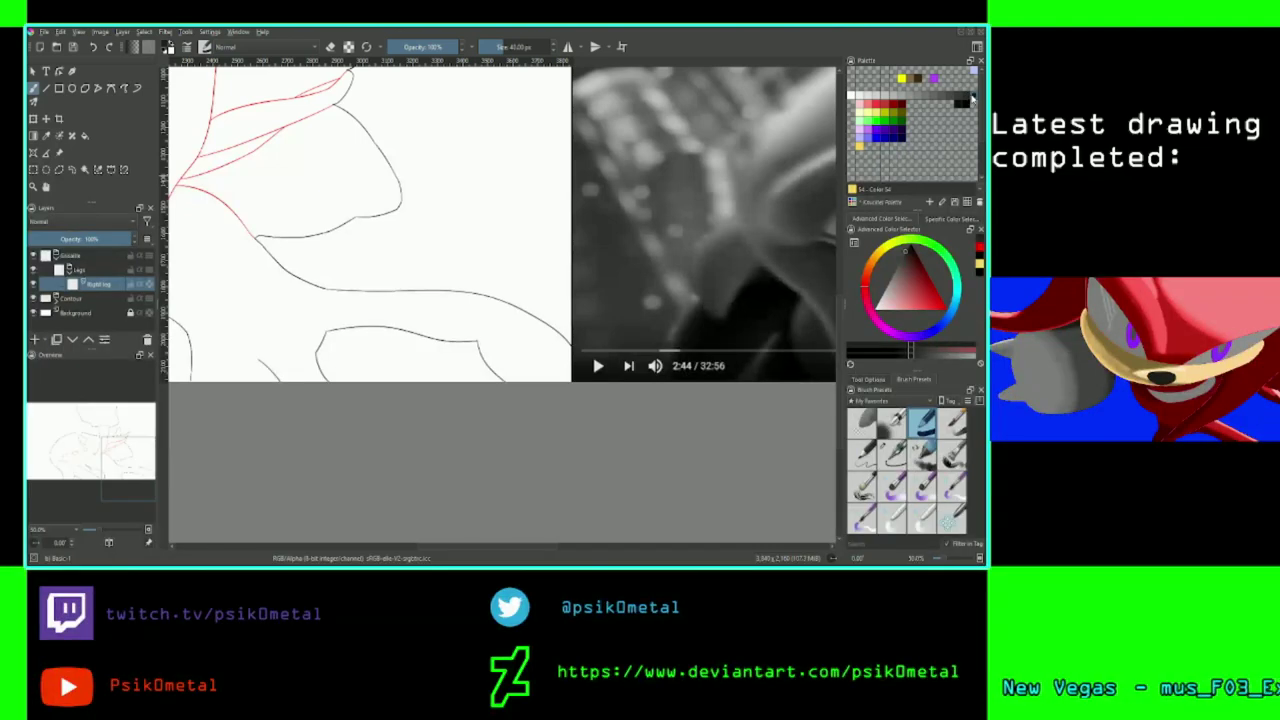
click(968, 102)
mouse_move(272, 356)
mouse_down()
mouse_move(306, 380)
mouse_move(264, 356)
mouse_move(304, 388)
mouse_move(296, 398)
mouse_up()
Move the Grisaille group below the Contour group so the line art lies above the paint, keeping Grisaille expanded.
drag(137, 468, 116, 477)
scroll(116, 420, up, 1)
scroll(116, 419, up, 1)
scroll(88, 470, up, 1)
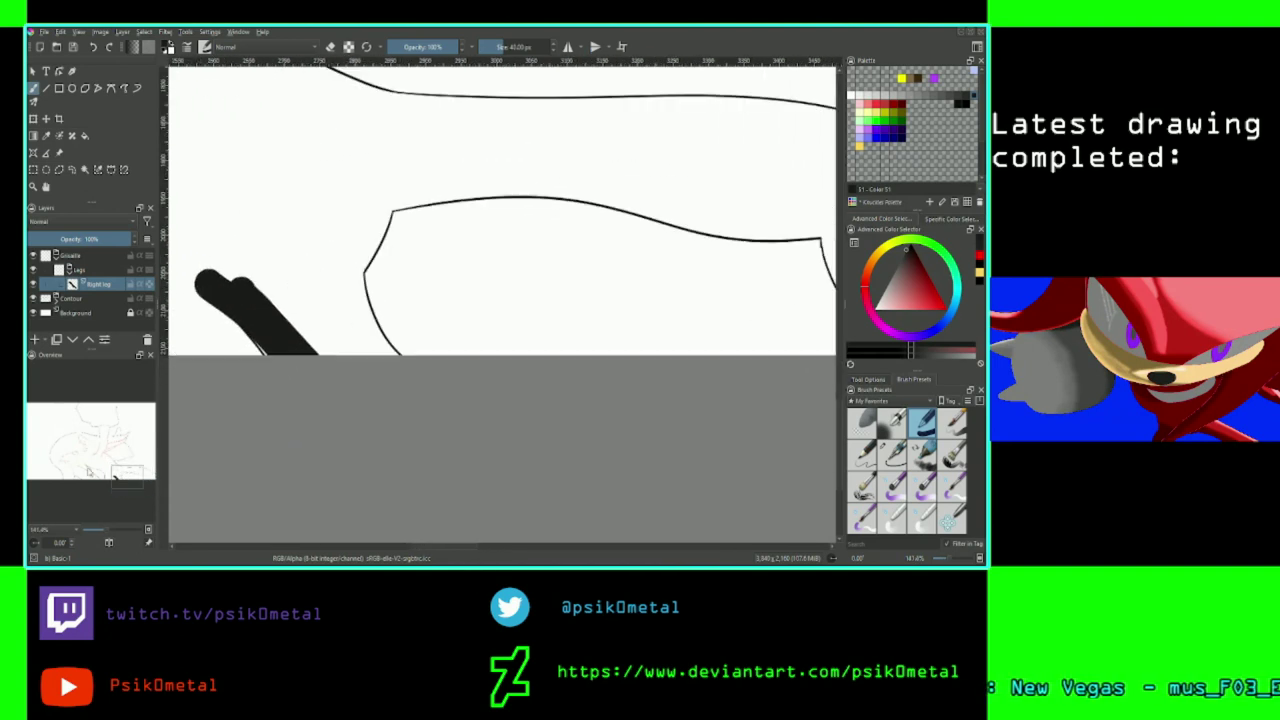
drag(137, 481, 126, 483)
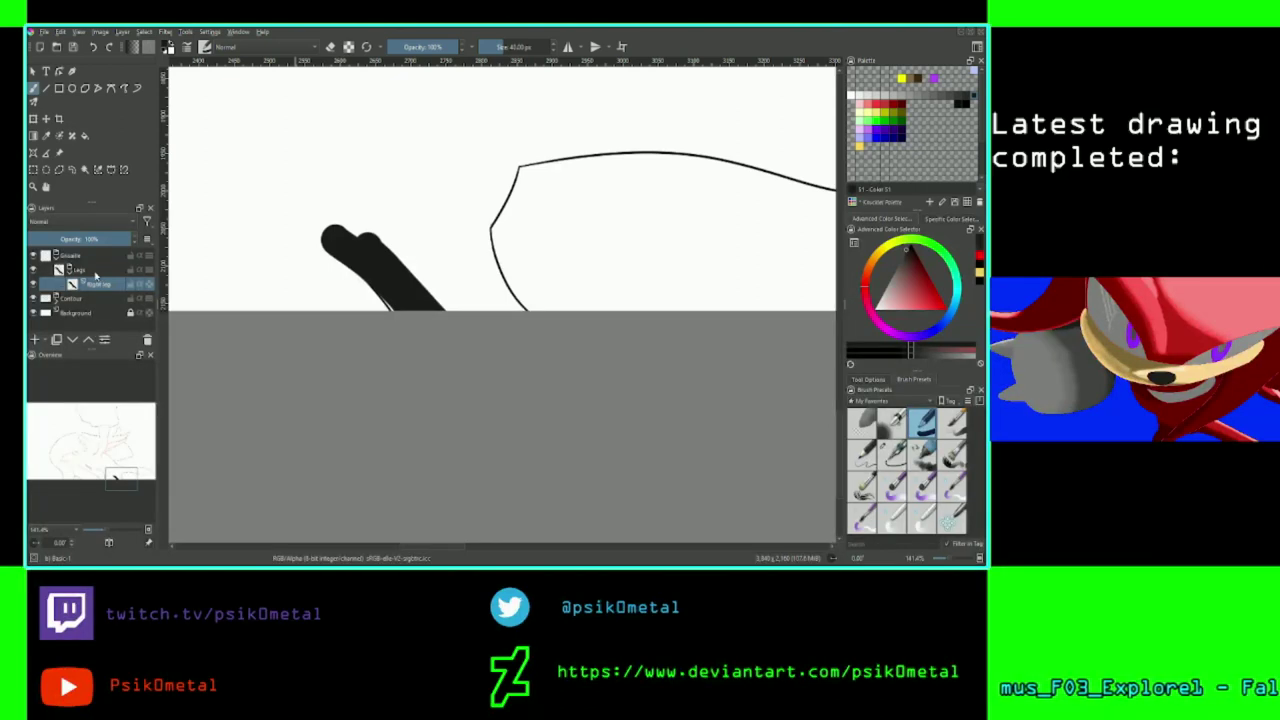
click(57, 257)
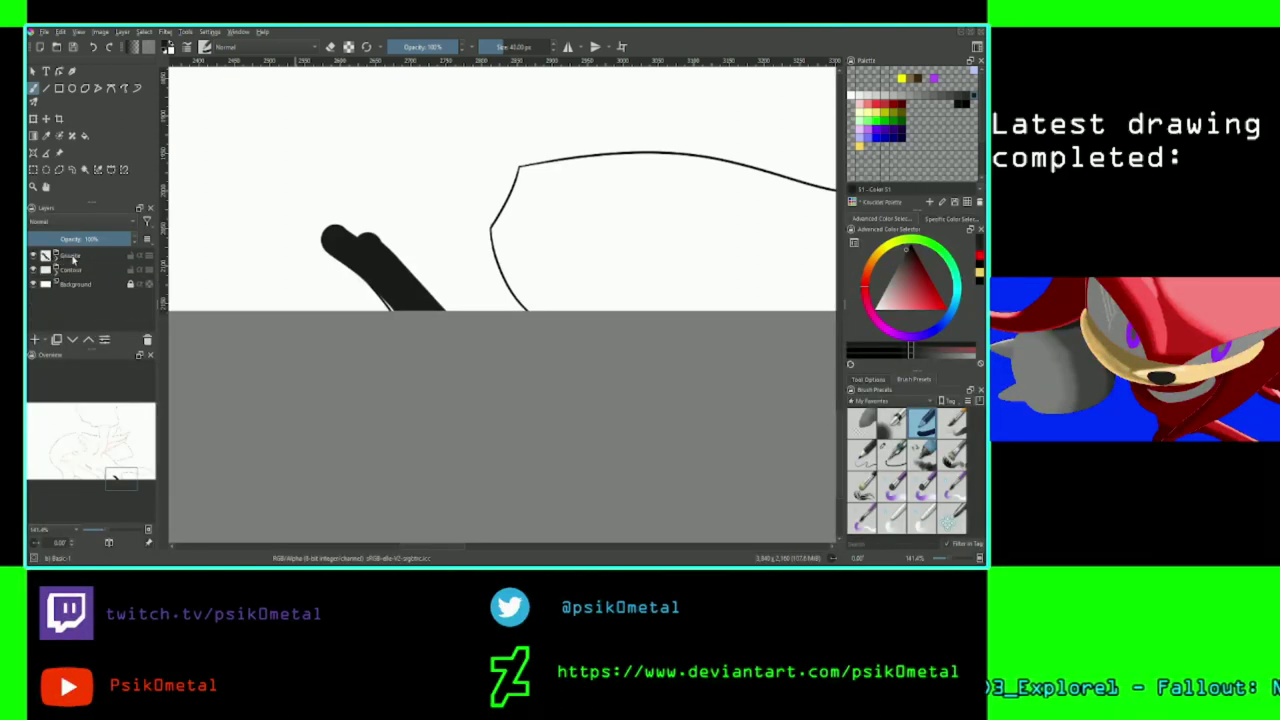
click(73, 258)
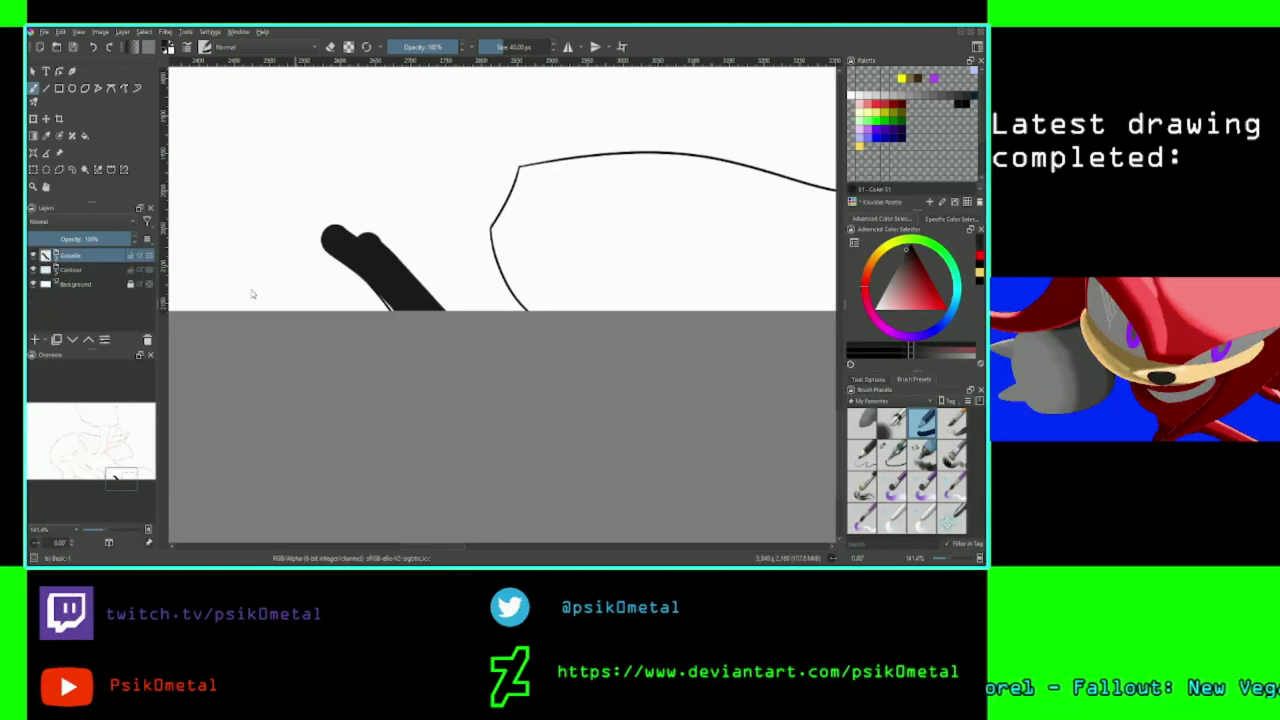
key(ctrl+Page_Down)
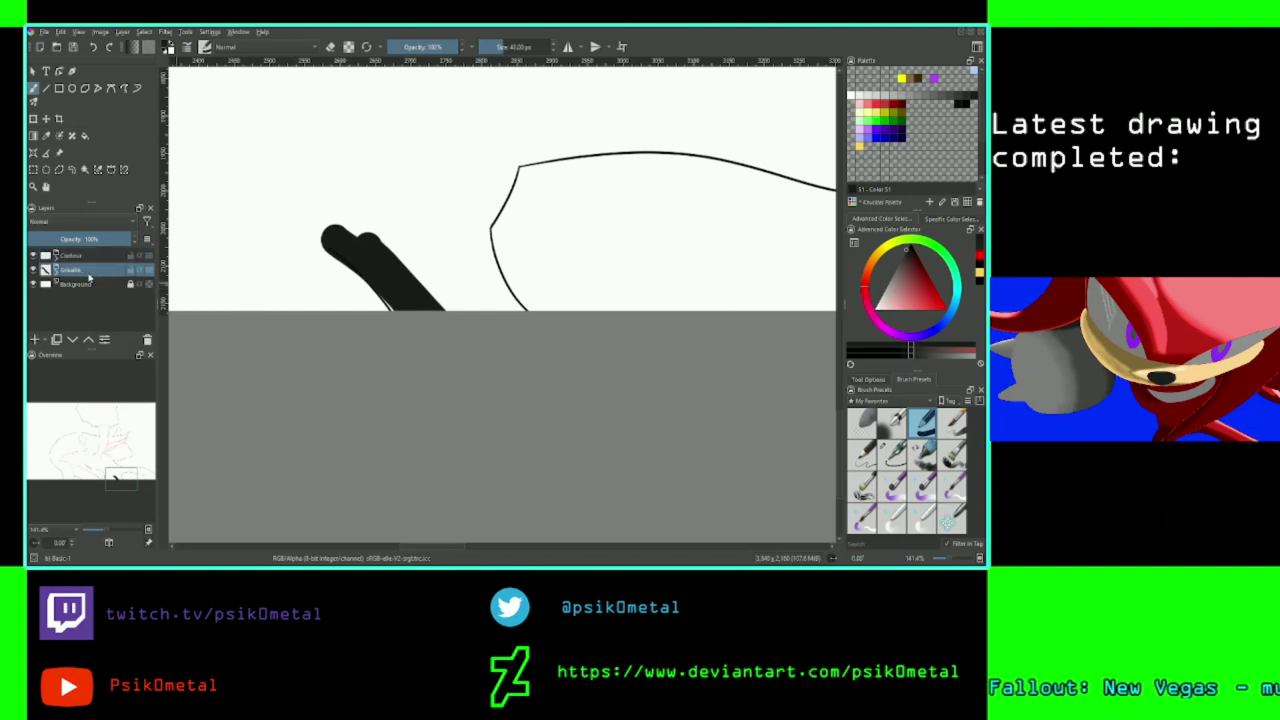
click(57, 271)
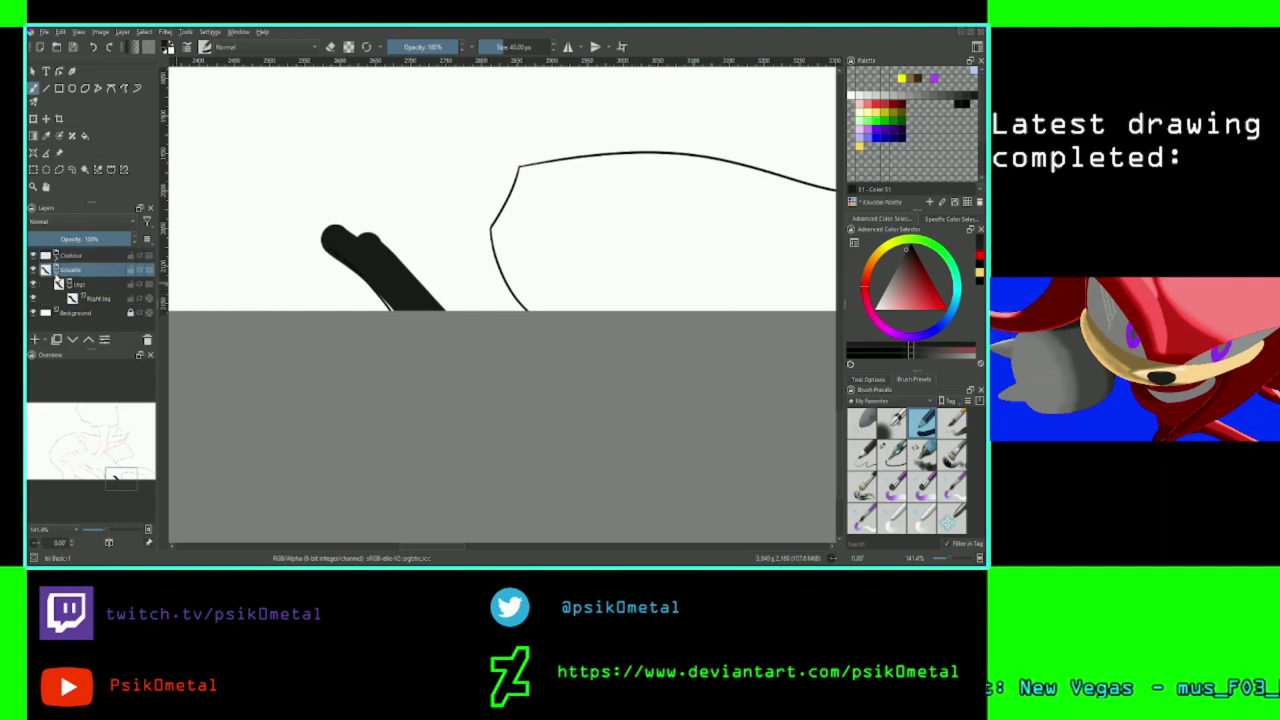
On the Right leg layer, paint near-black along the short contour and fill the leg area across to the neighbouring contour.
click(97, 299)
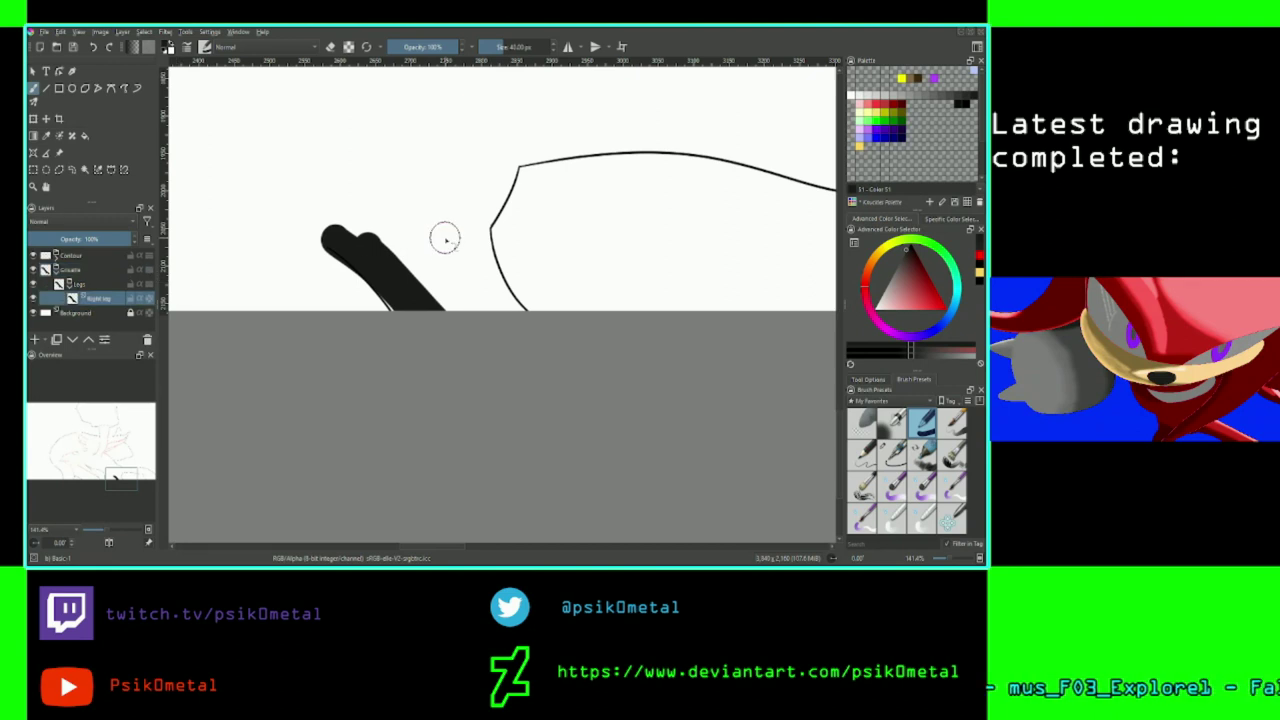
scroll(445, 239, up, 2)
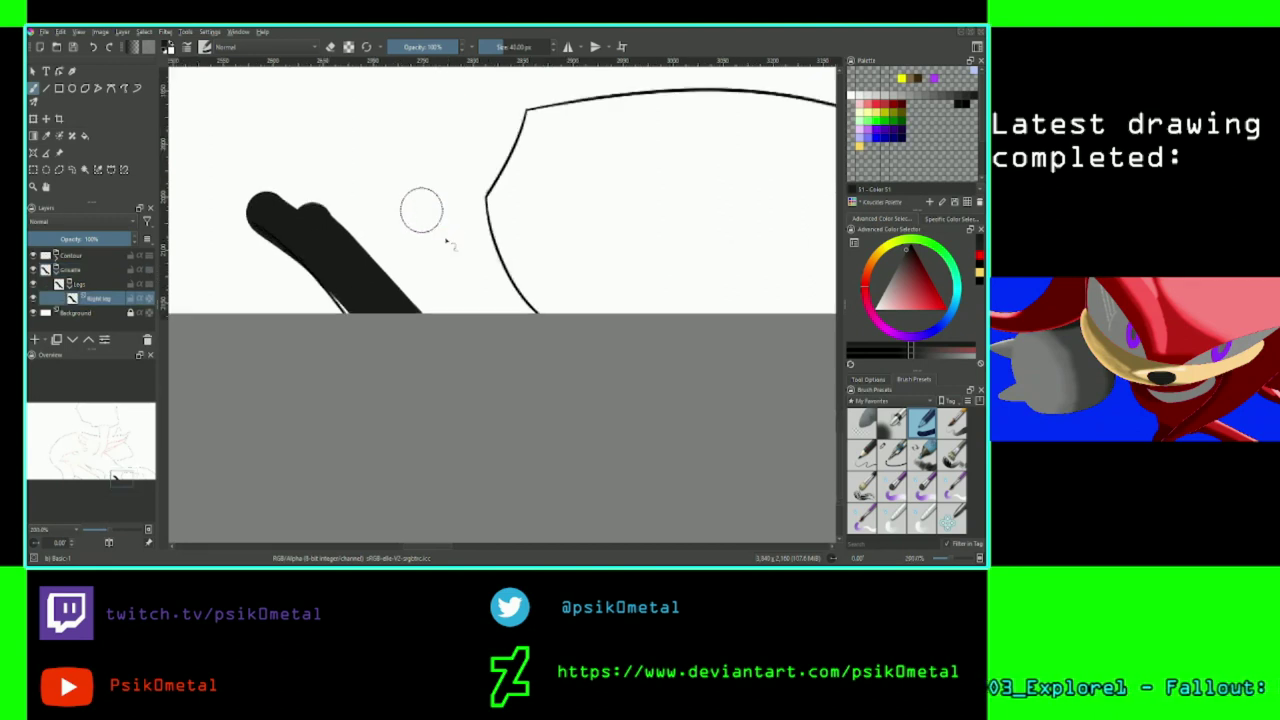
drag(140, 471, 118, 481)
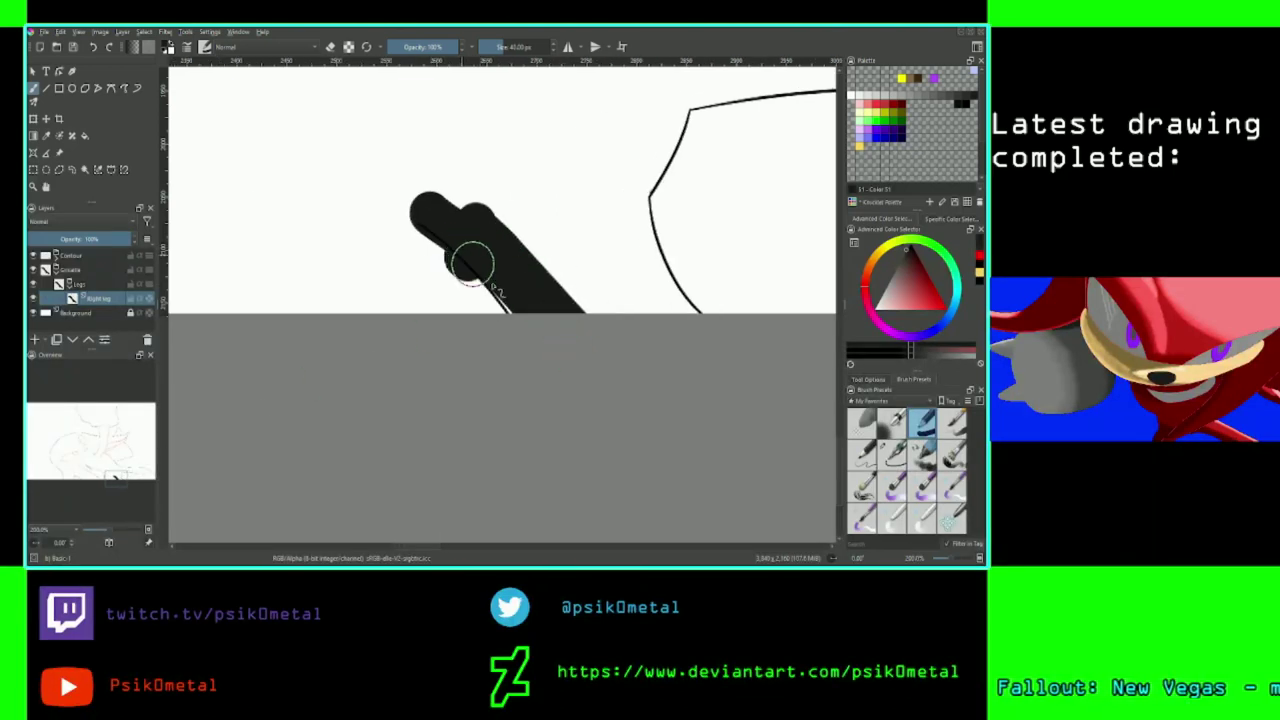
drag(473, 262, 552, 354)
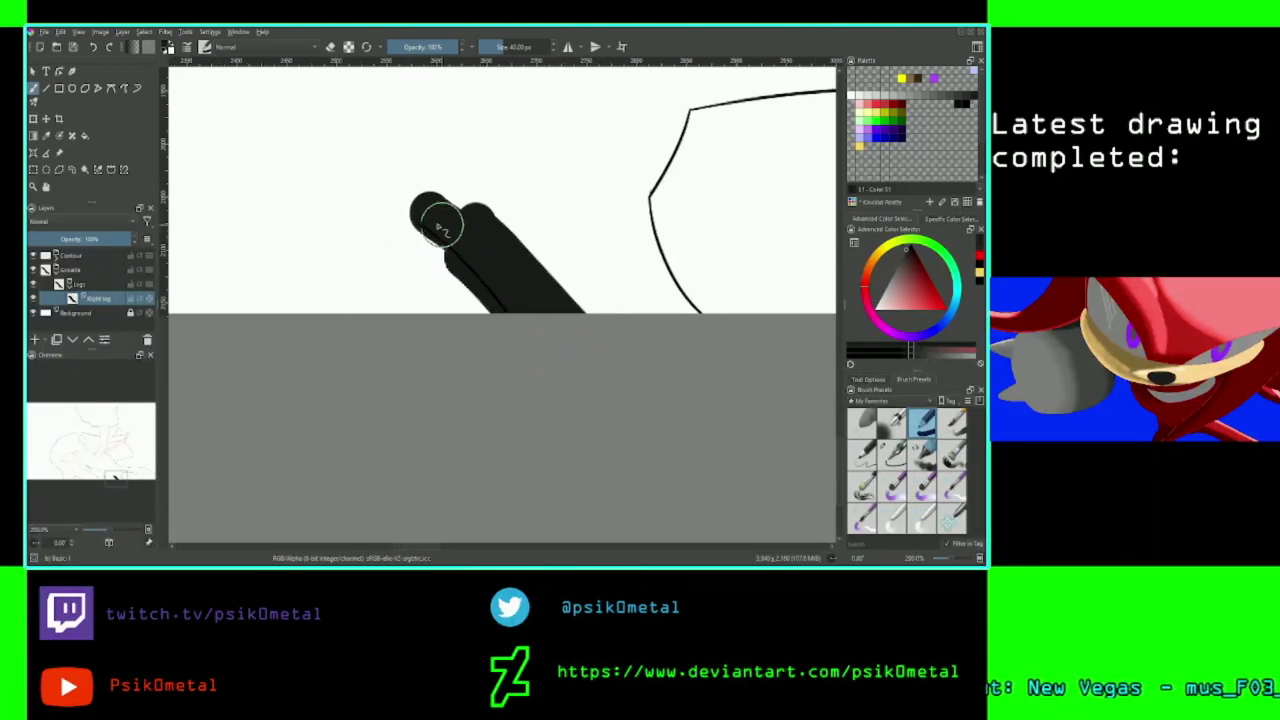
drag(442, 225, 531, 317)
drag(117, 478, 127, 478)
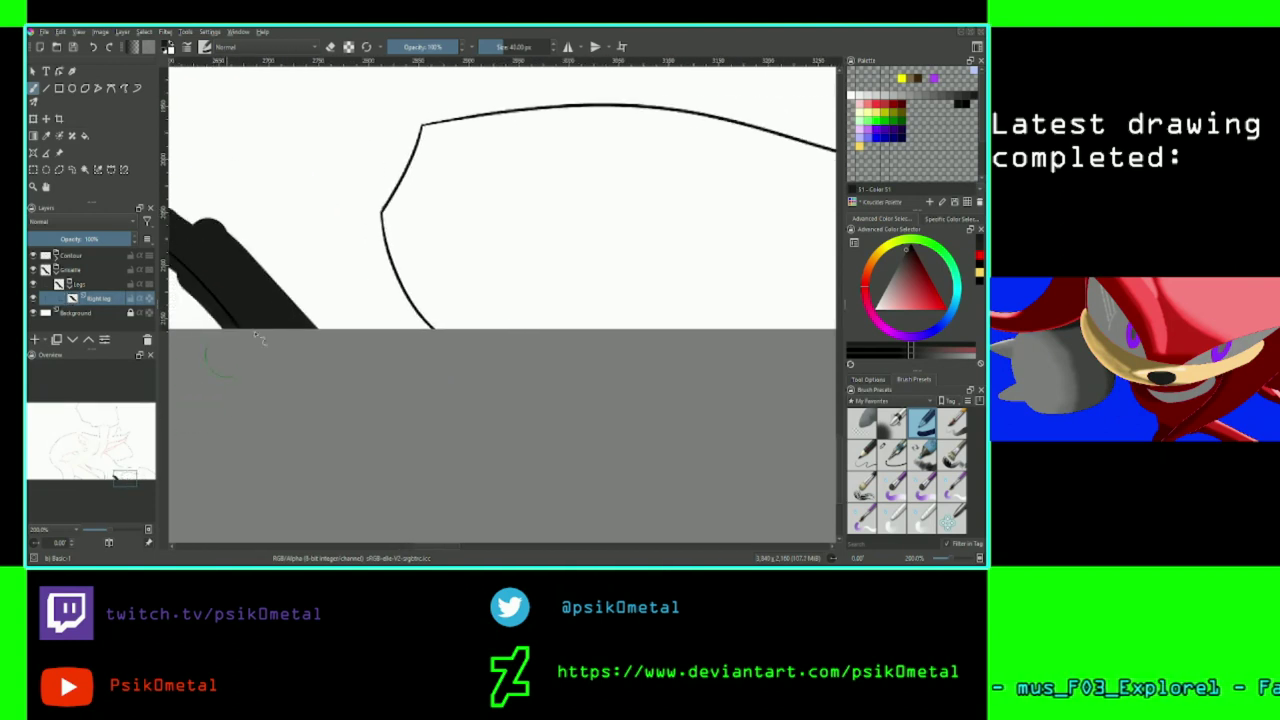
mouse_move(205, 232)
mouse_down()
mouse_move(357, 223)
mouse_move(423, 325)
mouse_move(450, 330)
mouse_up()
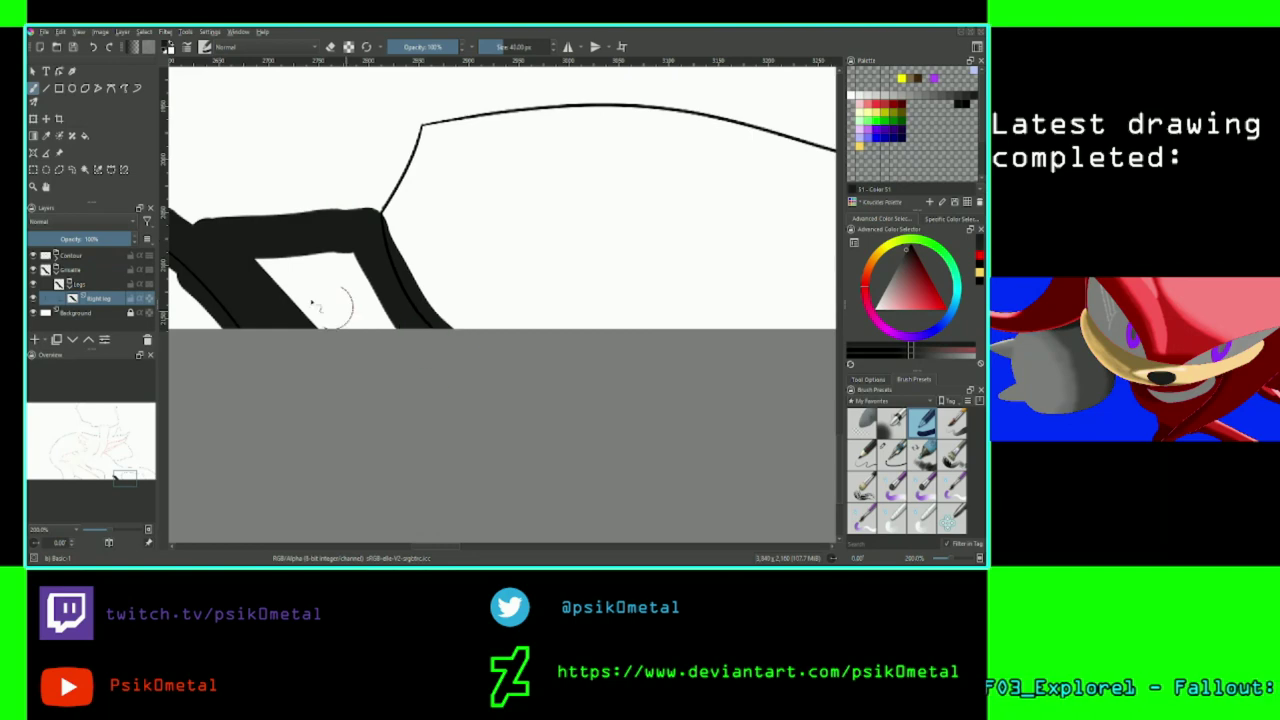
mouse_move(335, 305)
mouse_down()
mouse_move(326, 256)
mouse_move(361, 283)
mouse_move(260, 294)
mouse_move(388, 314)
mouse_move(308, 333)
mouse_move(330, 337)
mouse_move(354, 300)
mouse_up()
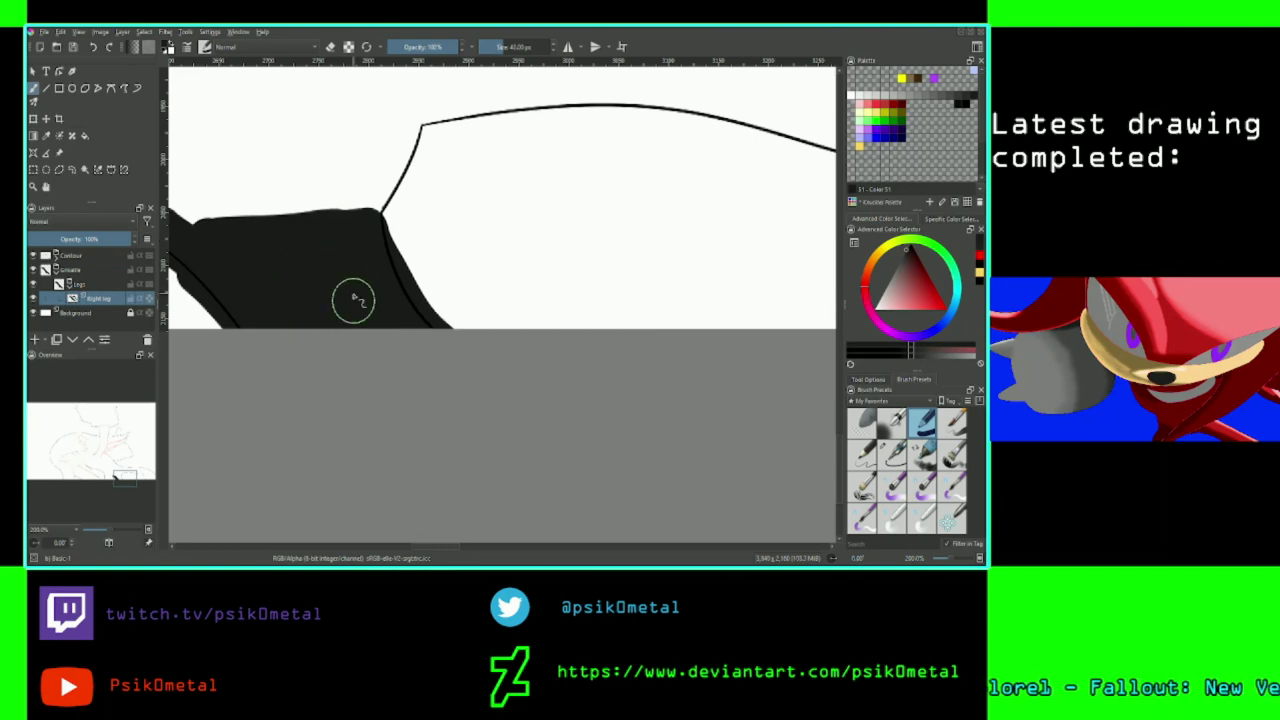
scroll(354, 300, down, 4)
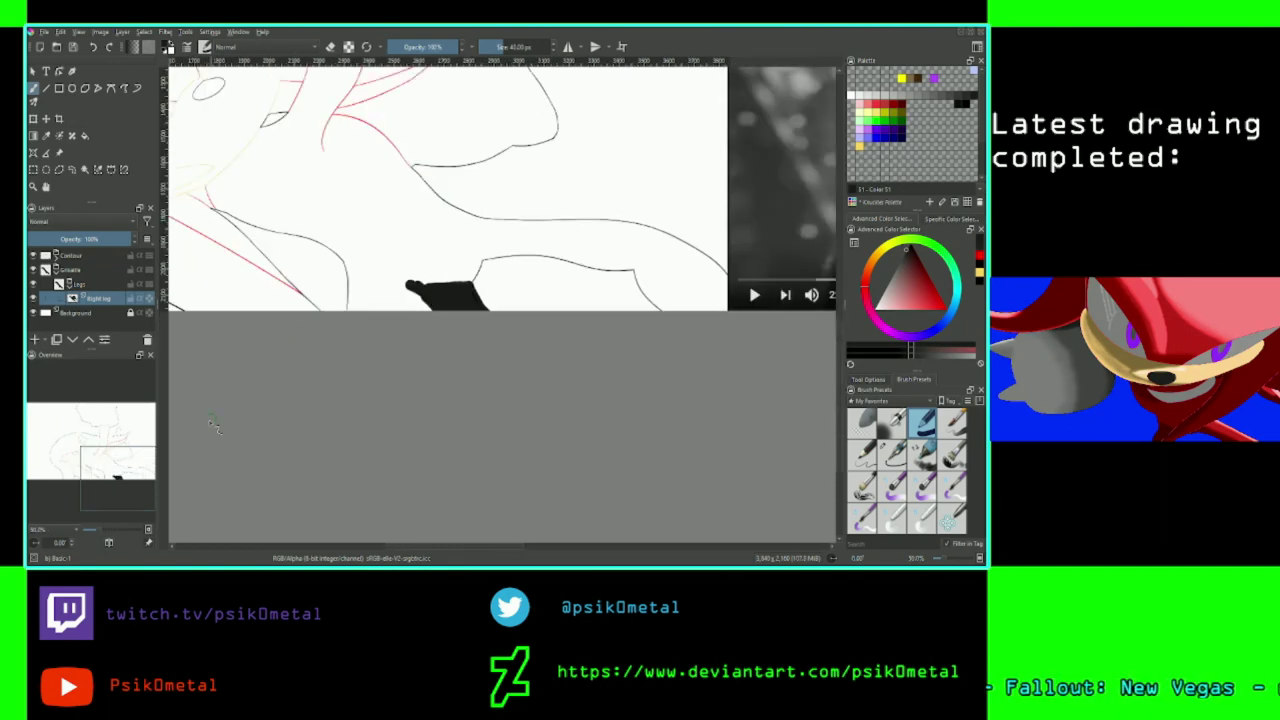
drag(101, 464, 219, 481)
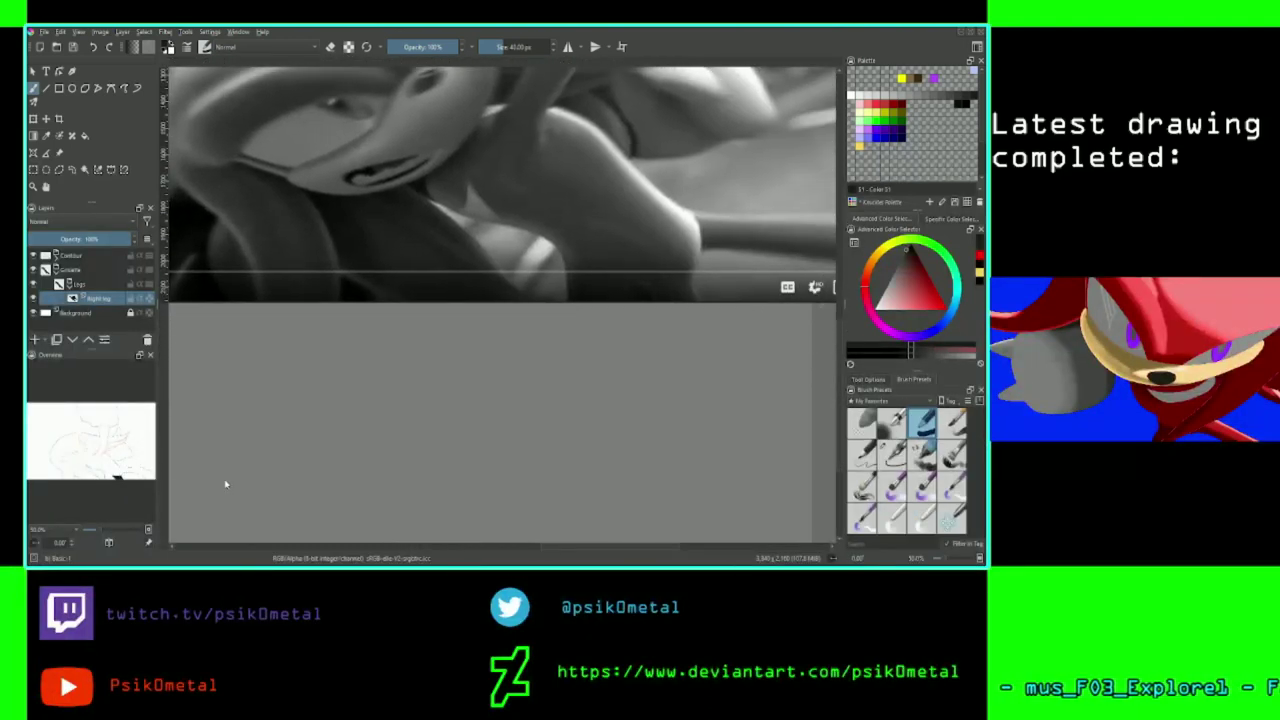
mouse_move(225, 484)
mouse_down()
mouse_move(135, 483)
mouse_move(101, 466)
mouse_up()
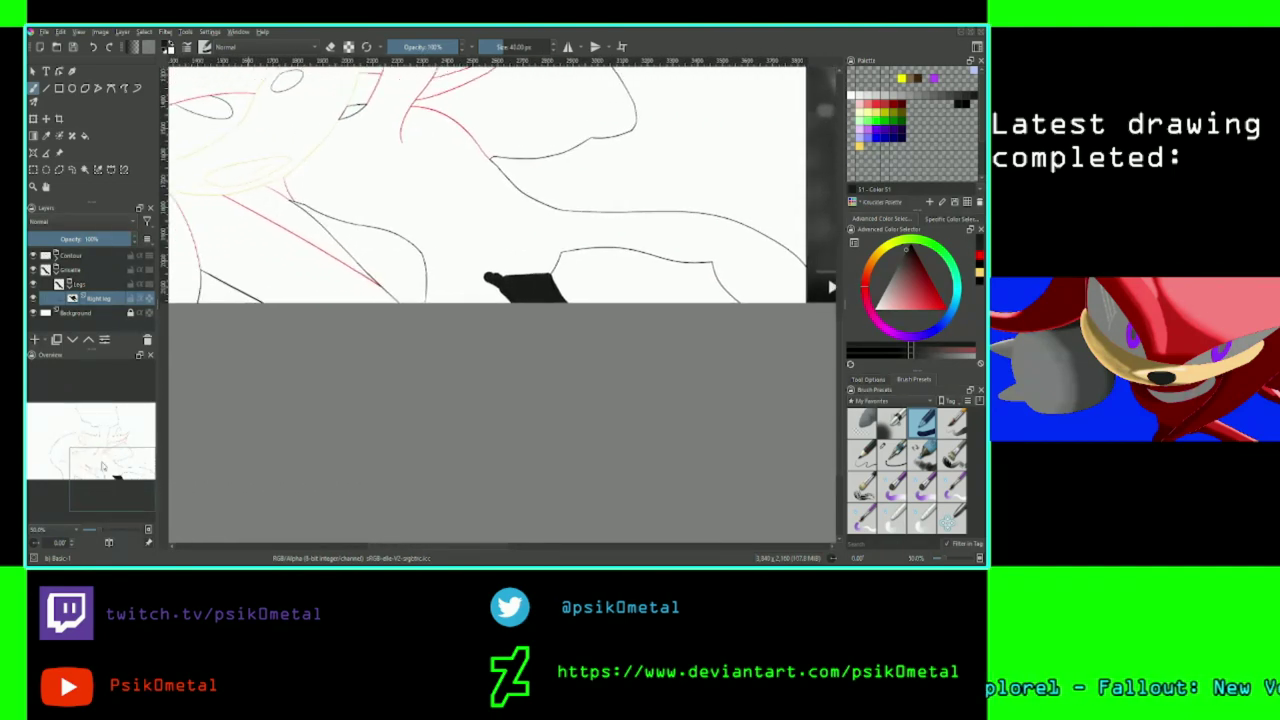
scroll(101, 466, up, 8)
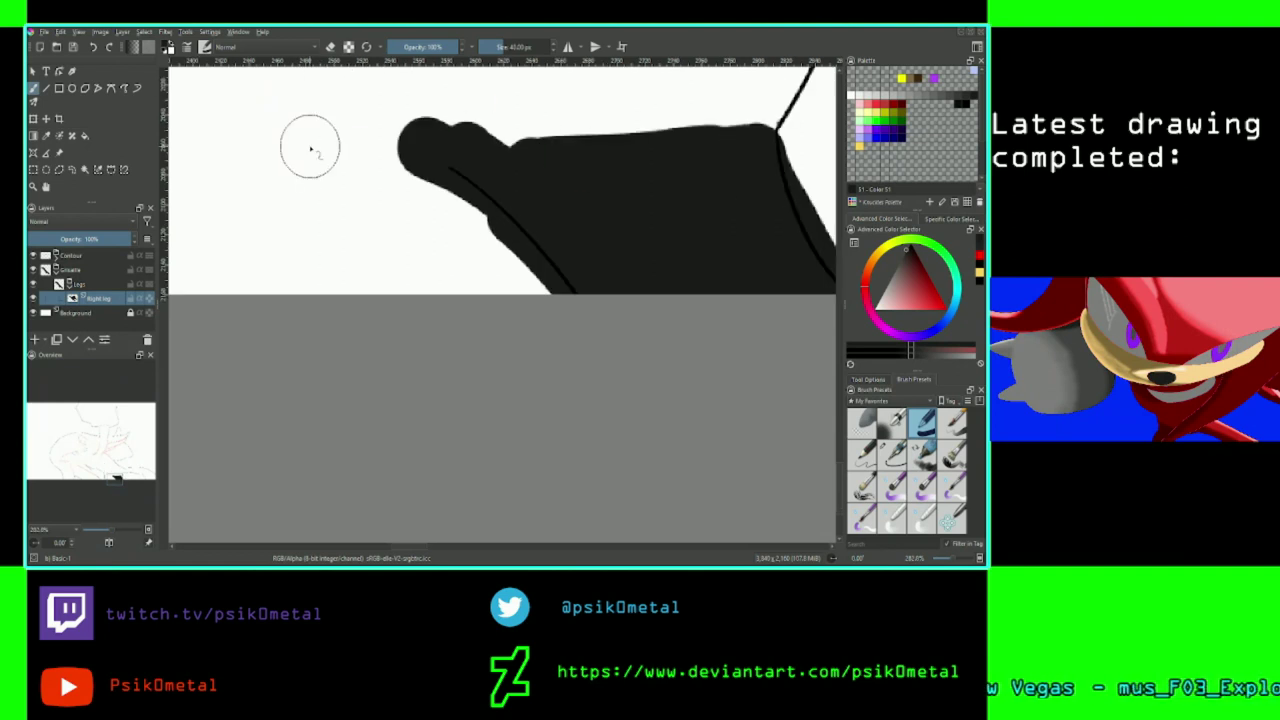
scroll(310, 150, down, 6)
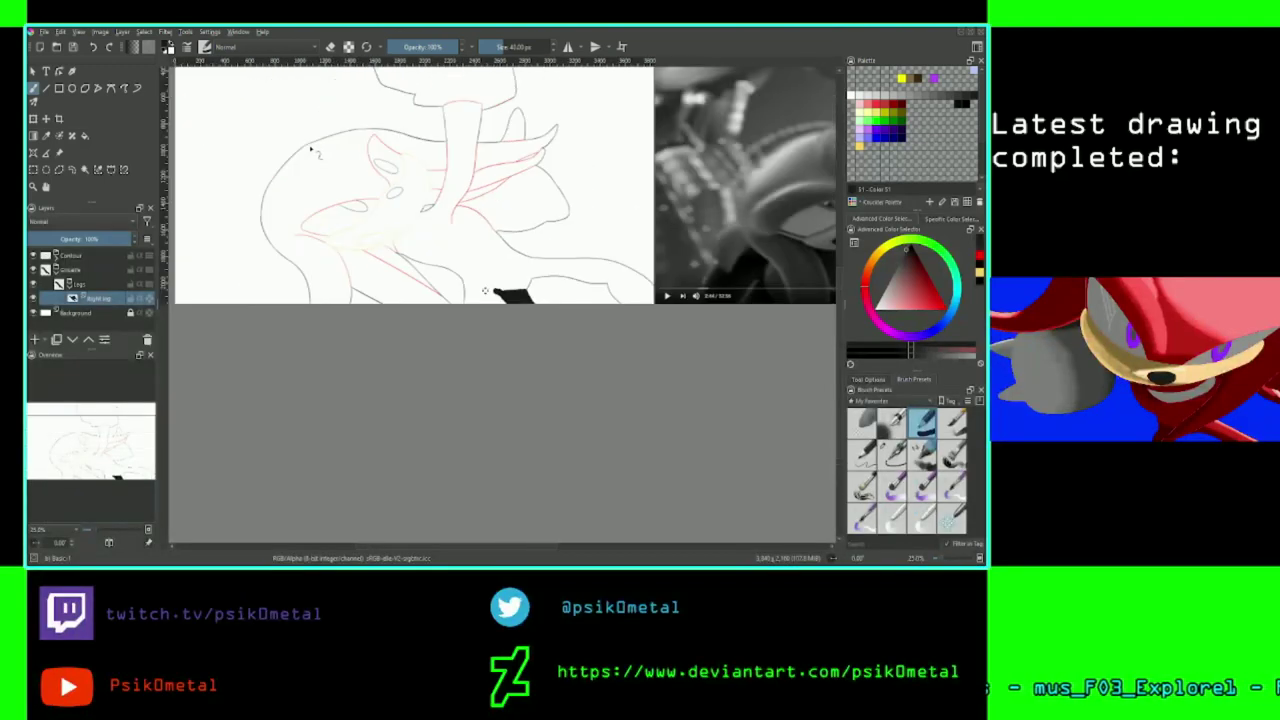
drag(112, 441, 141, 452)
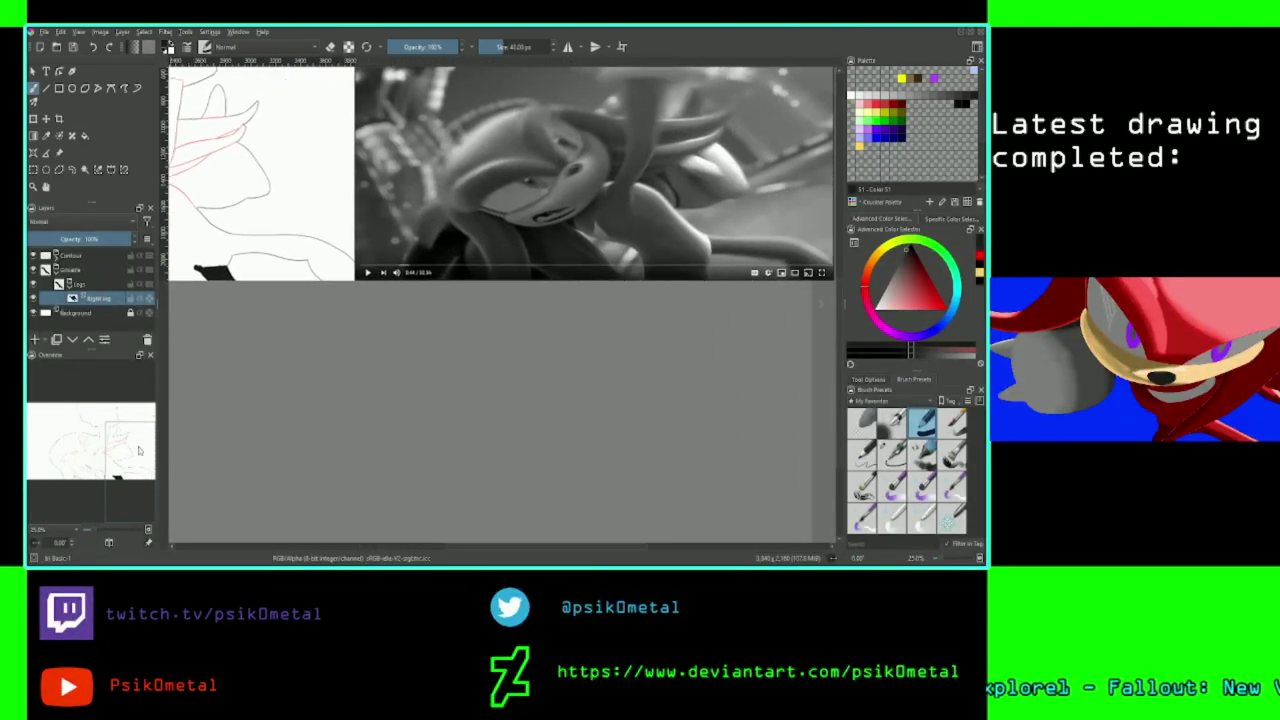
Add a new paint layer above Right leg and name it "Left leg".
key(Insert)
double_click(96, 298)
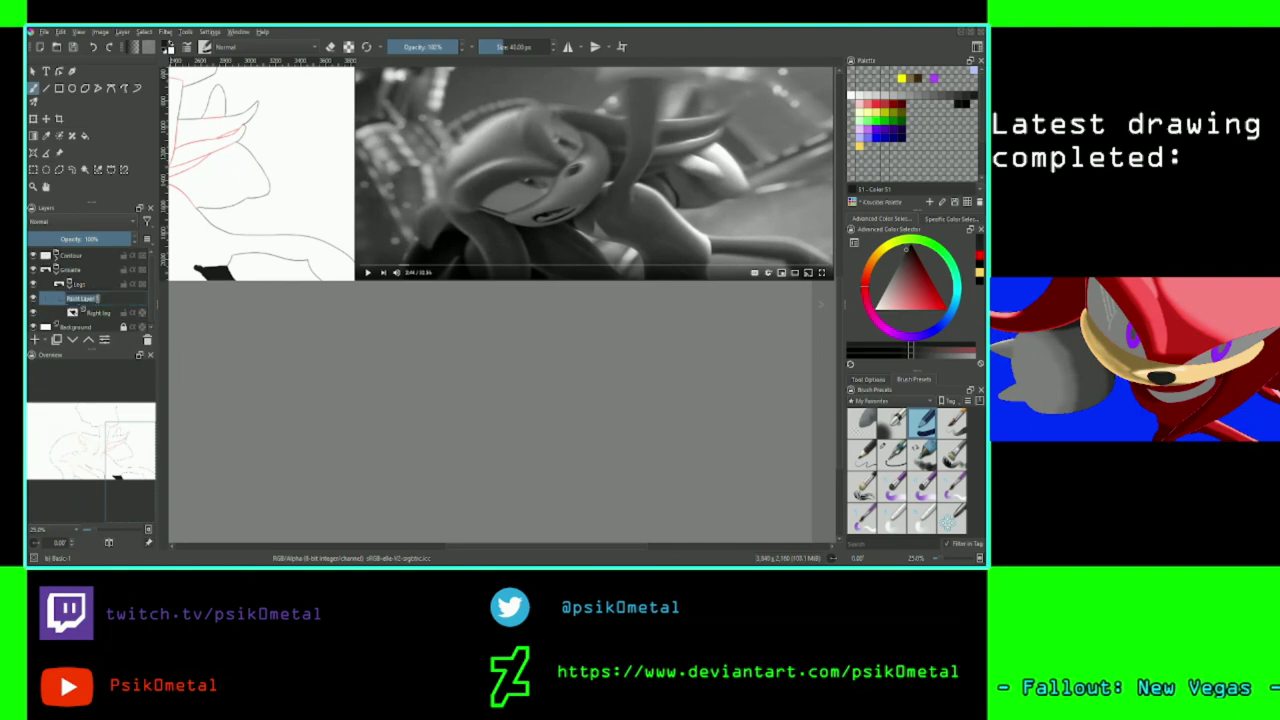
text(L)
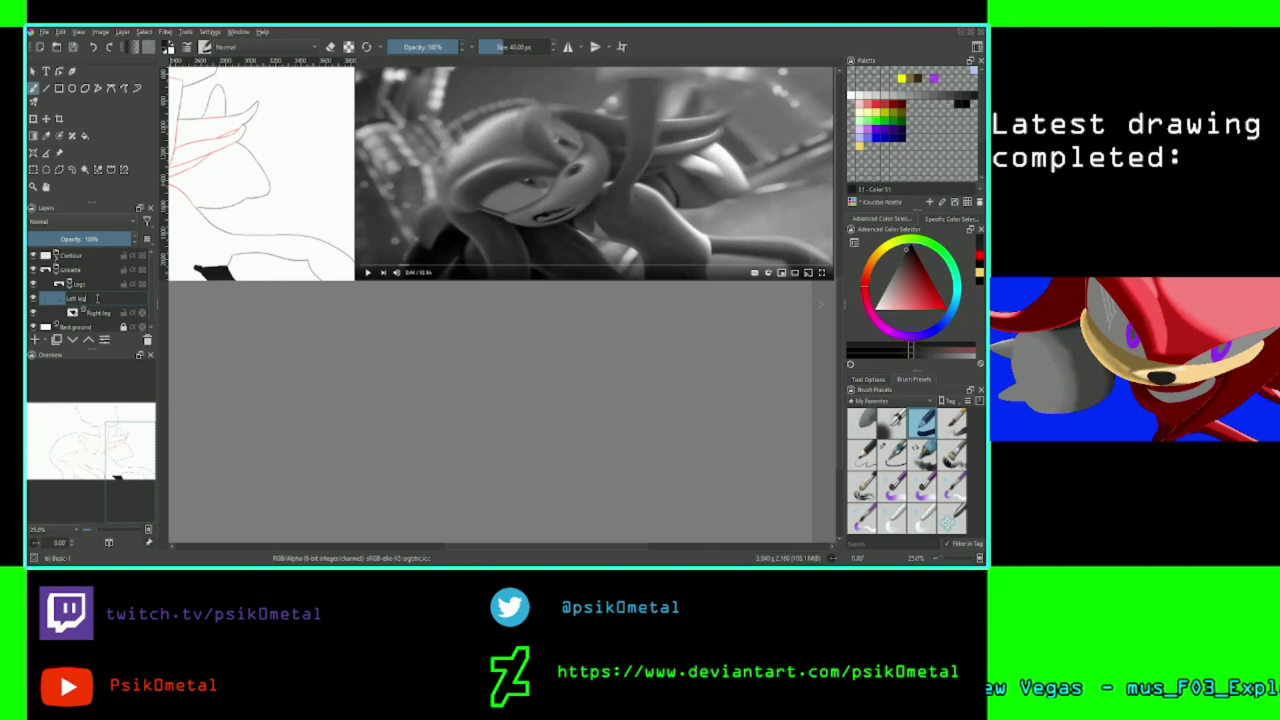
text(eft leg)
key(Return)
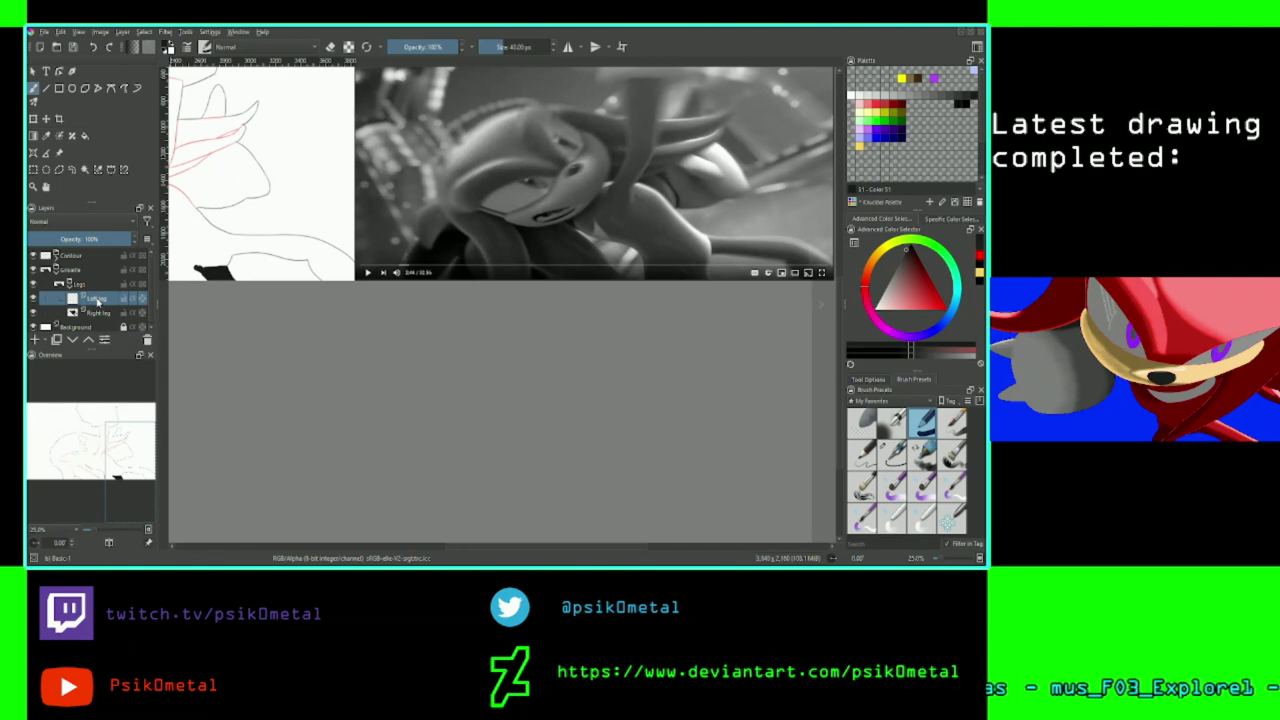
Sample a dark grey from the left leg in the reference image and return to the freehand brush.
drag(144, 476, 211, 463)
key(ctrl+plus)
key(ctrl+plus)
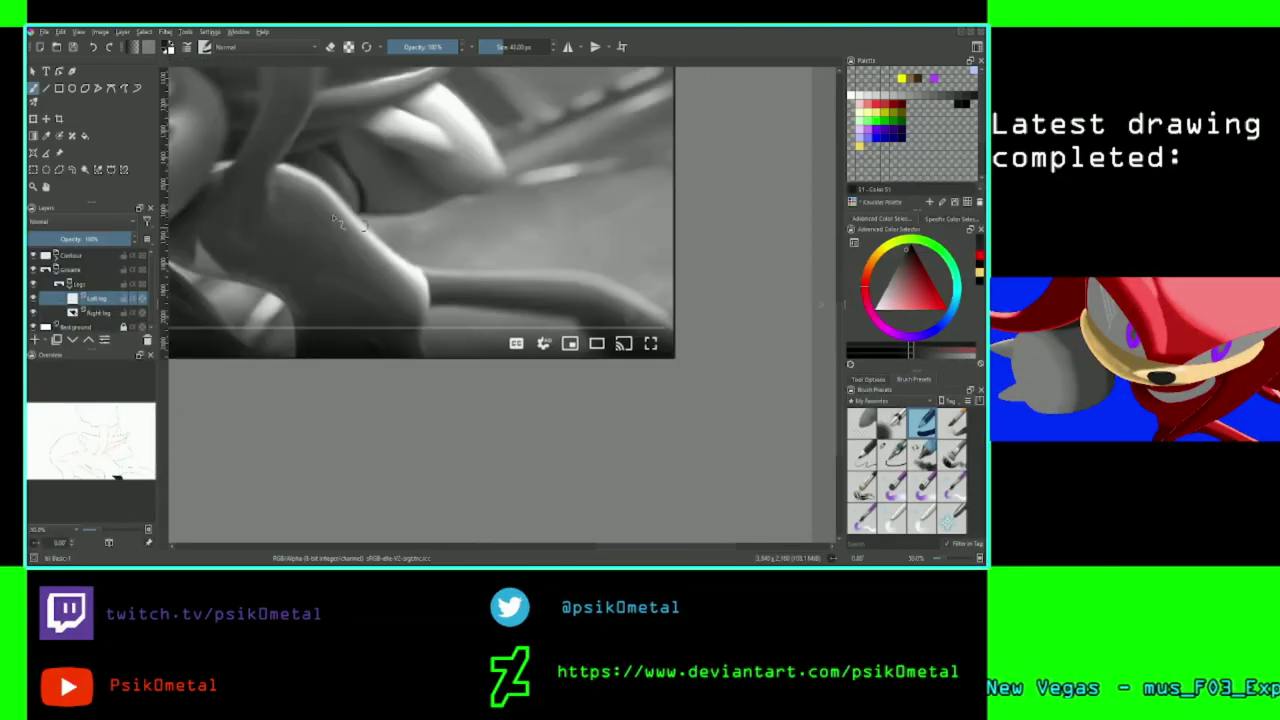
click(46, 135)
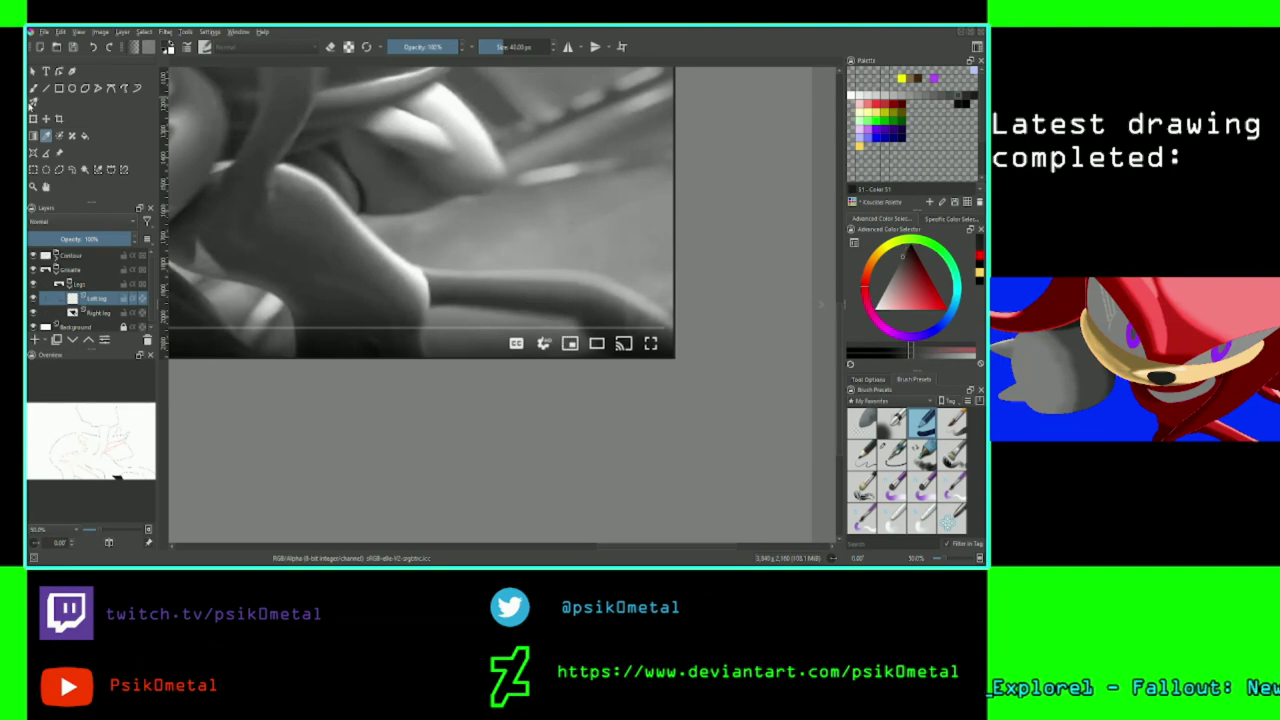
click(33, 88)
drag(133, 471, 146, 472)
mouse_move(333, 310)
mouse_down()
mouse_move(373, 299)
mouse_move(336, 309)
mouse_move(474, 318)
mouse_up()
key(ctrl+z)
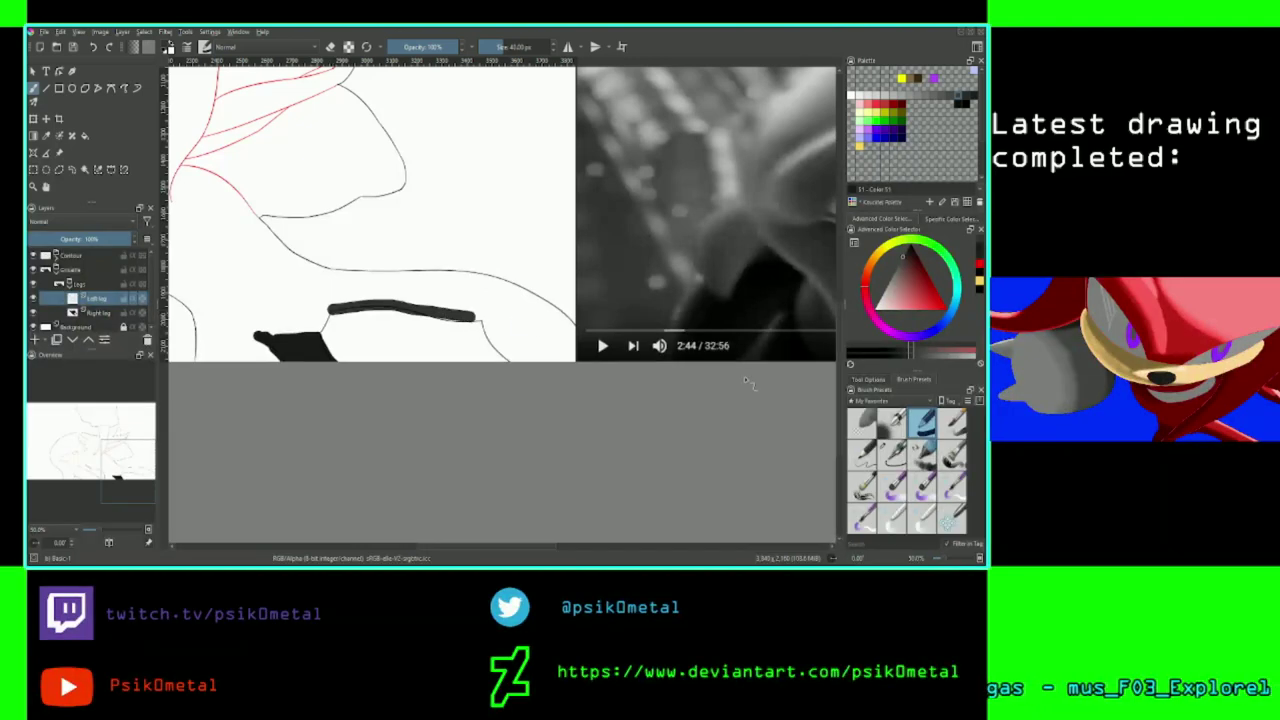
key(ctrl+z)
Show the brush's tool options and paint a dark grey stroke along the left leg's inner contour down to the canvas's lower edge.
click(869, 380)
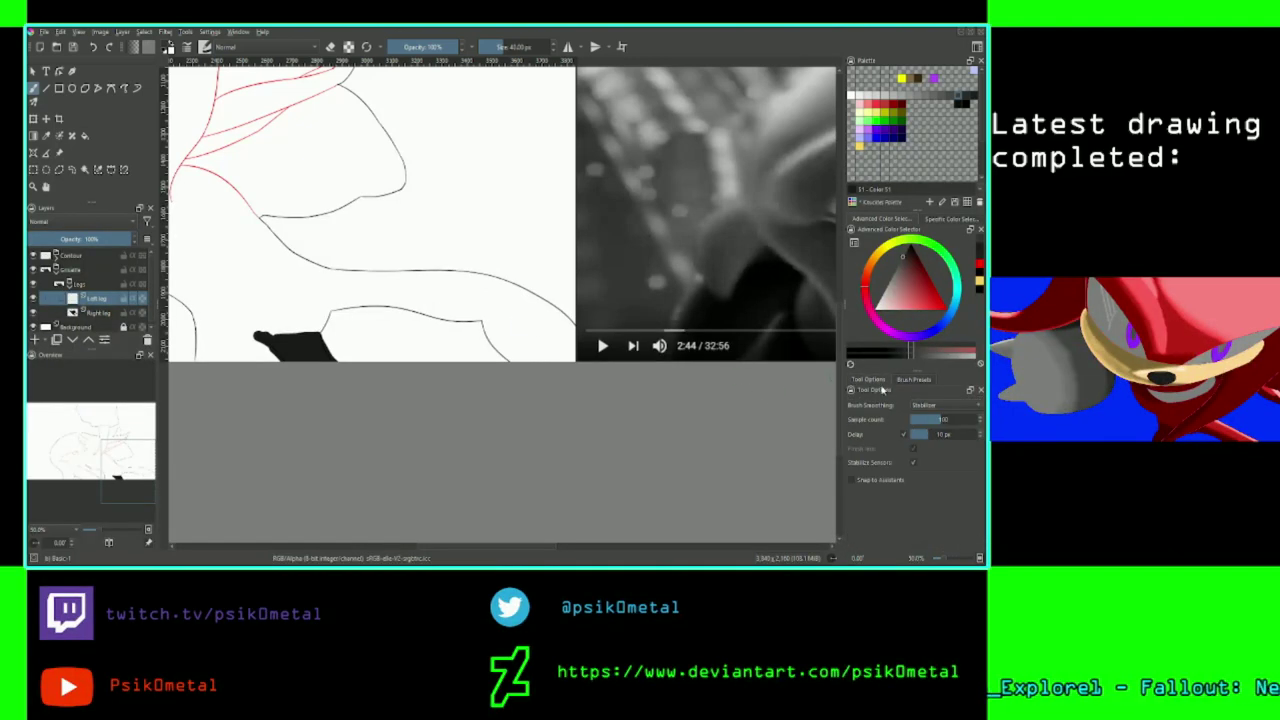
mouse_move(332, 309)
mouse_down()
mouse_move(392, 304)
mouse_move(494, 334)
mouse_move(533, 366)
mouse_up()
key(ctrl+z)
mouse_move(488, 329)
mouse_down()
mouse_move(543, 370)
mouse_move(512, 351)
mouse_move(530, 360)
mouse_up()
key(ctrl+z)
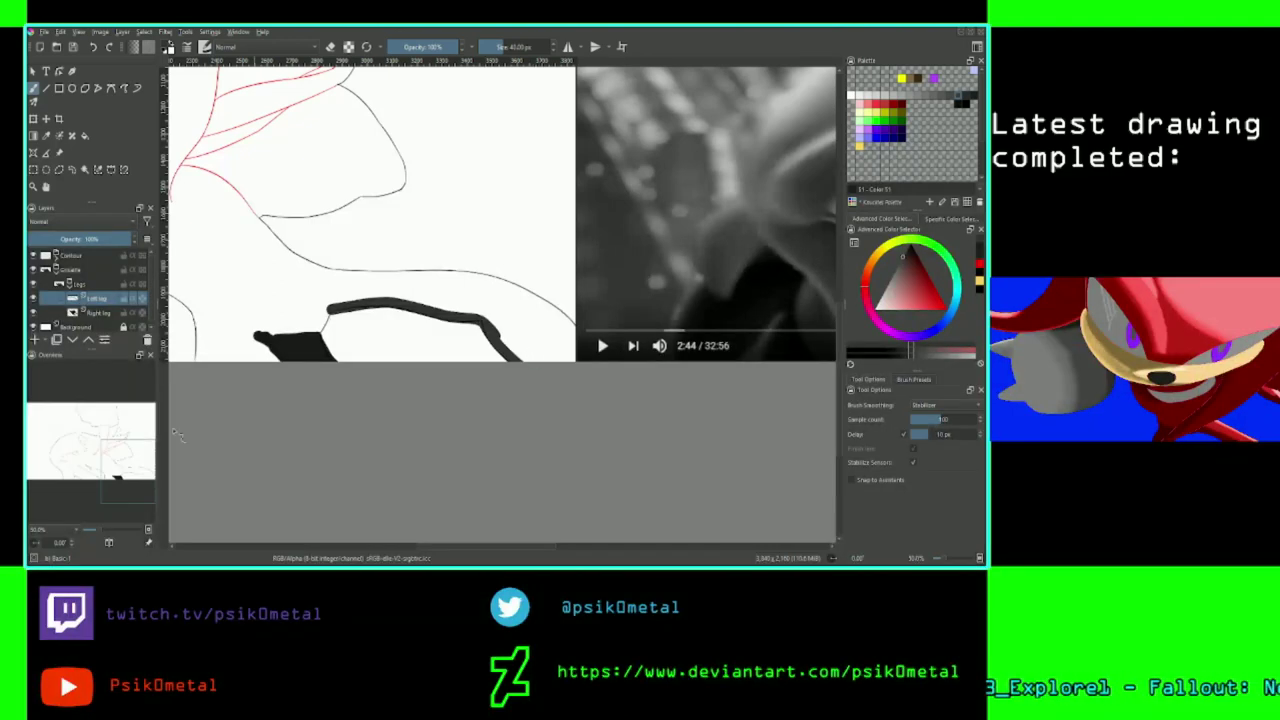
Thicken the dark grey stroke outward where the left leg's contour descends to the canvas's lower edge.
mouse_move(152, 455)
mouse_down()
mouse_move(239, 446)
mouse_move(134, 460)
mouse_up()
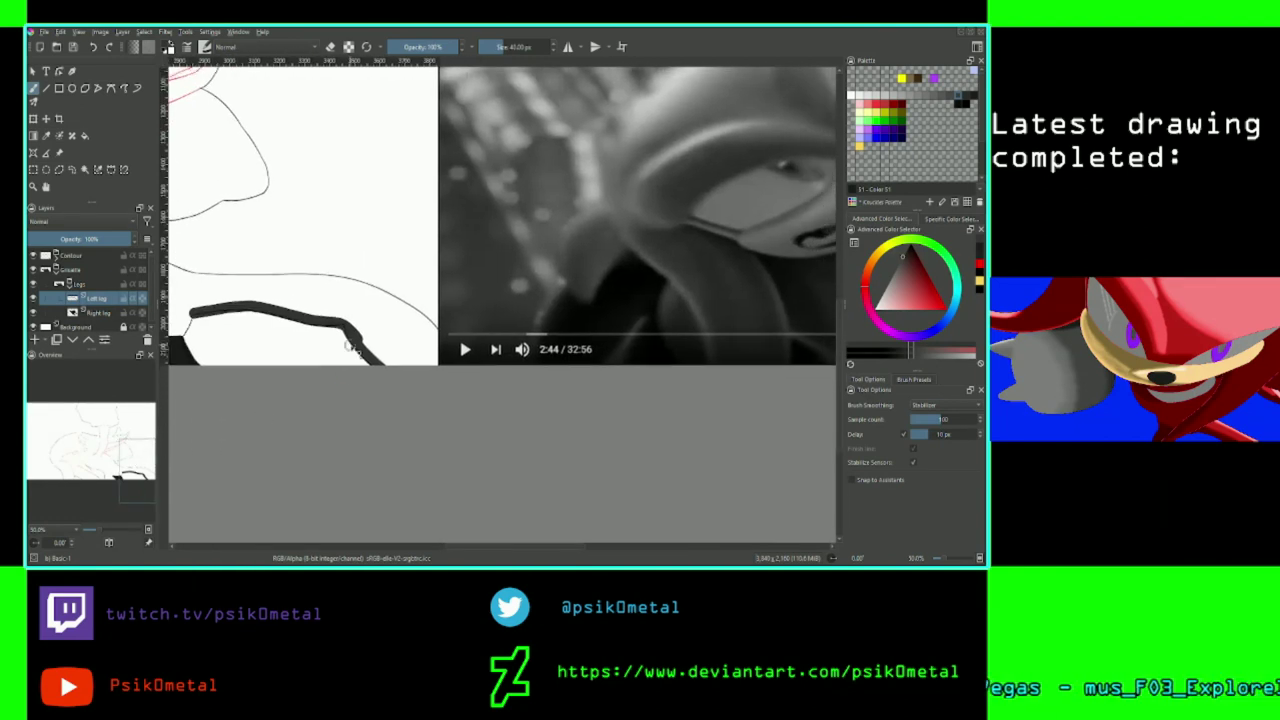
drag(361, 340, 431, 382)
key(ctrl+z)
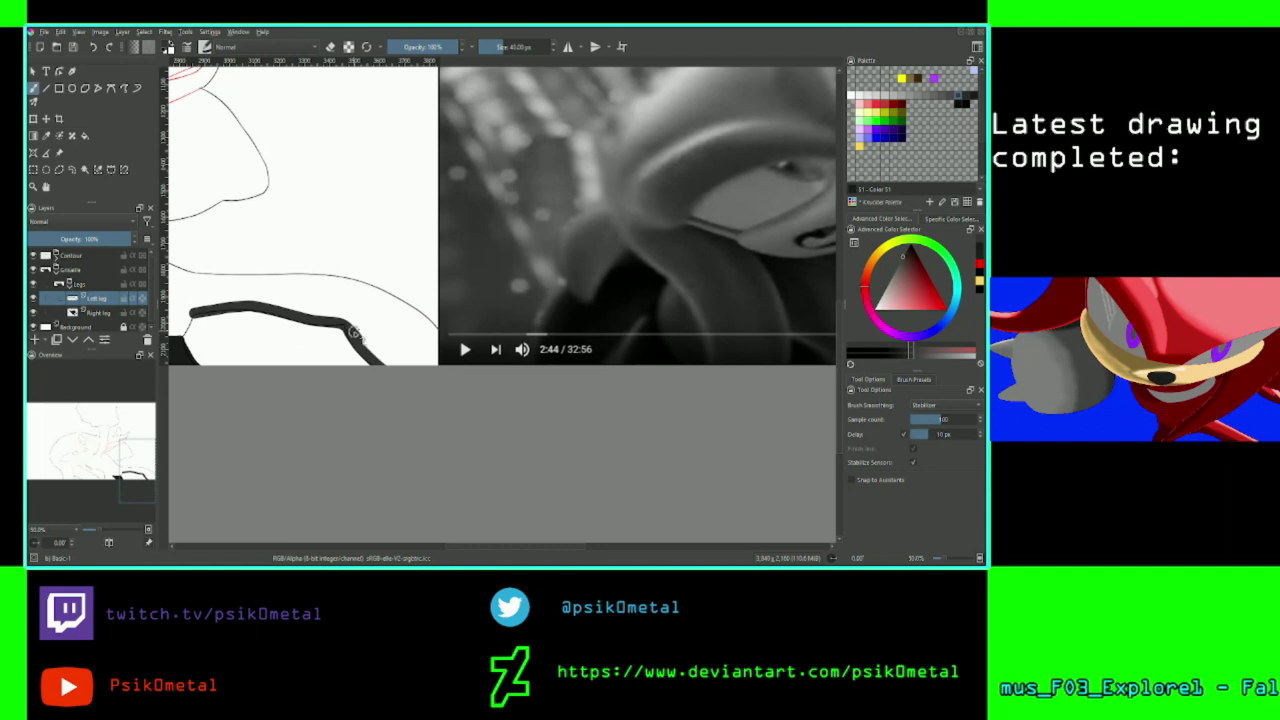
drag(354, 332, 419, 367)
key(ctrl+z)
drag(352, 332, 421, 381)
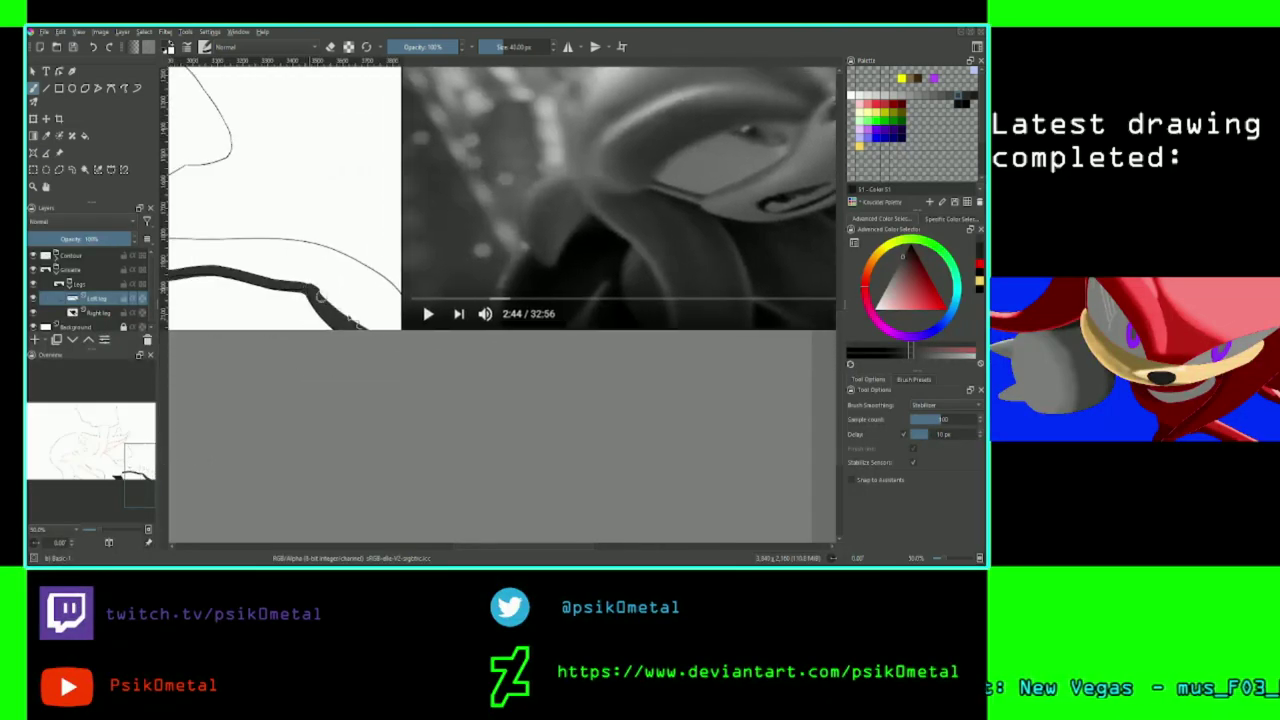
drag(318, 295, 398, 343)
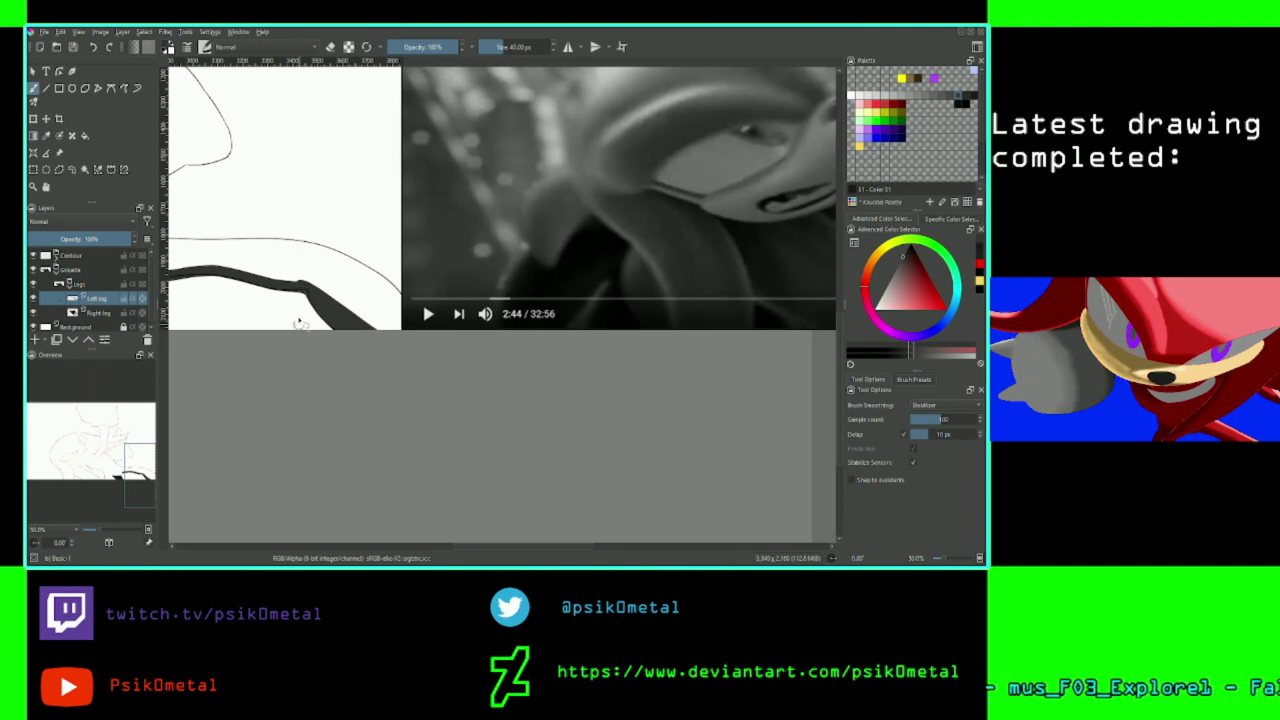
Paint over the bend and the upper edge of the dark grey stroke to smooth its outline.
drag(172, 318, 231, 319)
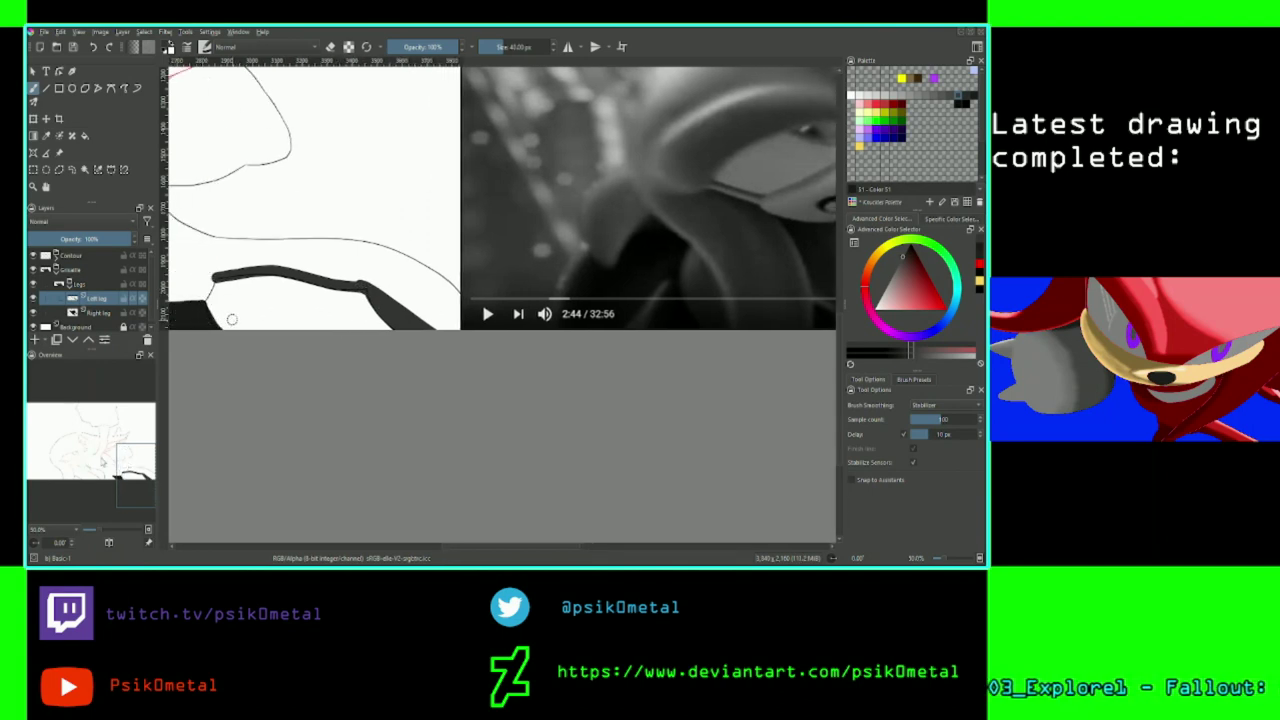
key(ctrl+plus)
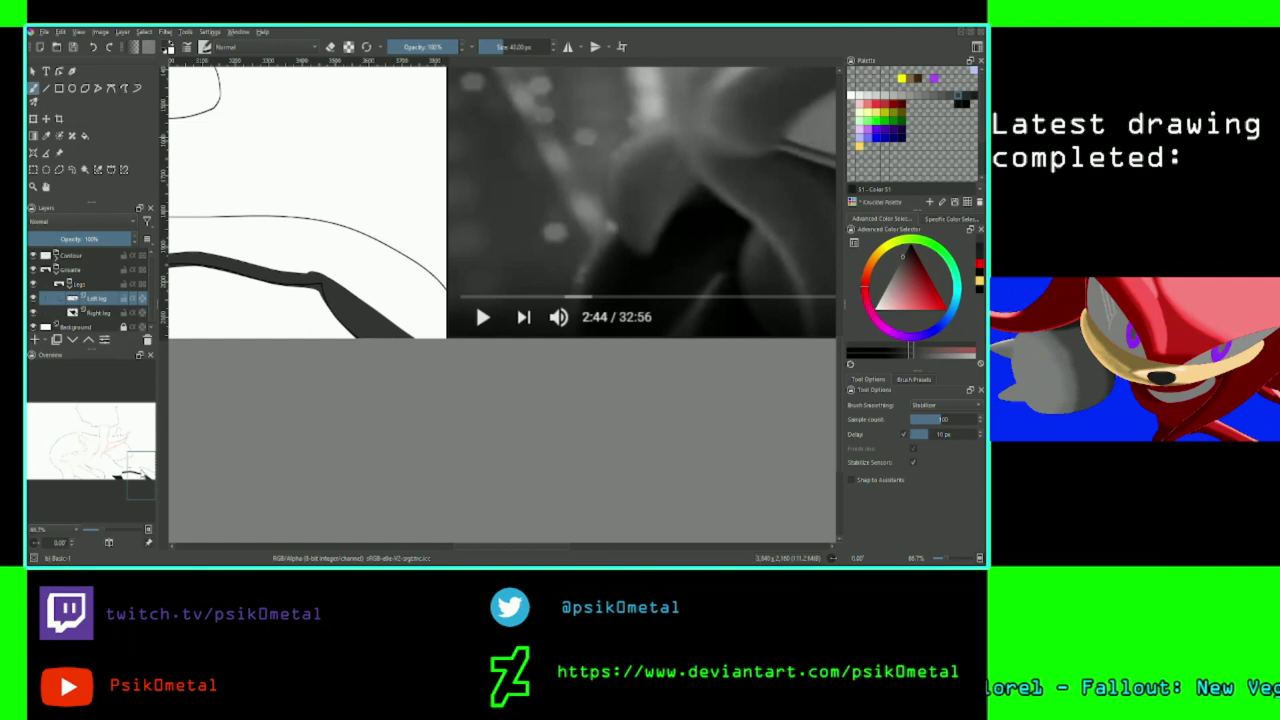
drag(320, 279, 364, 300)
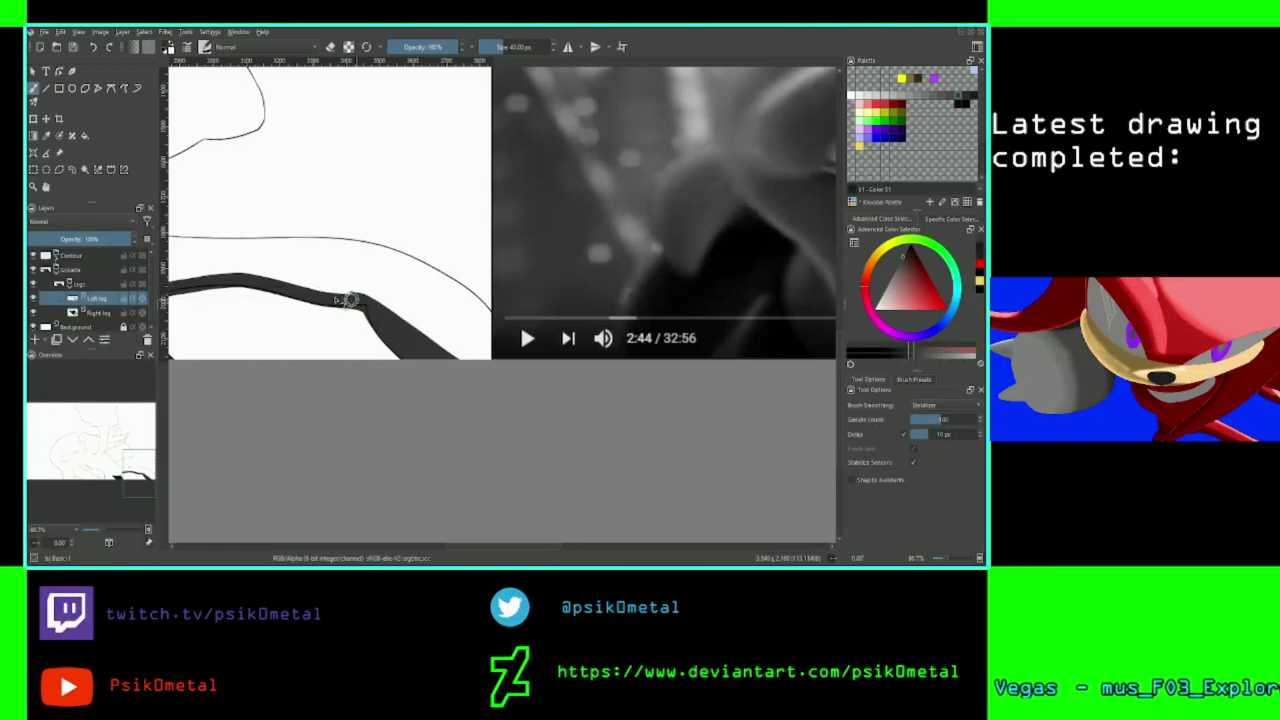
drag(347, 300, 231, 283)
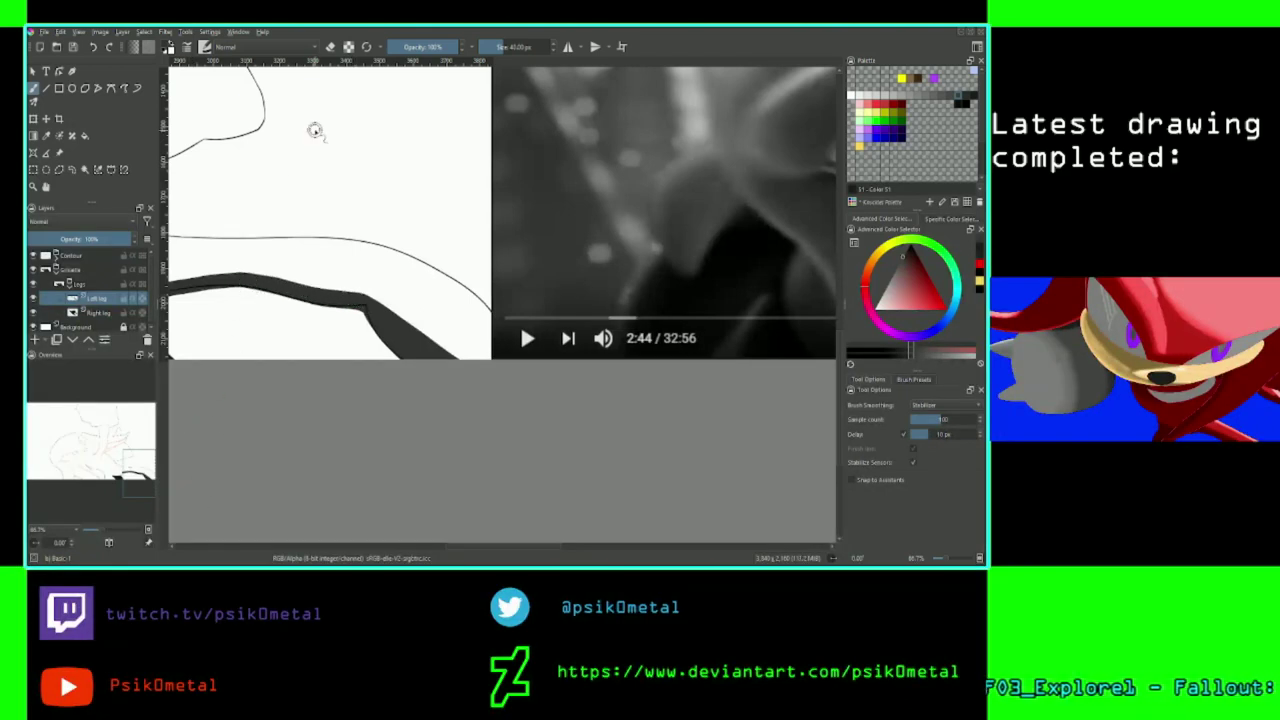
Swap the foreground and background colours, sample a medium grey from the left leg in the reference image, and return to the brush.
key(ctrl+minus)
key(ctrl+minus)
key(ctrl+minus)
drag(94, 462, 220, 459)
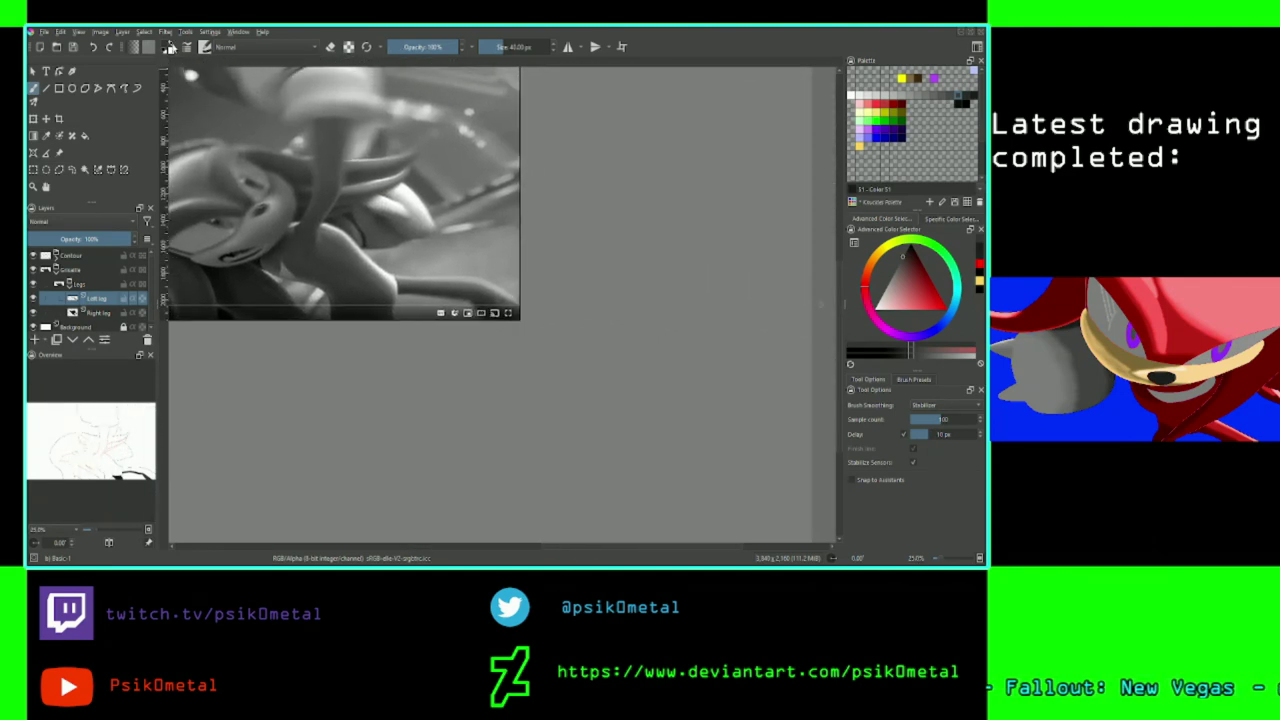
key(x)
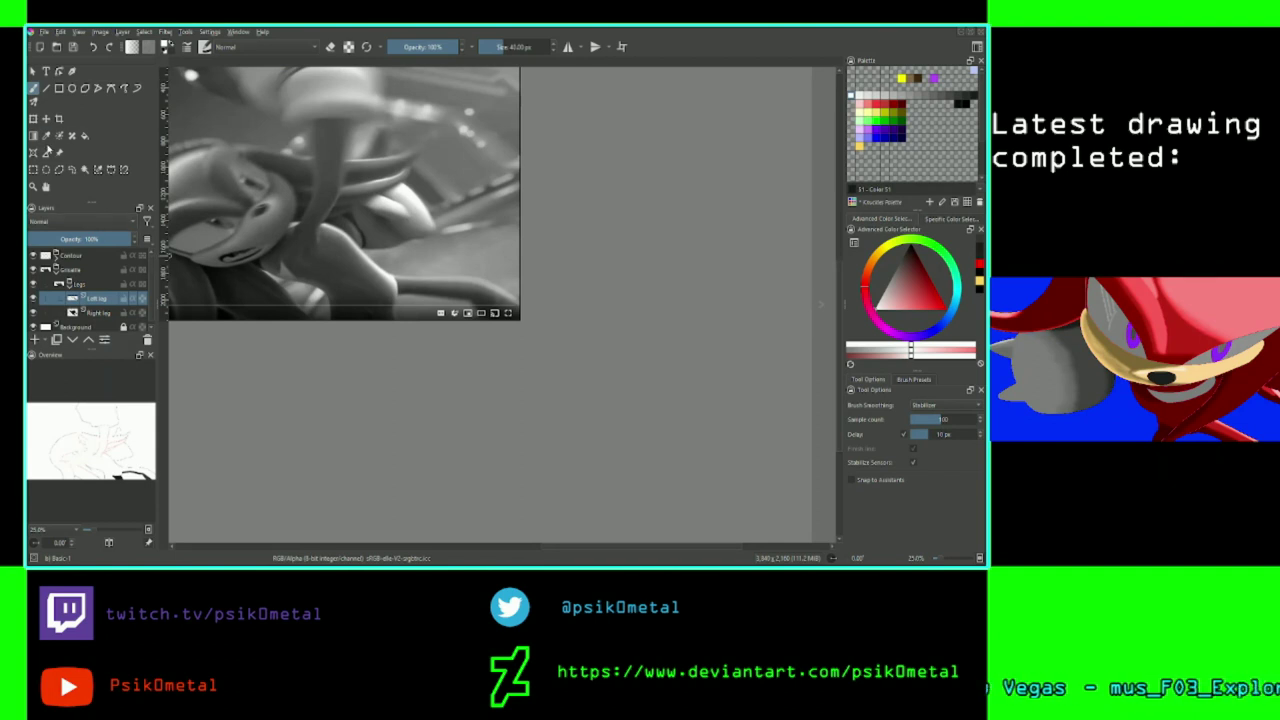
click(46, 135)
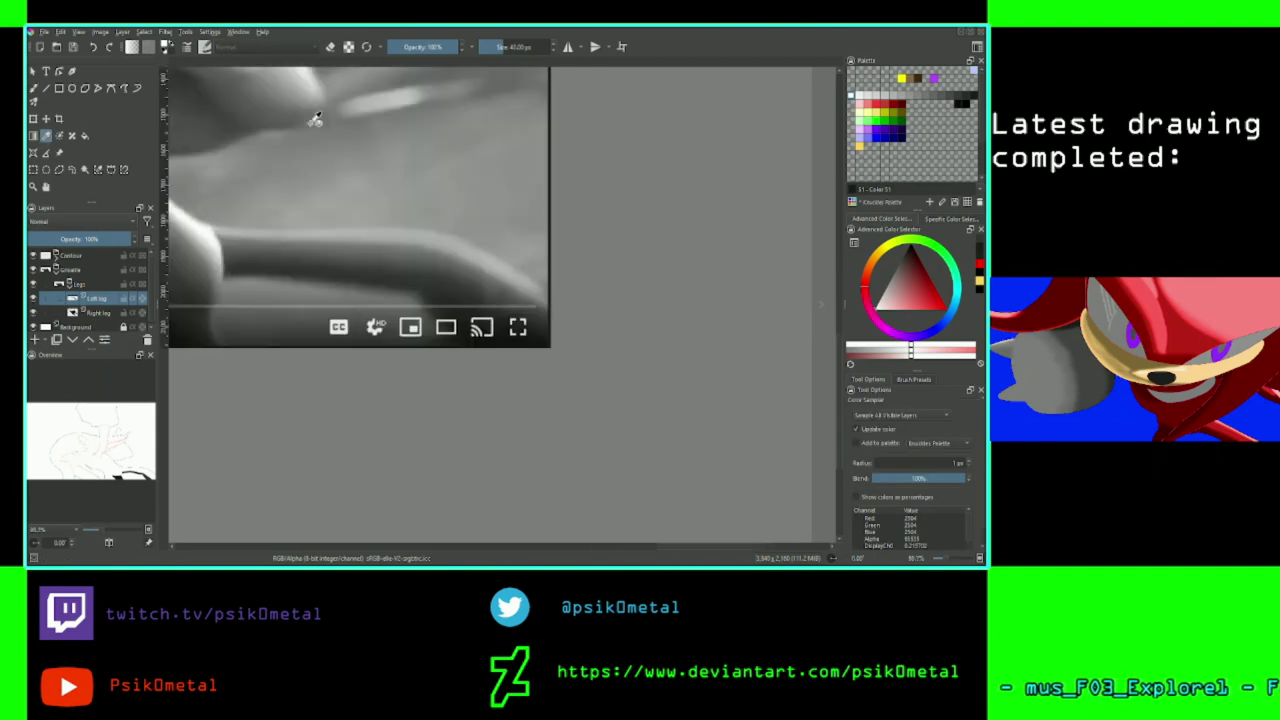
drag(536, 250, 341, 173)
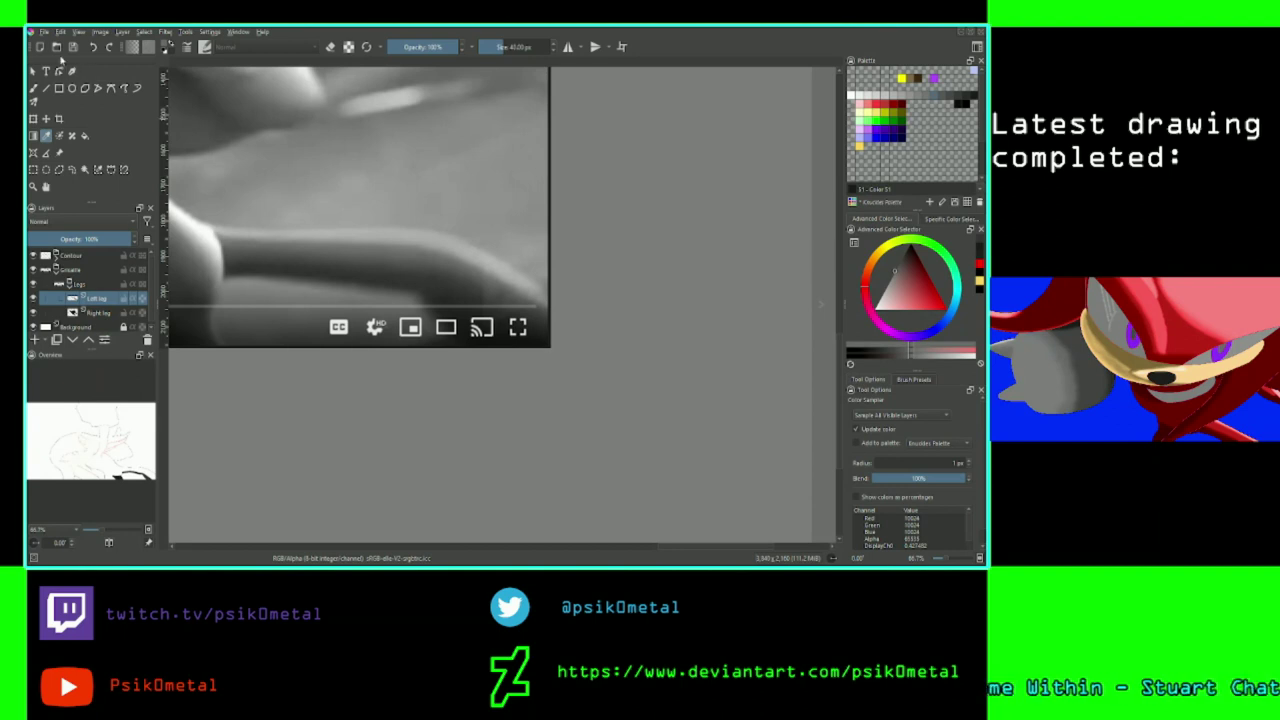
click(33, 88)
Paint a medium grey band along the upper edge of the dark stroke on the Left leg layer.
mouse_move(127, 464)
mouse_down()
mouse_move(254, 476)
mouse_move(124, 466)
mouse_up()
scroll(102, 417, up, 1)
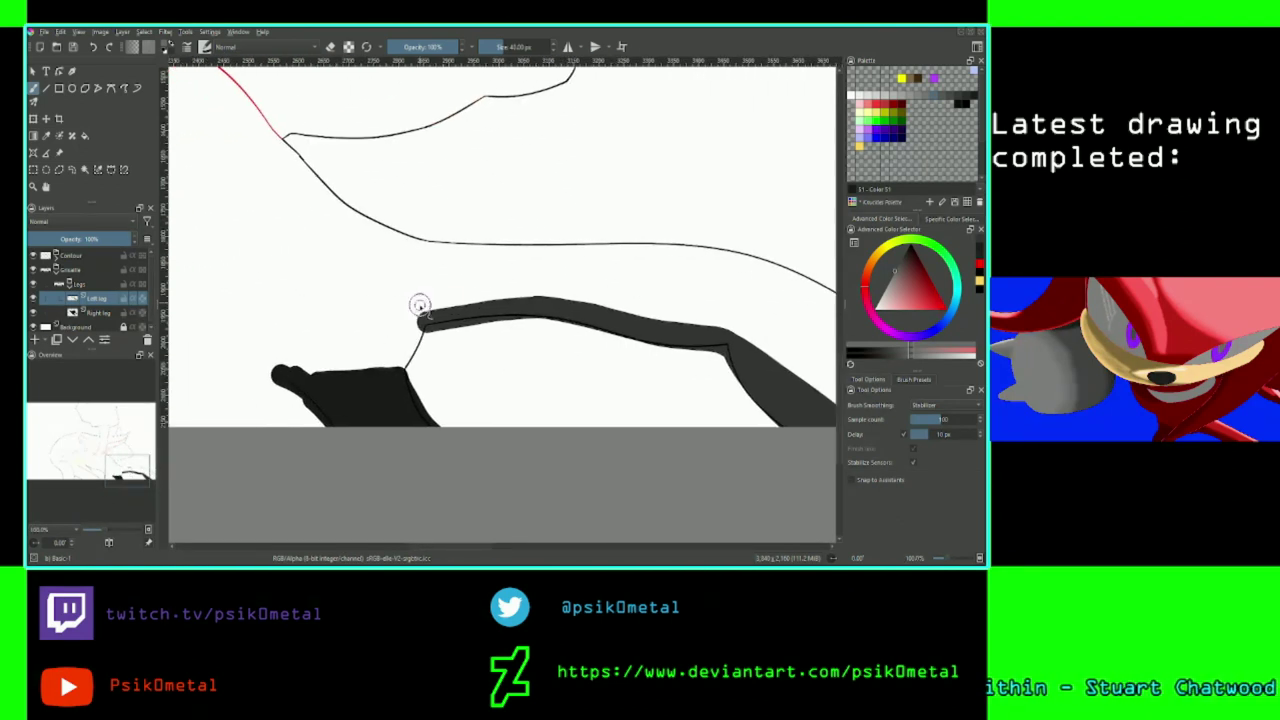
mouse_move(420, 306)
mouse_down()
mouse_move(536, 289)
mouse_move(737, 323)
mouse_move(492, 230)
mouse_move(498, 217)
mouse_move(642, 324)
mouse_up()
key(ctrl+z)
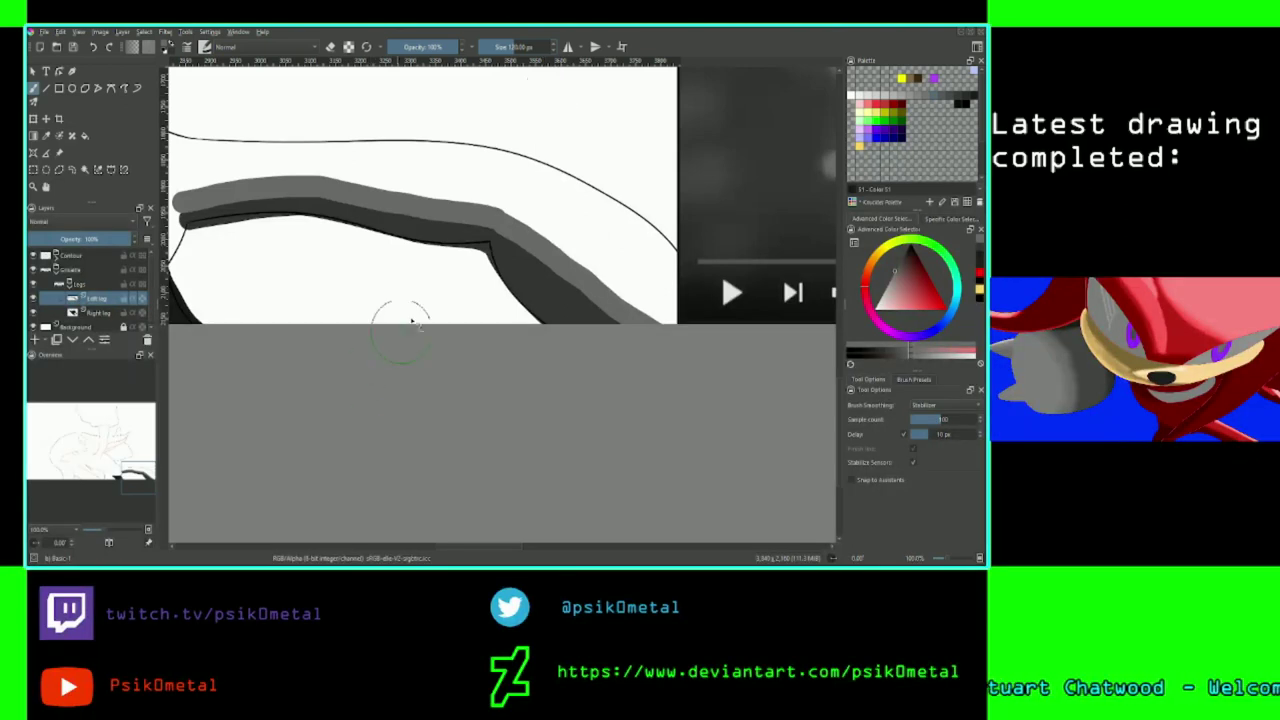
Fill the left leg with medium grey from the dark stroke up to the upper contour and the canvas's edge.
drag(138, 478, 134, 477)
mouse_move(302, 193)
mouse_down()
mouse_move(370, 177)
mouse_move(335, 176)
mouse_move(465, 172)
mouse_move(643, 198)
mouse_move(568, 181)
mouse_move(591, 177)
mouse_move(725, 240)
mouse_up()
key(ctrl+z)
drag(140, 478, 160, 483)
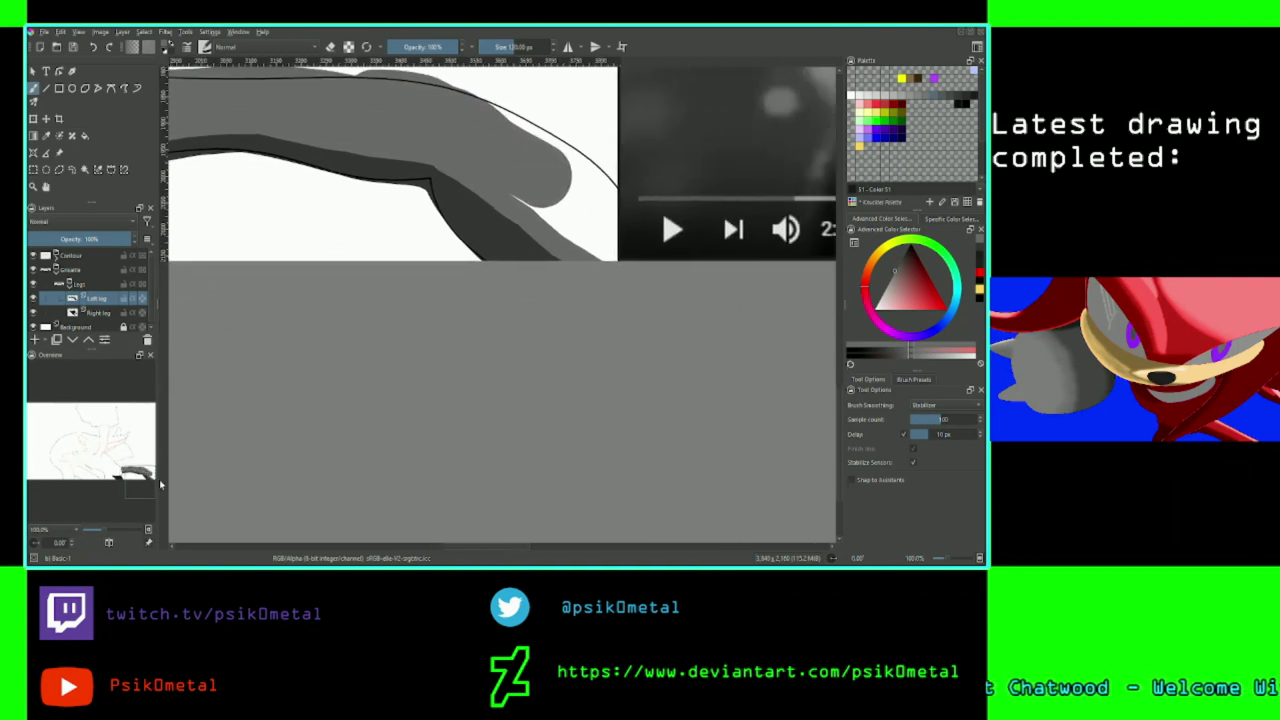
mouse_move(477, 114)
mouse_down()
mouse_move(585, 187)
mouse_move(614, 242)
mouse_move(506, 183)
mouse_move(574, 215)
mouse_move(529, 190)
mouse_move(568, 205)
mouse_move(665, 262)
mouse_up()
Swap the foreground and background colours, sample a lighter grey above the leg's dark band in the reference image, and return to the brush.
drag(127, 482, 181, 470)
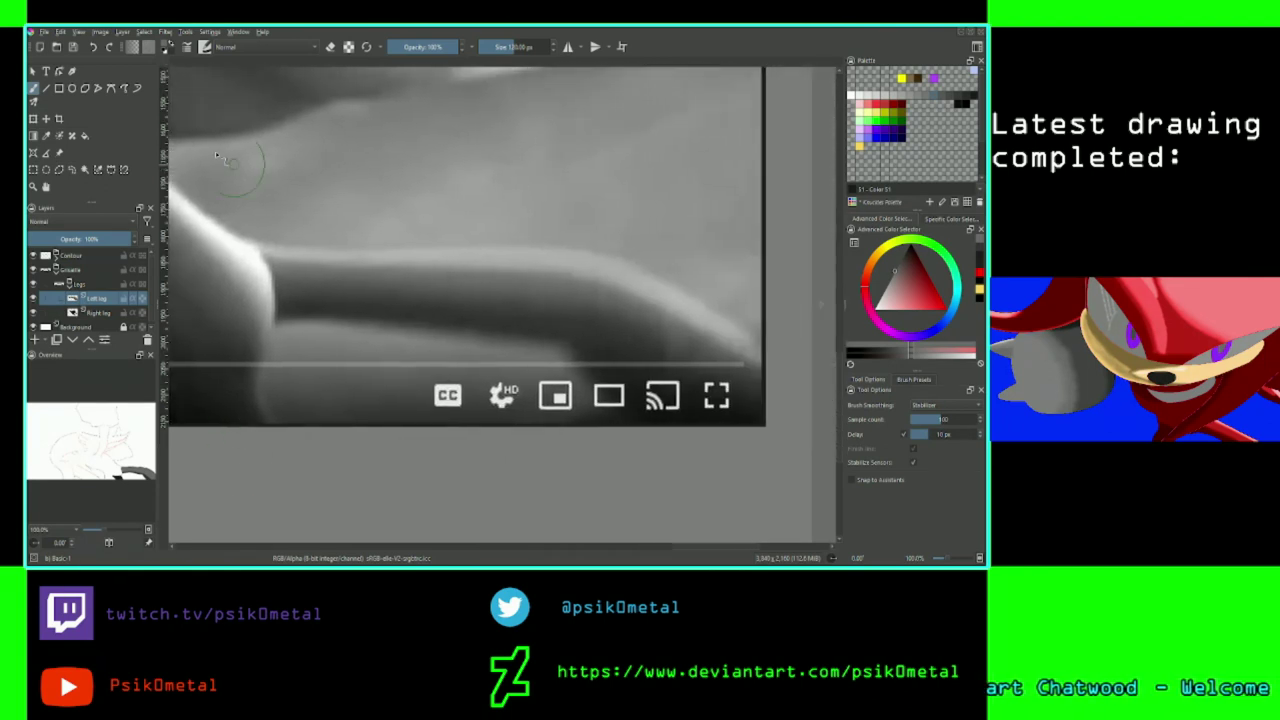
click(172, 43)
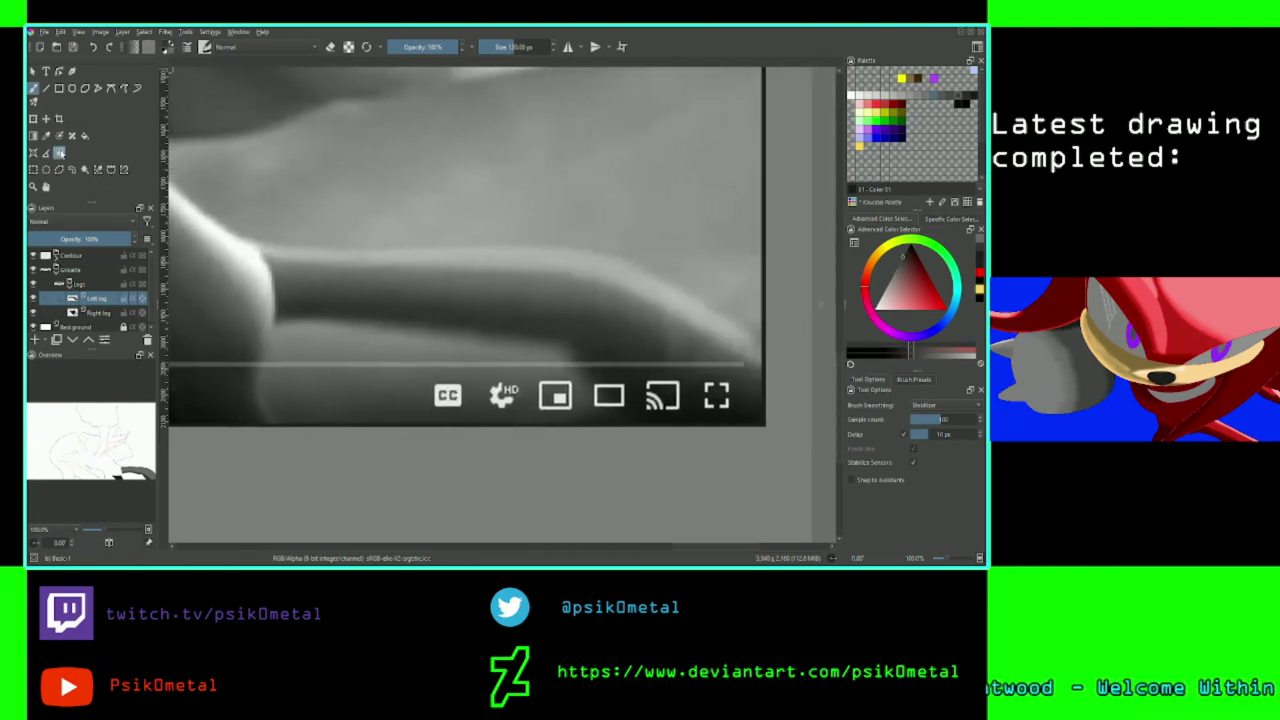
click(46, 135)
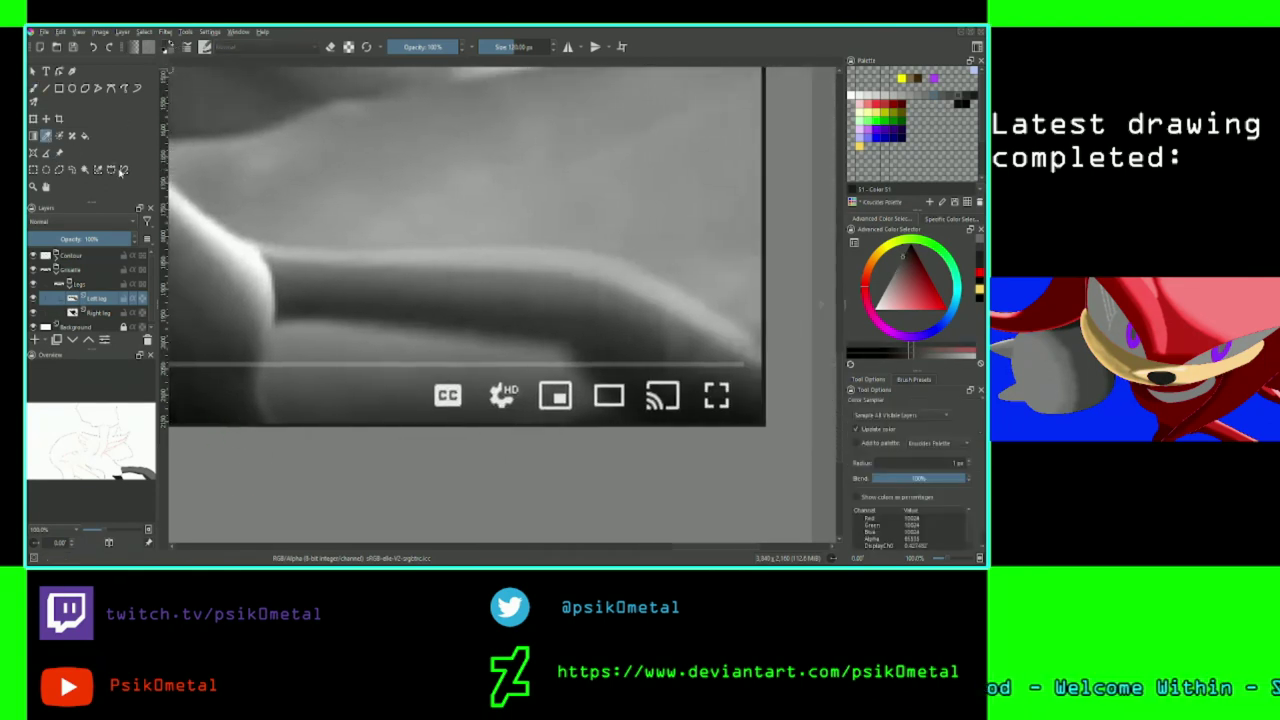
click(530, 255)
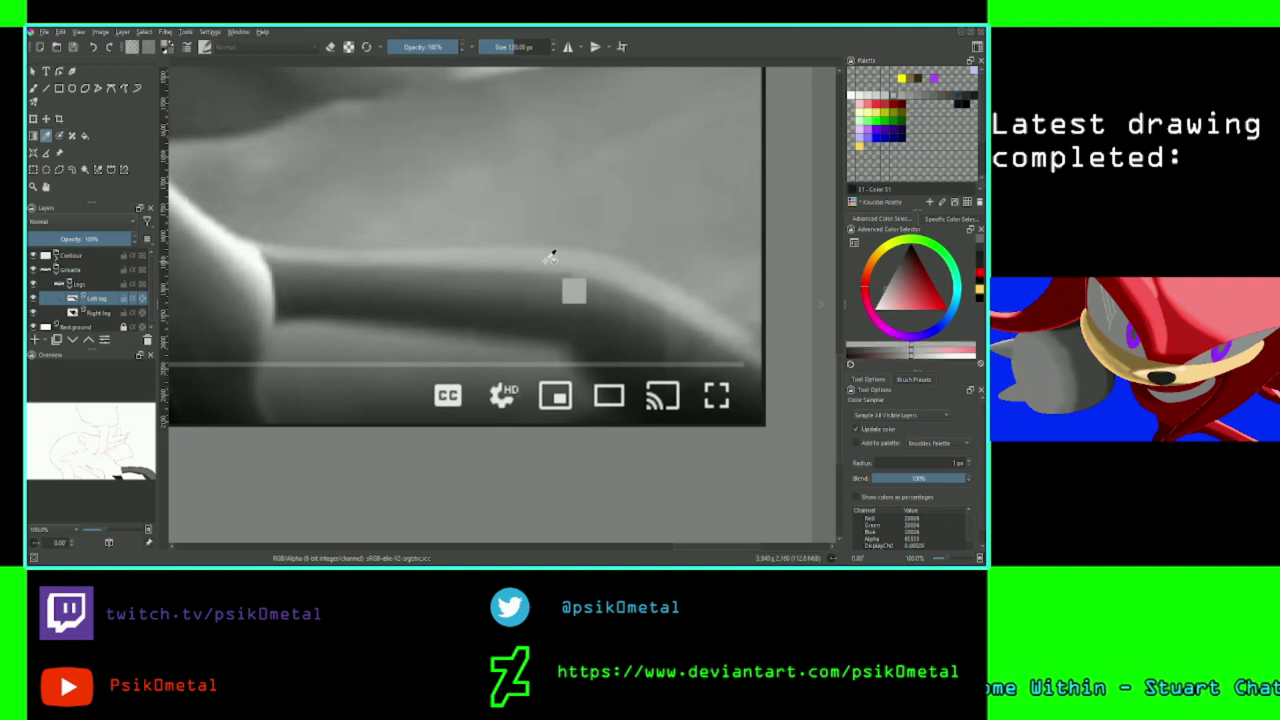
drag(546, 261, 551, 258)
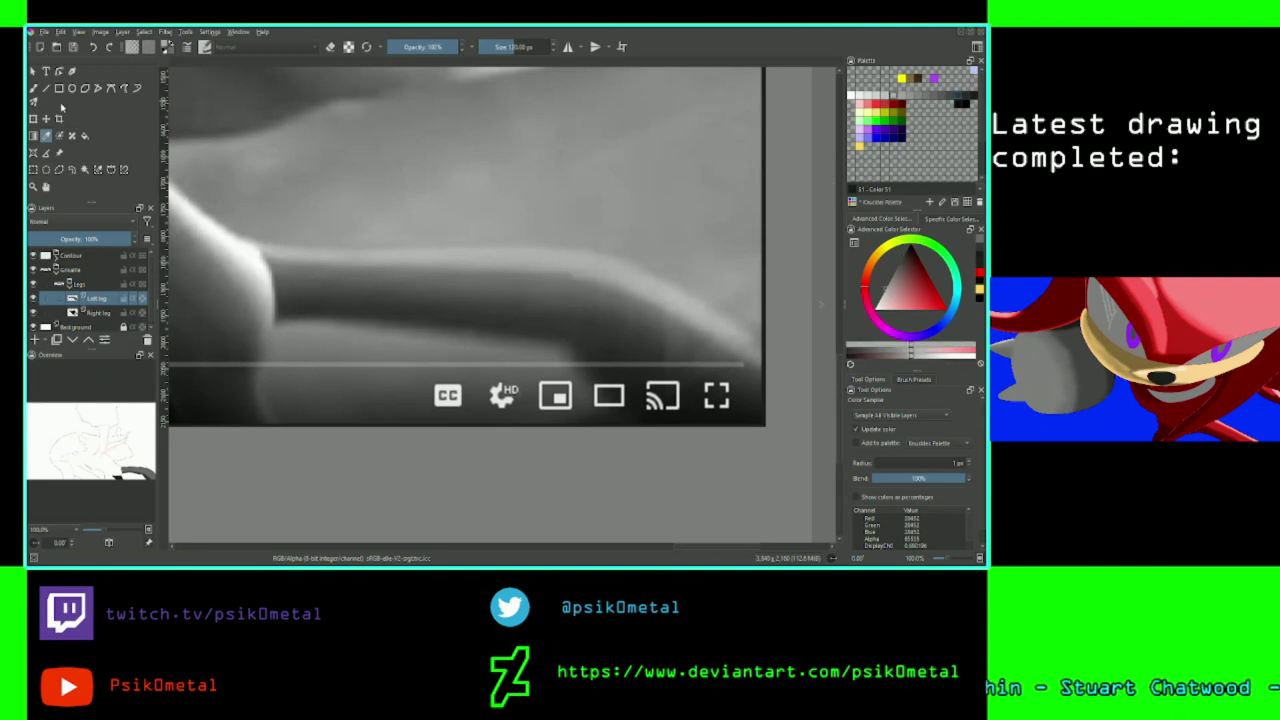
click(33, 89)
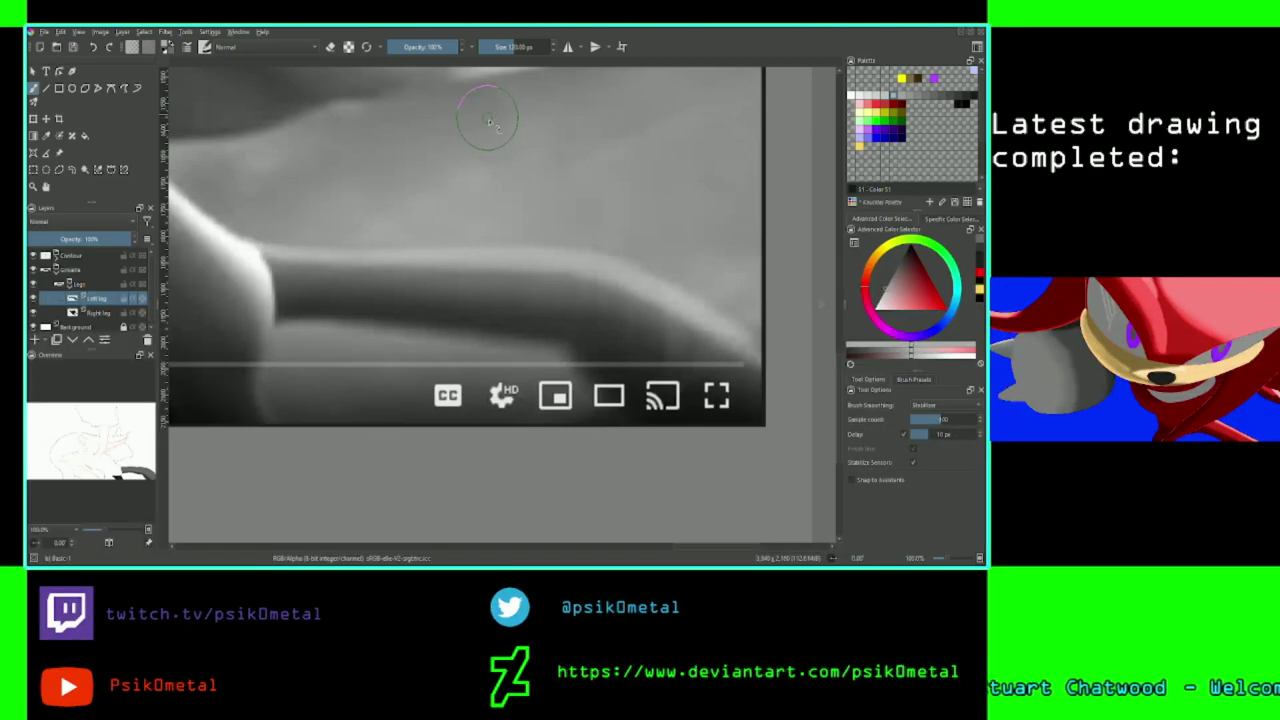
Set the brush size to 20 px and paint a light grey band just beneath the left leg's upper contour.
right_click(532, 47)
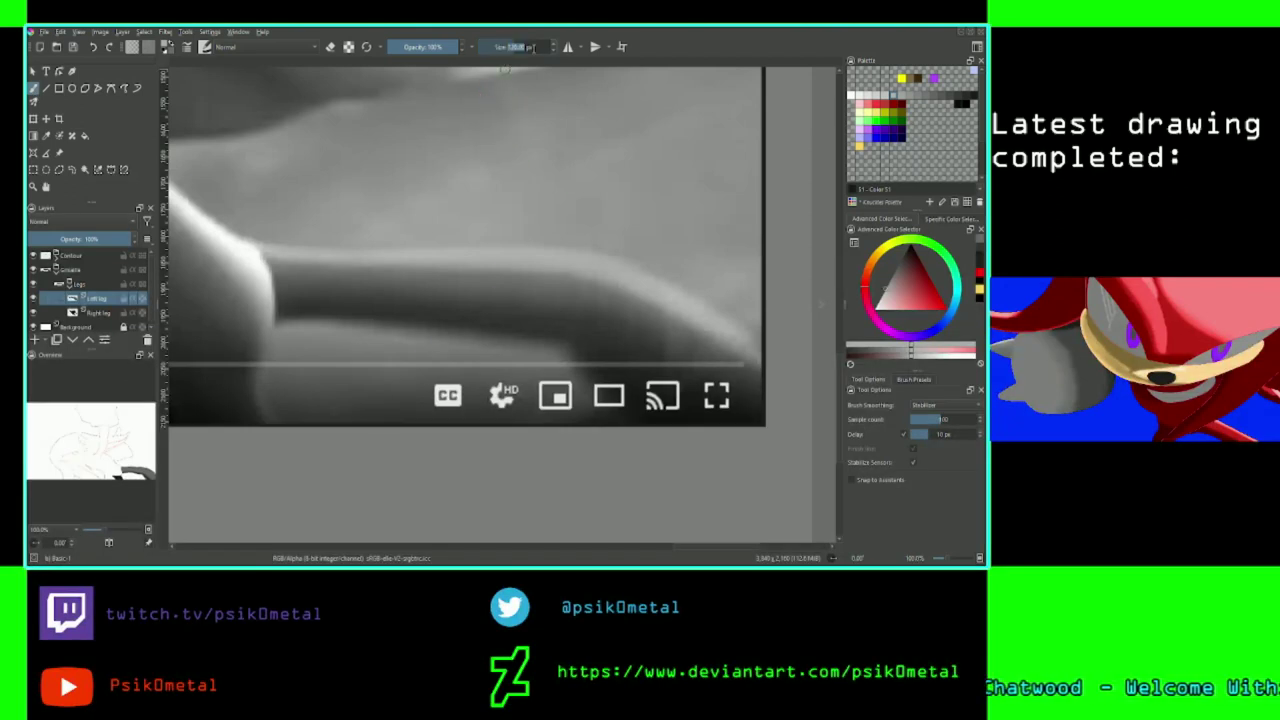
text(20)
key(Return)
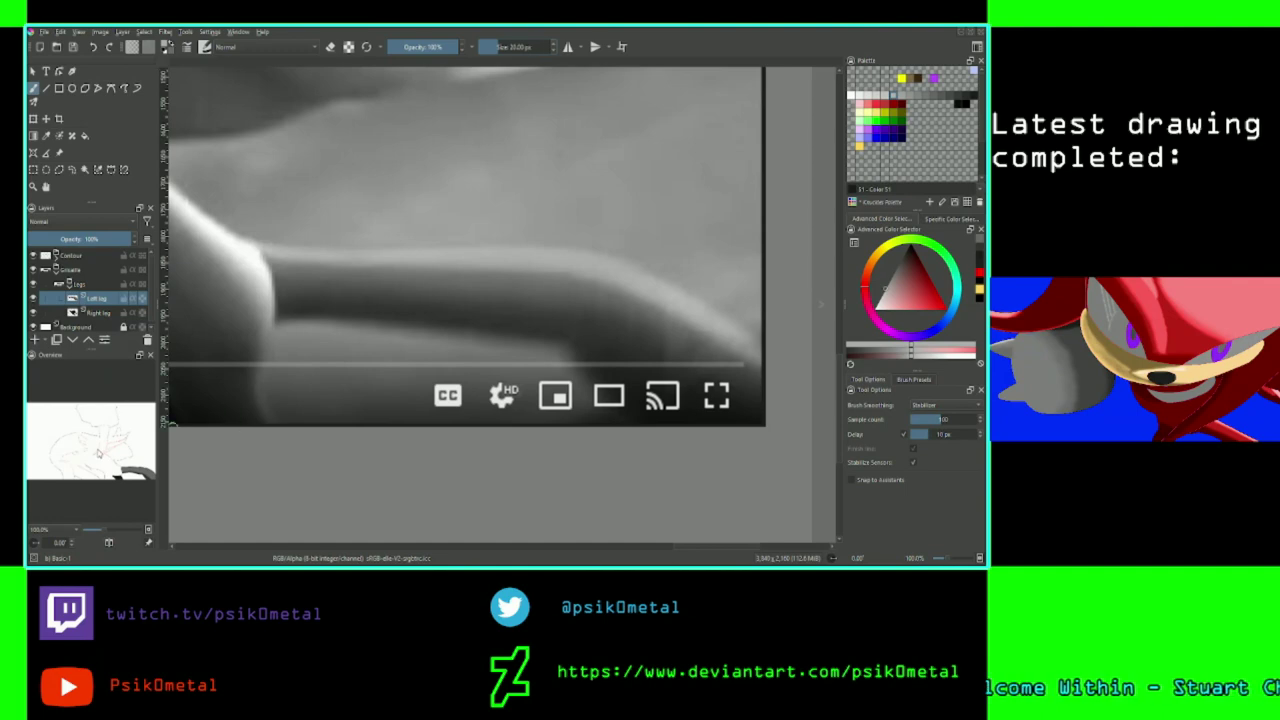
drag(98, 454, 131, 465)
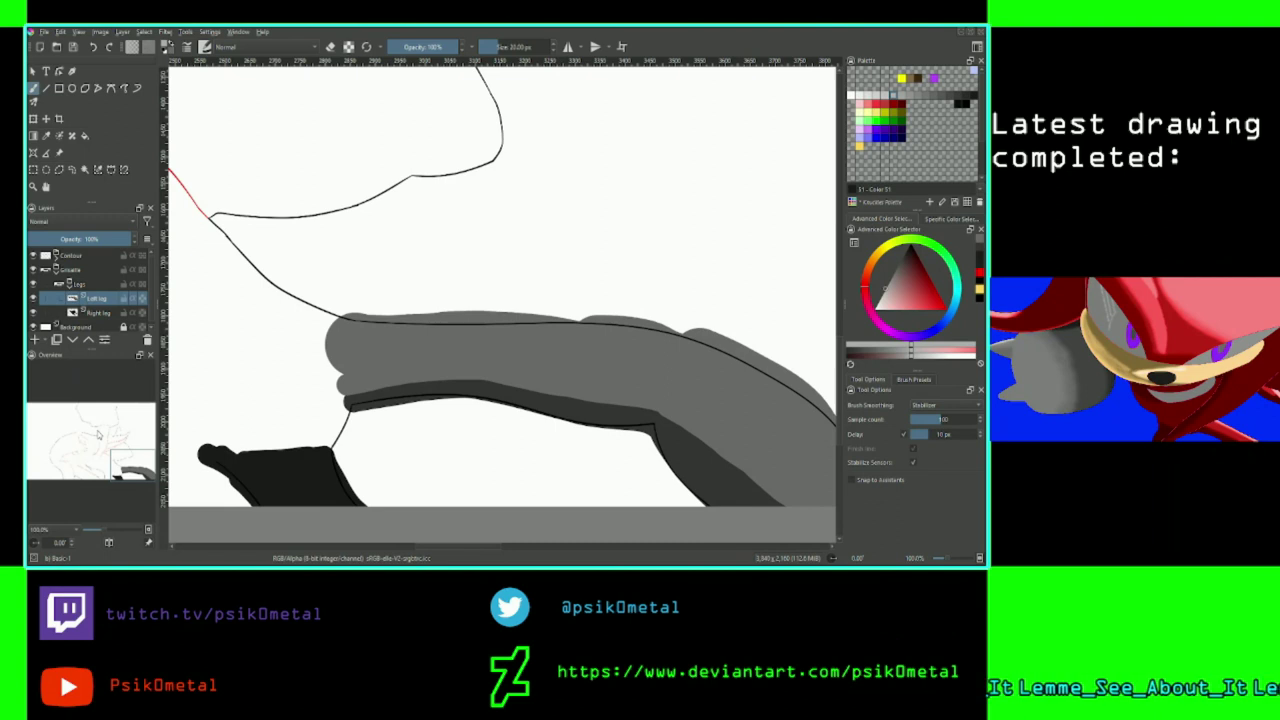
drag(135, 462, 134, 483)
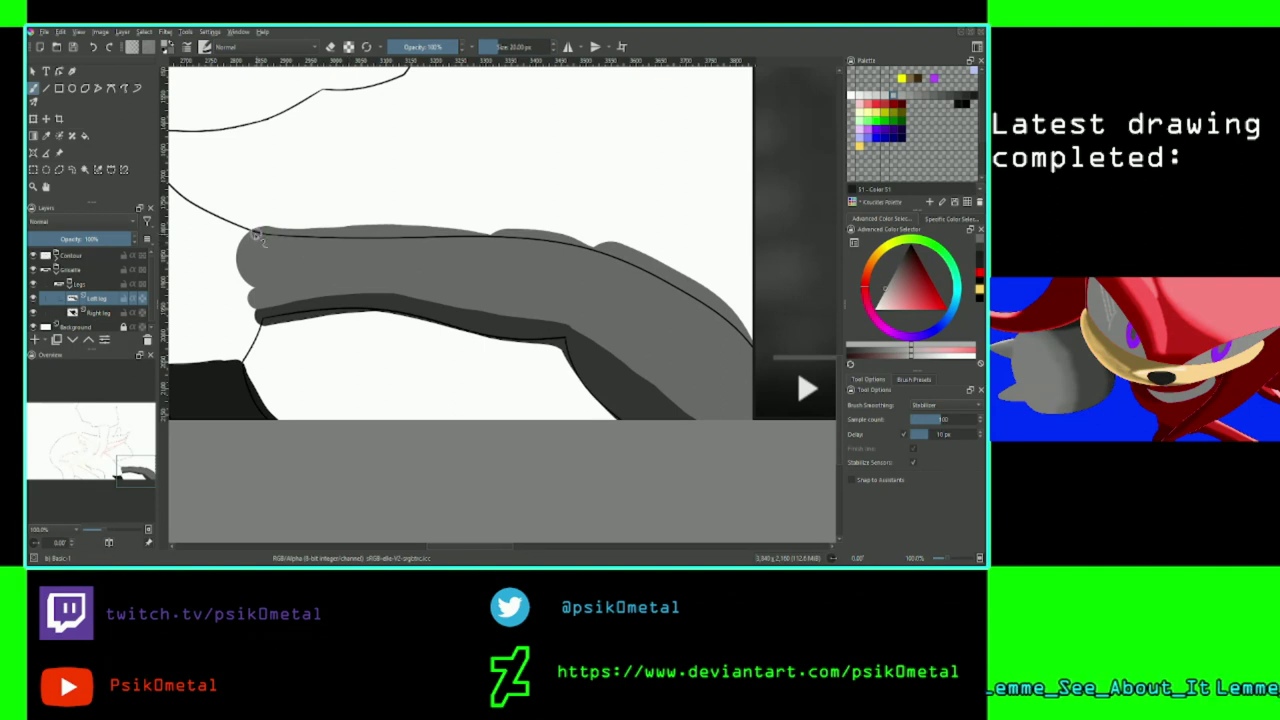
mouse_move(286, 246)
mouse_down()
mouse_move(496, 241)
mouse_move(598, 257)
mouse_move(691, 297)
mouse_move(760, 363)
mouse_up()
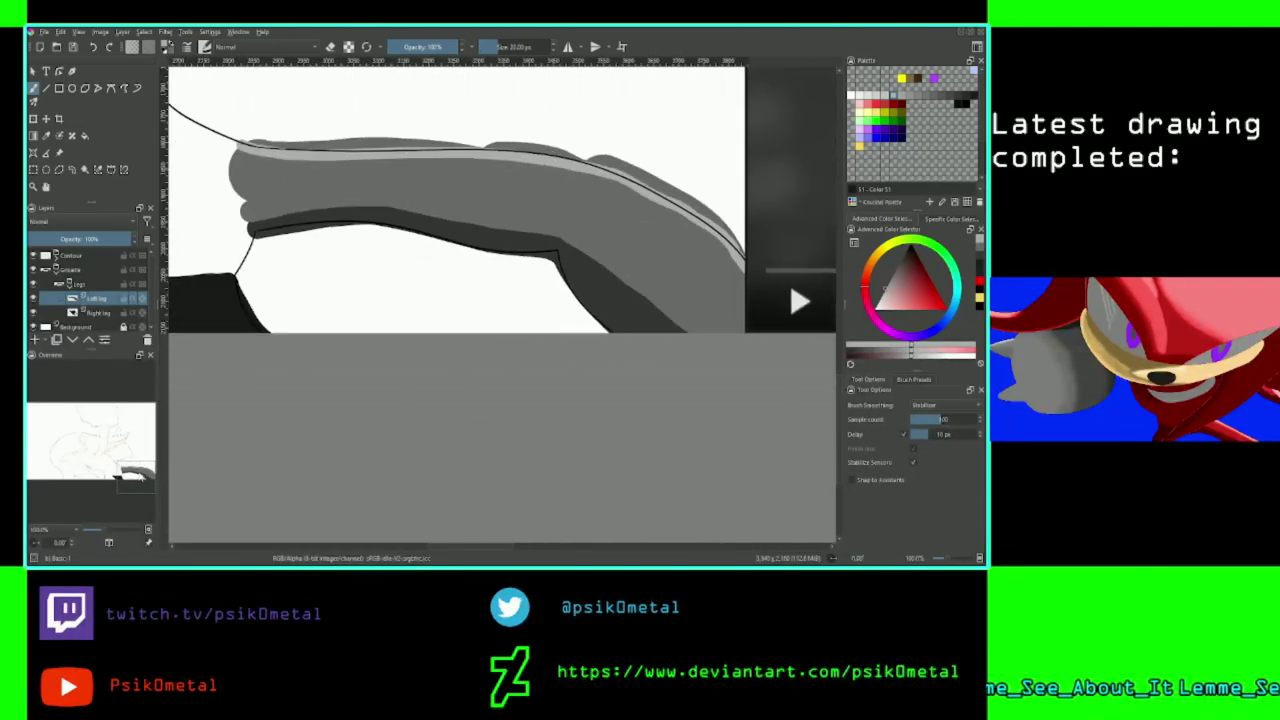
Widen the light grey band on its inner side along the left leg's upper contour and save the document.
drag(129, 472, 143, 476)
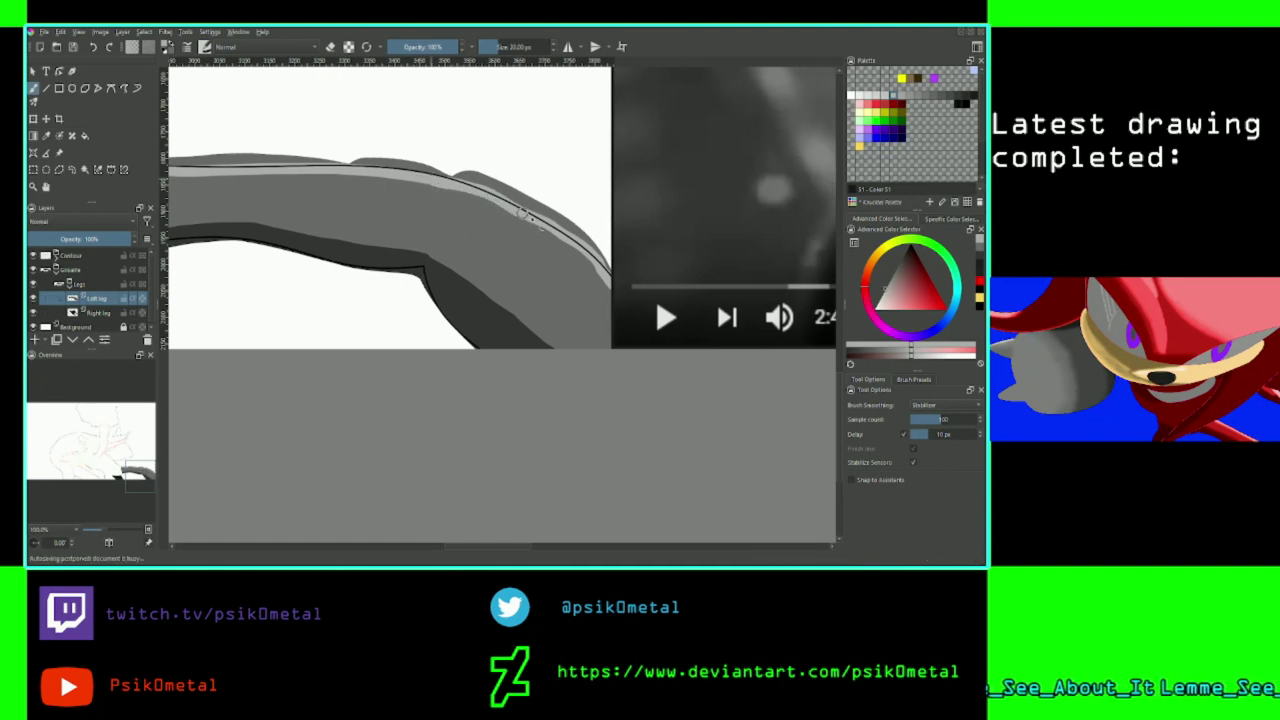
mouse_move(438, 186)
mouse_down()
mouse_move(531, 218)
mouse_move(432, 185)
mouse_move(530, 226)
mouse_up()
key(ctrl+z)
mouse_move(430, 186)
mouse_down()
mouse_move(495, 200)
mouse_move(613, 285)
mouse_up()
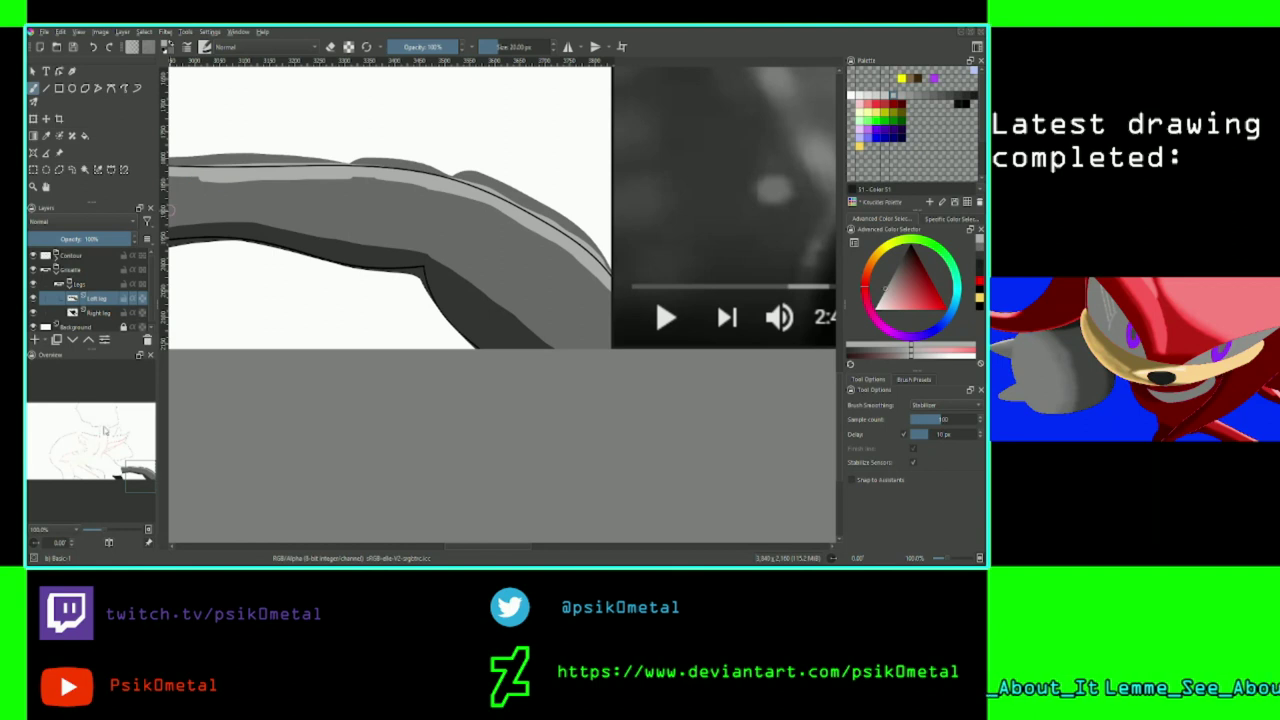
drag(140, 476, 128, 474)
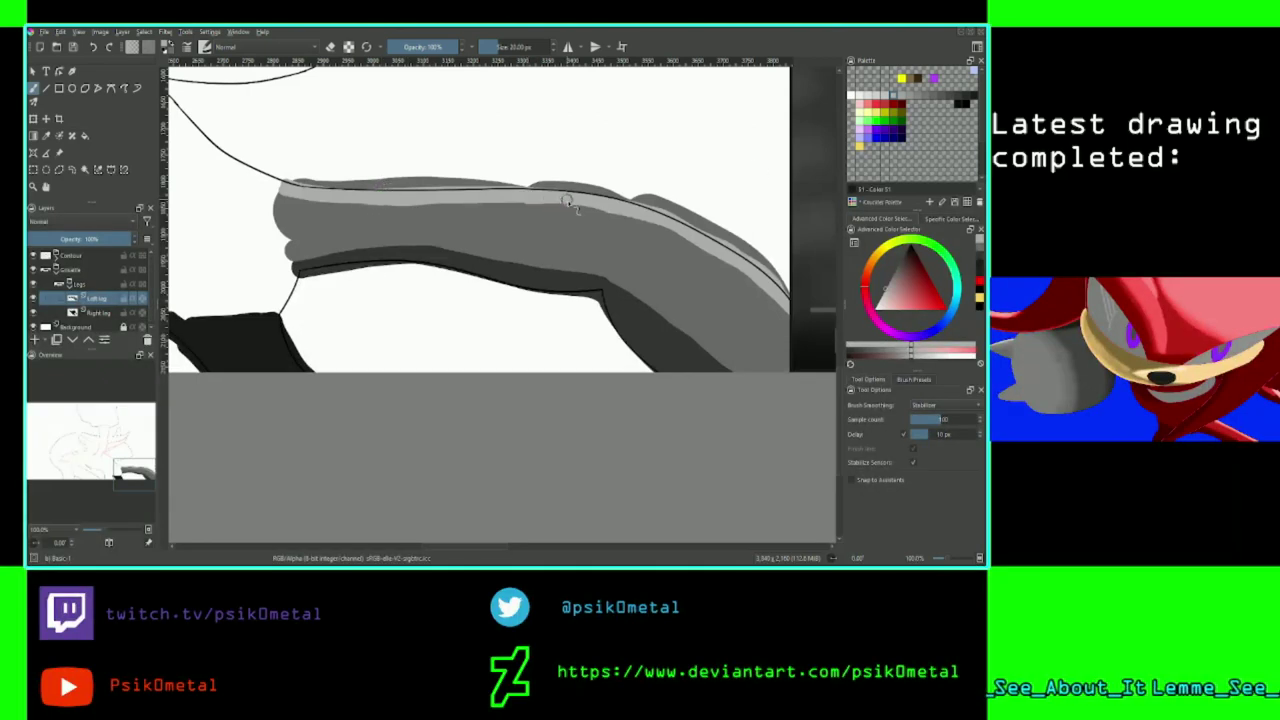
ctrl+click(730, 220)
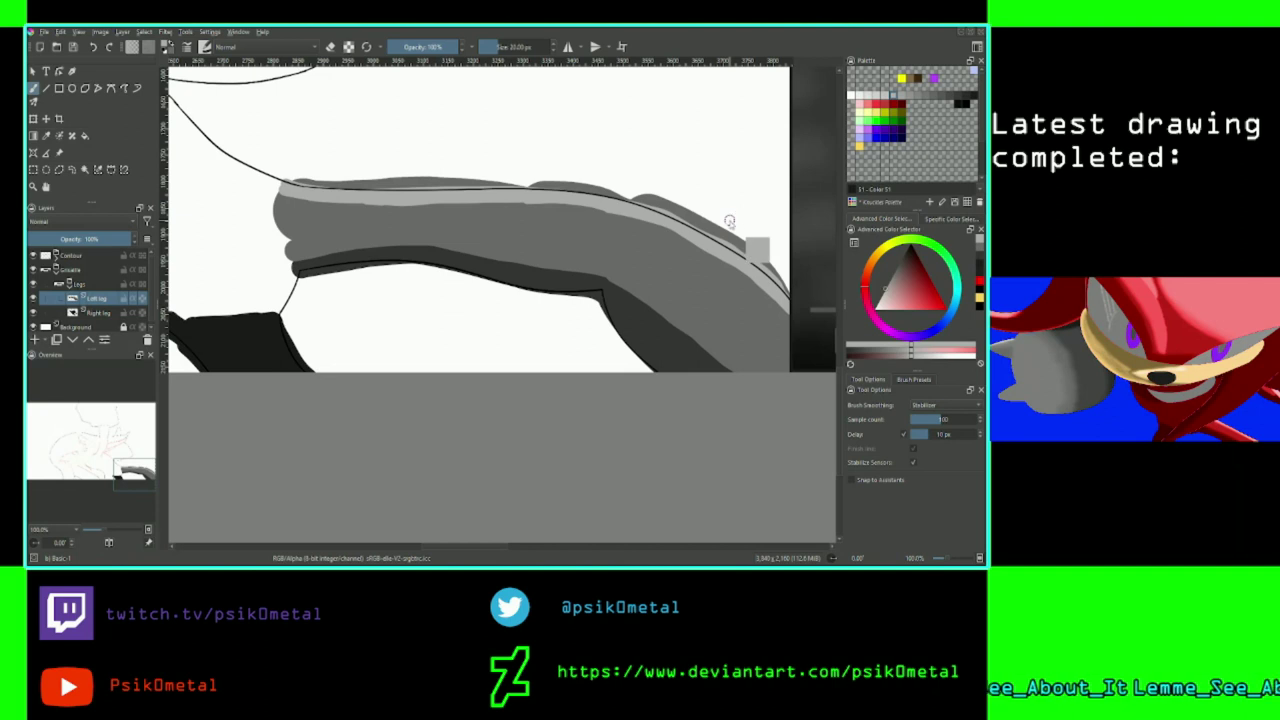
key(ctrl+s)
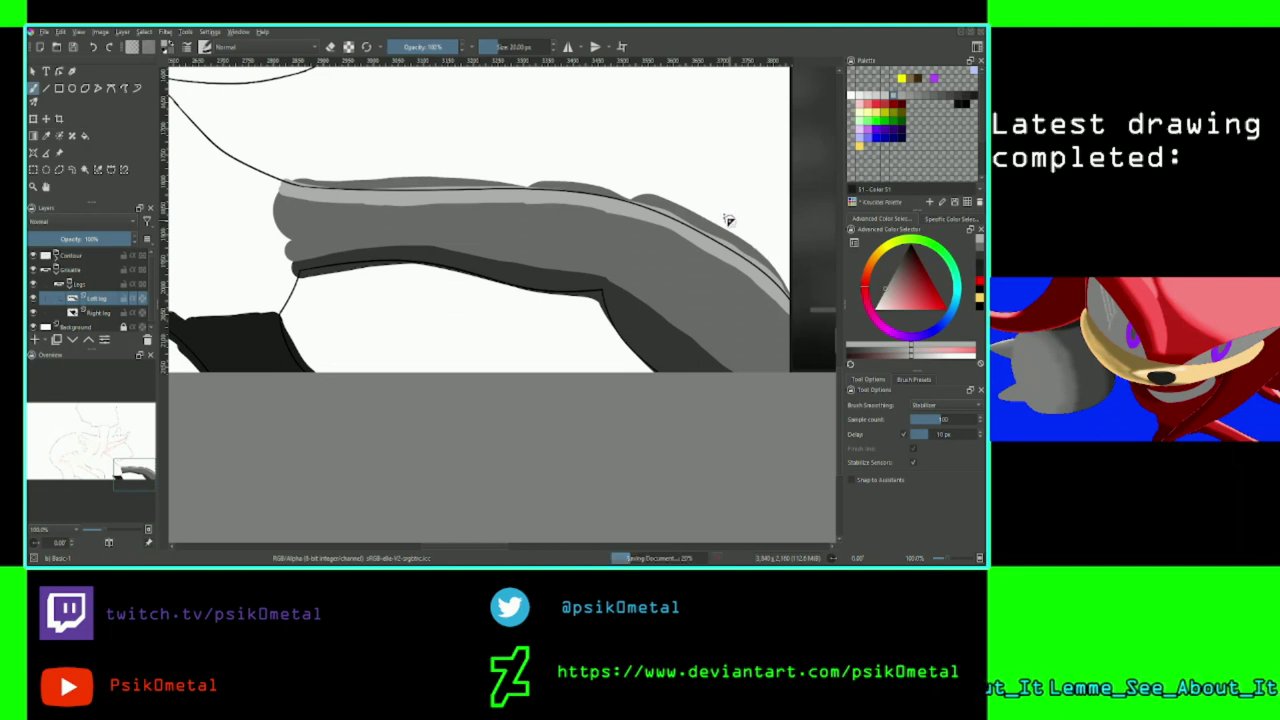